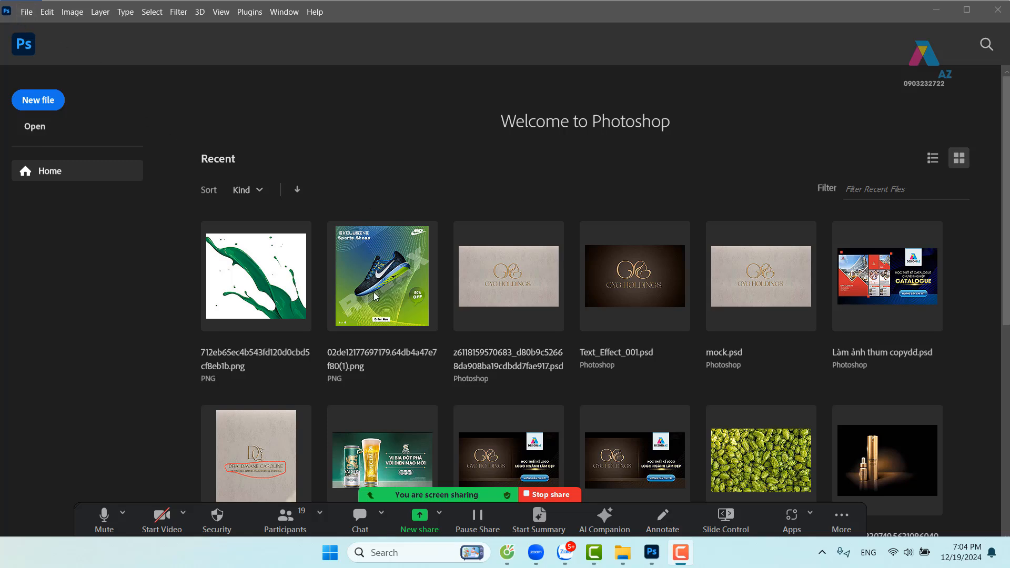
Step: Open the ch2_biergarden_lg photo from the PHOTOSHOP > Sửa ảnh folder on New Volume (E:)
{"action": "left_click", "coordinate": [30, 13]}
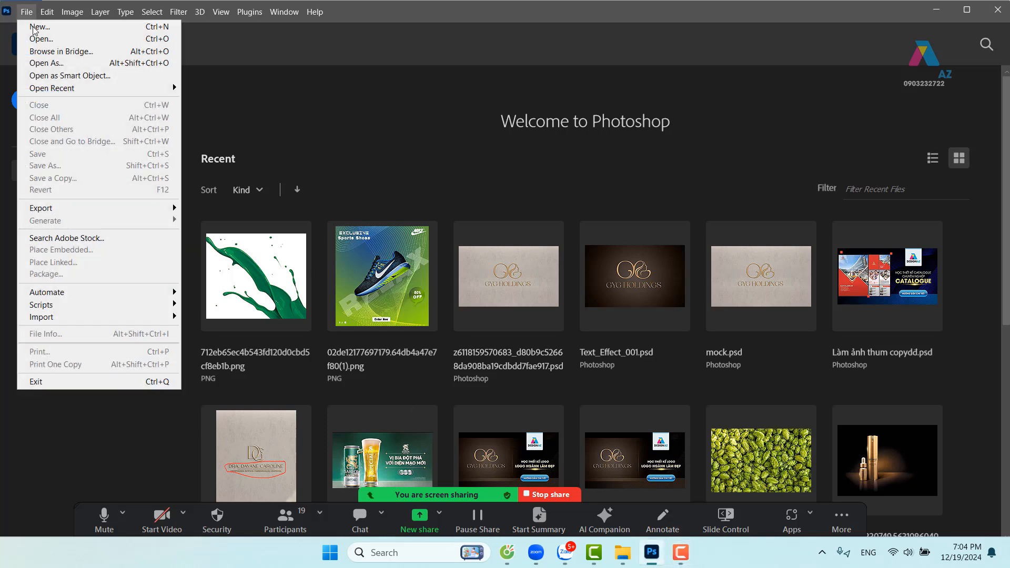
{"action": "left_click", "coordinate": [40, 40]}
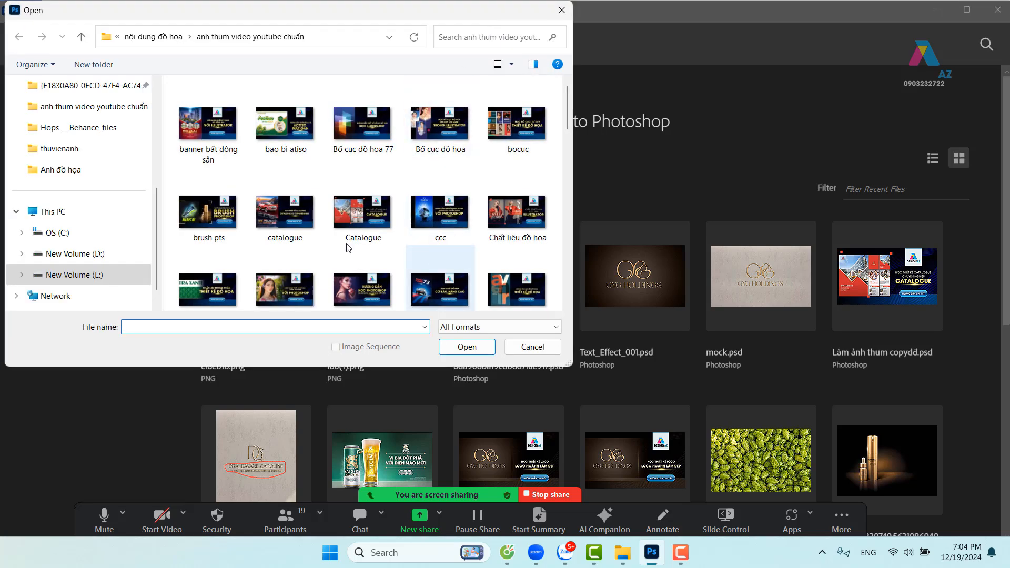
{"action": "left_click", "coordinate": [141, 276]}
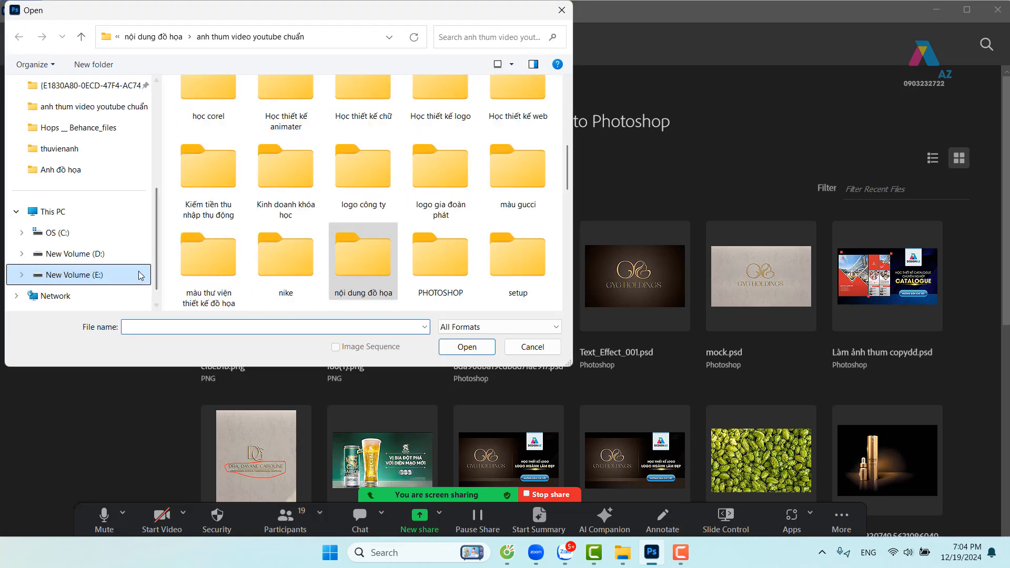
{"action": "double_click", "coordinate": [436, 267]}
{"action": "left_click", "coordinate": [342, 240]}
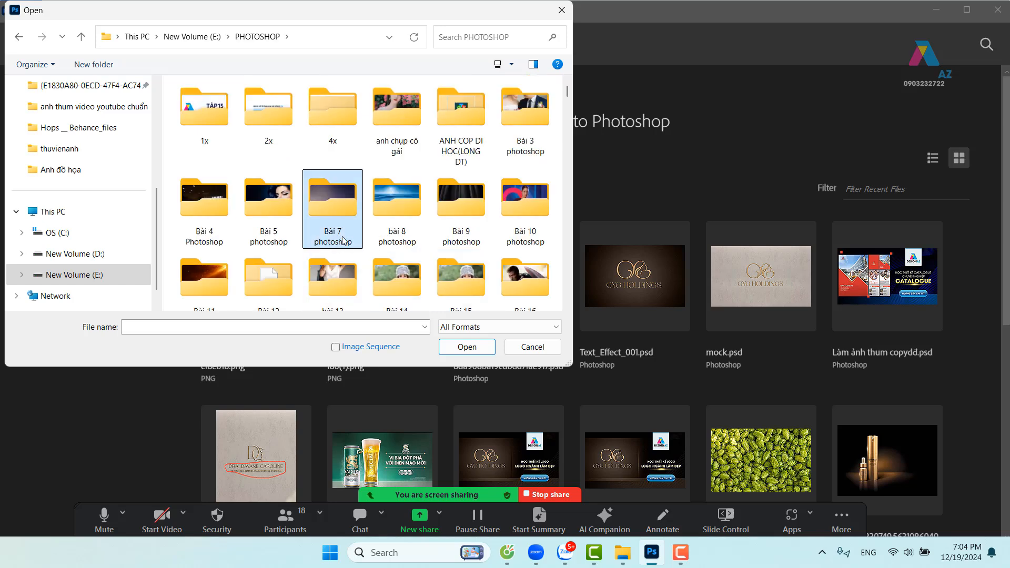
{"action": "key", "text": "s"}
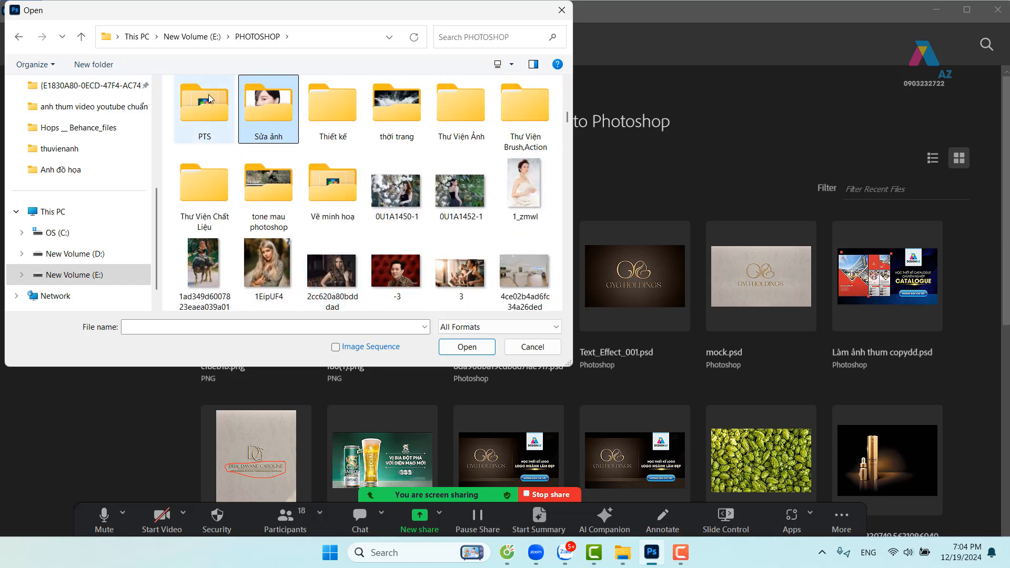
{"action": "double_click", "coordinate": [267, 100]}
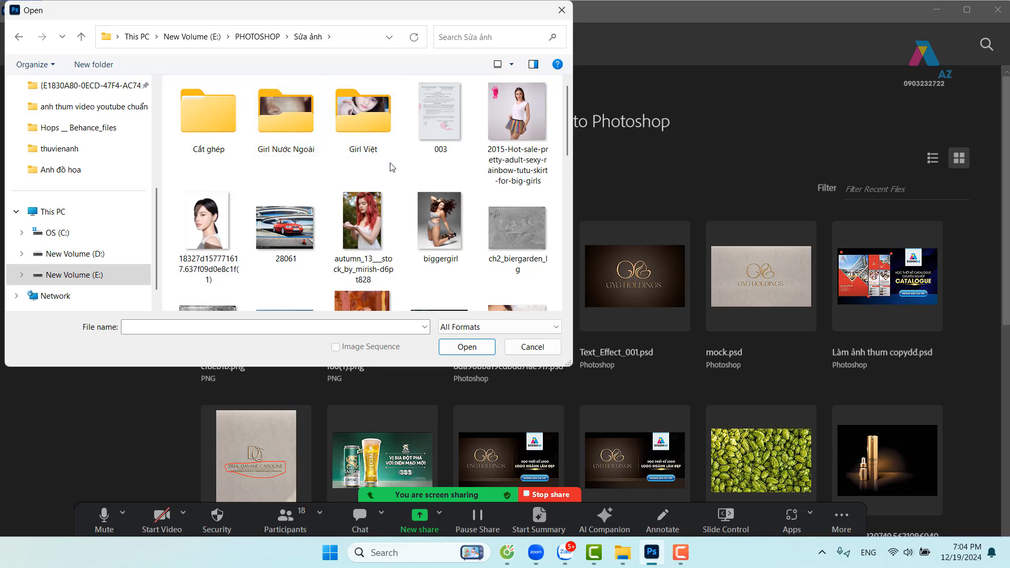
{"action": "scroll", "coordinate": [390, 169], "scroll_direction": "down", "scroll_amount": 2}
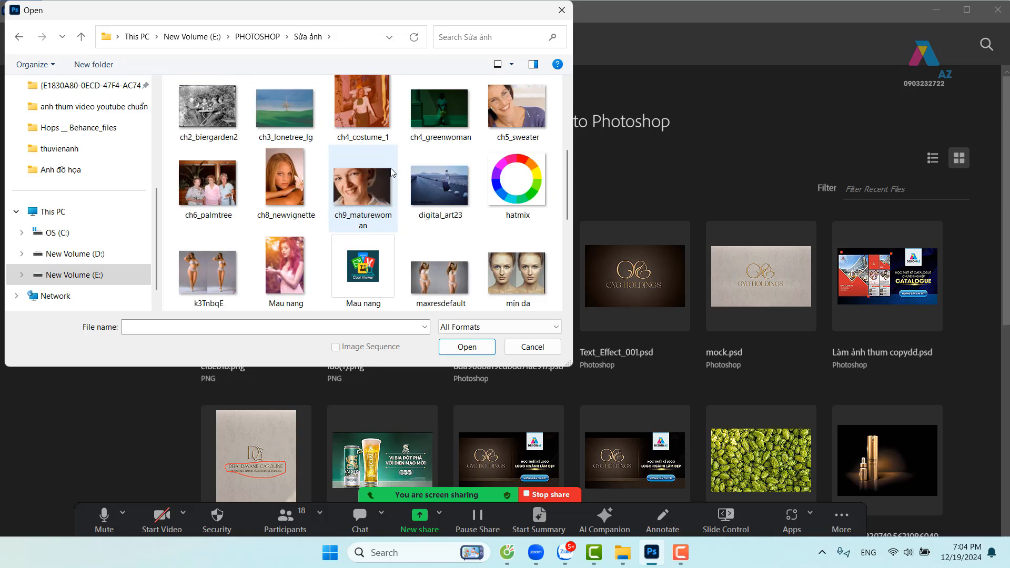
{"action": "scroll", "coordinate": [391, 174], "scroll_direction": "up", "scroll_amount": 2}
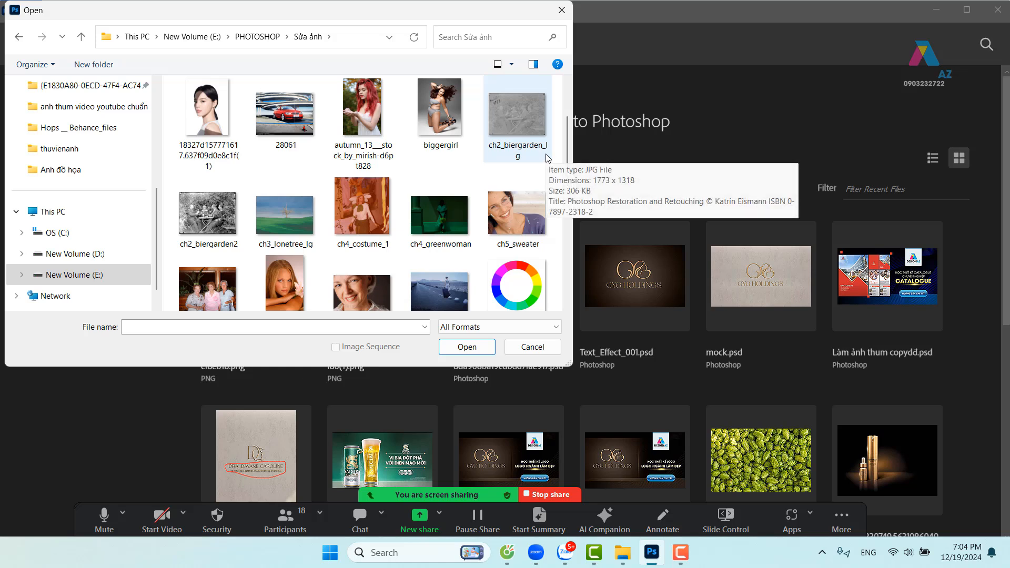
{"action": "left_click", "coordinate": [528, 124]}
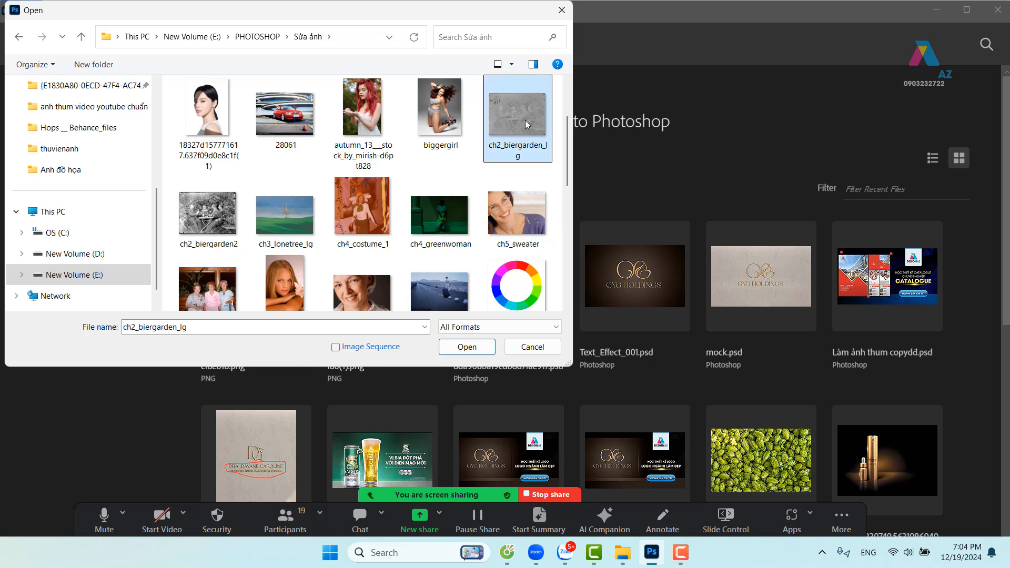
{"action": "left_click", "coordinate": [479, 350]}
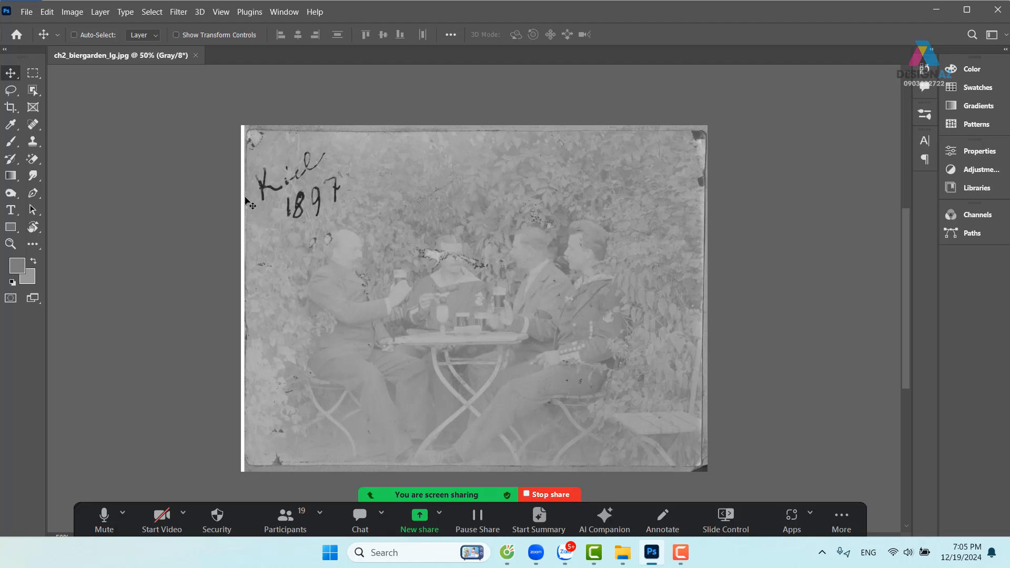
Step: Adjust the faded photo with Levels, setting the input black point to 111 and the input white point to 175
{"action": "left_click", "coordinate": [72, 12]}
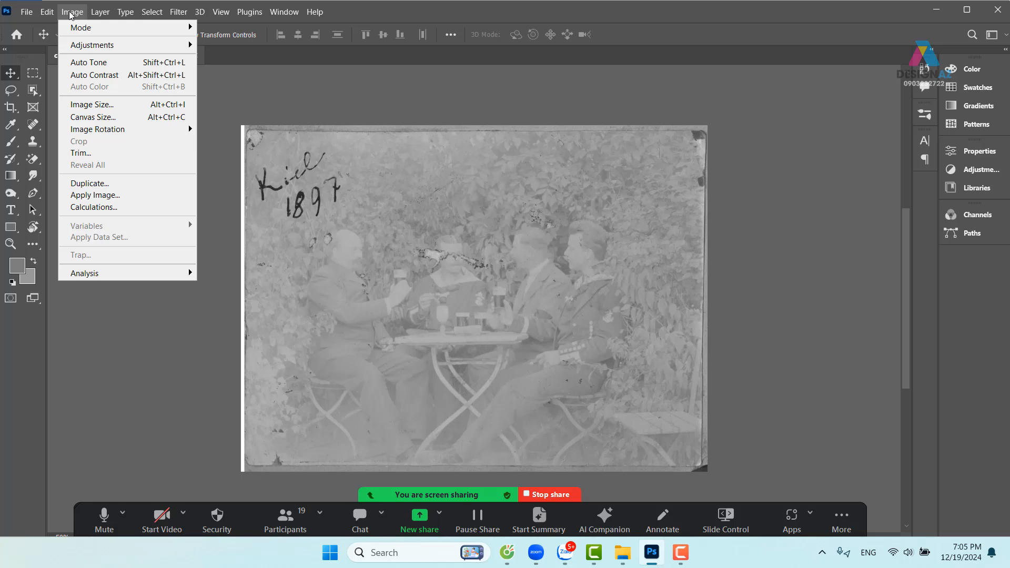
{"action": "mouse_move", "coordinate": [106, 49]}
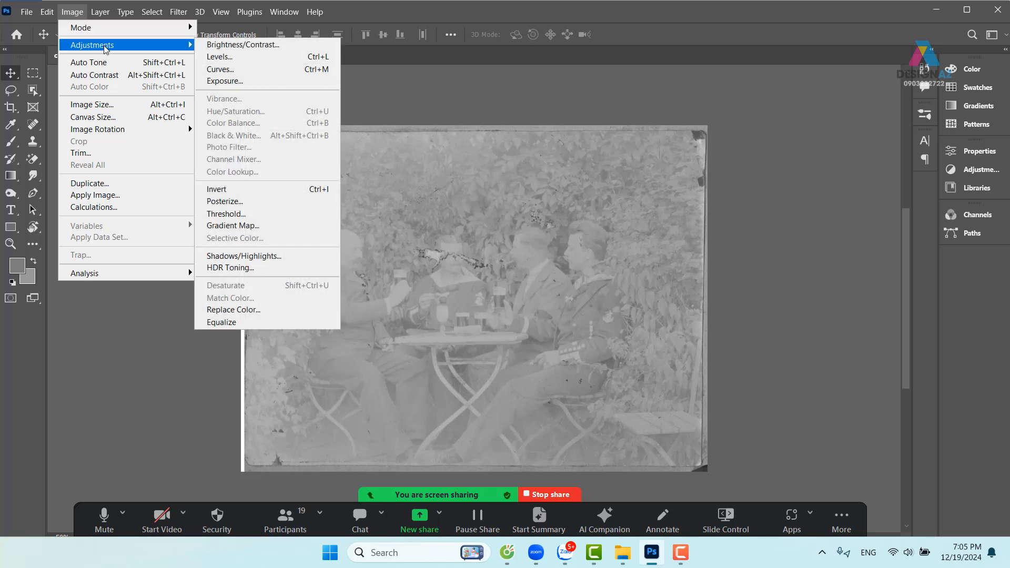
{"action": "left_click", "coordinate": [284, 59]}
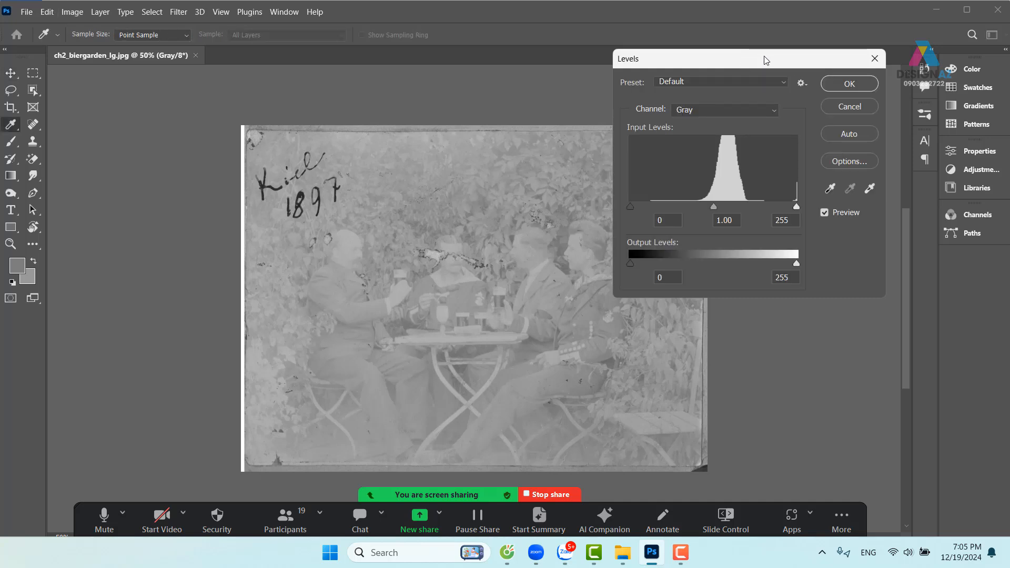
{"action": "left_click_drag", "start_coordinate": [758, 64], "coordinate": [765, 134]}
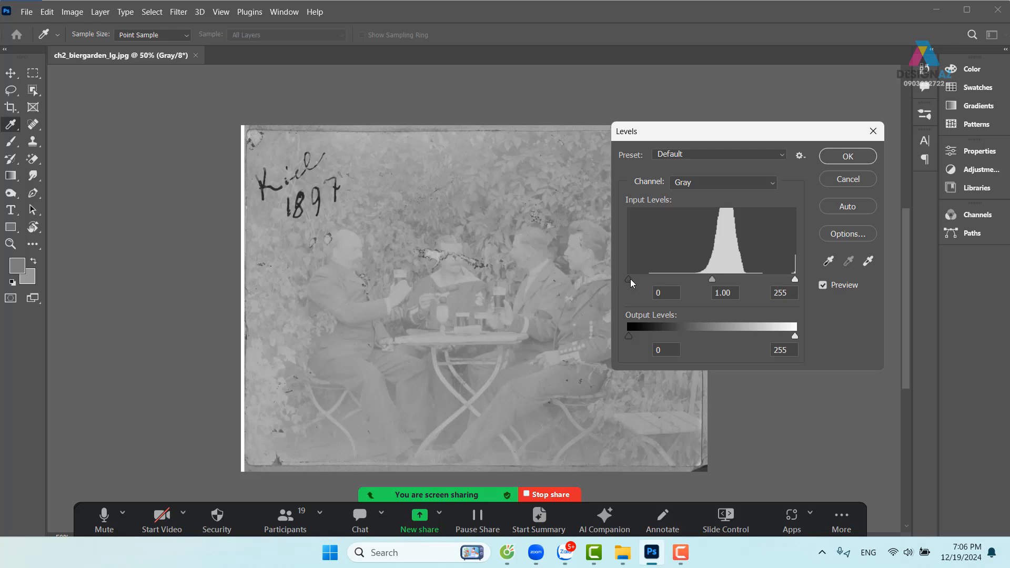
{"action": "left_click_drag", "start_coordinate": [629, 281], "coordinate": [701, 279]}
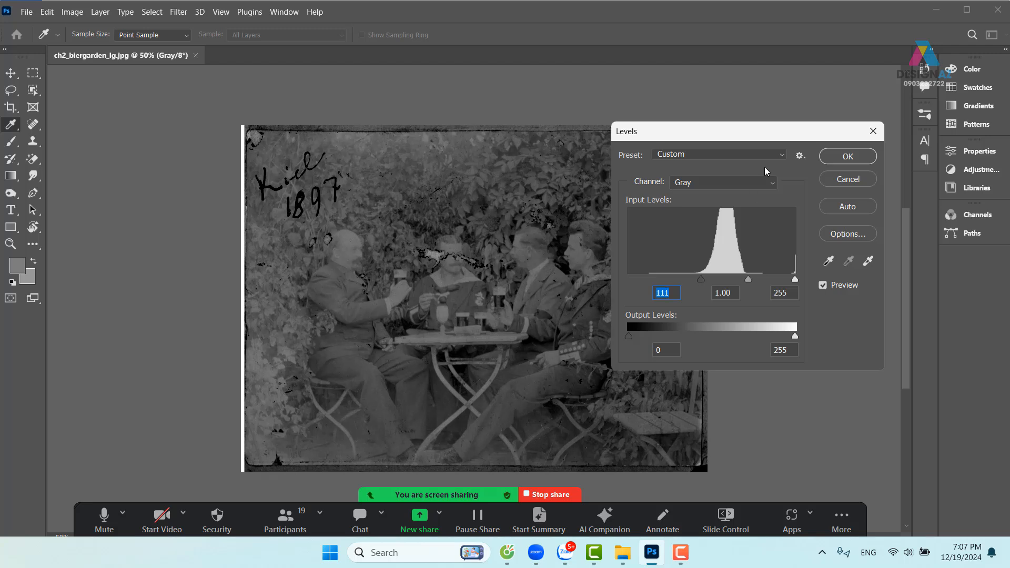
{"action": "left_click_drag", "start_coordinate": [763, 140], "coordinate": [784, 83]}
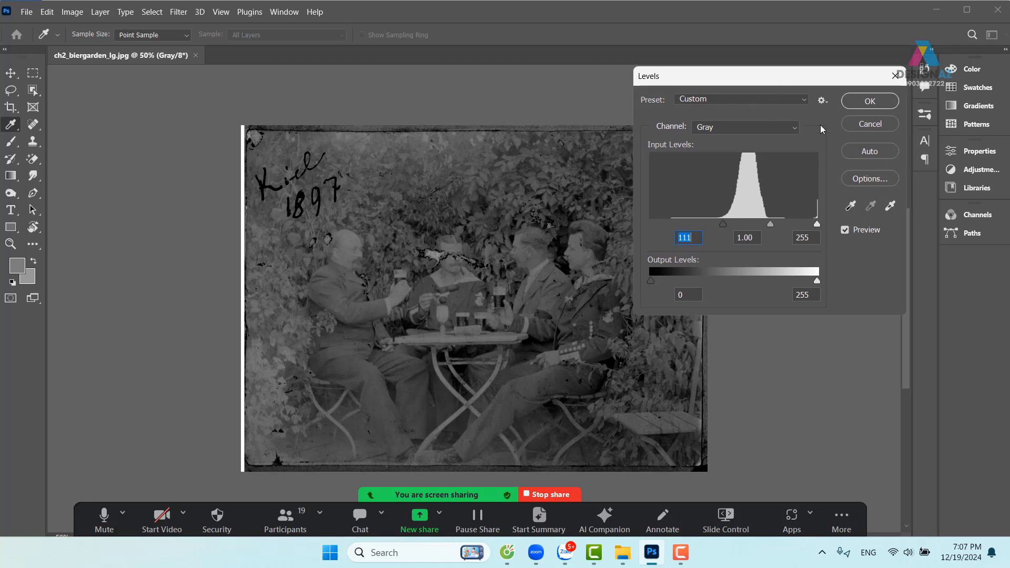
{"action": "left_click", "coordinate": [818, 225]}
{"action": "left_click_drag", "start_coordinate": [818, 225], "coordinate": [766, 219]}
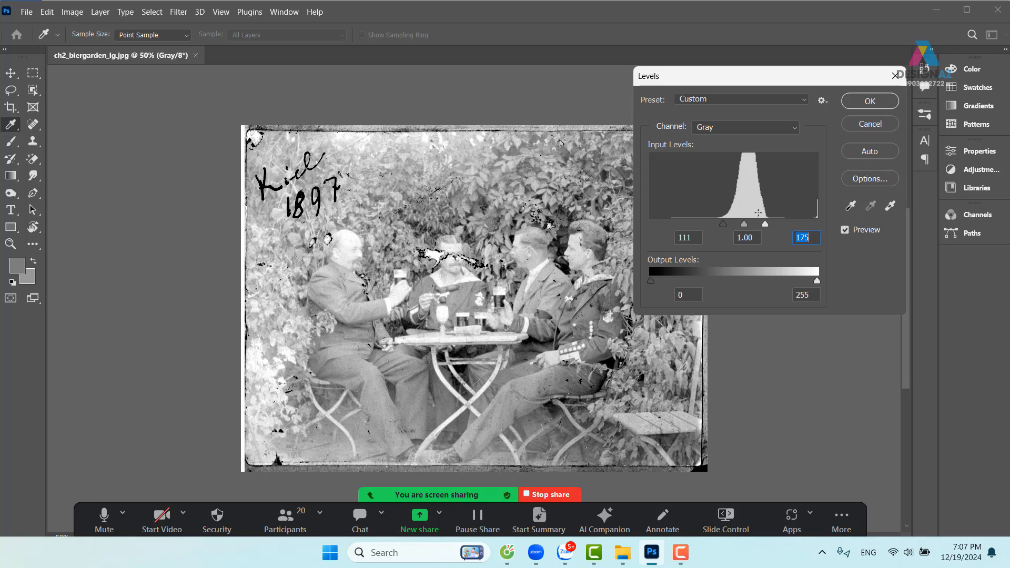
Step: Compare the photo with and without the Levels preview and apply the adjustment
{"action": "left_click", "coordinate": [845, 231]}
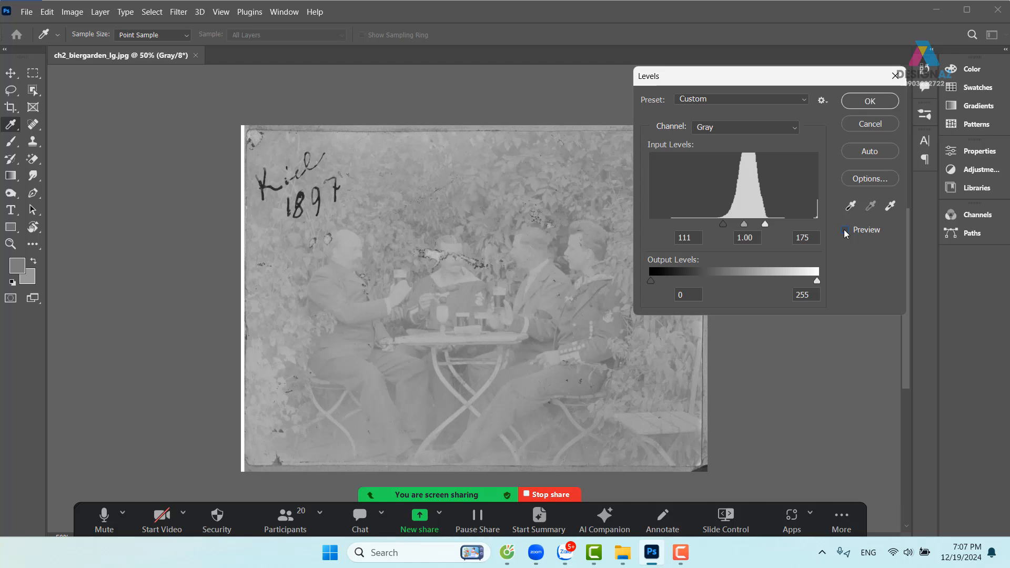
{"action": "left_click", "coordinate": [845, 230]}
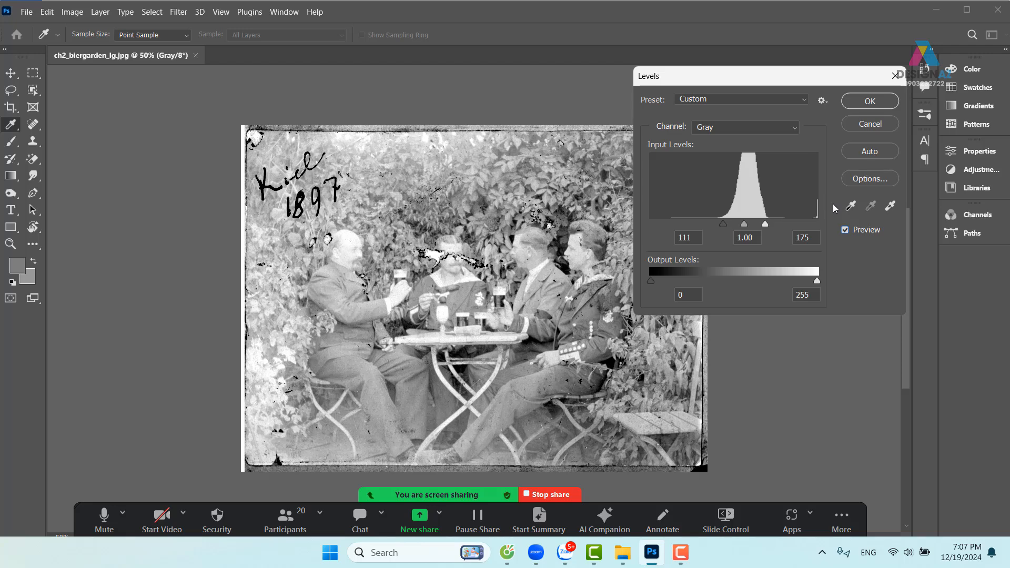
{"action": "left_click_drag", "start_coordinate": [724, 225], "coordinate": [724, 226]}
{"action": "left_click", "coordinate": [845, 232]}
{"action": "left_click", "coordinate": [845, 232]}
{"action": "left_click", "coordinate": [857, 102]}
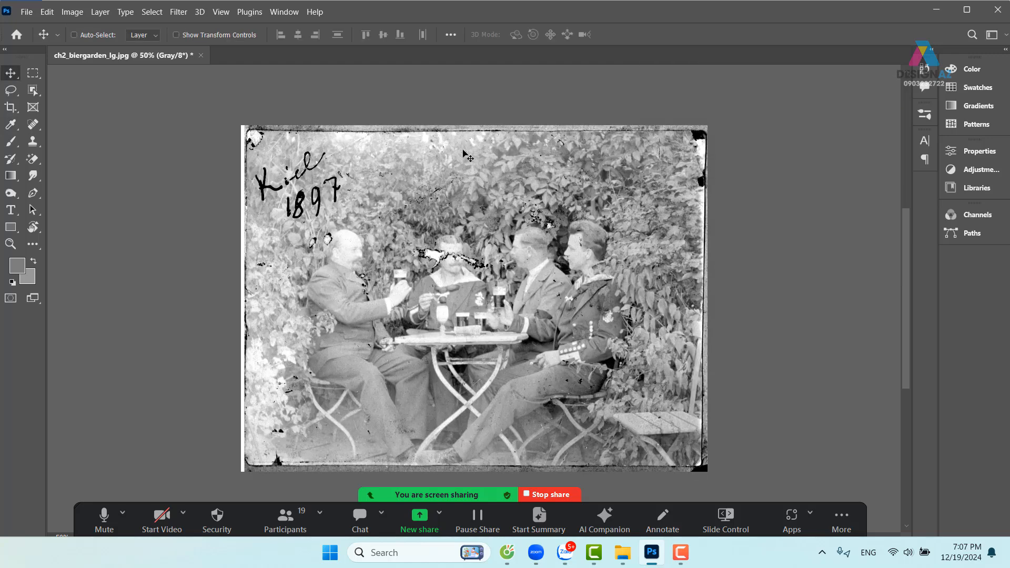
Step: Examine the corrected photo's histogram in Levels and leave the dialog without making changes
{"action": "left_click", "coordinate": [72, 12]}
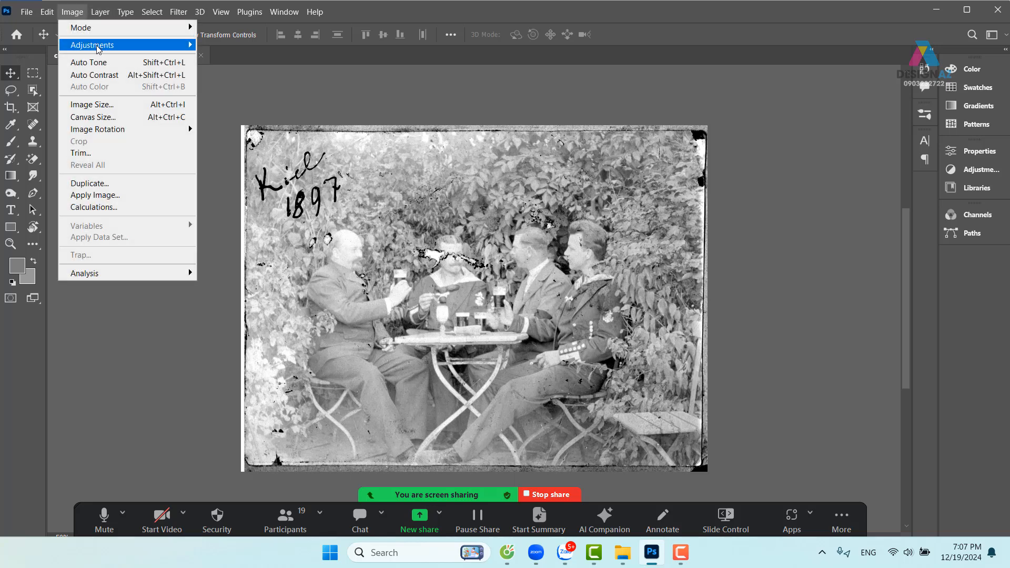
{"action": "mouse_move", "coordinate": [98, 48]}
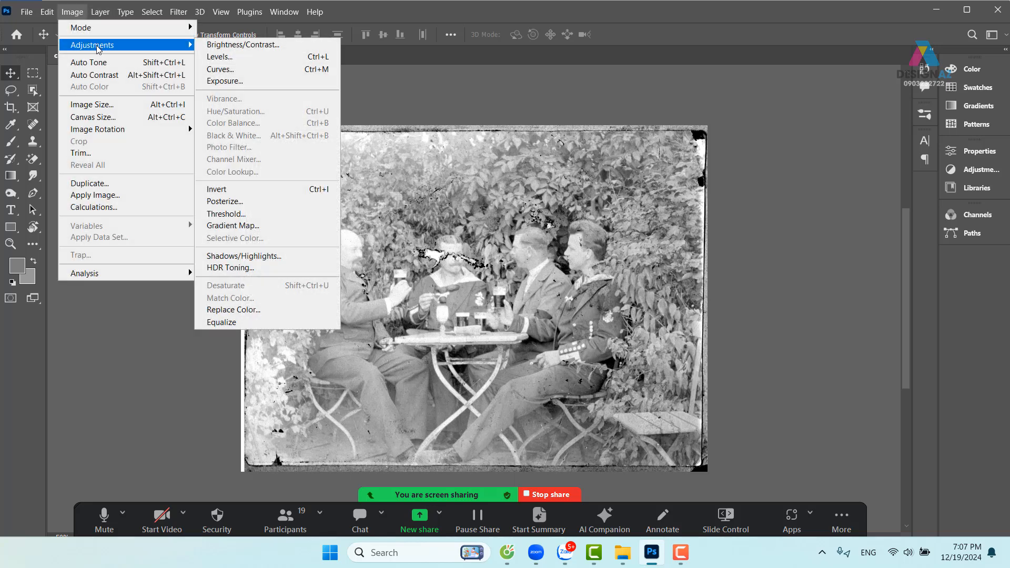
{"action": "left_click", "coordinate": [249, 59]}
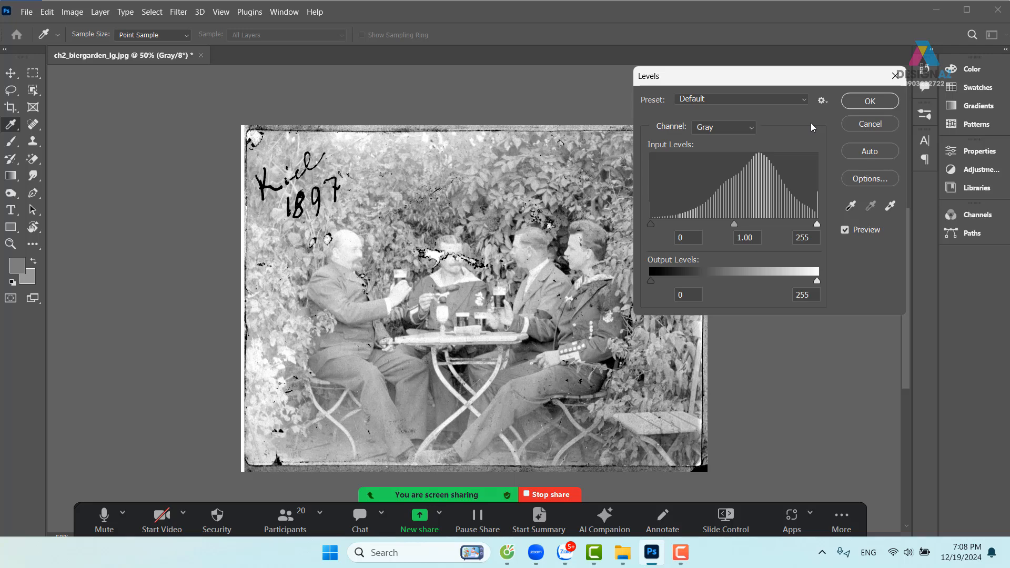
{"action": "left_click", "coordinate": [895, 76]}
{"action": "key", "text": "v"}
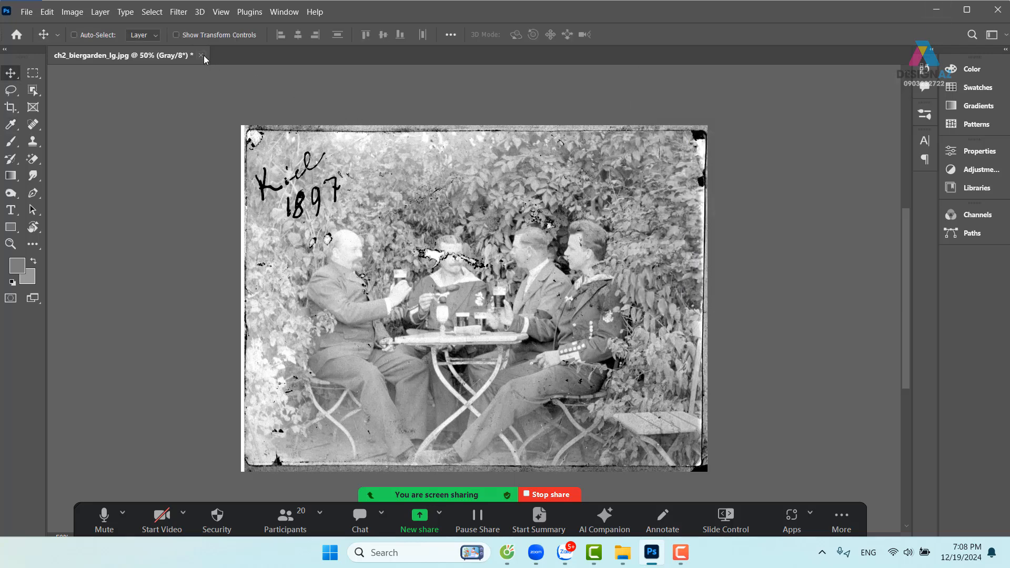
Step: Close the group photo without saving and open ch3_lonetree_lg from the Sửa ảnh folder
{"action": "left_click", "coordinate": [201, 55]}
{"action": "left_click", "coordinate": [541, 221]}
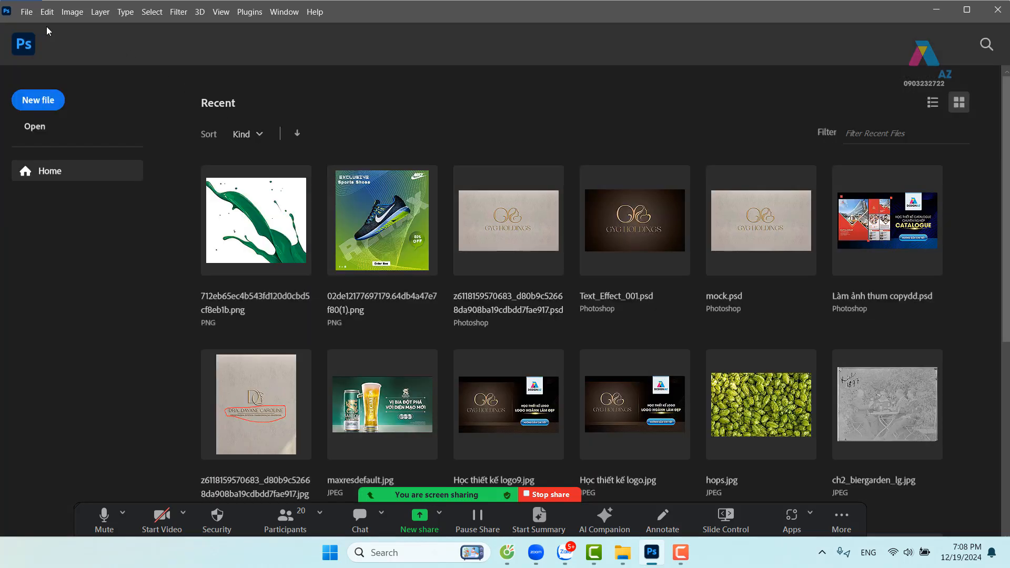
{"action": "left_click", "coordinate": [26, 12]}
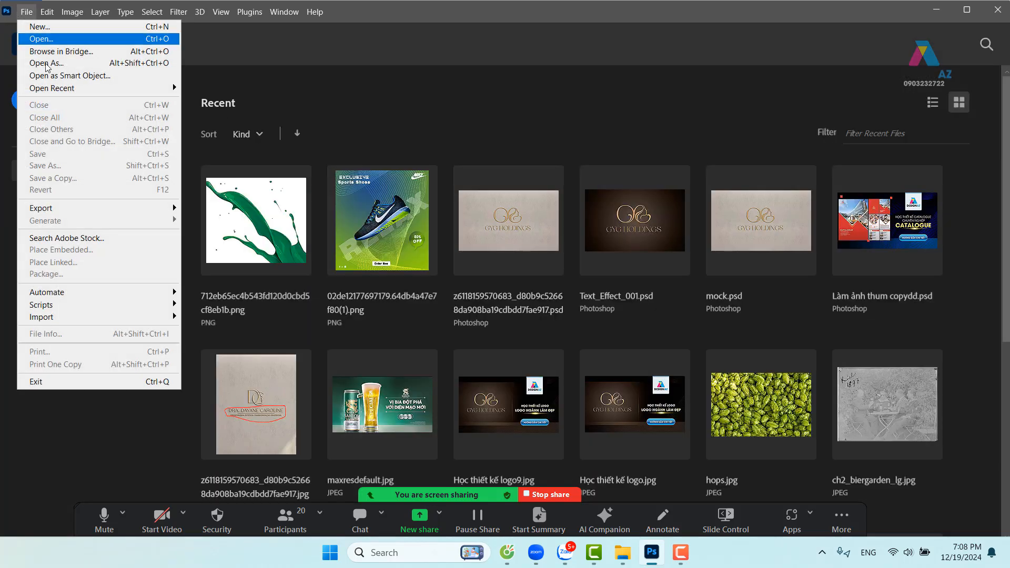
{"action": "left_click", "coordinate": [86, 42]}
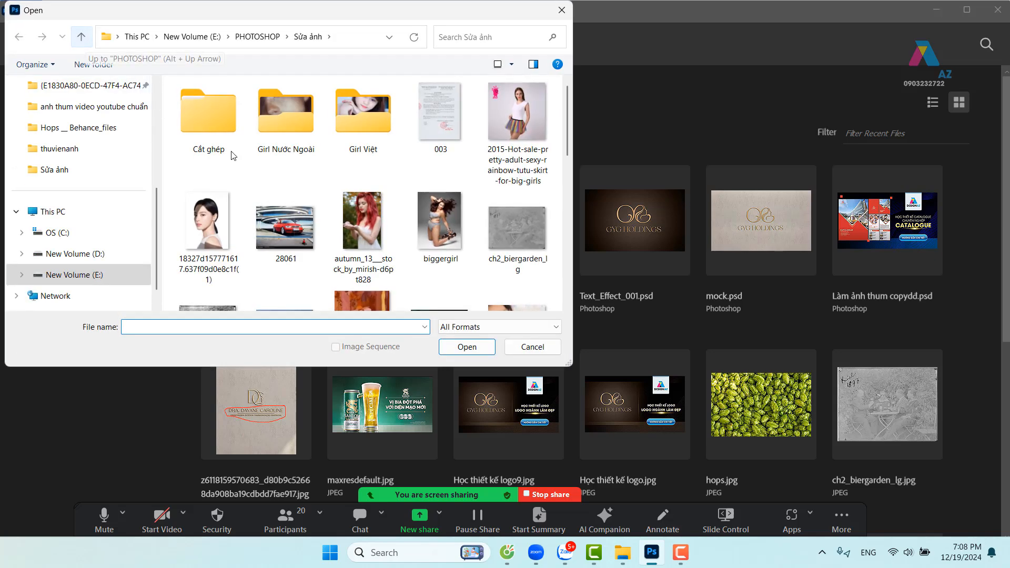
{"action": "scroll", "coordinate": [329, 175], "scroll_direction": "down", "scroll_amount": 1}
{"action": "scroll", "coordinate": [329, 175], "scroll_direction": "down", "scroll_amount": 3}
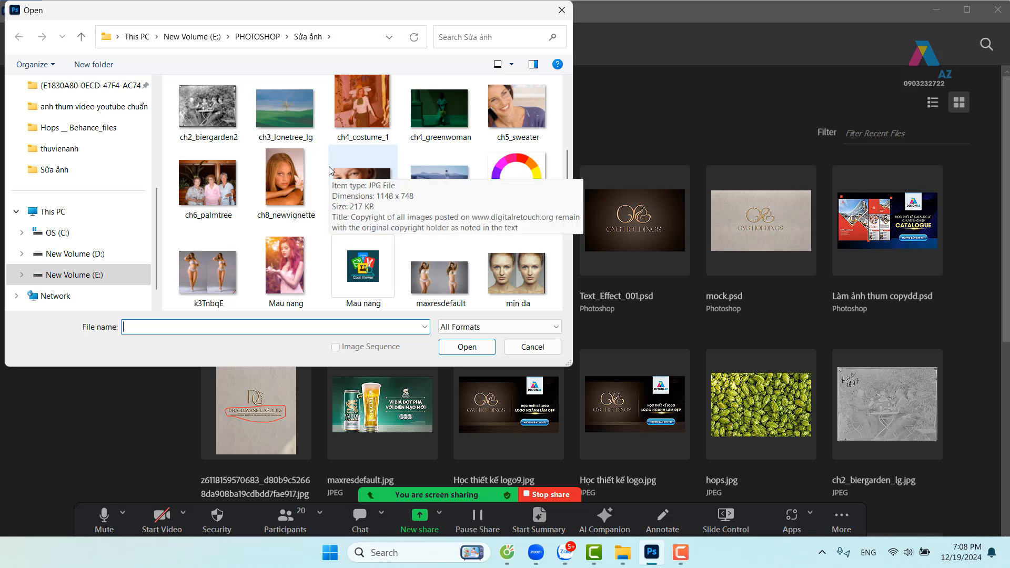
{"action": "left_click", "coordinate": [290, 117]}
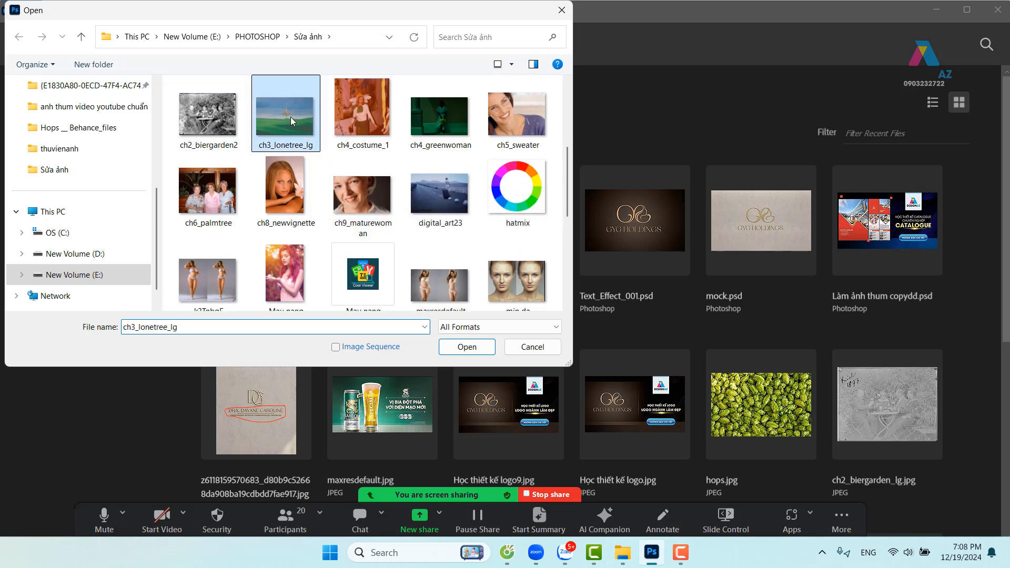
{"action": "left_click", "coordinate": [465, 347]}
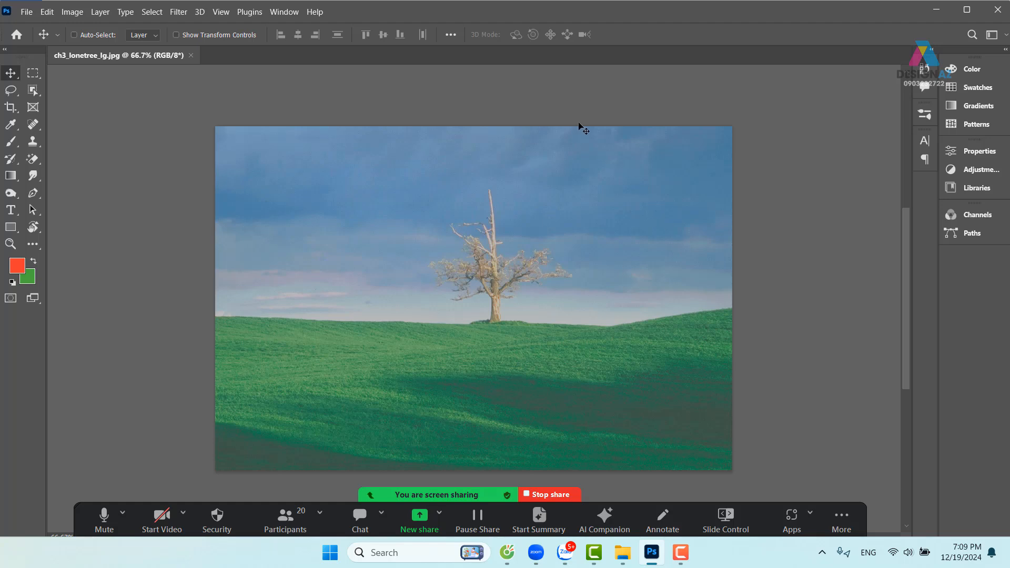
Step: Show the layer list beside the image and duplicate the Background layer of the lone tree photo
{"action": "key", "text": "F7"}
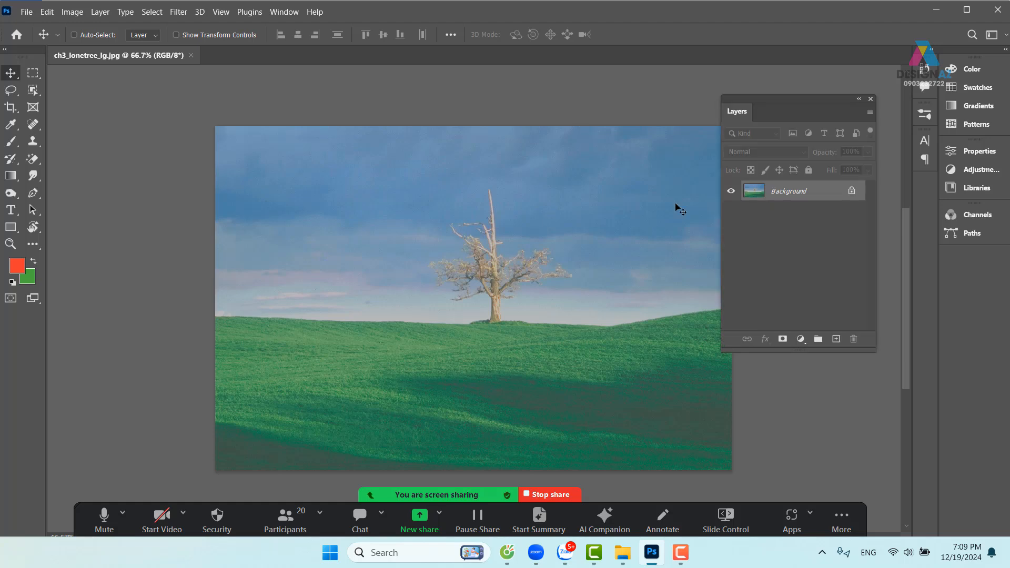
{"action": "left_click_drag", "start_coordinate": [806, 98], "coordinate": [827, 133]}
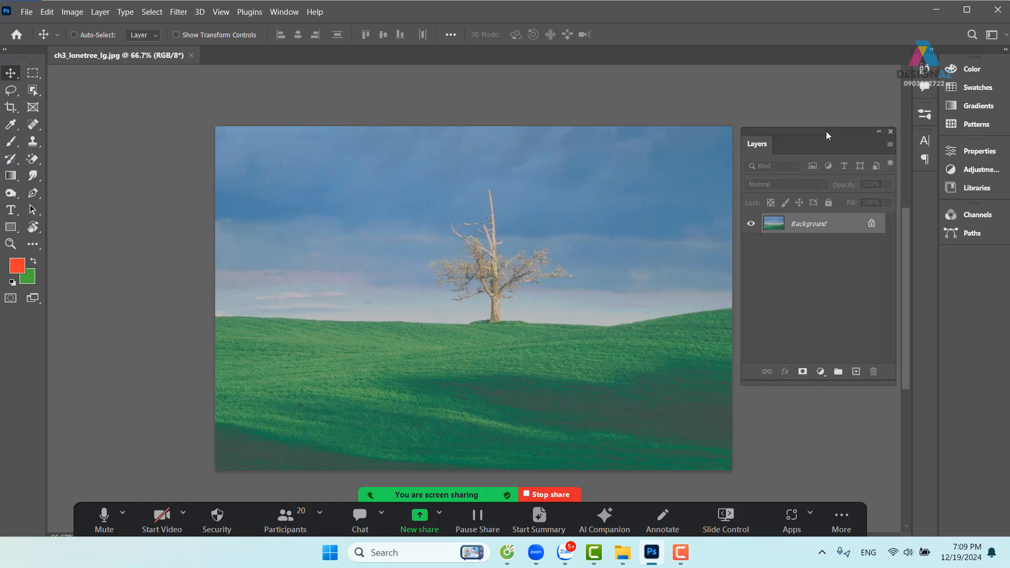
{"action": "left_click_drag", "start_coordinate": [665, 239], "coordinate": [584, 213]}
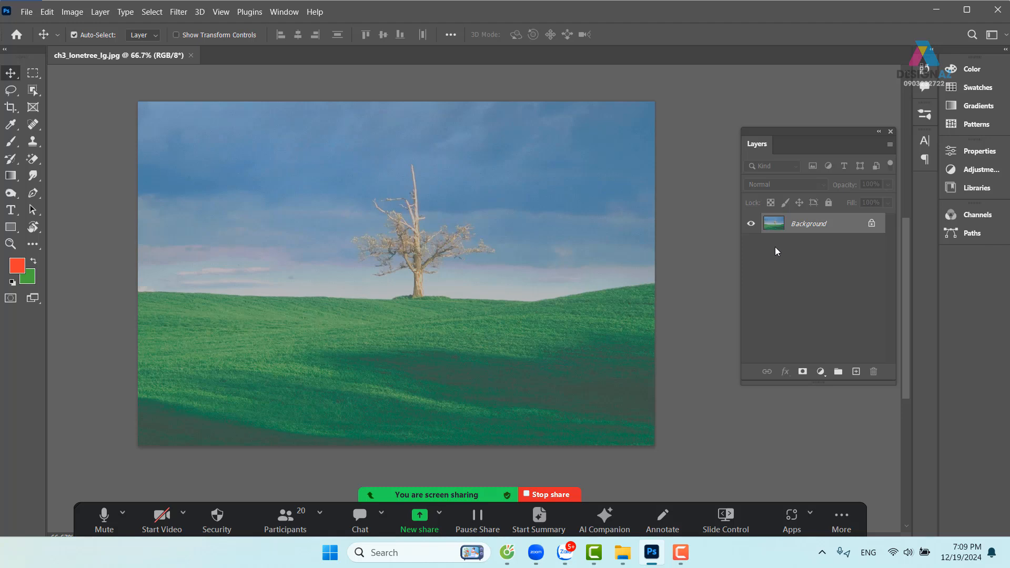
{"action": "key", "text": "ctrl+j"}
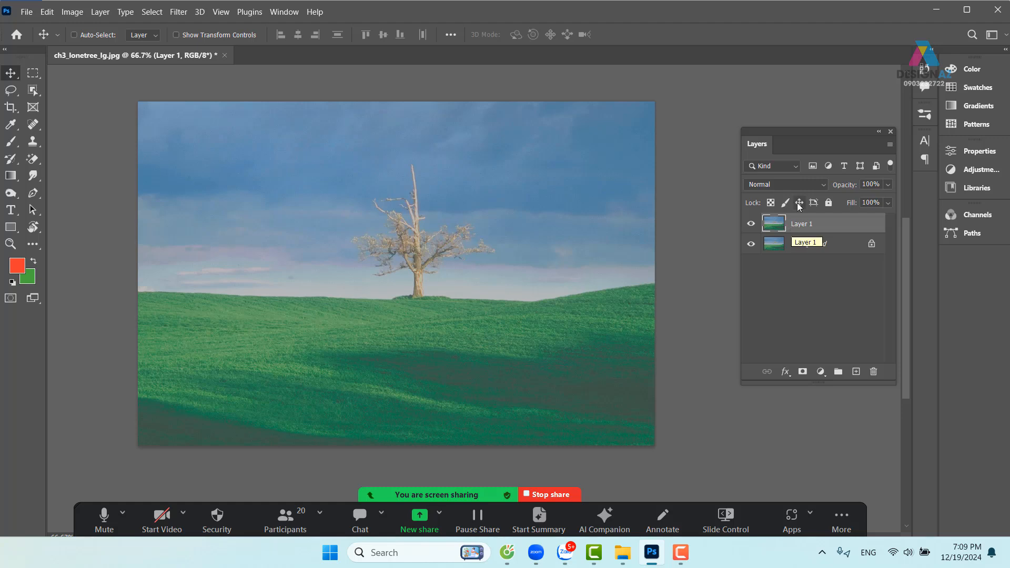
Step: Try a Levels correction on Layer 1 with input shadows 58 and highlights 187, comparing the photo with and without preview
{"action": "left_click", "coordinate": [72, 11]}
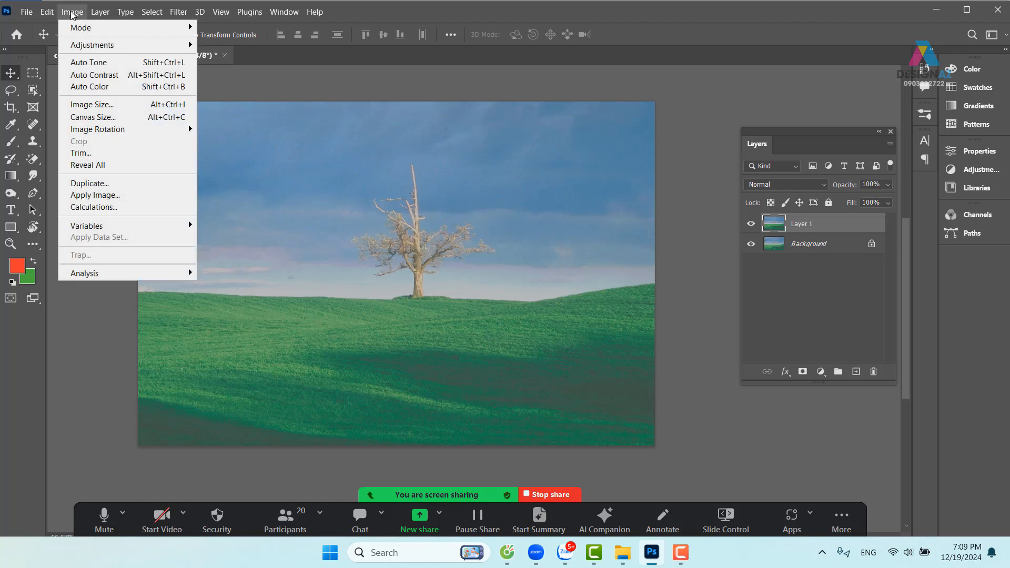
{"action": "mouse_move", "coordinate": [96, 50]}
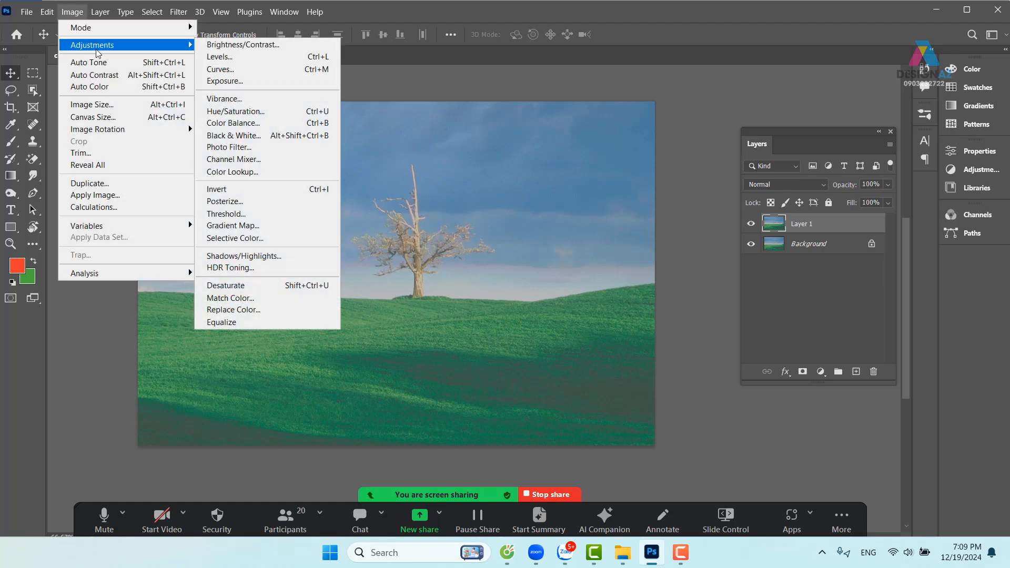
{"action": "left_click", "coordinate": [266, 57]}
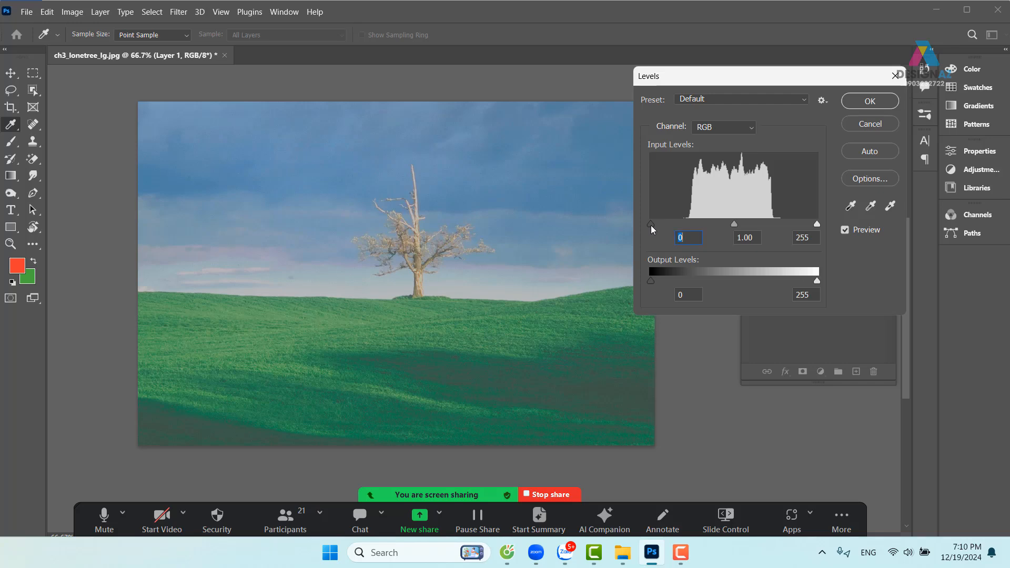
{"action": "left_click_drag", "start_coordinate": [651, 225], "coordinate": [685, 227]}
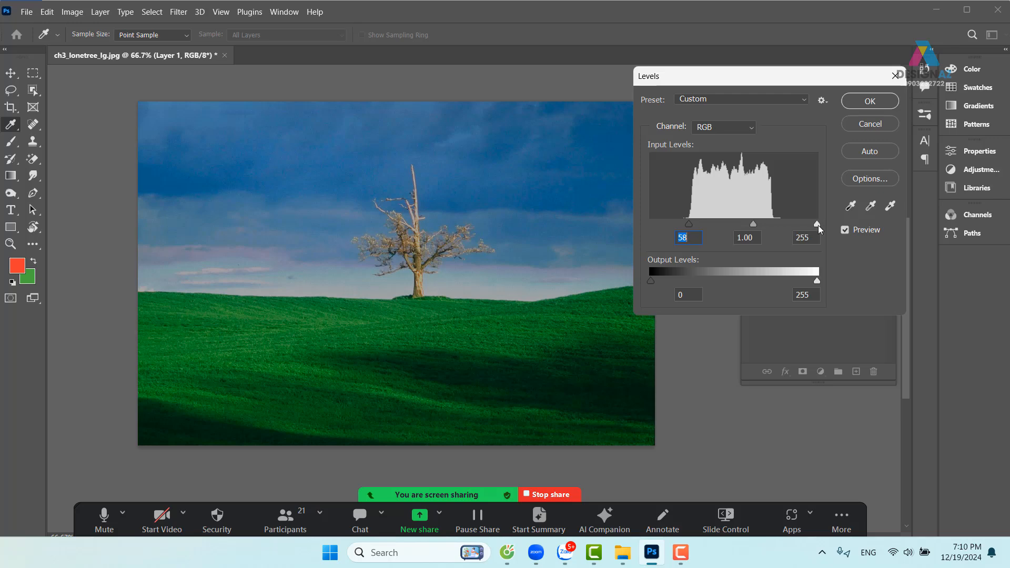
{"action": "left_click_drag", "start_coordinate": [819, 225], "coordinate": [772, 227]}
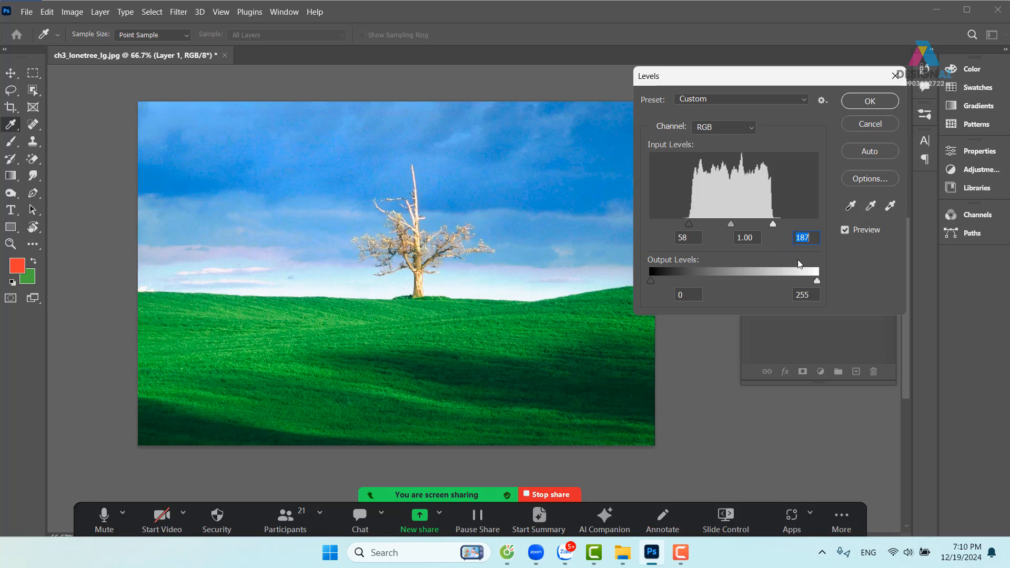
{"action": "left_click", "coordinate": [846, 232]}
{"action": "left_click", "coordinate": [846, 231]}
{"action": "left_click", "coordinate": [889, 128]}
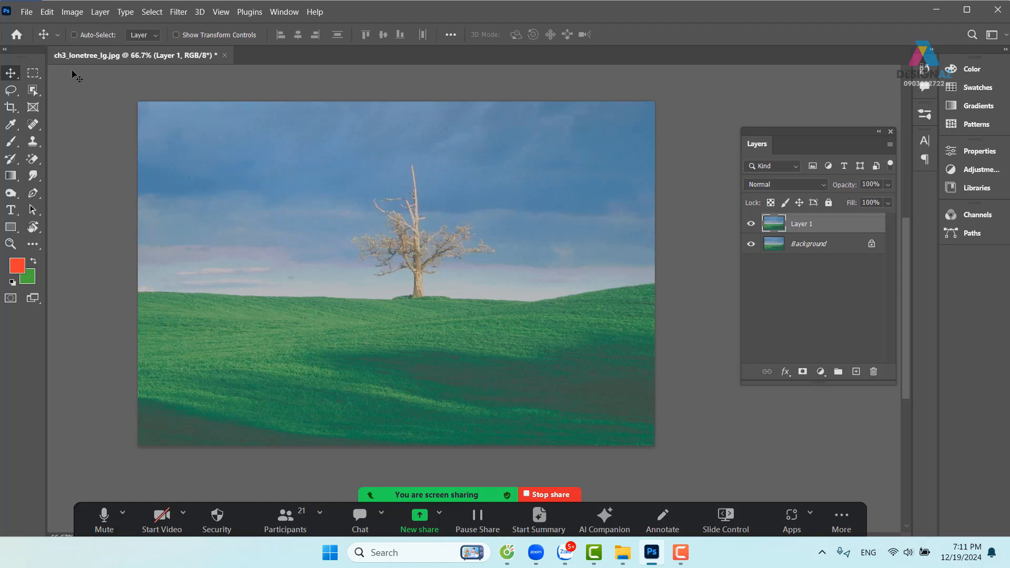
{"action": "left_click", "coordinate": [71, 12]}
{"action": "mouse_move", "coordinate": [97, 48]}
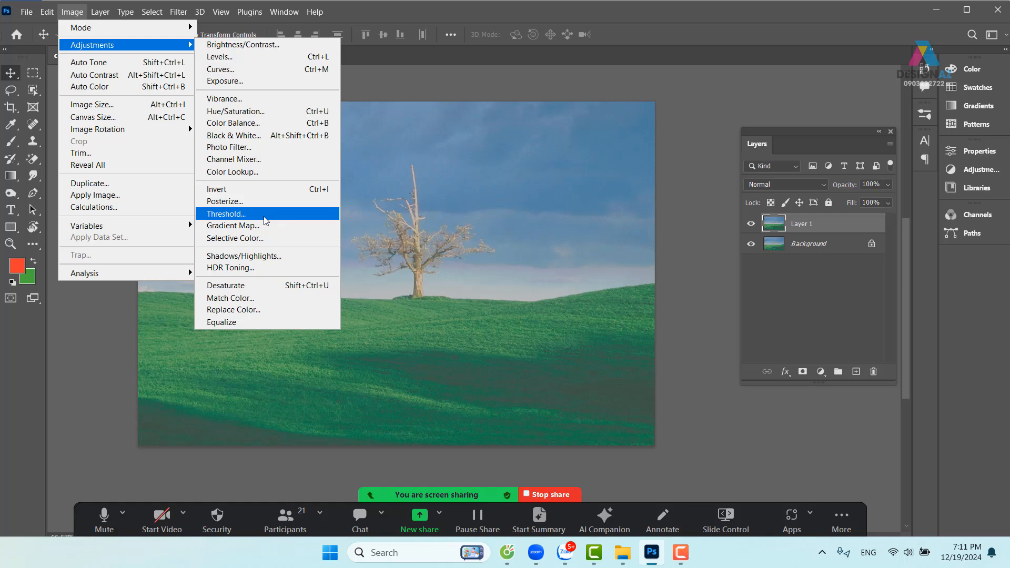
{"action": "left_click", "coordinate": [259, 313]}
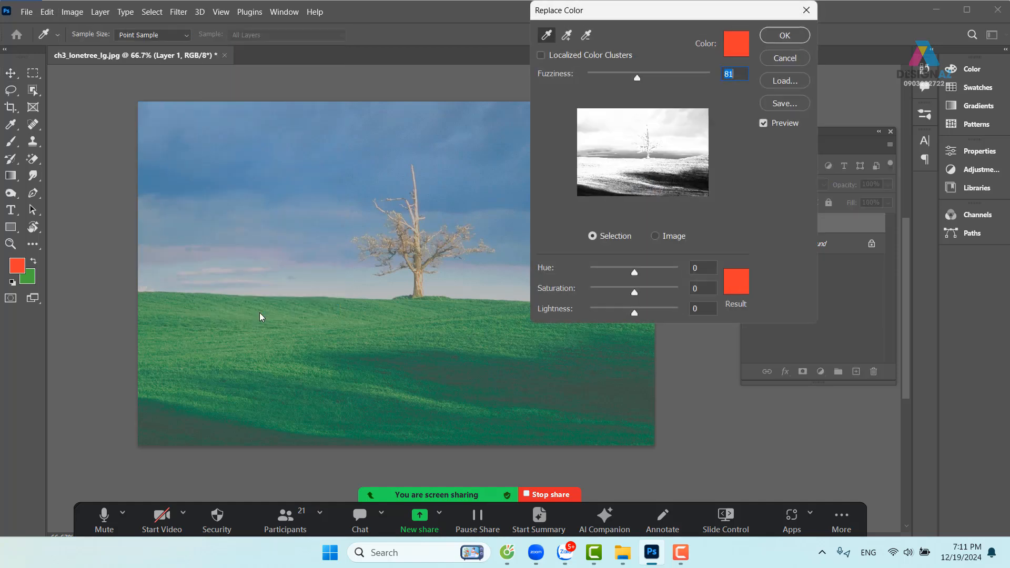
{"action": "left_click", "coordinate": [783, 61]}
Step: Try the Equalize adjustment on Layer 1 of the lone tree photo and undo it
{"action": "left_click", "coordinate": [72, 12]}
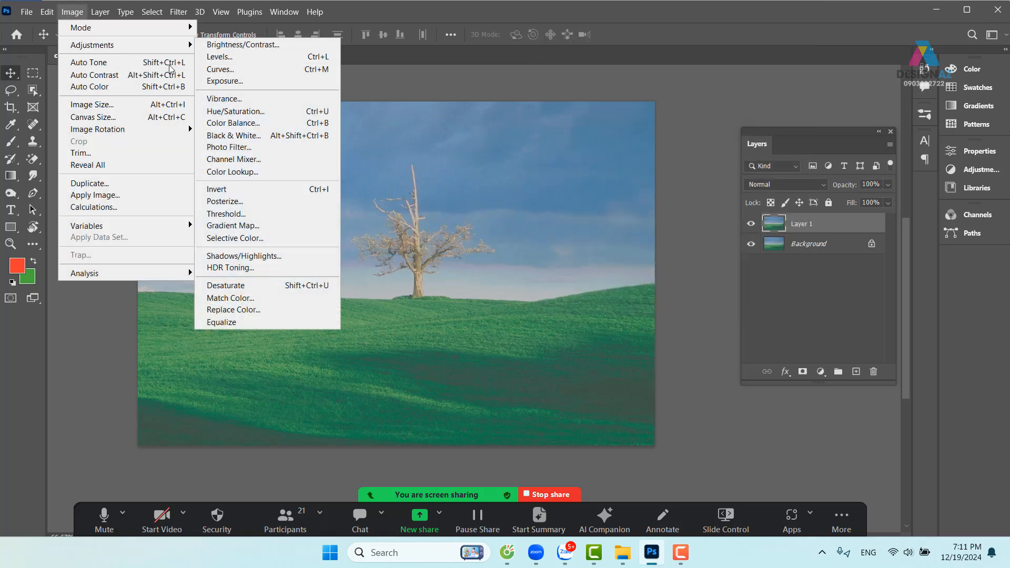
{"action": "left_click", "coordinate": [230, 323]}
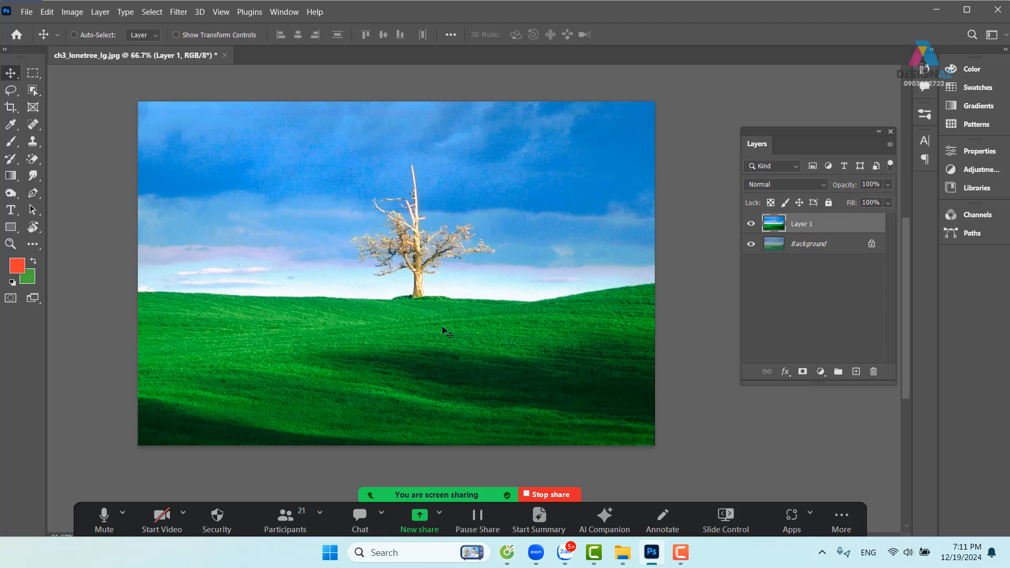
{"action": "key", "text": "ctrl+z"}
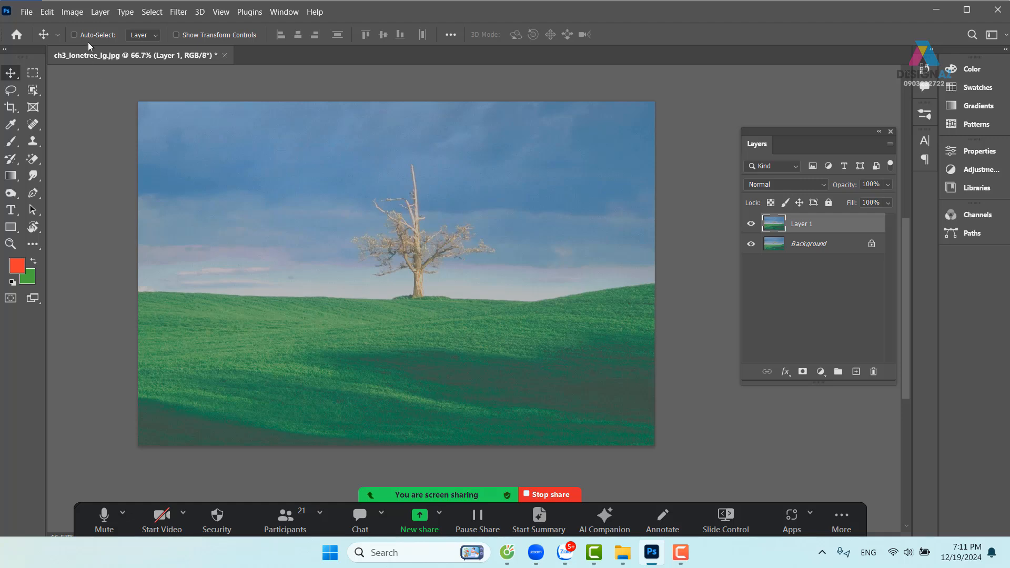
Step: Try Levels on Layer 1 with input shadows 55 and highlights 189, and leave the dialog without applying it
{"action": "left_click", "coordinate": [74, 12]}
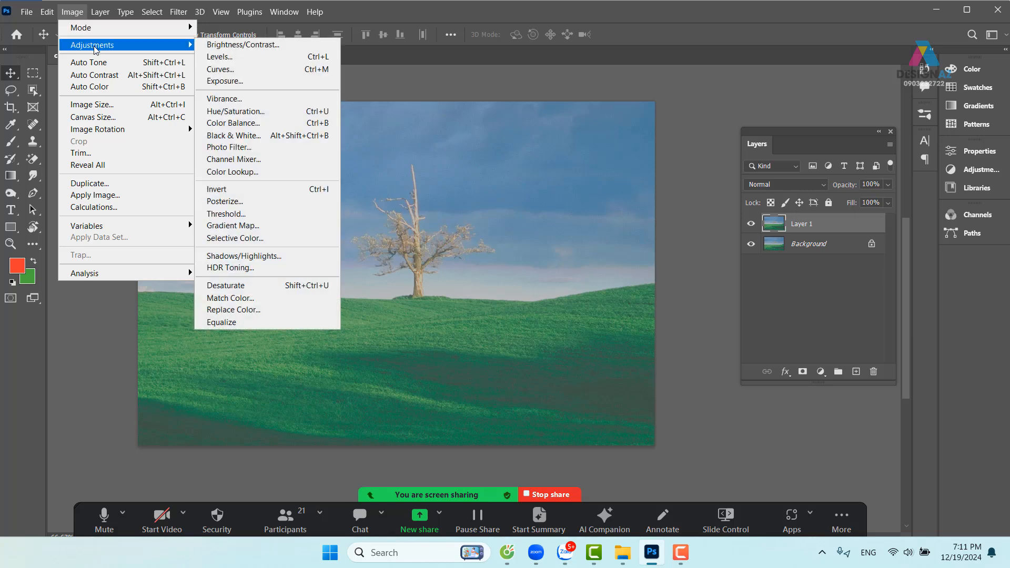
{"action": "left_click", "coordinate": [247, 58]}
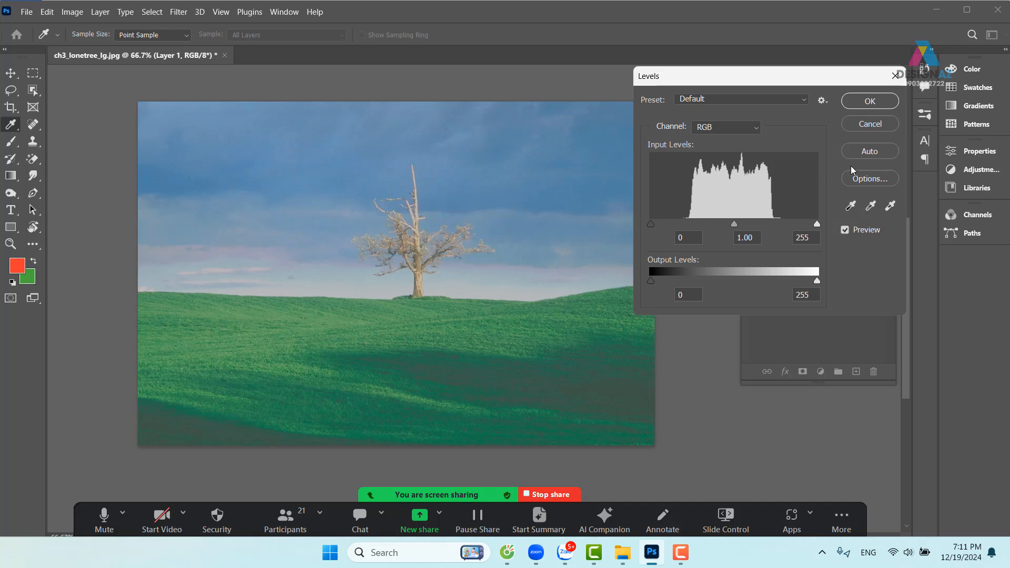
{"action": "left_click_drag", "start_coordinate": [651, 223], "coordinate": [687, 225]}
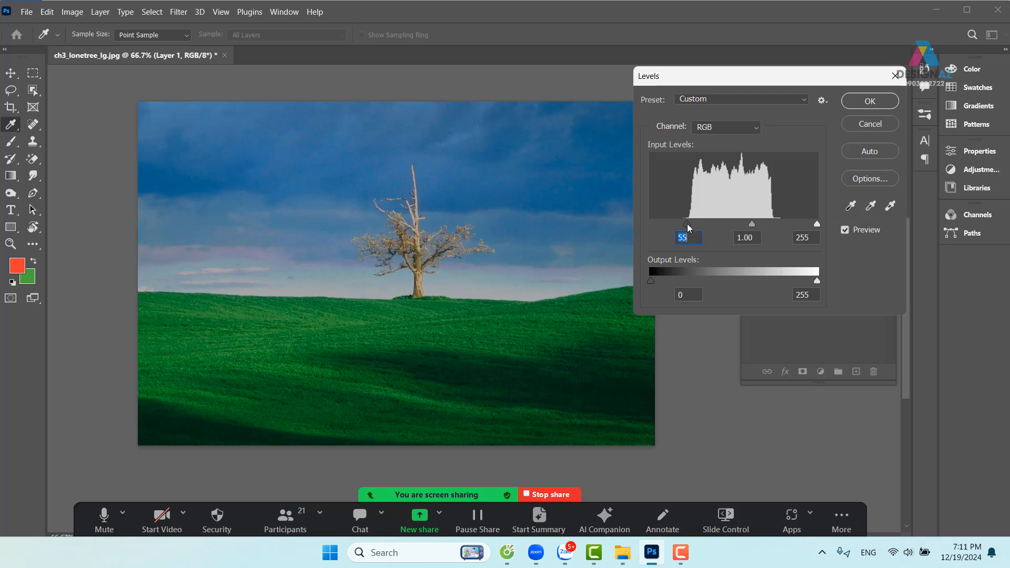
{"action": "left_click_drag", "start_coordinate": [816, 224], "coordinate": [775, 226]}
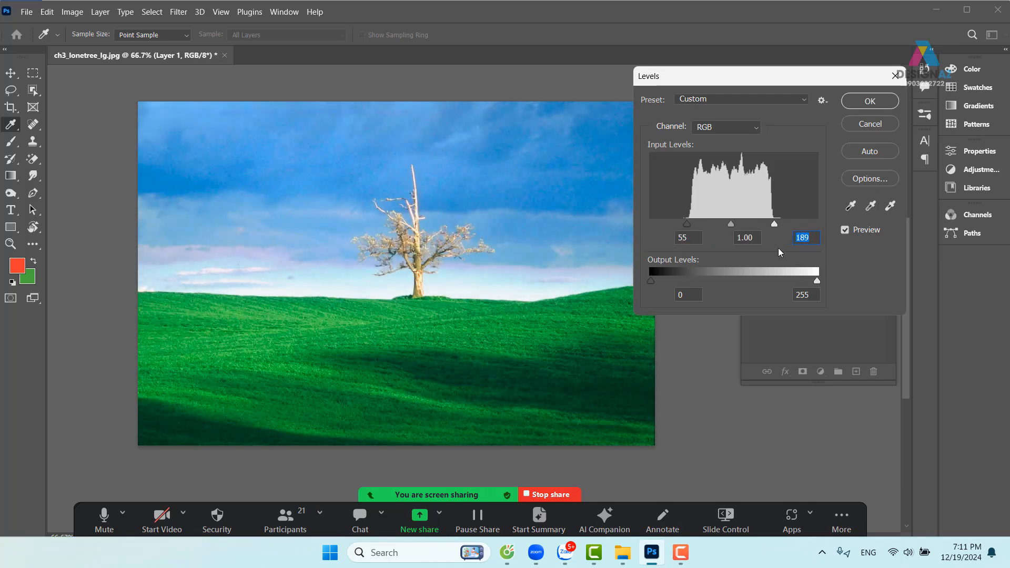
{"action": "left_click", "coordinate": [882, 127]}
{"action": "key", "text": "v"}
Step: Equalize Layer 1 again to demonstrate the automatic tonal correction, and revert the adjustment
{"action": "left_click", "coordinate": [72, 11]}
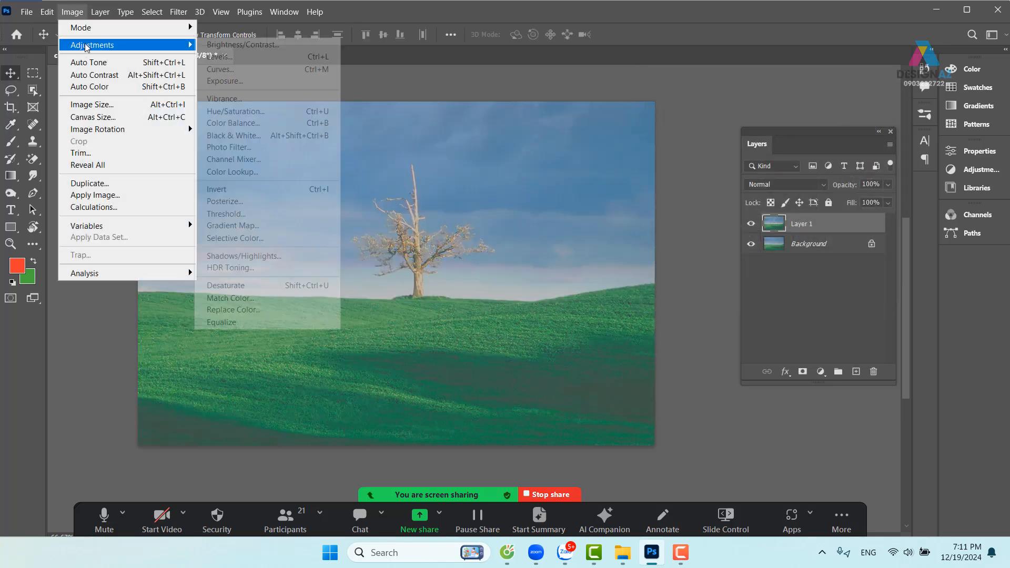
{"action": "mouse_move", "coordinate": [87, 45]}
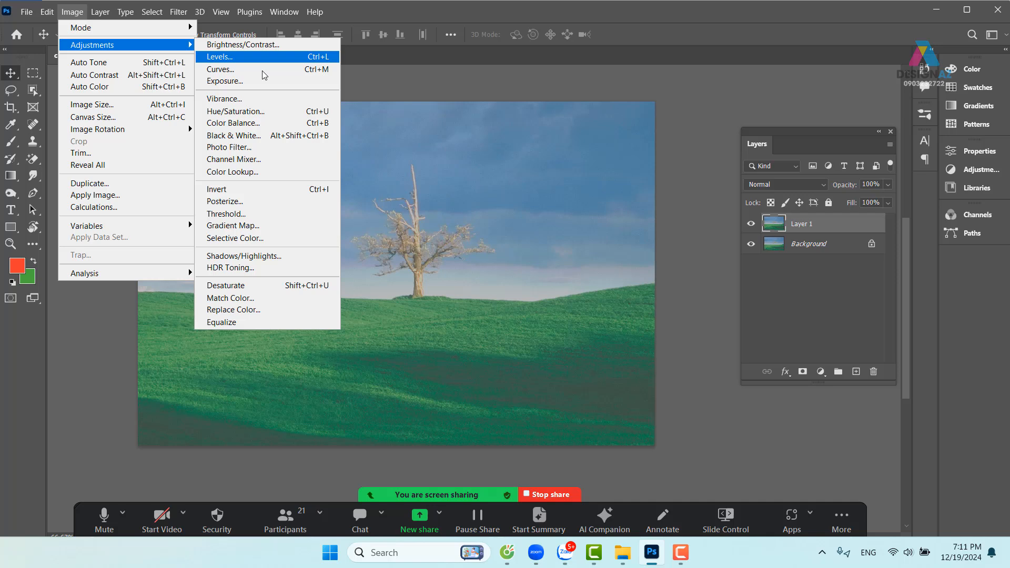
{"action": "left_click", "coordinate": [246, 323]}
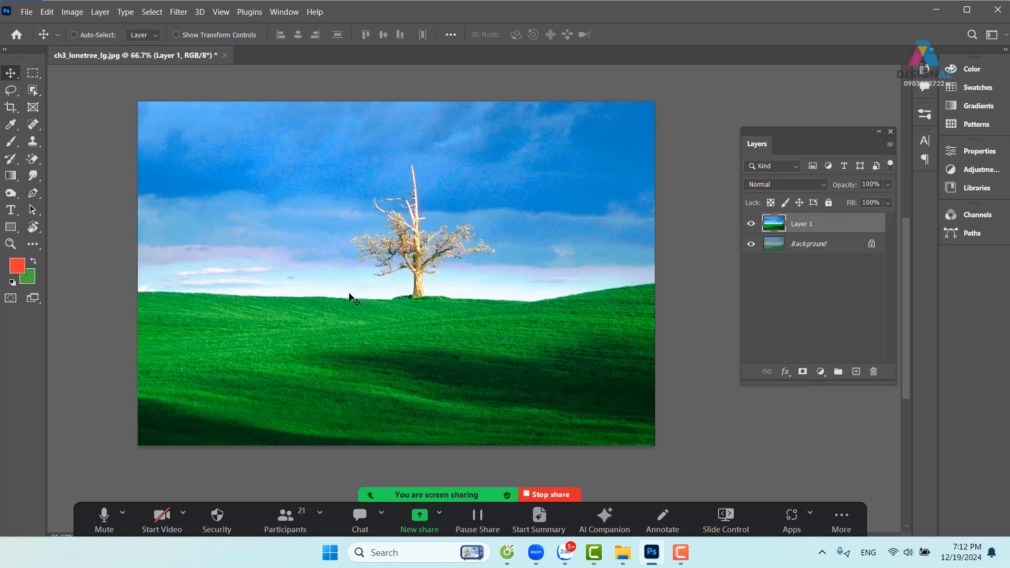
{"action": "key", "text": "ctrl"}
{"action": "key", "text": "ctrl+z"}
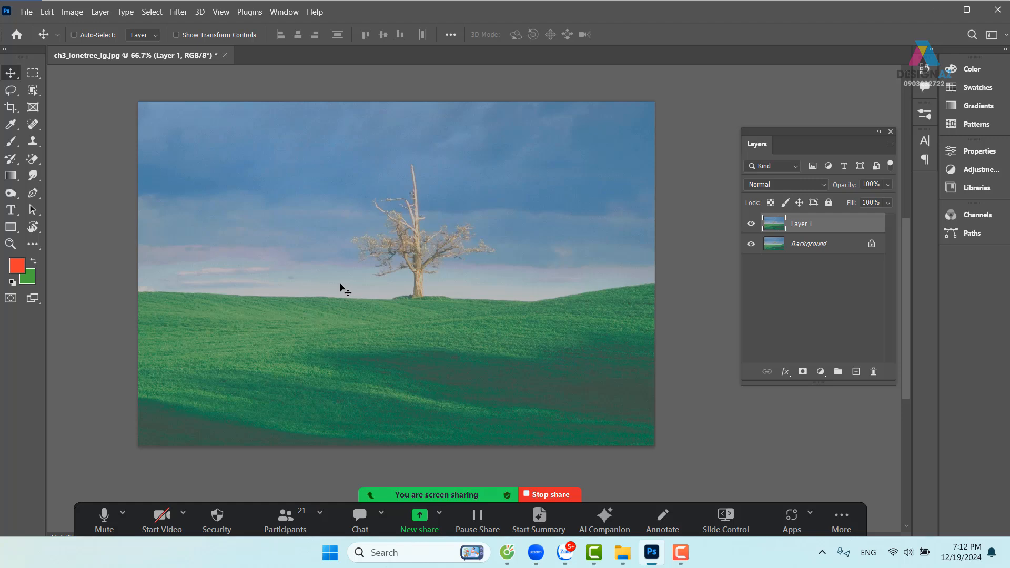
Step: Show the channel list beside the layer list and view the Red, Green and Blue channels individually
{"action": "left_click", "coordinate": [290, 14]}
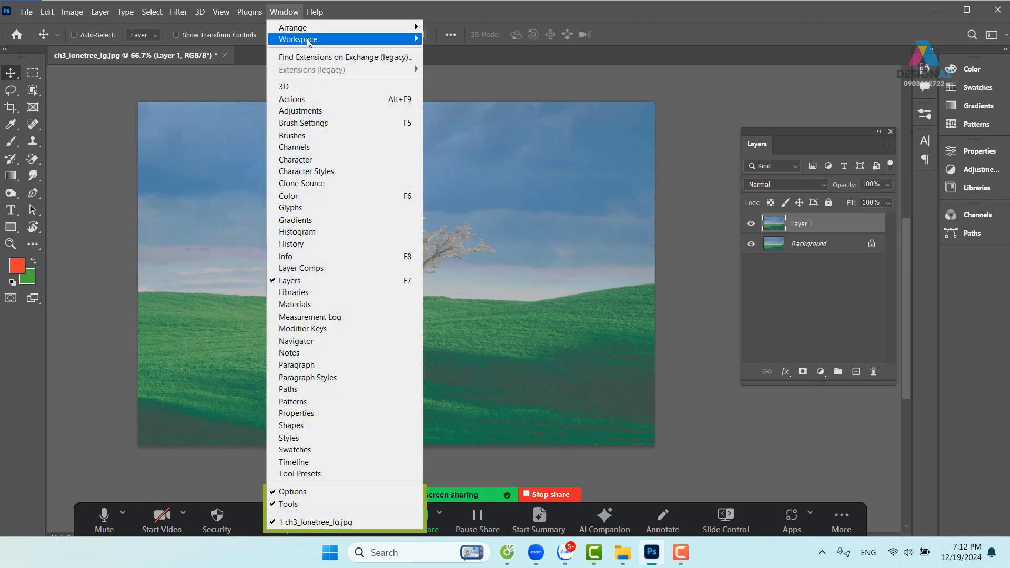
{"action": "left_click", "coordinate": [353, 146]}
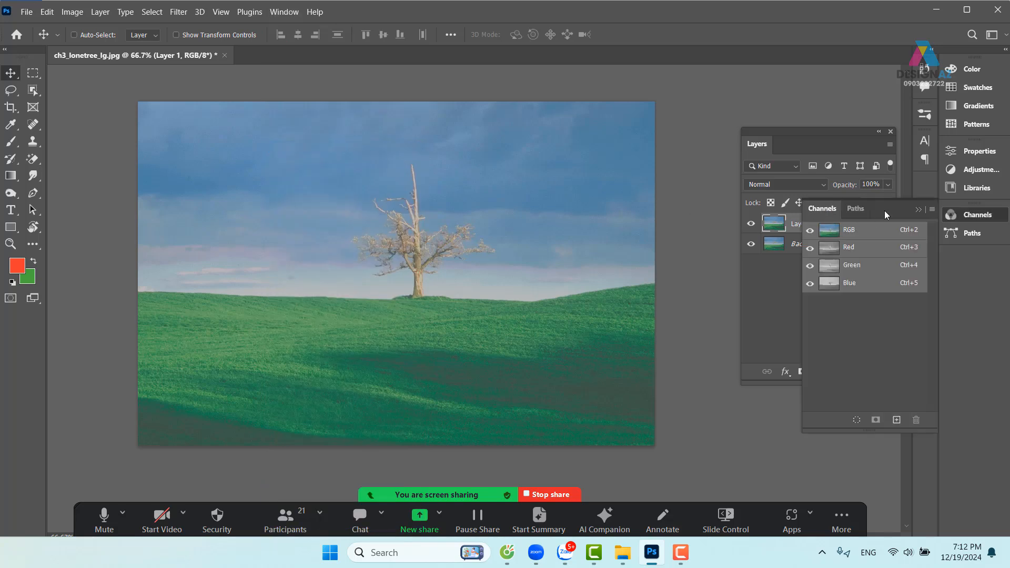
{"action": "left_click_drag", "start_coordinate": [842, 196], "coordinate": [685, 132]}
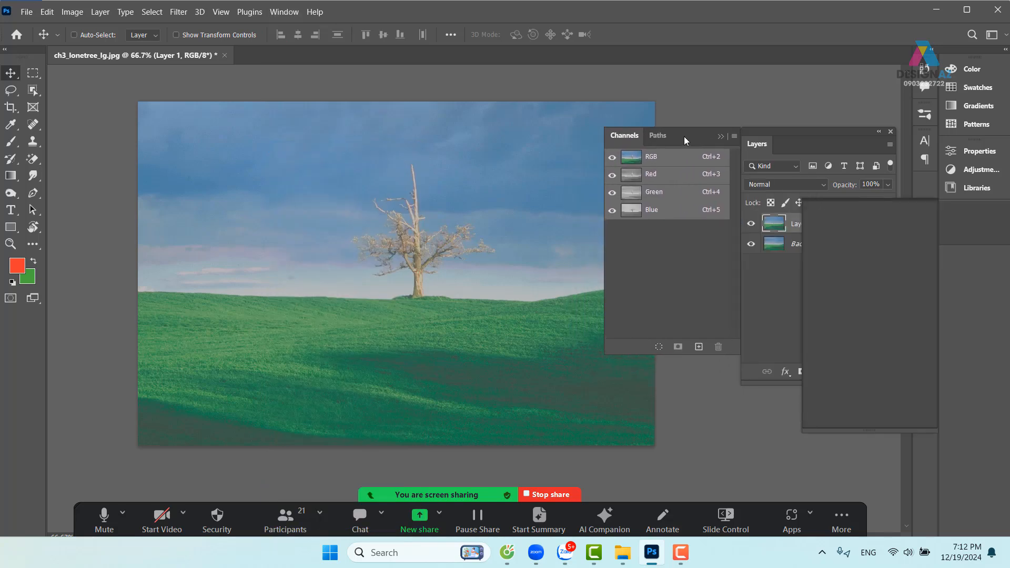
{"action": "left_click", "coordinate": [681, 178]}
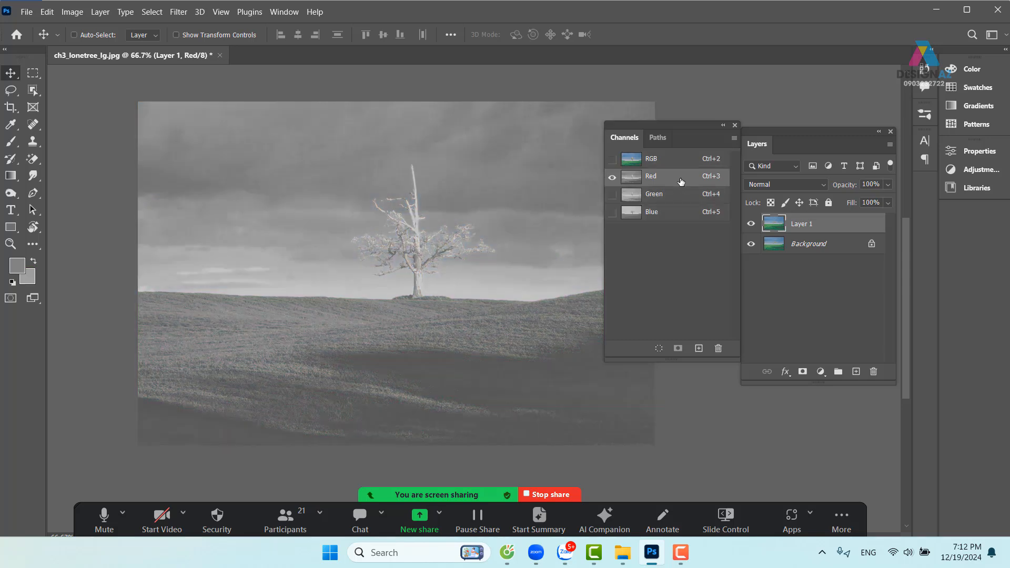
{"action": "left_click", "coordinate": [680, 196]}
{"action": "left_click", "coordinate": [672, 214]}
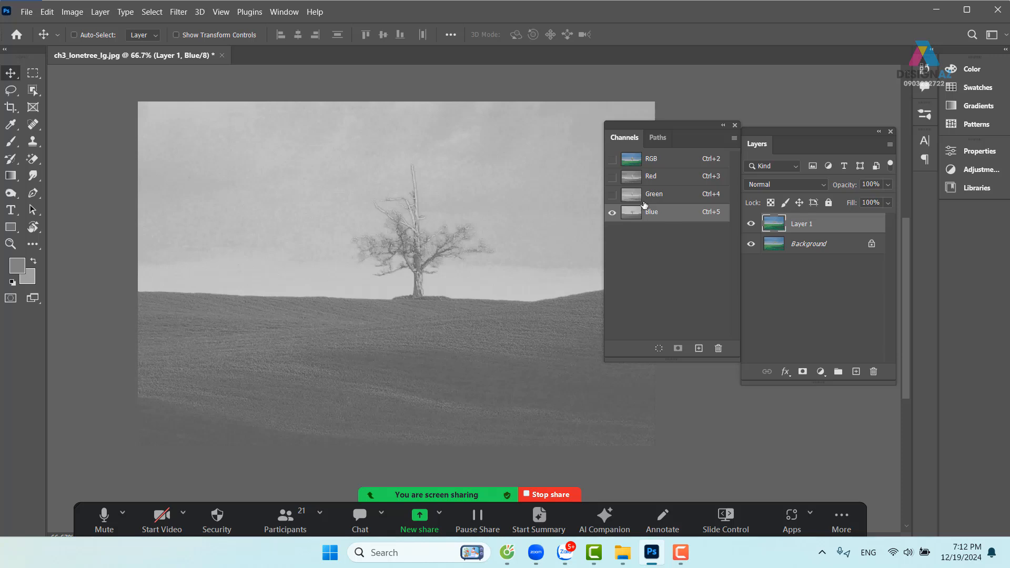
Step: Enable Show Channels in Color in the Interface preferences
{"action": "left_click", "coordinate": [55, 12]}
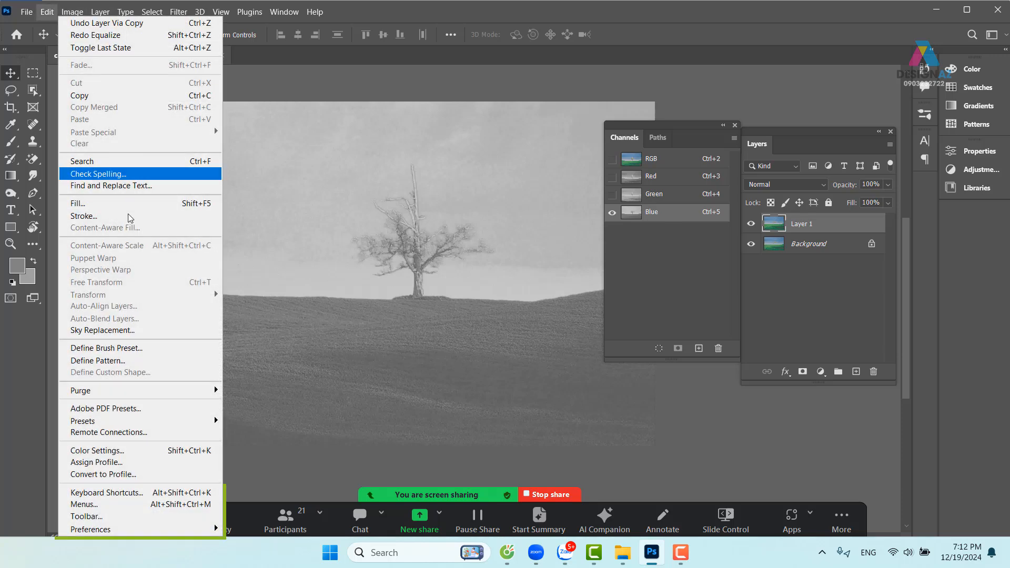
{"action": "mouse_move", "coordinate": [178, 528]}
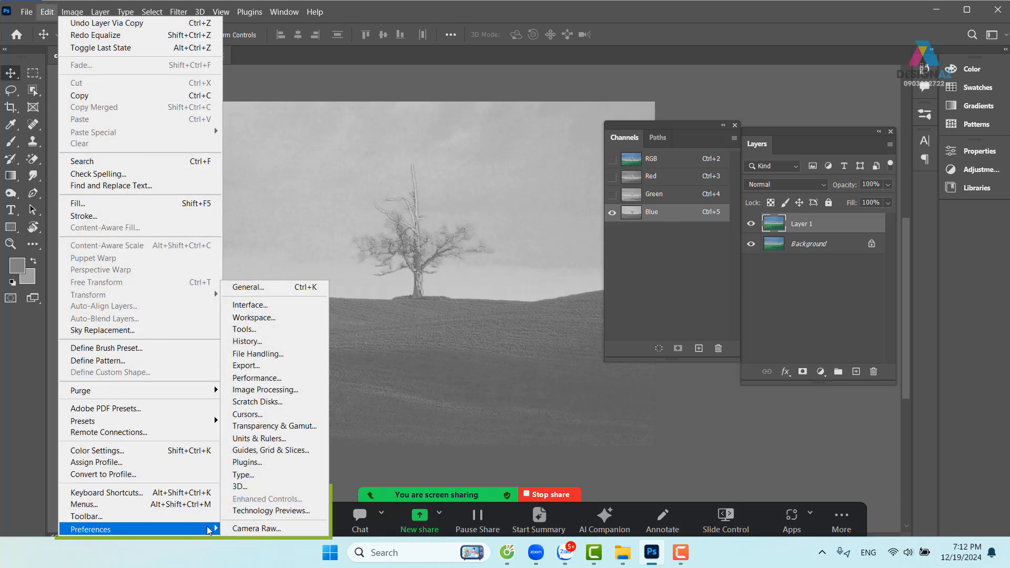
{"action": "left_click", "coordinate": [303, 290]}
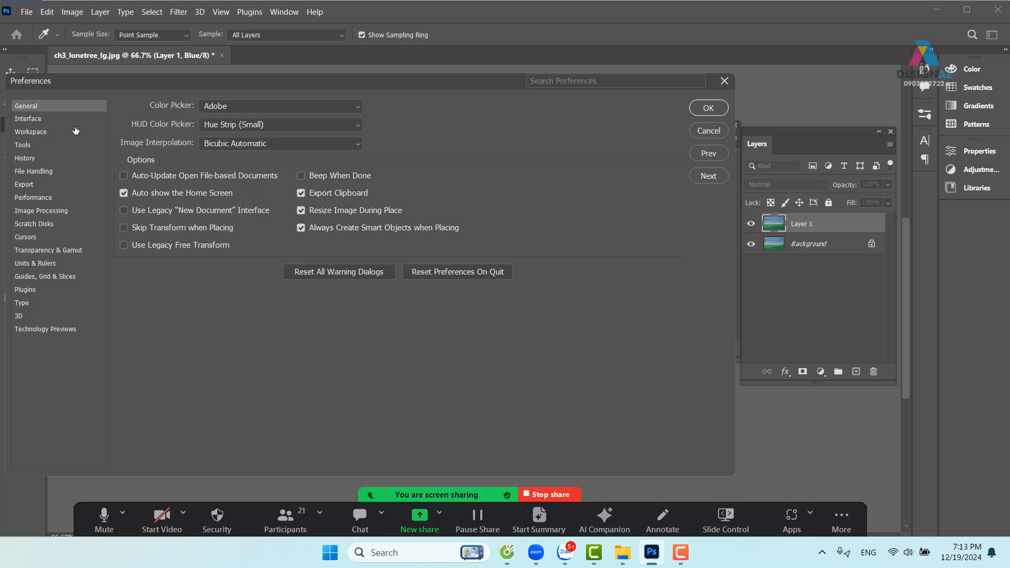
{"action": "left_click", "coordinate": [45, 120]}
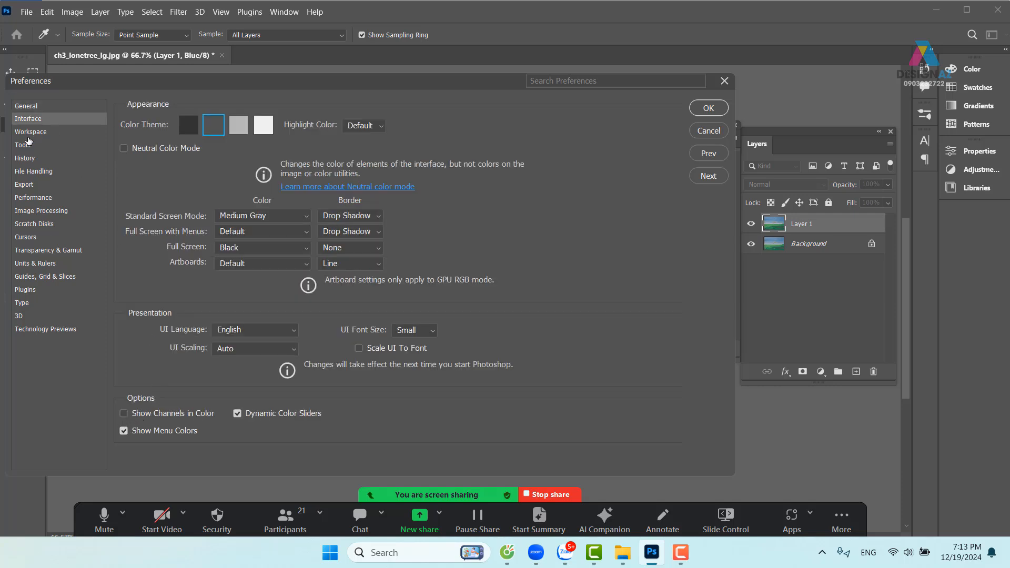
{"action": "left_click", "coordinate": [125, 414]}
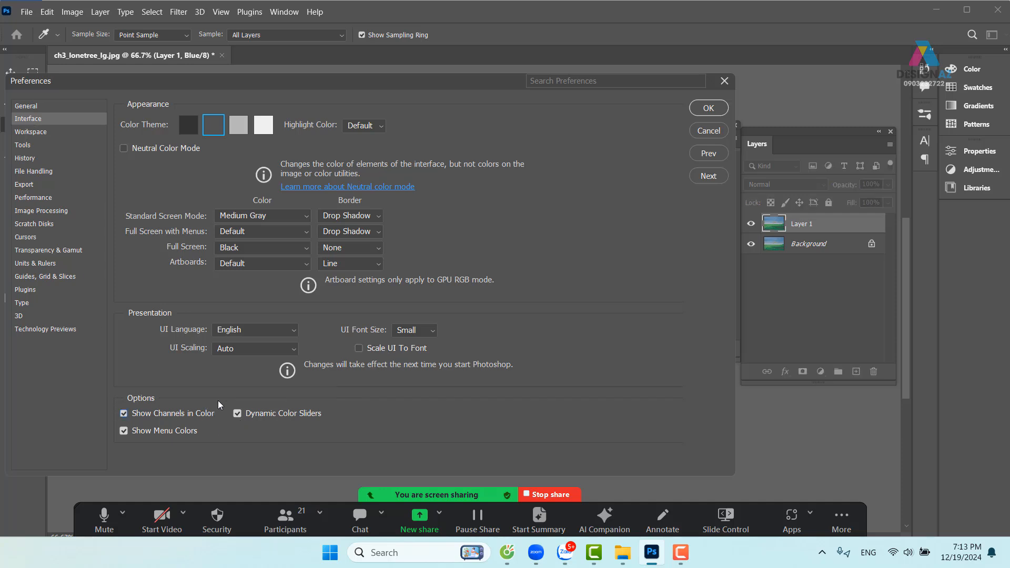
{"action": "left_click", "coordinate": [709, 108]}
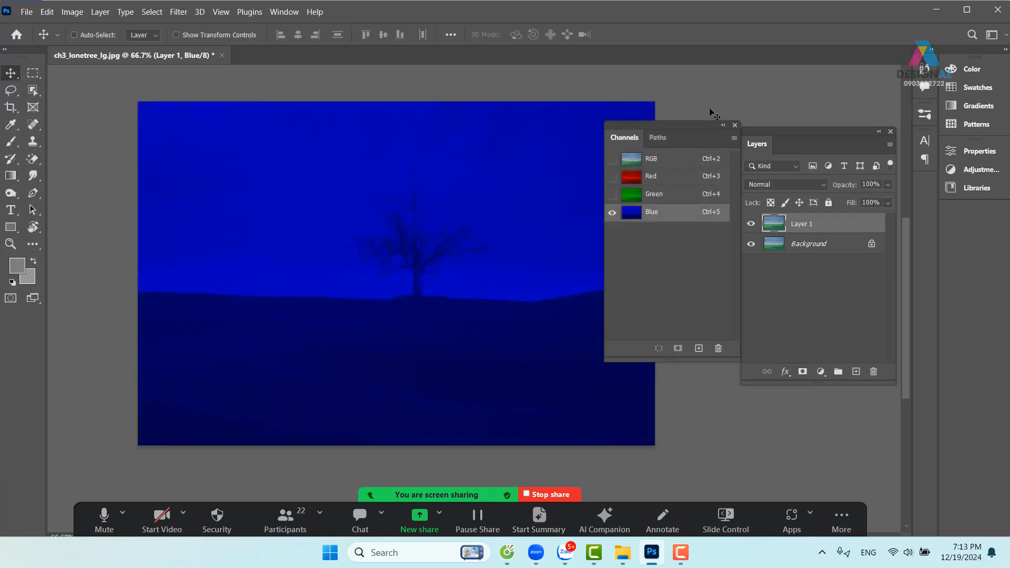
Step: View the Green and Red channels in color and return to the RGB composite
{"action": "left_click", "coordinate": [652, 196]}
{"action": "left_click", "coordinate": [668, 178]}
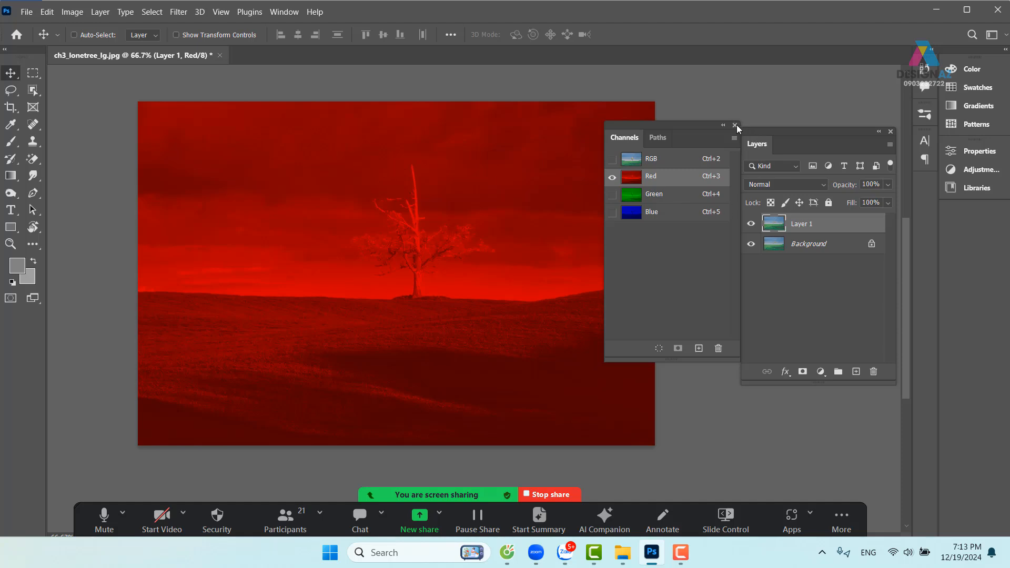
{"action": "left_click", "coordinate": [666, 159]}
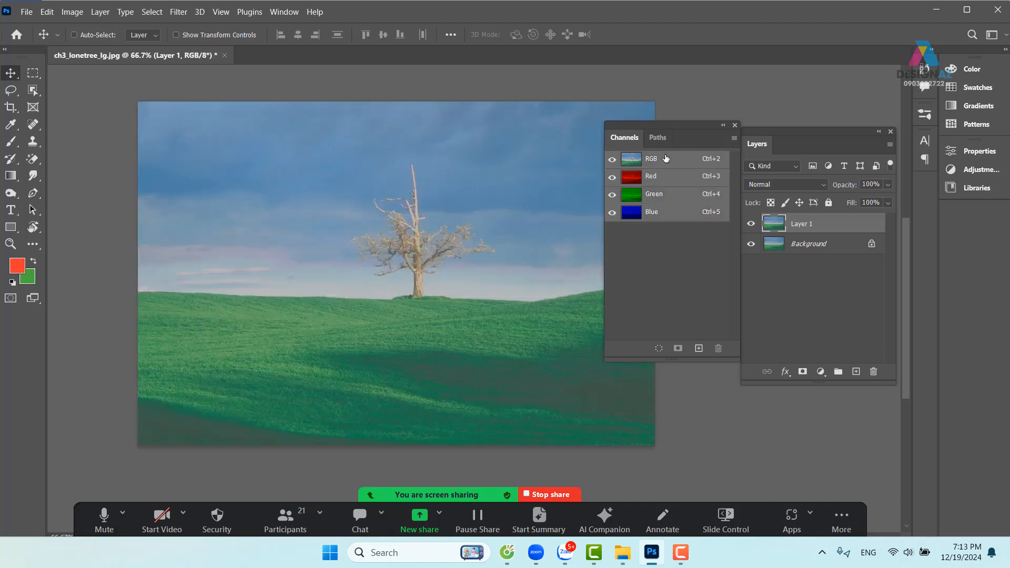
Step: Hide the floating layer and channel lists to clear the space around the photo
{"action": "left_click", "coordinate": [891, 132]}
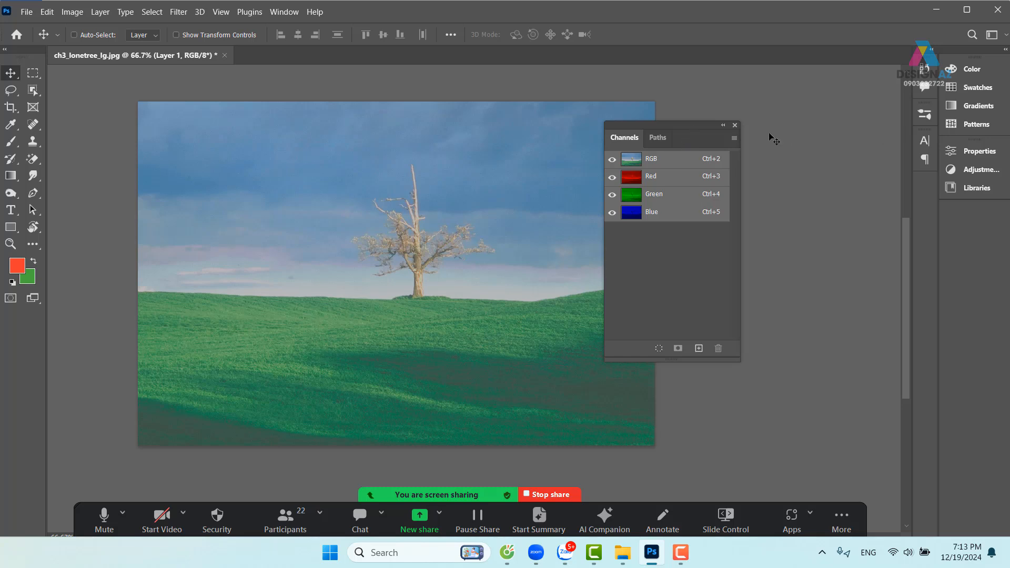
{"action": "left_click", "coordinate": [735, 125]}
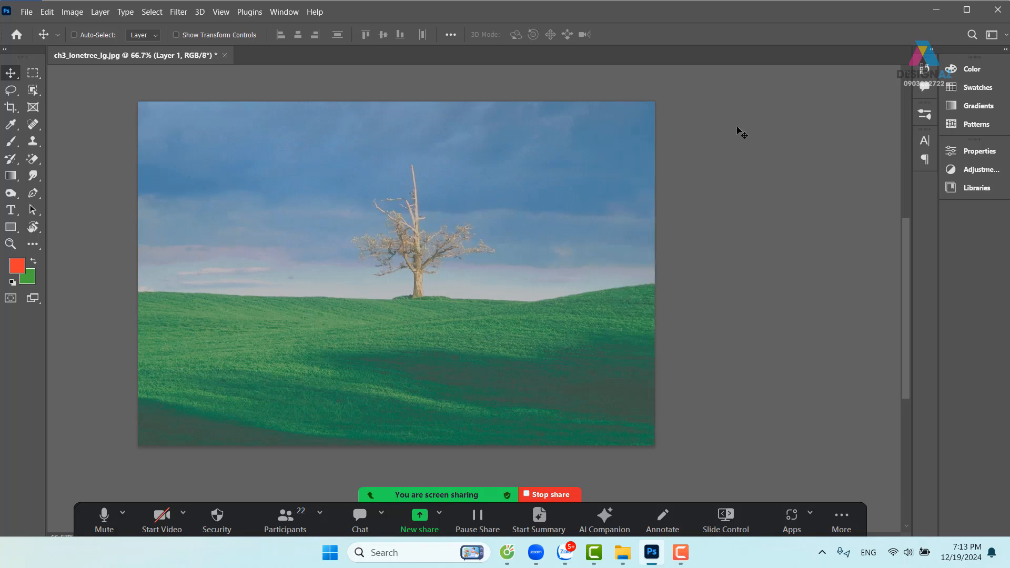
Step: Duplicate the lone tree image as ch3_lonetree_lg copy and switch between the original and the copy
{"action": "left_click", "coordinate": [66, 13]}
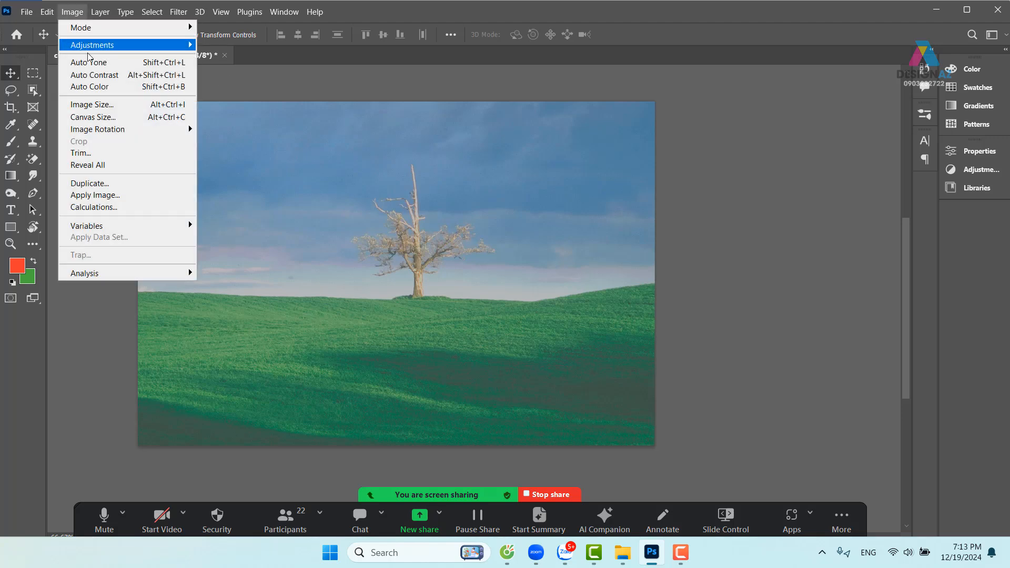
{"action": "left_click", "coordinate": [109, 184]}
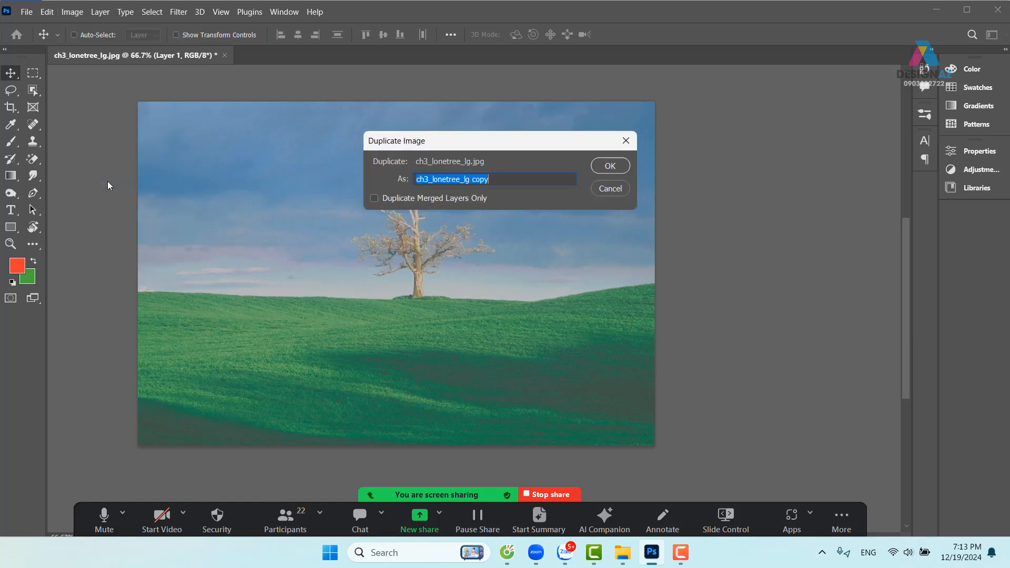
{"action": "left_click", "coordinate": [617, 174]}
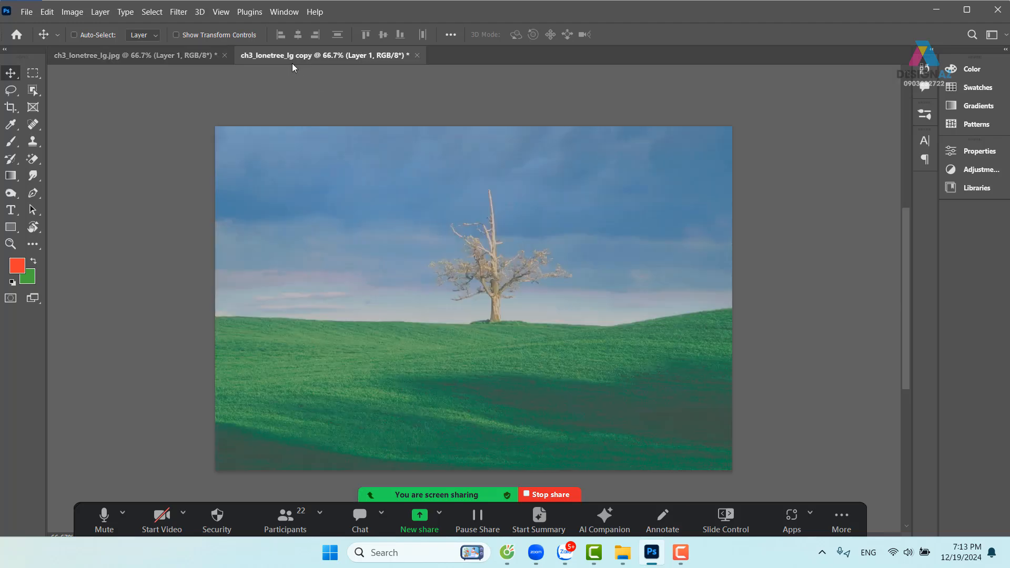
{"action": "left_click", "coordinate": [176, 53]}
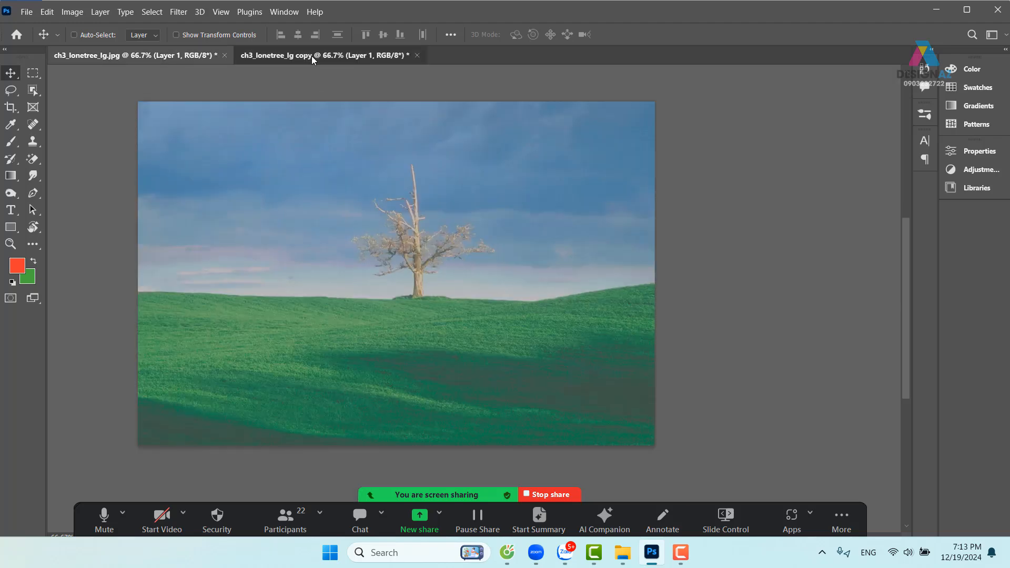
{"action": "left_click", "coordinate": [311, 56]}
{"action": "left_click", "coordinate": [184, 55]}
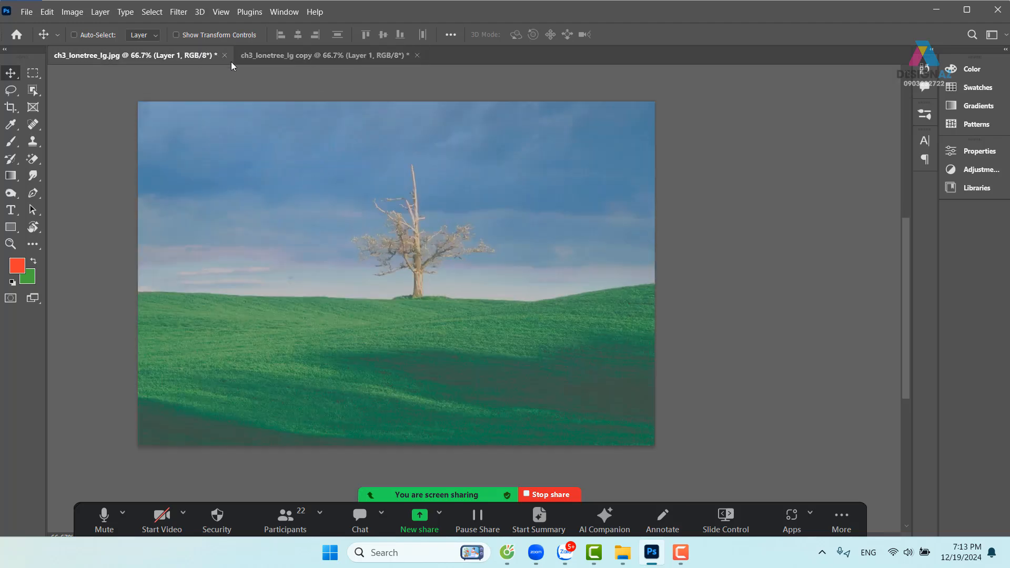
{"action": "left_click", "coordinate": [321, 59]}
Step: Arrange the two lone tree documents side by side with the 2-up Vertical layout
{"action": "left_click", "coordinate": [287, 14]}
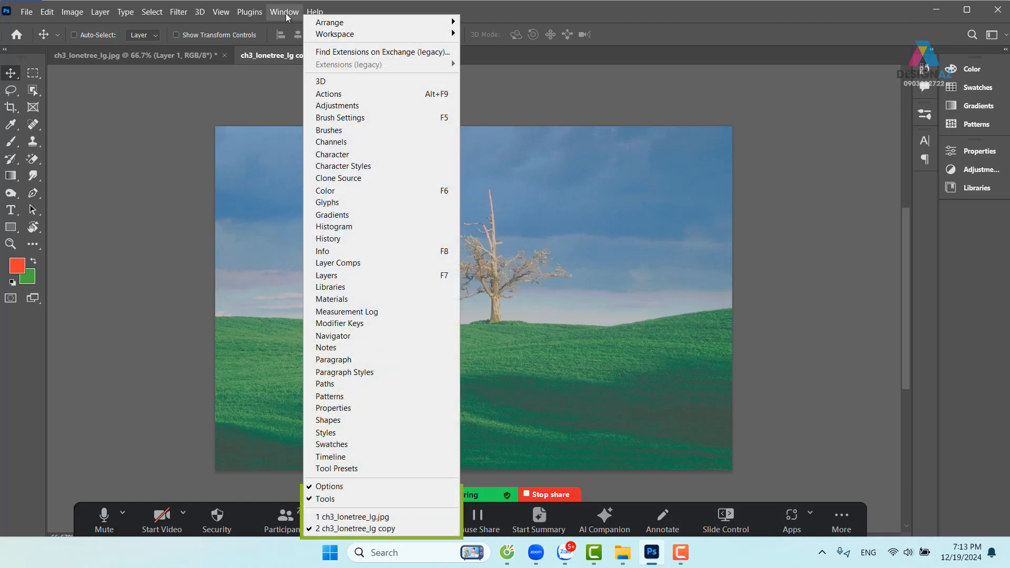
{"action": "mouse_move", "coordinate": [360, 23]}
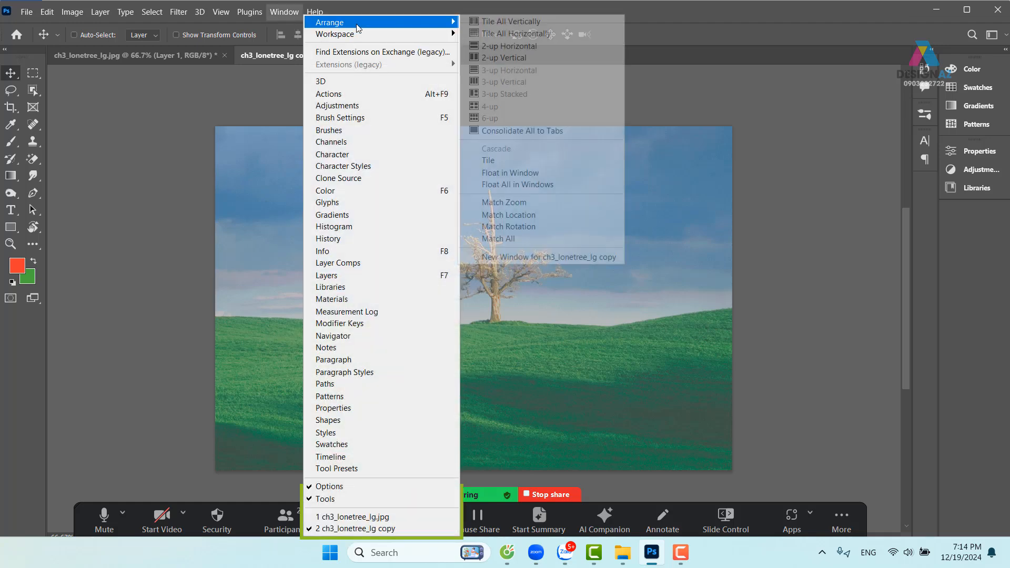
{"action": "left_click", "coordinate": [493, 58]}
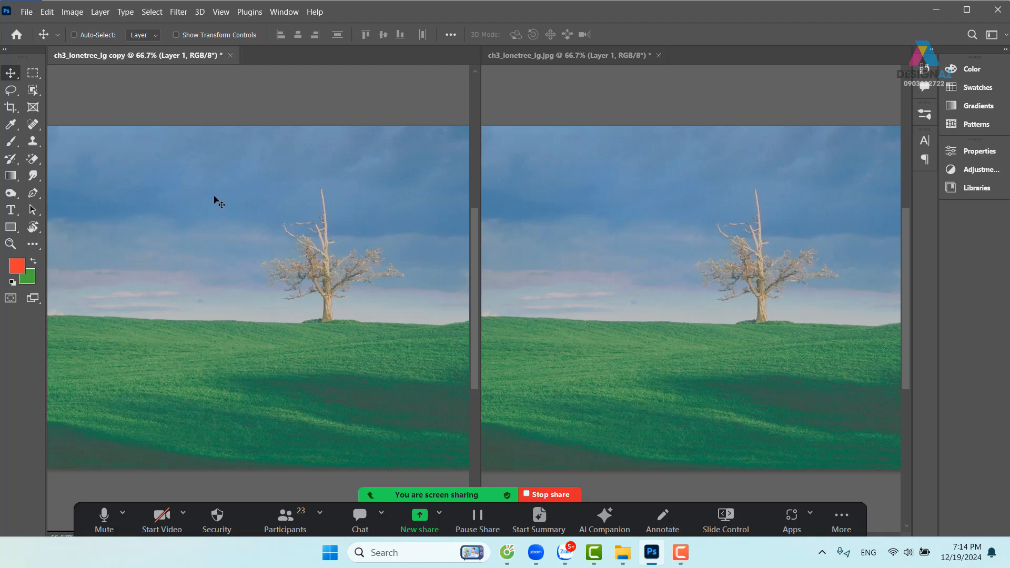
Step: Apply Levels to the copy's composite RGB channel with a black input of 58 and a white input of 187
{"action": "left_click", "coordinate": [73, 11]}
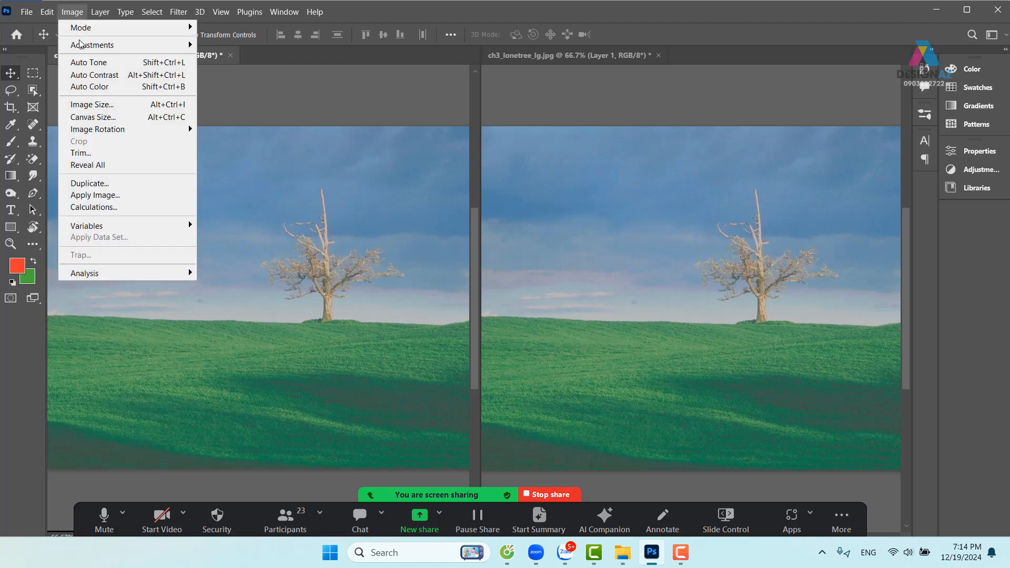
{"action": "mouse_move", "coordinate": [98, 50]}
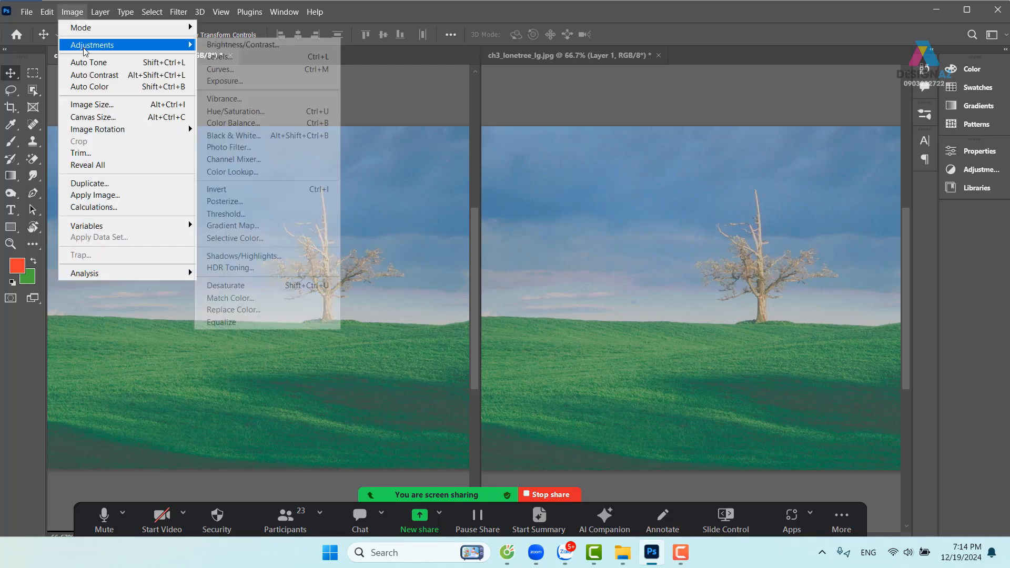
{"action": "left_click", "coordinate": [280, 58]}
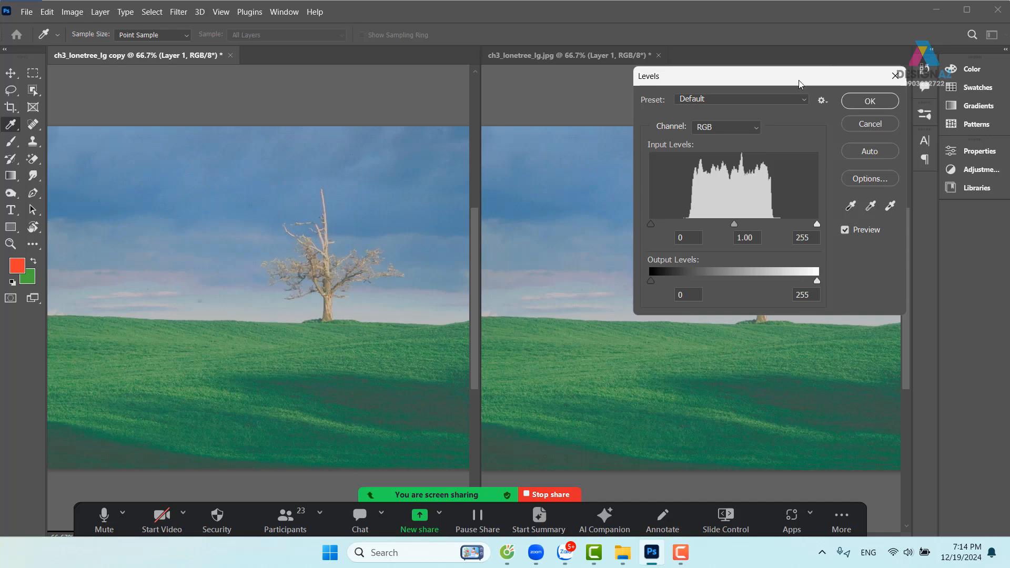
{"action": "left_click_drag", "start_coordinate": [802, 83], "coordinate": [540, 100]}
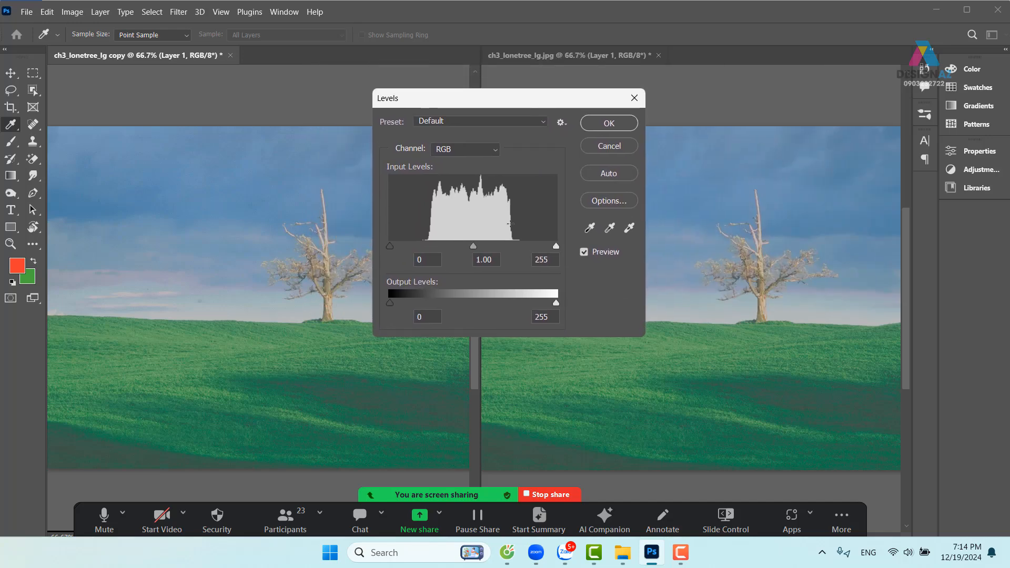
{"action": "left_click_drag", "start_coordinate": [390, 246], "coordinate": [428, 246]}
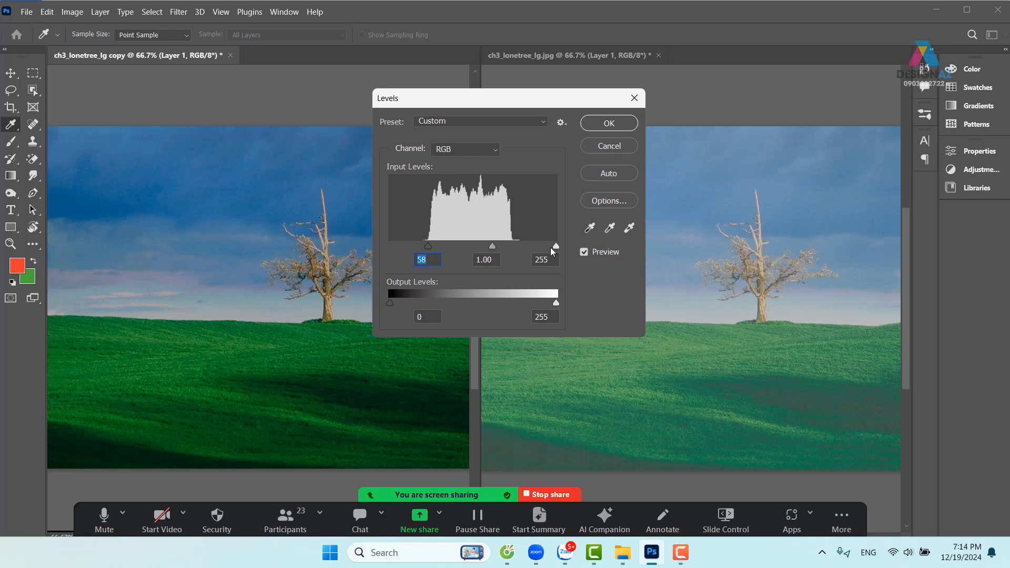
{"action": "left_click_drag", "start_coordinate": [554, 248], "coordinate": [512, 248]}
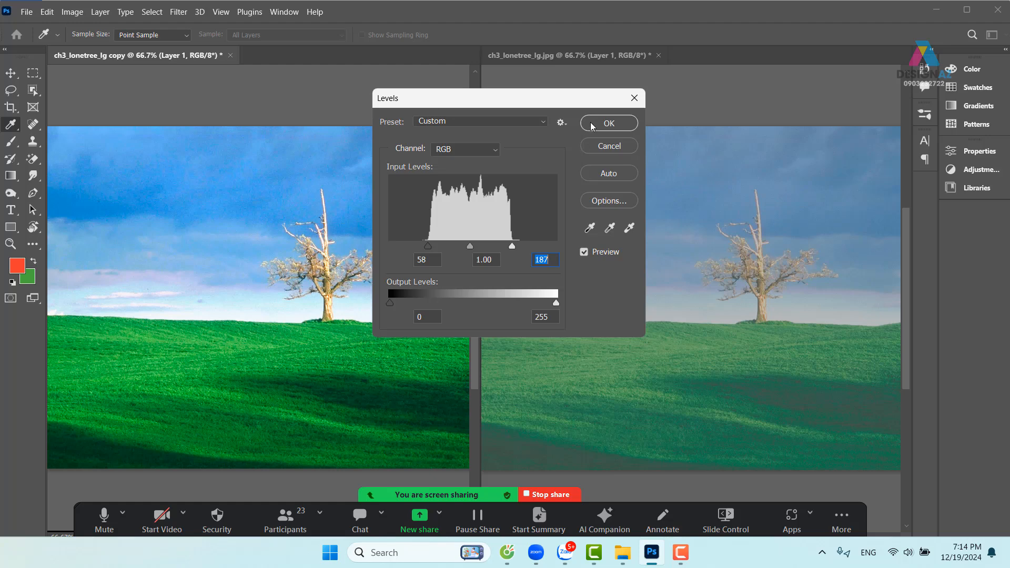
{"action": "left_click", "coordinate": [620, 127]}
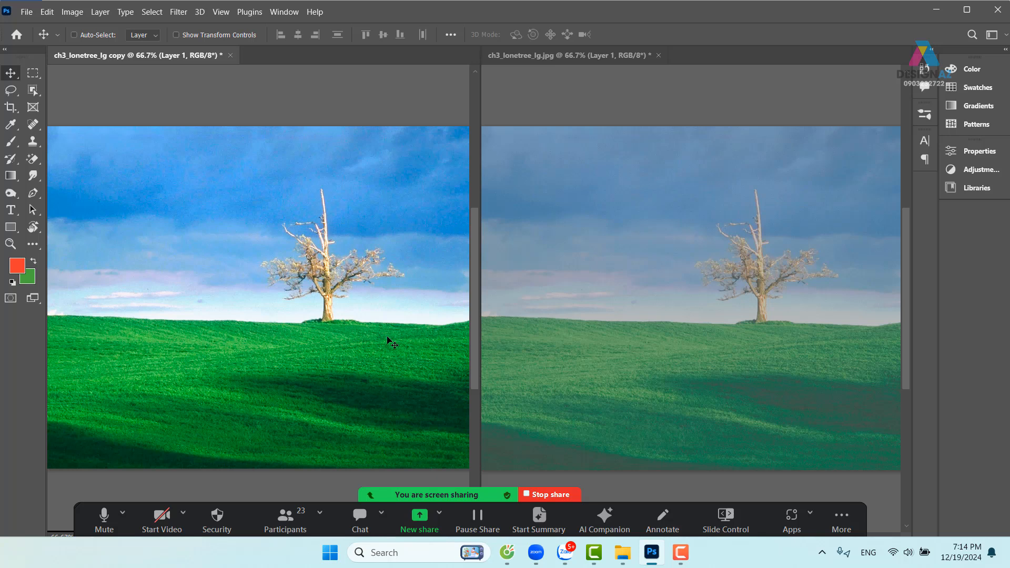
Step: Start Levels on the original ch3_lonetree_lg.jpg and set the Red channel's black input to 58 and white input to 183
{"action": "left_click", "coordinate": [650, 315]}
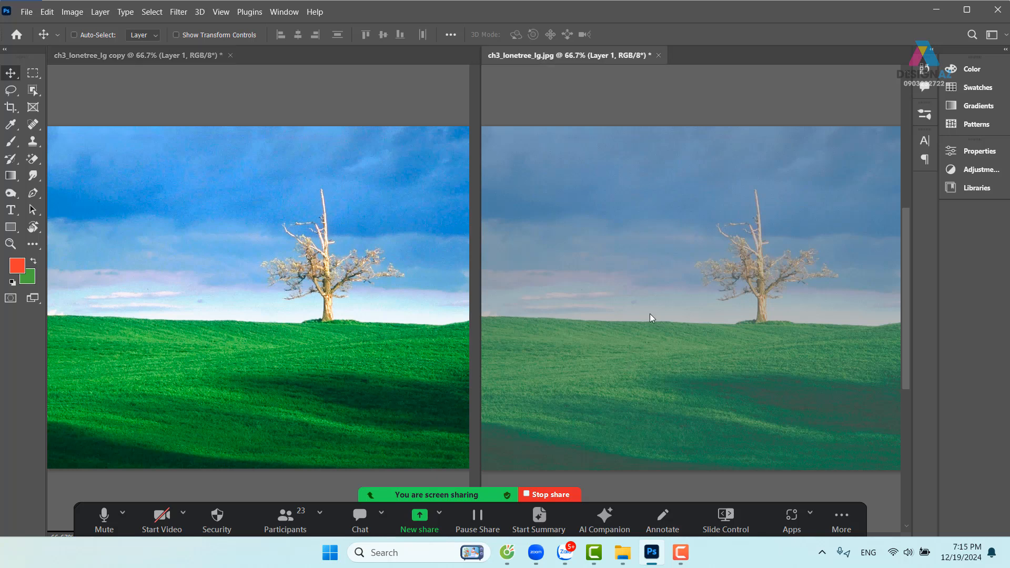
{"action": "left_click", "coordinate": [70, 11]}
{"action": "mouse_move", "coordinate": [84, 45]}
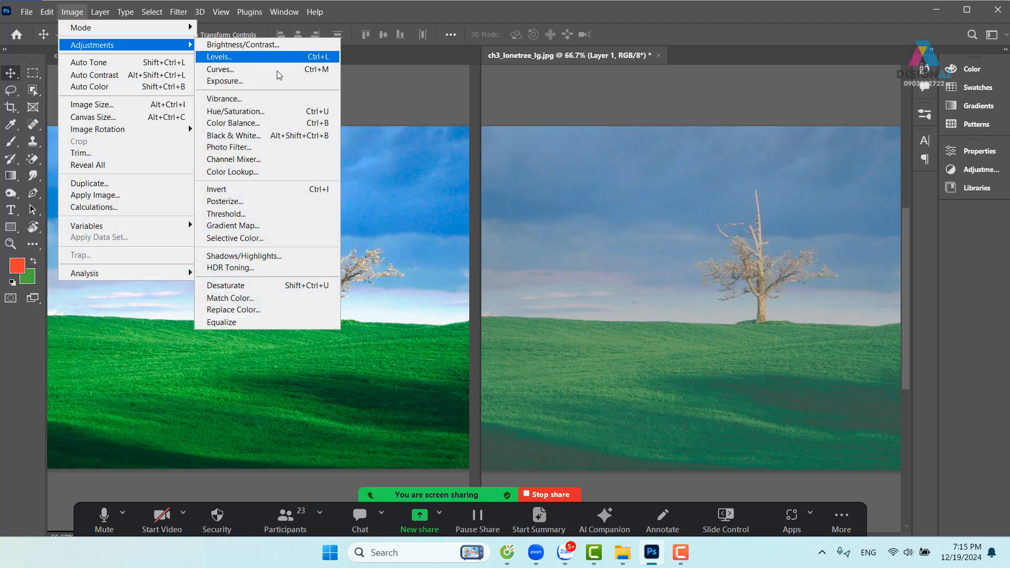
{"action": "left_click", "coordinate": [279, 57]}
{"action": "left_click_drag", "start_coordinate": [542, 93], "coordinate": [520, 206]}
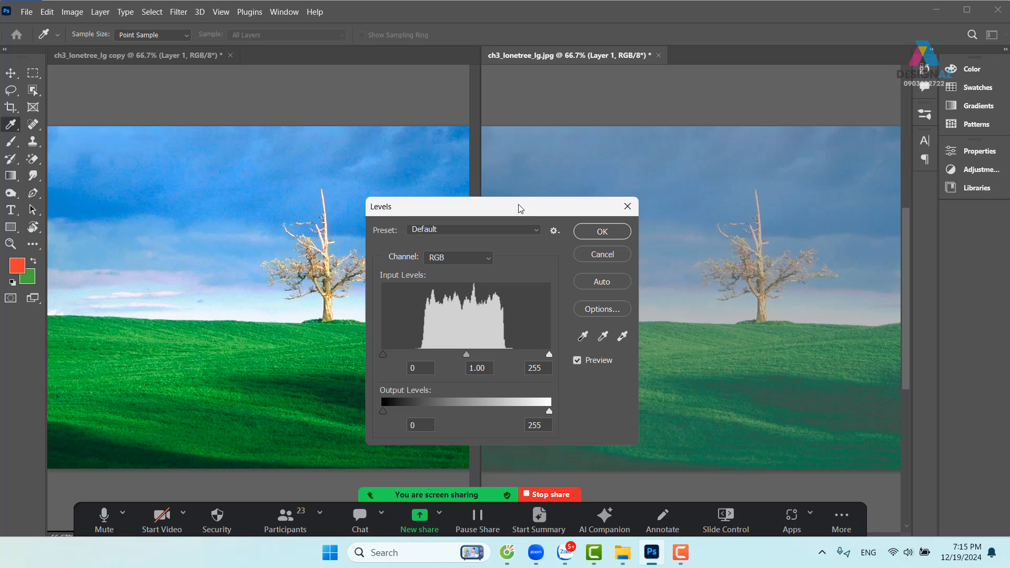
{"action": "left_click", "coordinate": [489, 259]}
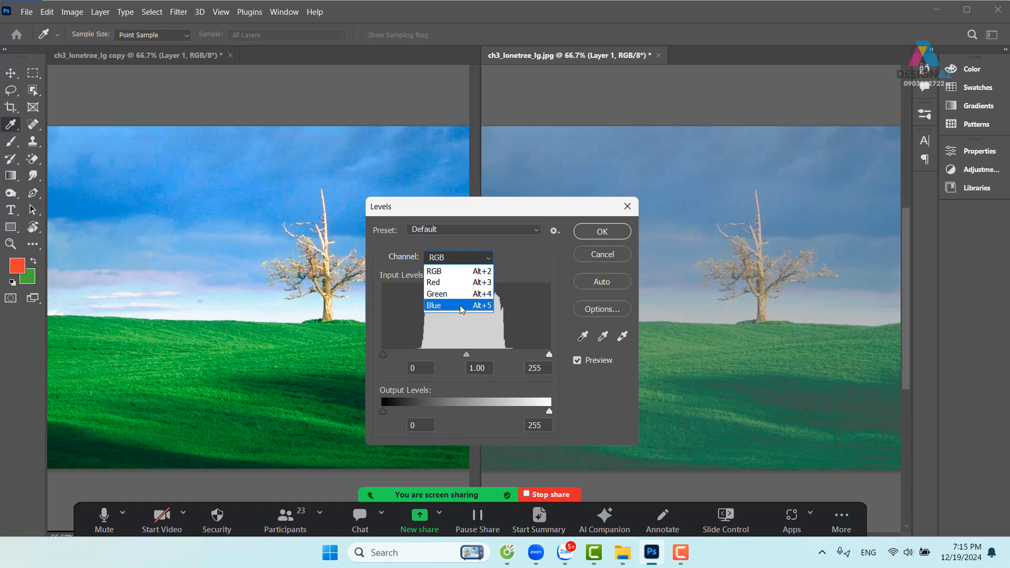
{"action": "left_click", "coordinate": [448, 283]}
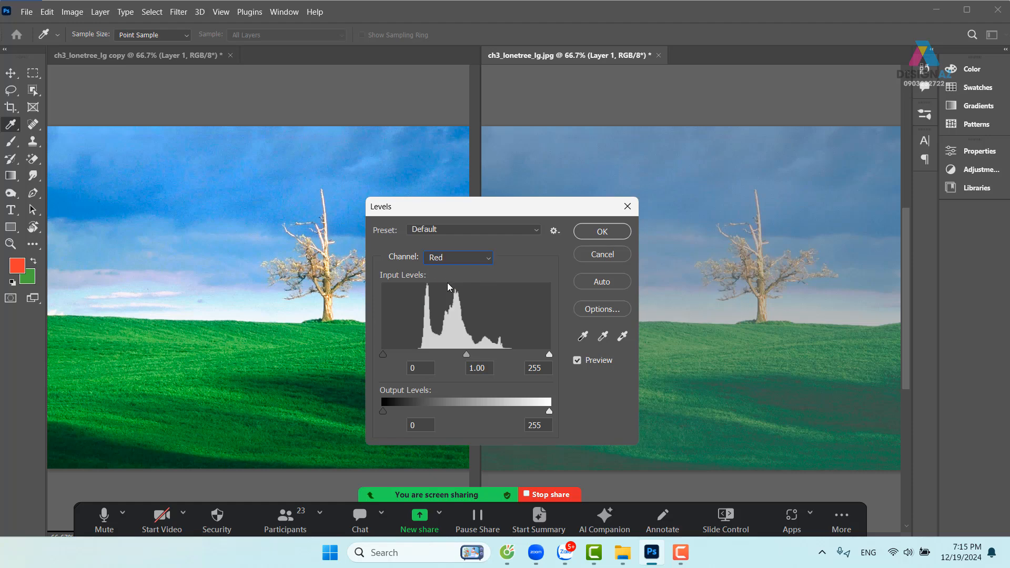
{"action": "left_click_drag", "start_coordinate": [549, 208], "coordinate": [467, 81]}
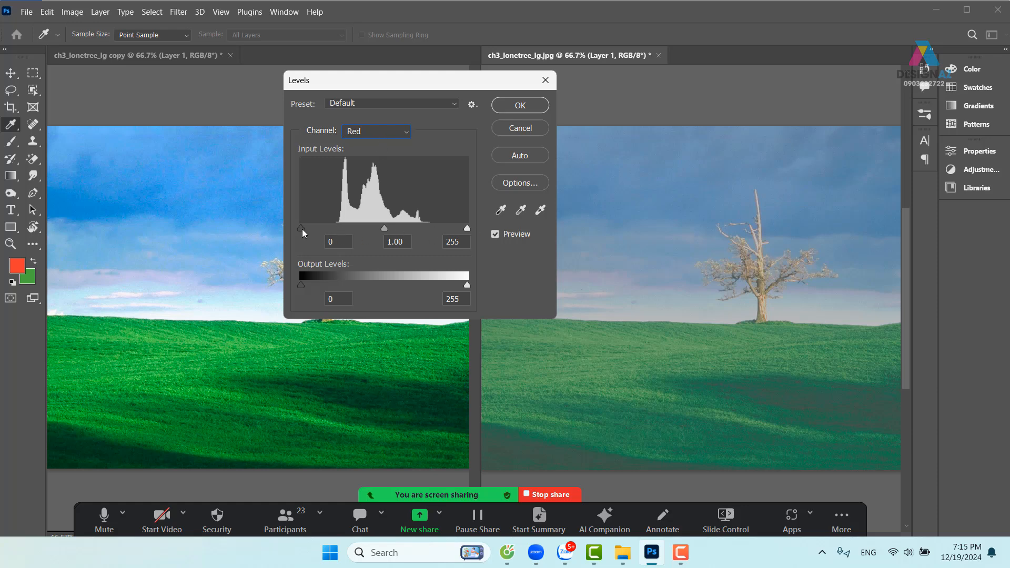
{"action": "left_click_drag", "start_coordinate": [302, 231], "coordinate": [340, 236]}
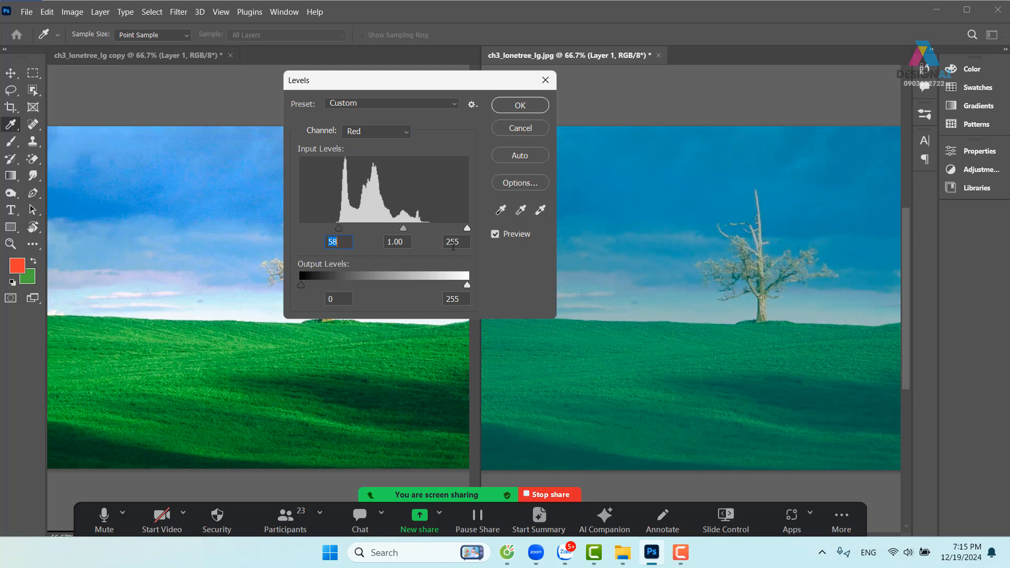
{"action": "left_click_drag", "start_coordinate": [468, 228], "coordinate": [421, 230]}
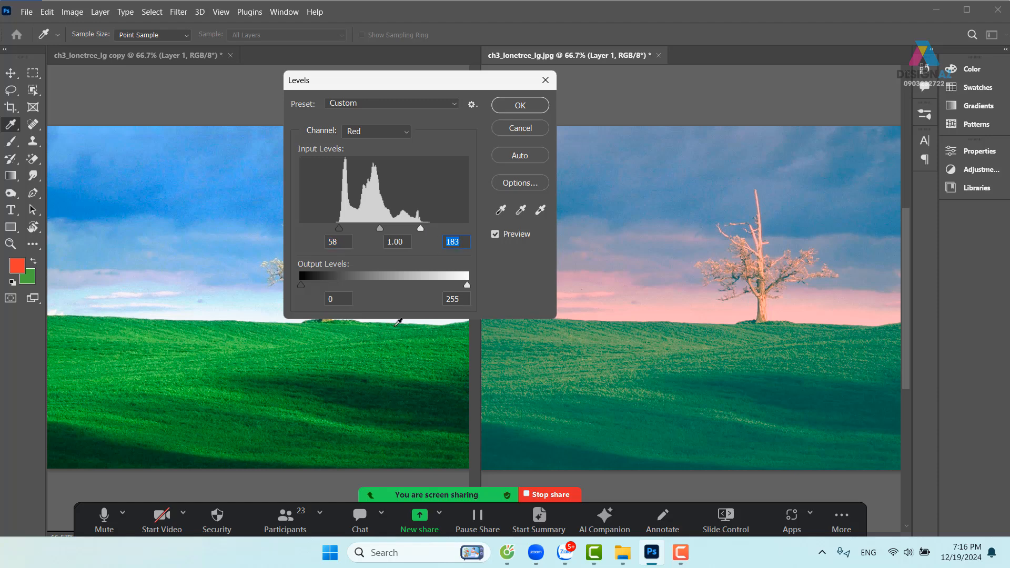
Step: Set the Green channel's black input level to 79 and white input level to 185
{"action": "left_click", "coordinate": [407, 132]}
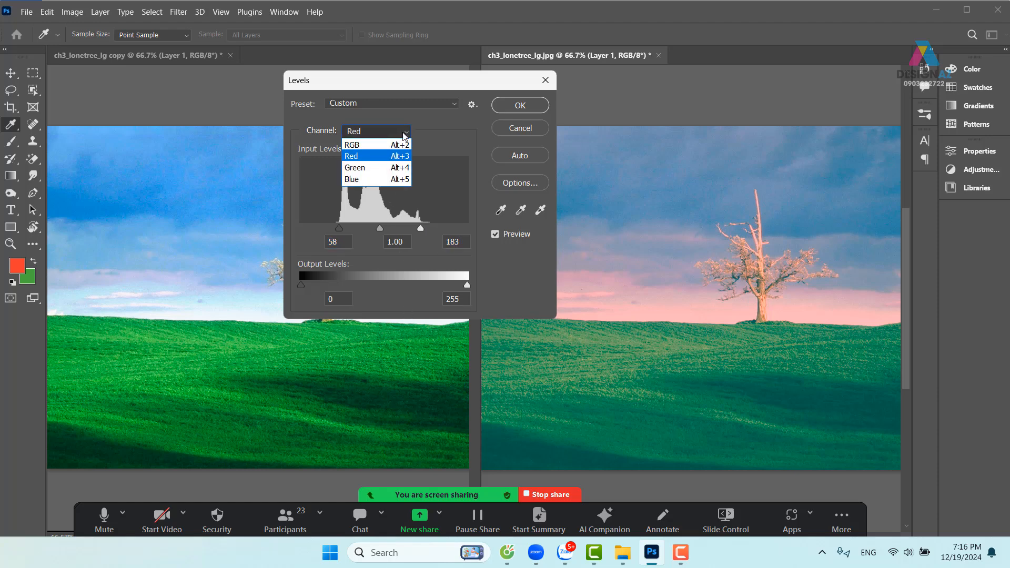
{"action": "left_click", "coordinate": [392, 156]}
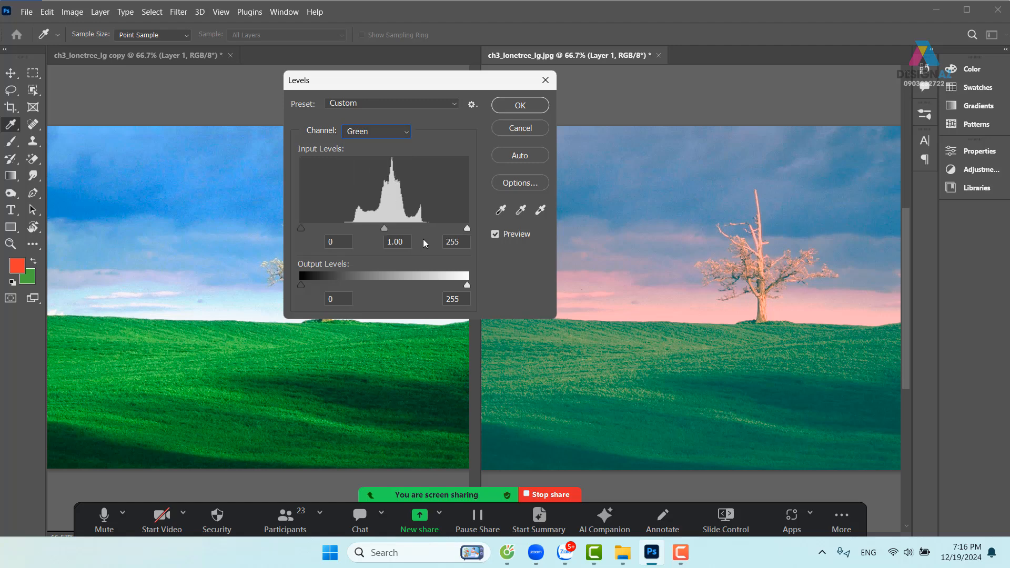
{"action": "left_click_drag", "start_coordinate": [301, 229], "coordinate": [354, 237]}
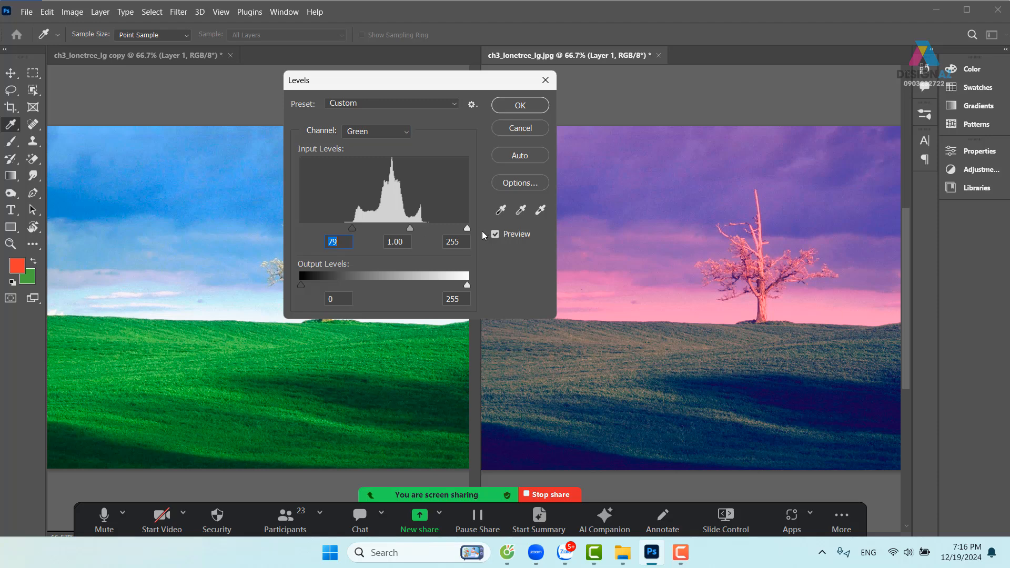
{"action": "left_click_drag", "start_coordinate": [467, 228], "coordinate": [421, 234]}
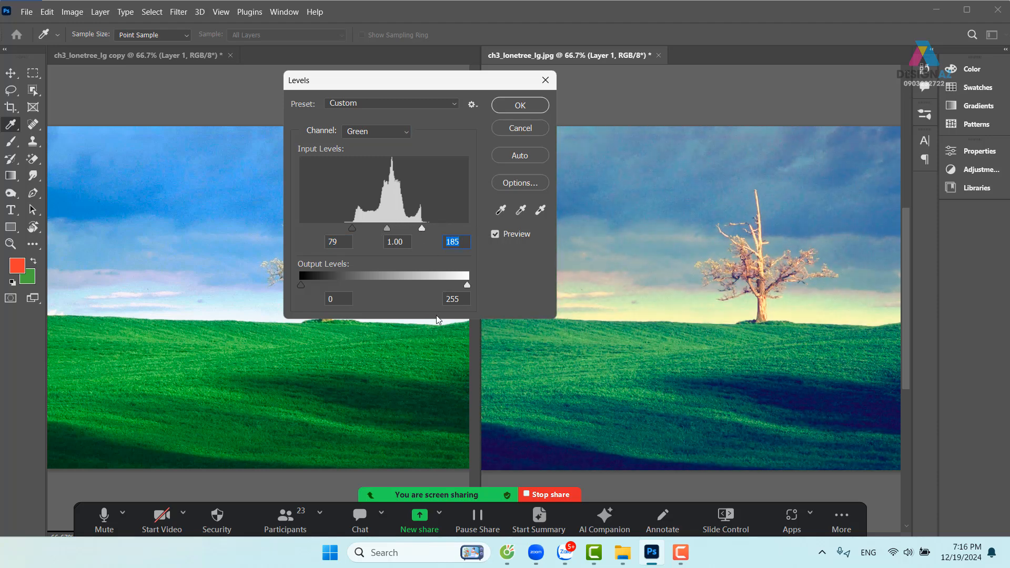
Step: Set the Blue channel's input levels to 67 for black and 187 for white, and apply the Levels adjustment
{"action": "left_click", "coordinate": [398, 133]}
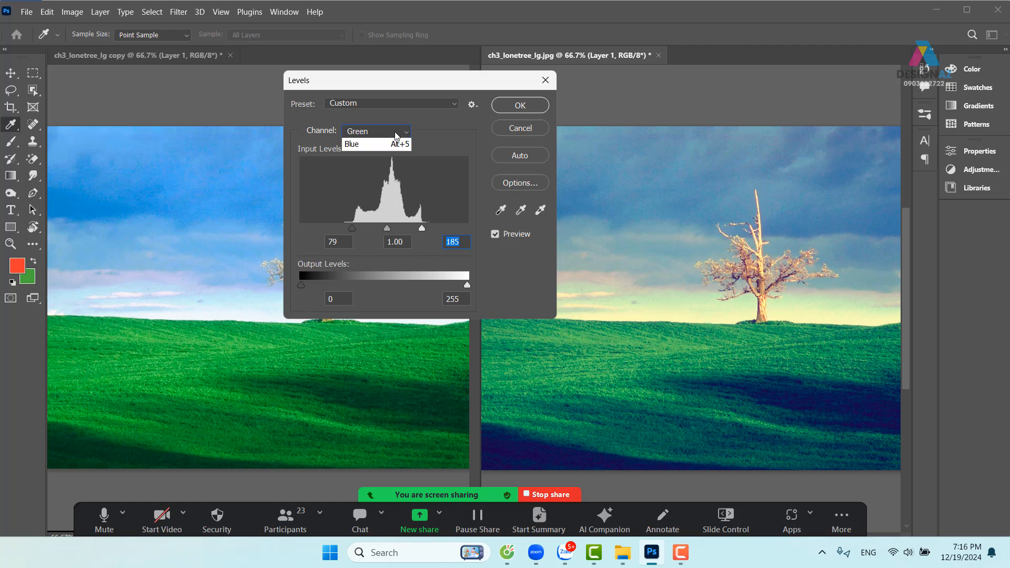
{"action": "left_click", "coordinate": [373, 174]}
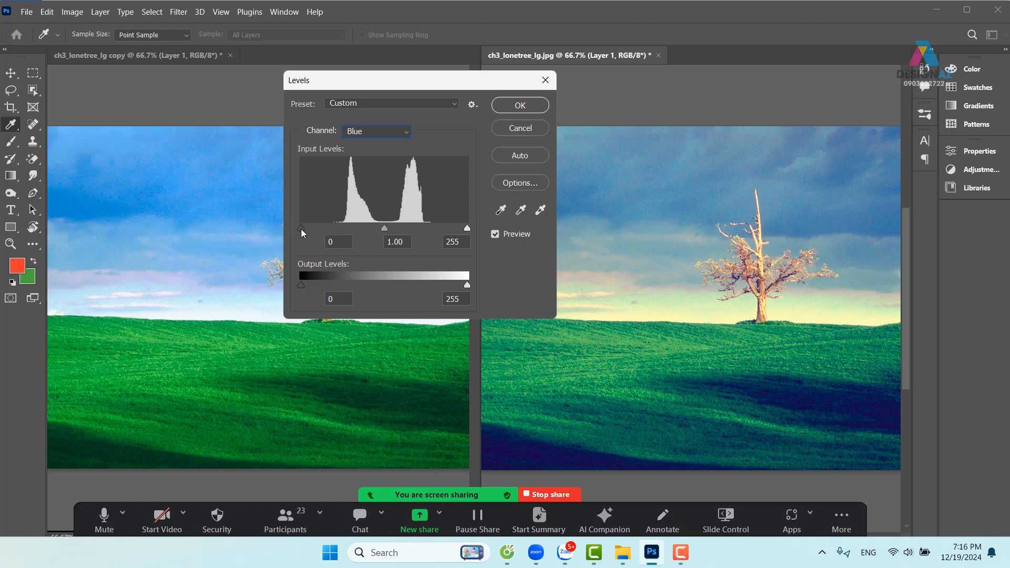
{"action": "left_click_drag", "start_coordinate": [302, 229], "coordinate": [344, 230]}
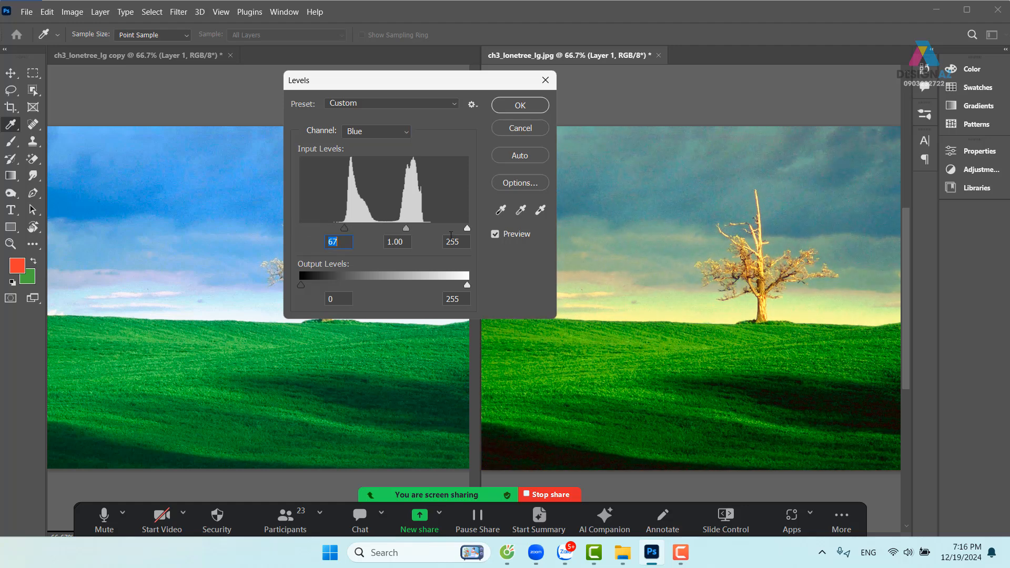
{"action": "left_click_drag", "start_coordinate": [468, 229], "coordinate": [424, 231]}
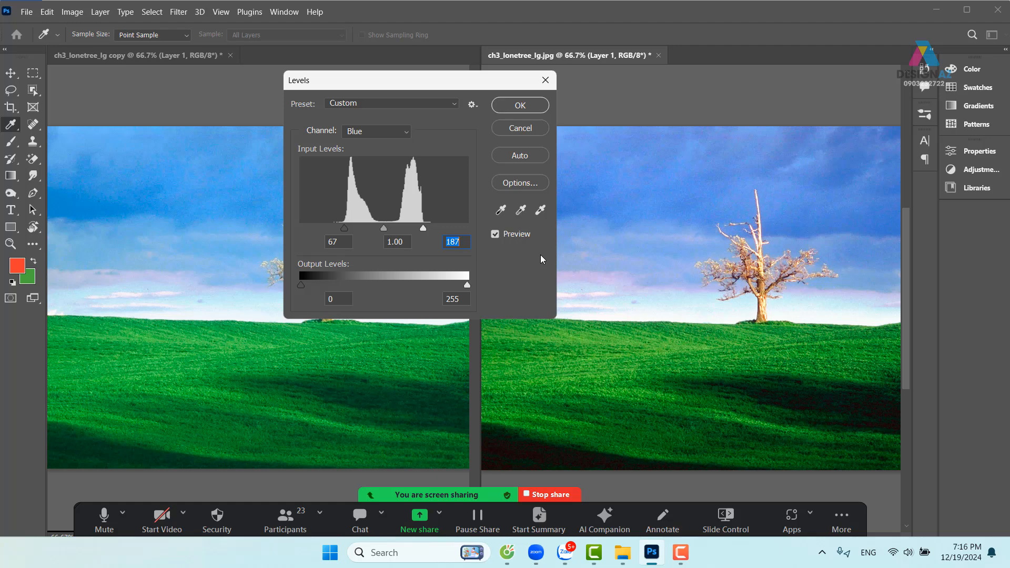
{"action": "left_click", "coordinate": [529, 107]}
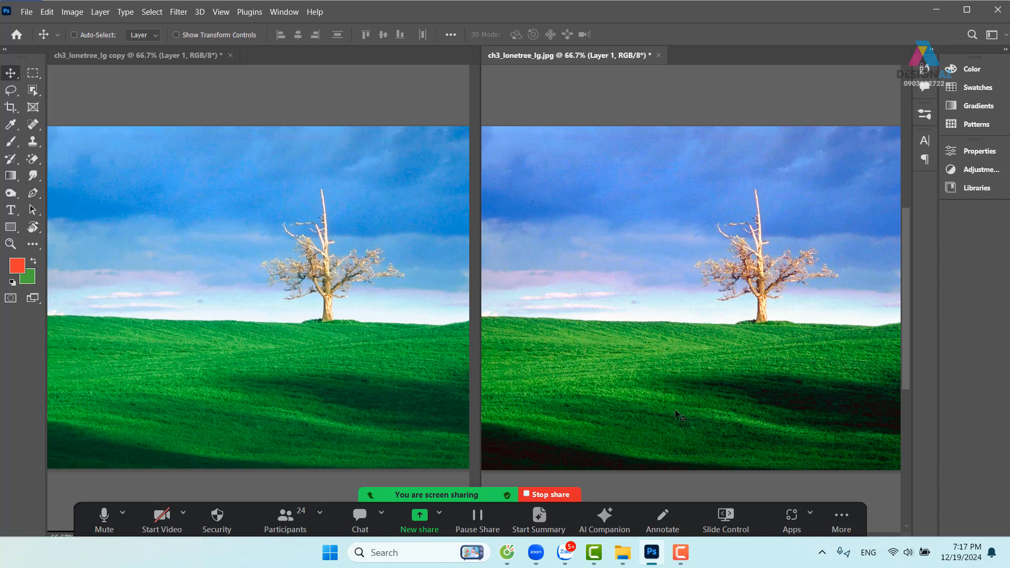
Step: Close the original lone tree image and its copy without saving changes
{"action": "left_click", "coordinate": [659, 55]}
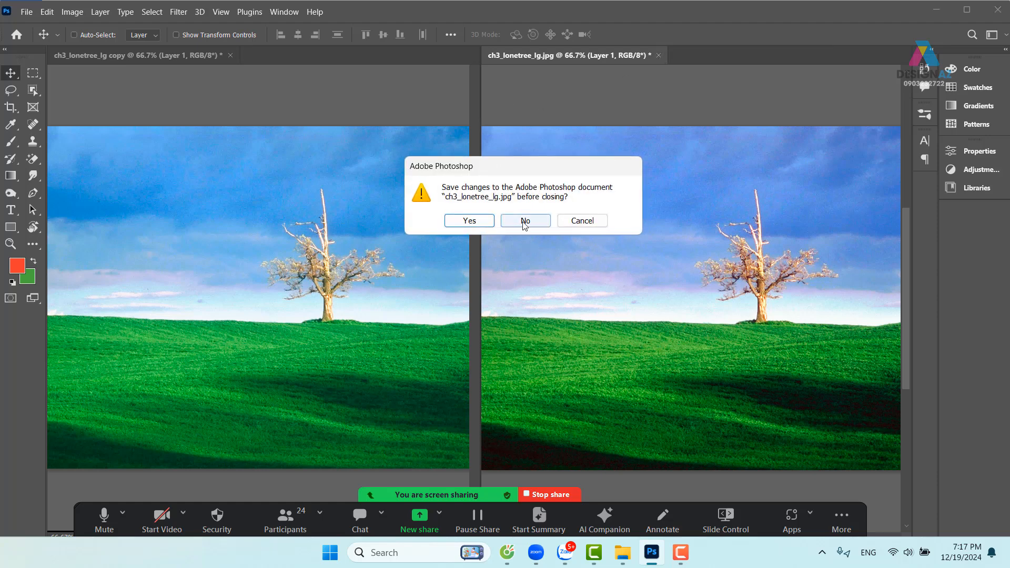
{"action": "left_click", "coordinate": [525, 221]}
{"action": "left_click", "coordinate": [230, 55]}
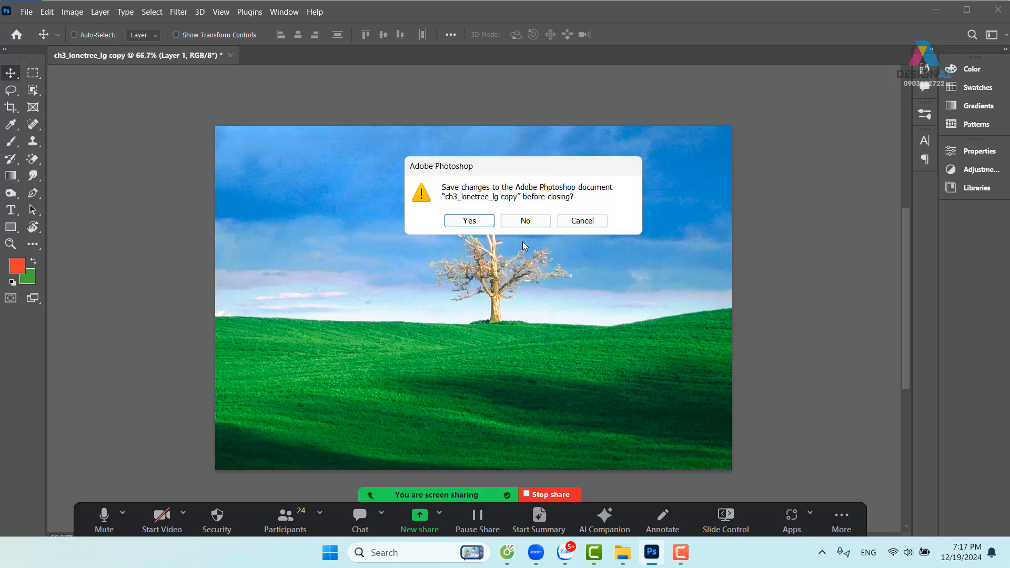
{"action": "left_click", "coordinate": [525, 221]}
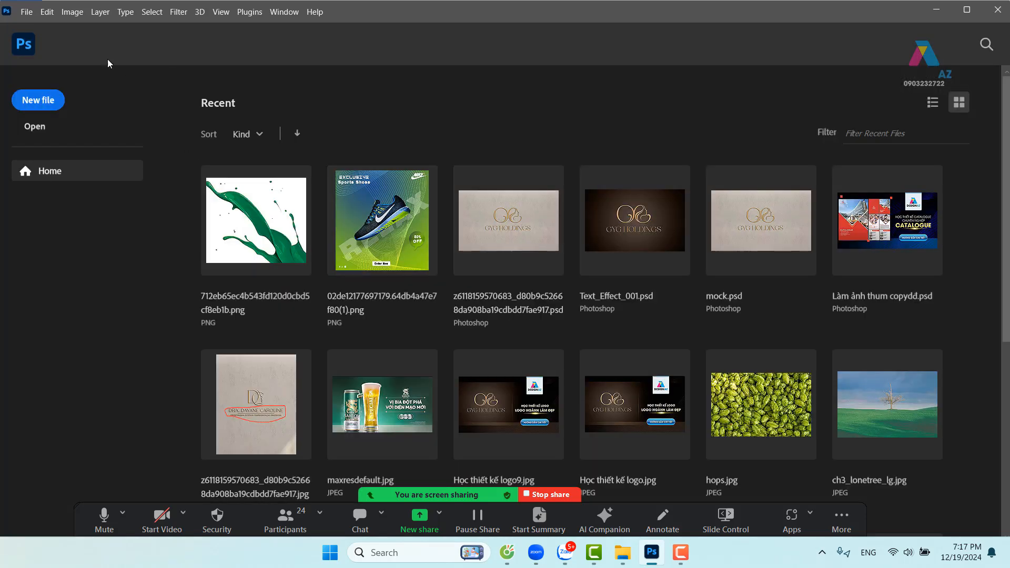
Step: Open young-stylish-hipster-couple-love-walking-with-dog-countryside from the Anh đồ họa folder on New Volume (E:)
{"action": "left_click", "coordinate": [33, 13]}
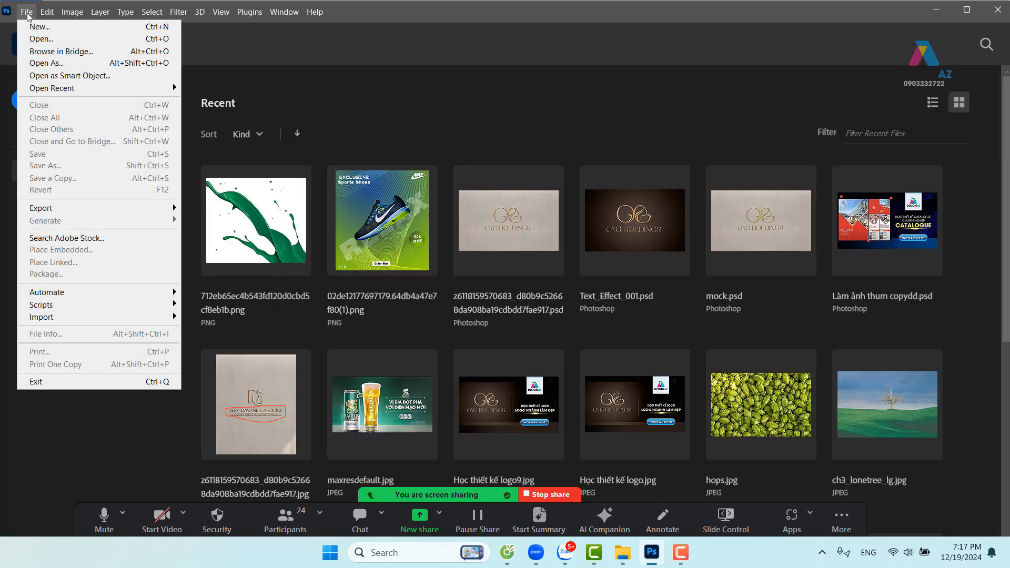
{"action": "left_click", "coordinate": [145, 41]}
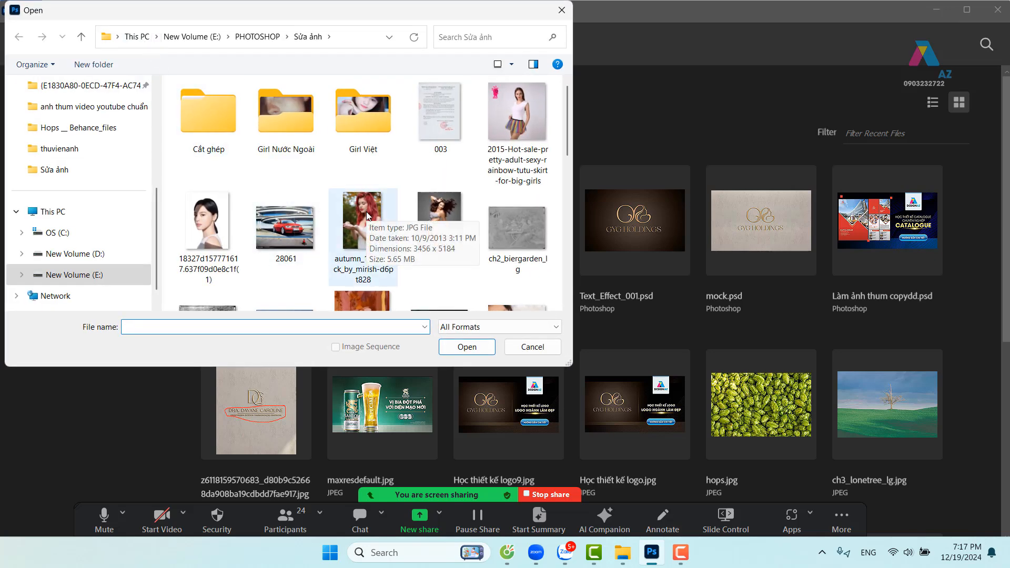
{"action": "left_click", "coordinate": [100, 275]}
{"action": "scroll", "coordinate": [428, 205], "scroll_direction": "down", "scroll_amount": 5}
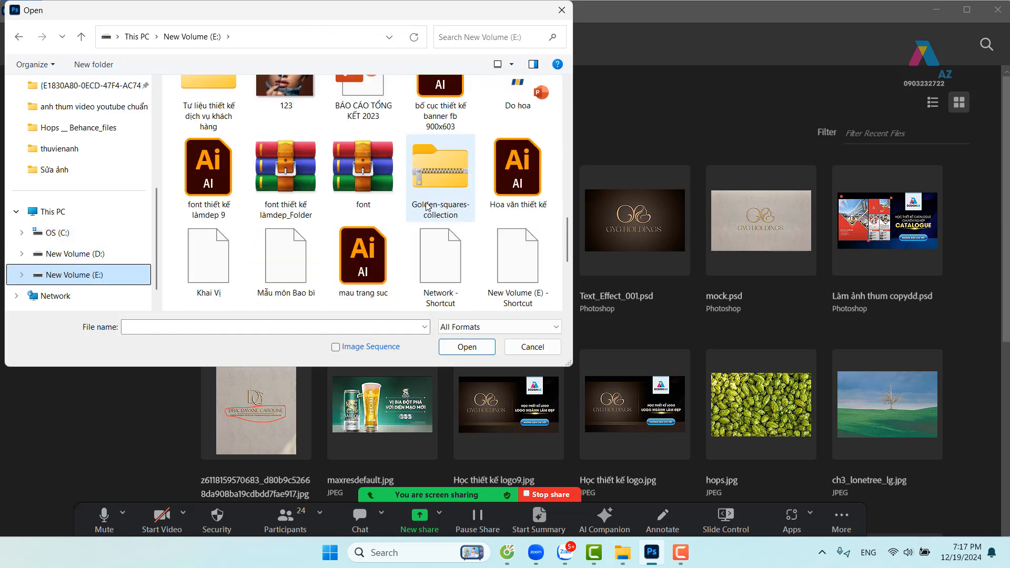
{"action": "scroll", "coordinate": [426, 201], "scroll_direction": "up", "scroll_amount": 10}
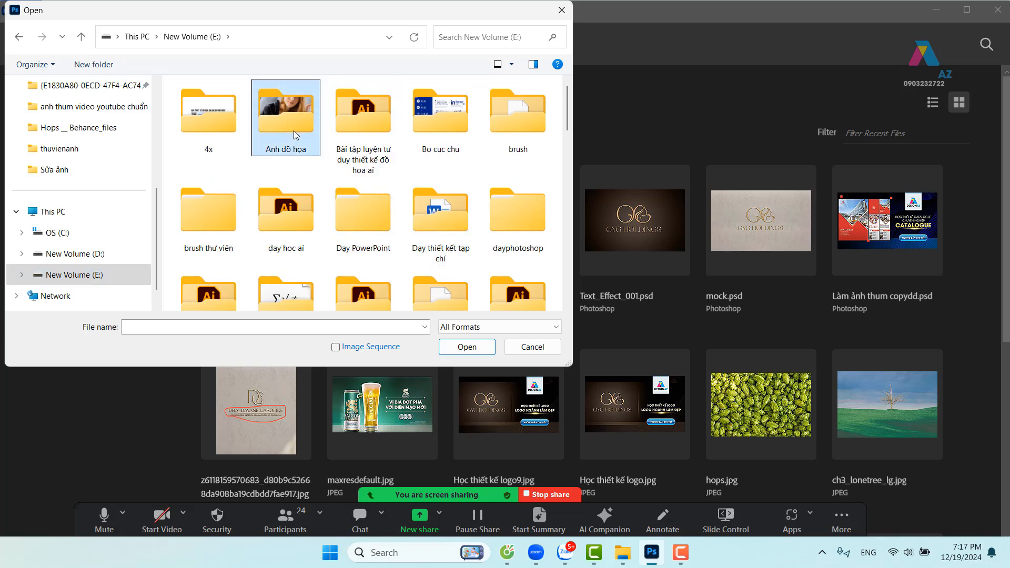
{"action": "double_click", "coordinate": [286, 118]}
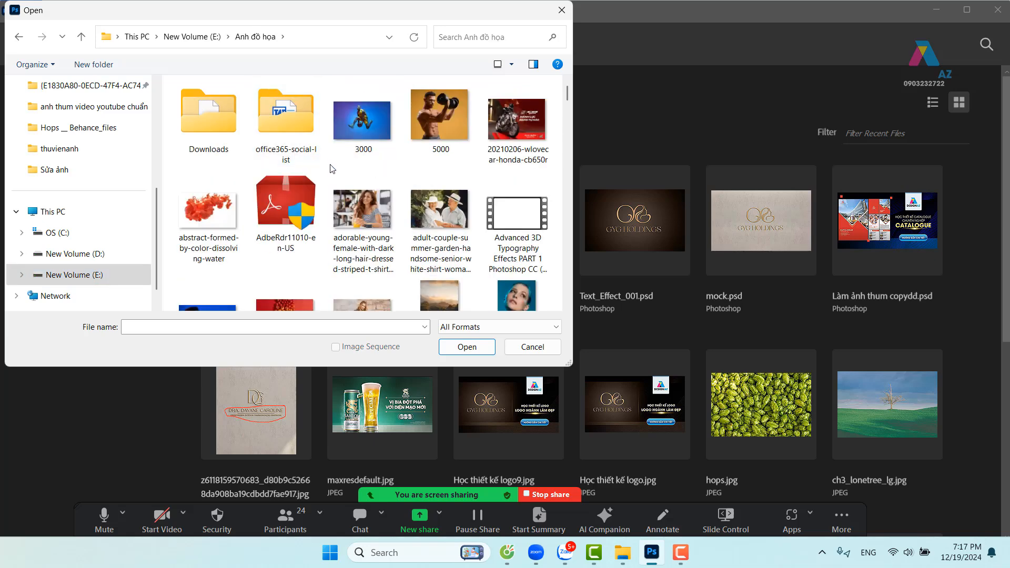
{"action": "scroll", "coordinate": [333, 168], "scroll_direction": "down", "scroll_amount": 8}
{"action": "scroll", "coordinate": [336, 171], "scroll_direction": "down", "scroll_amount": 15}
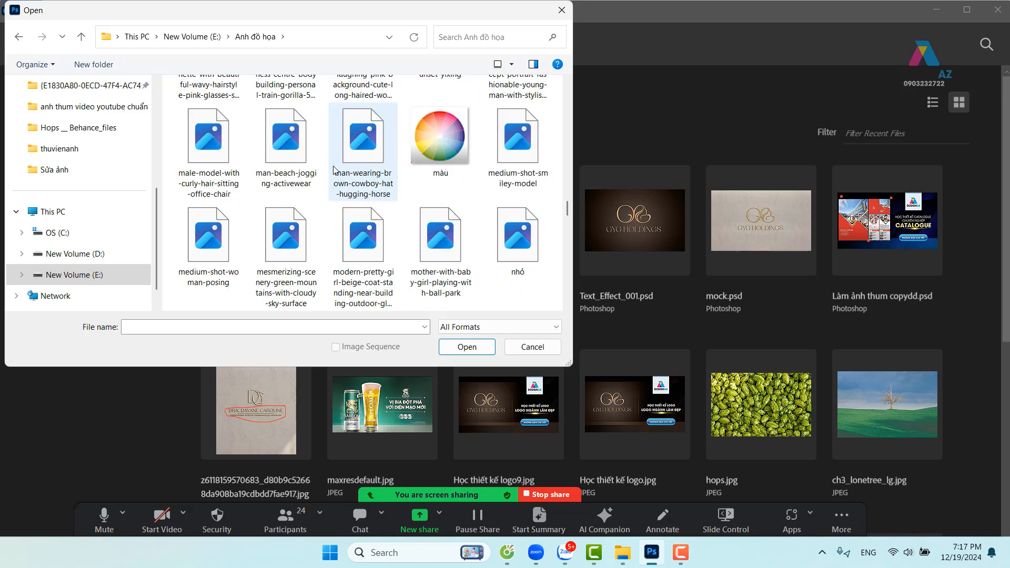
{"action": "scroll", "coordinate": [335, 170], "scroll_direction": "down", "scroll_amount": 2}
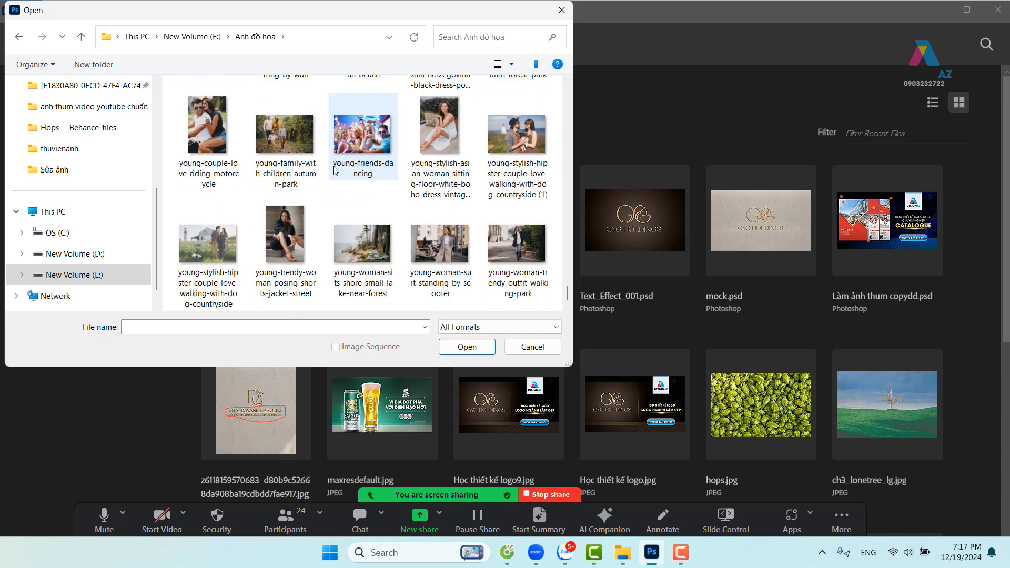
{"action": "left_click", "coordinate": [207, 248]}
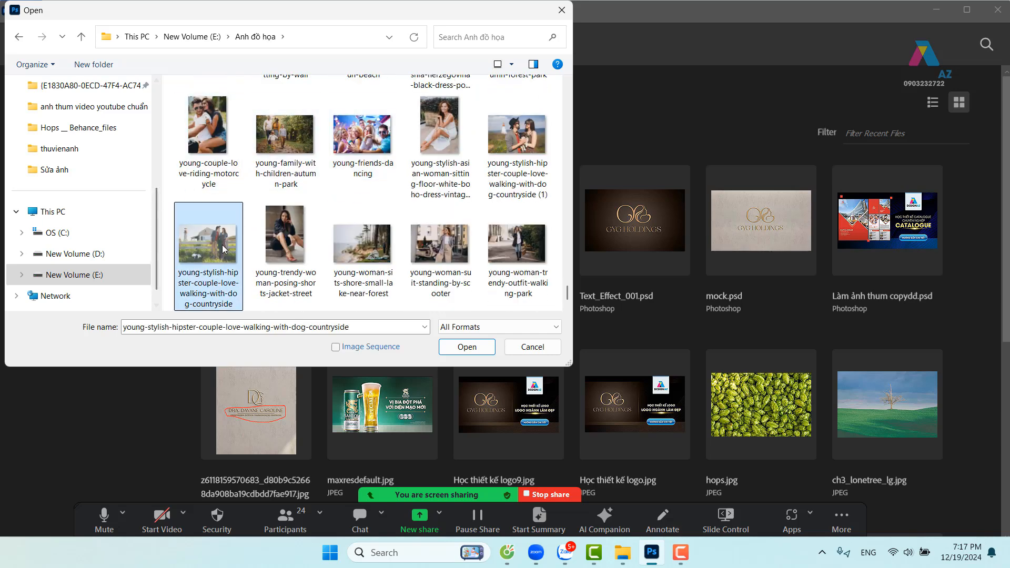
{"action": "left_click", "coordinate": [478, 351]}
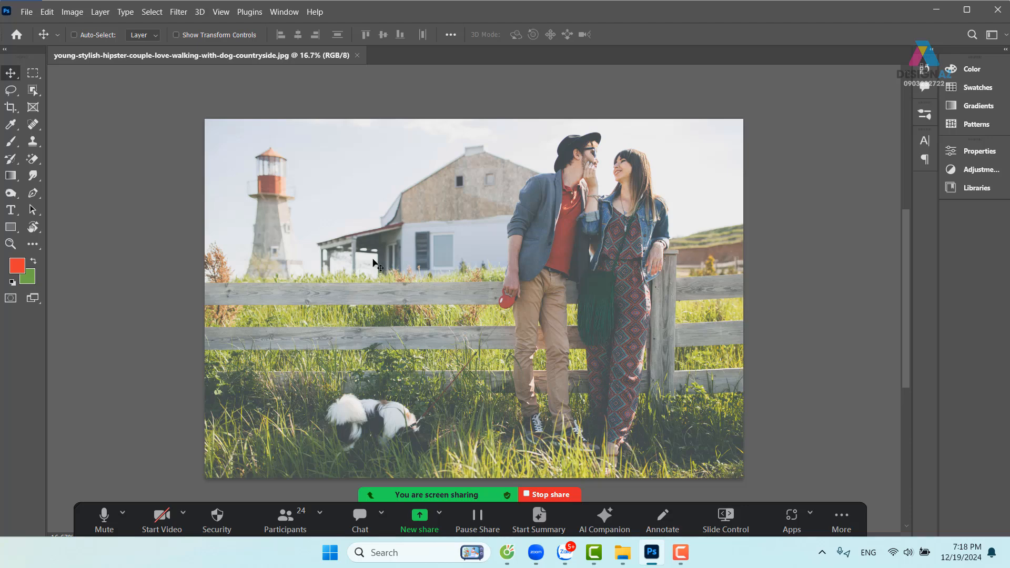
Step: Start Levels on the couple photo and set the Red channel's black input to 61 and white input to 240
{"action": "left_click", "coordinate": [72, 12]}
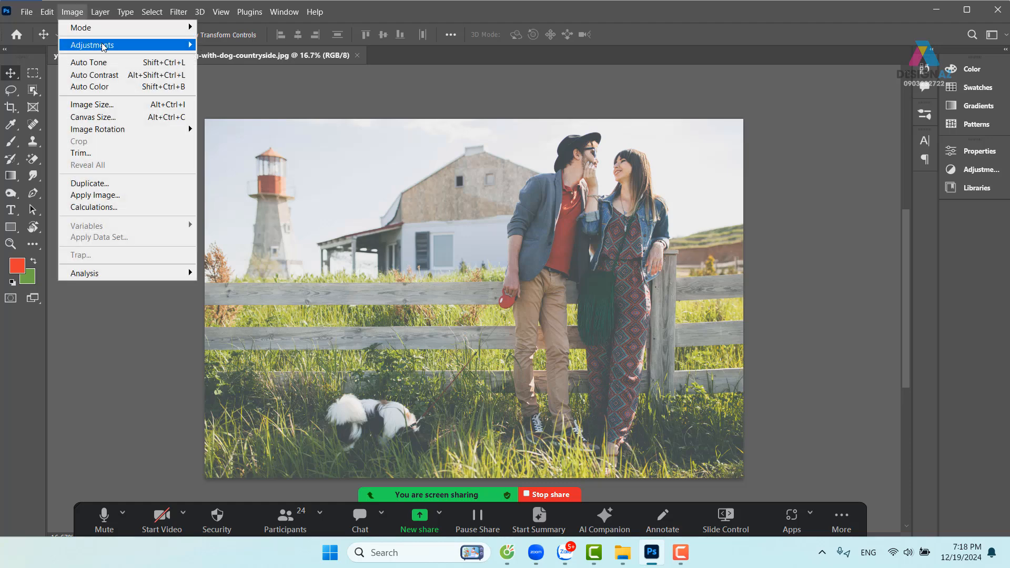
{"action": "mouse_move", "coordinate": [100, 44]}
{"action": "left_click", "coordinate": [265, 57]}
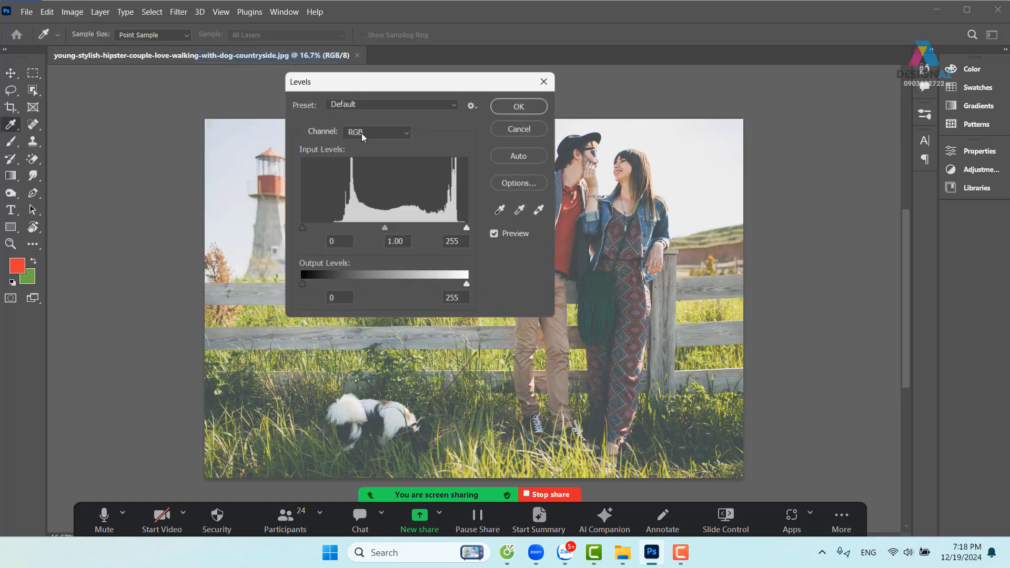
{"action": "left_click_drag", "start_coordinate": [459, 67], "coordinate": [258, 51]}
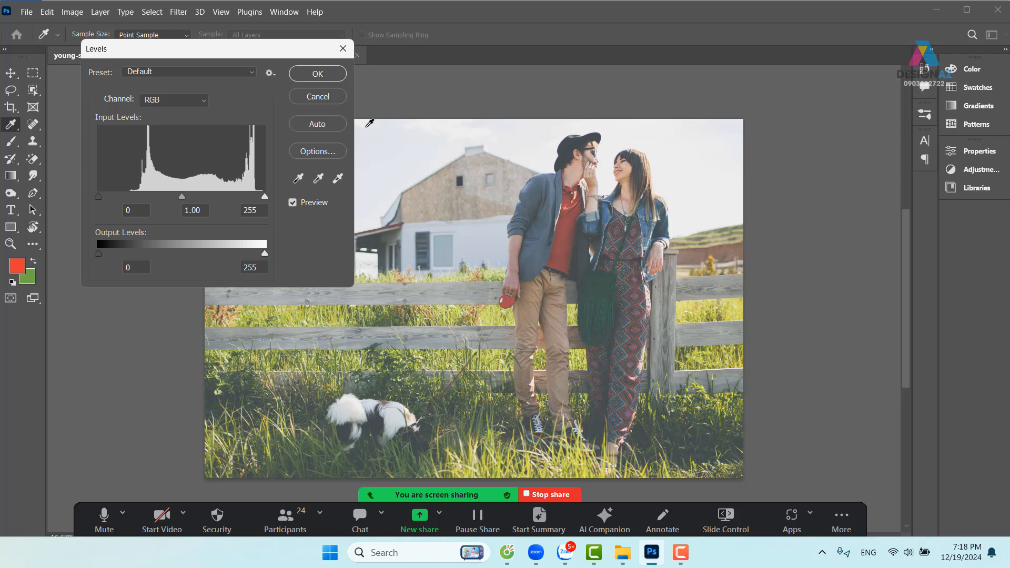
{"action": "left_click", "coordinate": [188, 100]}
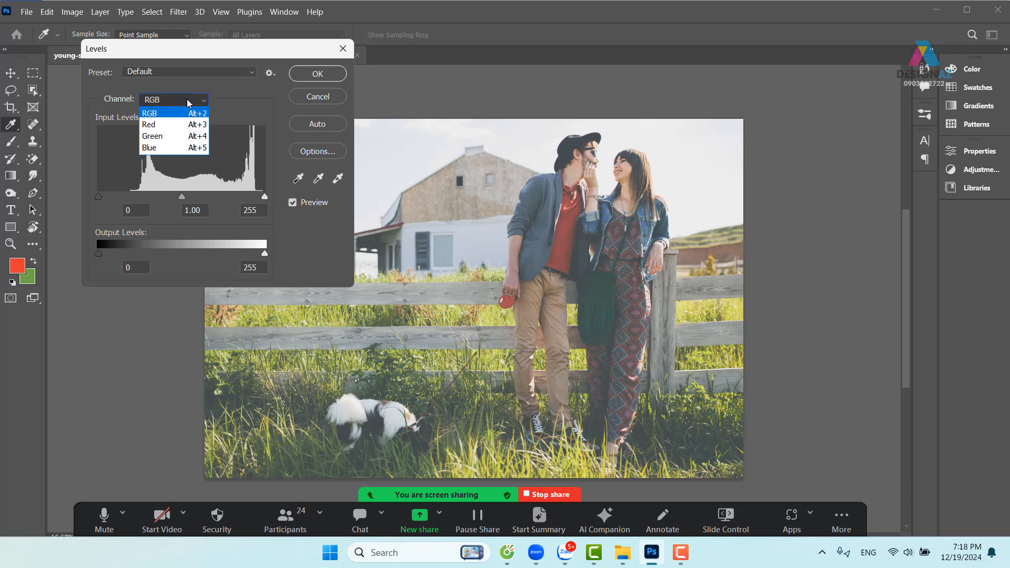
{"action": "left_click", "coordinate": [175, 126]}
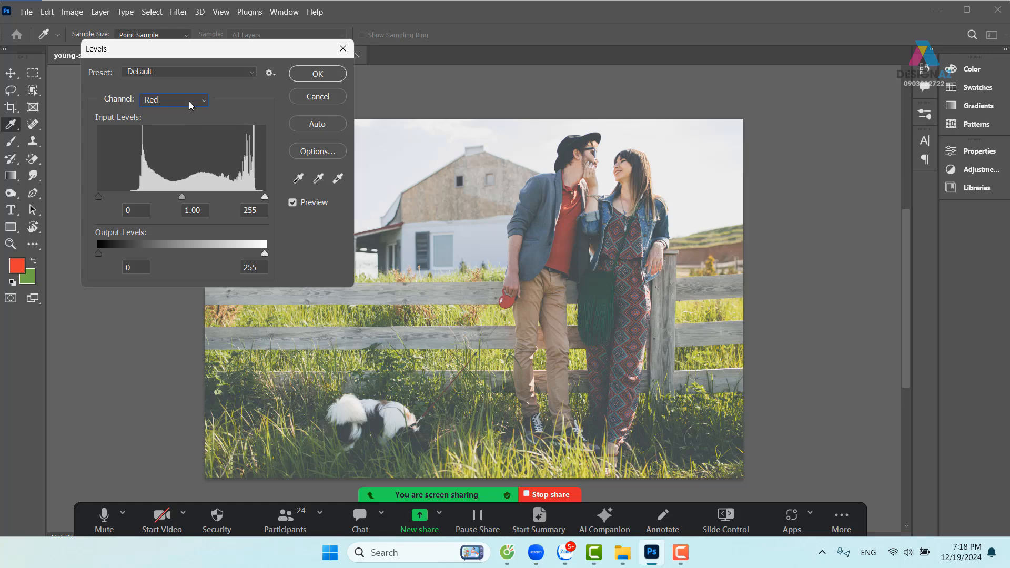
{"action": "left_click_drag", "start_coordinate": [98, 198], "coordinate": [140, 205]}
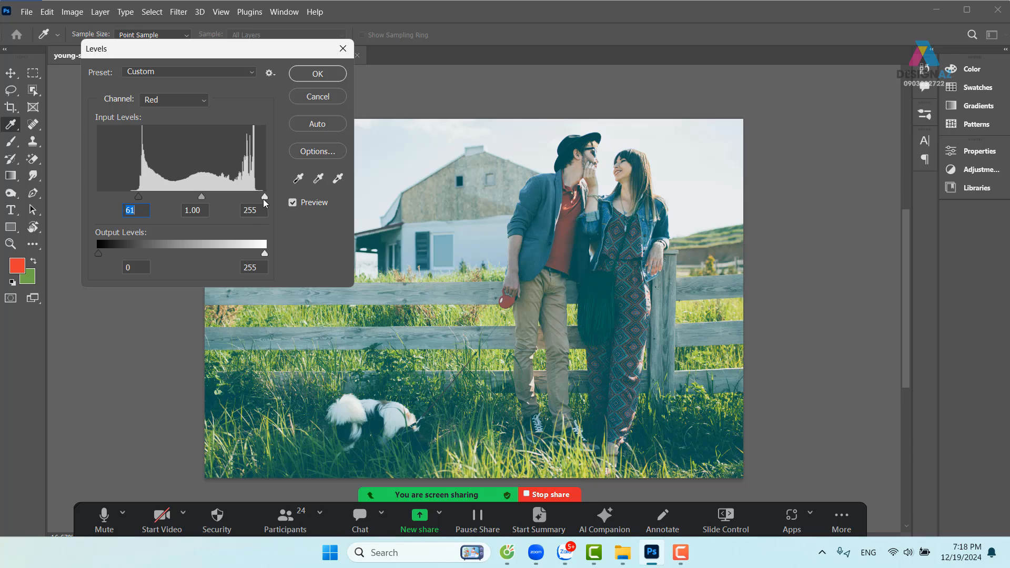
{"action": "left_click_drag", "start_coordinate": [263, 200], "coordinate": [257, 197]}
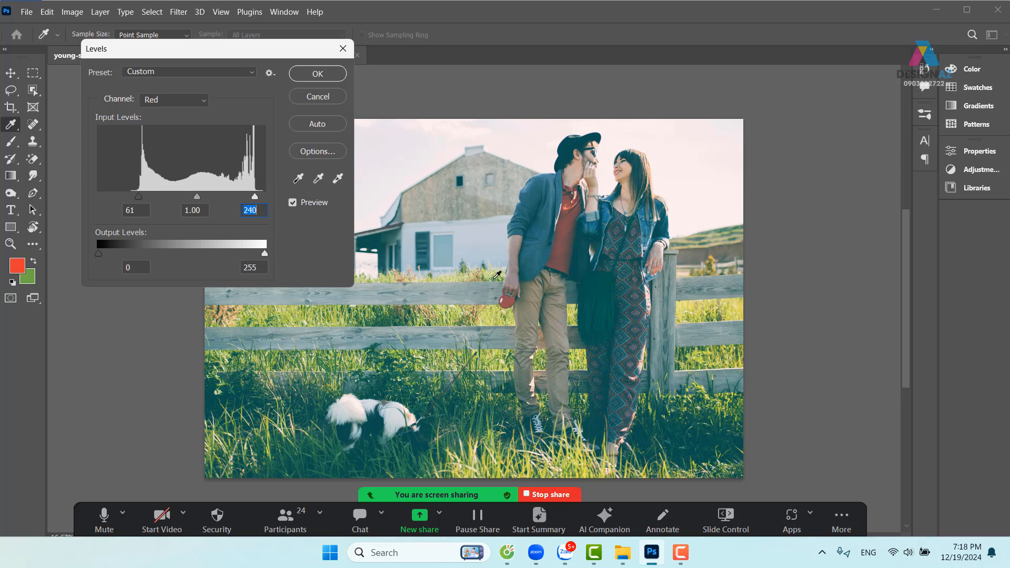
Step: Set the Green channel's black input level to 71 and white input level to 240
{"action": "left_click", "coordinate": [202, 101]}
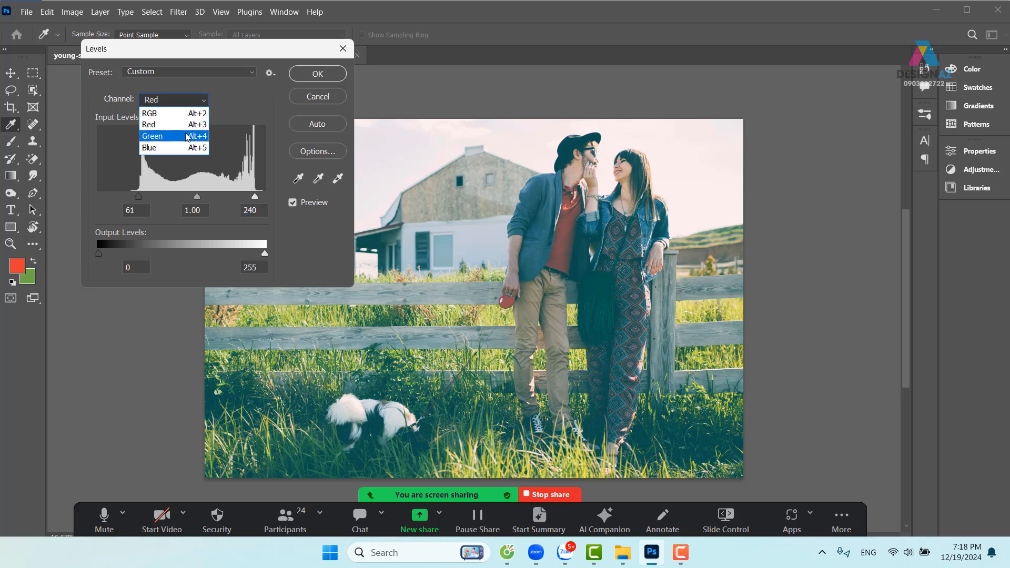
{"action": "left_click", "coordinate": [158, 136]}
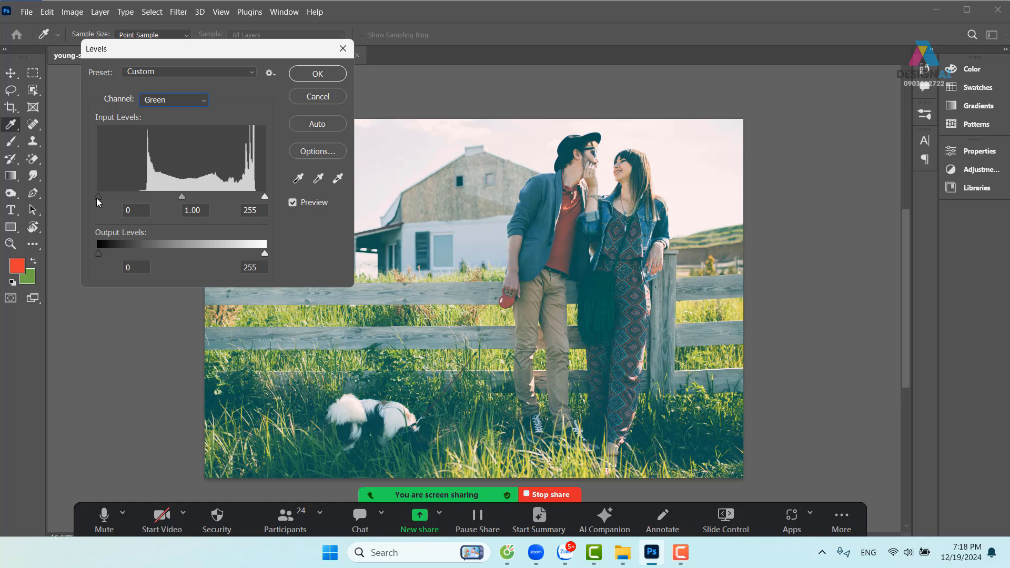
{"action": "left_click_drag", "start_coordinate": [97, 198], "coordinate": [145, 198]}
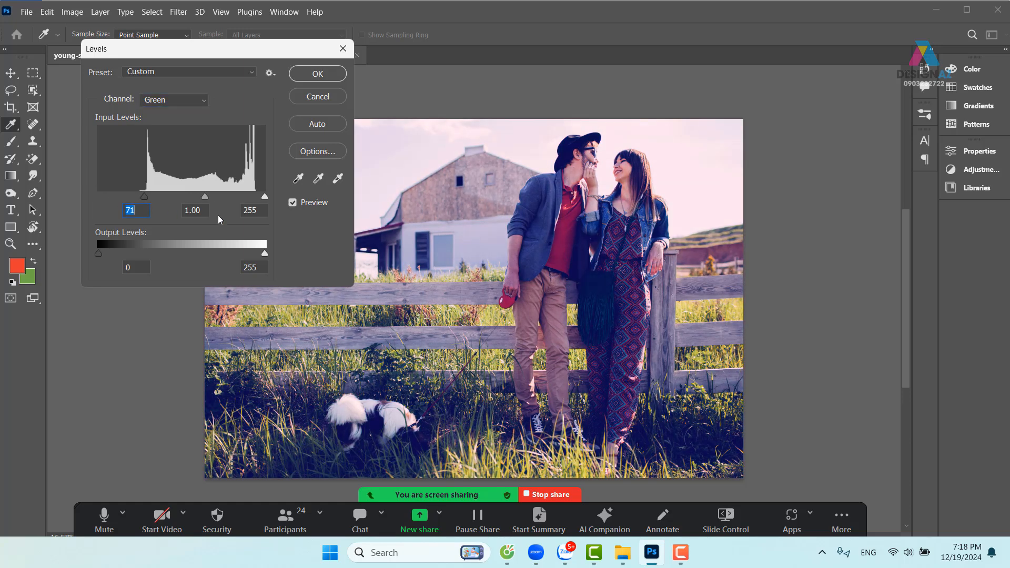
{"action": "left_click_drag", "start_coordinate": [267, 197], "coordinate": [255, 197]}
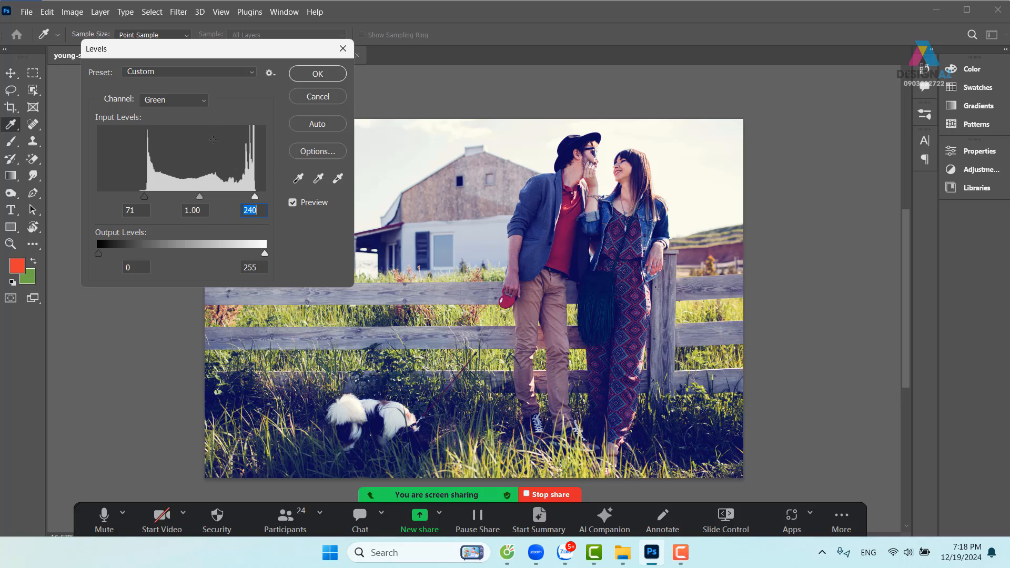
Step: Set the Blue channel's black input to 60, lower its white input to the histogram's end, compare the preview, and apply Levels
{"action": "left_click", "coordinate": [198, 101]}
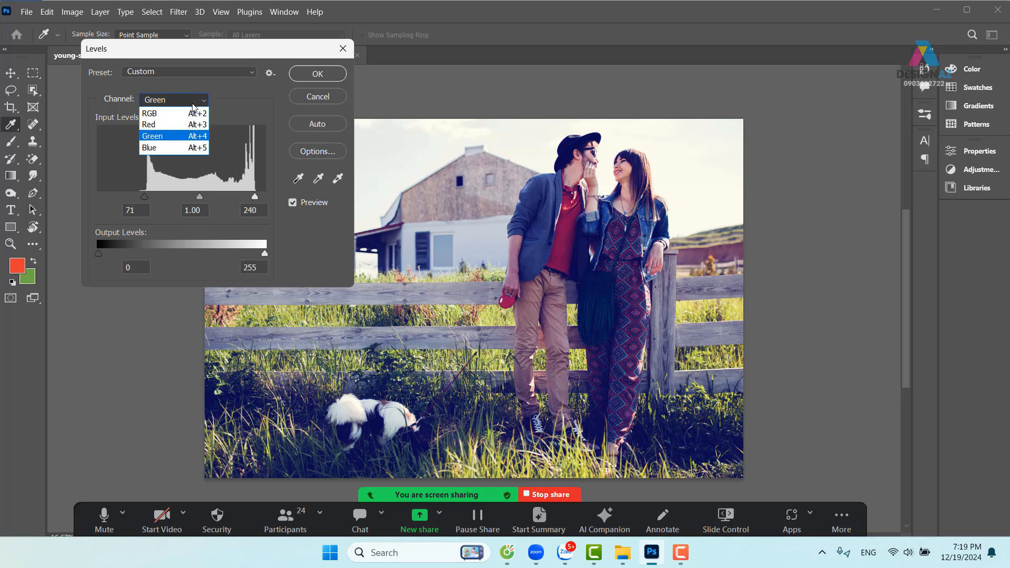
{"action": "left_click", "coordinate": [183, 150]}
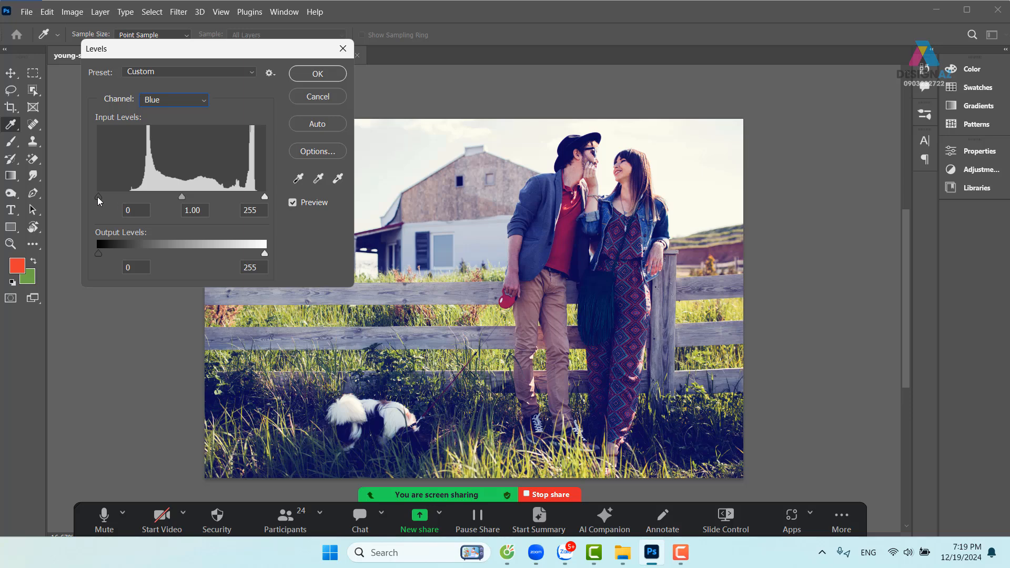
{"action": "left_click_drag", "start_coordinate": [98, 198], "coordinate": [138, 198]}
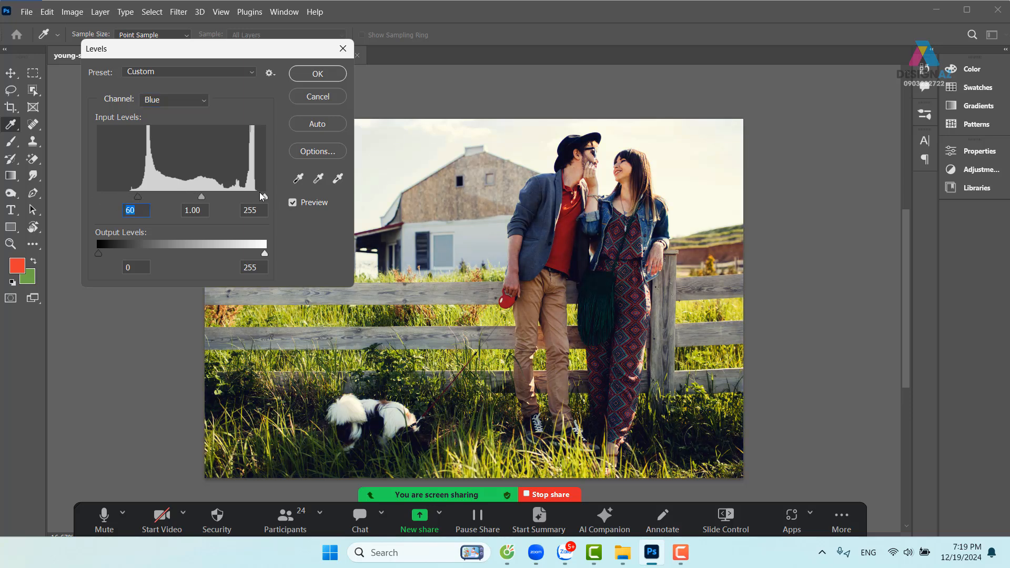
{"action": "left_click_drag", "start_coordinate": [262, 195], "coordinate": [256, 197]}
{"action": "left_click", "coordinate": [293, 203]}
{"action": "left_click", "coordinate": [293, 203]}
{"action": "left_click", "coordinate": [318, 74]}
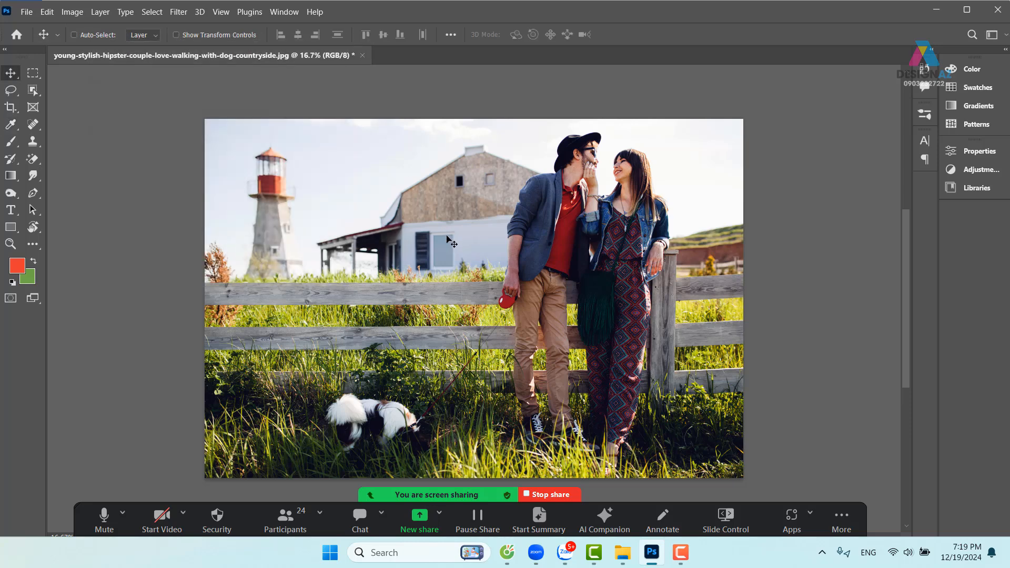
Step: Show the layers and add a Gradient Map adjustment layer above the Background
{"action": "key", "text": "F7"}
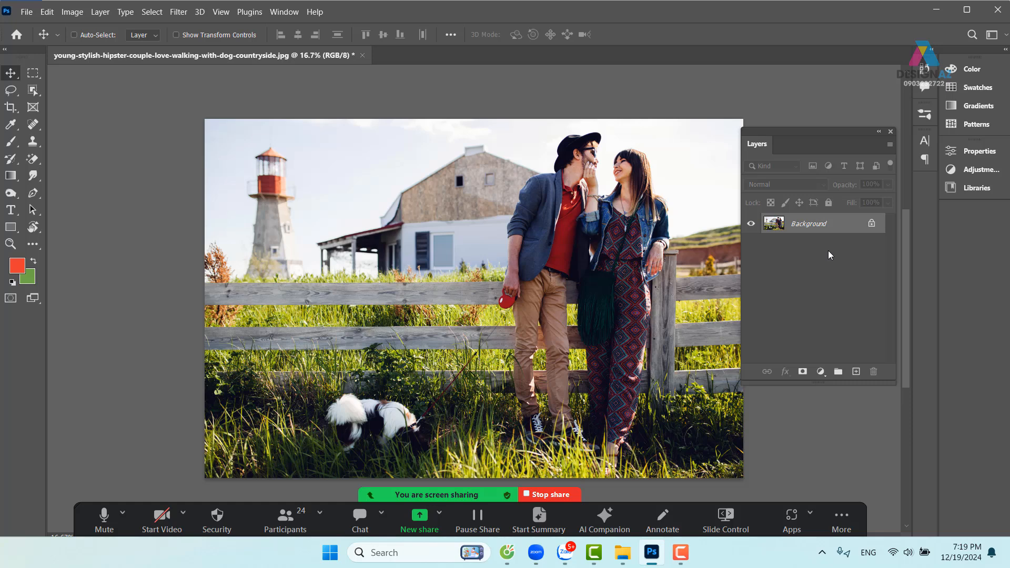
{"action": "left_click", "coordinate": [820, 373]}
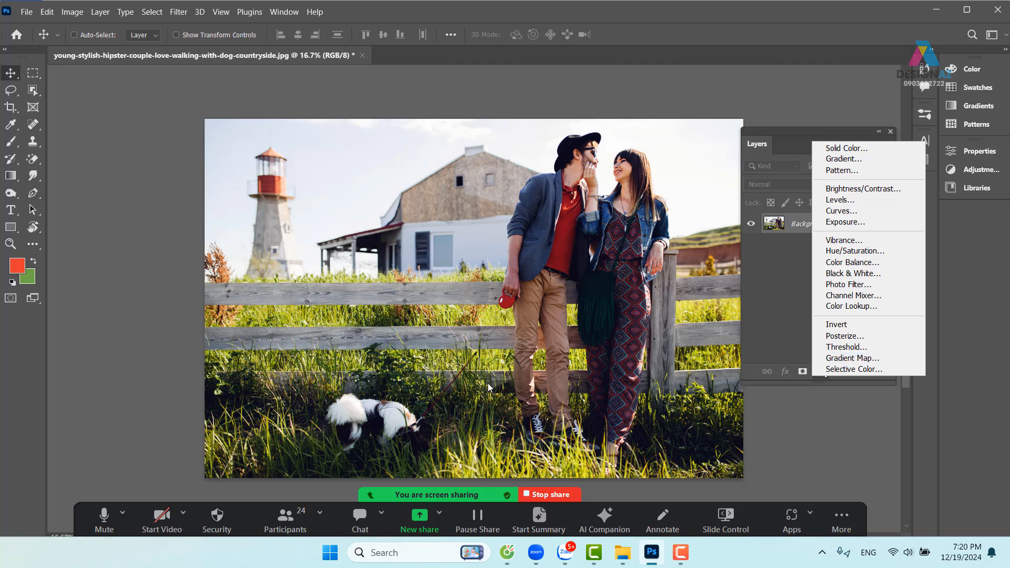
{"action": "left_click", "coordinate": [421, 440]}
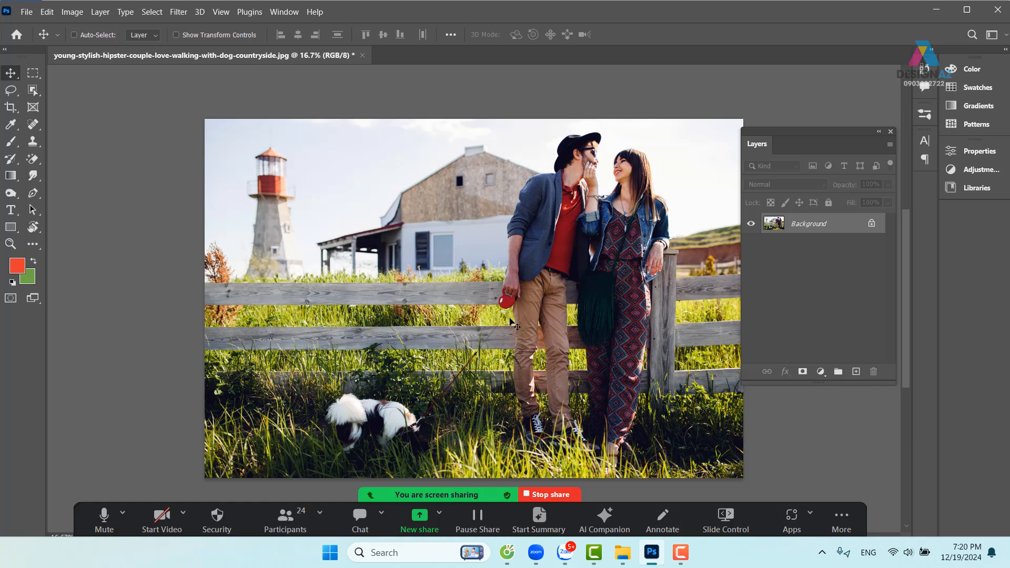
{"action": "left_click", "coordinate": [824, 374]}
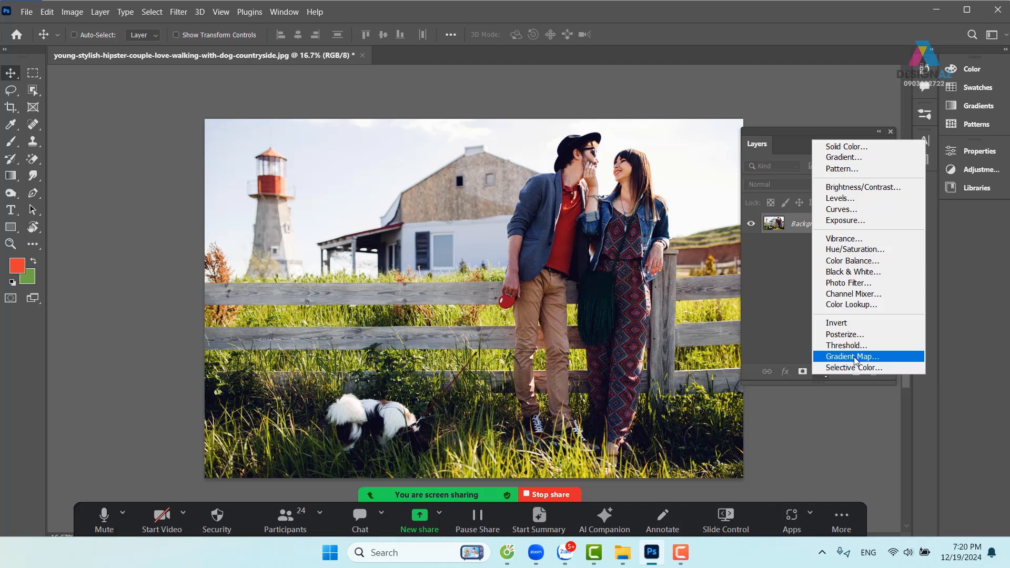
{"action": "left_click", "coordinate": [853, 356]}
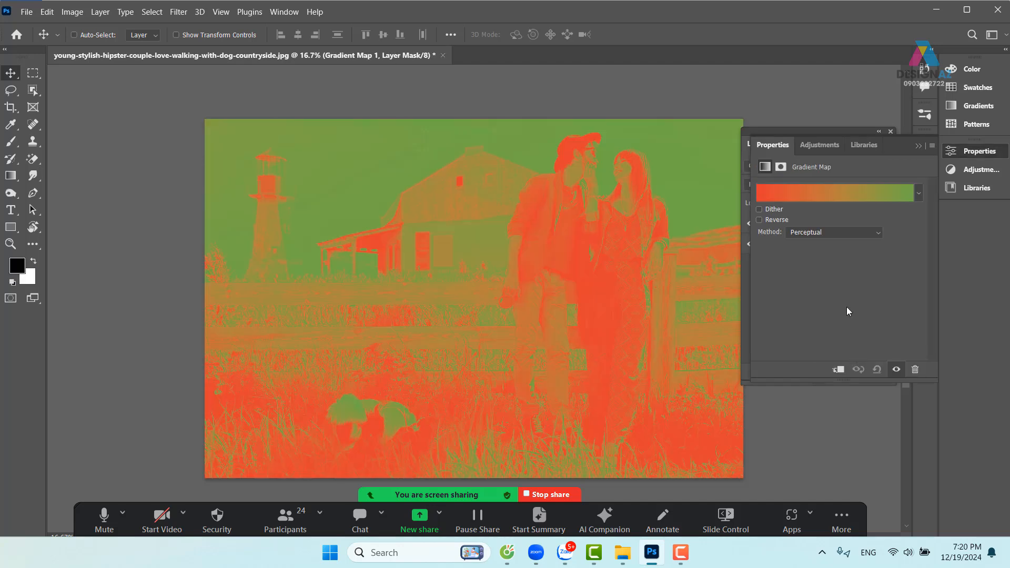
Step: Set the Gradient Map's gradient to the Black, White preset from the Basics group
{"action": "left_click", "coordinate": [830, 192]}
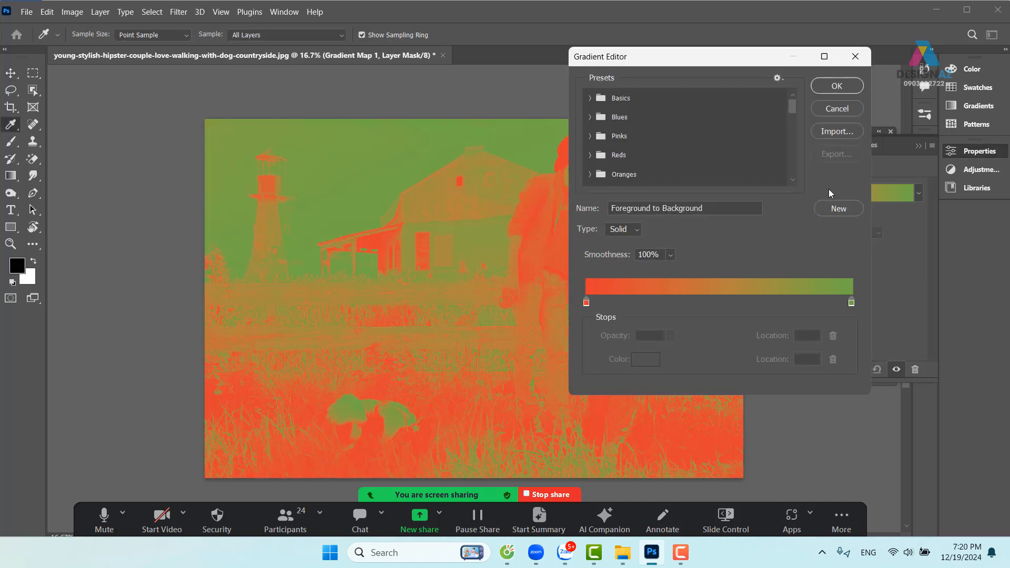
{"action": "left_click", "coordinate": [589, 99]}
{"action": "left_click", "coordinate": [649, 119]}
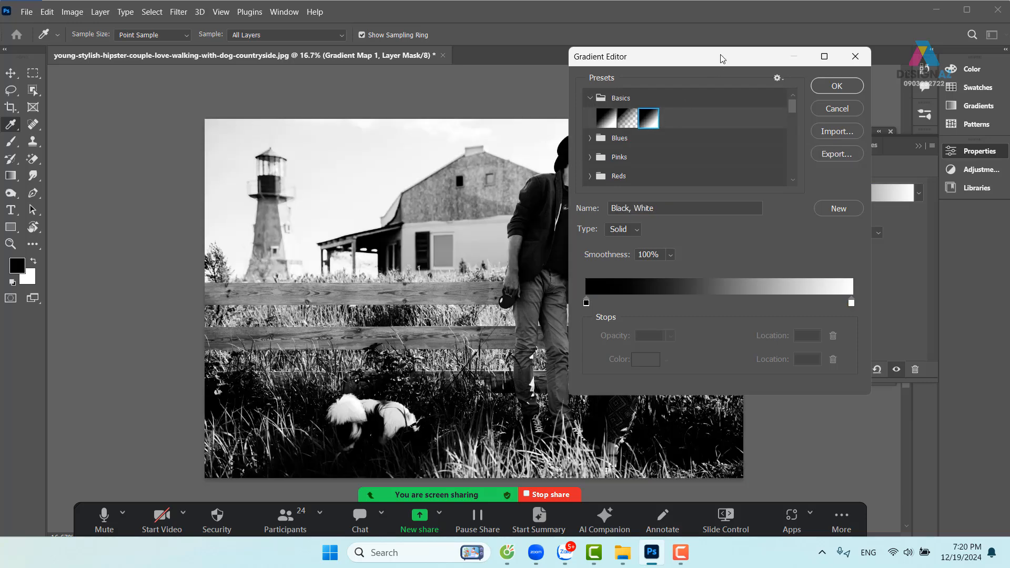
Step: Add a middle color stop at location 47 in the gradient and set its color to dark blue 004e80
{"action": "left_click_drag", "start_coordinate": [722, 63], "coordinate": [231, 58]}
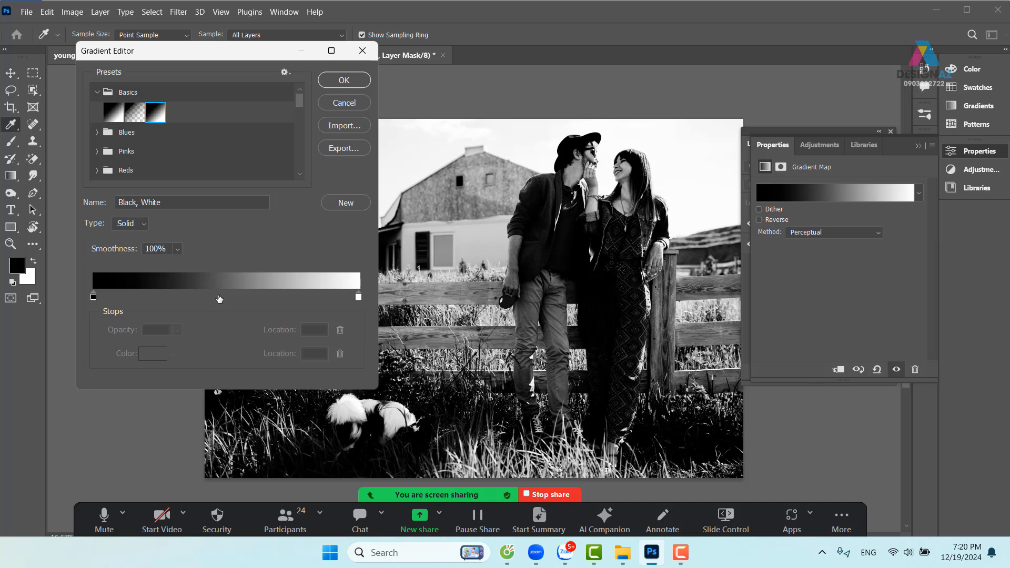
{"action": "left_click", "coordinate": [218, 299]}
{"action": "left_click", "coordinate": [154, 351]}
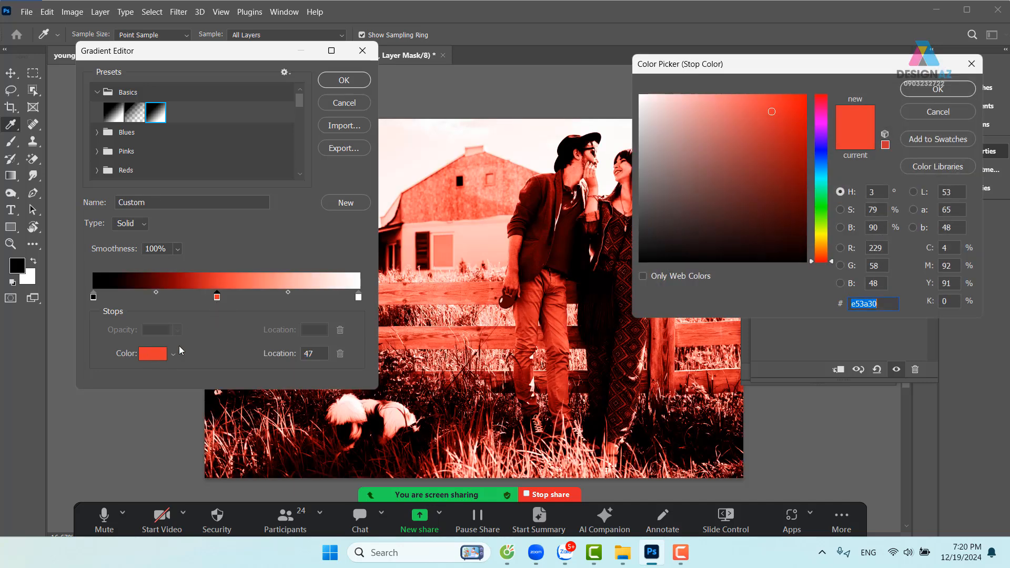
{"action": "left_click", "coordinate": [939, 112]}
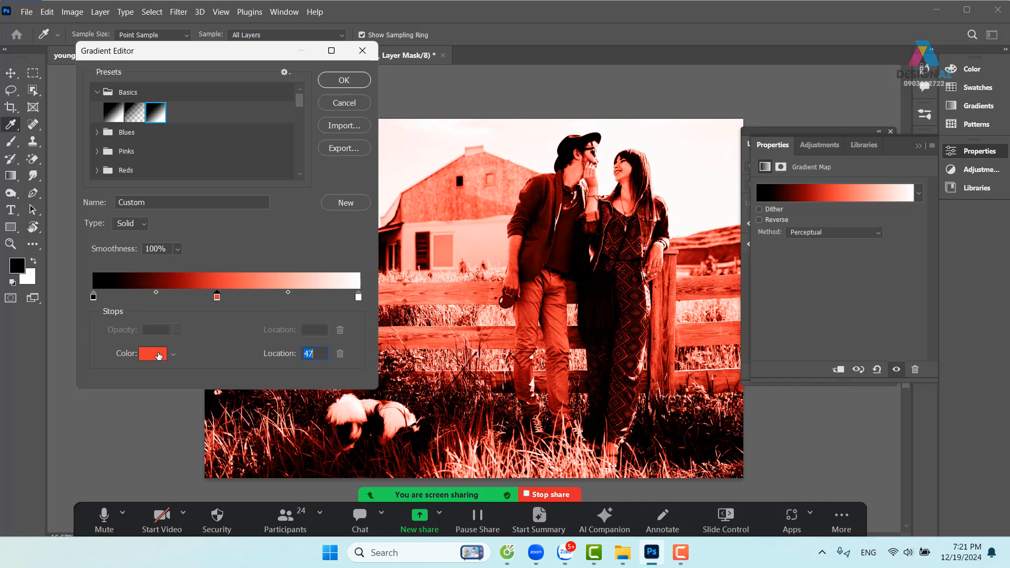
{"action": "left_click", "coordinate": [158, 355]}
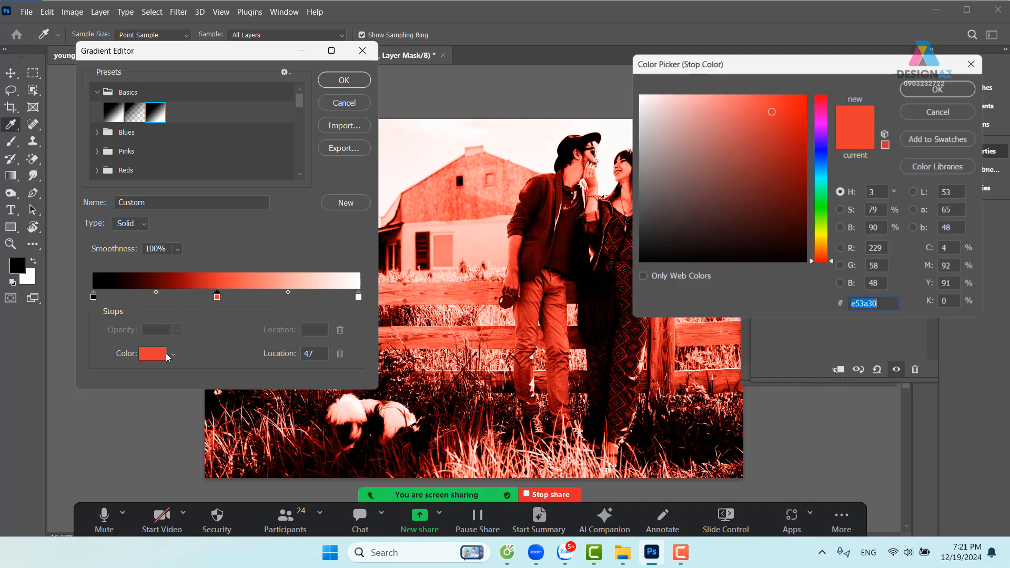
{"action": "left_click", "coordinate": [821, 171]}
{"action": "mouse_move", "coordinate": [794, 167]}
{"action": "left_mouse_down"}
{"action": "mouse_move", "coordinate": [808, 179]}
{"action": "mouse_move", "coordinate": [822, 168]}
{"action": "left_mouse_up"}
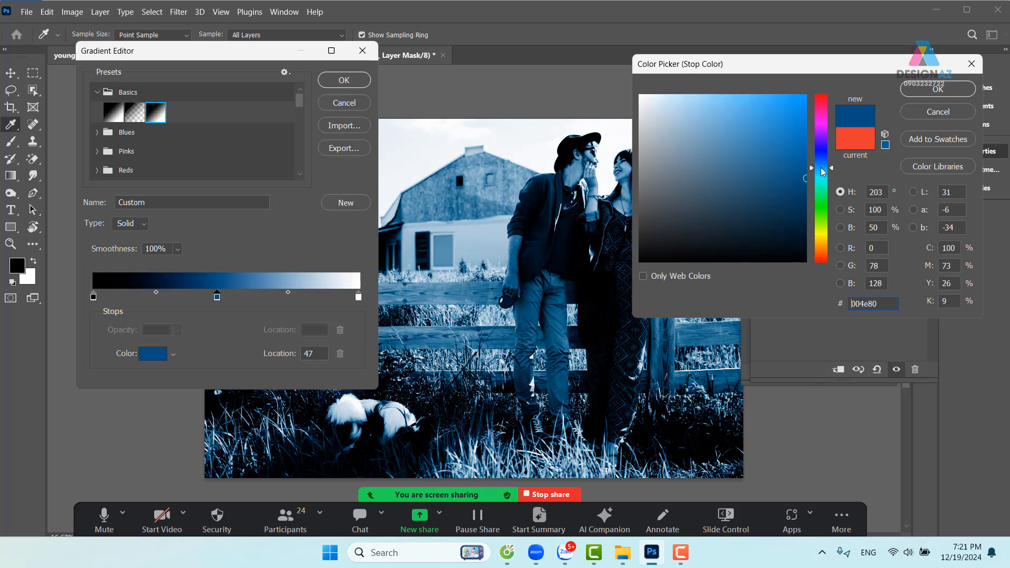
{"action": "left_click", "coordinate": [935, 90]}
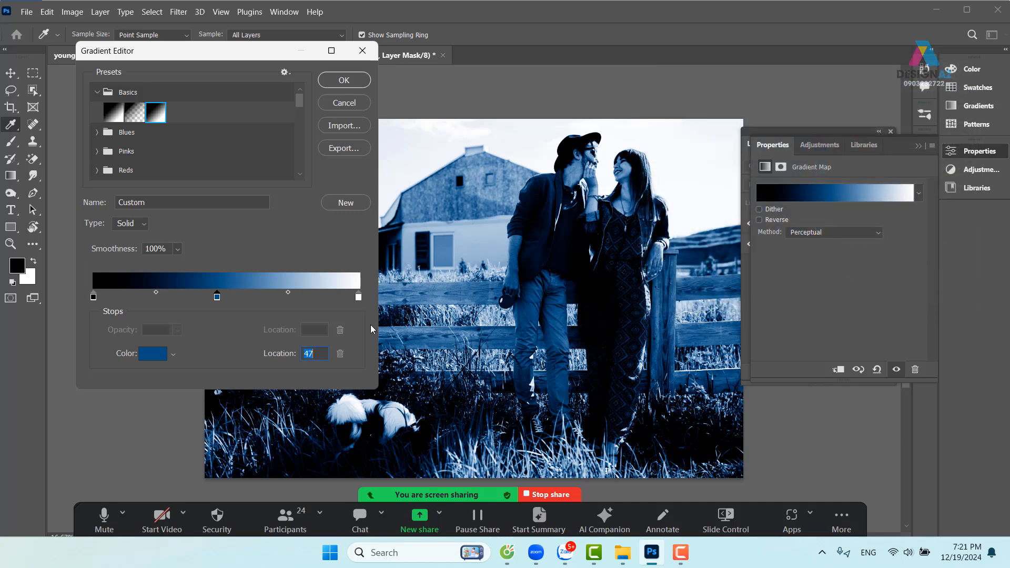
Step: Set the gradient's white end stop to mid gray, RGB 128, 128, 128, and apply the gradient
{"action": "left_click", "coordinate": [360, 298]}
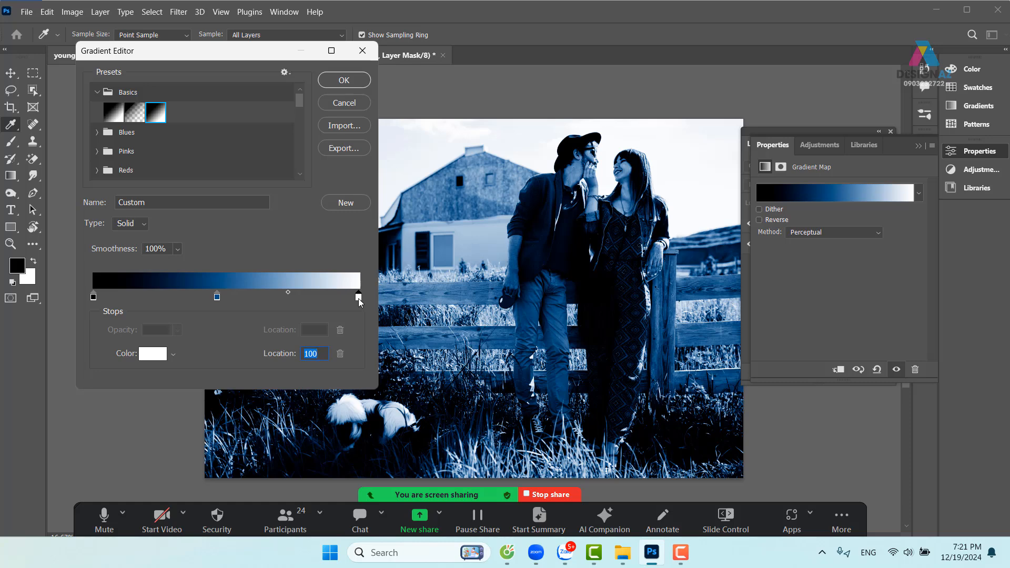
{"action": "double_click", "coordinate": [359, 298]}
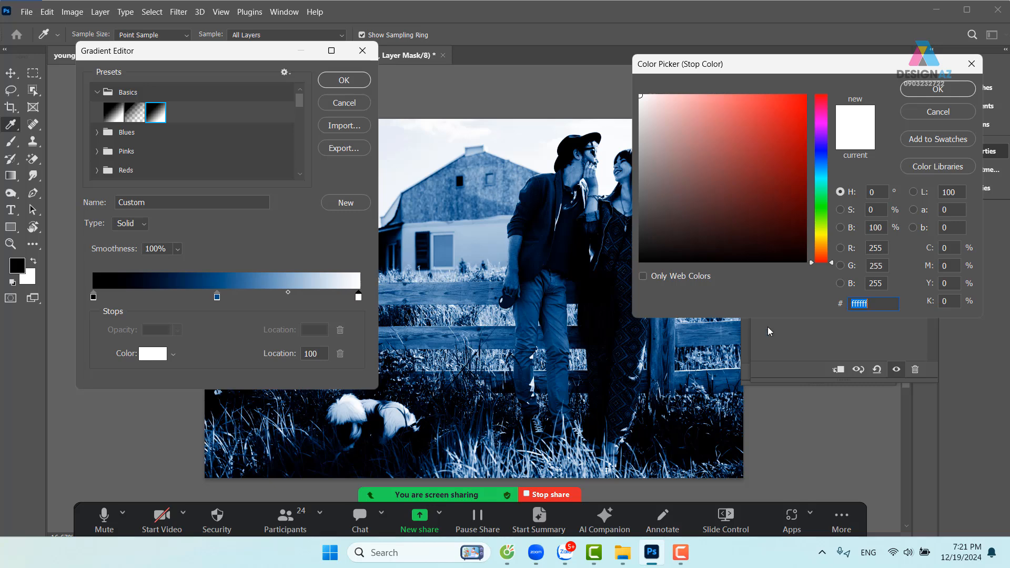
{"action": "left_click", "coordinate": [883, 249]}
{"action": "type", "text": "128"}
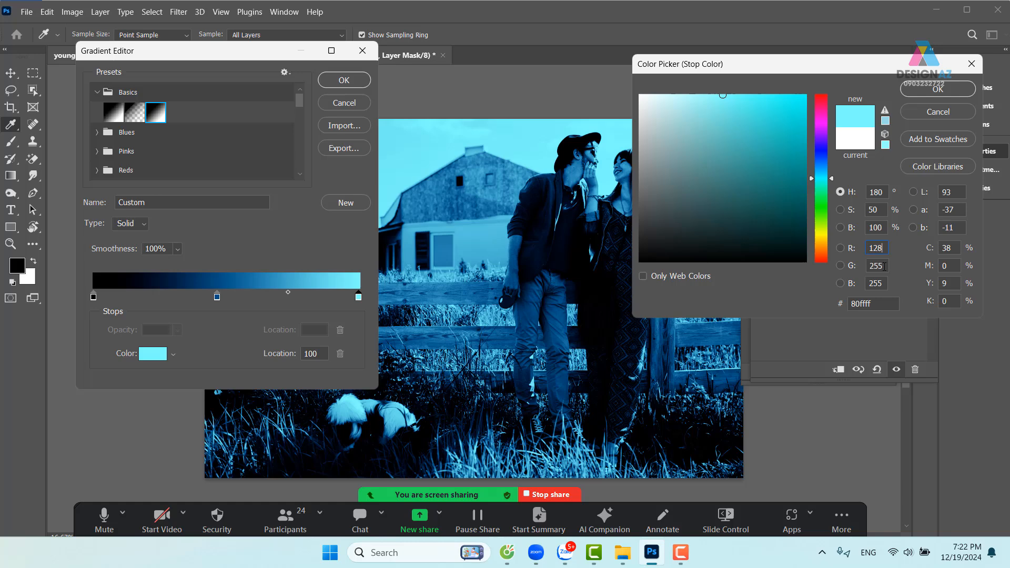
{"action": "key", "text": "Tab"}
{"action": "type", "text": "128"}
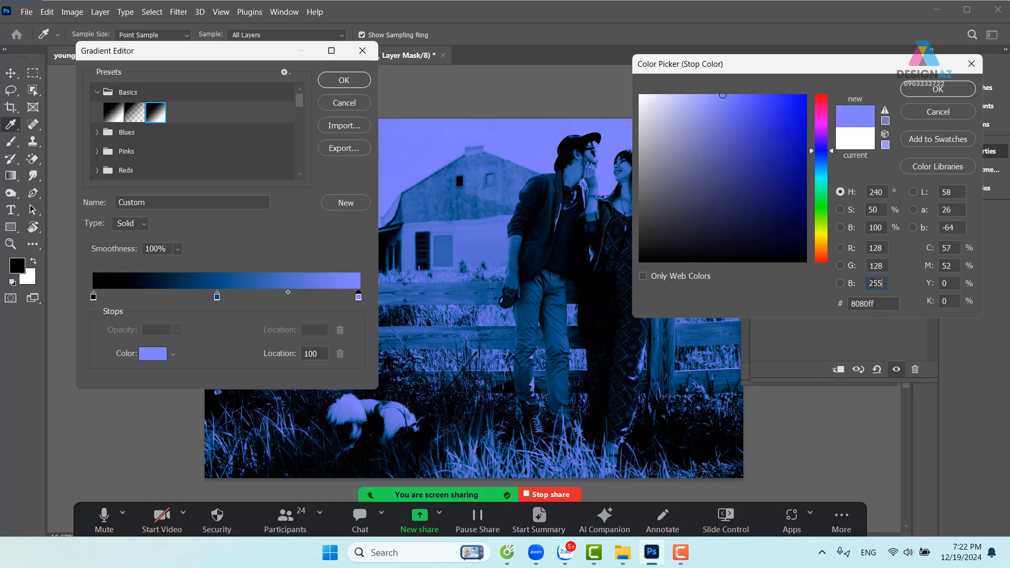
{"action": "key", "text": "Tab"}
{"action": "type", "text": "128"}
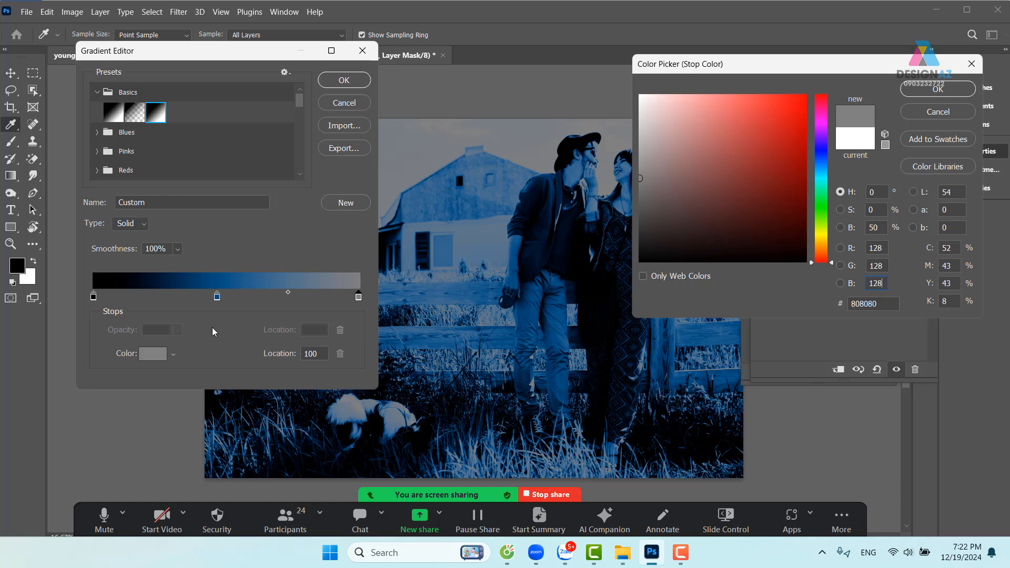
{"action": "left_click", "coordinate": [946, 89]}
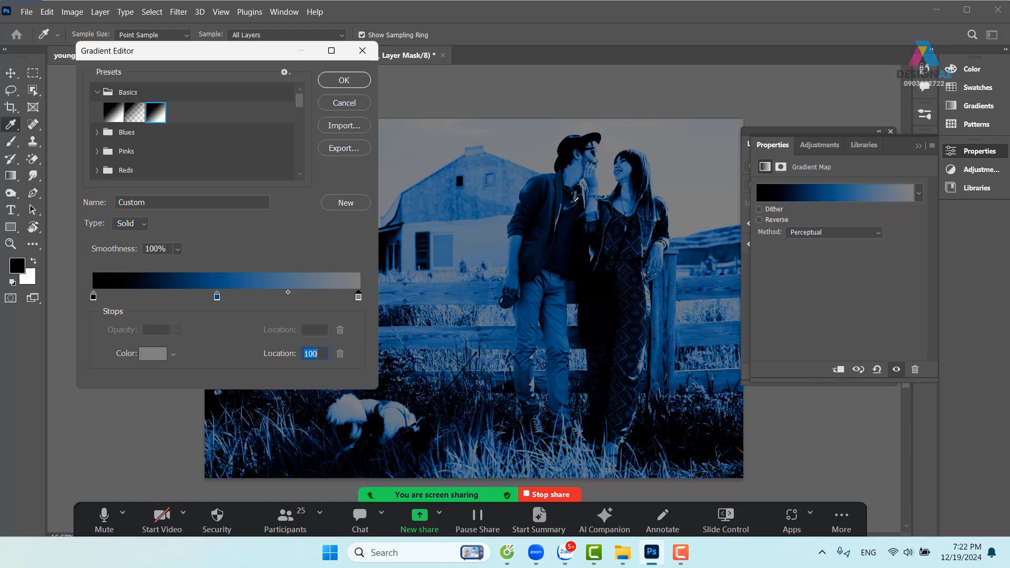
{"action": "left_click", "coordinate": [348, 86]}
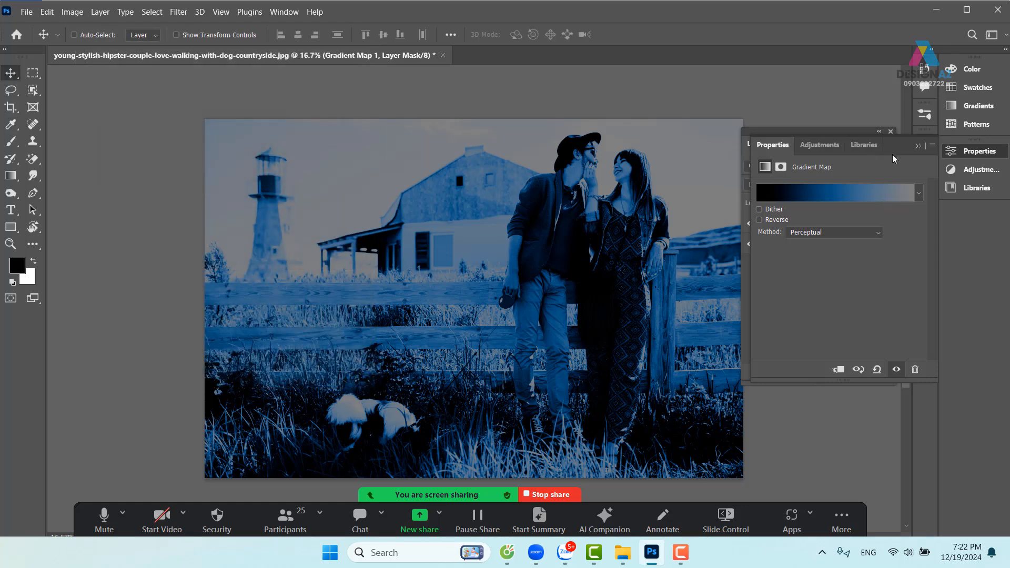
Step: Set the Gradient Map layer's blend mode to Soft Light and compare the photo with and without the layer
{"action": "left_click", "coordinate": [918, 147]}
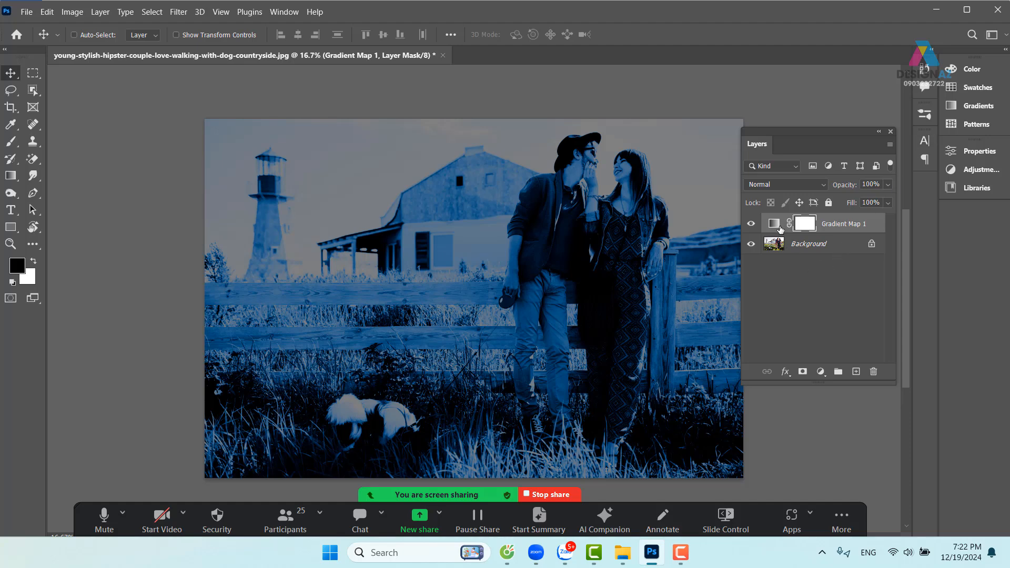
{"action": "left_click", "coordinate": [797, 185]}
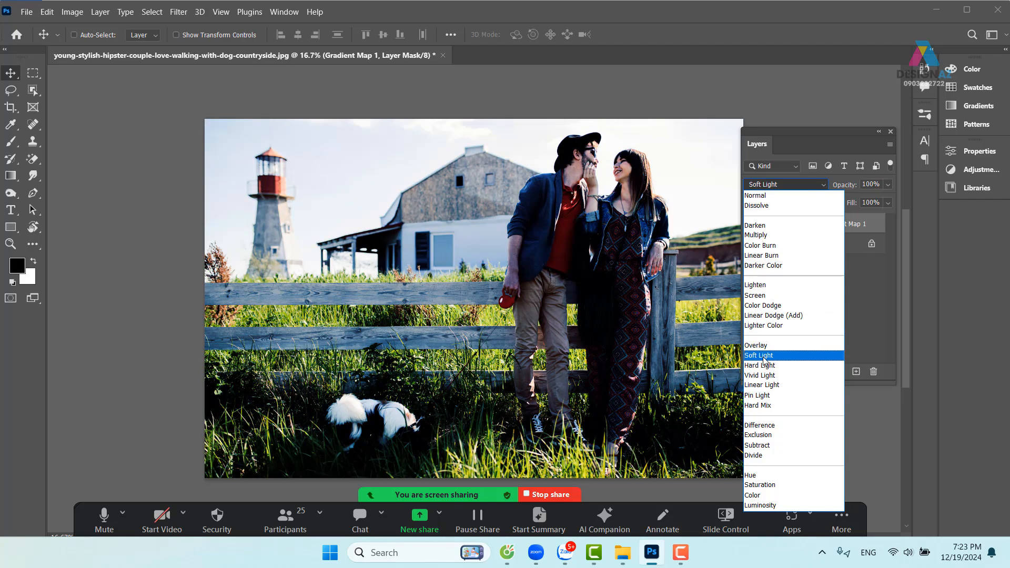
{"action": "left_click", "coordinate": [763, 357]}
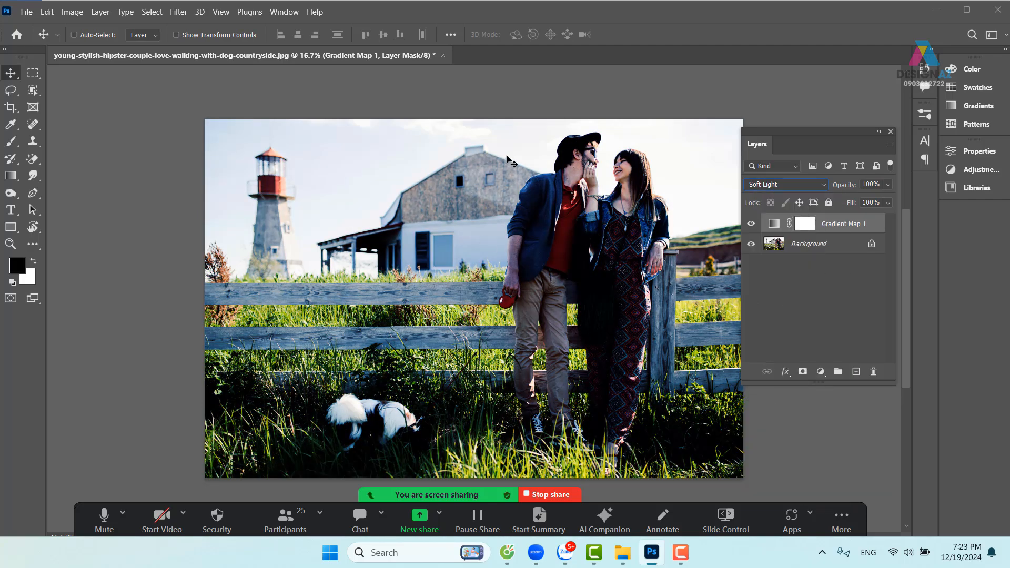
{"action": "left_click", "coordinate": [751, 224]}
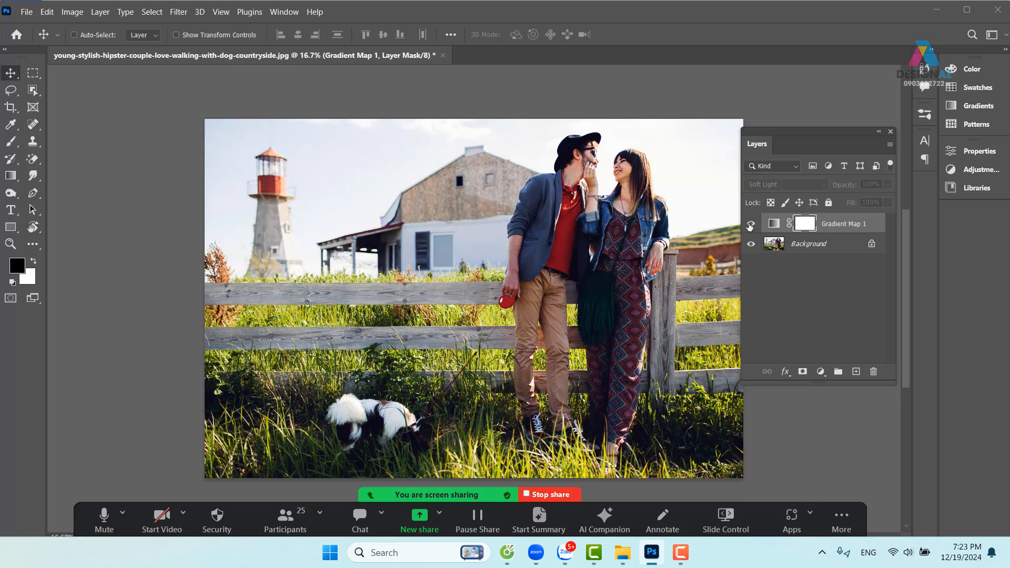
{"action": "left_click", "coordinate": [750, 225]}
{"action": "left_click", "coordinate": [751, 224]}
{"action": "left_click", "coordinate": [751, 225]}
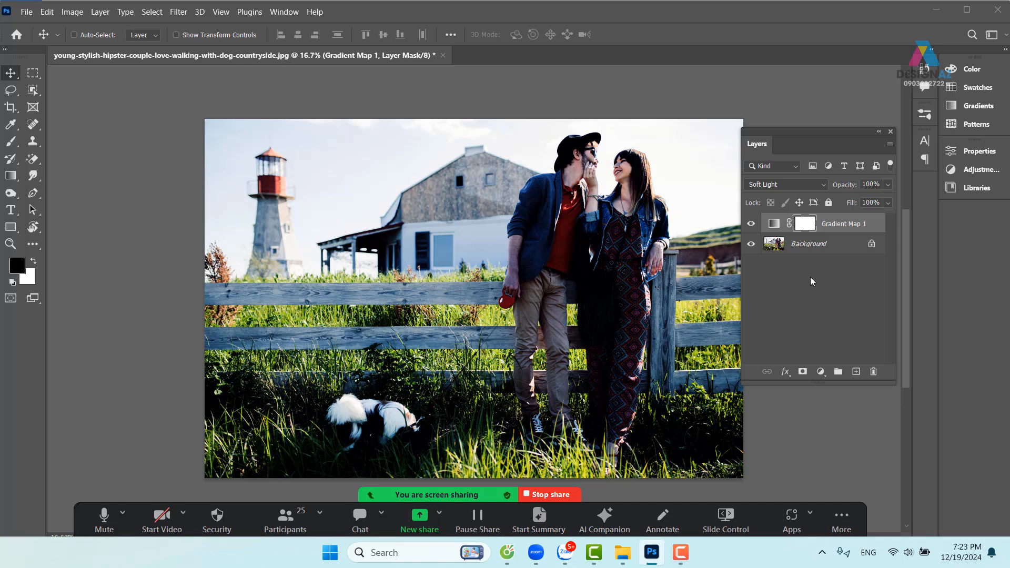
Step: Reopen the Gradient Map's gradient, recolor the middle blue stop to golden orange bf8700, and move it to location 35
{"action": "double_click", "coordinate": [774, 225]}
{"action": "left_click", "coordinate": [839, 194]}
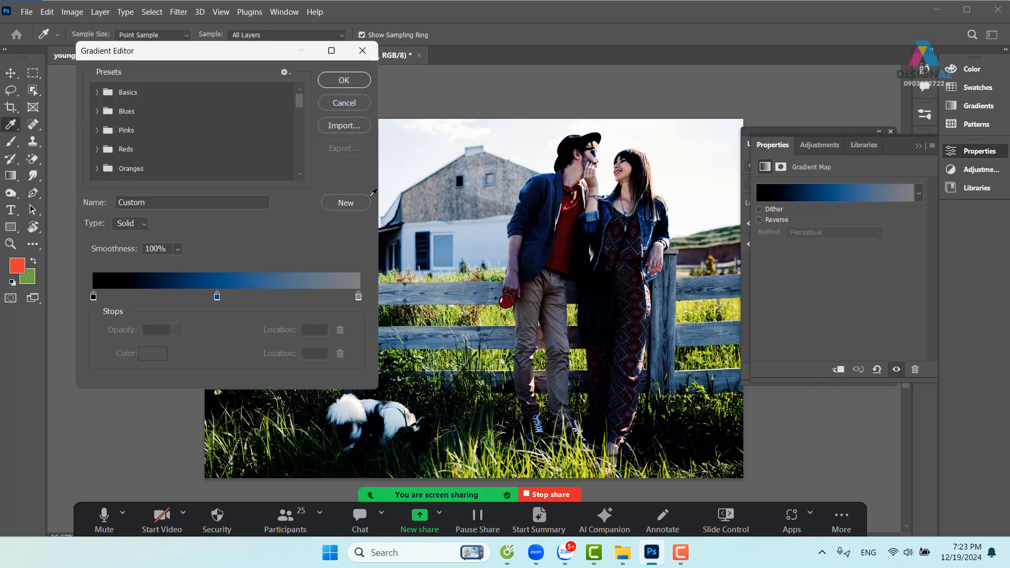
{"action": "left_click", "coordinate": [217, 297]}
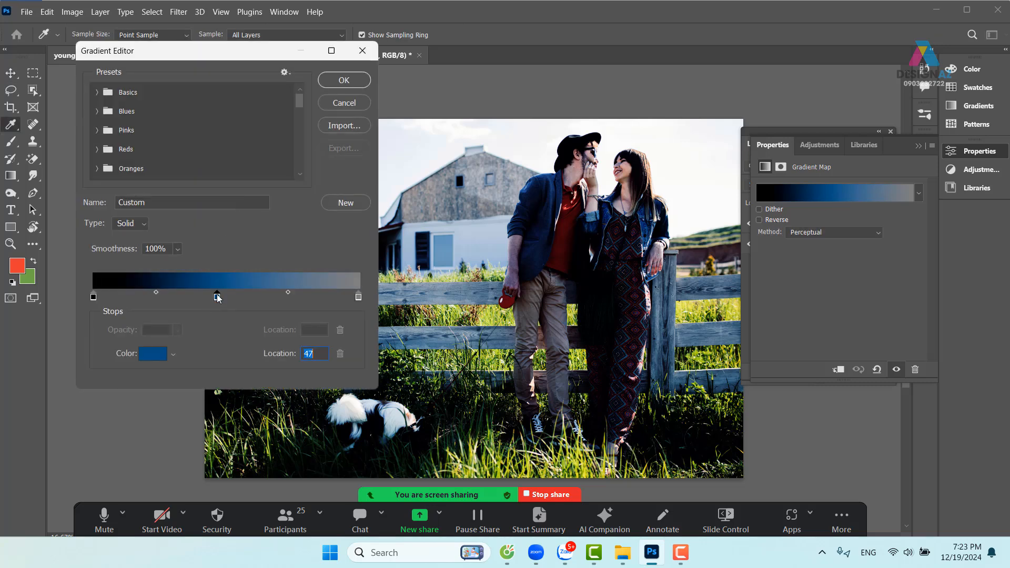
{"action": "double_click", "coordinate": [217, 297]}
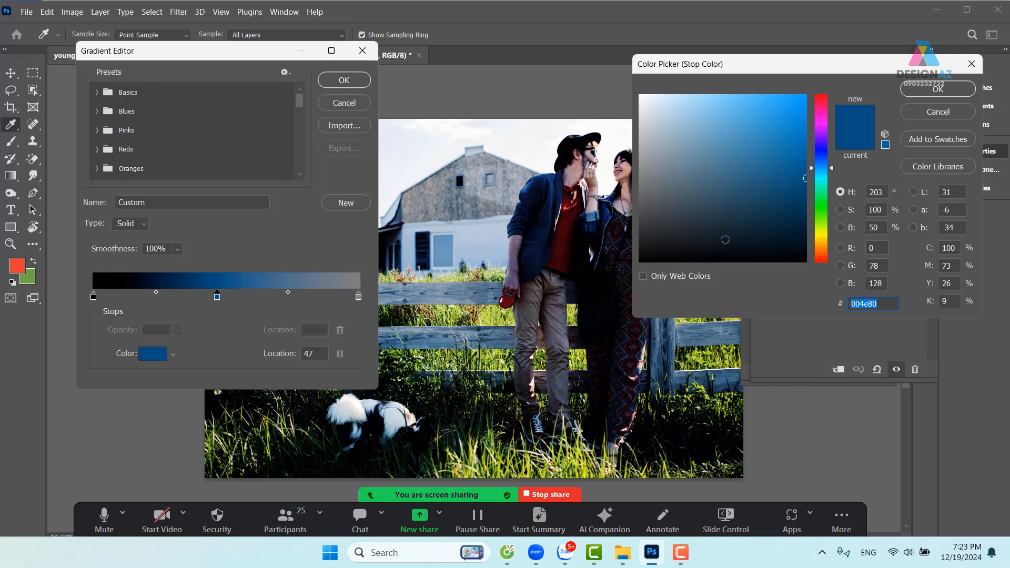
{"action": "left_click", "coordinate": [817, 244]}
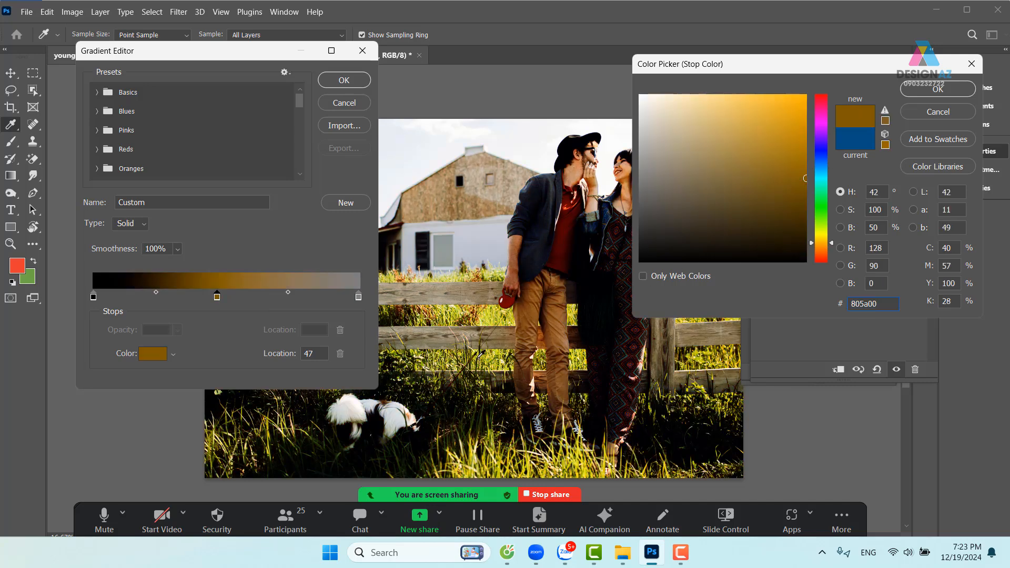
{"action": "left_click_drag", "start_coordinate": [770, 121], "coordinate": [807, 95]}
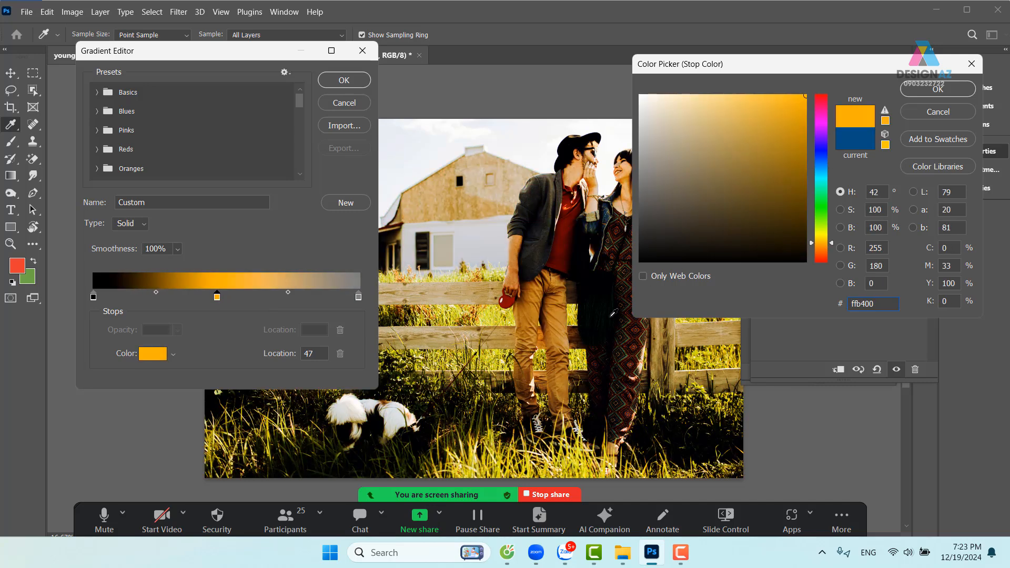
{"action": "left_click", "coordinate": [805, 202]}
{"action": "mouse_move", "coordinate": [796, 196]}
{"action": "left_mouse_down"}
{"action": "mouse_move", "coordinate": [807, 162]}
{"action": "mouse_move", "coordinate": [799, 140]}
{"action": "mouse_move", "coordinate": [817, 137]}
{"action": "left_mouse_up"}
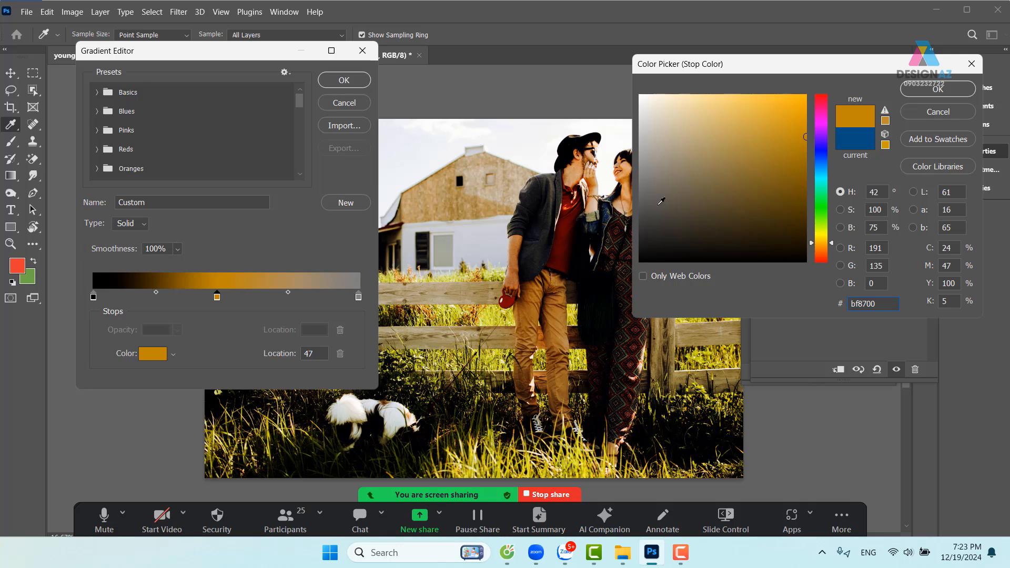
{"action": "left_click", "coordinate": [935, 90]}
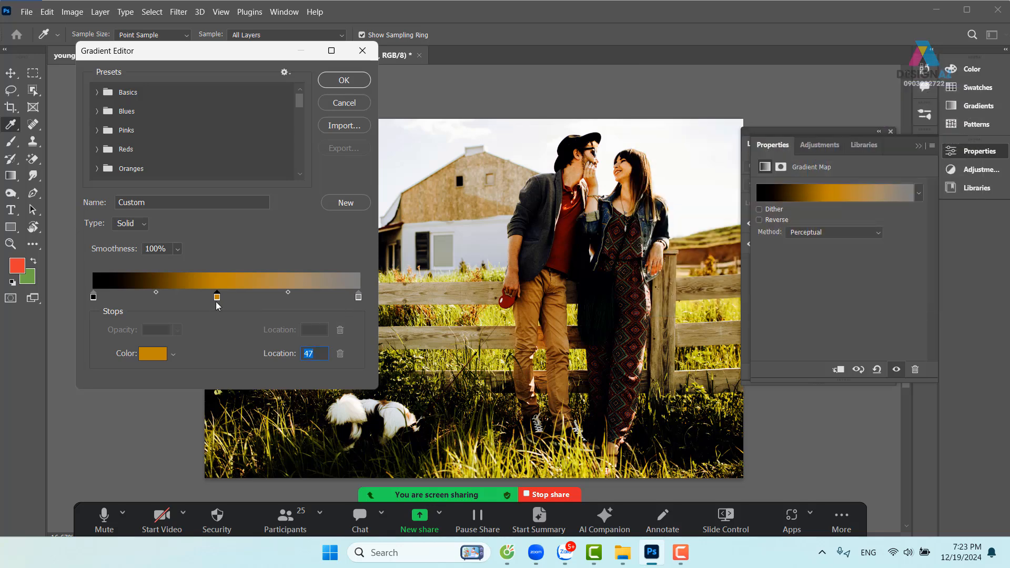
{"action": "left_click_drag", "start_coordinate": [217, 297], "coordinate": [188, 300]}
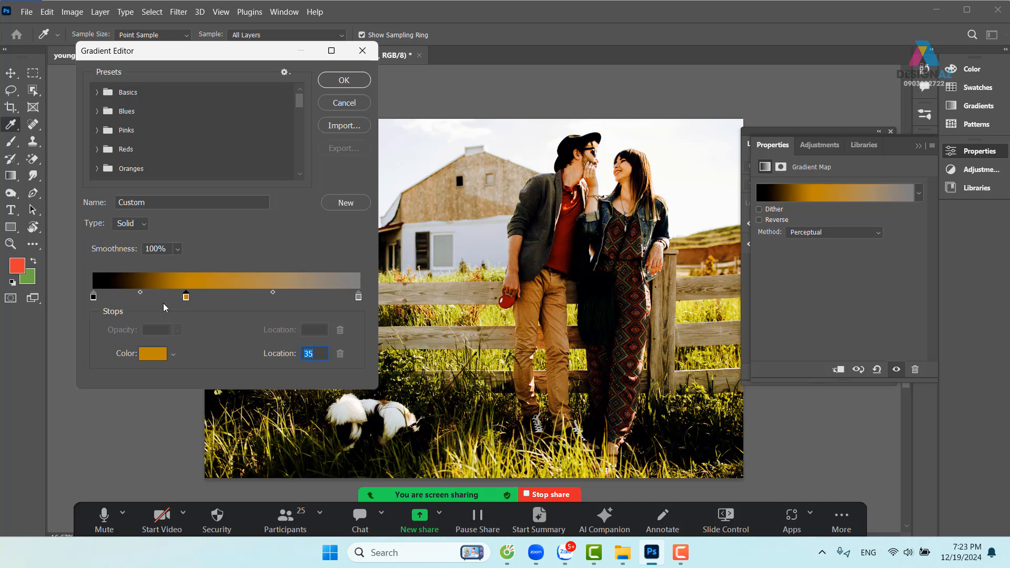
Step: Change the gradient's black start stop to dark navy blue 002450
{"action": "double_click", "coordinate": [93, 297]}
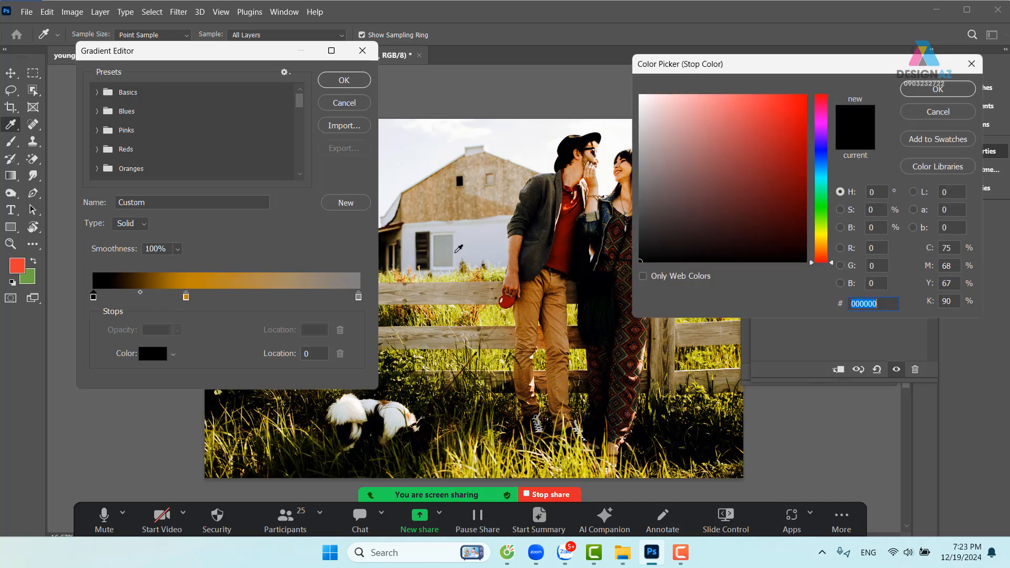
{"action": "left_click", "coordinate": [821, 163]}
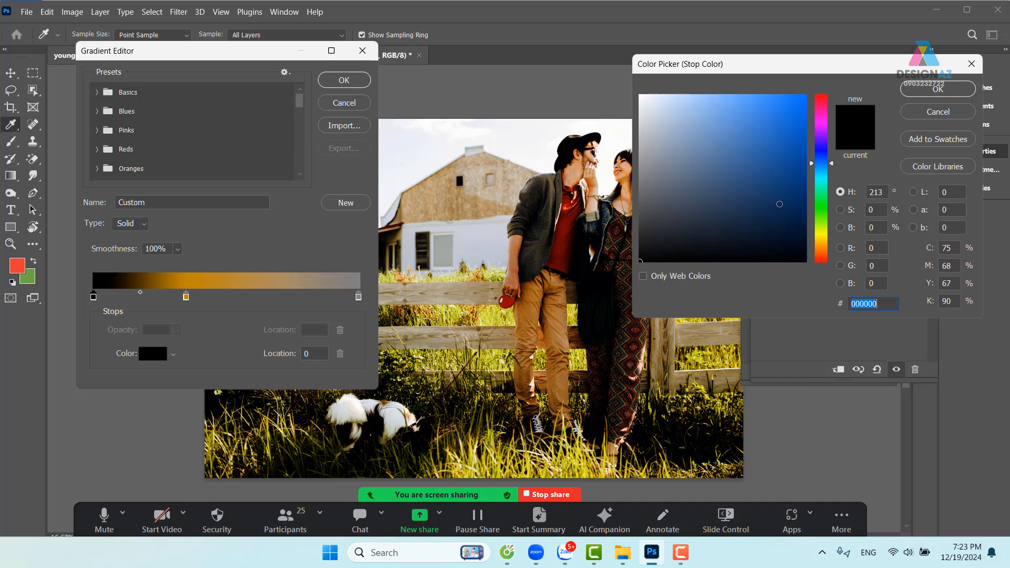
{"action": "left_click_drag", "start_coordinate": [780, 204], "coordinate": [806, 210]}
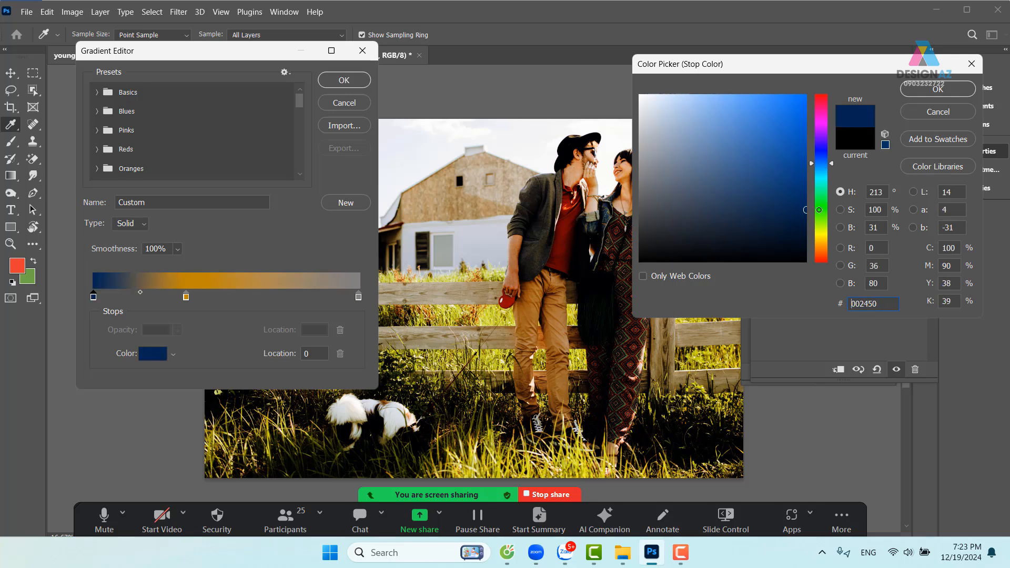
{"action": "left_click", "coordinate": [968, 92]}
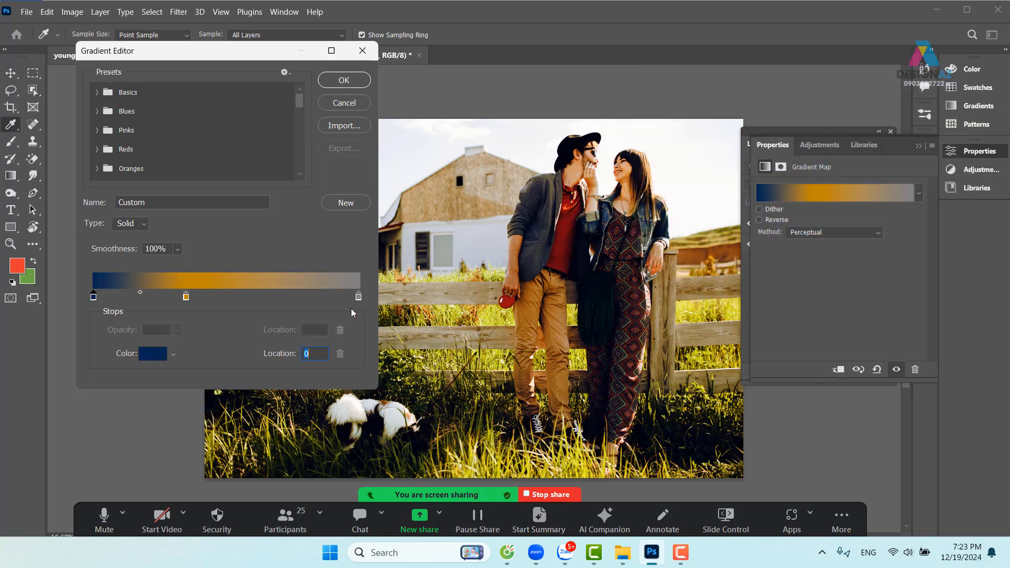
Step: Move the gray stop to location 65 and the orange stop to location 29, and apply the gradient
{"action": "left_click_drag", "start_coordinate": [359, 299], "coordinate": [273, 298]}
{"action": "left_click_drag", "start_coordinate": [186, 298], "coordinate": [167, 297]}
{"action": "left_click_drag", "start_coordinate": [273, 298], "coordinate": [266, 297]}
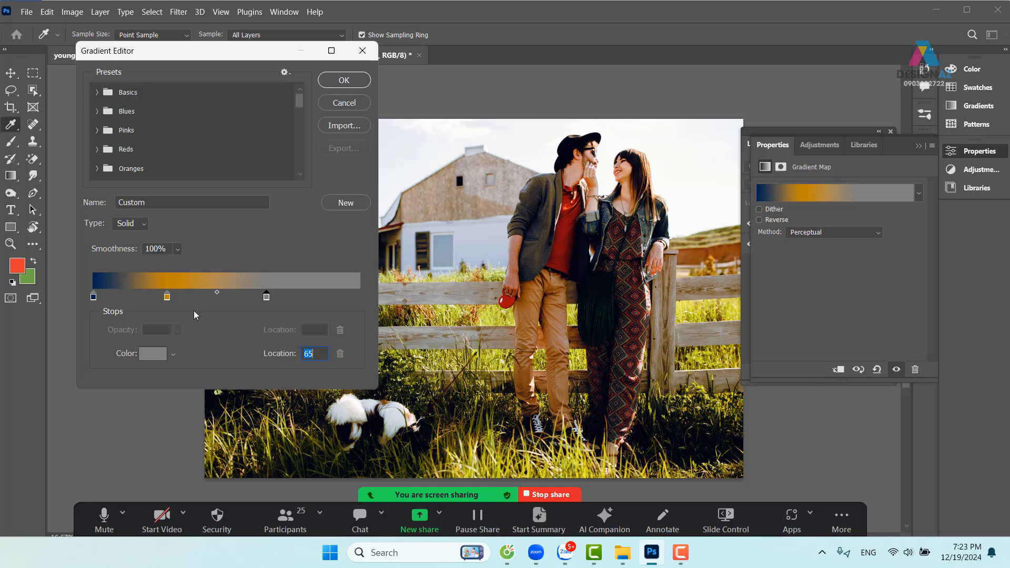
{"action": "left_click_drag", "start_coordinate": [164, 299], "coordinate": [169, 299]}
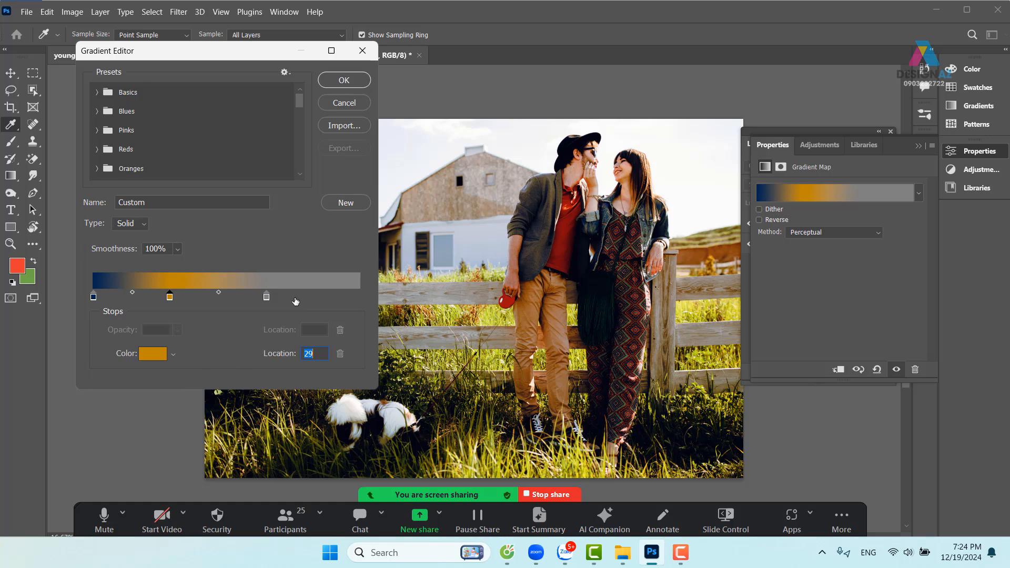
{"action": "left_click", "coordinate": [353, 80]}
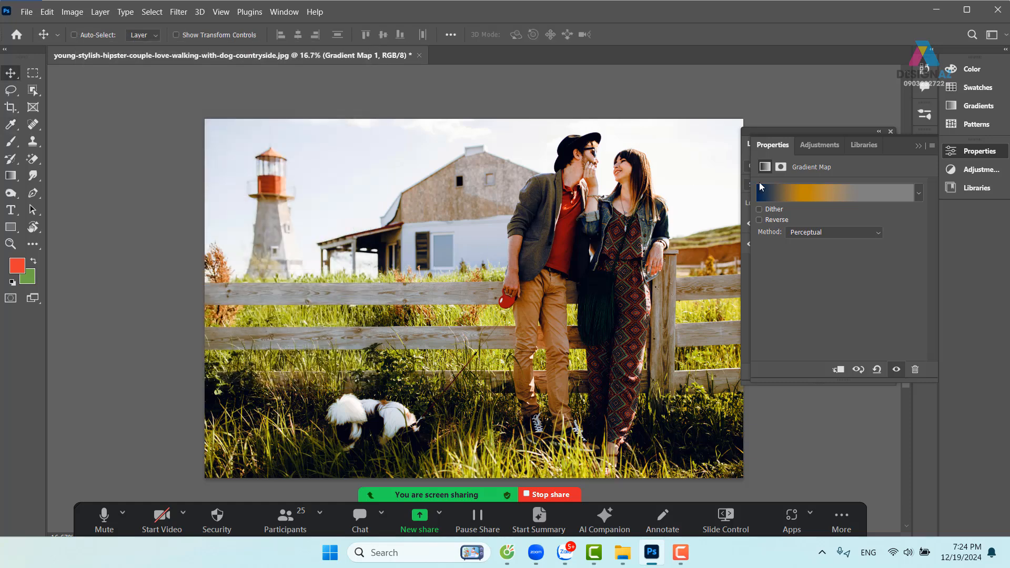
Step: Set the Gradient Map layer's blend mode to Overlay
{"action": "left_click", "coordinate": [918, 144]}
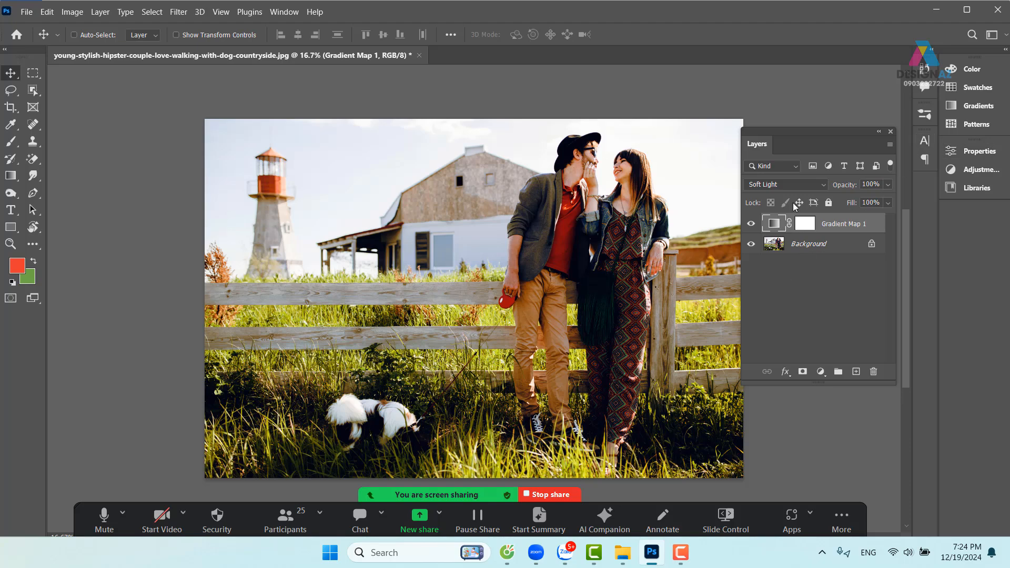
{"action": "left_click", "coordinate": [787, 184]}
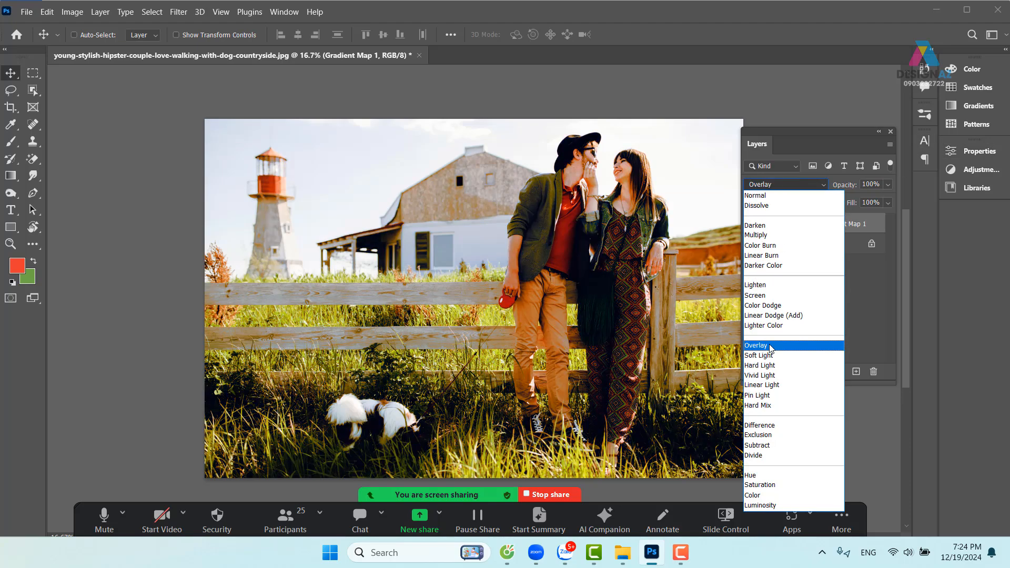
{"action": "left_click", "coordinate": [771, 346]}
Step: Compare the photo with and without the Overlay Gradient Map layer by toggling the layer's visibility several times
{"action": "left_click", "coordinate": [756, 227]}
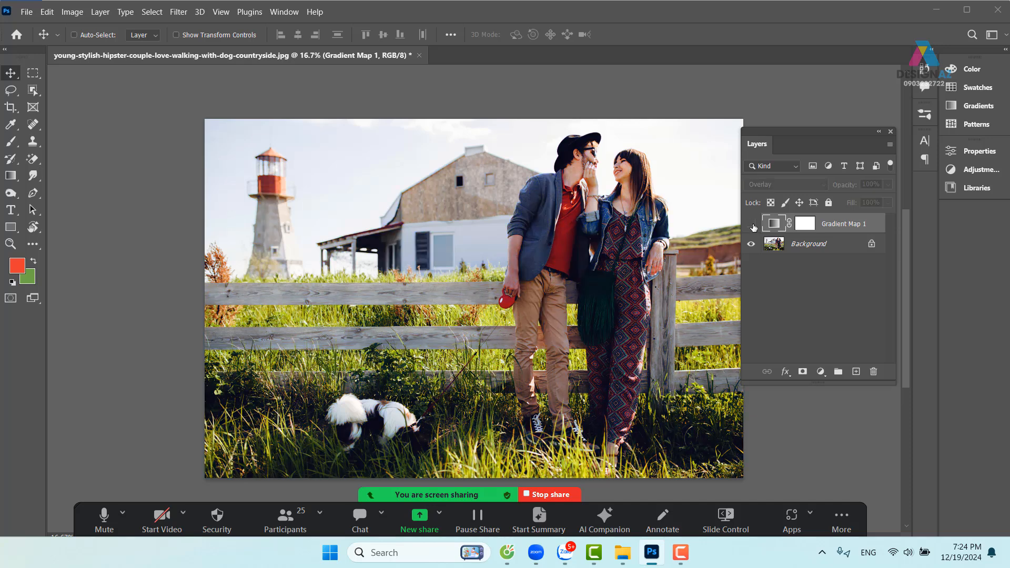
{"action": "left_click", "coordinate": [754, 227]}
{"action": "left_click", "coordinate": [753, 227]}
{"action": "left_click", "coordinate": [753, 227]}
{"action": "left_click", "coordinate": [753, 228]}
{"action": "left_click", "coordinate": [754, 227]}
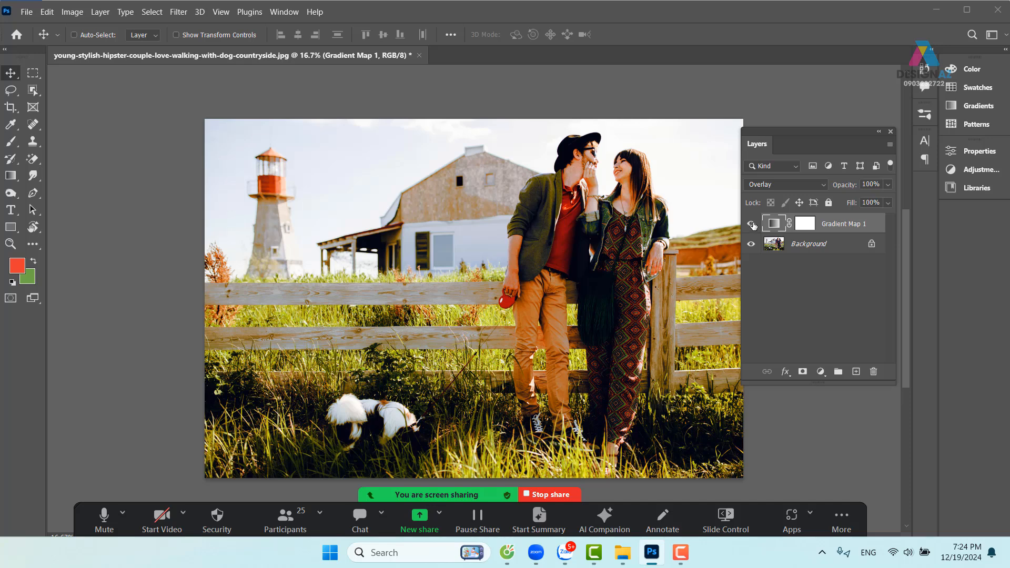
{"action": "left_click", "coordinate": [753, 226]}
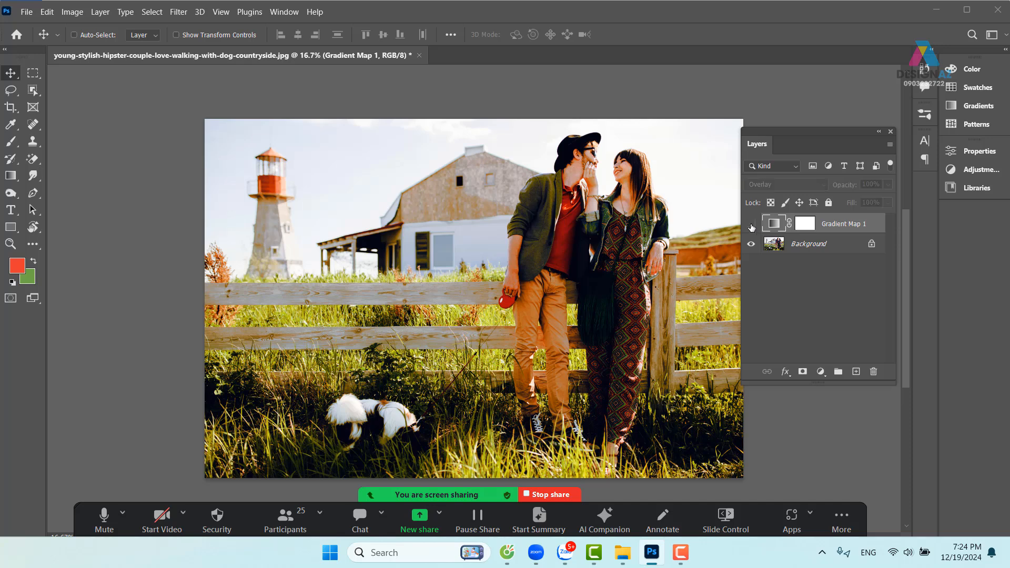
{"action": "left_click", "coordinate": [752, 227]}
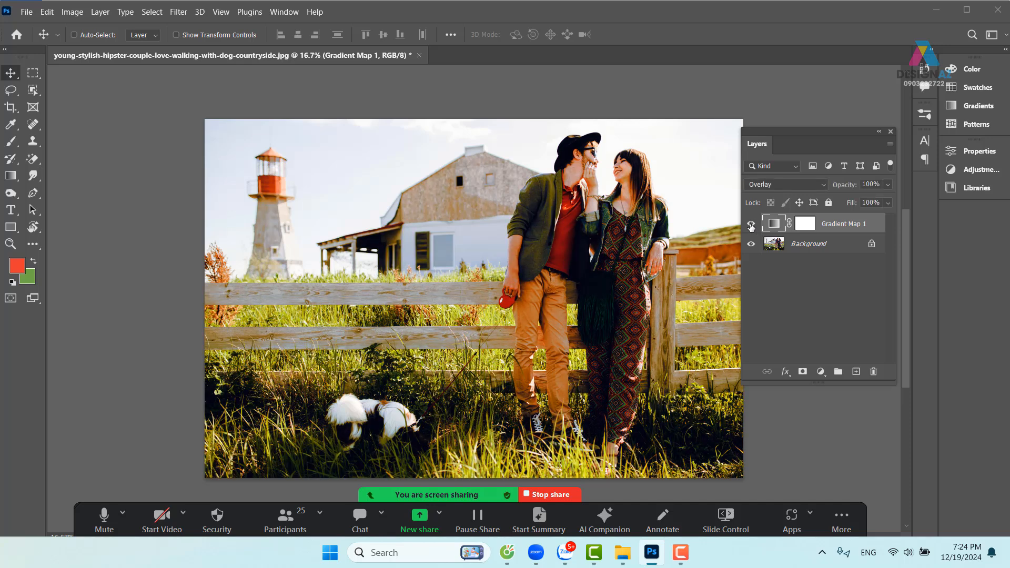
{"action": "left_click", "coordinate": [751, 226]}
{"action": "left_click", "coordinate": [752, 226]}
Step: Reopen the Gradient Map's gradient and recolor the orange stop at location 29 to a dark brown
{"action": "double_click", "coordinate": [773, 224]}
{"action": "left_click", "coordinate": [815, 196]}
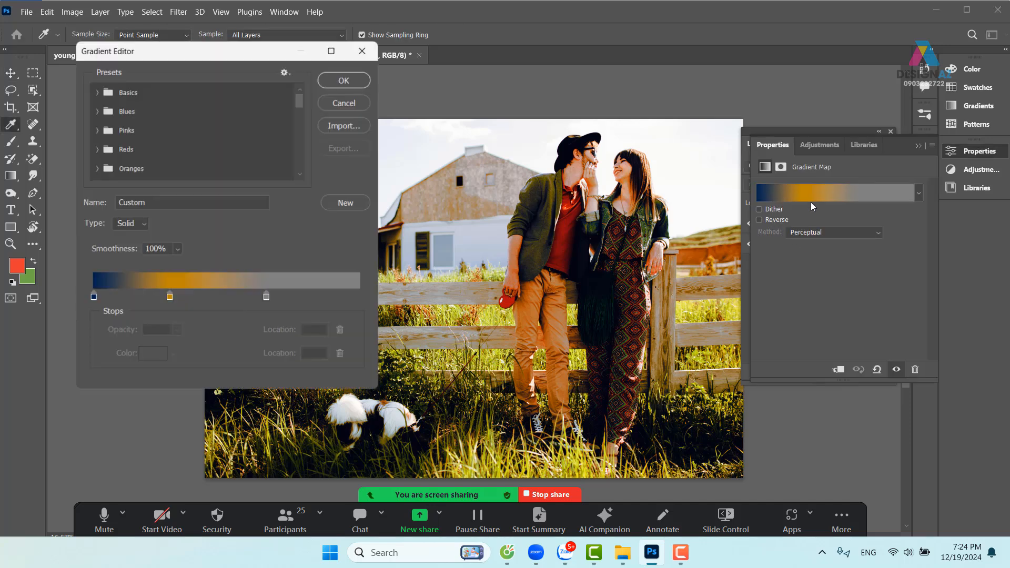
{"action": "left_click", "coordinate": [170, 297]}
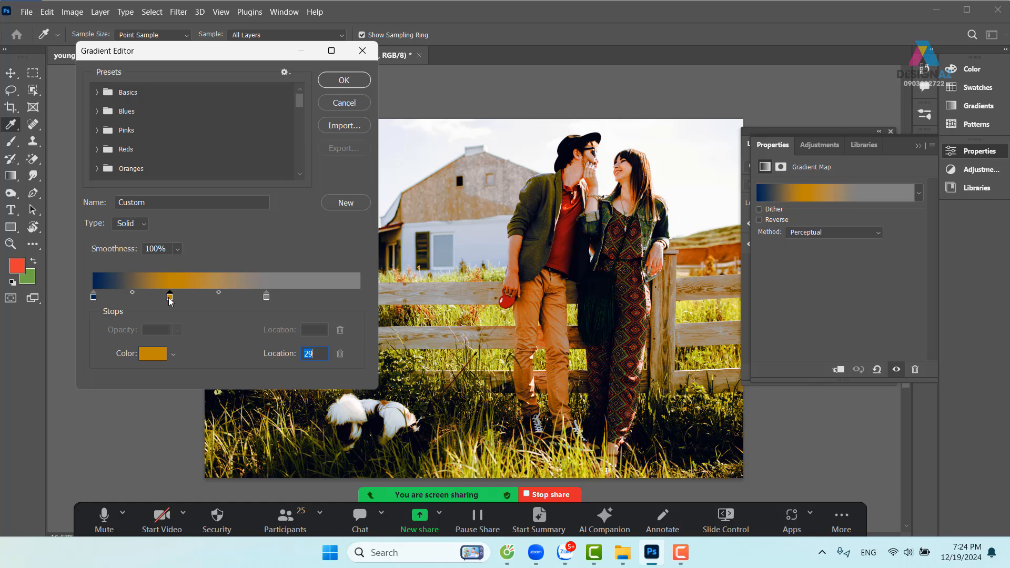
{"action": "left_click", "coordinate": [153, 353]}
{"action": "left_click", "coordinate": [791, 195]}
{"action": "left_click_drag", "start_coordinate": [791, 195], "coordinate": [805, 199]}
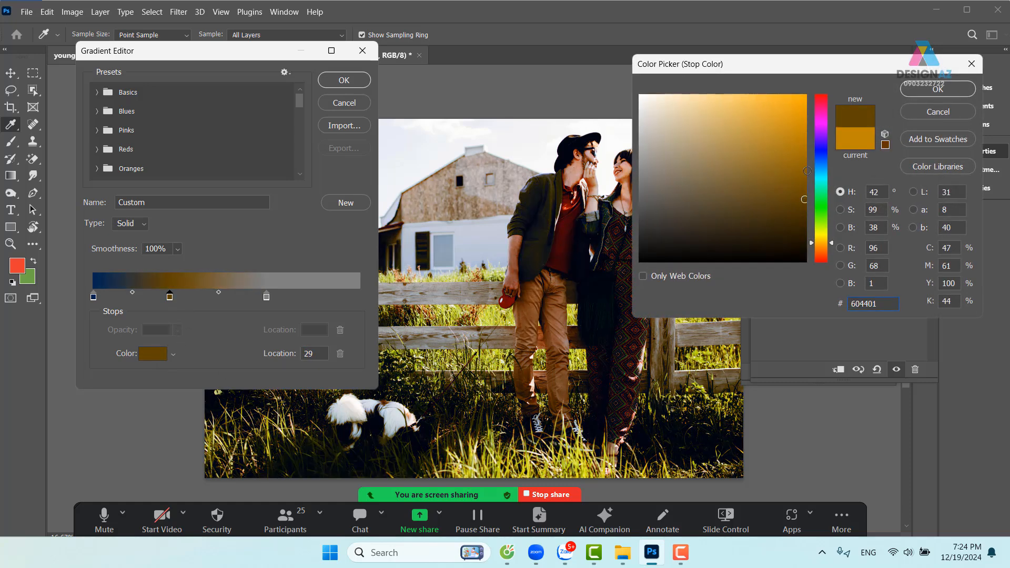
{"action": "left_click_drag", "start_coordinate": [819, 247], "coordinate": [820, 251]}
{"action": "left_click", "coordinate": [955, 90]}
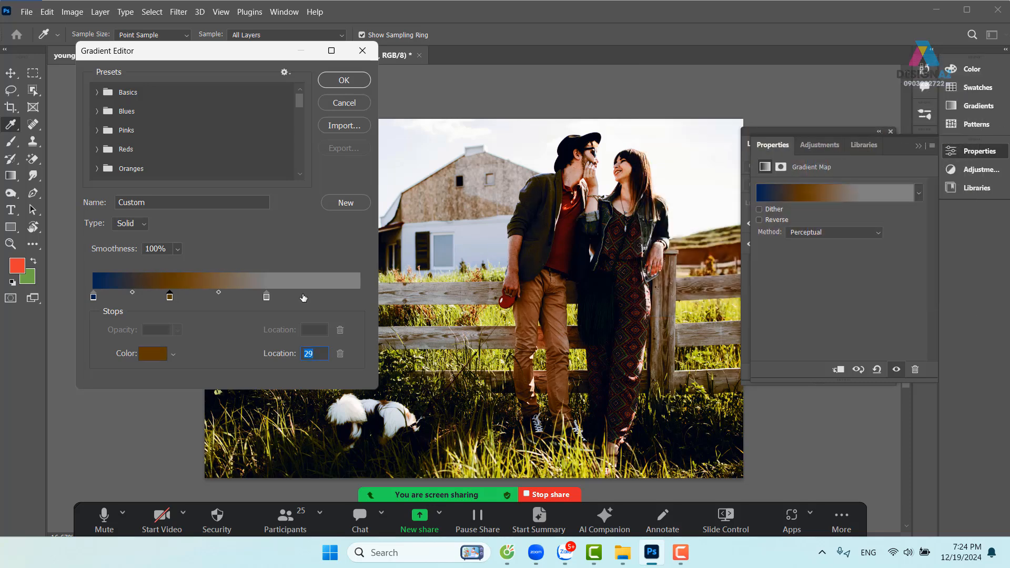
Step: Shift the gray and brown stops toward the light end, the brown one to location 41, and recolor it to orange-brown 945700
{"action": "left_click_drag", "start_coordinate": [266, 296], "coordinate": [301, 297]}
{"action": "left_click_drag", "start_coordinate": [176, 298], "coordinate": [205, 305]}
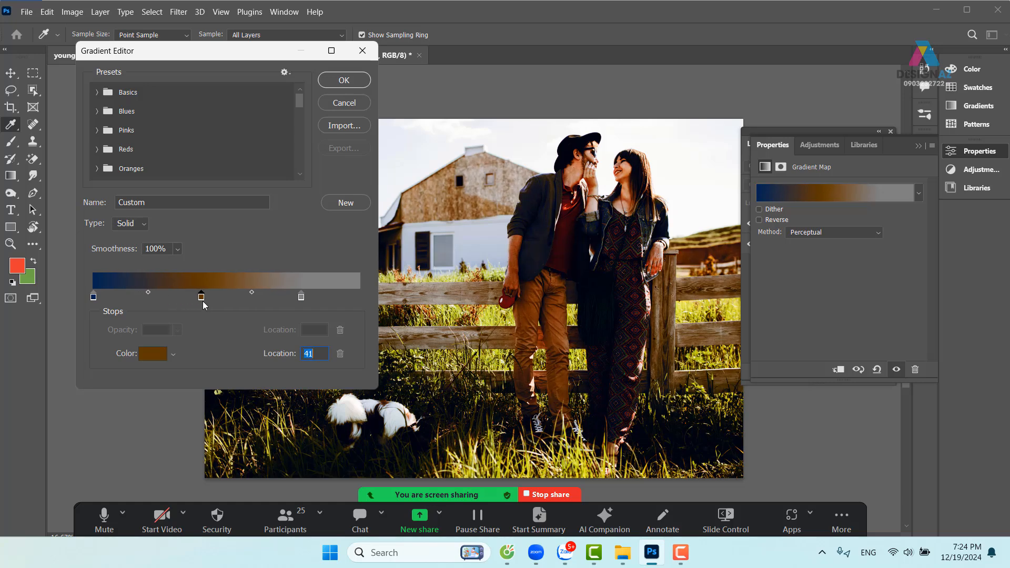
{"action": "left_click", "coordinate": [156, 356]}
{"action": "left_click_drag", "start_coordinate": [794, 173], "coordinate": [808, 164]}
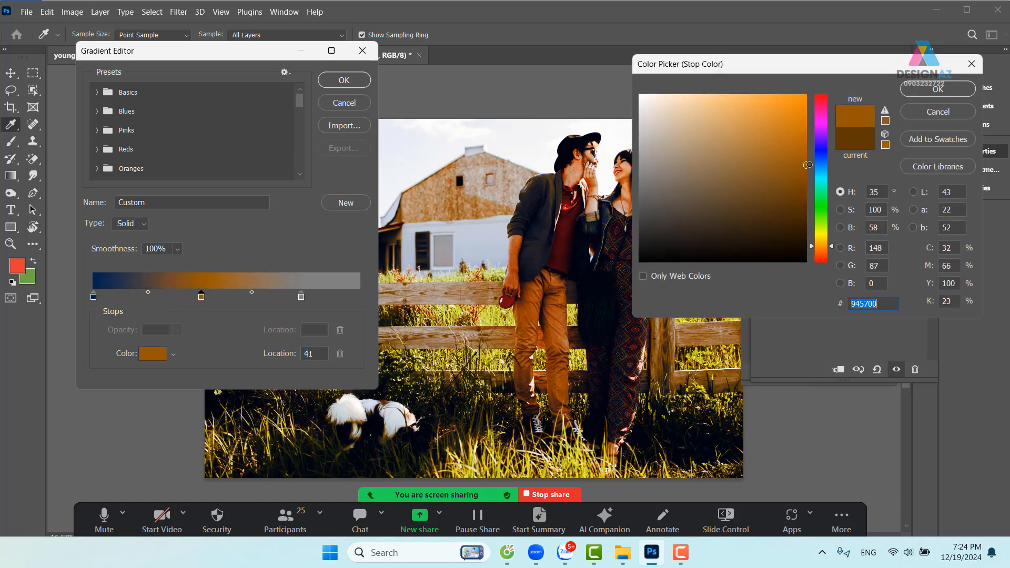
{"action": "left_click", "coordinate": [937, 90]}
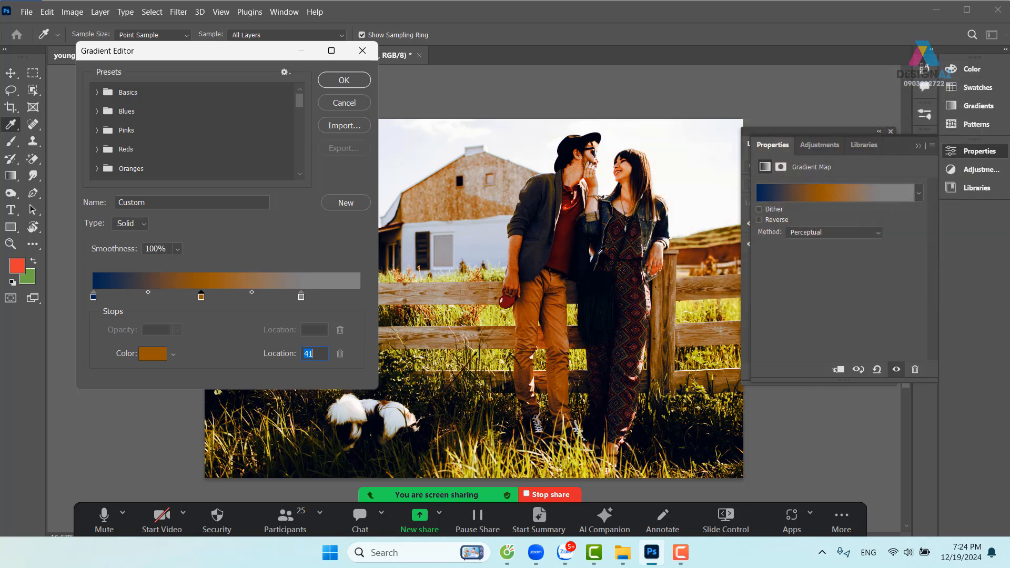
{"action": "left_click", "coordinate": [358, 84]}
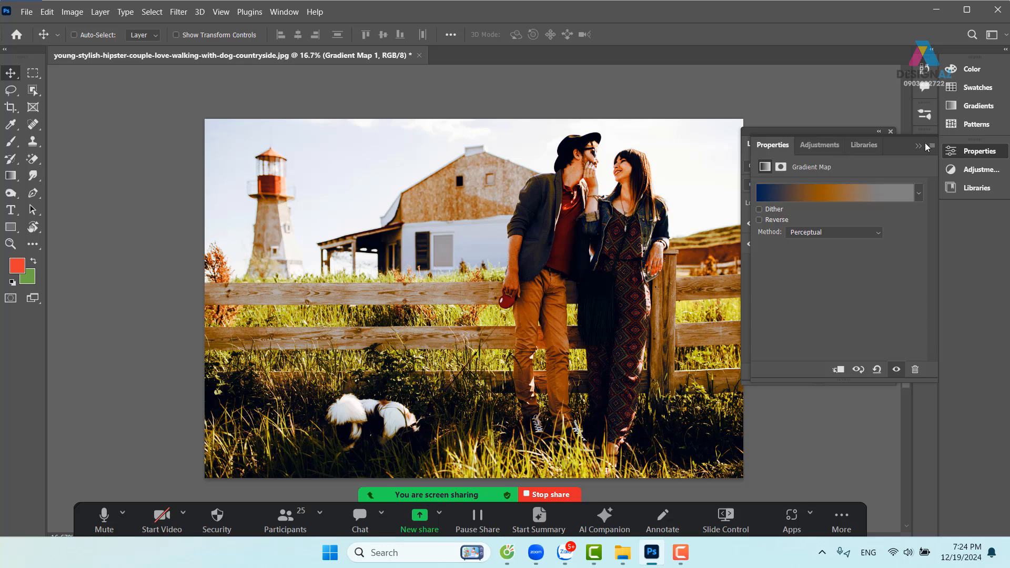
Step: Compare the photo with and without the adjusted Gradient Map layer
{"action": "left_click", "coordinate": [920, 146]}
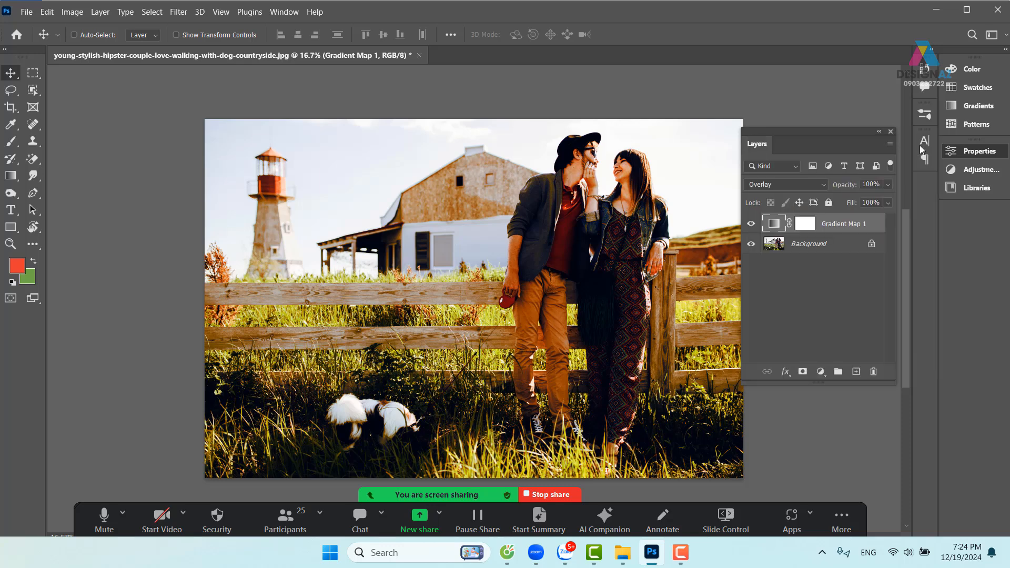
{"action": "left_click", "coordinate": [751, 225]}
{"action": "left_click", "coordinate": [752, 229]}
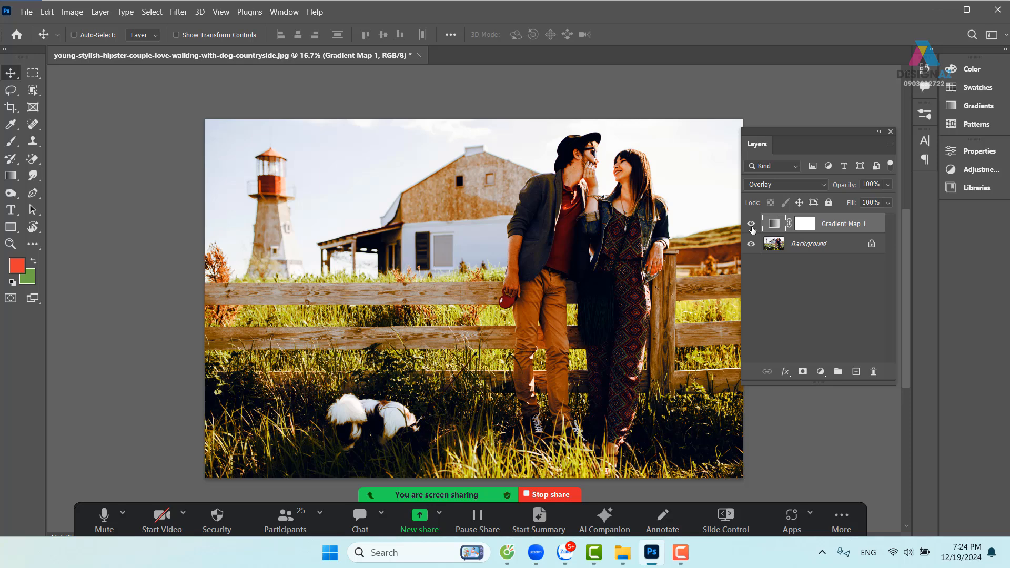
Step: Lower the Gradient Map layer's Fill to 57% and compare the photo with and without the layer
{"action": "left_click", "coordinate": [889, 202]}
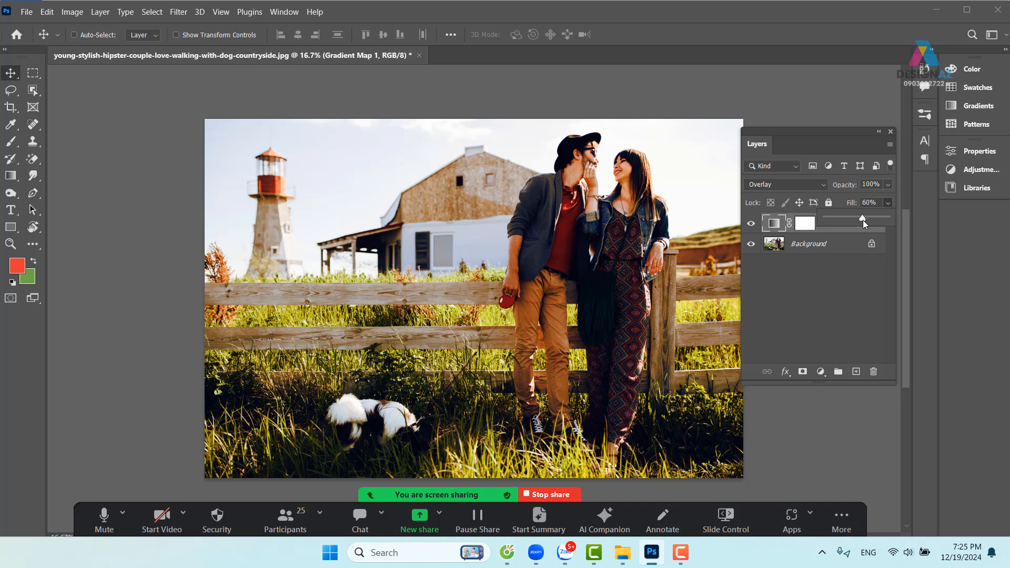
{"action": "left_click_drag", "start_coordinate": [863, 220], "coordinate": [861, 220]}
{"action": "left_click", "coordinate": [751, 224]}
{"action": "left_click", "coordinate": [751, 224]}
{"action": "left_click", "coordinate": [751, 224]}
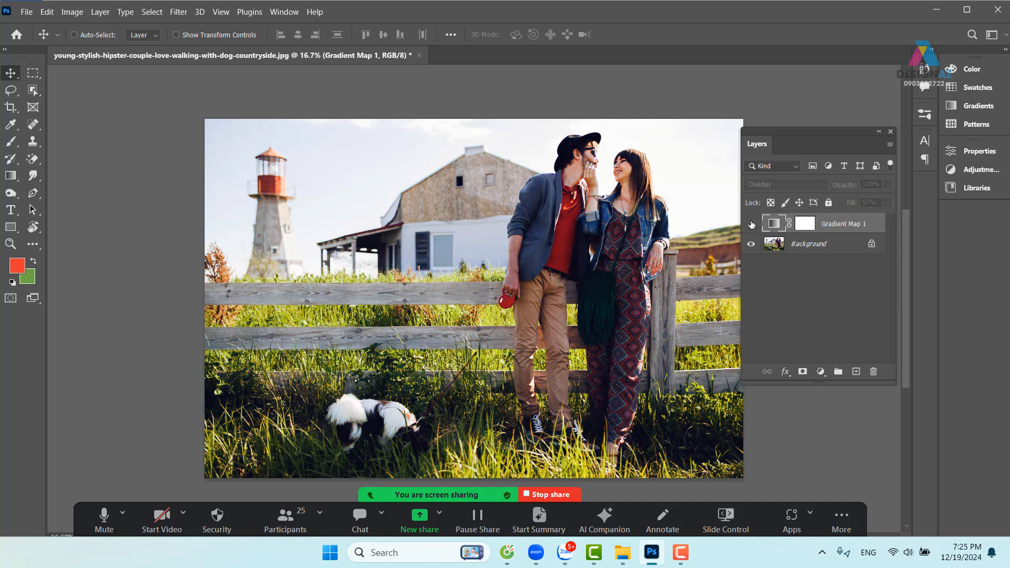
{"action": "left_click", "coordinate": [751, 225]}
{"action": "left_click", "coordinate": [752, 225]}
{"action": "left_click", "coordinate": [752, 224]}
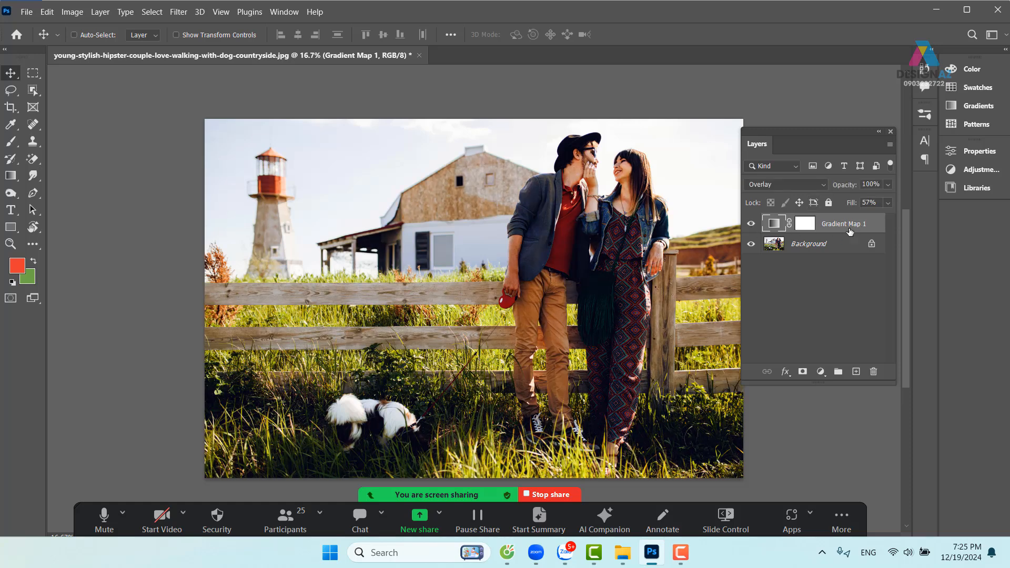
Step: Delete the Gradient Map layer and add a new Gradient Map adjustment layer above the Background
{"action": "left_click", "coordinate": [874, 372]}
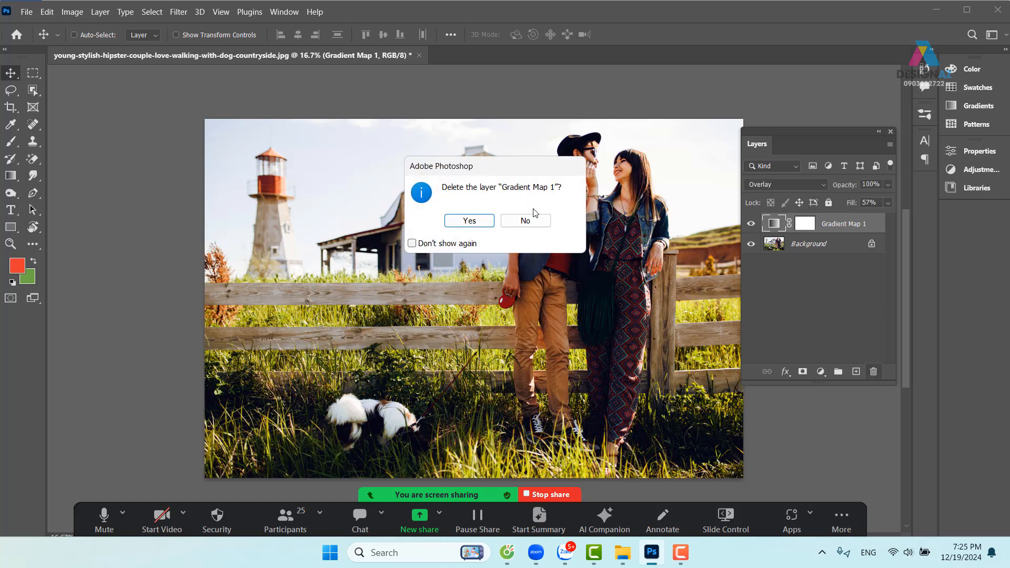
{"action": "left_click", "coordinate": [480, 227]}
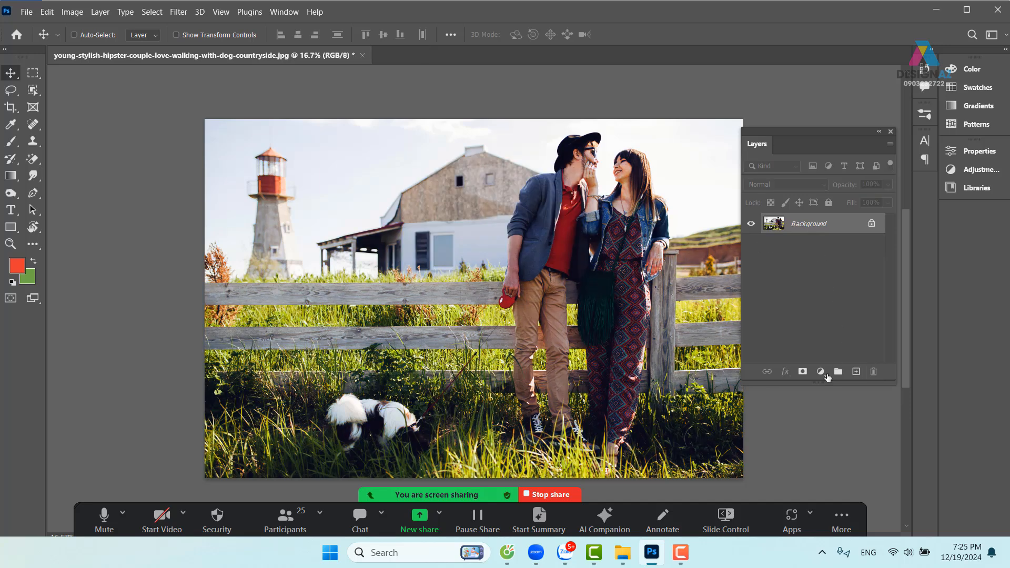
{"action": "left_click", "coordinate": [821, 372]}
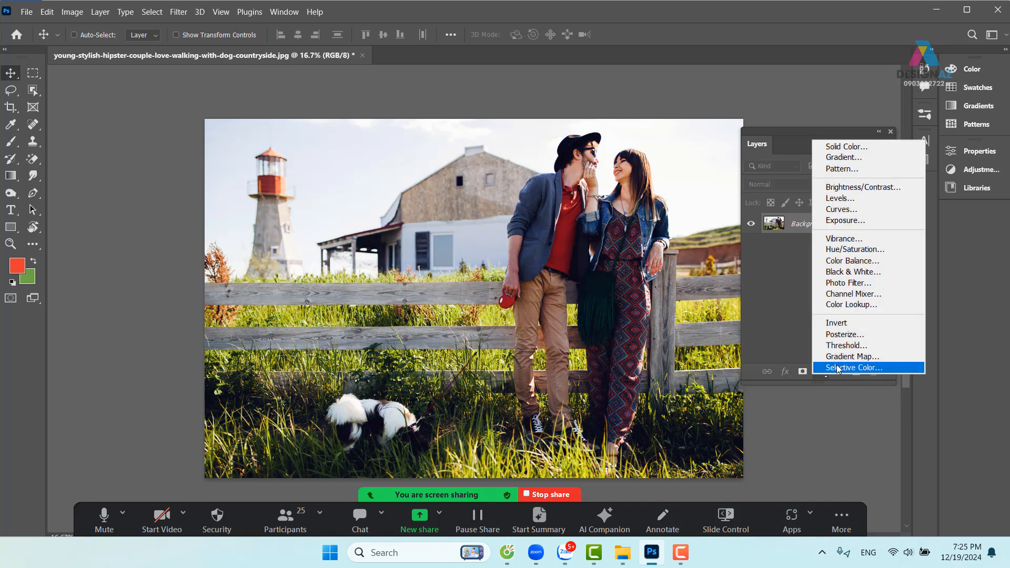
{"action": "left_click", "coordinate": [843, 357]}
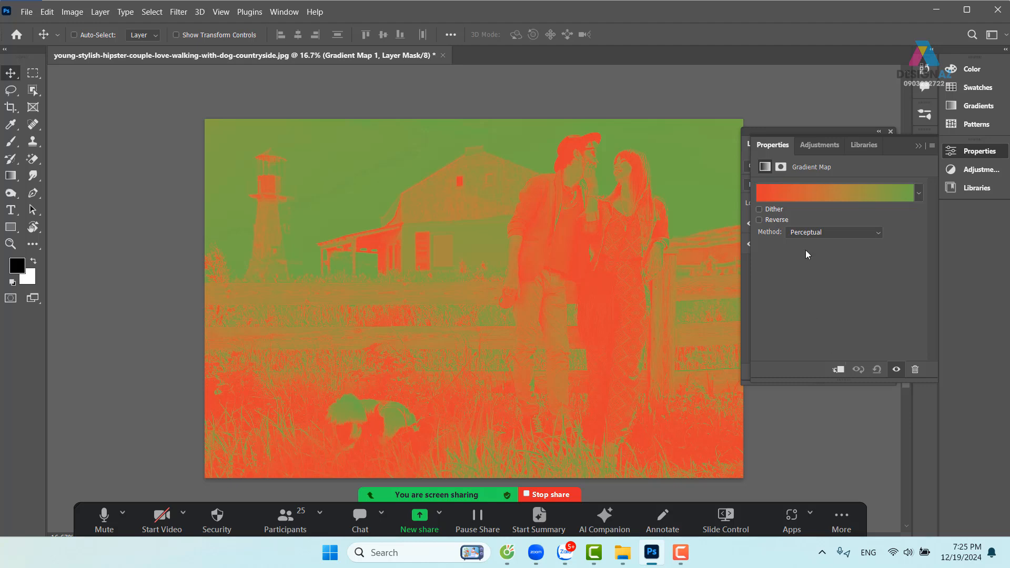
Step: Apply the black-to-white Foreground to Background preset from the Basics group to the new gradient map
{"action": "left_click", "coordinate": [839, 196]}
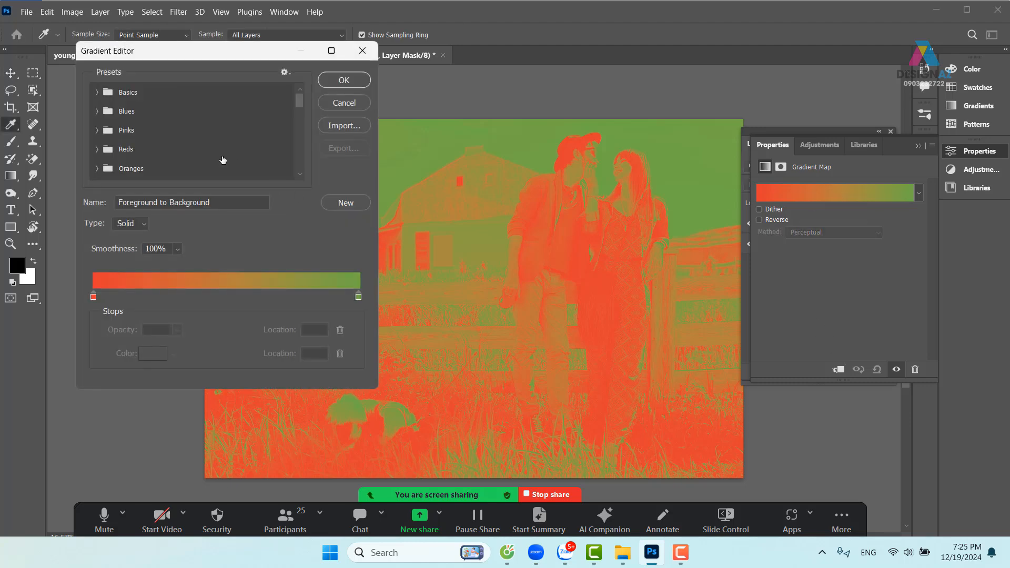
{"action": "left_click", "coordinate": [98, 93]}
{"action": "left_click", "coordinate": [116, 113]}
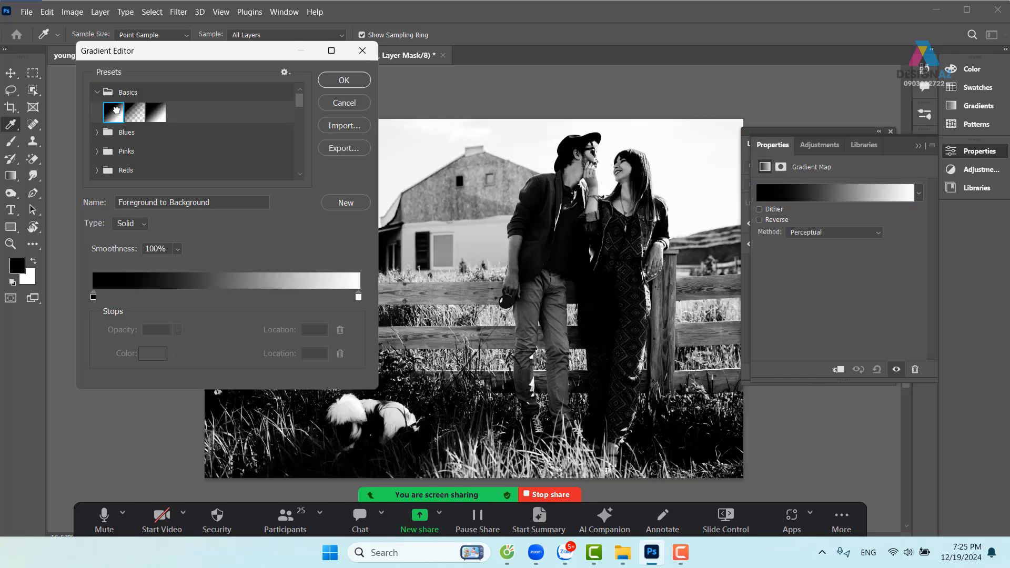
Step: Add a middle color stop at location 48, recolor it to a muted brown for a sepia tone, and apply the gradient
{"action": "left_click", "coordinate": [220, 297]}
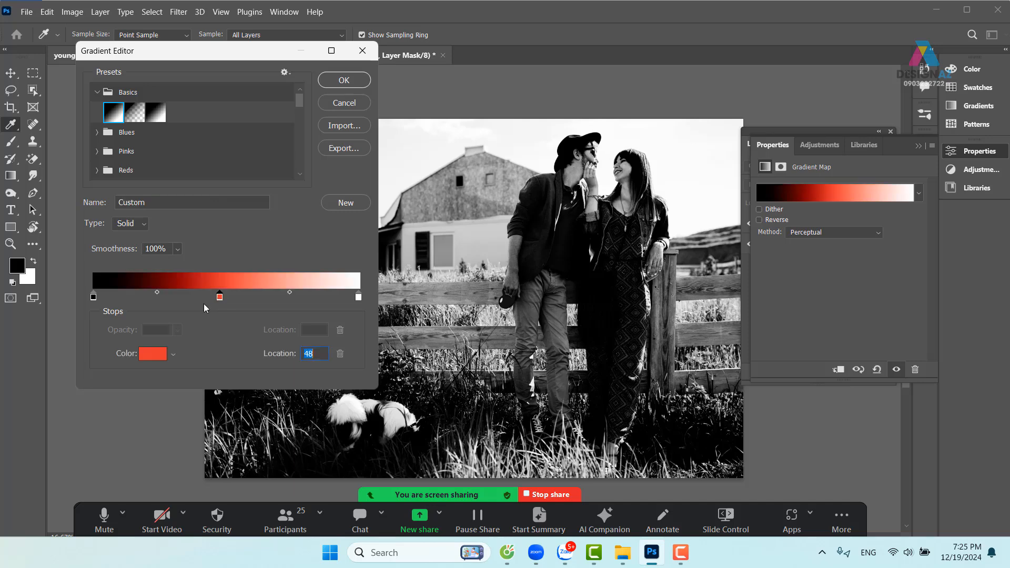
{"action": "left_click", "coordinate": [153, 354]}
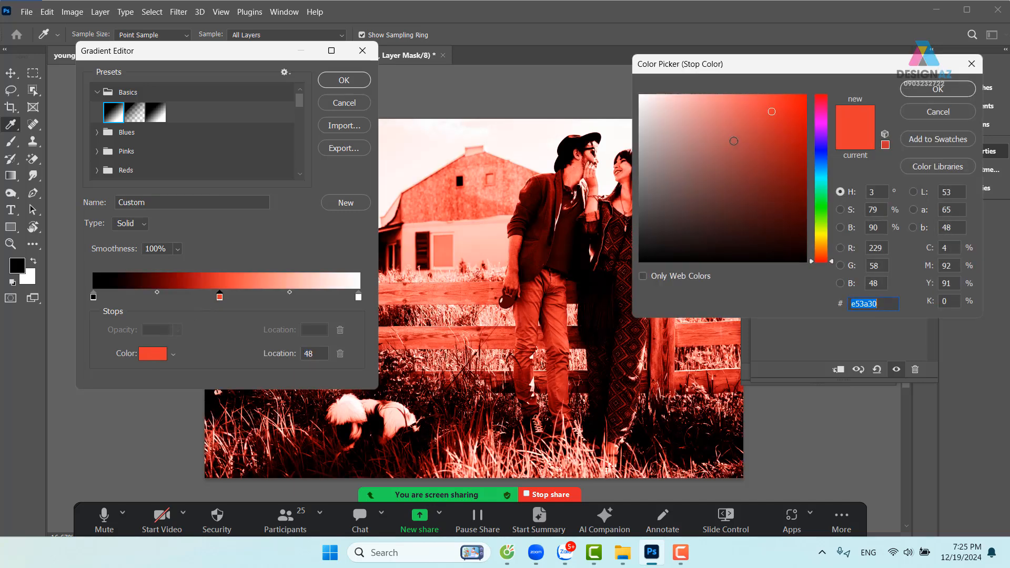
{"action": "mouse_move", "coordinate": [821, 254]}
{"action": "left_mouse_down"}
{"action": "mouse_move", "coordinate": [823, 242]}
{"action": "mouse_move", "coordinate": [822, 252]}
{"action": "left_mouse_up"}
{"action": "left_click", "coordinate": [734, 160]}
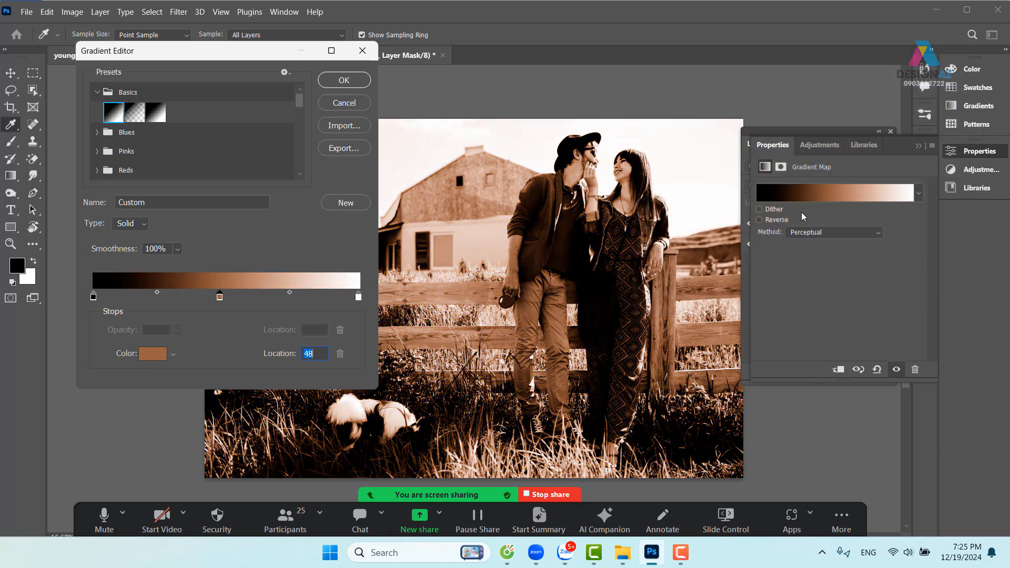
{"action": "left_click", "coordinate": [938, 91]}
{"action": "left_click", "coordinate": [359, 298]}
{"action": "left_click", "coordinate": [359, 86]}
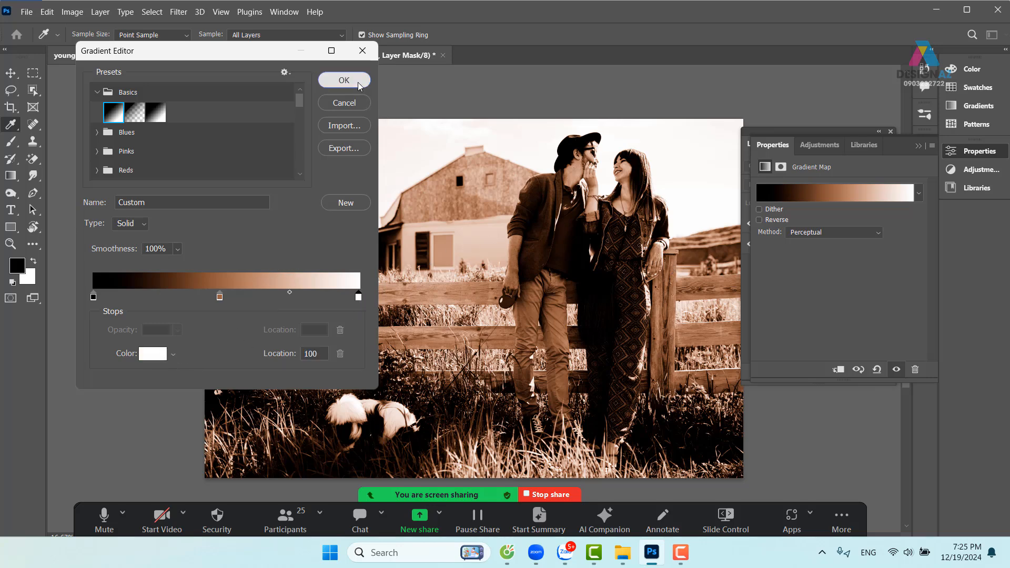
{"action": "left_click", "coordinate": [920, 147]}
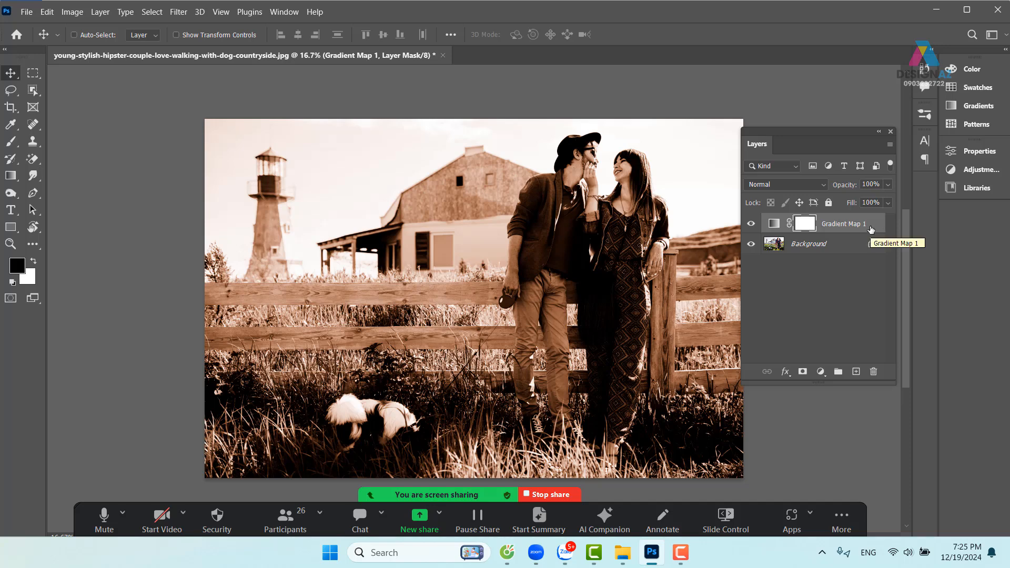
{"action": "left_click", "coordinate": [799, 186]}
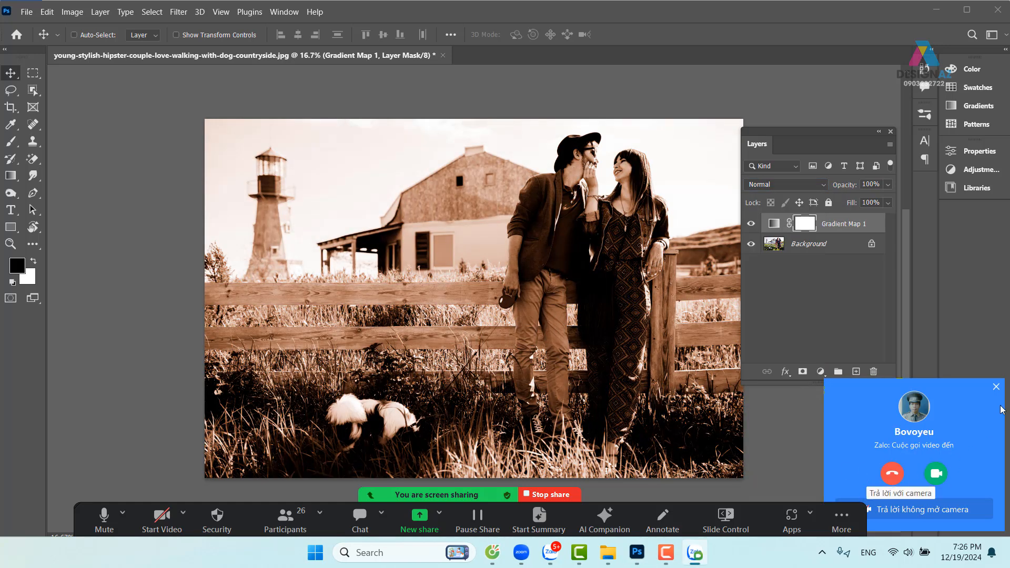
Step: Dismiss the incoming call pop-up, switch to Zalo to check its notification settings, and return to the photo
{"action": "left_click", "coordinate": [996, 387]}
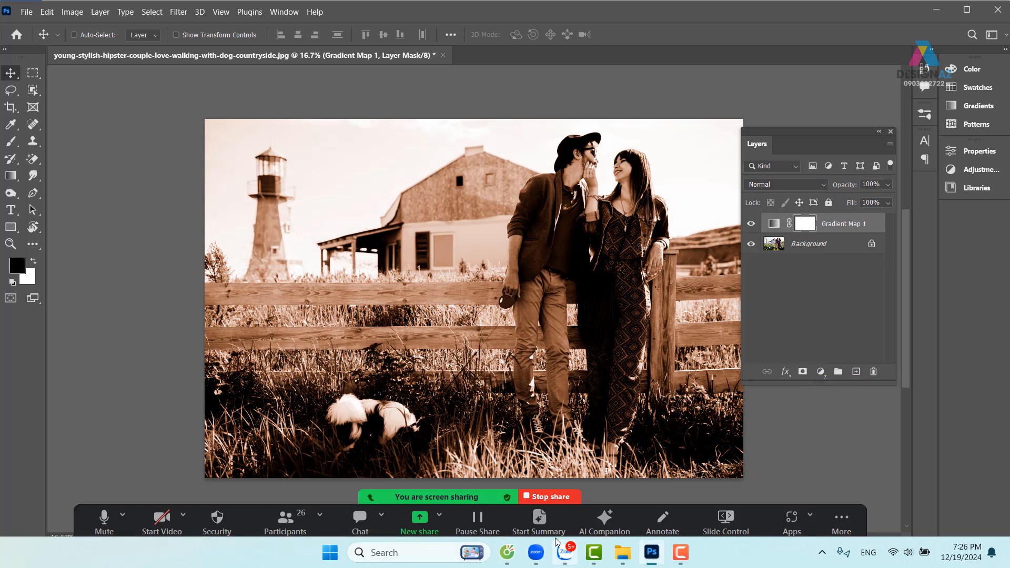
{"action": "left_click", "coordinate": [564, 551]}
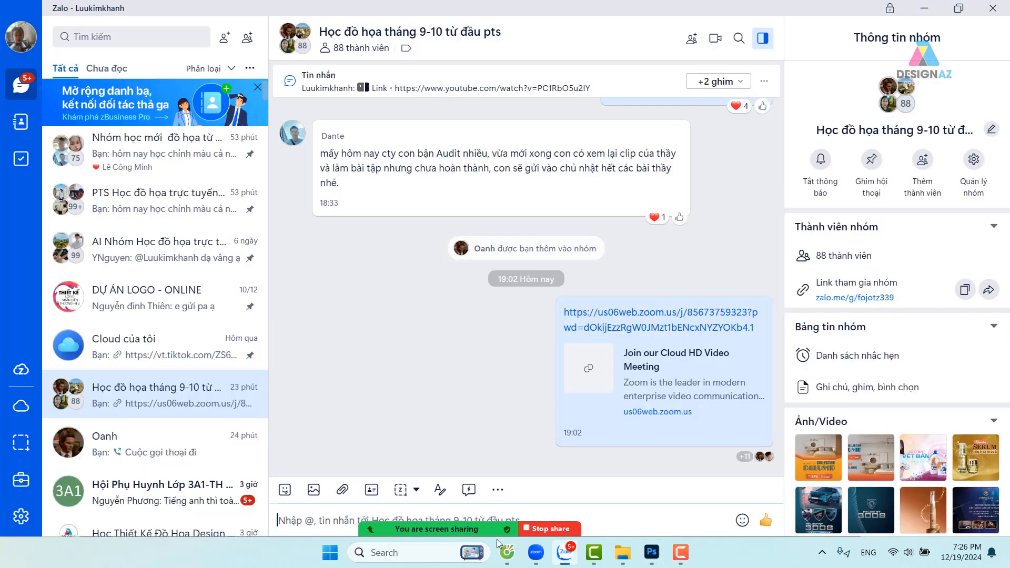
{"action": "left_click", "coordinate": [23, 517]}
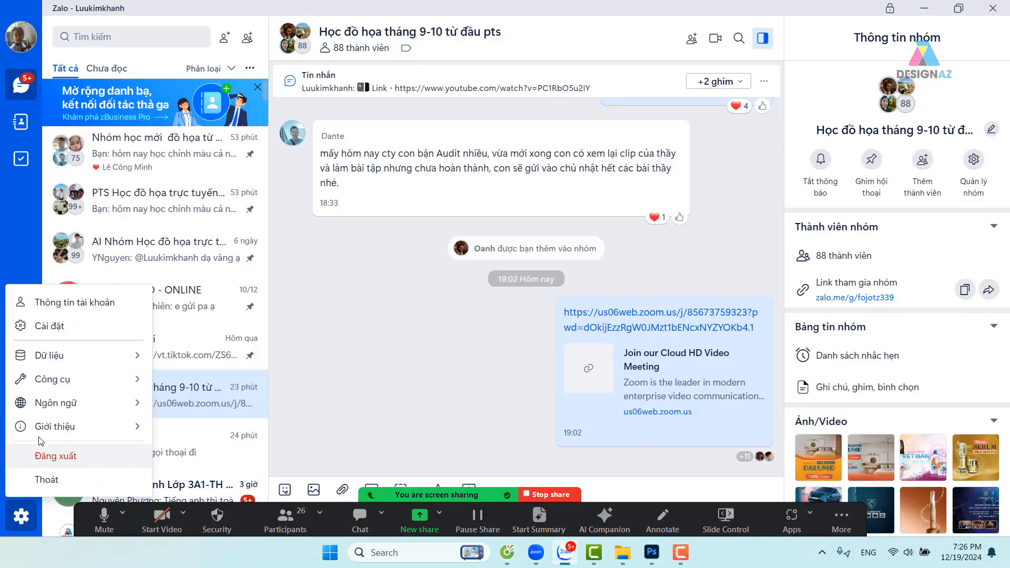
{"action": "left_click", "coordinate": [61, 329]}
{"action": "left_click", "coordinate": [319, 216]}
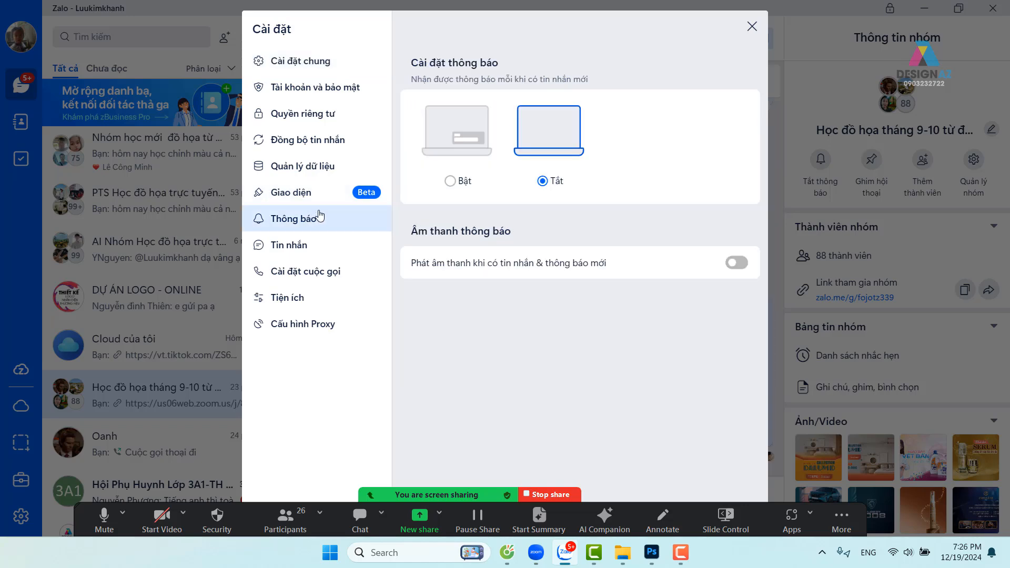
{"action": "left_click", "coordinate": [753, 27]}
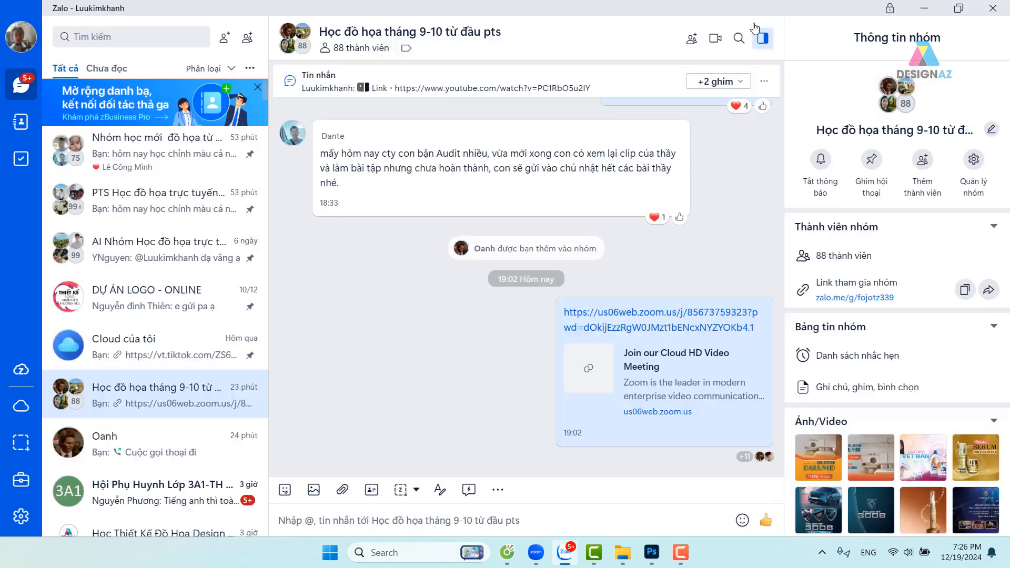
{"action": "left_click", "coordinate": [924, 8]}
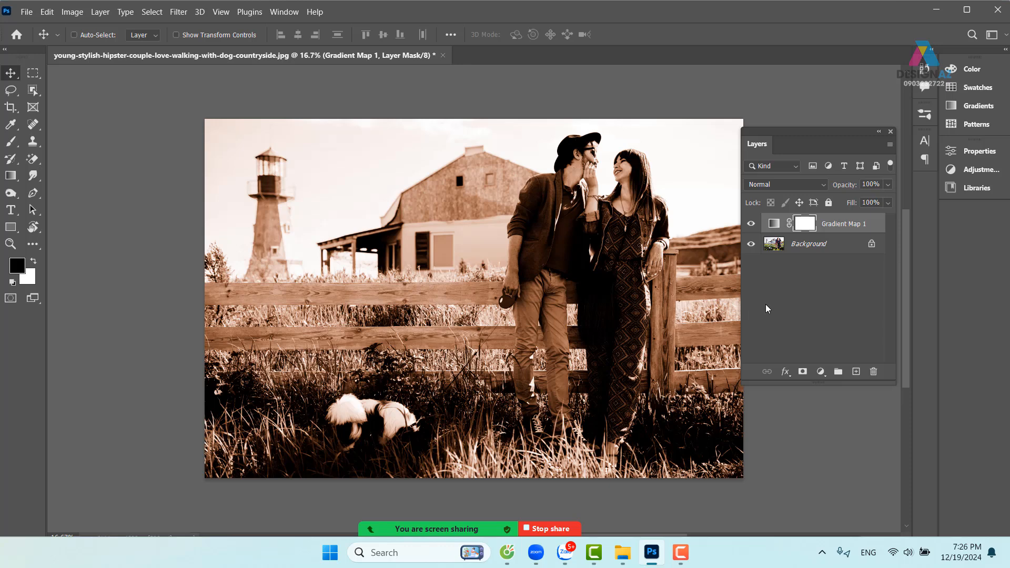
Step: Set the Gradient Map layer's blend mode to Hue and compare the photo with and without the layer
{"action": "left_click", "coordinate": [814, 188]}
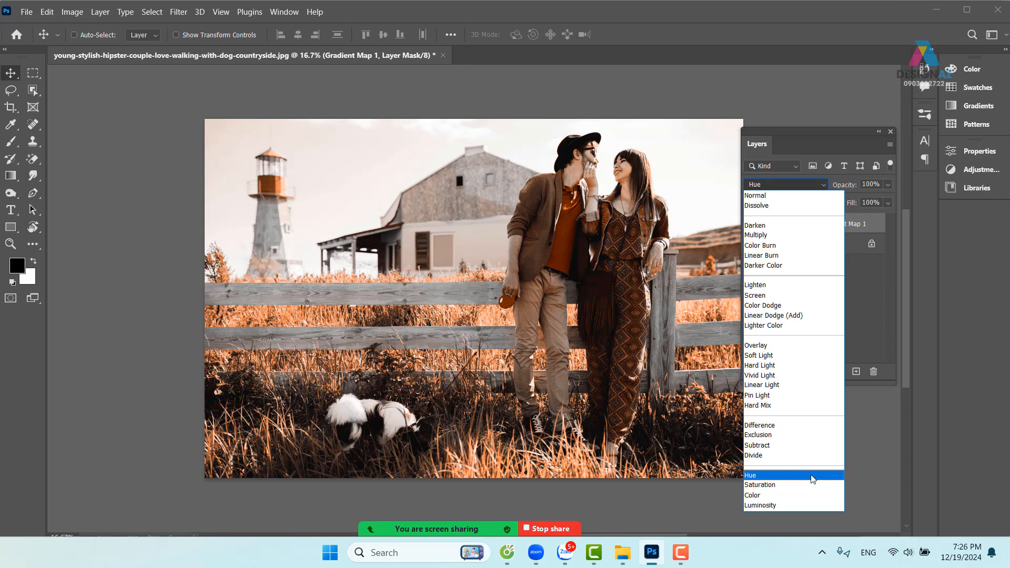
{"action": "left_click", "coordinate": [813, 479]}
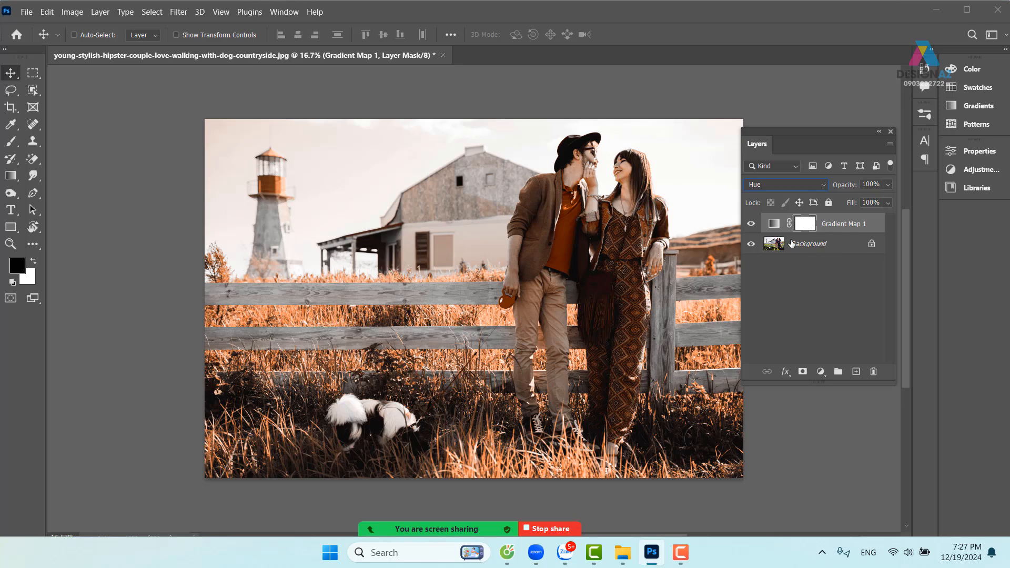
{"action": "left_click", "coordinate": [752, 223]}
{"action": "left_click", "coordinate": [751, 224]}
Step: Try a lower Fill of about 64% on the Gradient Map layer, and restore it to 100%
{"action": "left_click", "coordinate": [889, 203]}
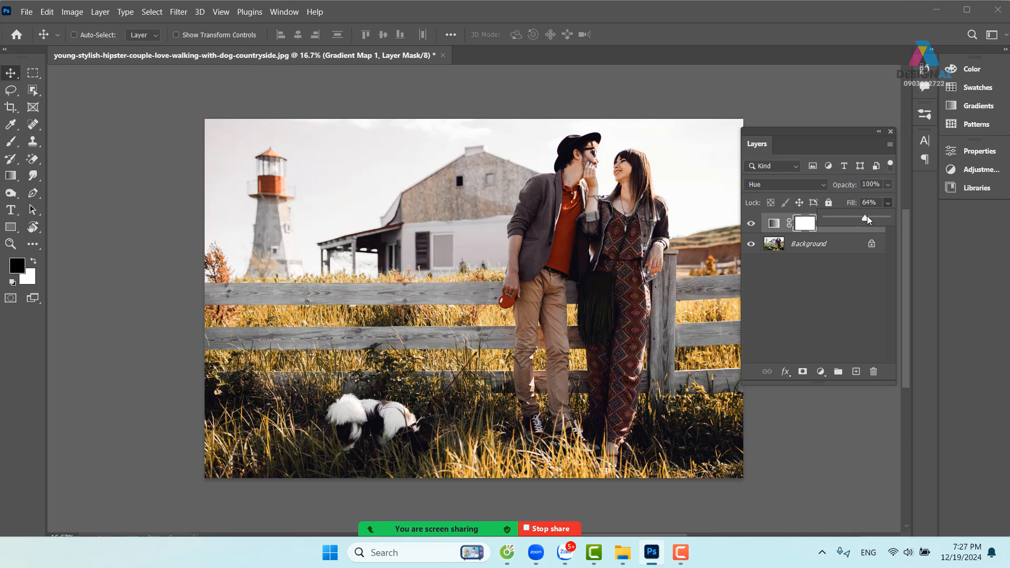
{"action": "left_click_drag", "start_coordinate": [867, 217], "coordinate": [872, 219]}
{"action": "left_click_drag", "start_coordinate": [873, 220], "coordinate": [916, 220]}
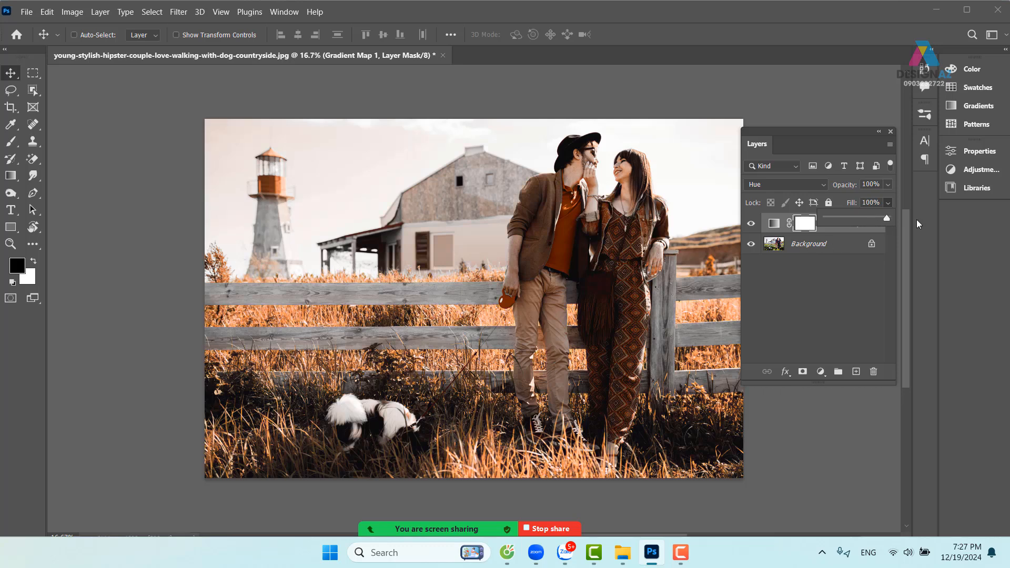
{"action": "left_click", "coordinate": [839, 279]}
{"action": "left_click", "coordinate": [862, 226]}
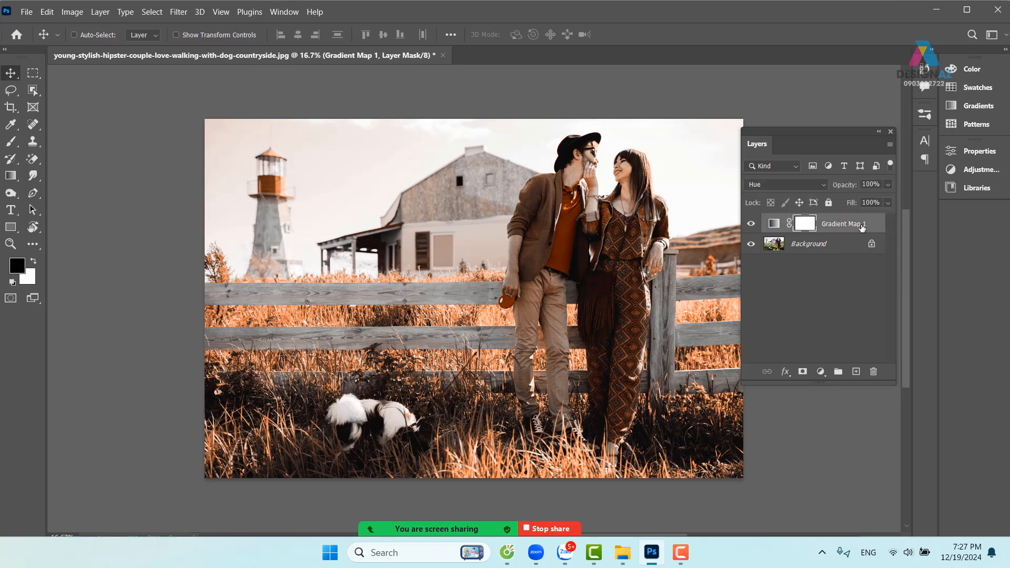
{"action": "right_click", "coordinate": [862, 226]}
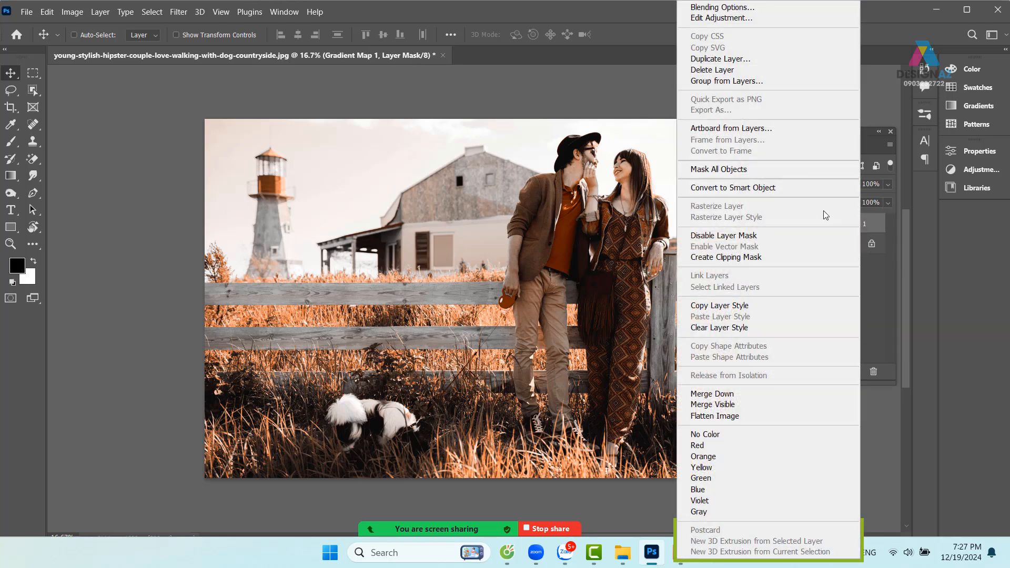
{"action": "left_click", "coordinate": [747, 8]}
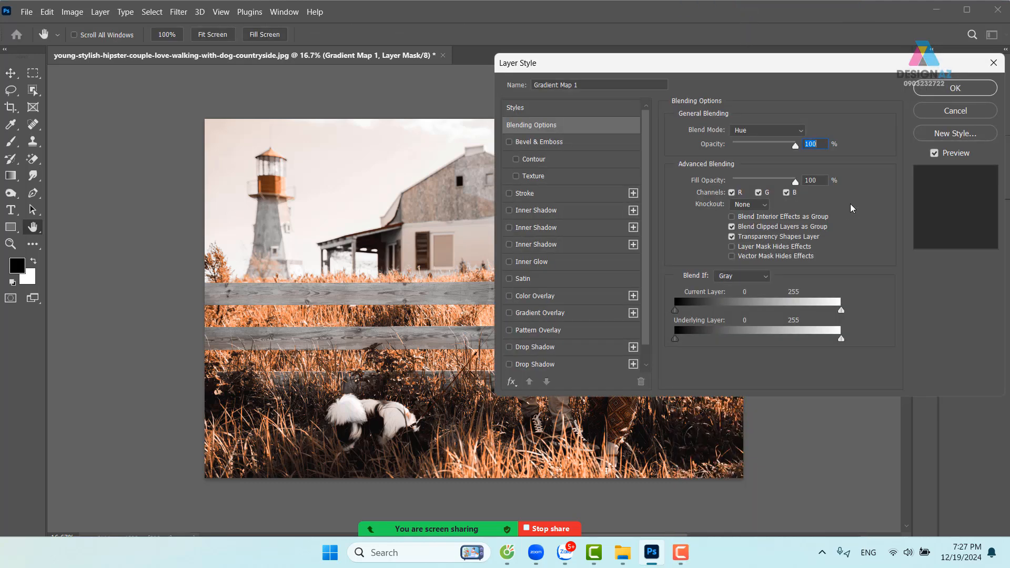
{"action": "left_click_drag", "start_coordinate": [797, 74], "coordinate": [882, 14]}
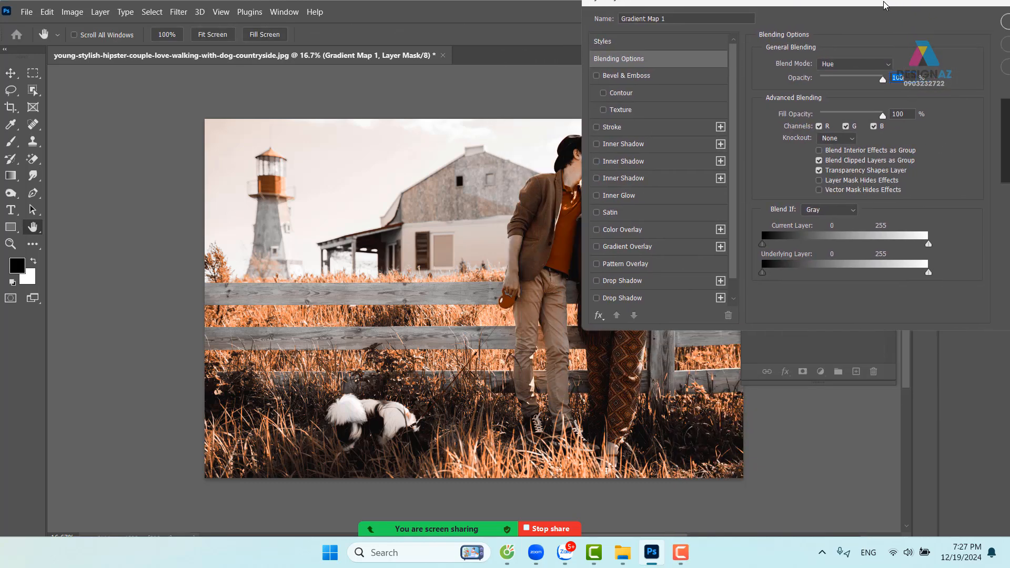
{"action": "left_click_drag", "start_coordinate": [813, 13], "coordinate": [121, 31]}
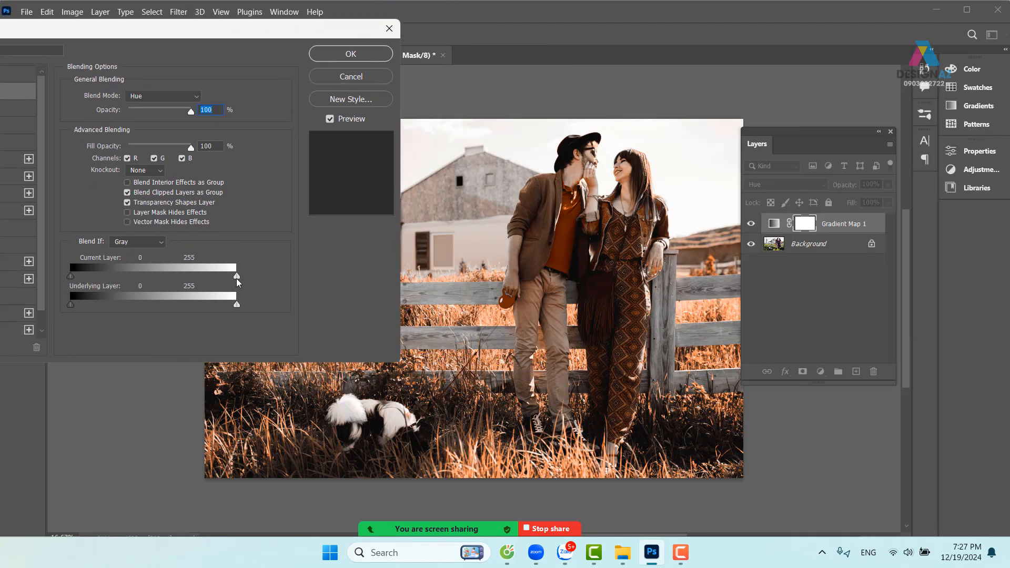
{"action": "left_click_drag", "start_coordinate": [238, 277], "coordinate": [306, 280]}
{"action": "left_click", "coordinate": [353, 80]}
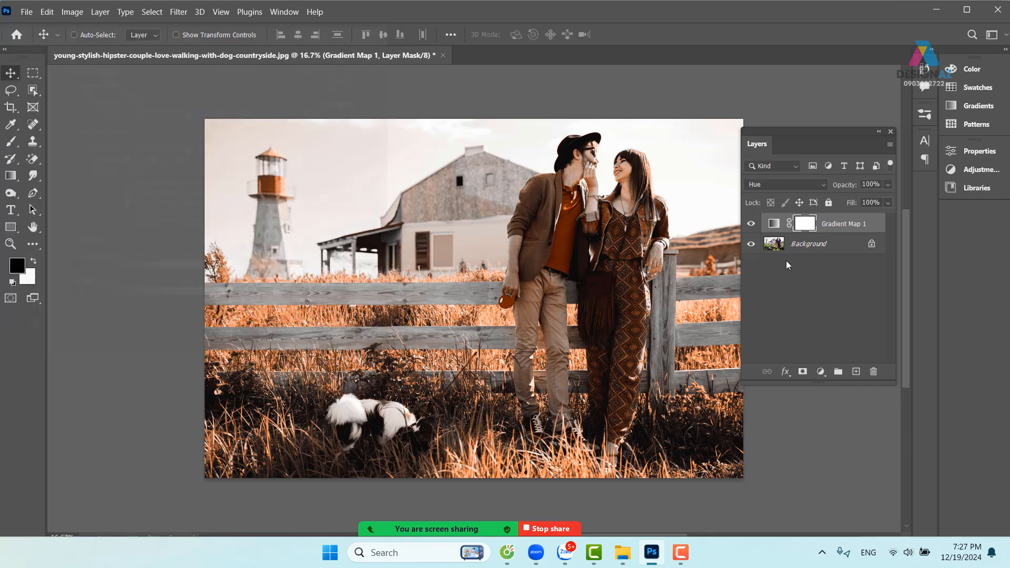
Step: In the Gradient Map layer's Blending Options, split the Current Layer white Blend If slider to 106 / 255
{"action": "left_click", "coordinate": [777, 228]}
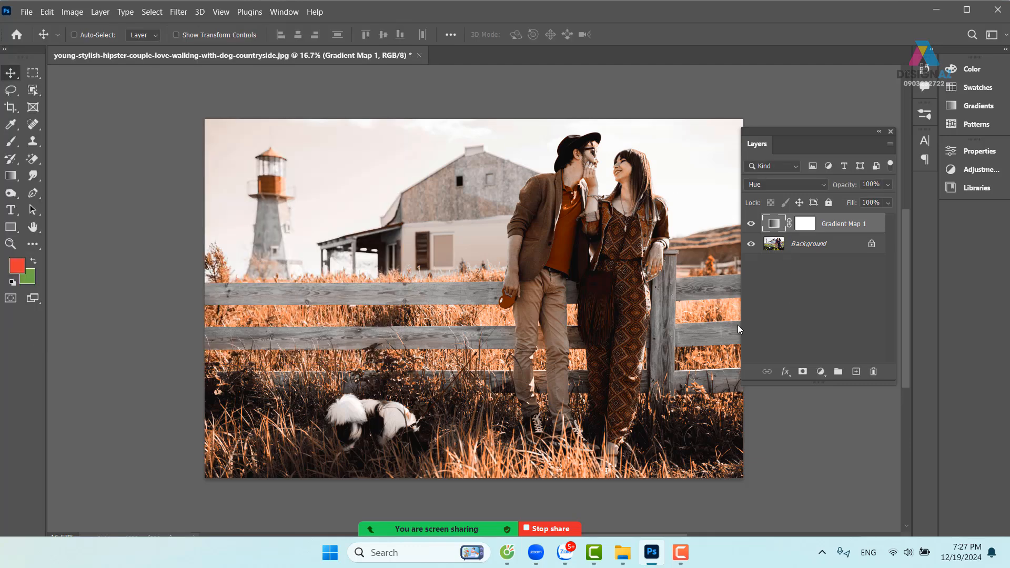
{"action": "right_click", "coordinate": [851, 225]}
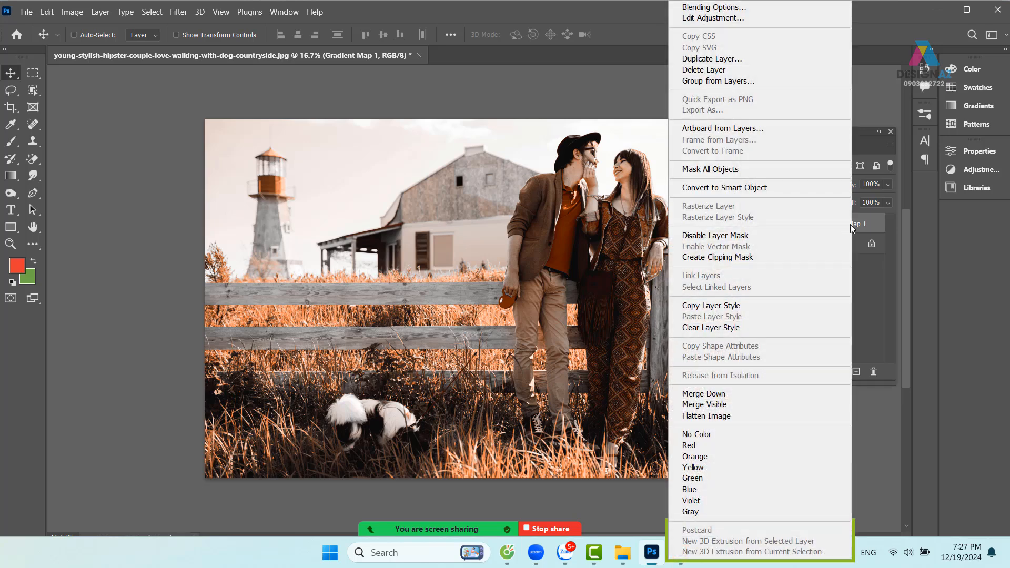
{"action": "left_click", "coordinate": [751, 8]}
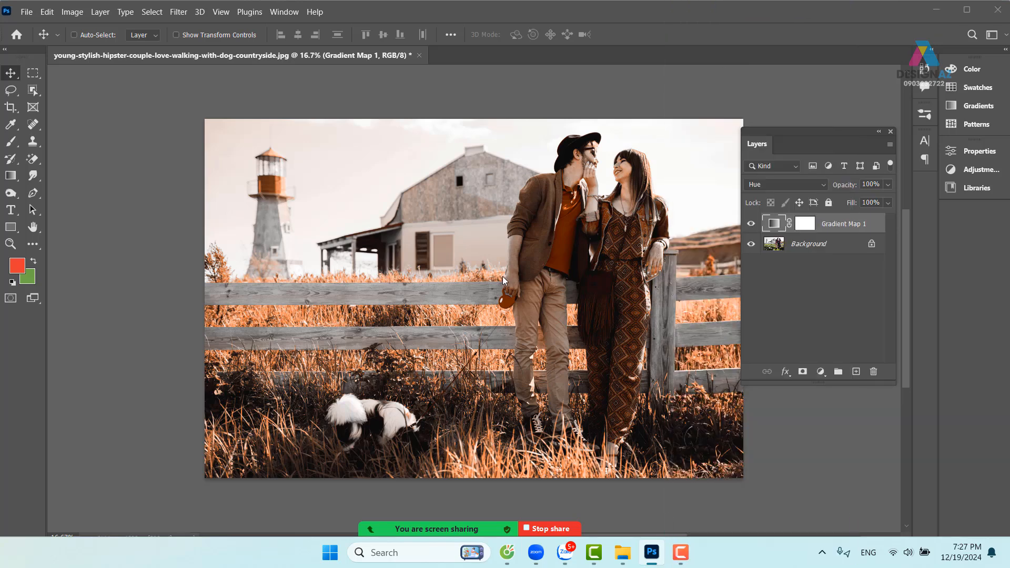
{"action": "left_click_drag", "start_coordinate": [351, 279], "coordinate": [305, 275]}
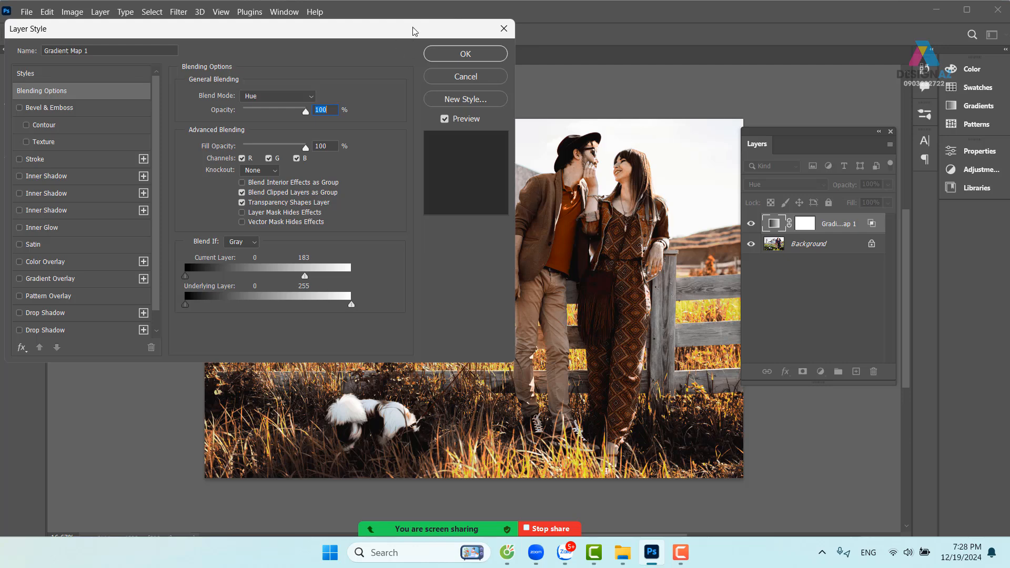
{"action": "left_click_drag", "start_coordinate": [413, 30], "coordinate": [925, 103]}
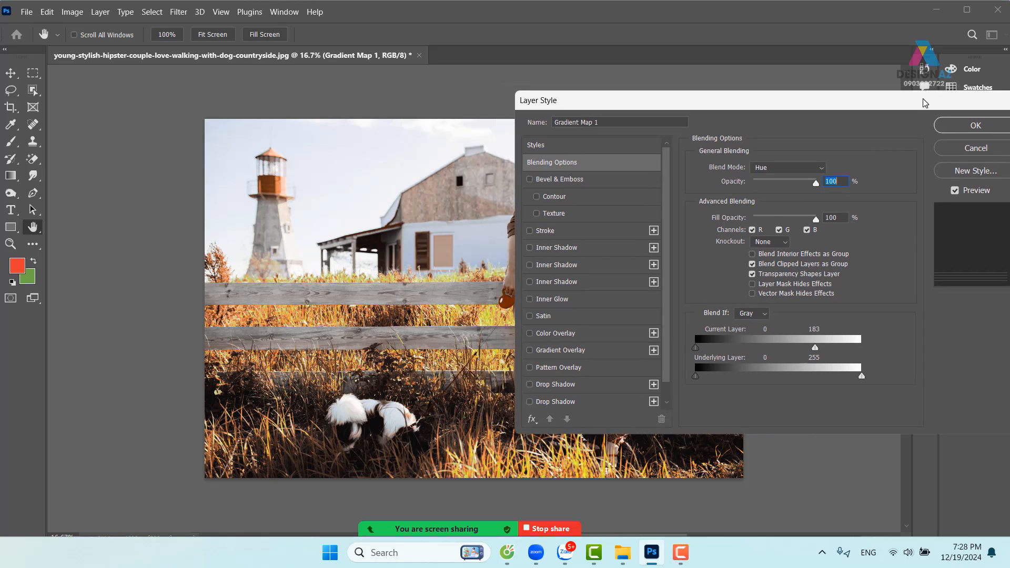
{"action": "left_click_drag", "start_coordinate": [815, 348], "coordinate": [926, 352]}
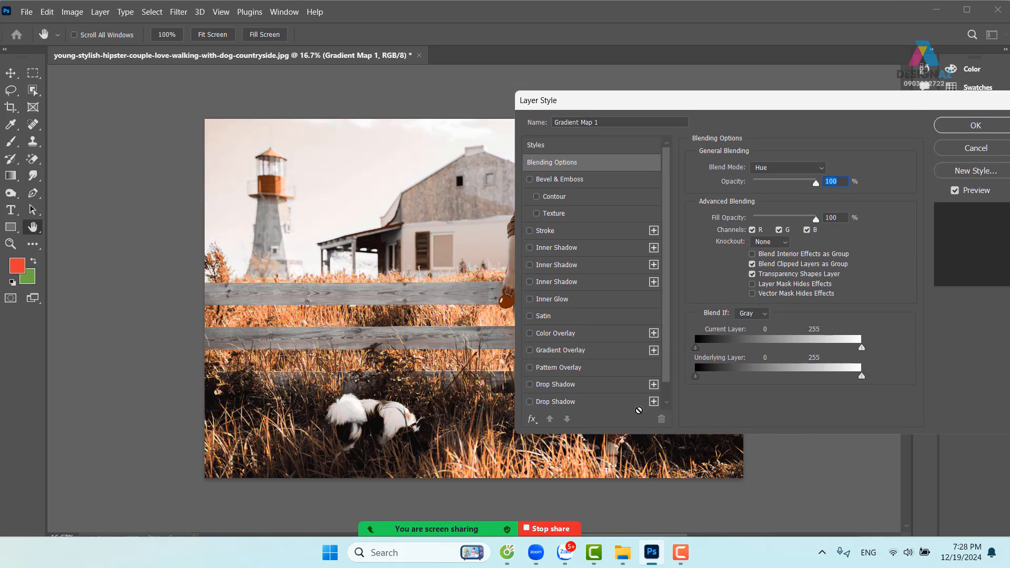
{"action": "left_click_drag", "start_coordinate": [862, 349], "coordinate": [763, 347]}
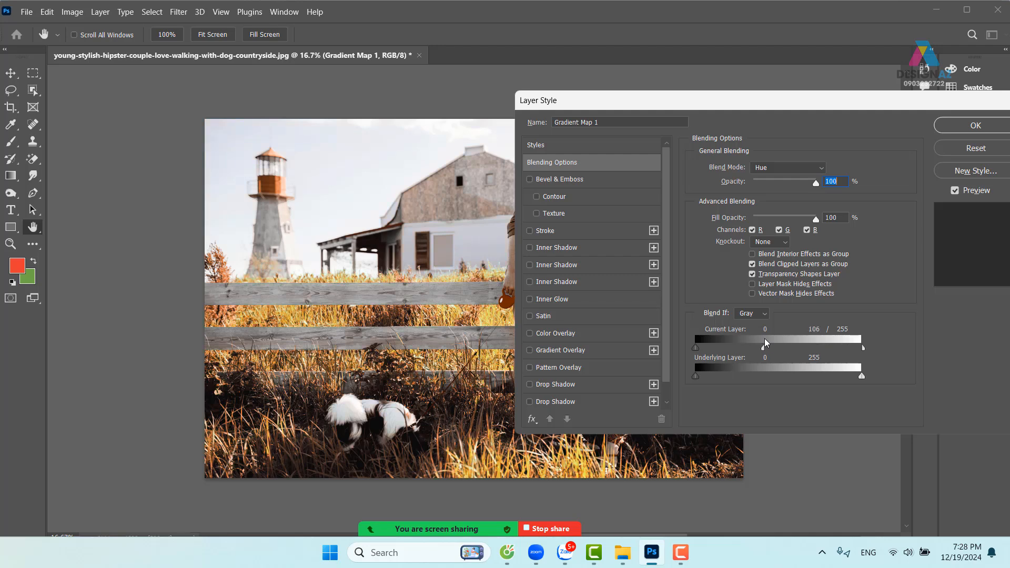
Step: Check the Blend If effect with the preview off and on, apply it, and compare the photo with and without the layer
{"action": "left_click_drag", "start_coordinate": [851, 100], "coordinate": [177, 169]}
{"action": "left_click", "coordinate": [281, 258]}
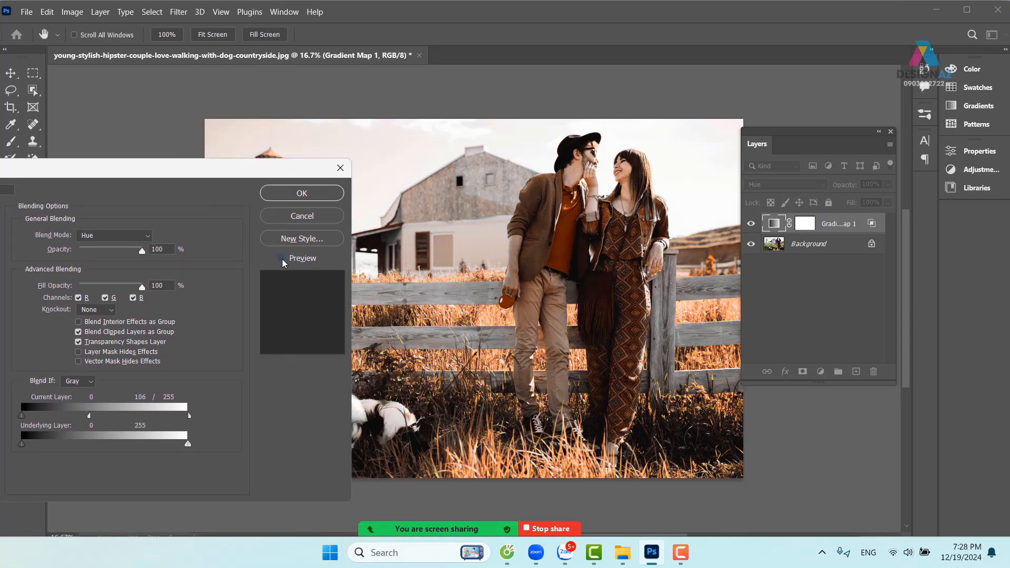
{"action": "left_click", "coordinate": [281, 258]}
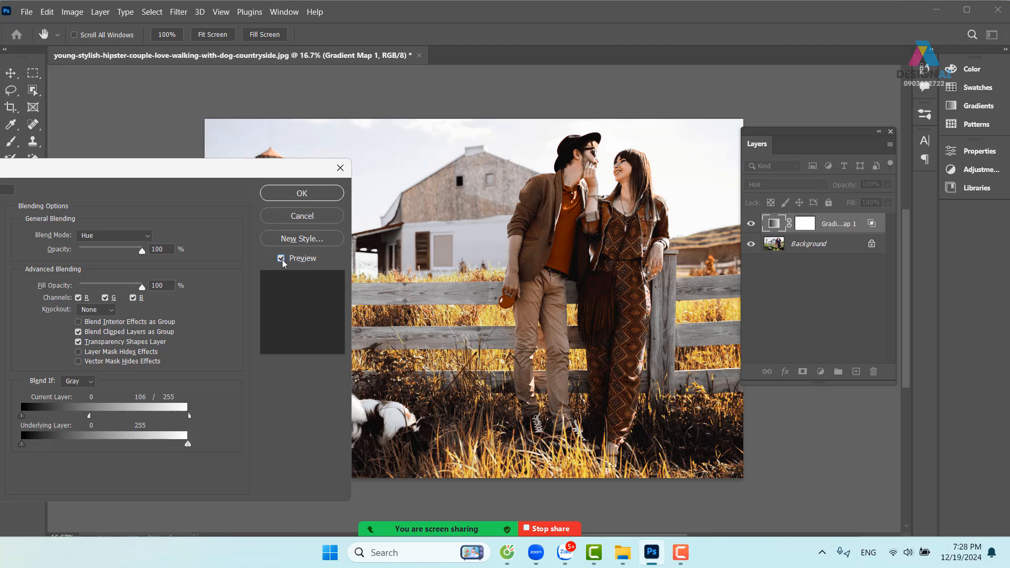
{"action": "left_click", "coordinate": [338, 194]}
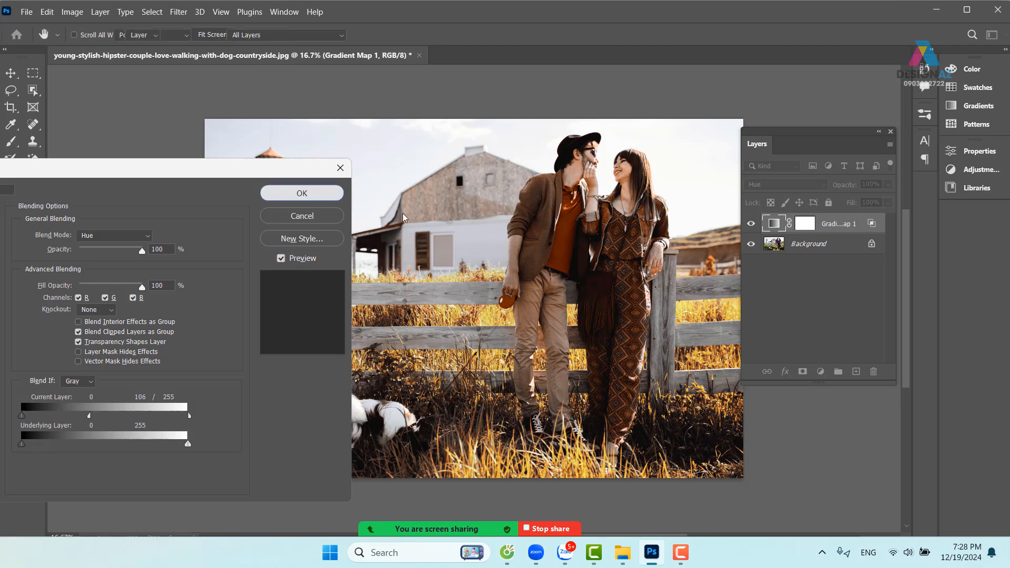
{"action": "left_click", "coordinate": [751, 224]}
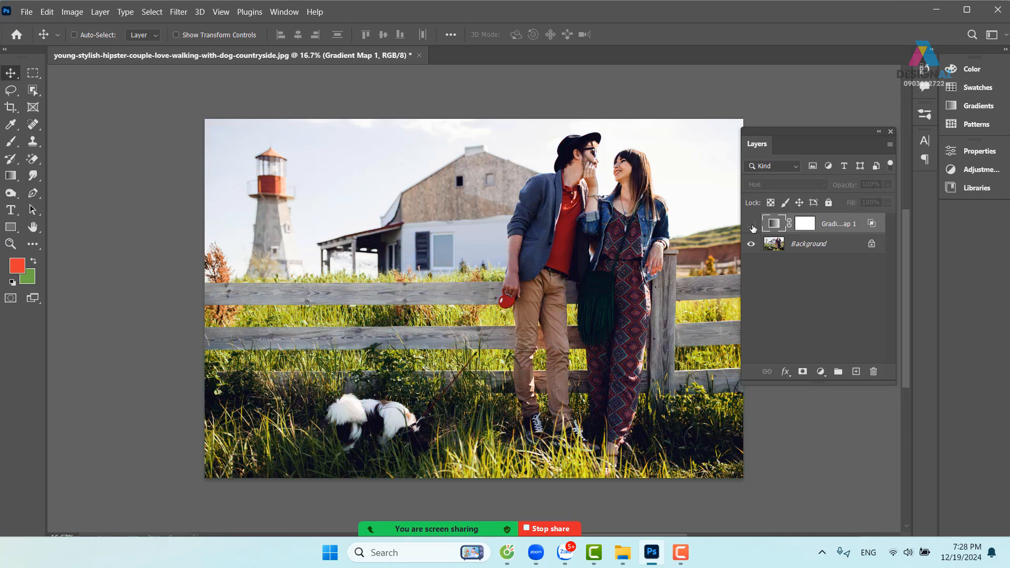
{"action": "left_click", "coordinate": [751, 225]}
{"action": "left_click", "coordinate": [752, 225]}
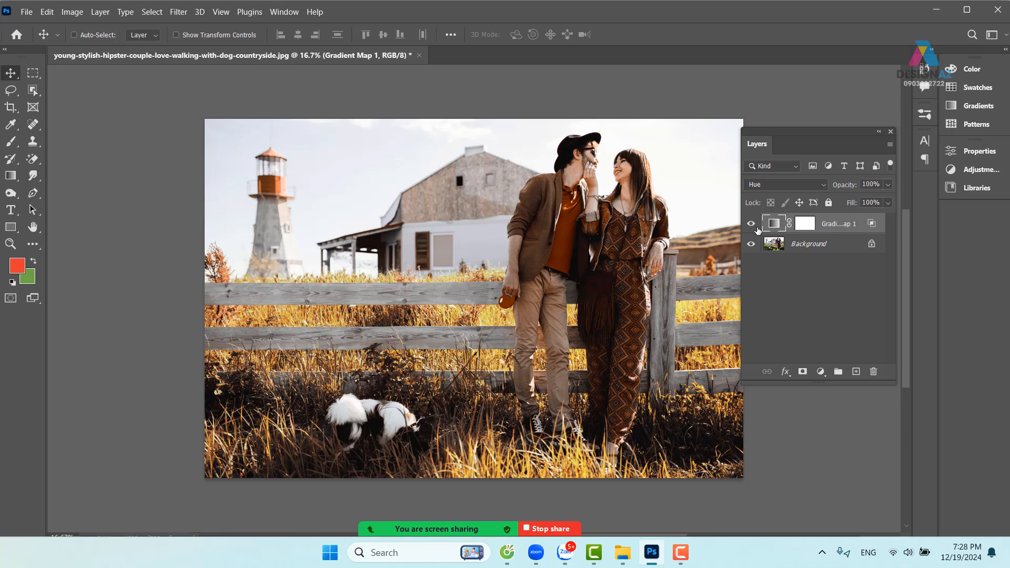
Step: Open the beautiful-woman-flower-garden image and compare it with the recolored couple photo
{"action": "key", "text": "ctrl"}
{"action": "key", "text": "ctrl+o"}
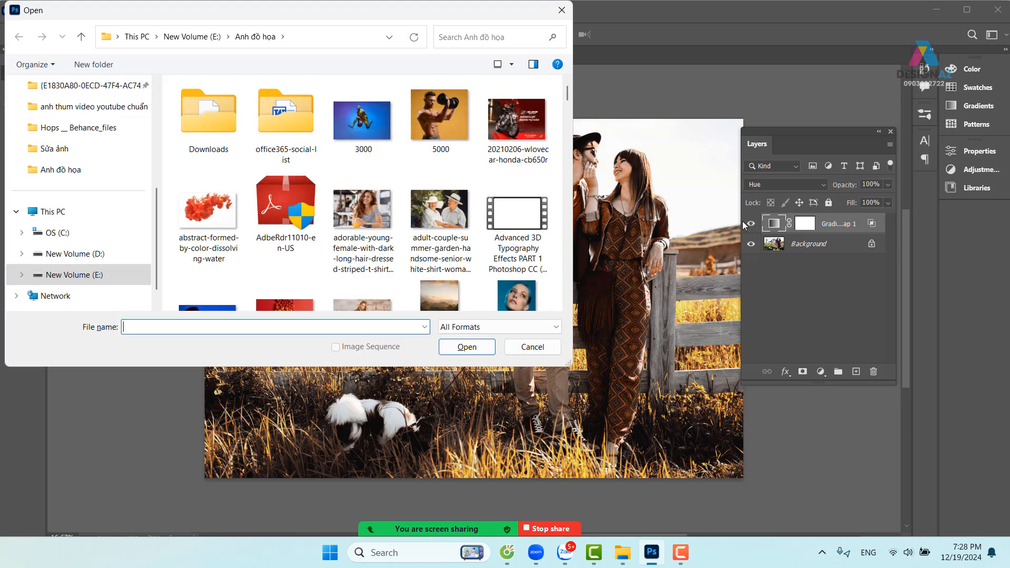
{"action": "scroll", "coordinate": [473, 236], "scroll_direction": "down", "scroll_amount": 5}
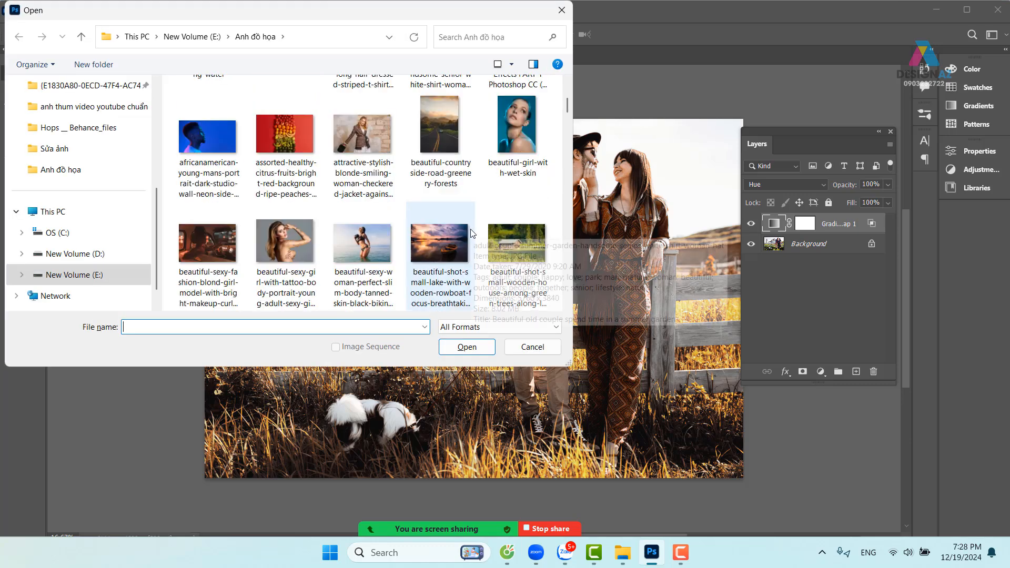
{"action": "scroll", "coordinate": [473, 233], "scroll_direction": "down", "scroll_amount": 2}
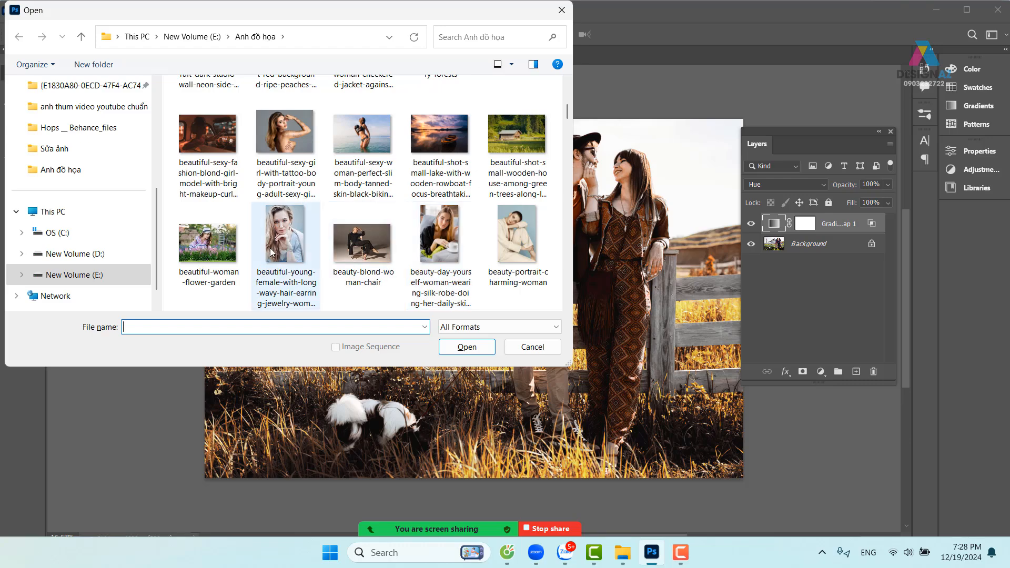
{"action": "left_click", "coordinate": [220, 240]}
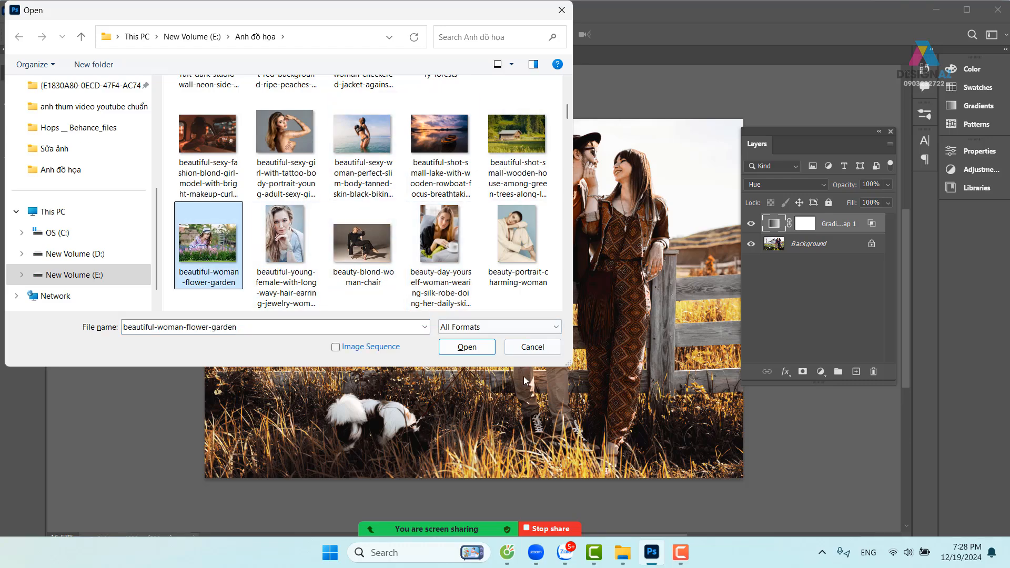
{"action": "left_click", "coordinate": [467, 347]}
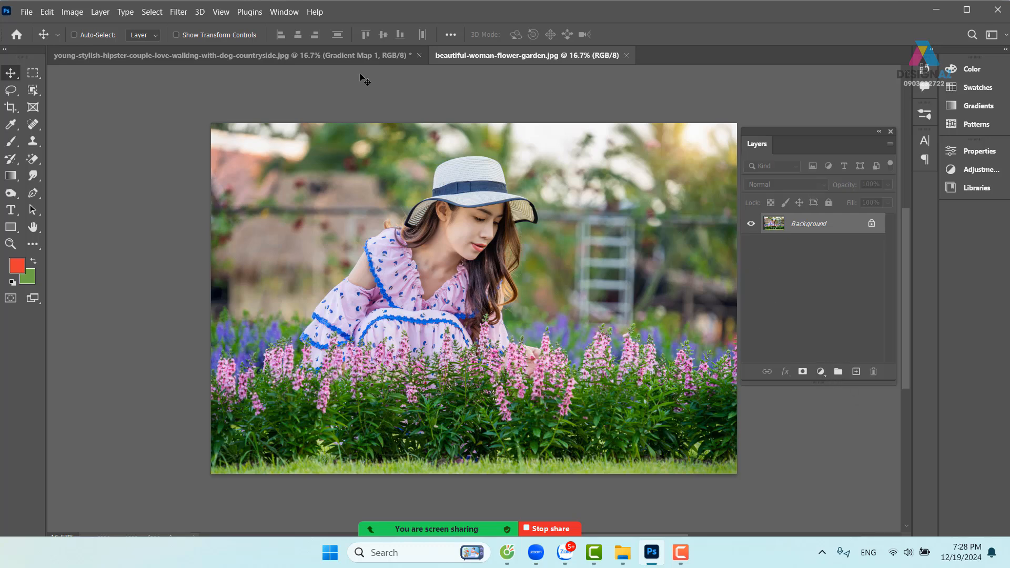
{"action": "left_click", "coordinate": [333, 57]}
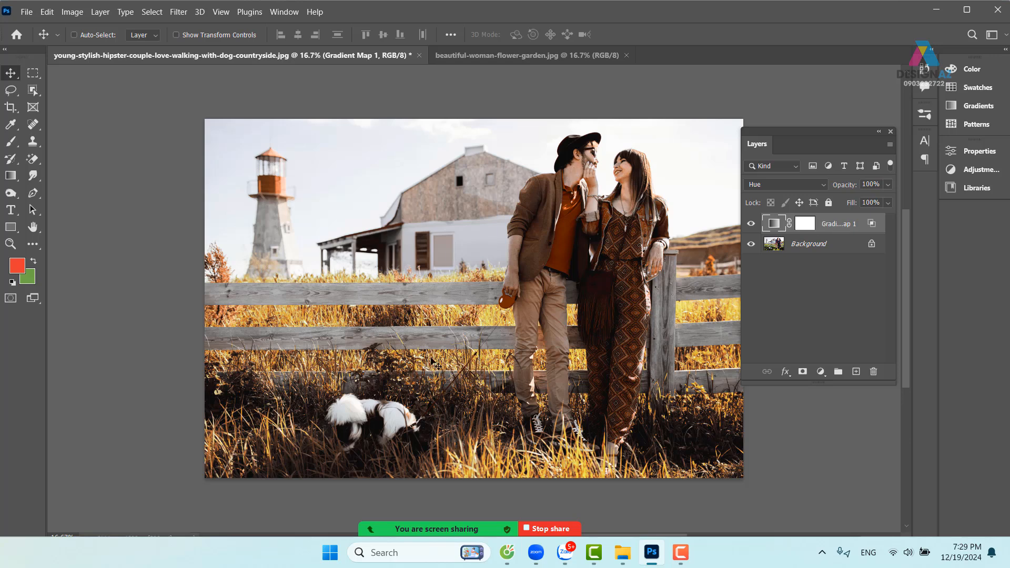
{"action": "left_click", "coordinate": [502, 55]}
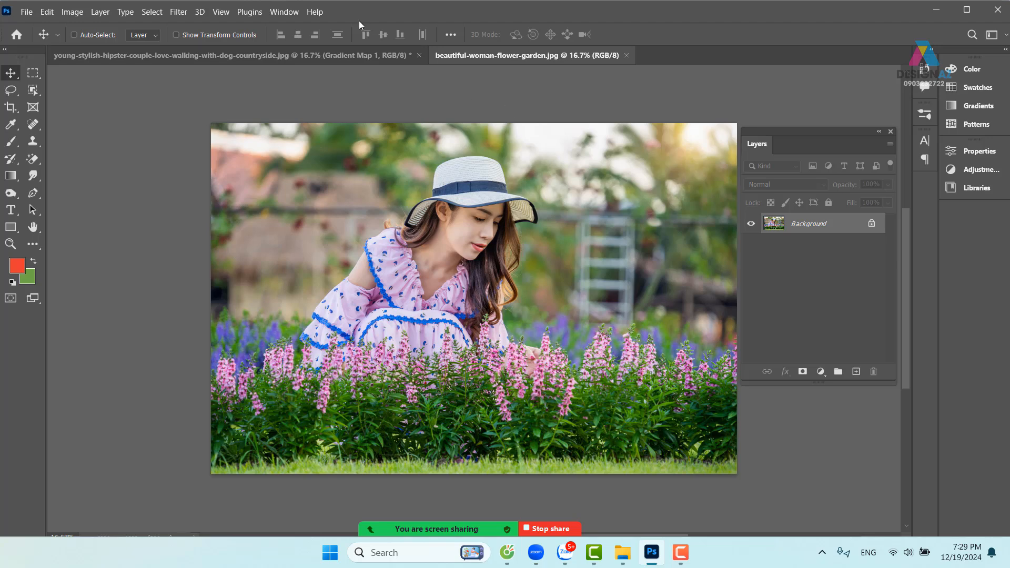
Step: Return to the couple photo, create a new layer group, and move the Gradient Map layer into it
{"action": "left_click", "coordinate": [291, 54]}
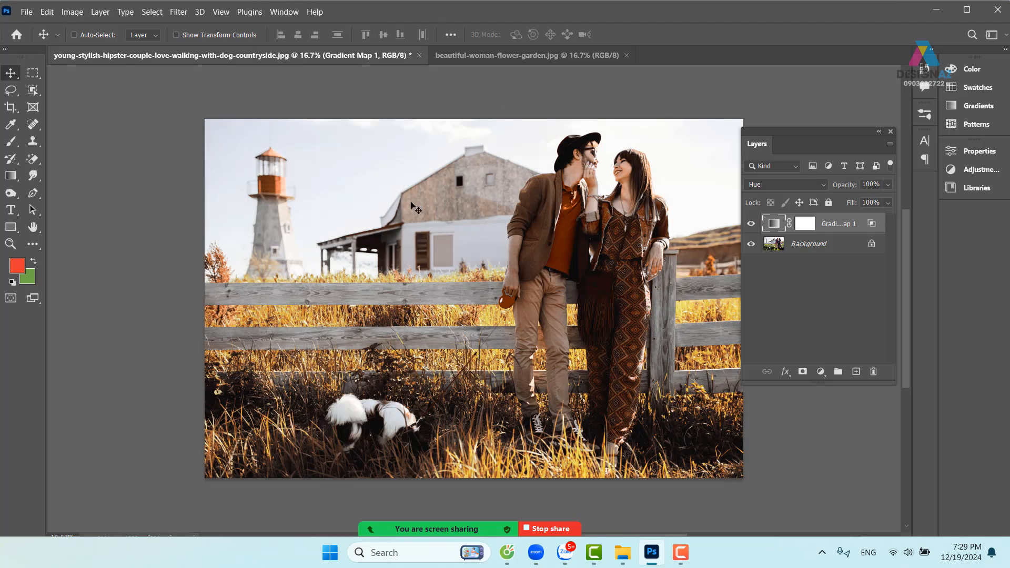
{"action": "right_click", "coordinate": [845, 231]}
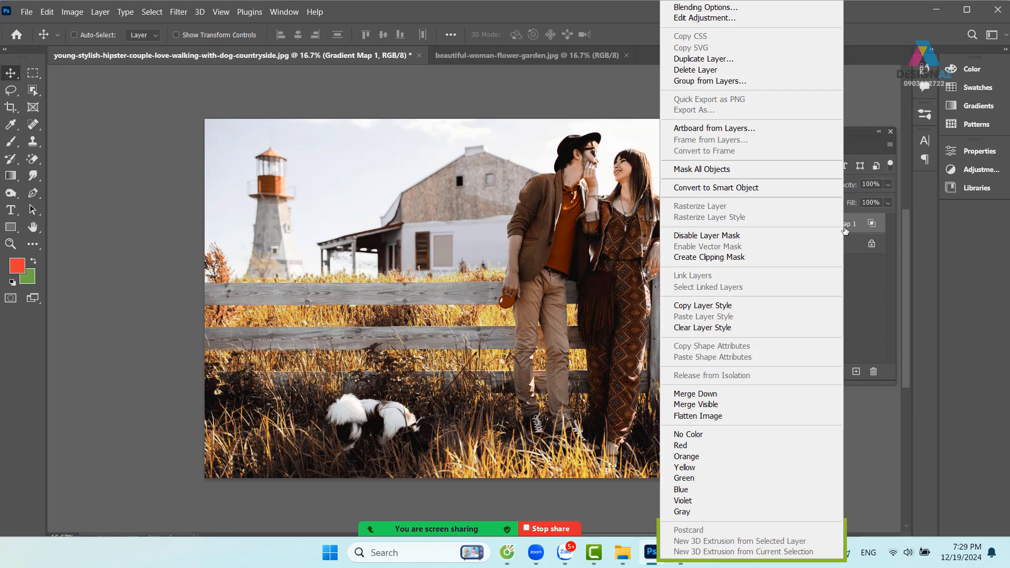
{"action": "left_click", "coordinate": [844, 228]}
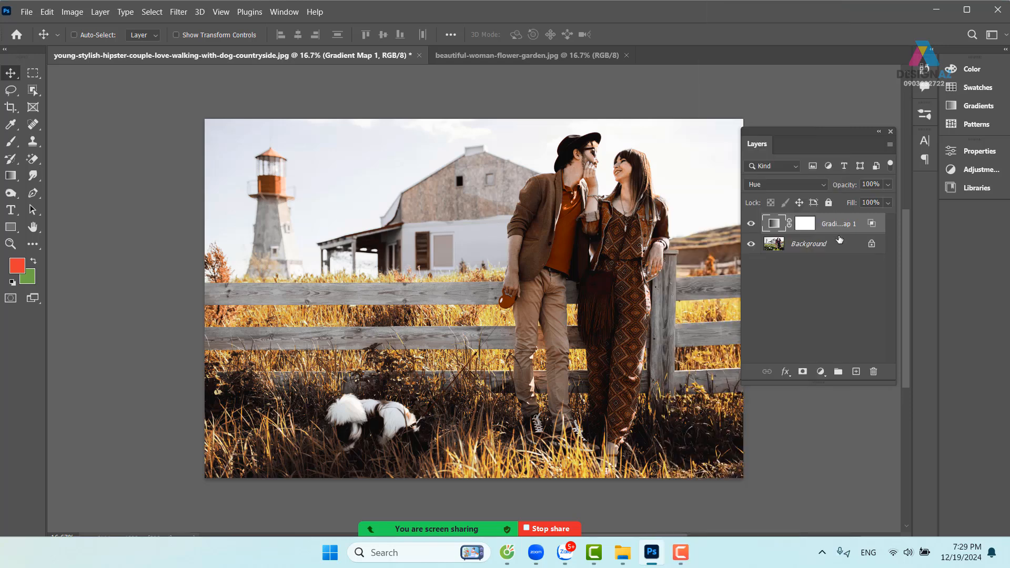
{"action": "left_click", "coordinate": [838, 371]}
{"action": "left_click", "coordinate": [767, 221]}
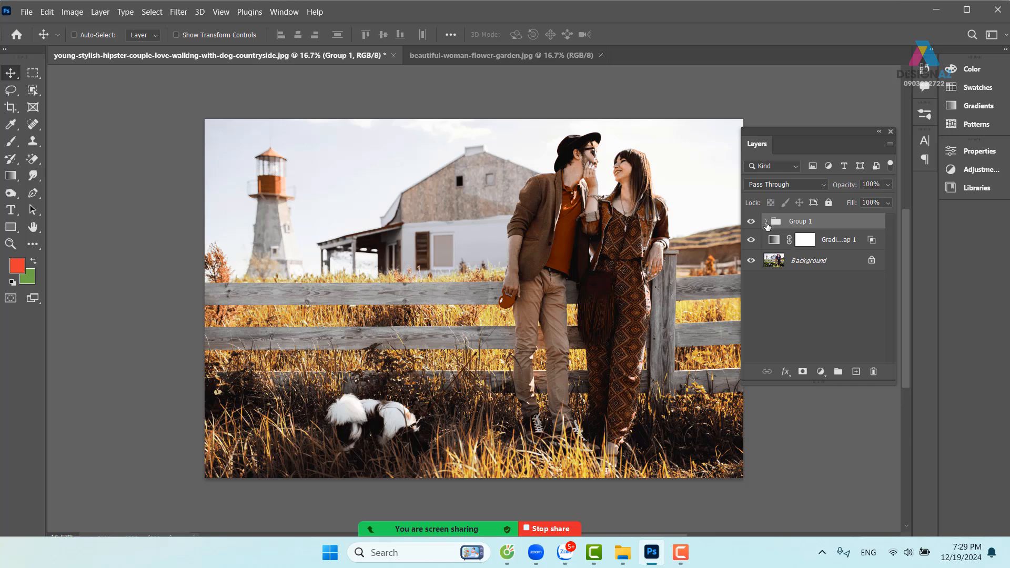
{"action": "left_click_drag", "start_coordinate": [847, 244], "coordinate": [844, 232]}
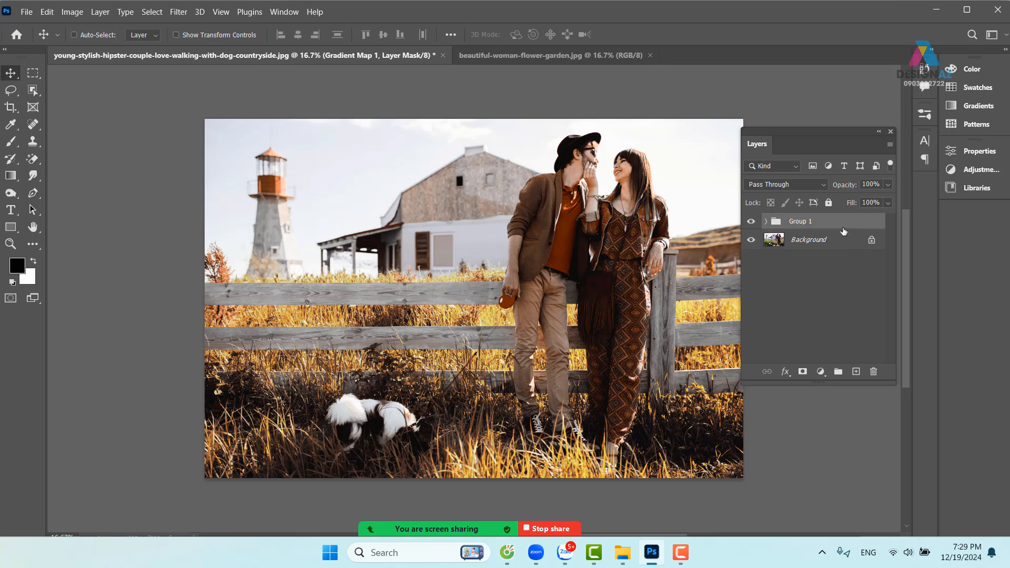
{"action": "left_click", "coordinate": [767, 221]}
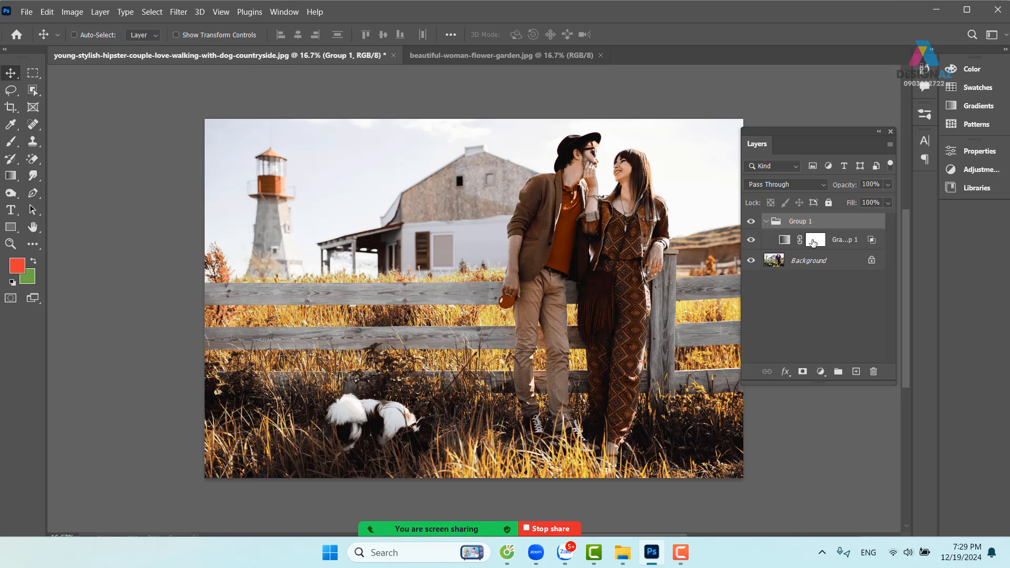
{"action": "left_click", "coordinate": [767, 223]}
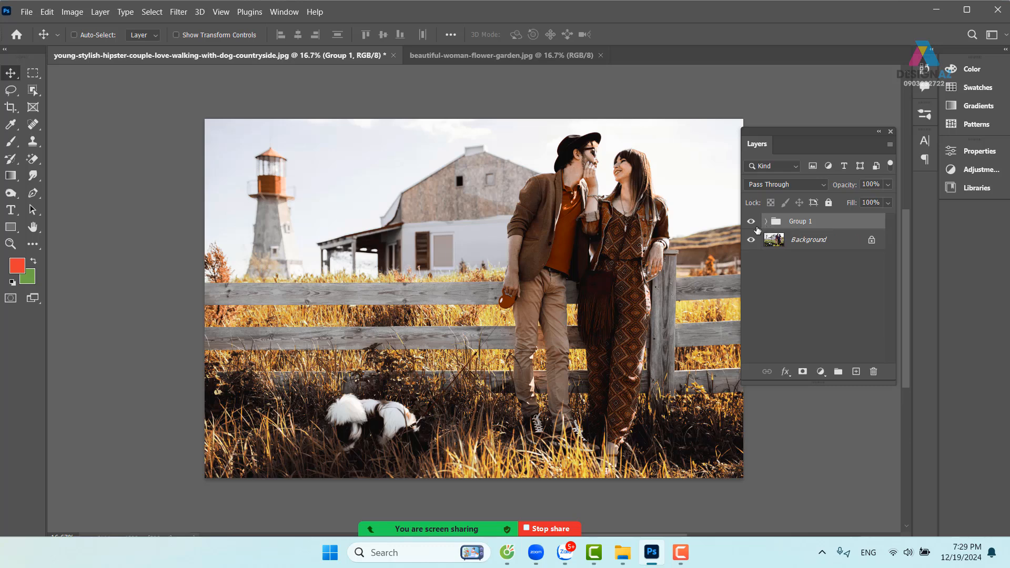
Step: Compare the couple photo with and without the group holding the Gradient Map layer
{"action": "left_click", "coordinate": [752, 221]}
{"action": "left_click", "coordinate": [752, 221]}
{"action": "left_click", "coordinate": [752, 222]}
{"action": "left_click", "coordinate": [752, 222]}
{"action": "left_click", "coordinate": [752, 222]}
{"action": "left_click", "coordinate": [752, 222]}
{"action": "left_click", "coordinate": [752, 222]}
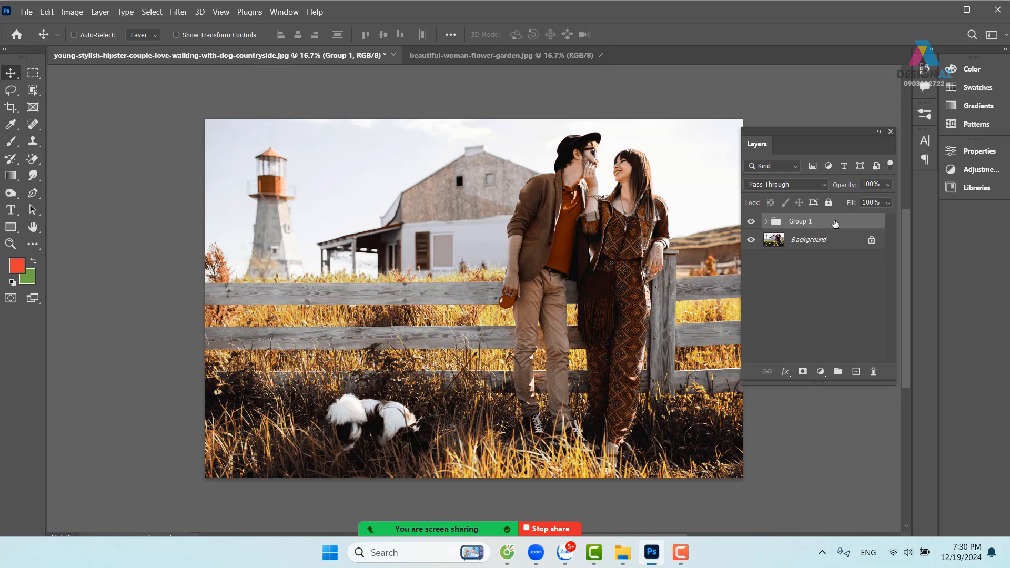
Step: Duplicate Group 1 into the beautiful-woman-flower-garden.jpg document as Group 1, and open that image
{"action": "left_click", "coordinate": [890, 145]}
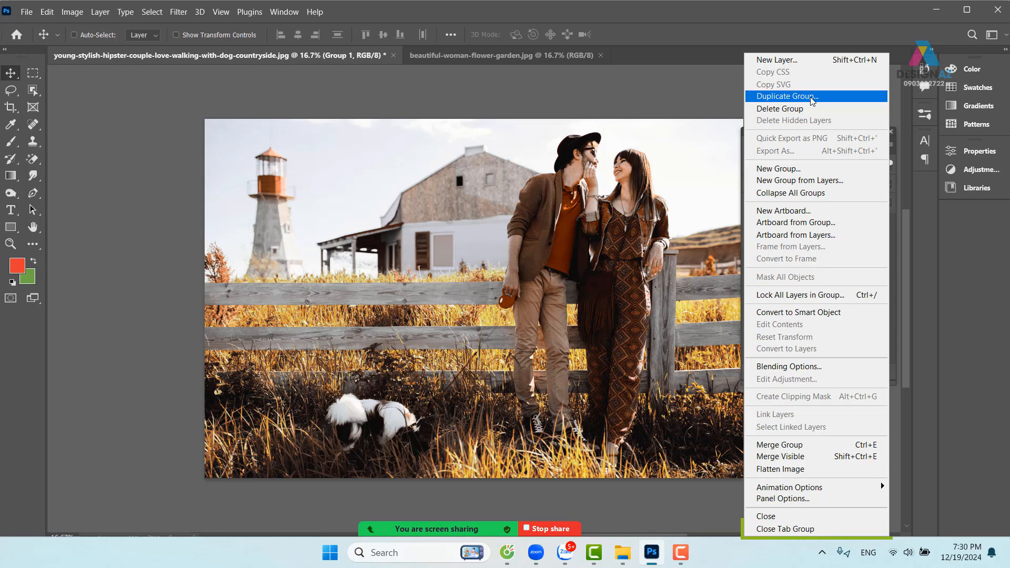
{"action": "left_click", "coordinate": [813, 99]}
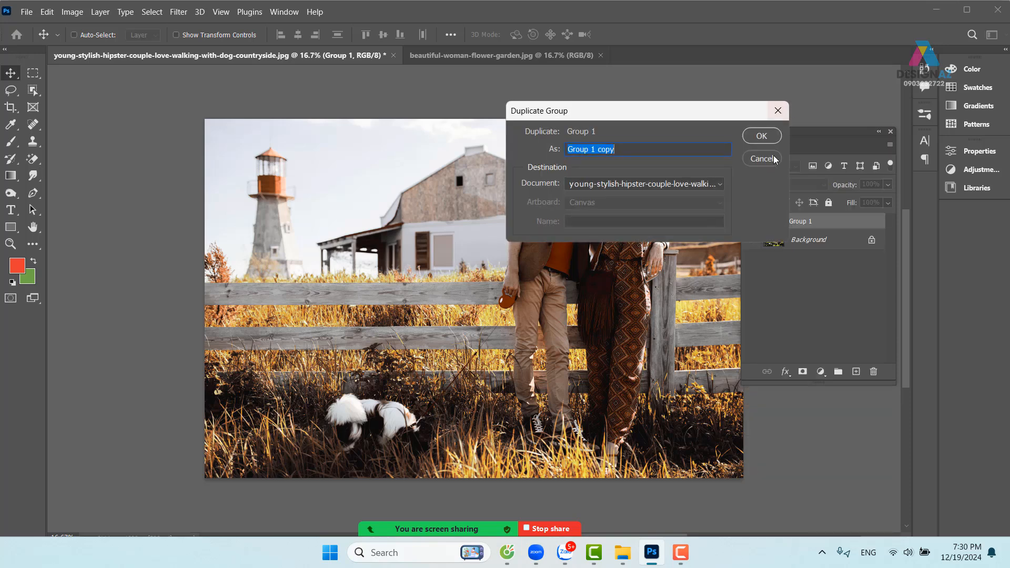
{"action": "left_click", "coordinate": [720, 185]}
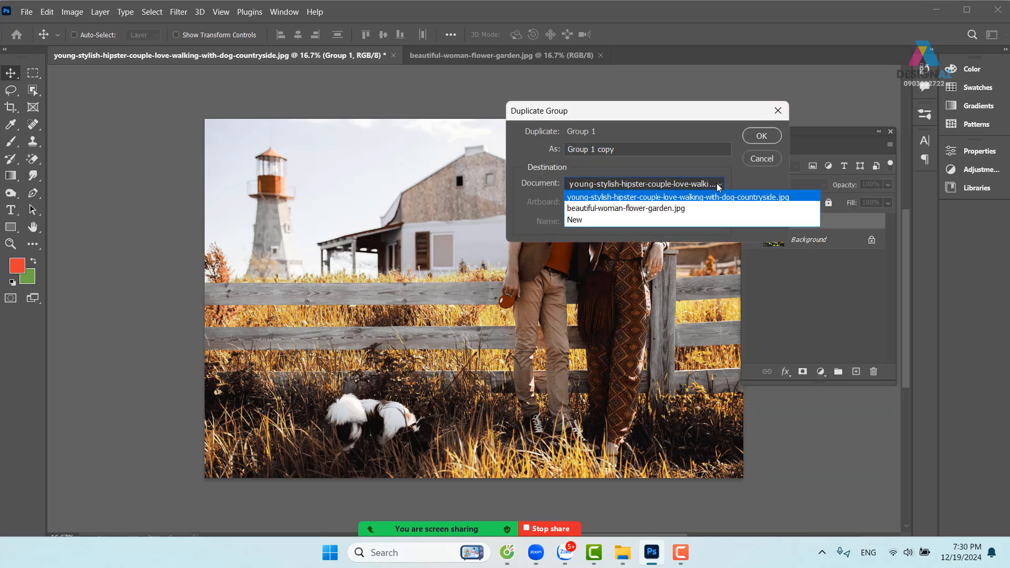
{"action": "key", "text": "Down"}
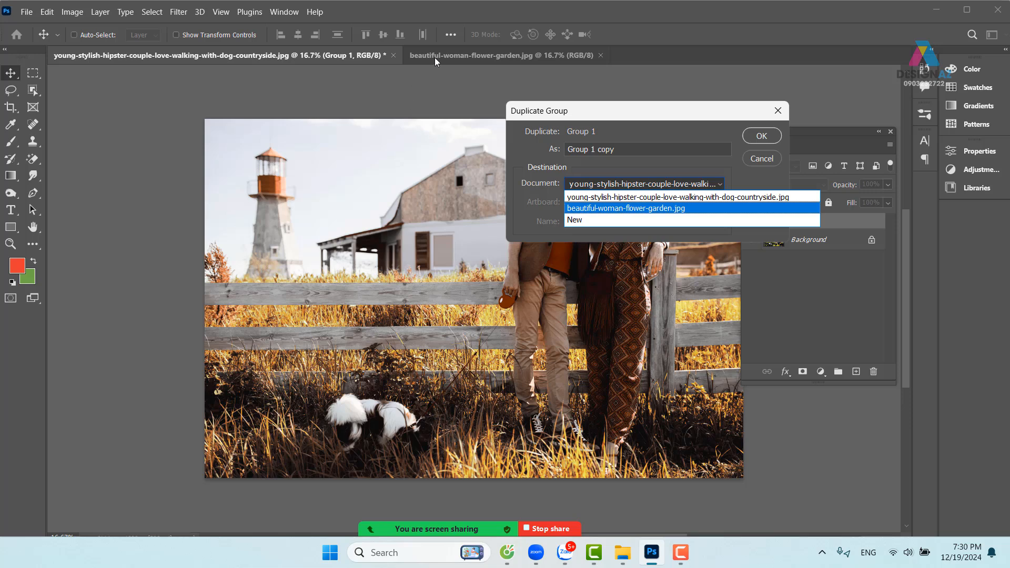
{"action": "left_click", "coordinate": [605, 209]}
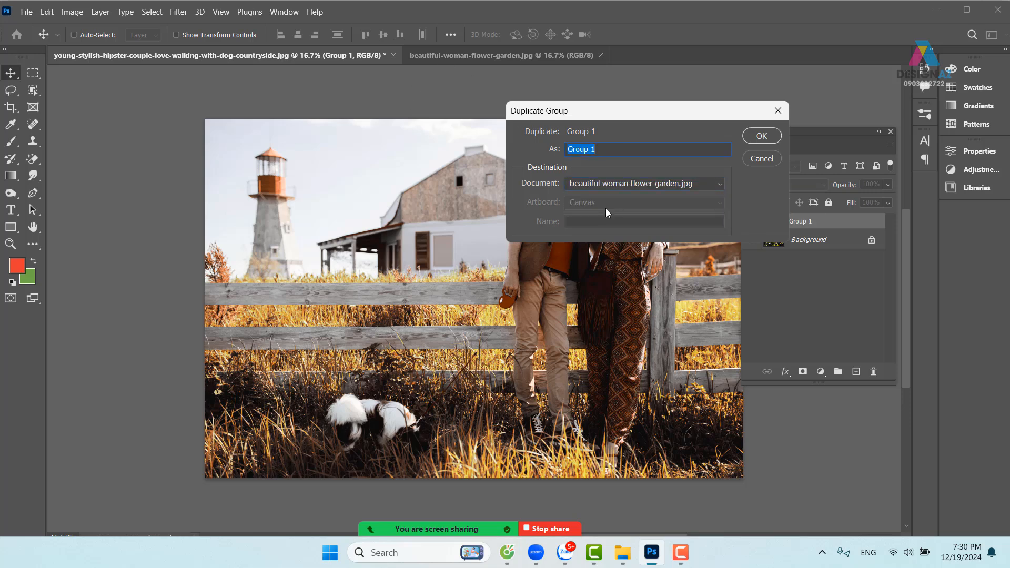
{"action": "left_click", "coordinate": [762, 137]}
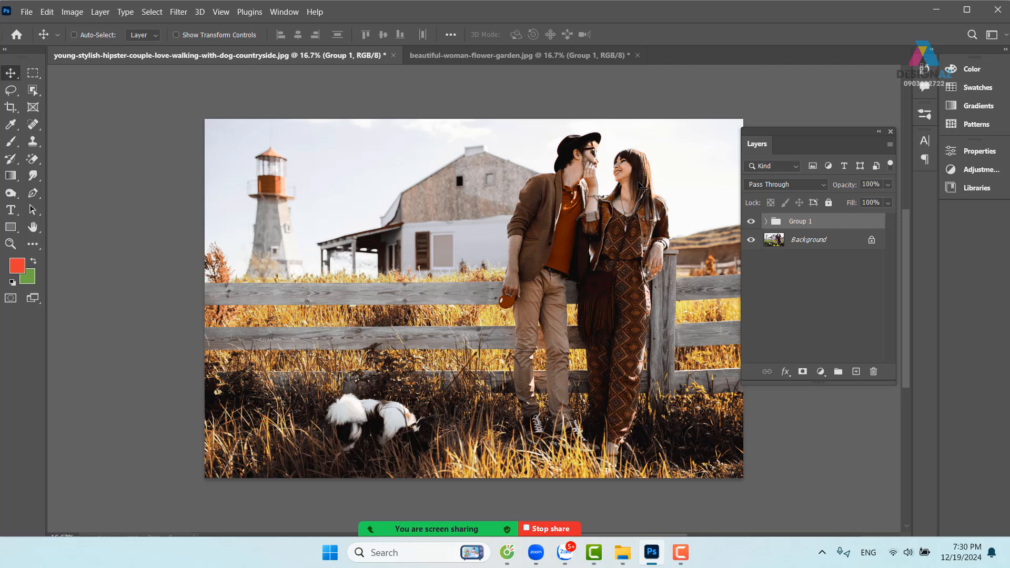
{"action": "left_click", "coordinate": [560, 57]}
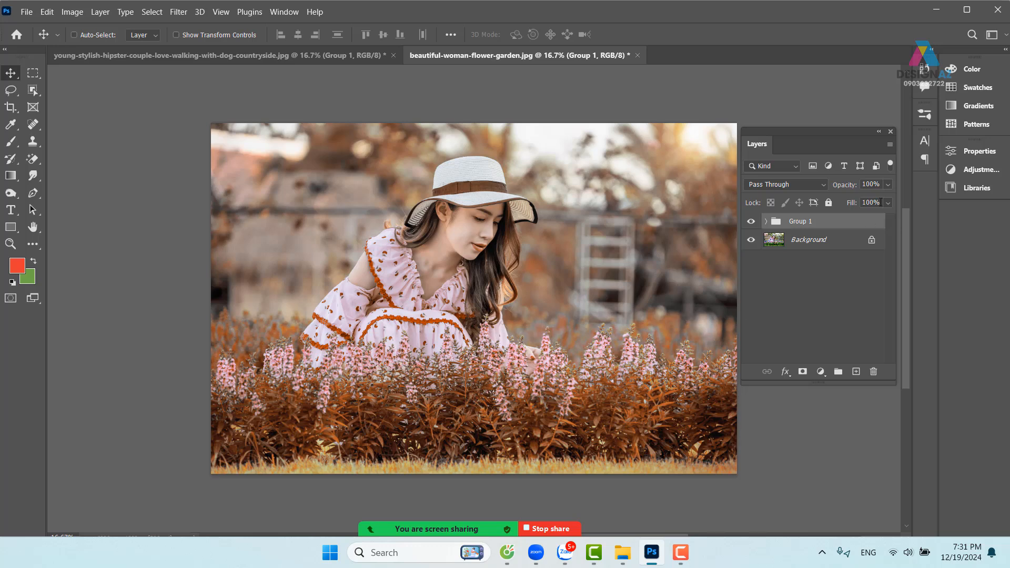
{"action": "right_click", "coordinate": [850, 222]}
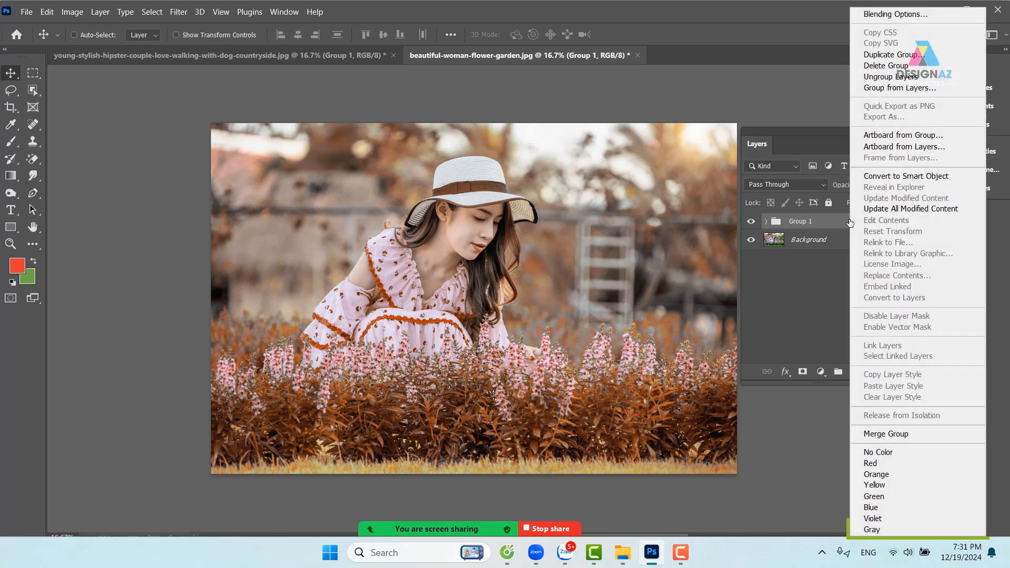
{"action": "left_click", "coordinate": [845, 152]}
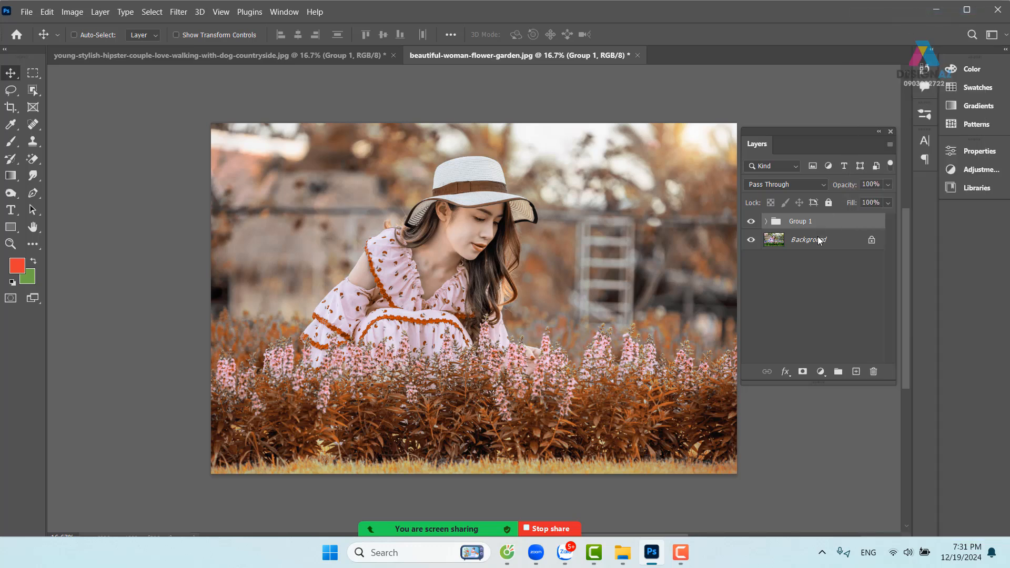
{"action": "double_click", "coordinate": [842, 222]}
{"action": "left_click_drag", "start_coordinate": [356, 165], "coordinate": [170, 163]}
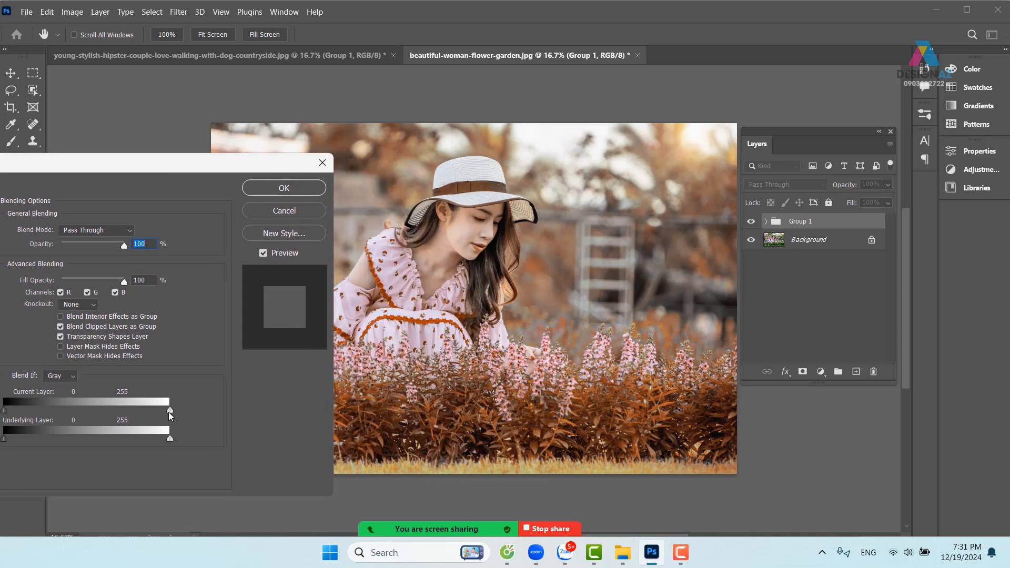
{"action": "key", "text": "alt"}
{"action": "left_click_drag", "start_coordinate": [169, 411], "coordinate": [164, 410]}
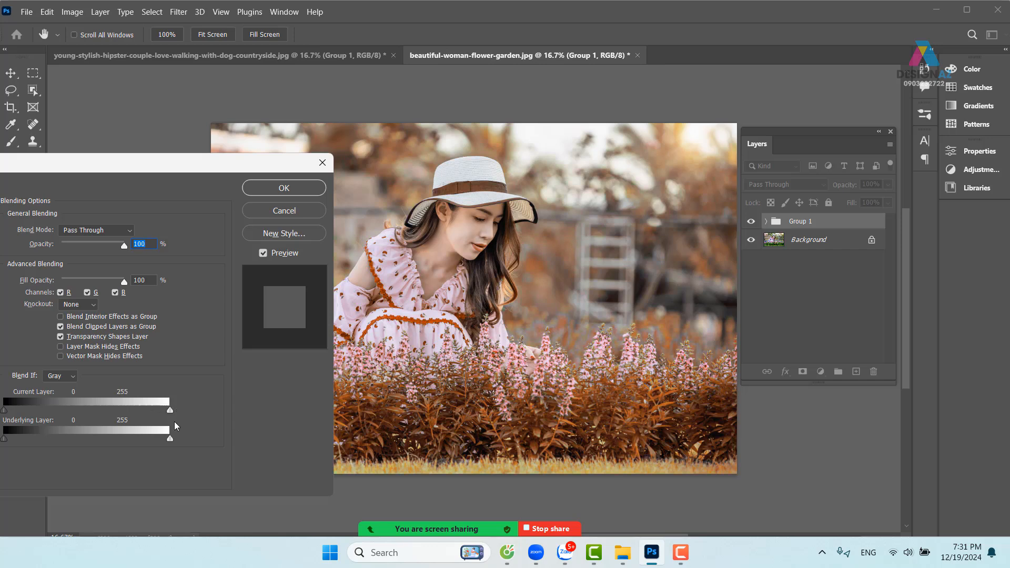
{"action": "key", "text": "alt"}
{"action": "left_click_drag", "start_coordinate": [165, 412], "coordinate": [210, 412]}
{"action": "left_click", "coordinate": [313, 211]}
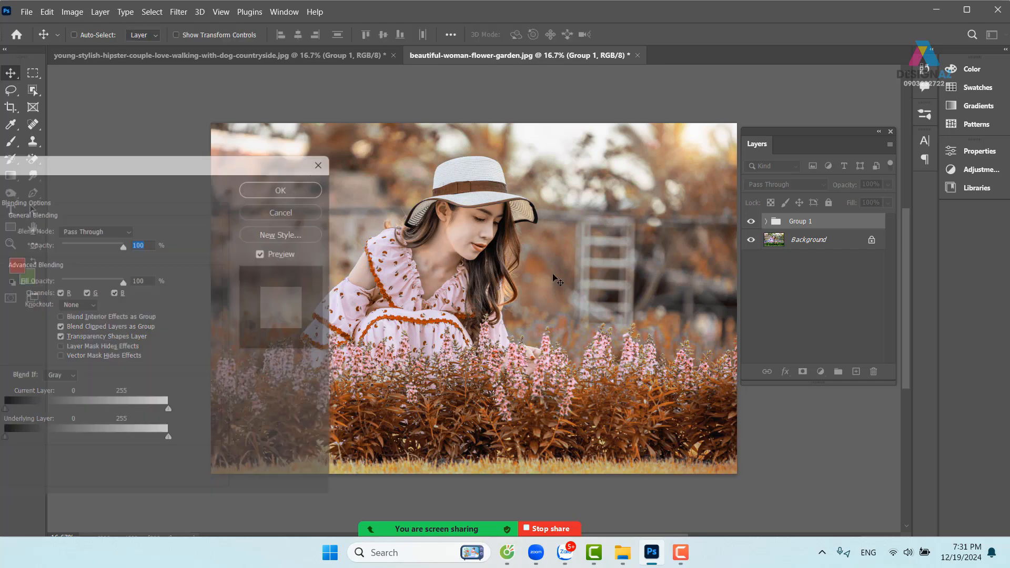
Step: In the blending options of the Gradient Map layer inside the group, set the Current Layer white Blend If sliders to 72 / 119
{"action": "left_click", "coordinate": [766, 222]}
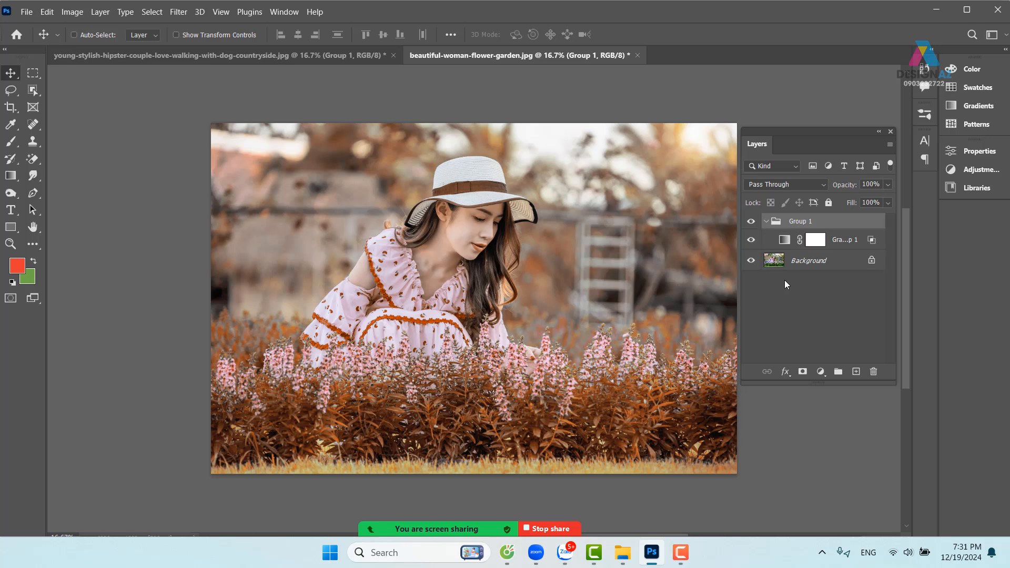
{"action": "left_click", "coordinate": [789, 244]}
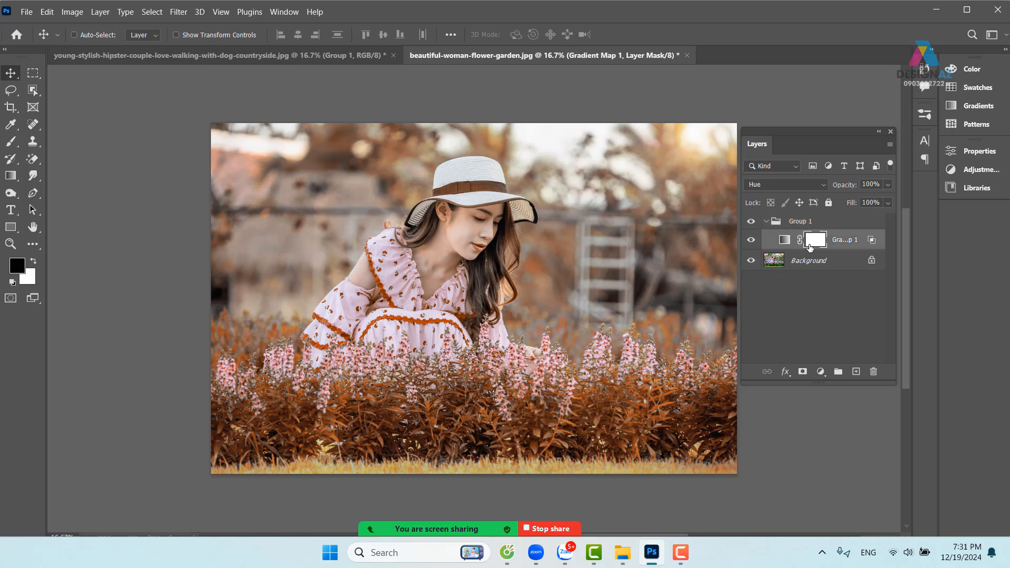
{"action": "right_click", "coordinate": [791, 243]}
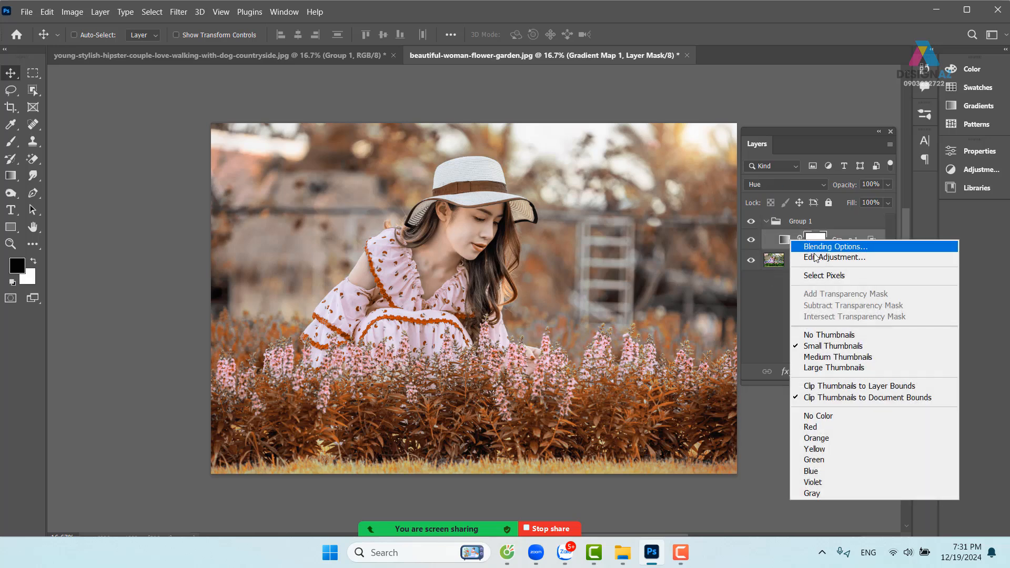
{"action": "left_click", "coordinate": [771, 276]}
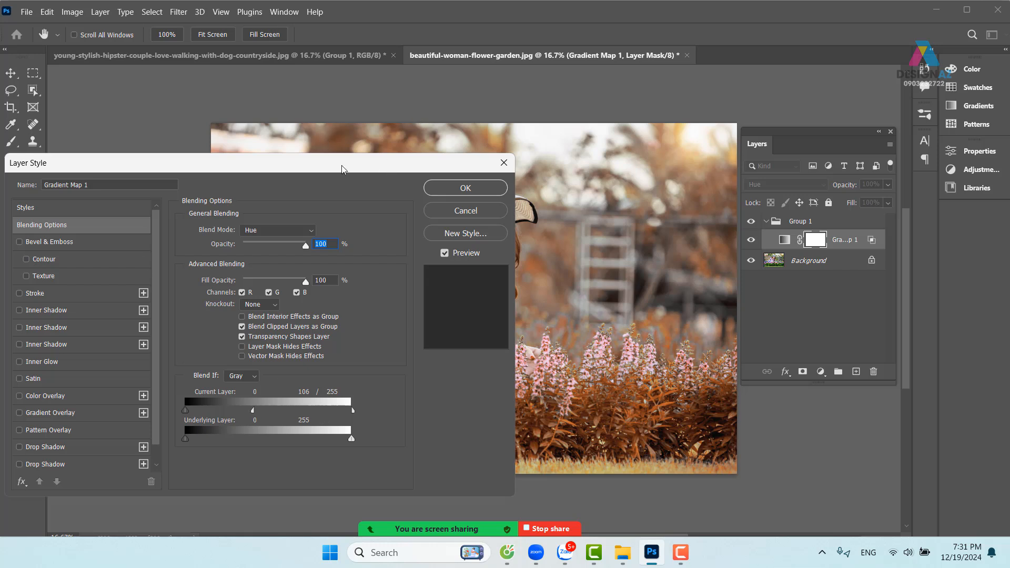
{"action": "left_click_drag", "start_coordinate": [344, 163], "coordinate": [314, 79]}
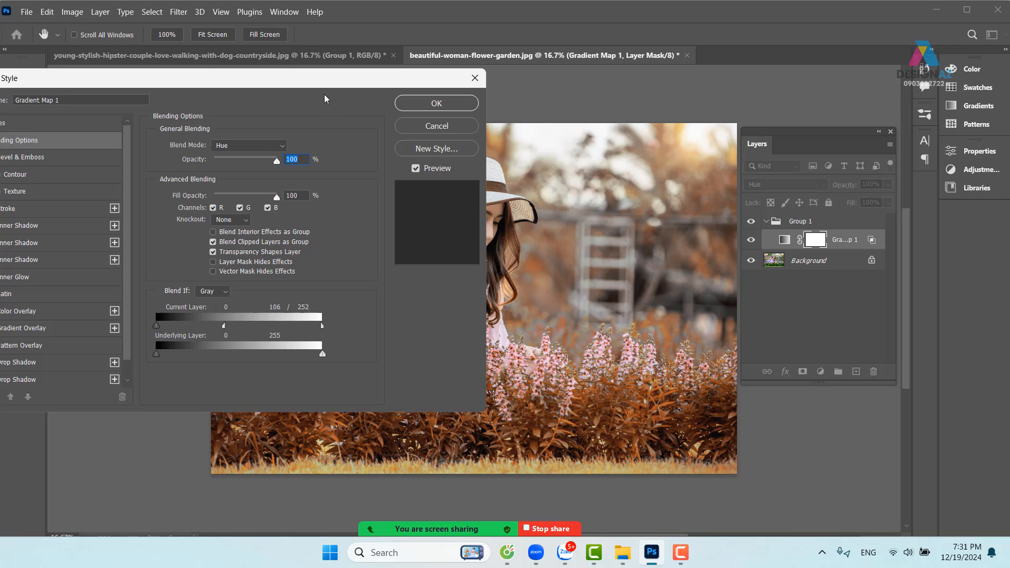
{"action": "left_click_drag", "start_coordinate": [312, 78], "coordinate": [833, 127]}
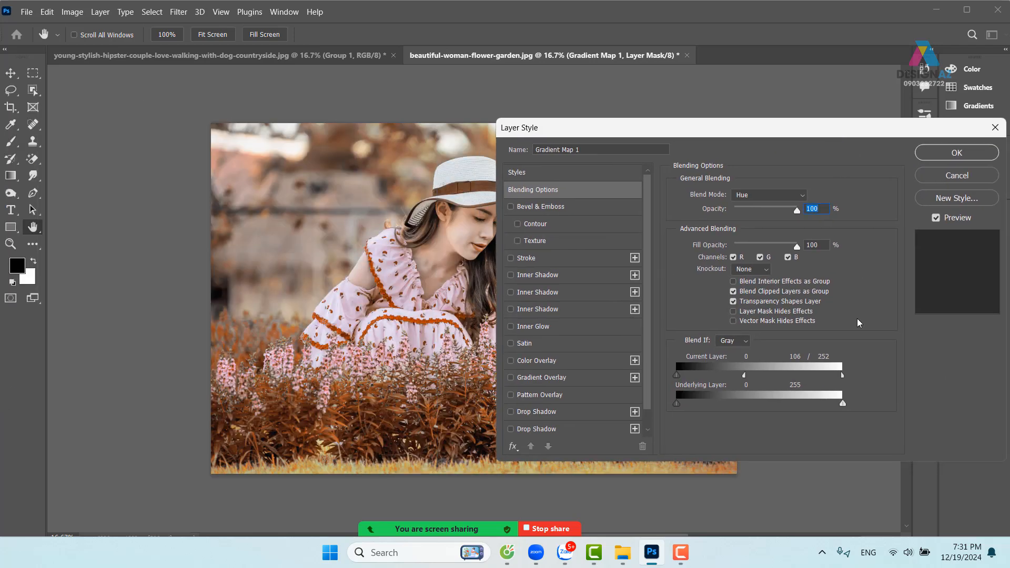
{"action": "left_click_drag", "start_coordinate": [841, 375], "coordinate": [785, 378]}
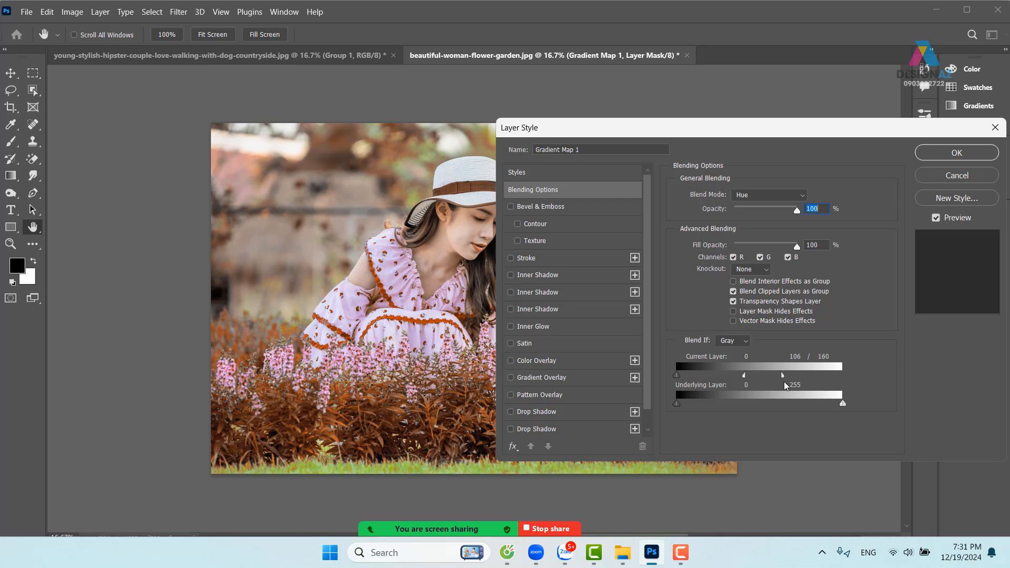
{"action": "left_click_drag", "start_coordinate": [745, 377], "coordinate": [722, 378]}
{"action": "key", "text": "alt"}
{"action": "left_click_drag", "start_coordinate": [784, 376], "coordinate": [757, 380]}
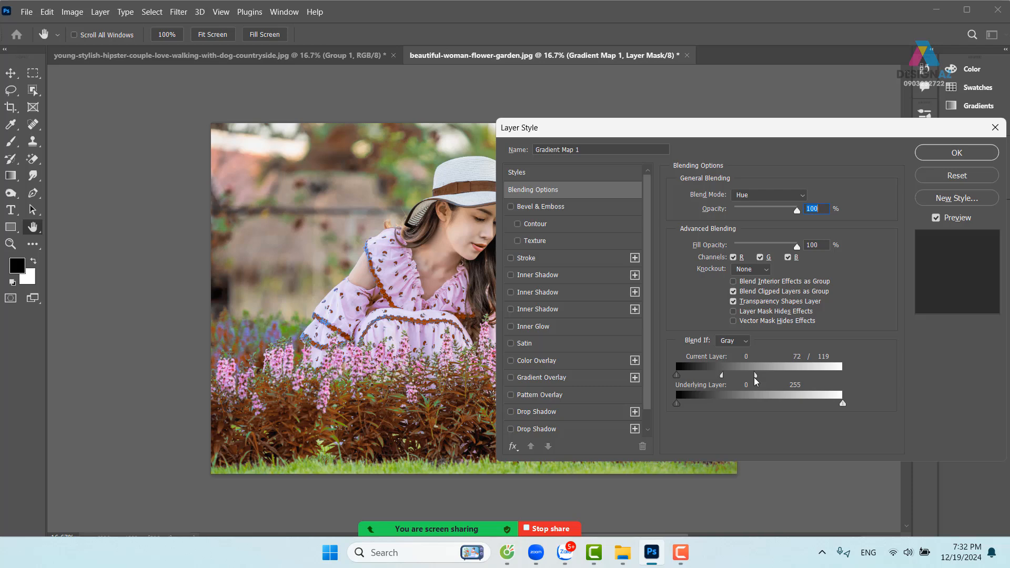
{"action": "left_click", "coordinate": [957, 153]}
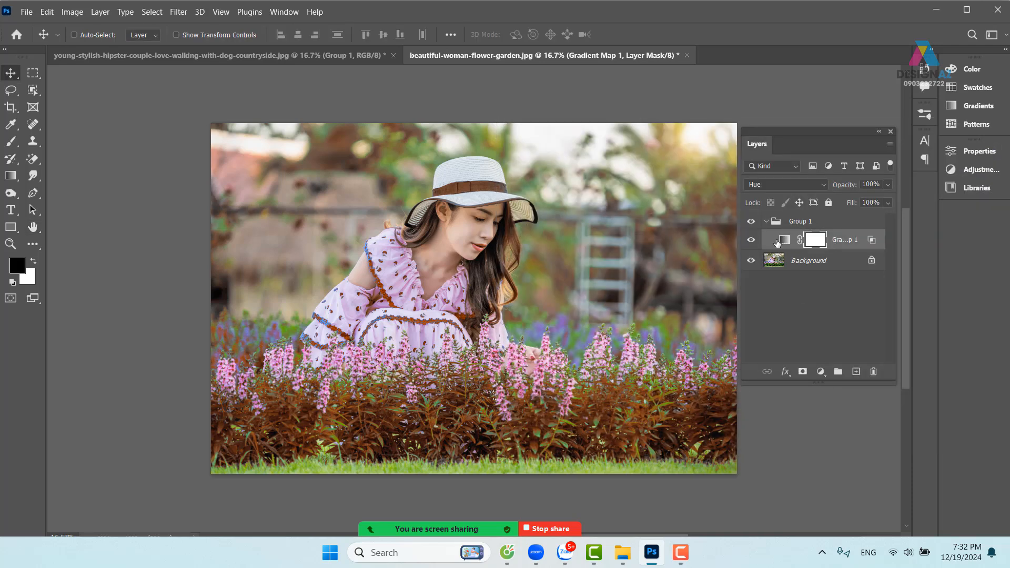
Step: Compare the flower-garden photo with and without the Gradient Map layer
{"action": "left_click", "coordinate": [752, 243]}
{"action": "left_click", "coordinate": [752, 242]}
{"action": "left_click", "coordinate": [752, 242]}
{"action": "left_click", "coordinate": [752, 242]}
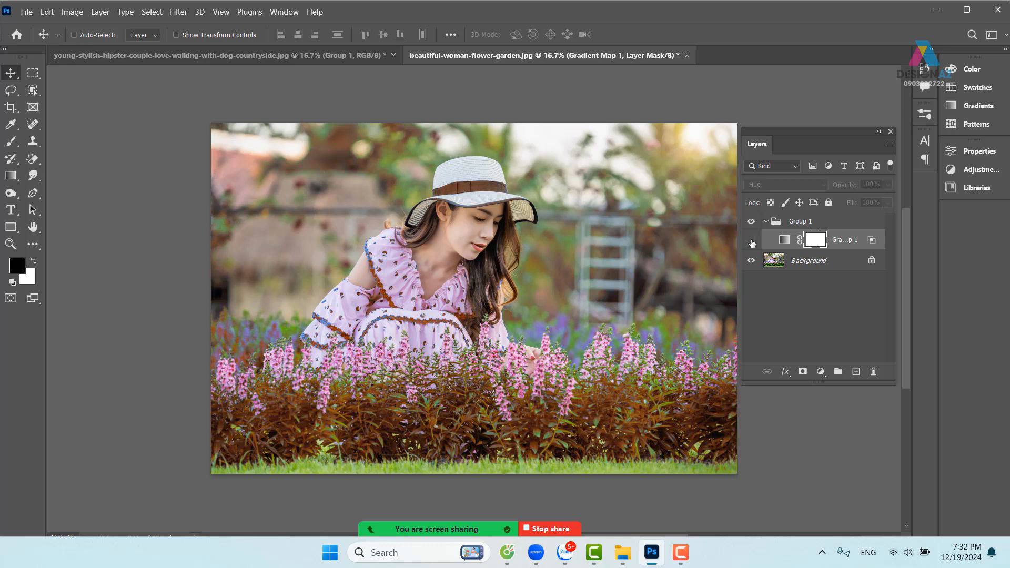
{"action": "left_click", "coordinate": [752, 242]}
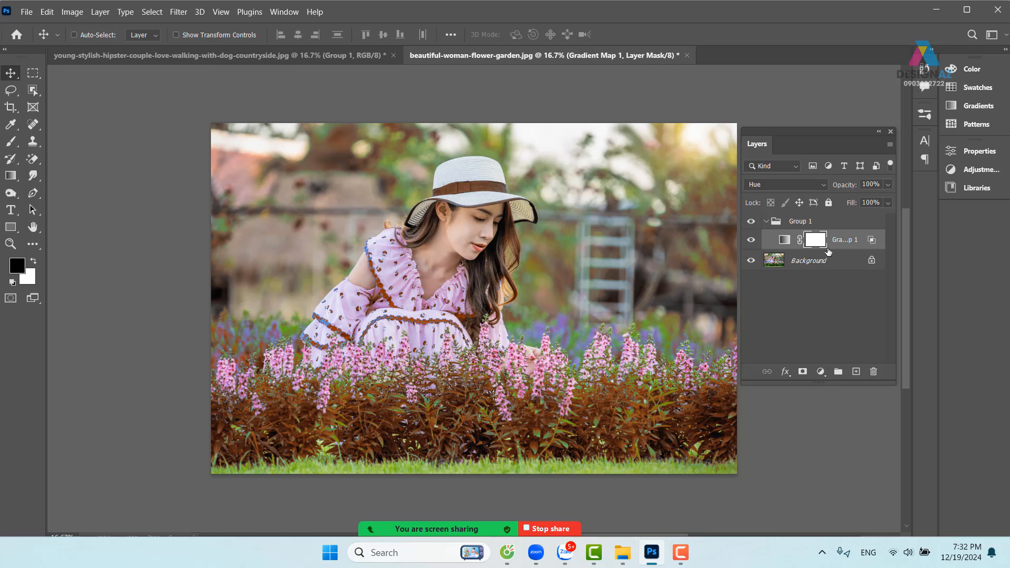
Step: Delete the Gradient Map layer's mask, the layer itself and the emptied group from the flower-garden image
{"action": "key", "text": "Delete"}
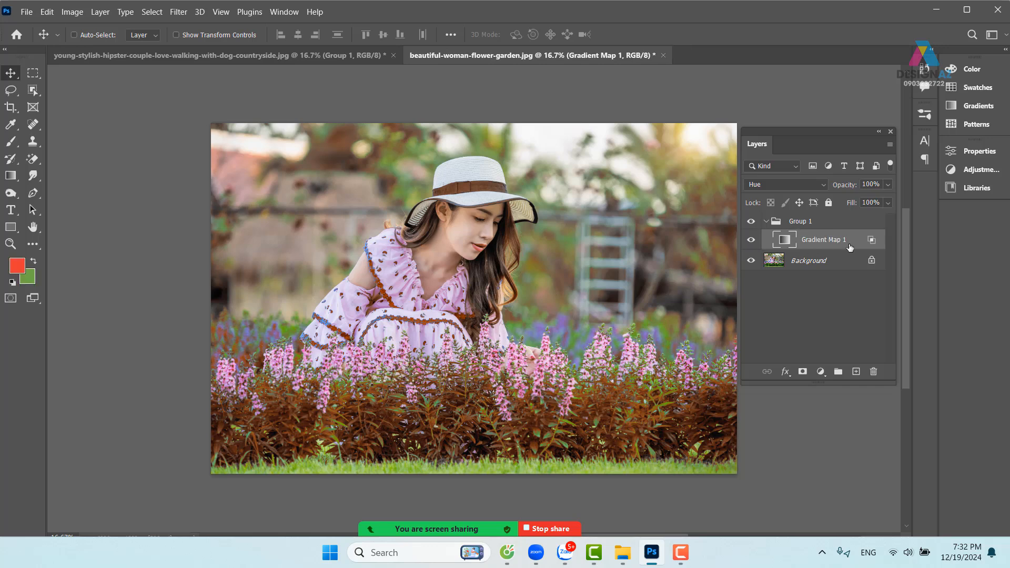
{"action": "key", "text": "Delete"}
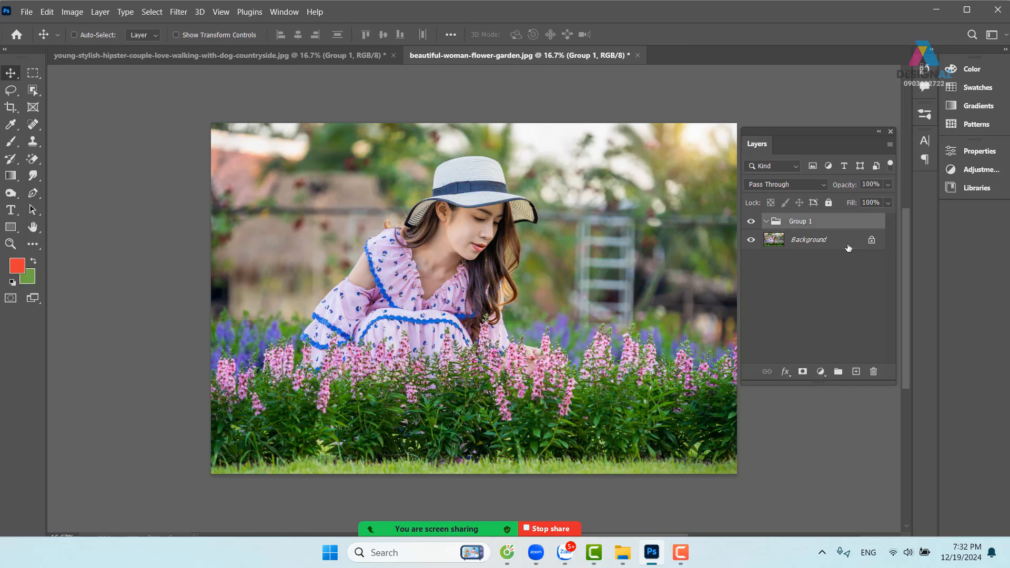
{"action": "key", "text": "Delete"}
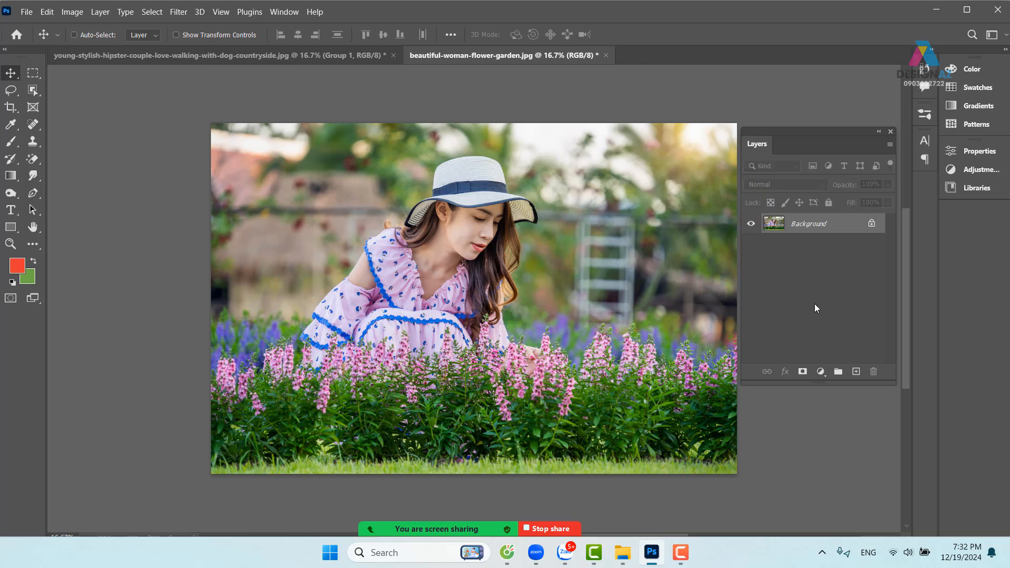
Step: Add a Gradient Map adjustment layer above the Background and base its gradient on the Black, White preset
{"action": "left_click", "coordinate": [821, 372]}
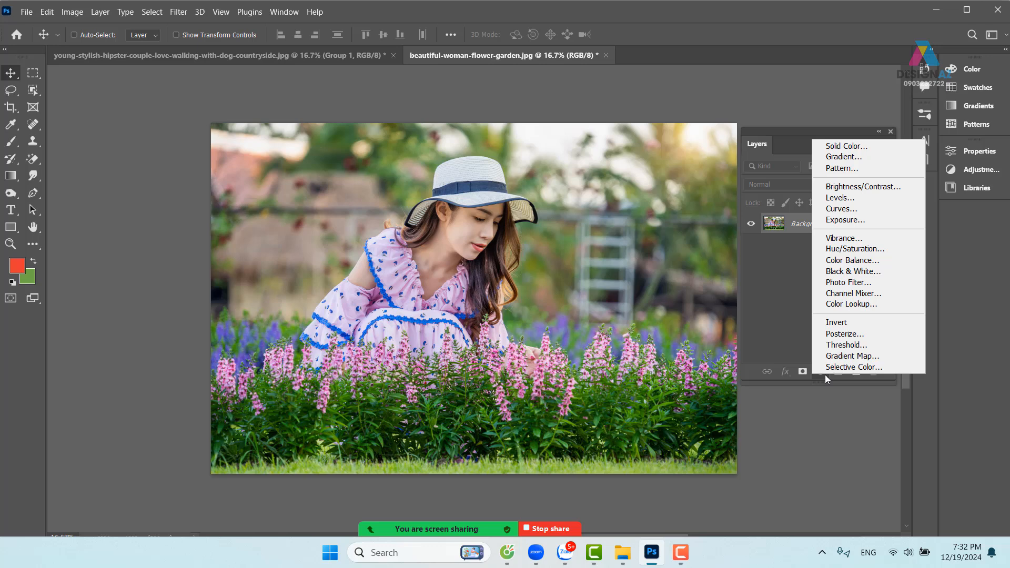
{"action": "left_click", "coordinate": [845, 356]}
{"action": "left_click", "coordinate": [831, 191]}
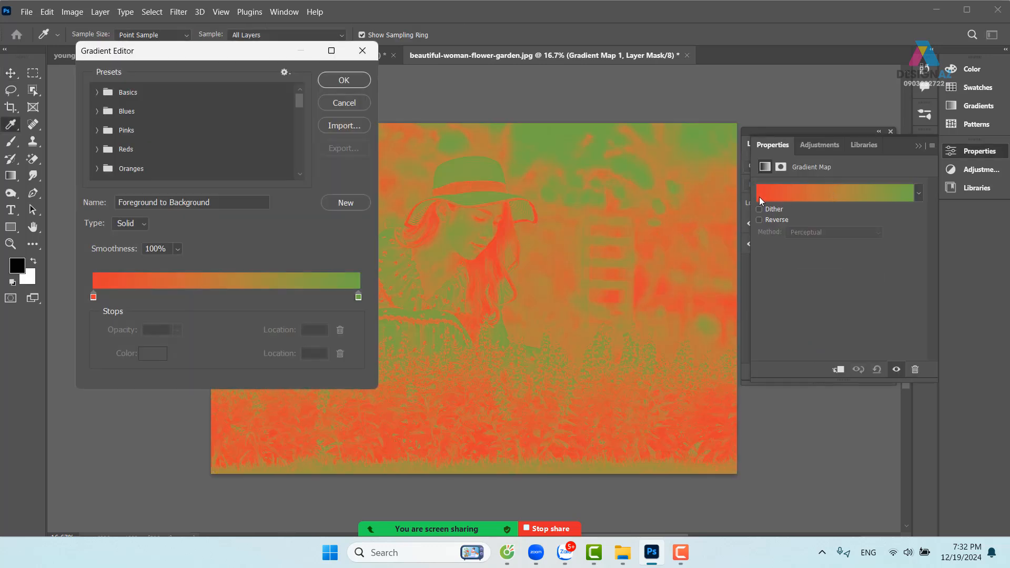
{"action": "left_click", "coordinate": [97, 92]}
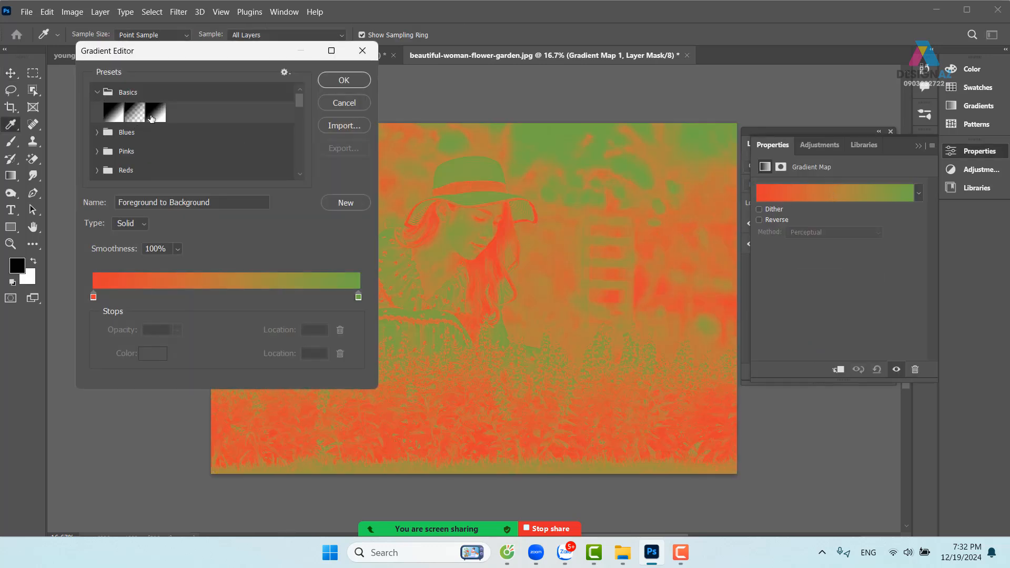
{"action": "left_click", "coordinate": [155, 113]}
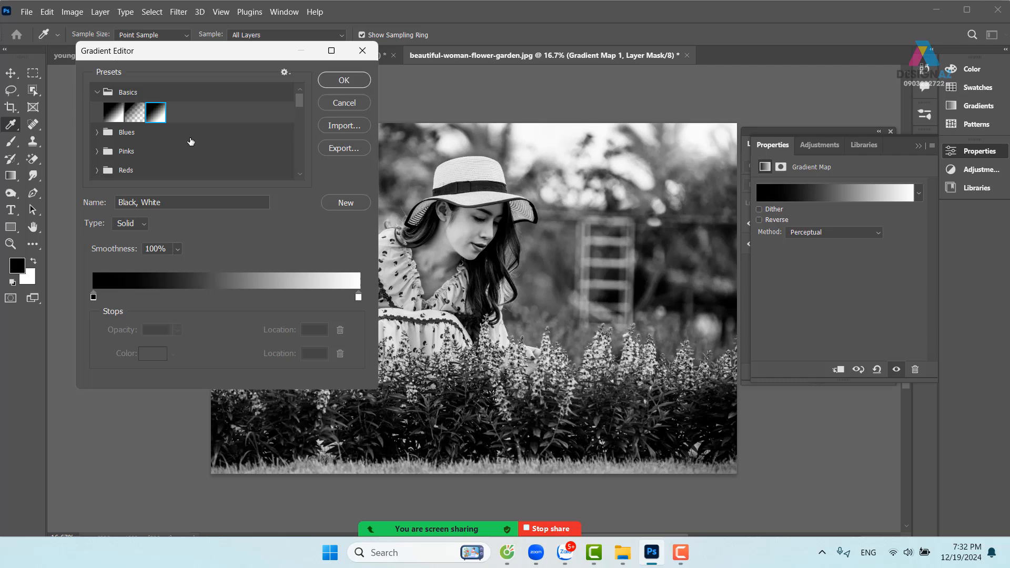
Step: Add a color stop at location 39 to the gradient, color it brown-orange #a87135, and accept the gradient
{"action": "left_click", "coordinate": [198, 295]}
{"action": "left_click", "coordinate": [153, 354]}
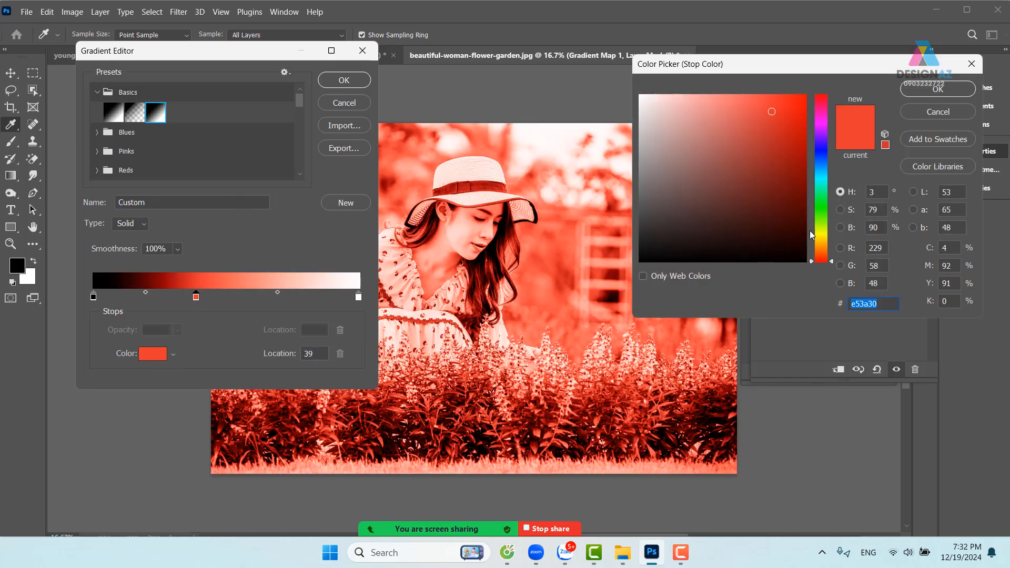
{"action": "left_click", "coordinate": [822, 248]}
{"action": "left_click", "coordinate": [756, 154]}
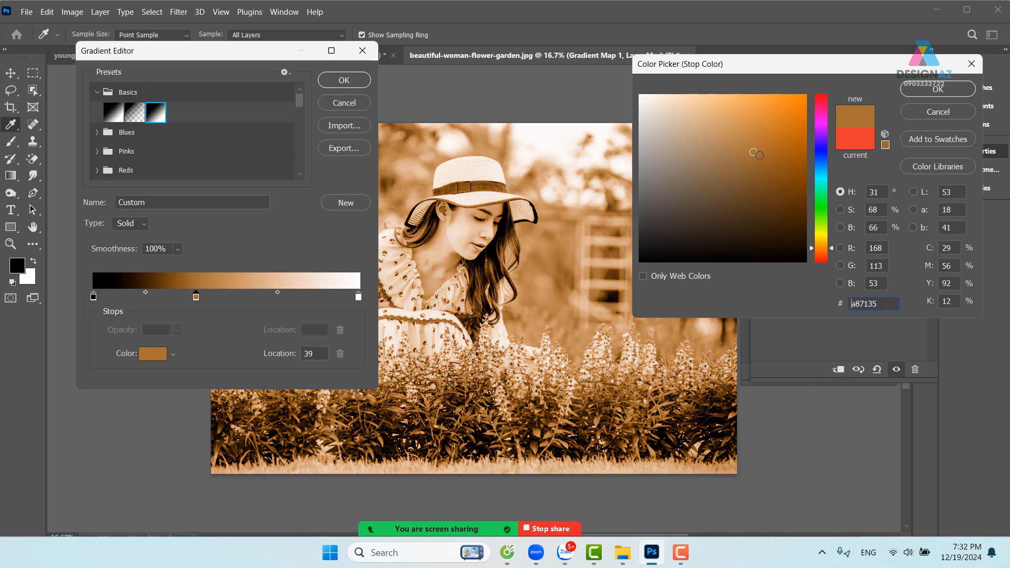
{"action": "left_click", "coordinate": [942, 87]}
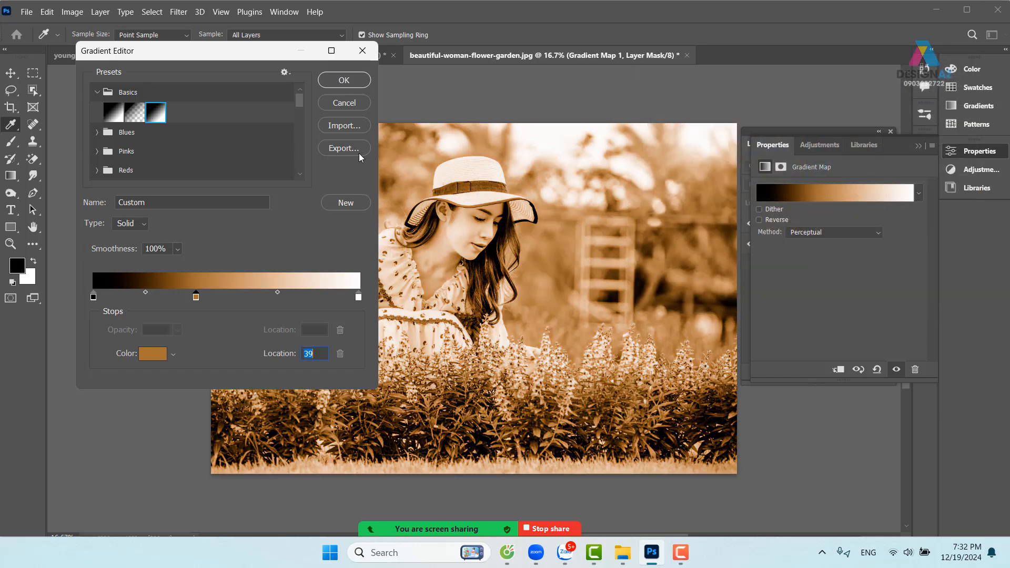
{"action": "left_click", "coordinate": [362, 87]}
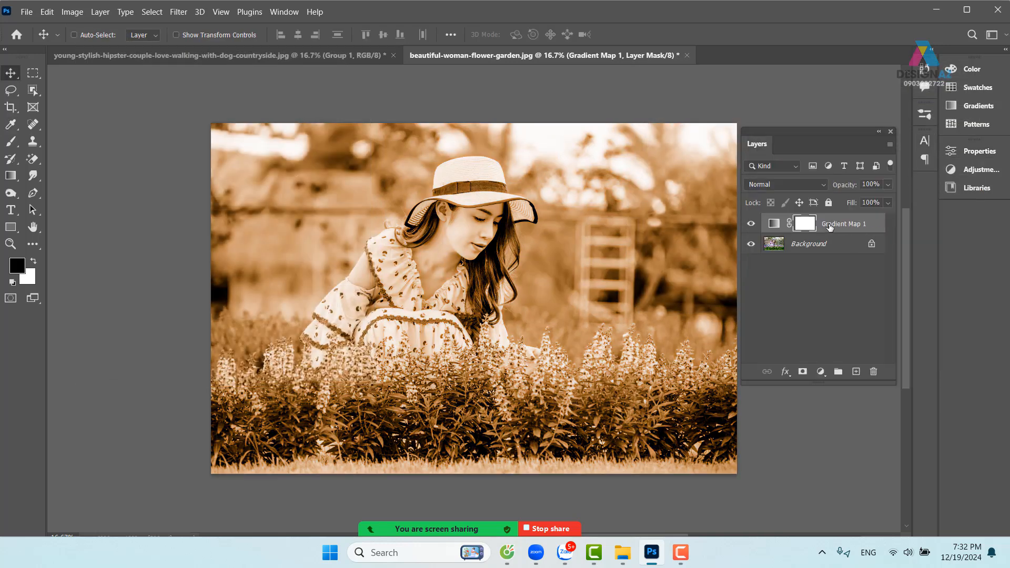
Step: Set the Gradient Map 1 layer's blend mode to Hue and deselect the layer
{"action": "left_click", "coordinate": [773, 233]}
{"action": "left_click", "coordinate": [800, 186]}
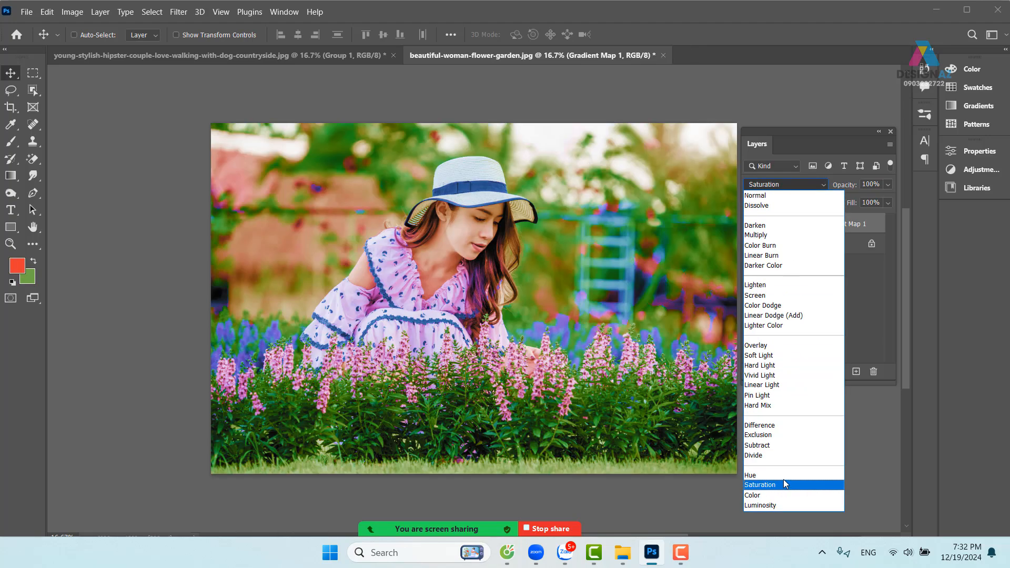
{"action": "left_click", "coordinate": [784, 476]}
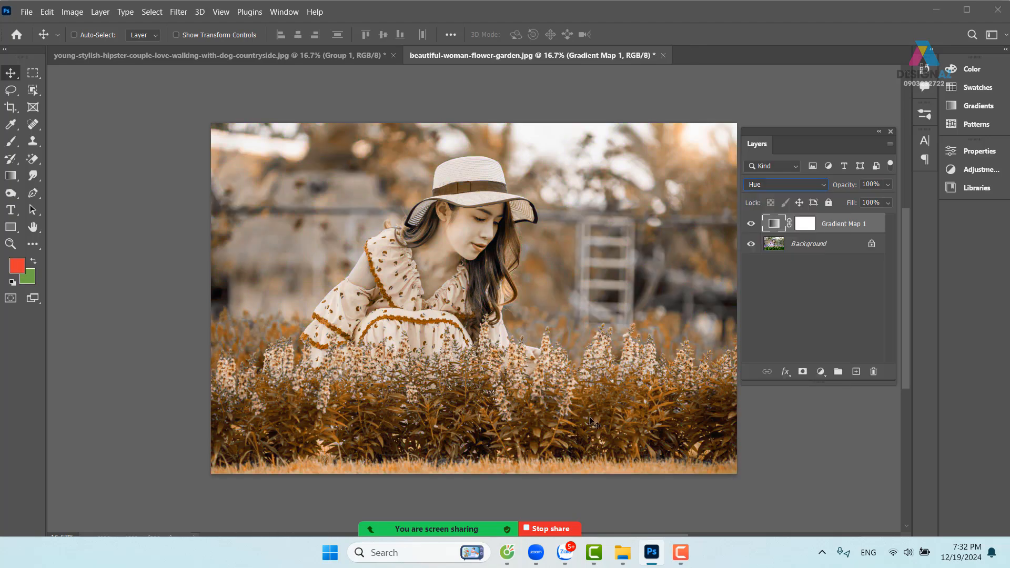
{"action": "left_click", "coordinate": [802, 232]}
{"action": "left_click", "coordinate": [743, 327]}
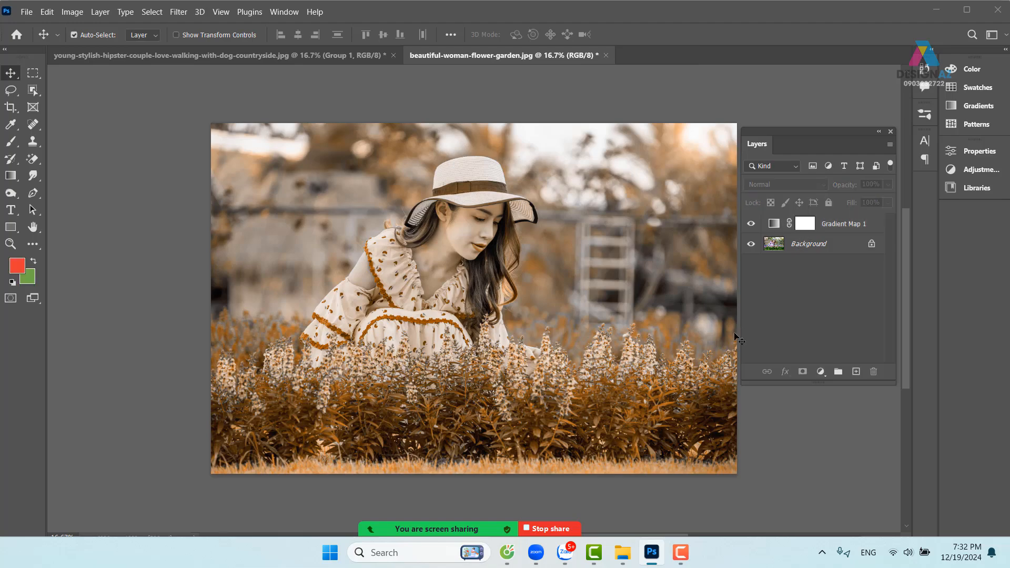
Step: Prepare the Brush tool on the Gradient Map 1 layer mask with the default black foreground and white background colours
{"action": "key", "text": "ctrl+plus"}
{"action": "key", "text": "ctrl+plus"}
{"action": "key", "text": "ctrl+plus"}
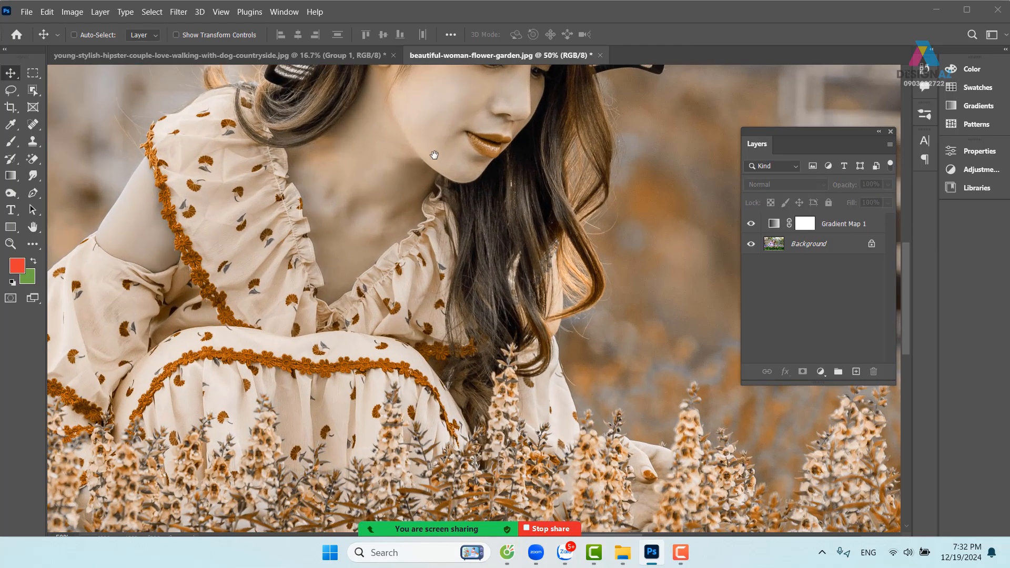
{"action": "left_click_drag", "start_coordinate": [434, 155], "coordinate": [406, 314]}
{"action": "key", "text": "b"}
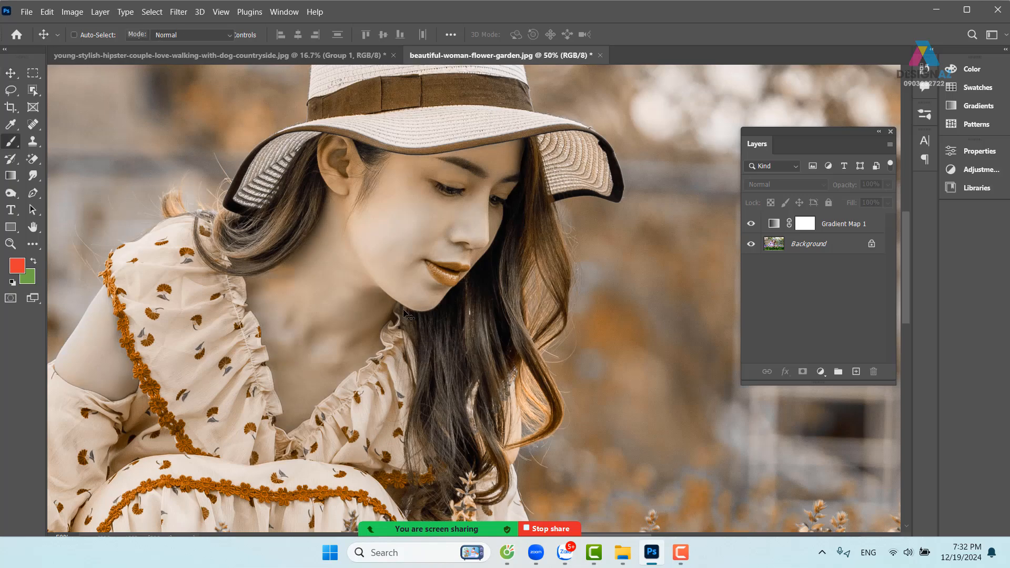
{"action": "left_click", "coordinate": [810, 229]}
{"action": "key", "text": "d"}
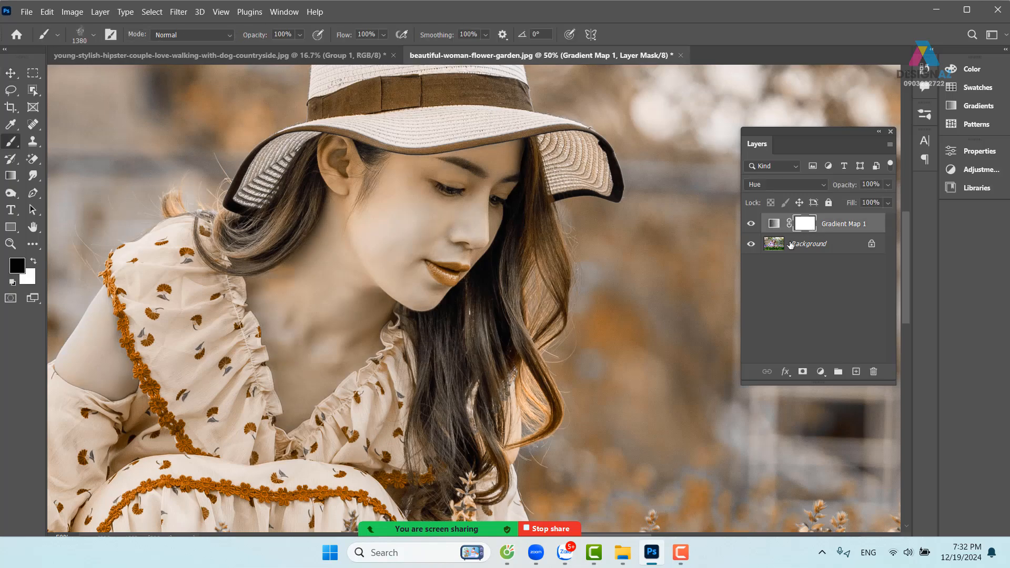
Step: Choose the soft round brush with 0% hardness and reduce its size to 564 px
{"action": "left_click", "coordinate": [95, 35]}
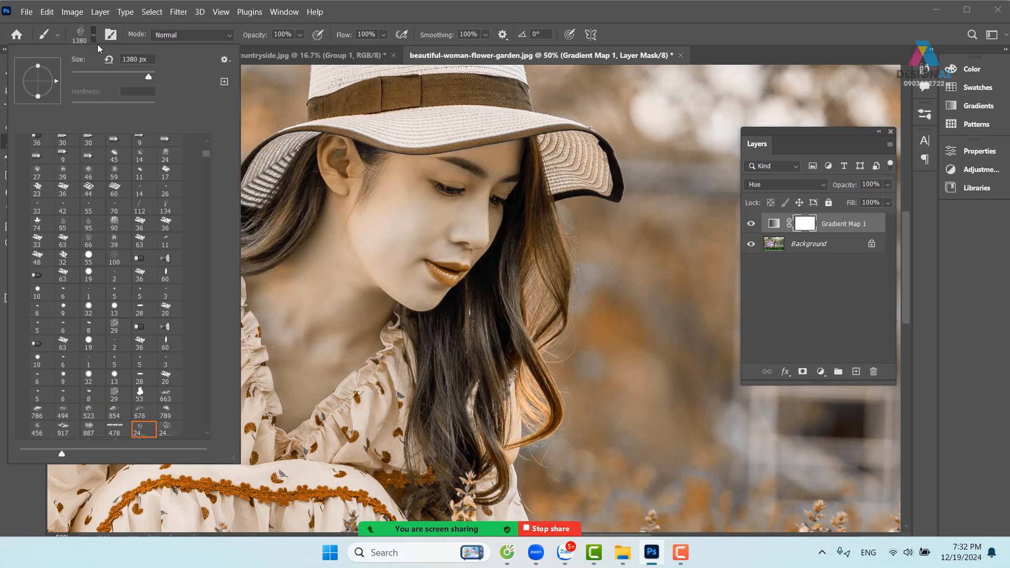
{"action": "left_click_drag", "start_coordinate": [205, 153], "coordinate": [207, 135]}
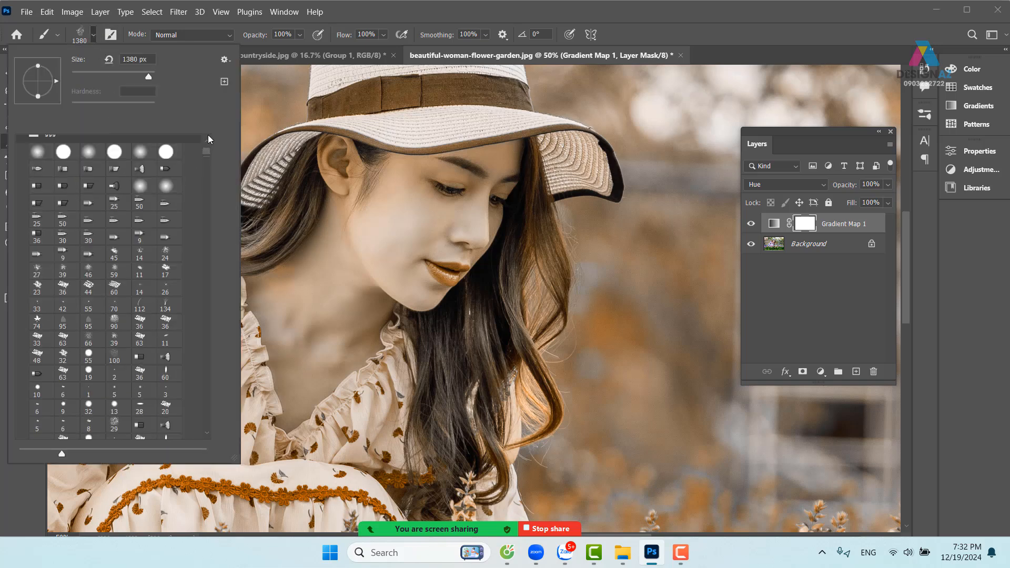
{"action": "left_click", "coordinate": [38, 152]}
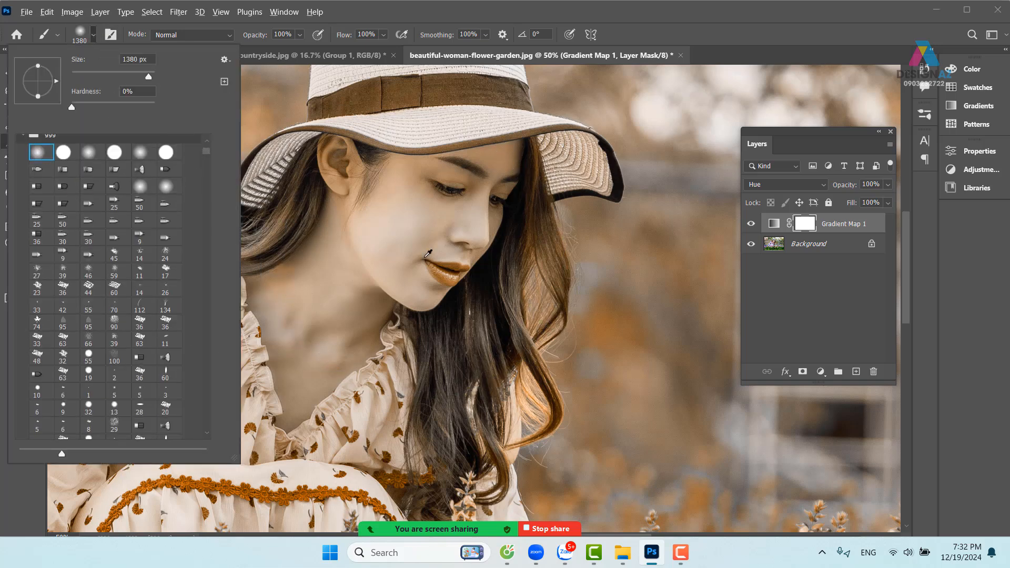
{"action": "left_click_drag", "start_coordinate": [422, 262], "coordinate": [324, 260]}
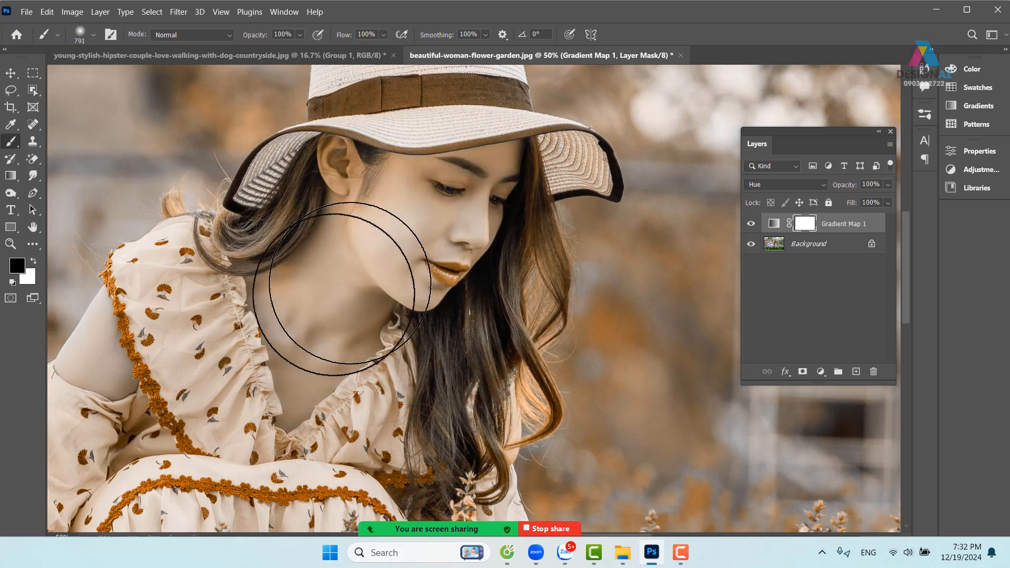
{"action": "left_click_drag", "start_coordinate": [376, 312], "coordinate": [326, 330]}
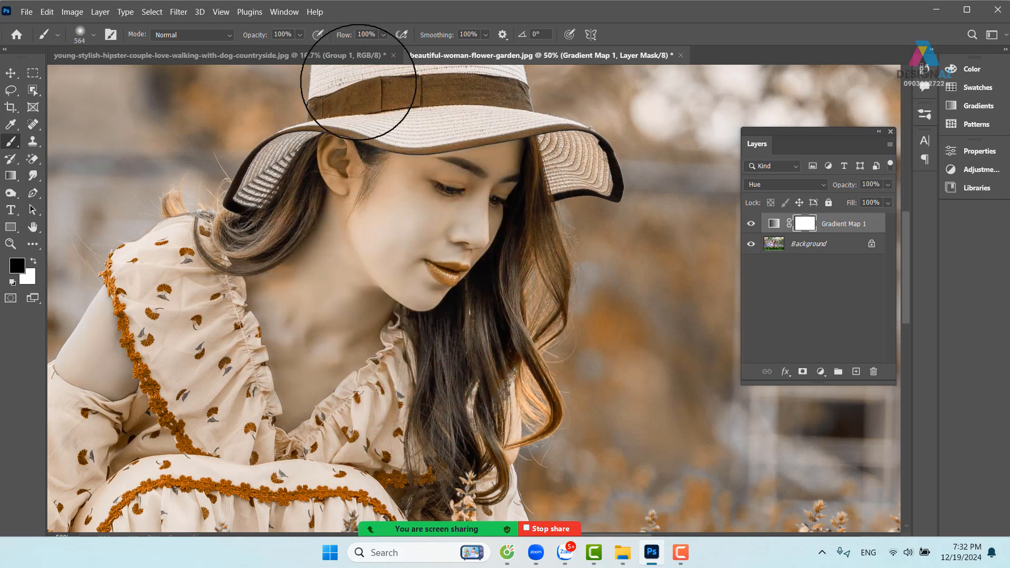
Step: Set the brush opacity to 34% and paint black on the mask over the woman's face and neck to restore their original colours
{"action": "left_click", "coordinate": [383, 35]}
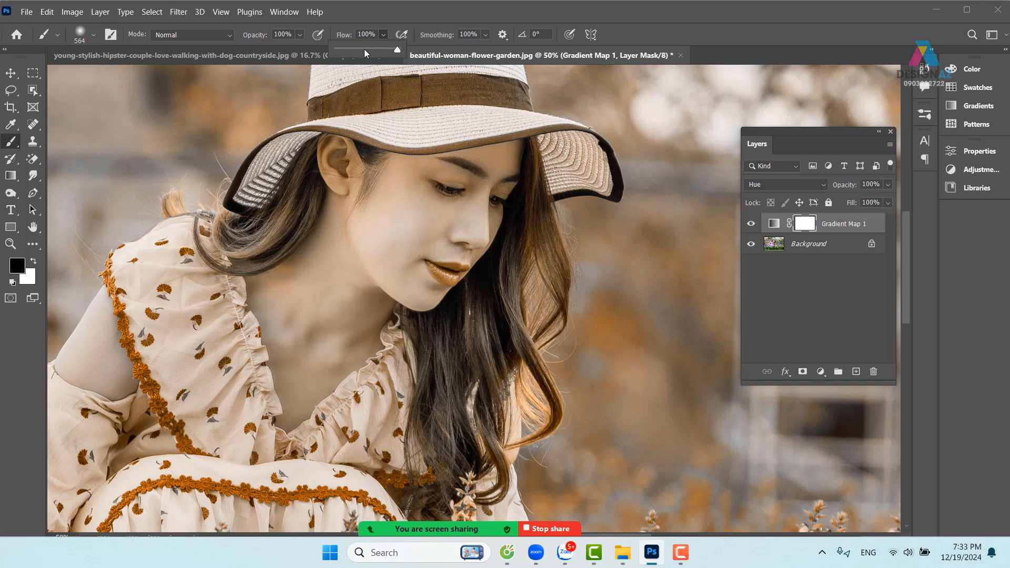
{"action": "left_click", "coordinate": [299, 34]}
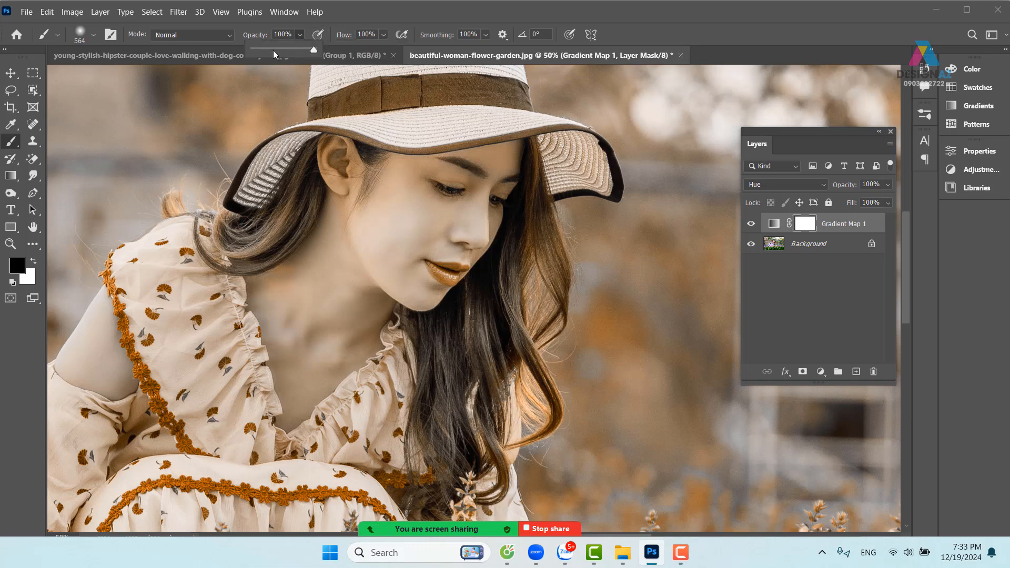
{"action": "left_click", "coordinate": [274, 49]}
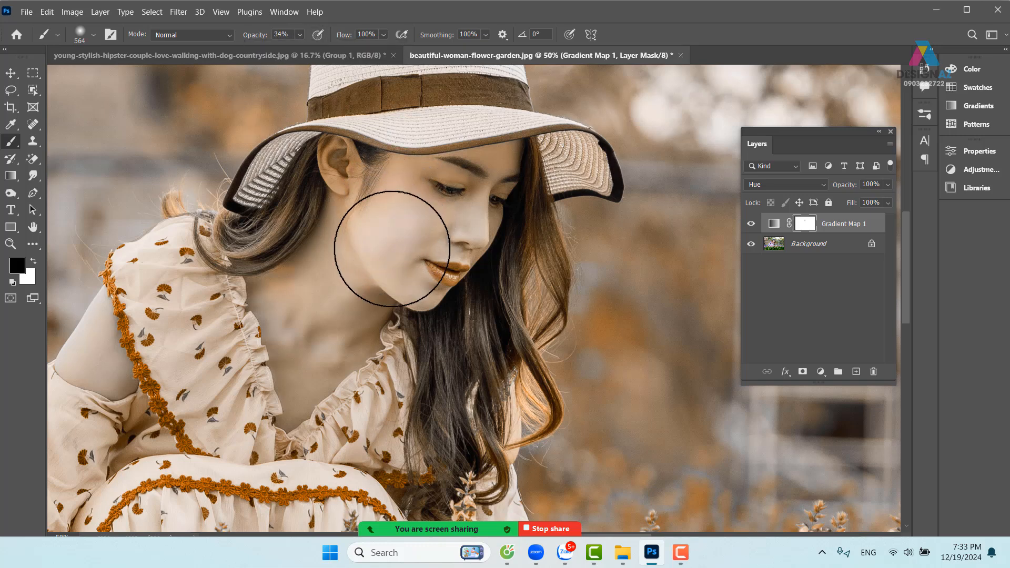
{"action": "mouse_move", "coordinate": [392, 249]}
{"action": "left_mouse_down"}
{"action": "mouse_move", "coordinate": [405, 252]}
{"action": "mouse_move", "coordinate": [379, 260]}
{"action": "mouse_move", "coordinate": [428, 214]}
{"action": "mouse_move", "coordinate": [439, 241]}
{"action": "mouse_move", "coordinate": [487, 196]}
{"action": "mouse_move", "coordinate": [400, 203]}
{"action": "mouse_move", "coordinate": [352, 181]}
{"action": "mouse_move", "coordinate": [323, 286]}
{"action": "mouse_move", "coordinate": [293, 289]}
{"action": "mouse_move", "coordinate": [348, 315]}
{"action": "mouse_move", "coordinate": [295, 383]}
{"action": "mouse_move", "coordinate": [345, 321]}
{"action": "mouse_move", "coordinate": [340, 235]}
{"action": "mouse_move", "coordinate": [450, 200]}
{"action": "mouse_move", "coordinate": [365, 198]}
{"action": "mouse_move", "coordinate": [345, 182]}
{"action": "mouse_move", "coordinate": [361, 198]}
{"action": "mouse_move", "coordinate": [441, 169]}
{"action": "left_mouse_up"}
{"action": "key", "text": "space"}
{"action": "key", "text": "v"}
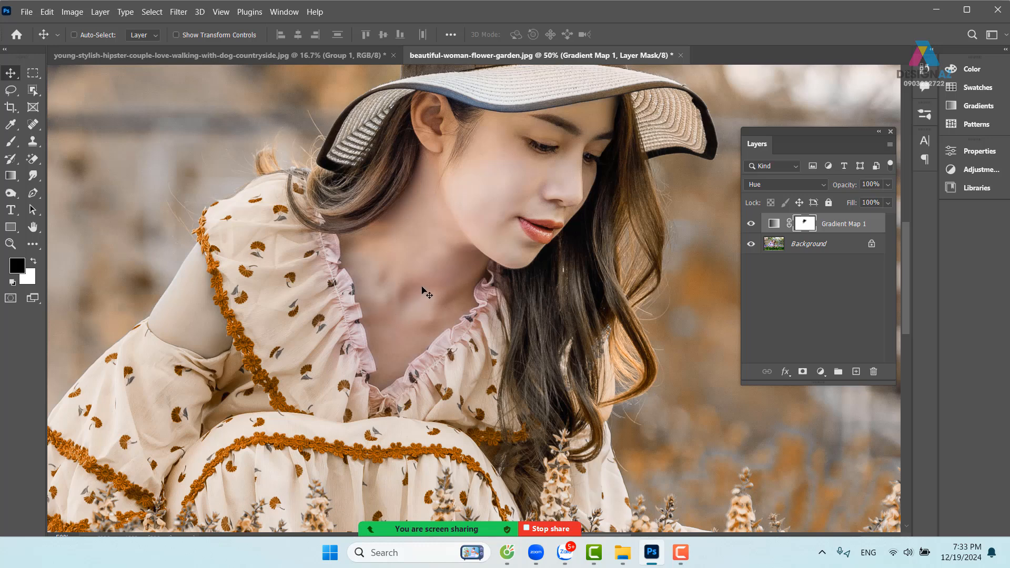
Step: Paint black on the mask over the neck and the bare upper arm, shrinking the brush to 270 px for the arm
{"action": "left_click", "coordinate": [12, 142]}
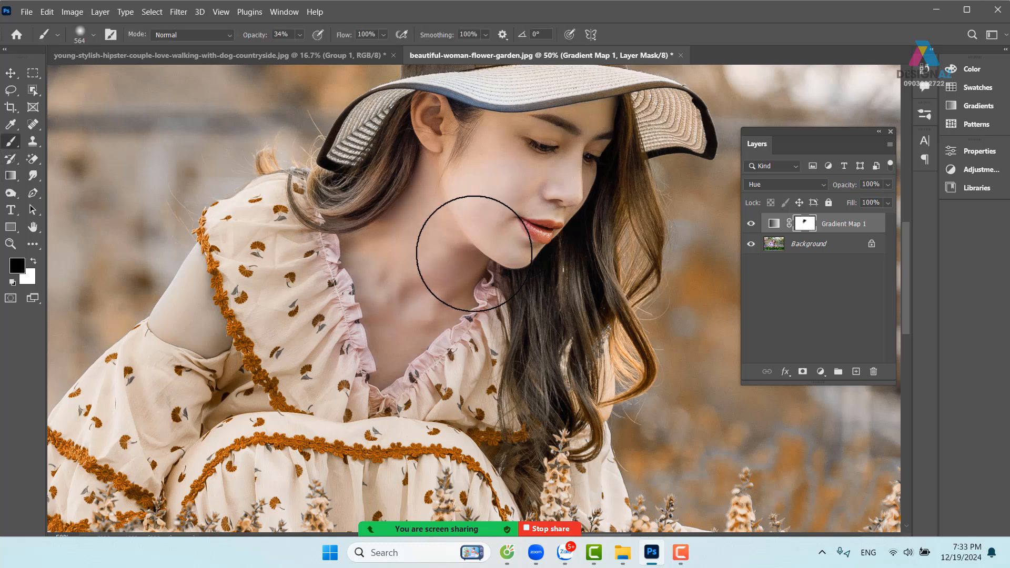
{"action": "mouse_move", "coordinate": [428, 251]}
{"action": "left_mouse_down"}
{"action": "mouse_move", "coordinate": [459, 258]}
{"action": "mouse_move", "coordinate": [427, 261]}
{"action": "left_mouse_up"}
{"action": "mouse_move", "coordinate": [179, 325]}
{"action": "left_mouse_down"}
{"action": "mouse_move", "coordinate": [204, 335]}
{"action": "mouse_move", "coordinate": [187, 330]}
{"action": "mouse_move", "coordinate": [204, 323]}
{"action": "mouse_move", "coordinate": [201, 271]}
{"action": "mouse_move", "coordinate": [210, 263]}
{"action": "mouse_move", "coordinate": [196, 293]}
{"action": "left_mouse_up"}
{"action": "mouse_move", "coordinate": [431, 225]}
{"action": "left_mouse_down"}
{"action": "mouse_move", "coordinate": [384, 246]}
{"action": "mouse_move", "coordinate": [357, 228]}
{"action": "mouse_move", "coordinate": [409, 215]}
{"action": "left_mouse_up"}
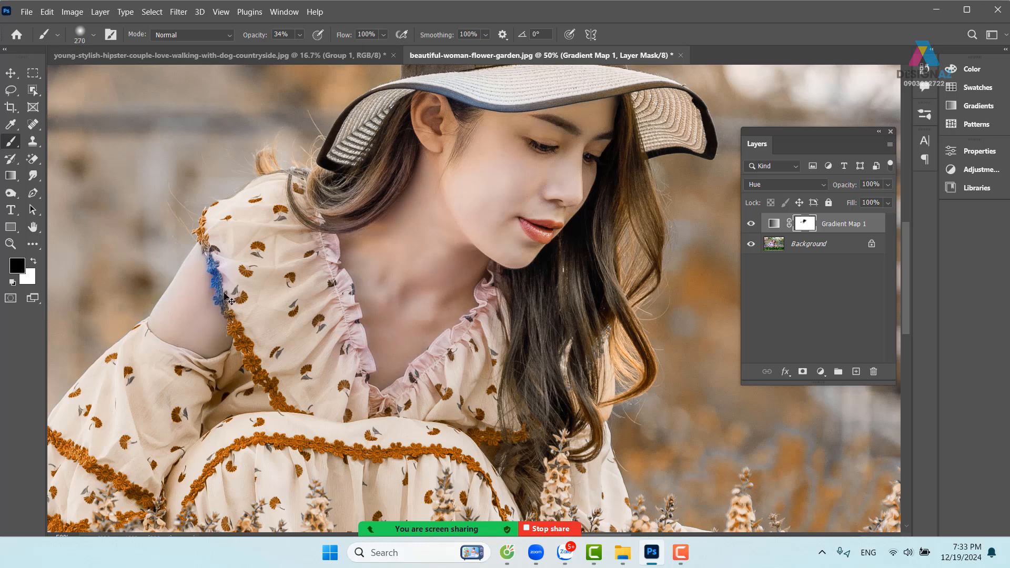
{"action": "mouse_move", "coordinate": [205, 349]}
{"action": "left_mouse_down"}
{"action": "mouse_move", "coordinate": [168, 334]}
{"action": "mouse_move", "coordinate": [196, 343]}
{"action": "left_mouse_up"}
Step: Paint white on the mask along the dress trim beside the arm to bring back the gradient map colouring there
{"action": "key", "text": "x"}
{"action": "mouse_move", "coordinate": [236, 291]}
{"action": "left_mouse_down"}
{"action": "mouse_move", "coordinate": [228, 263]}
{"action": "mouse_move", "coordinate": [239, 301]}
{"action": "mouse_move", "coordinate": [228, 293]}
{"action": "mouse_move", "coordinate": [221, 242]}
{"action": "left_mouse_up"}
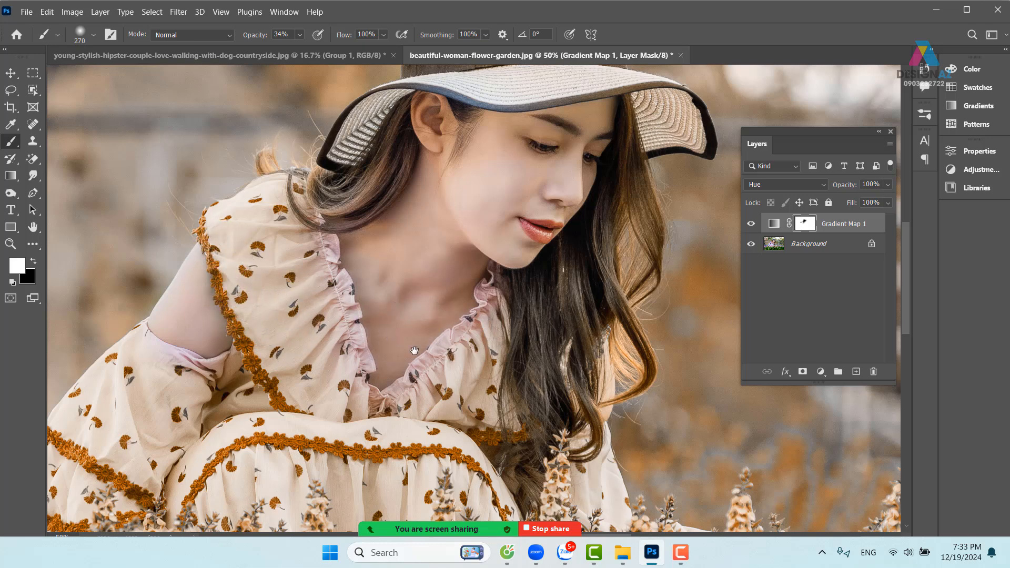
{"action": "left_click_drag", "start_coordinate": [545, 334], "coordinate": [531, 337]}
{"action": "scroll", "coordinate": [534, 333], "scroll_direction": "down", "scroll_amount": 3}
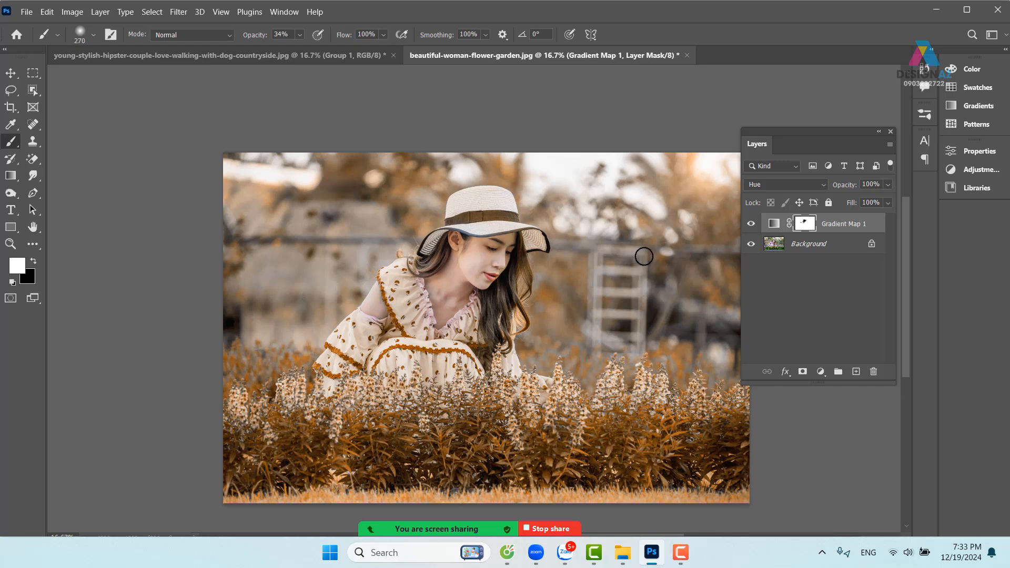
Step: Delete the Gradient Map 1 adjustment layer
{"action": "left_click", "coordinate": [774, 223]}
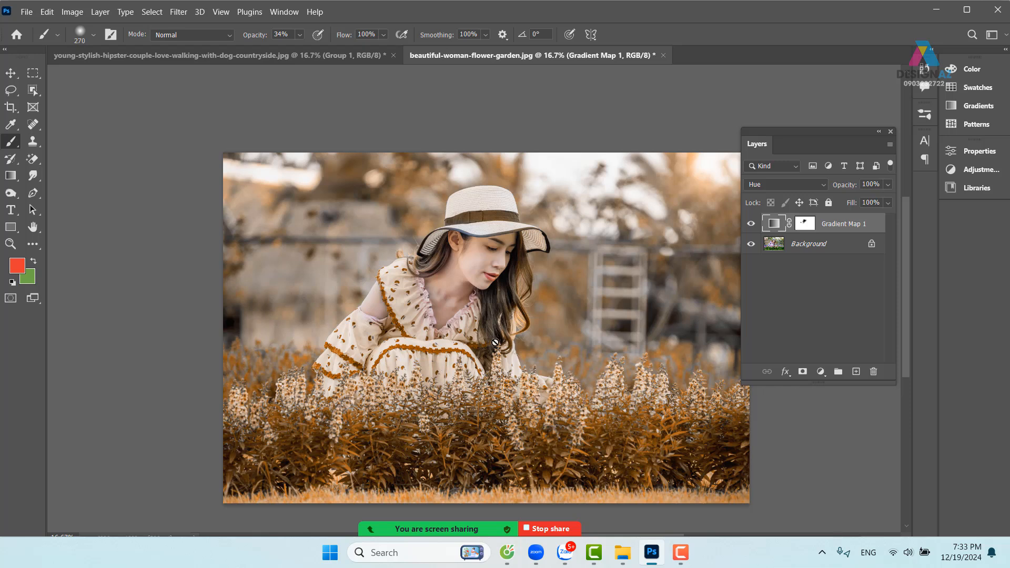
{"action": "left_click", "coordinate": [14, 75]}
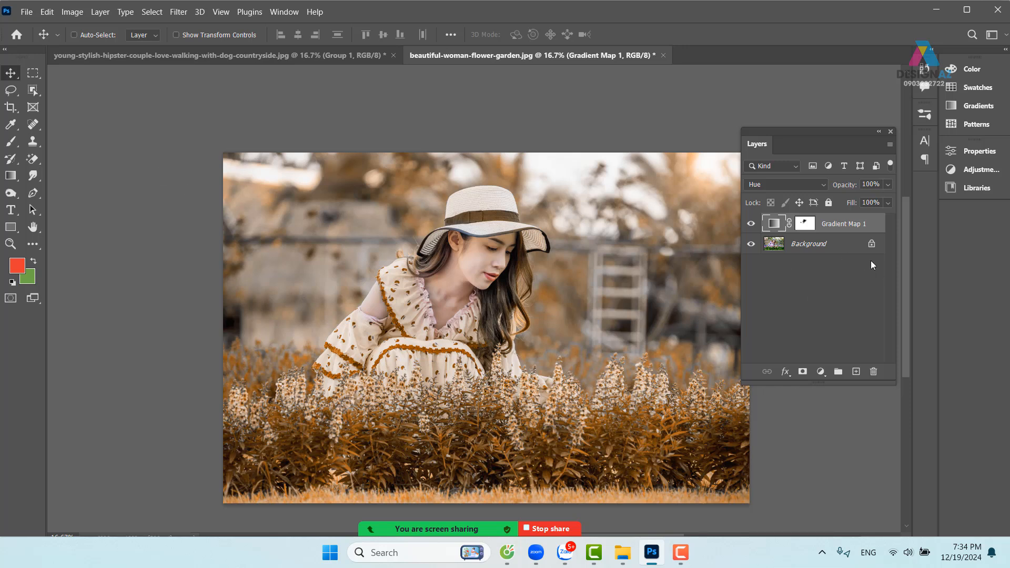
{"action": "key", "text": "Delete"}
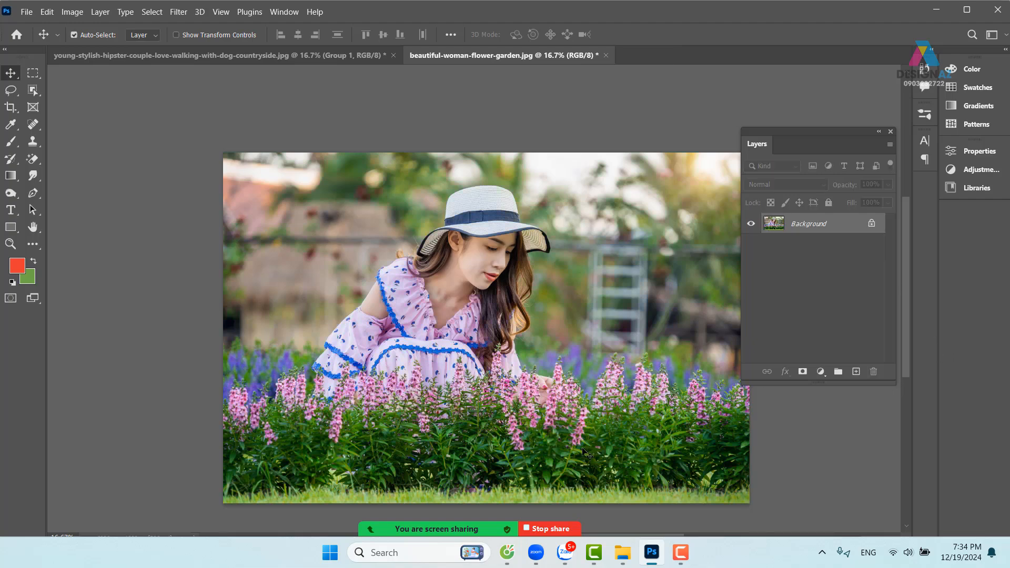
{"action": "key", "text": "ctrl+plus"}
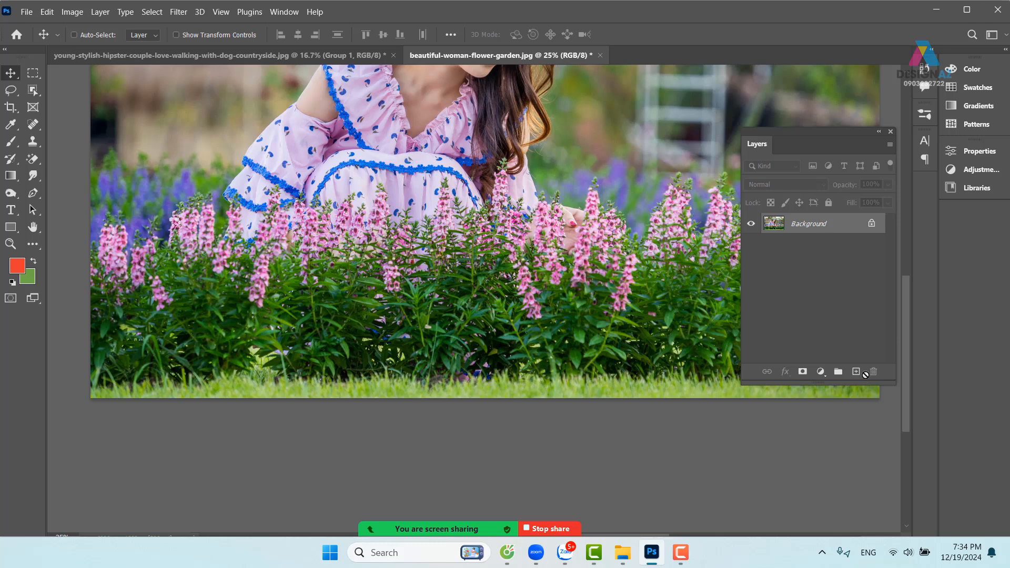
{"action": "left_click", "coordinate": [857, 372]}
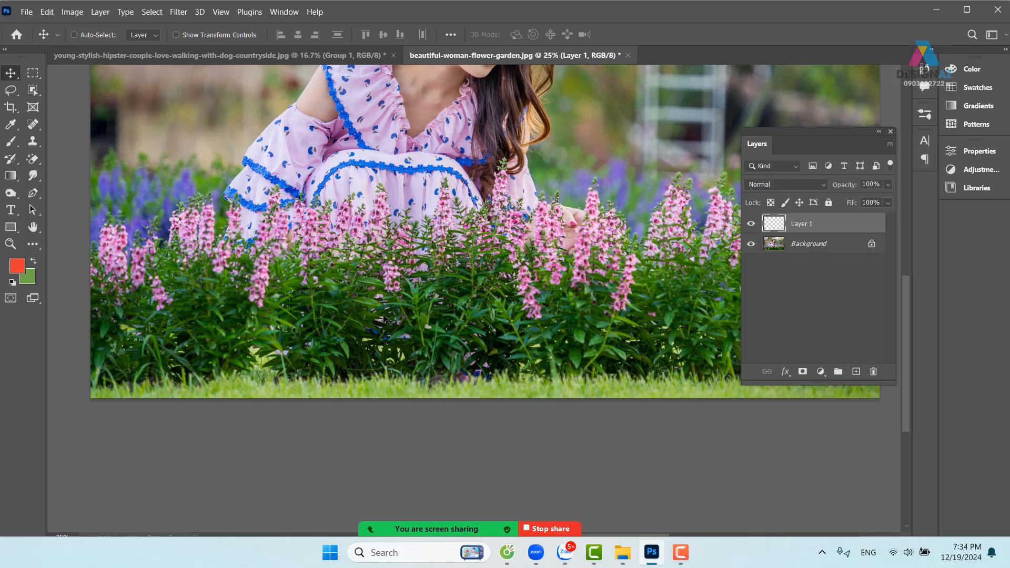
{"action": "key", "text": "ctrl+z"}
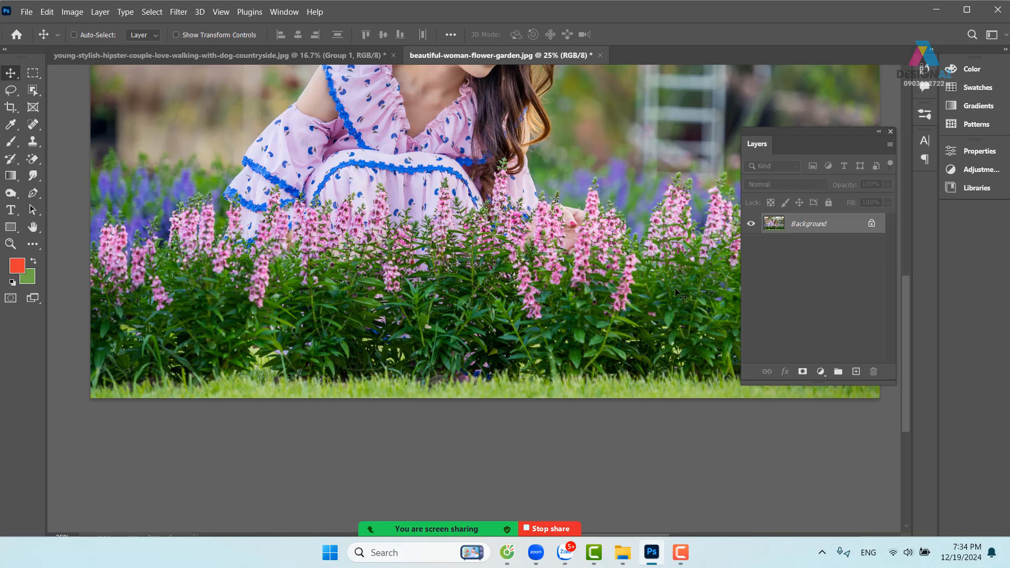
{"action": "left_click_drag", "start_coordinate": [552, 232], "coordinate": [550, 308]}
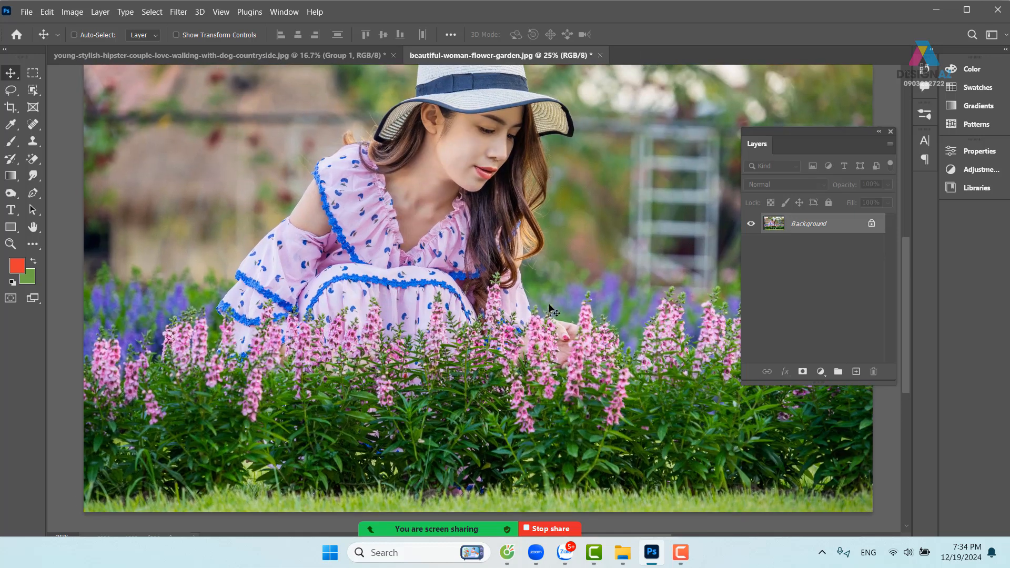
{"action": "key", "text": "ctrl+minus"}
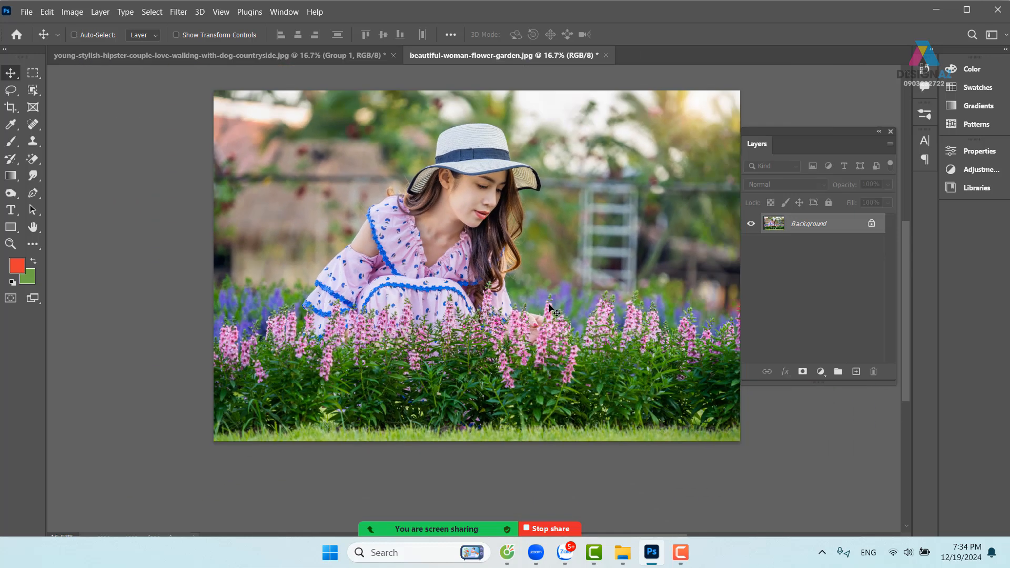
Step: Start opening another image file and browse the contents of the New Volume (E:) drive
{"action": "key", "text": "ctrl"}
{"action": "key", "text": "ctrl+o"}
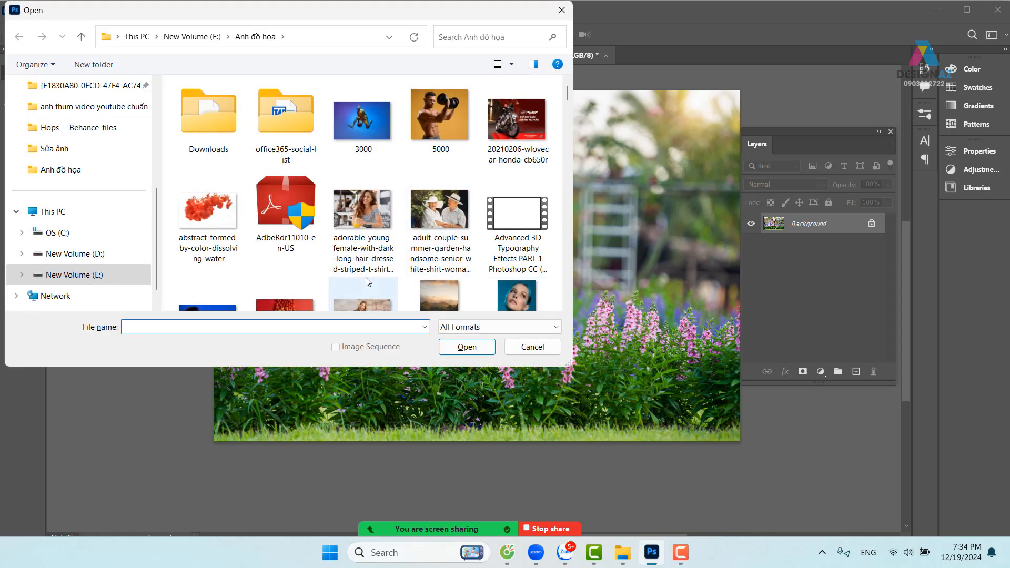
{"action": "left_click", "coordinate": [116, 276]}
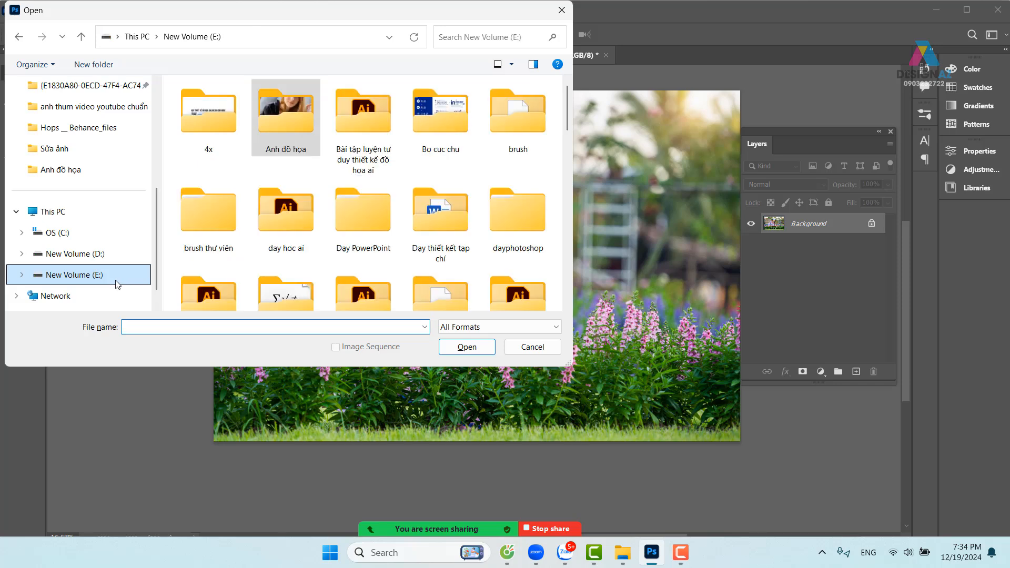
{"action": "scroll", "coordinate": [455, 234], "scroll_direction": "down", "scroll_amount": 15}
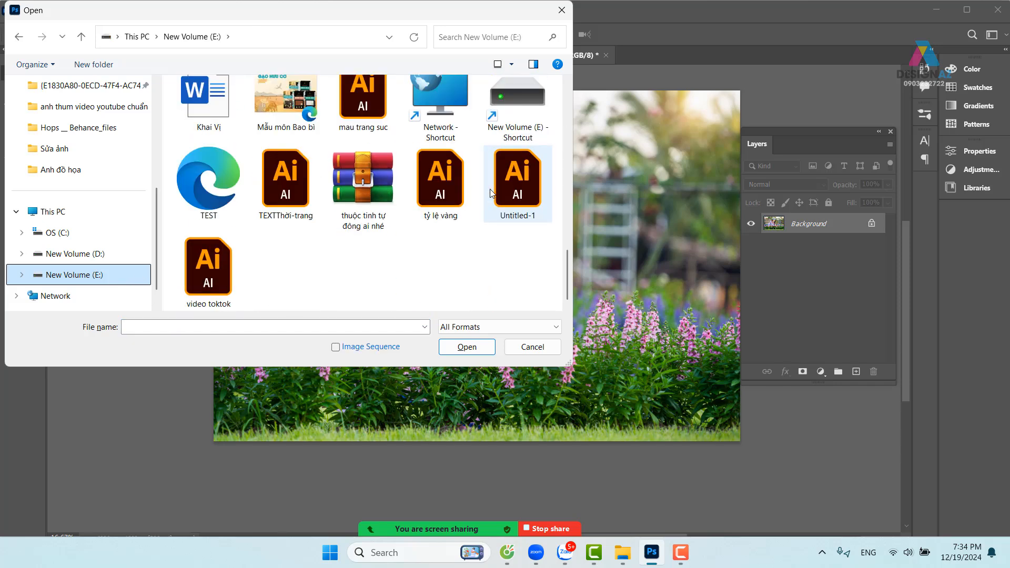
{"action": "scroll", "coordinate": [490, 193], "scroll_direction": "up", "scroll_amount": 2}
{"action": "scroll", "coordinate": [490, 188], "scroll_direction": "up", "scroll_amount": 4}
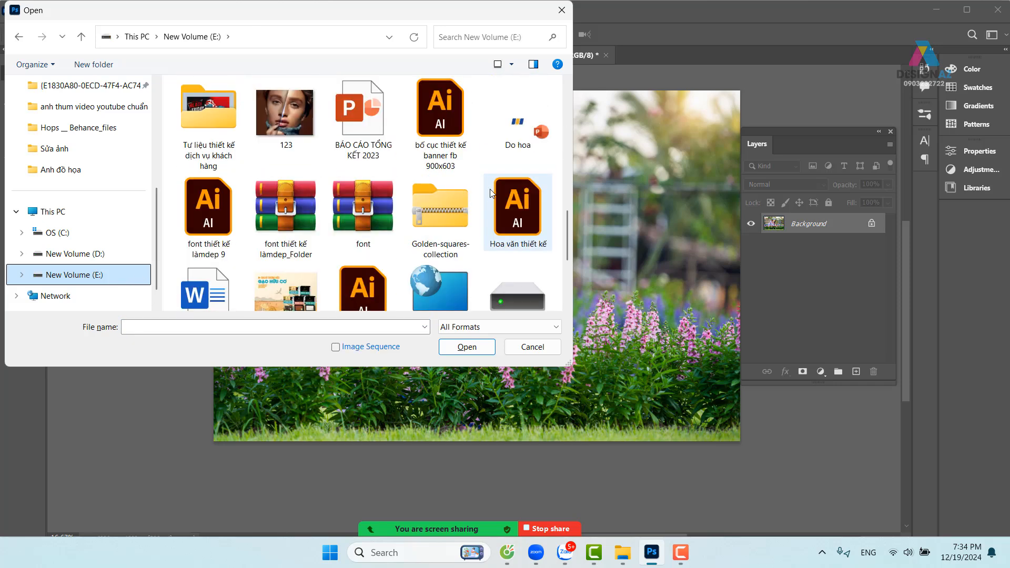
Step: Switch to the Zoom meeting, mute all participants and close the participants window
{"action": "mouse_move", "coordinate": [329, 537]}
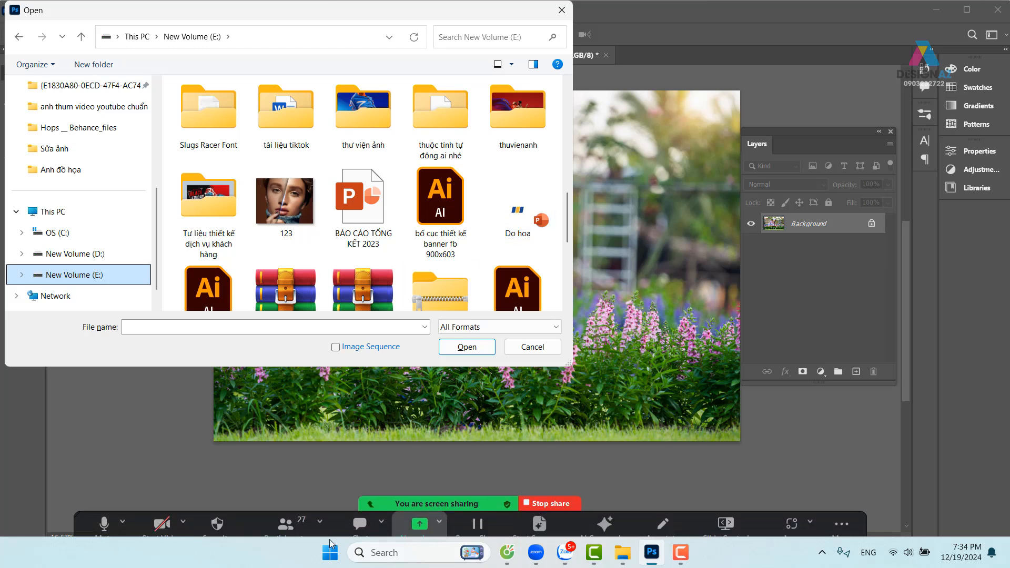
{"action": "left_click", "coordinate": [283, 515]}
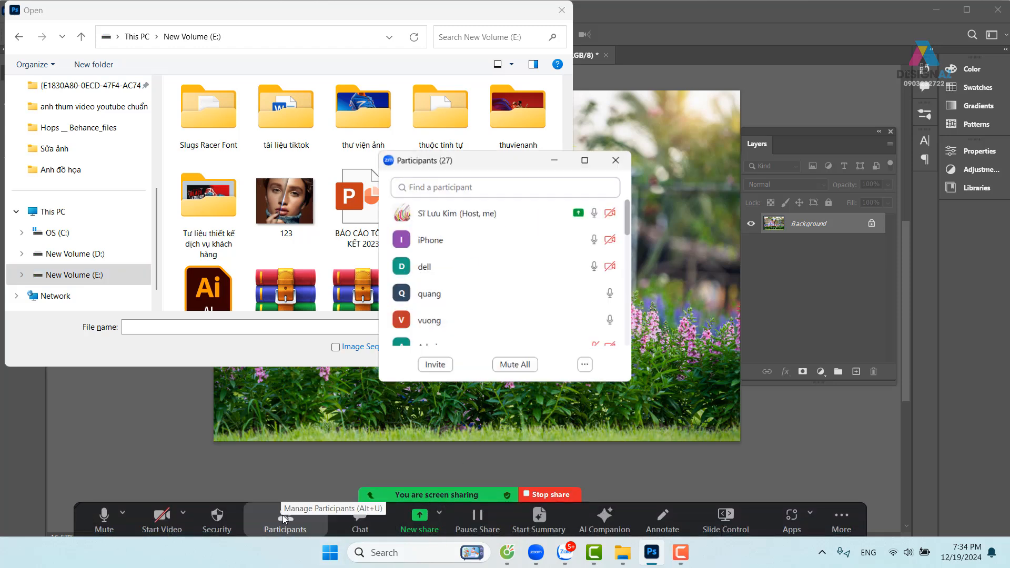
{"action": "left_click", "coordinate": [529, 365]}
{"action": "left_click", "coordinate": [578, 308]}
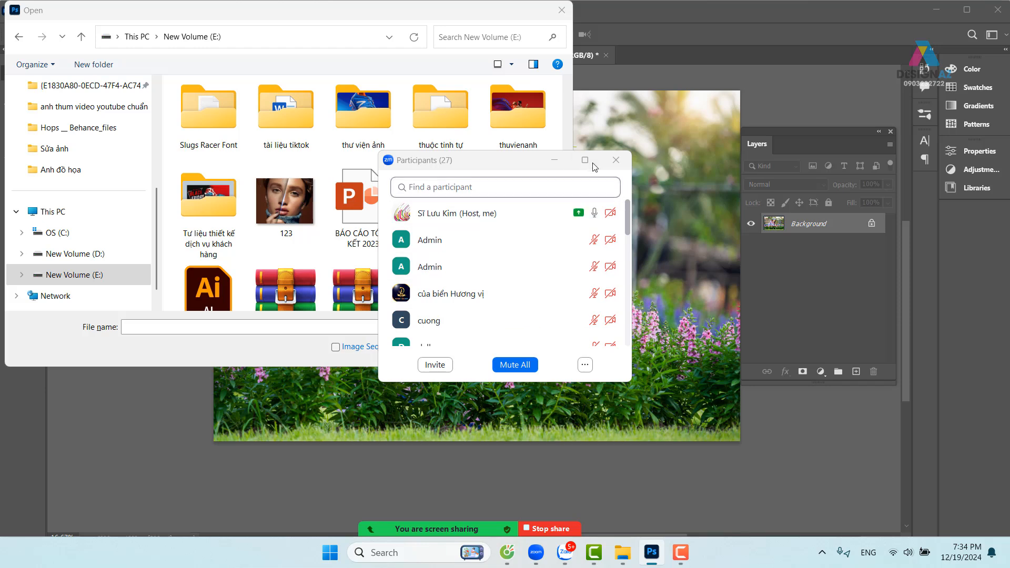
{"action": "left_click", "coordinate": [616, 160]}
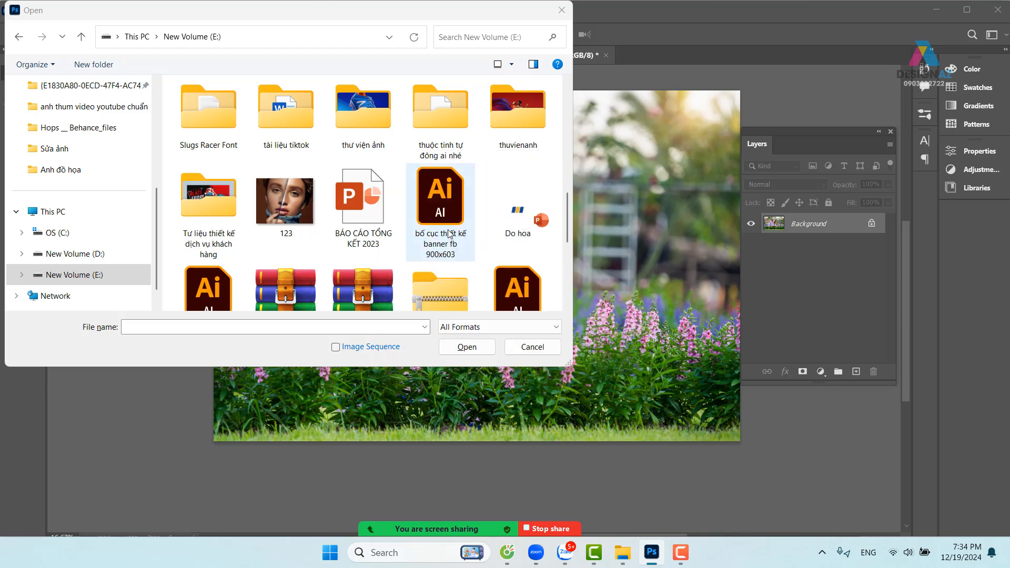
Step: Open the RGB colour-circle image from the PHOTOSHOP folder on the New Volume (E:) drive
{"action": "scroll", "coordinate": [449, 234], "scroll_direction": "down", "scroll_amount": 2}
{"action": "scroll", "coordinate": [449, 233], "scroll_direction": "up", "scroll_amount": 4}
{"action": "double_click", "coordinate": [459, 115]}
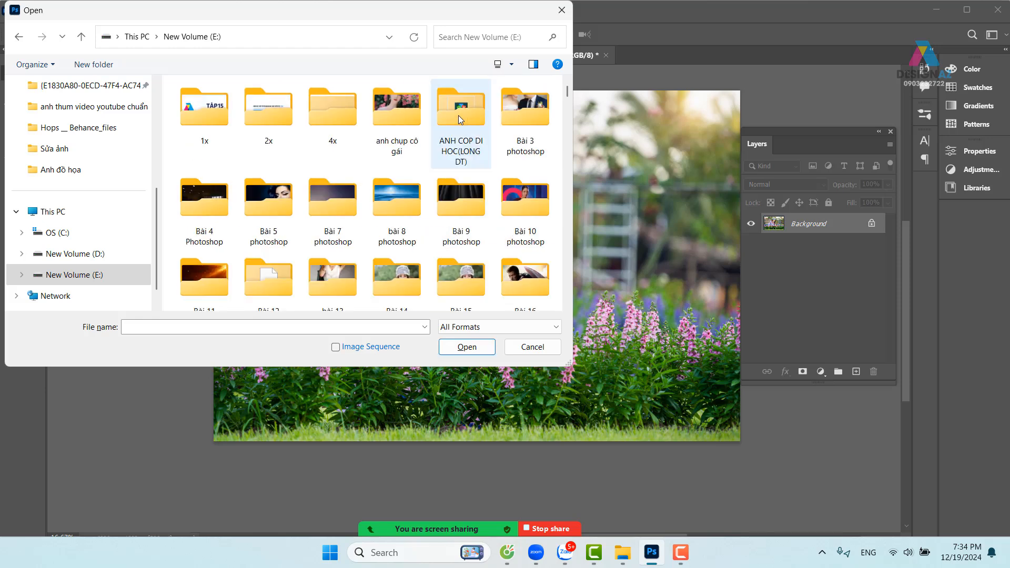
{"action": "scroll", "coordinate": [455, 185], "scroll_direction": "down", "scroll_amount": 10}
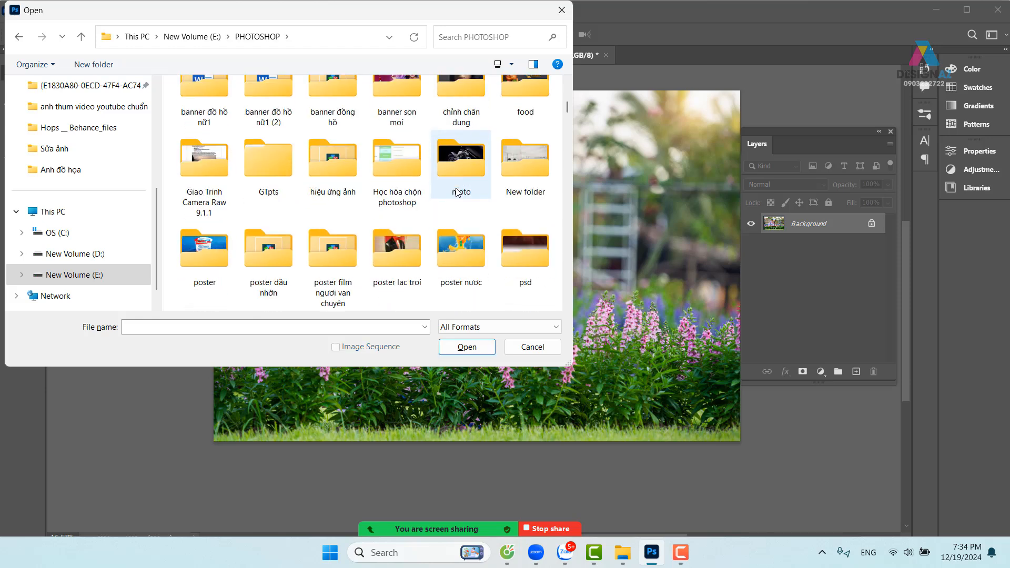
{"action": "scroll", "coordinate": [457, 192], "scroll_direction": "down", "scroll_amount": 10}
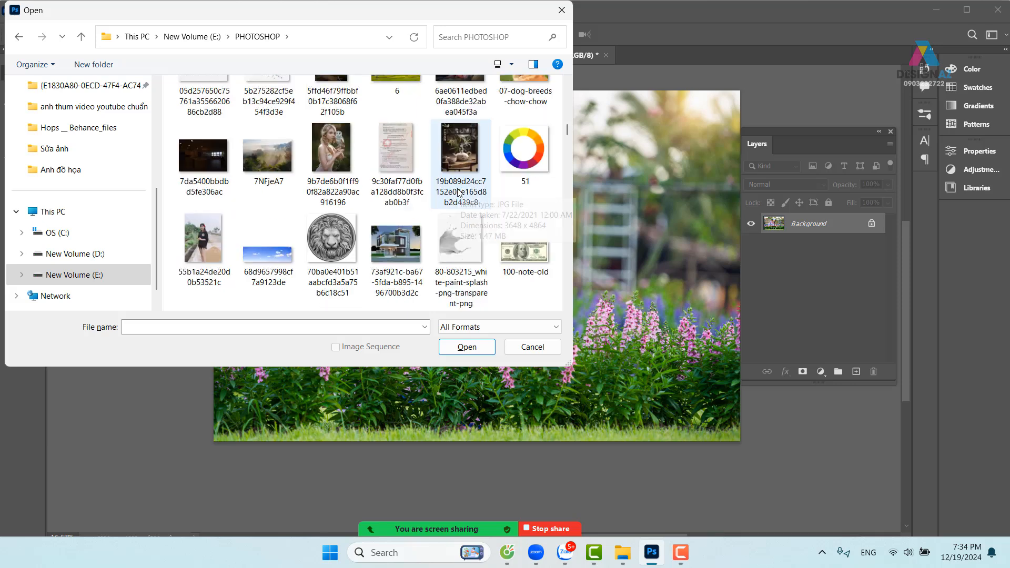
{"action": "scroll", "coordinate": [459, 193], "scroll_direction": "down", "scroll_amount": 10}
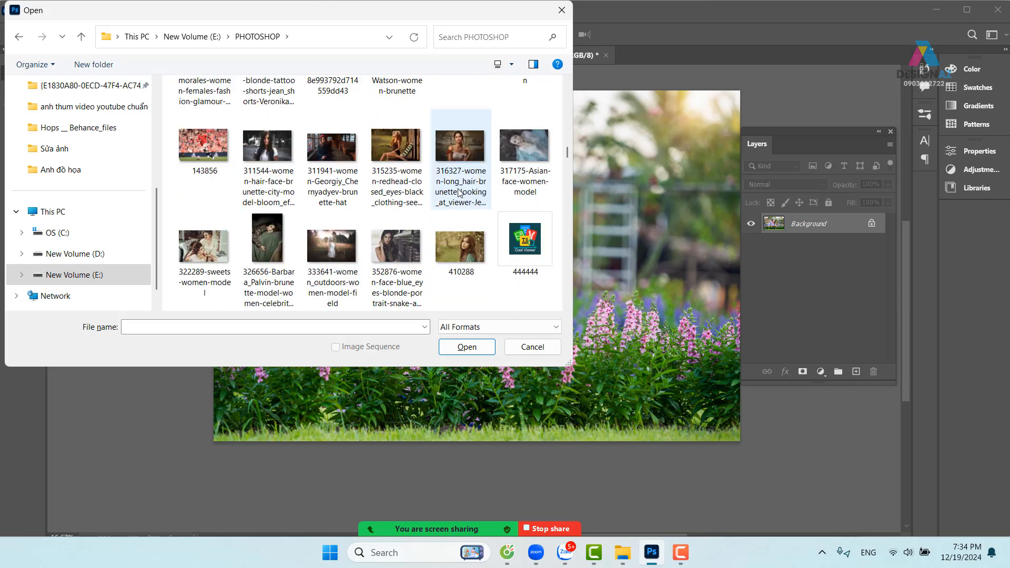
{"action": "scroll", "coordinate": [460, 195], "scroll_direction": "down", "scroll_amount": 2}
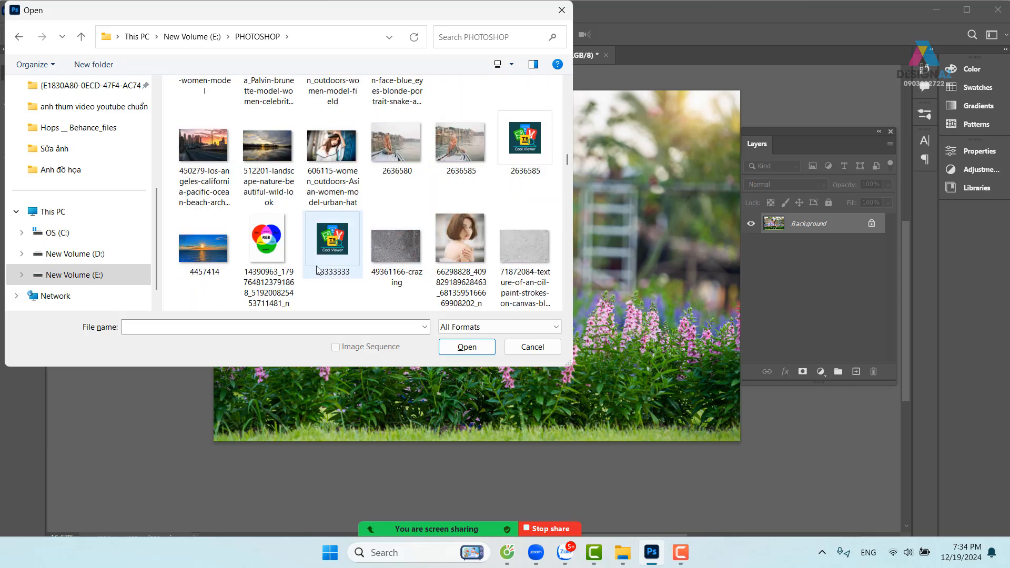
{"action": "left_click", "coordinate": [279, 256]}
{"action": "left_click", "coordinate": [460, 350]}
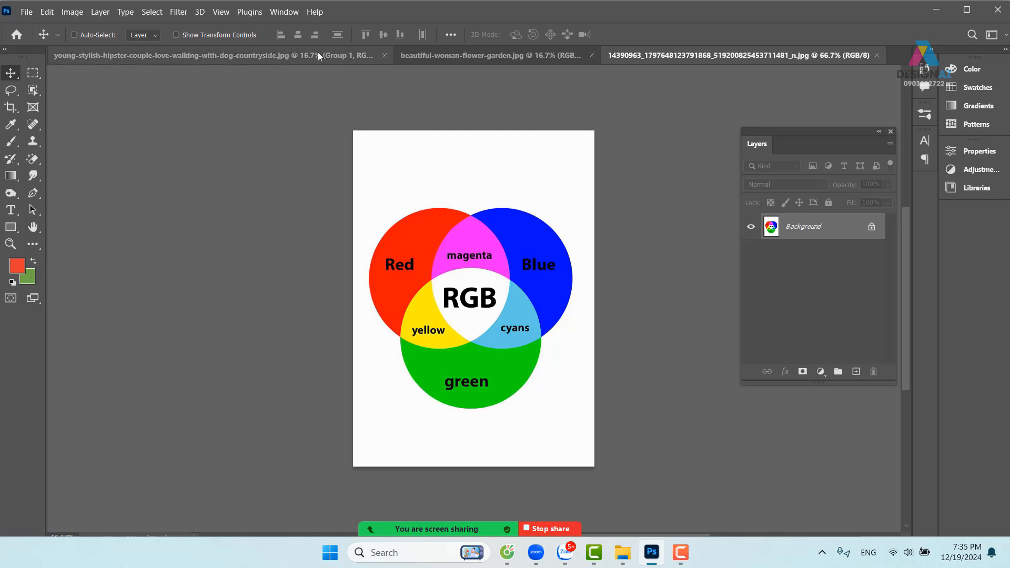
Step: Revert the photo of the couple with the dog to its last saved version
{"action": "left_click", "coordinate": [239, 58]}
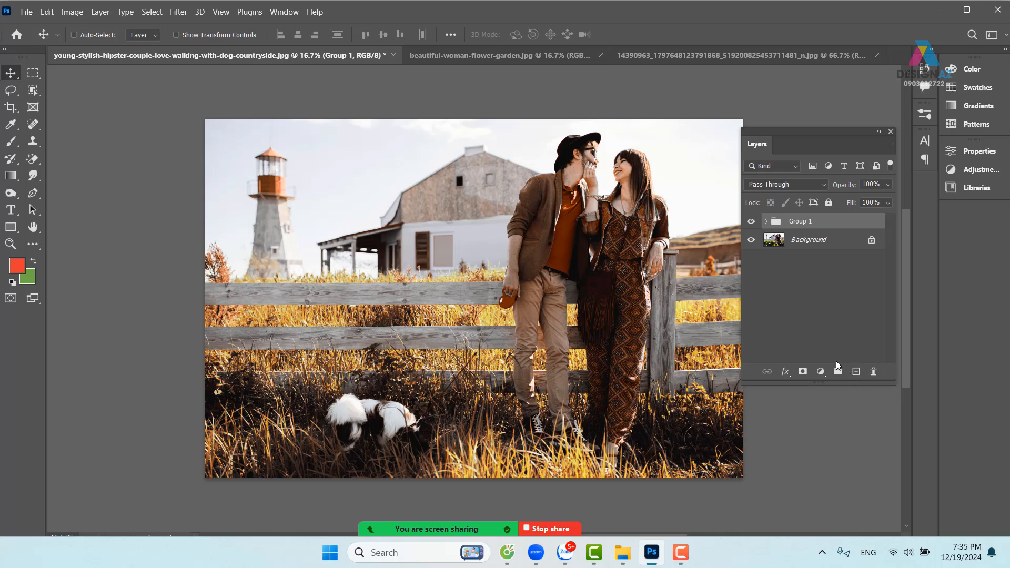
{"action": "key", "text": "F12"}
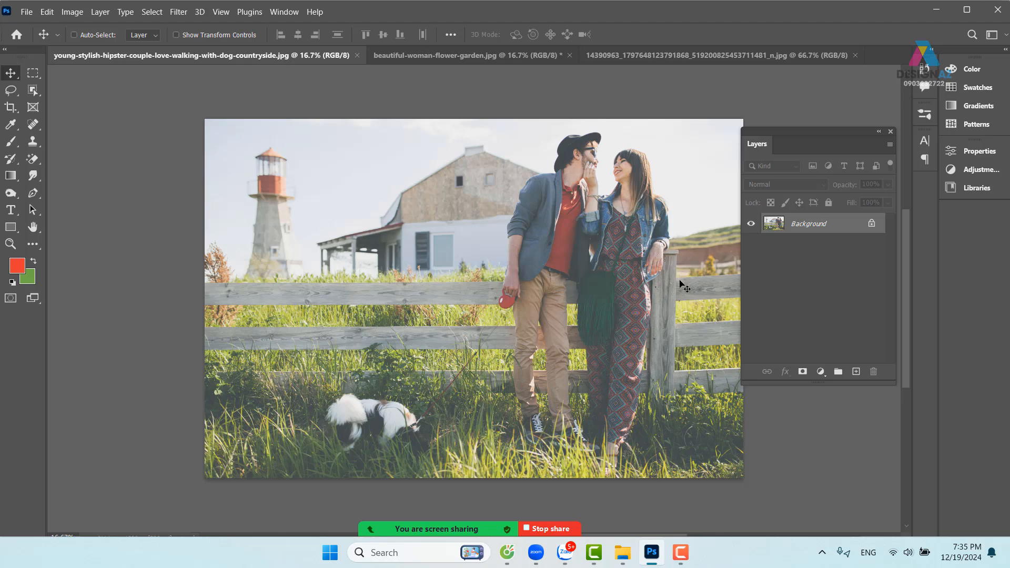
Step: Examine the Red channel's input levels for the flower-garden photo in Levels and close the dialog without changes
{"action": "left_click", "coordinate": [466, 53]}
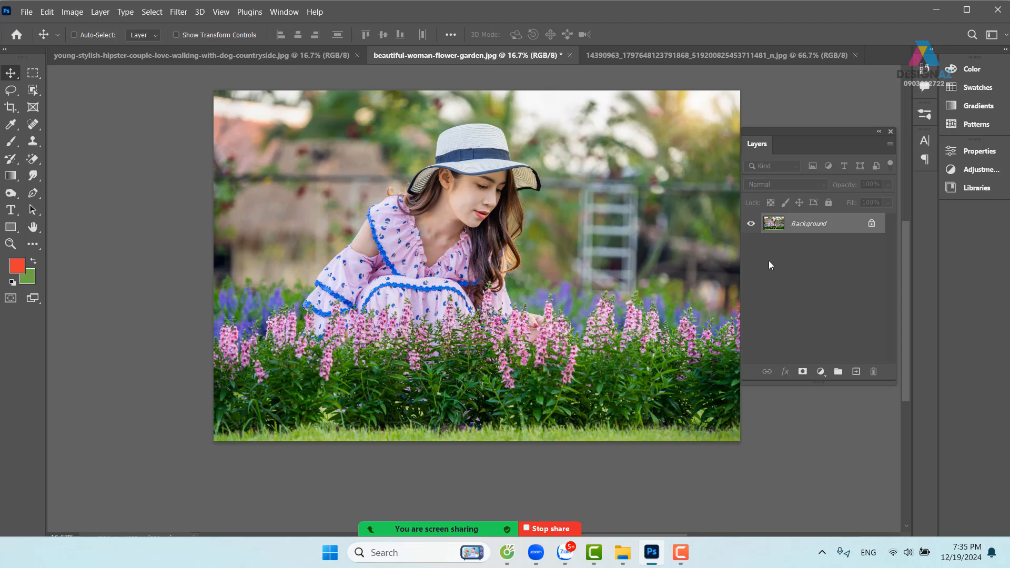
{"action": "left_click", "coordinate": [72, 12]}
{"action": "mouse_move", "coordinate": [98, 44]}
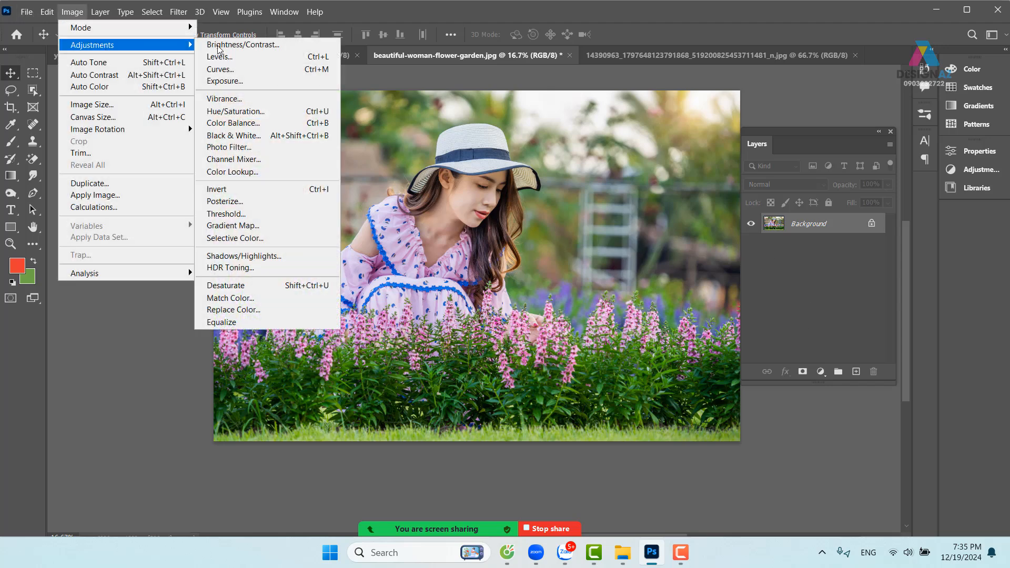
{"action": "left_click", "coordinate": [279, 58]}
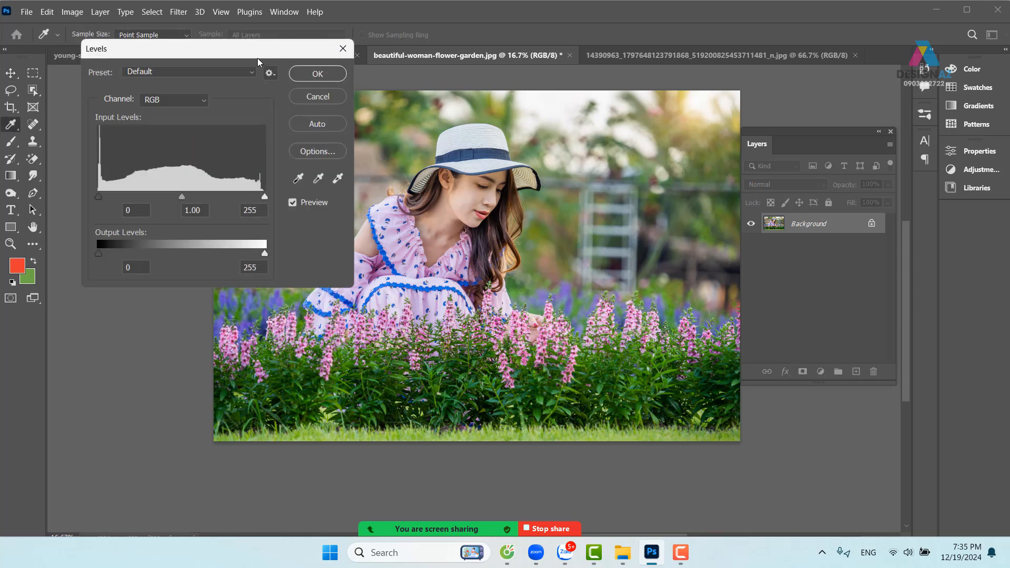
{"action": "left_click_drag", "start_coordinate": [256, 48], "coordinate": [797, 138]}
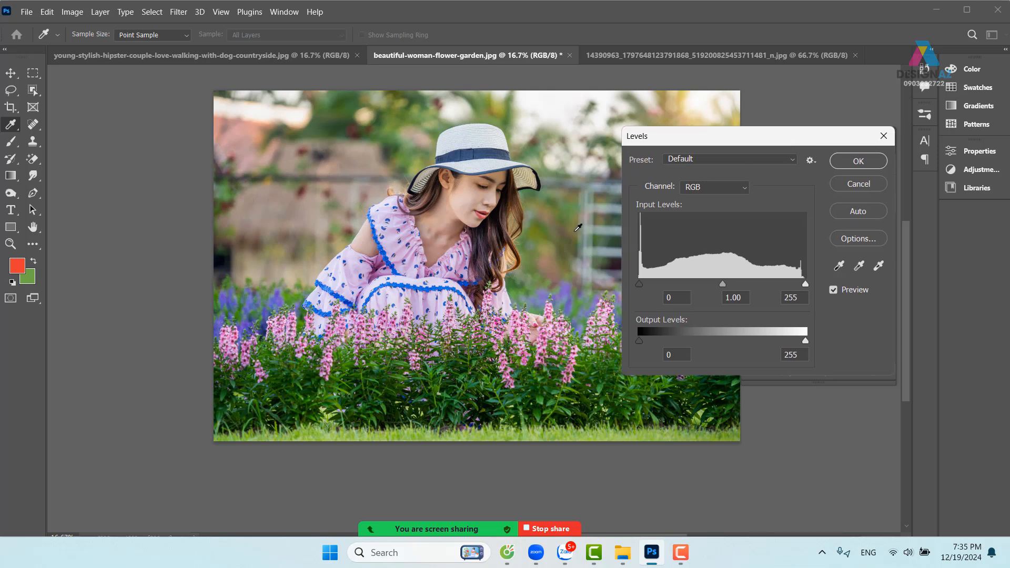
{"action": "left_click", "coordinate": [742, 191]}
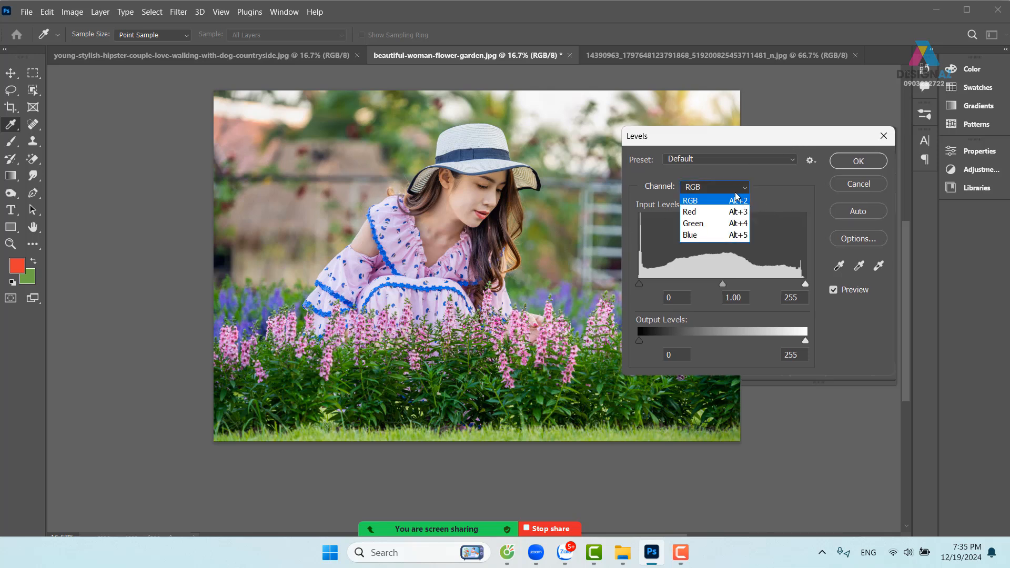
{"action": "left_click", "coordinate": [729, 211]}
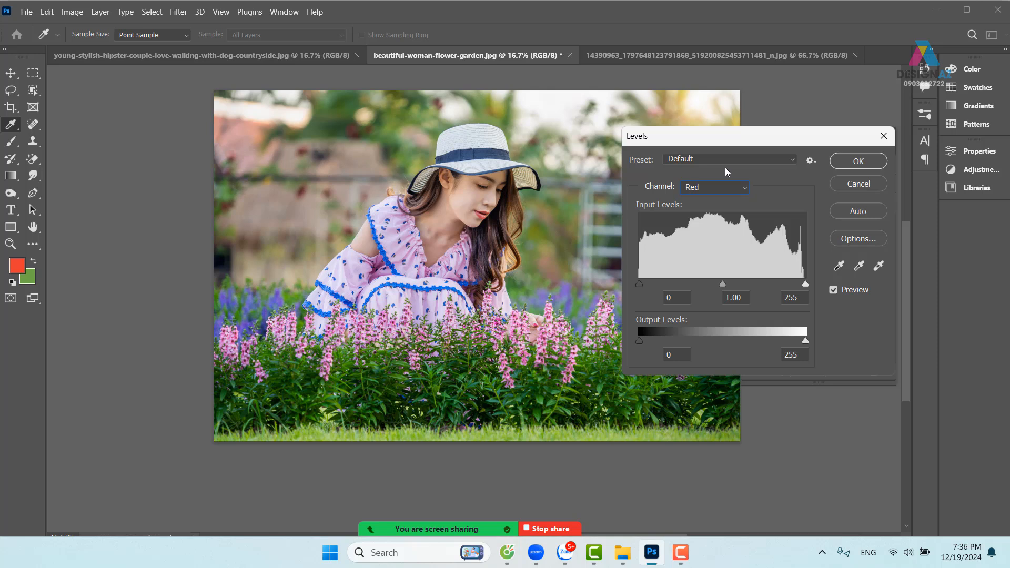
{"action": "left_click", "coordinate": [639, 285]}
{"action": "left_click", "coordinate": [806, 285]}
{"action": "left_click", "coordinate": [704, 56]}
{"action": "left_click", "coordinate": [884, 135]}
Step: Examine the RGB colour-circle image and the couple photo, and return to the flower-garden photo
{"action": "left_click", "coordinate": [748, 53]}
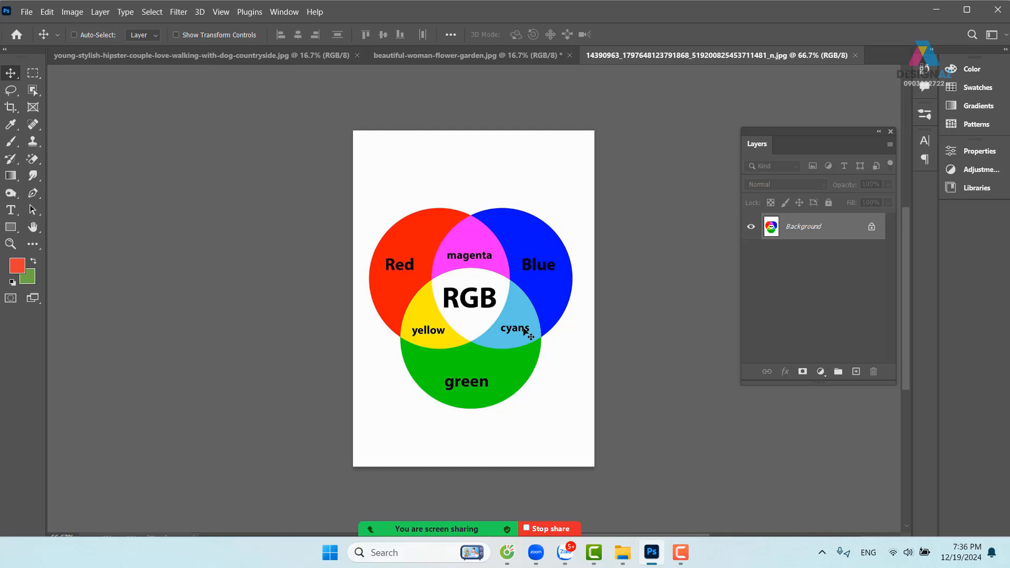
{"action": "left_click", "coordinate": [230, 55]}
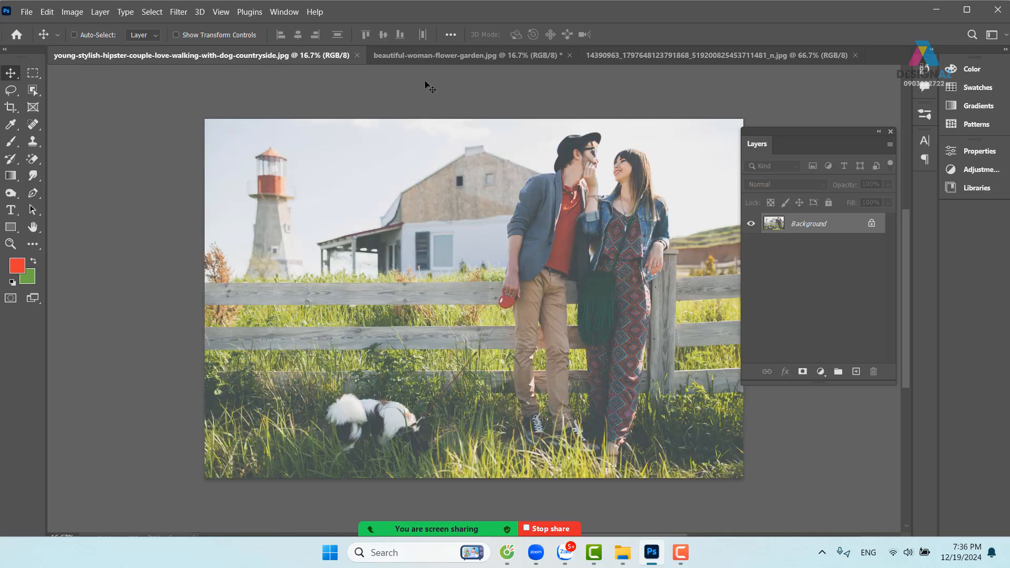
{"action": "left_click", "coordinate": [472, 59]}
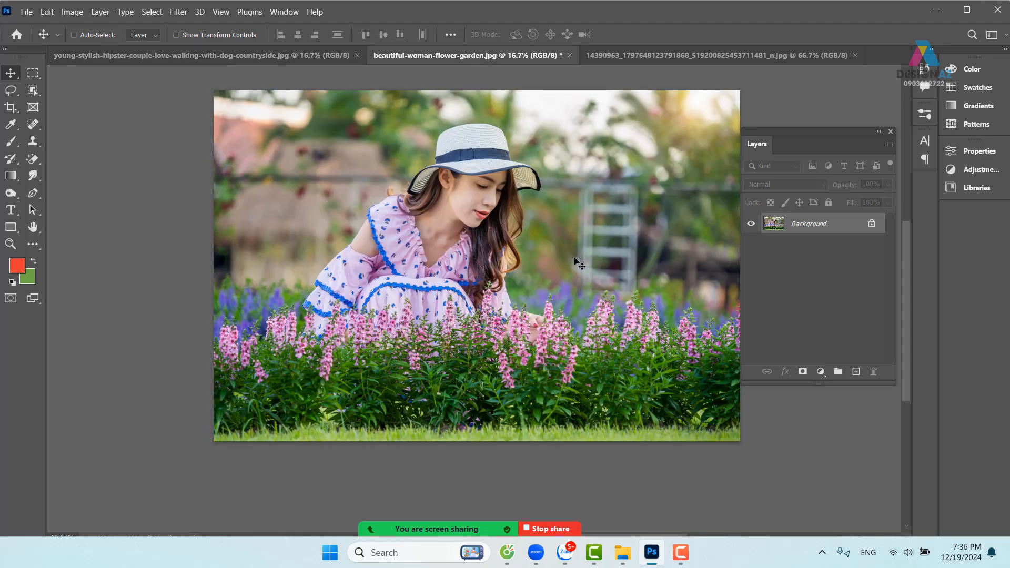
Step: Try a Levels adjustment with the Red channel's black input at 189 on the flower-garden photo, and reset it
{"action": "left_click", "coordinate": [73, 12]}
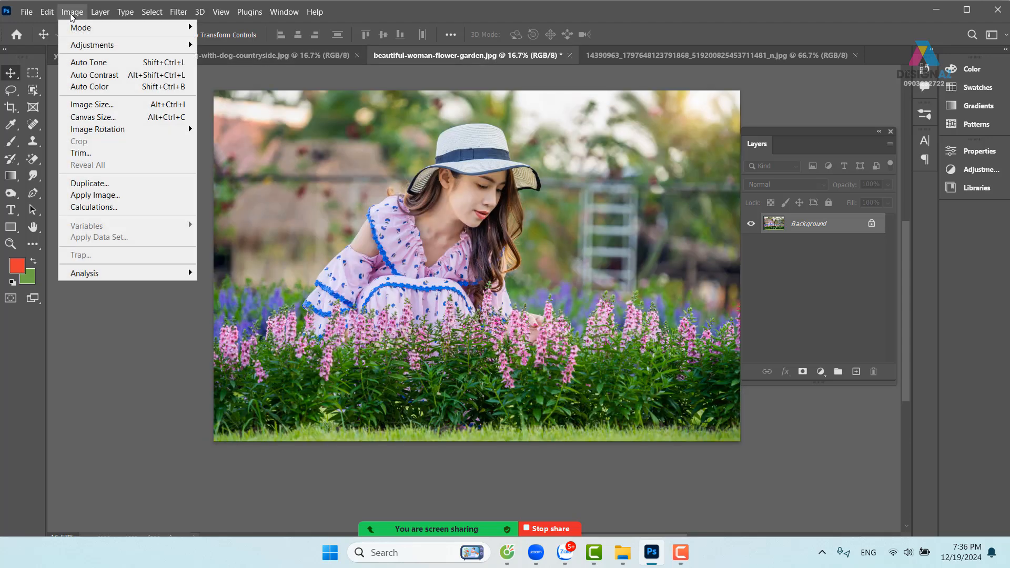
{"action": "mouse_move", "coordinate": [82, 44]}
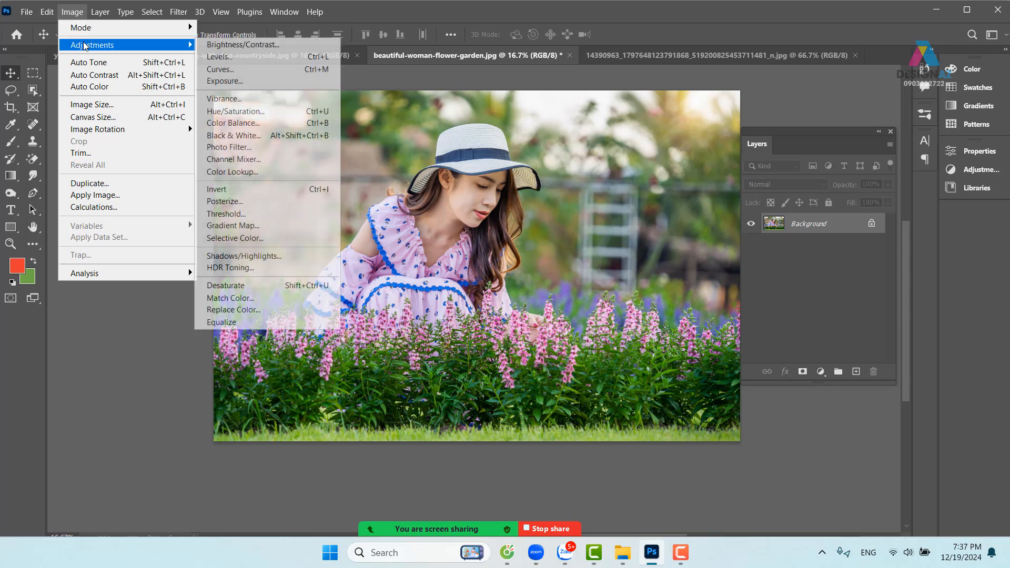
{"action": "left_click", "coordinate": [261, 54]}
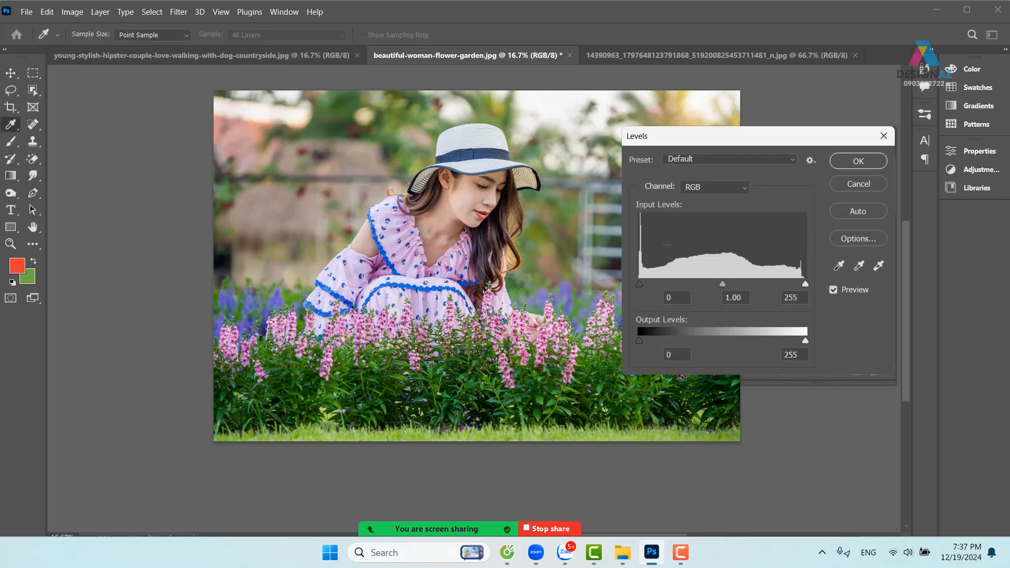
{"action": "left_click_drag", "start_coordinate": [795, 130], "coordinate": [777, 123]}
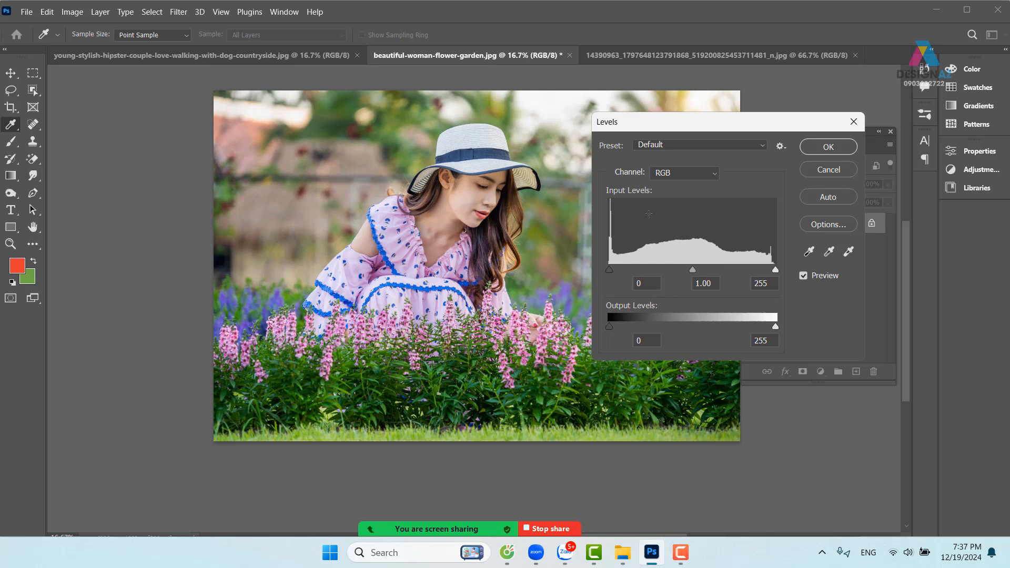
{"action": "left_click", "coordinate": [685, 174]}
{"action": "left_click", "coordinate": [679, 199]}
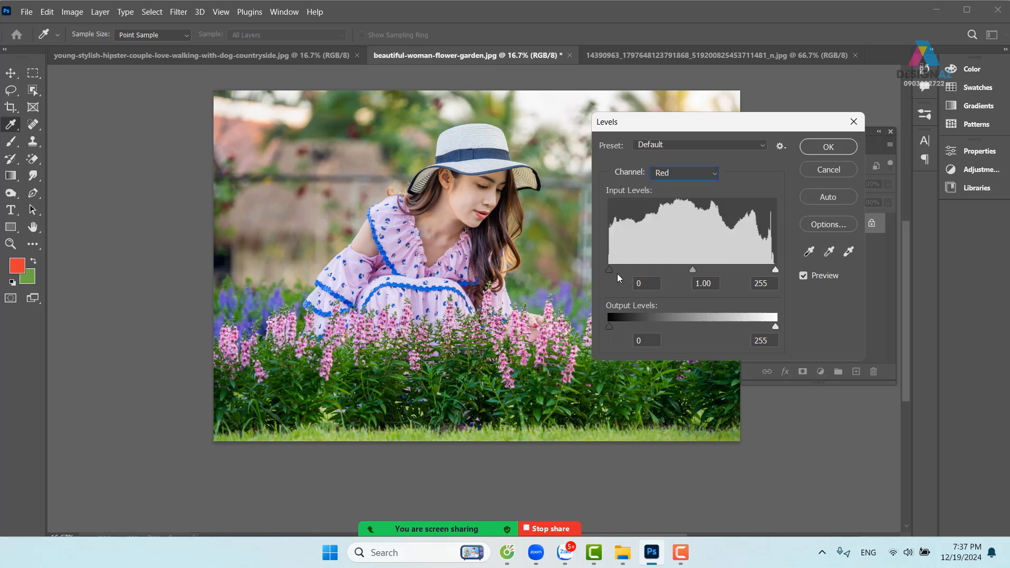
{"action": "left_click_drag", "start_coordinate": [611, 270], "coordinate": [737, 266]}
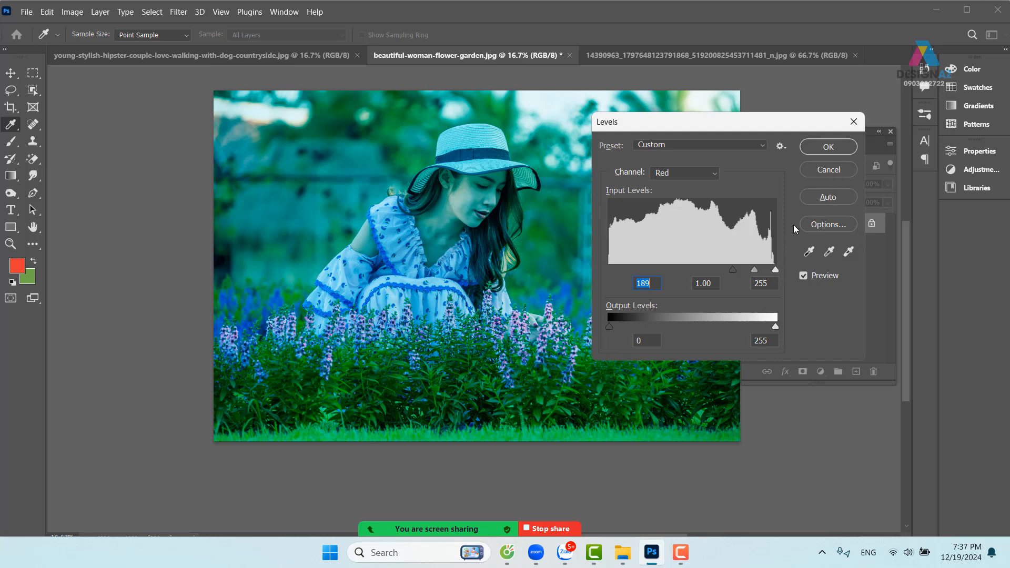
{"action": "key", "text": "alt"}
{"action": "left_click", "coordinate": [841, 170], "text": "alt"}
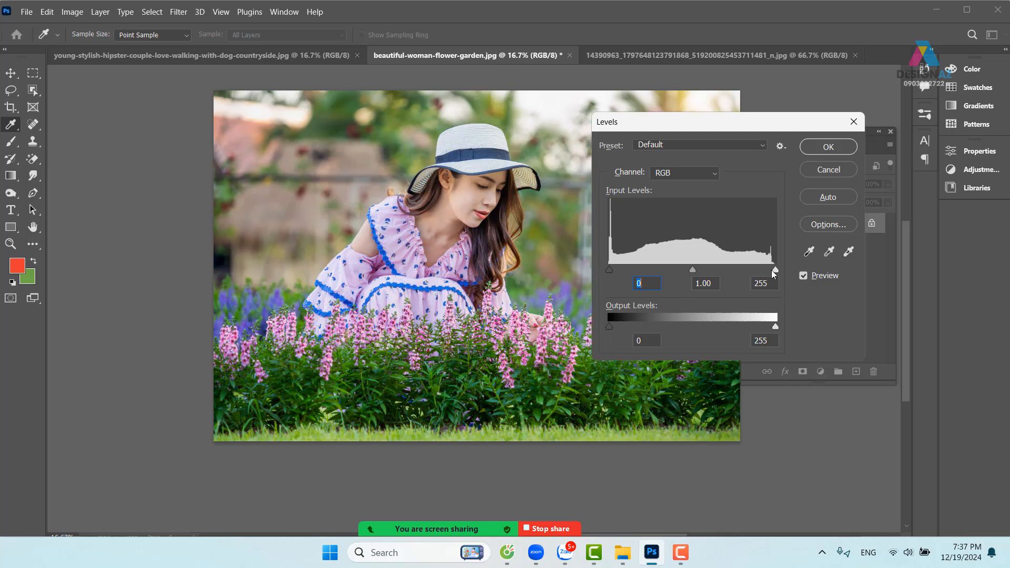
Step: Try lowering the Red channel's white input level to 220 in Levels, and cancel the adjustment
{"action": "left_click_drag", "start_coordinate": [777, 270], "coordinate": [805, 282]}
{"action": "left_click", "coordinate": [698, 174]}
{"action": "left_click", "coordinate": [679, 197]}
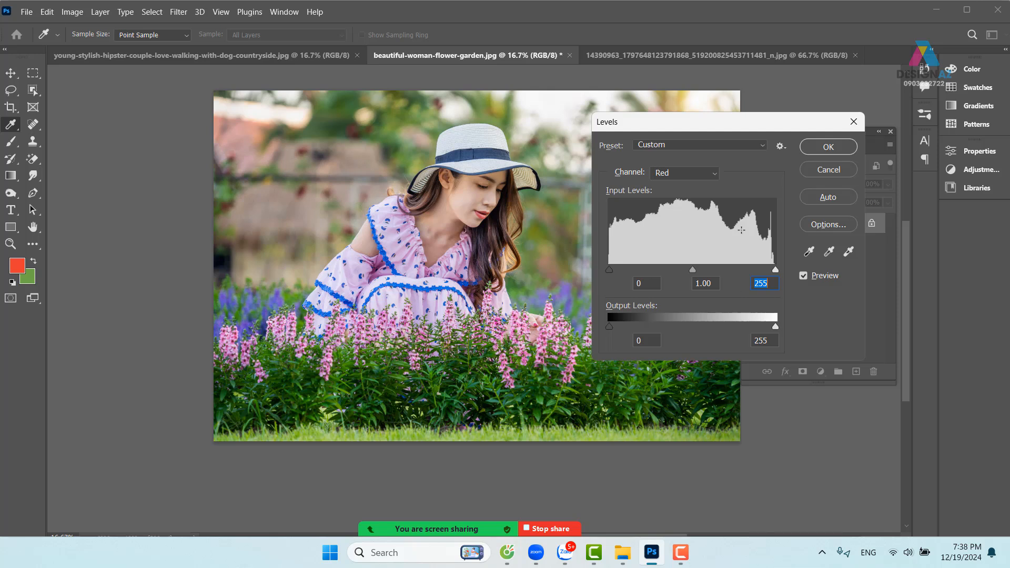
{"action": "left_click_drag", "start_coordinate": [775, 270], "coordinate": [752, 269]}
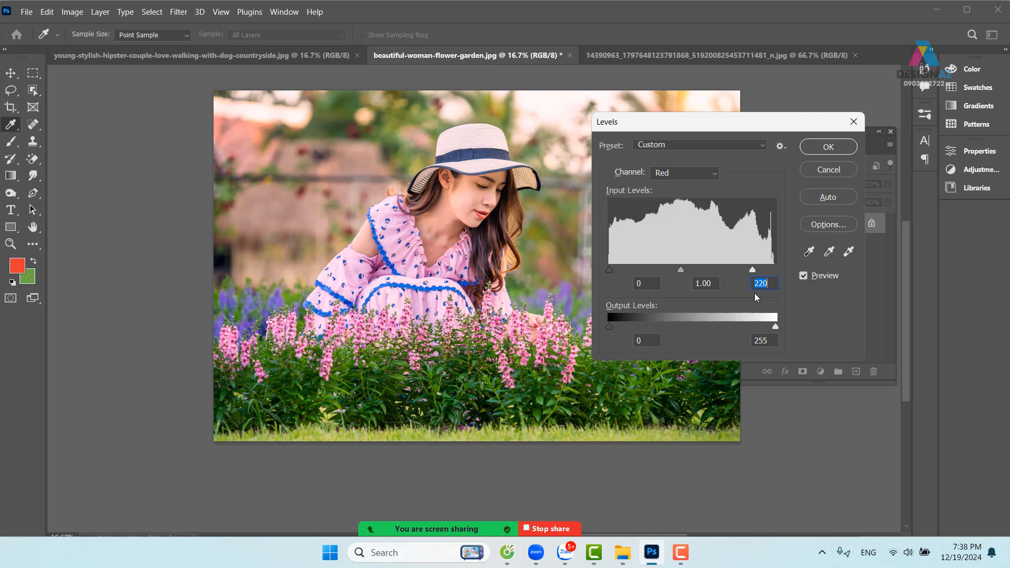
{"action": "left_click", "coordinate": [829, 169]}
{"action": "key", "text": "v"}
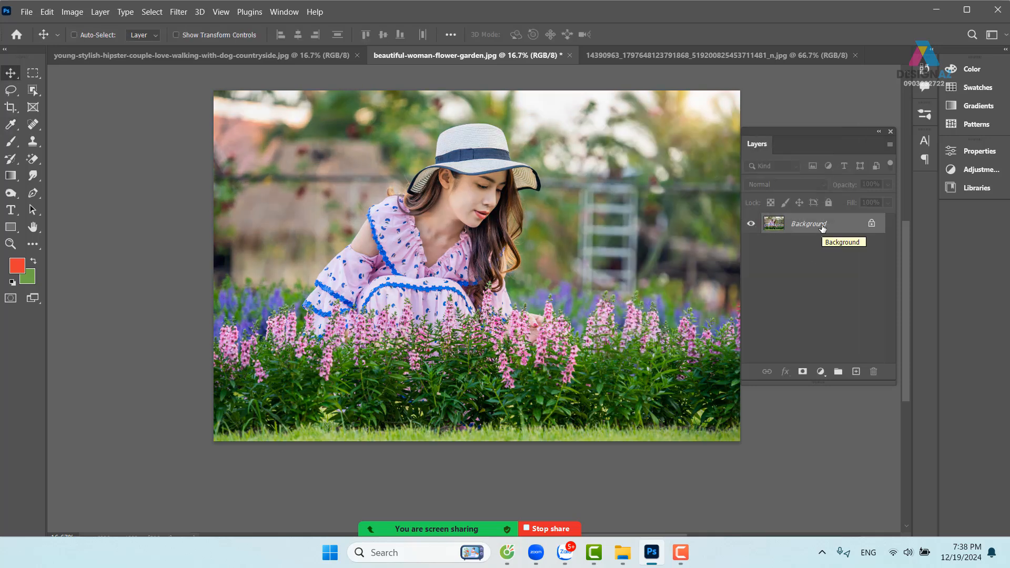
Step: Duplicate the Background layer and apply Levels to the copy with the Red channel's white input at 226
{"action": "key", "text": "ctrl+j"}
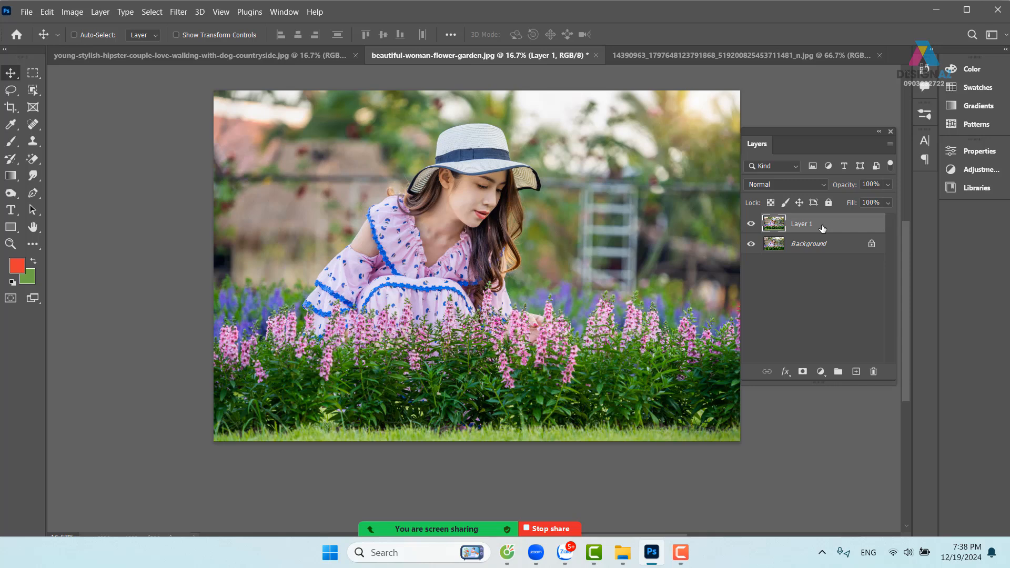
{"action": "left_click", "coordinate": [73, 12]}
{"action": "mouse_move", "coordinate": [98, 46]}
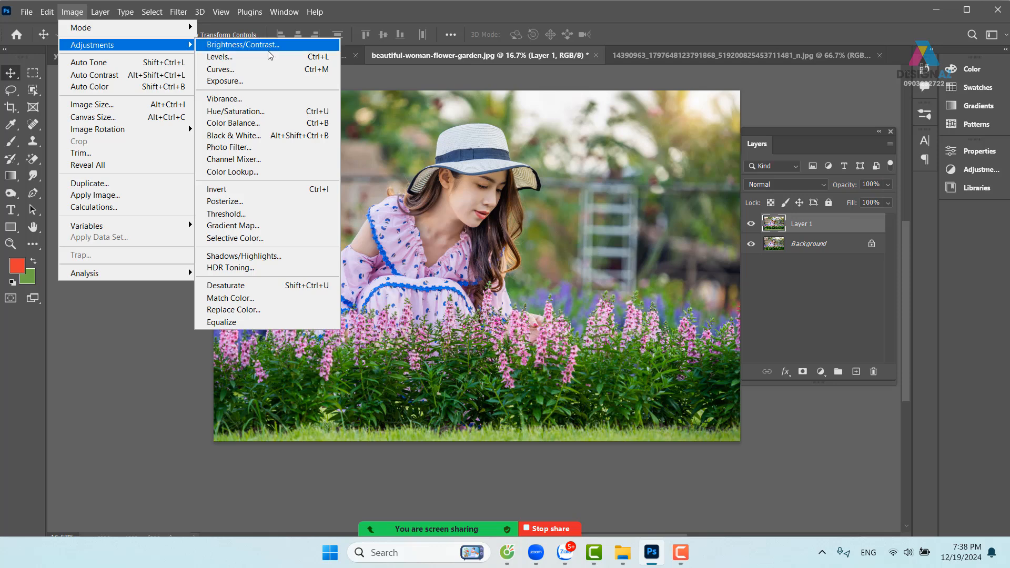
{"action": "left_click", "coordinate": [312, 62]}
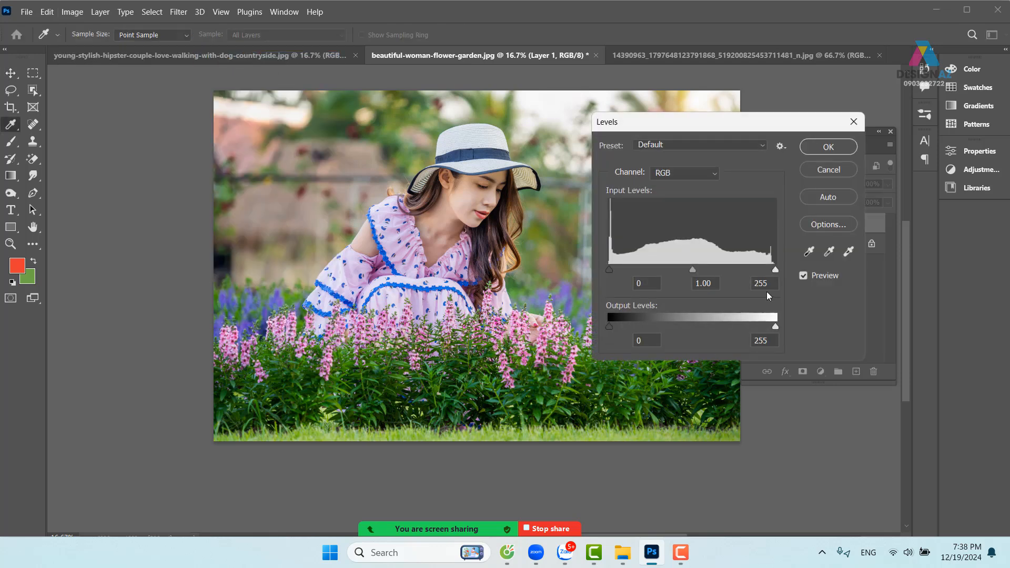
{"action": "left_click", "coordinate": [683, 172]}
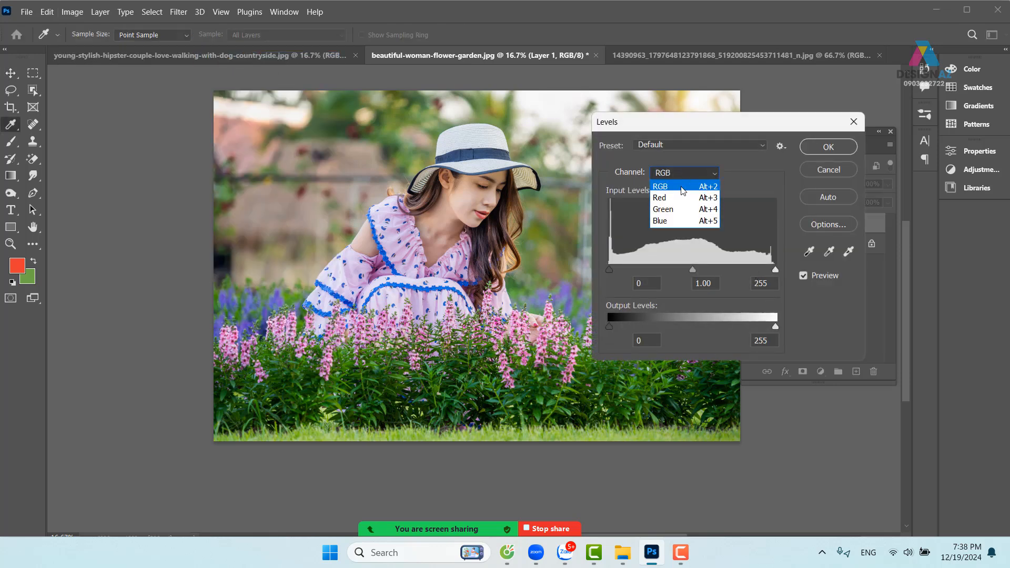
{"action": "left_click", "coordinate": [683, 199]}
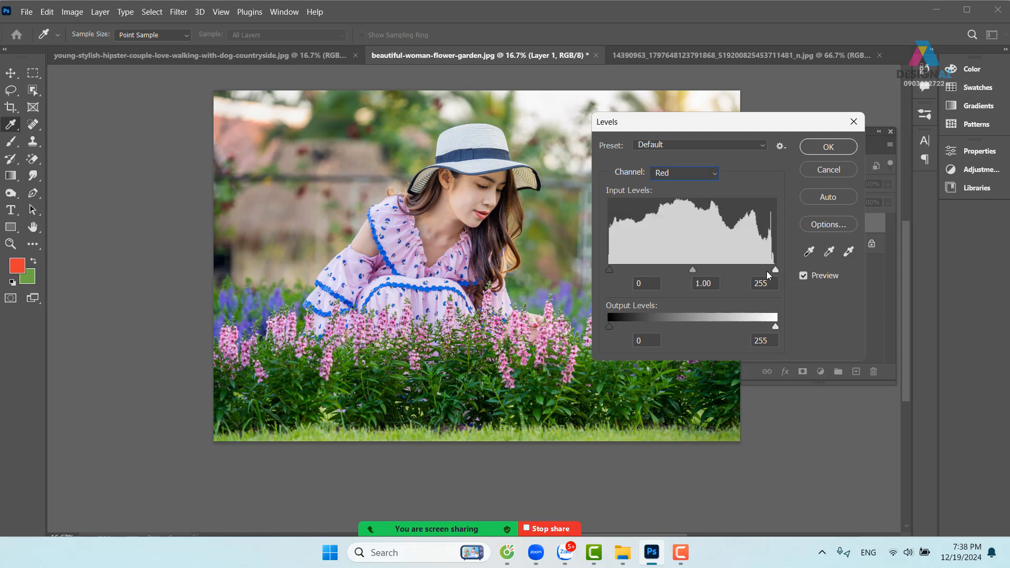
{"action": "left_click_drag", "start_coordinate": [776, 270], "coordinate": [758, 270]}
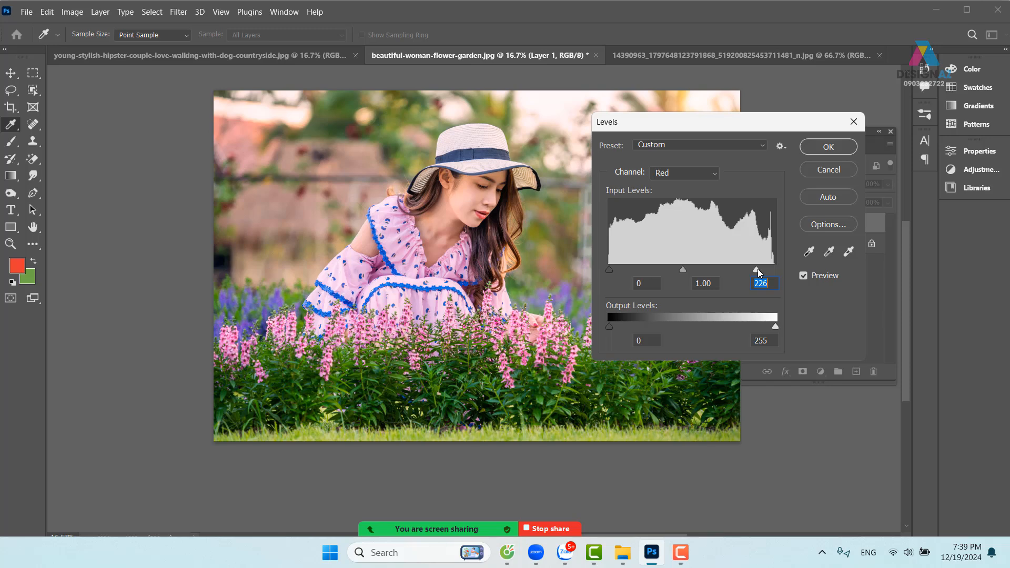
{"action": "left_click", "coordinate": [830, 149]}
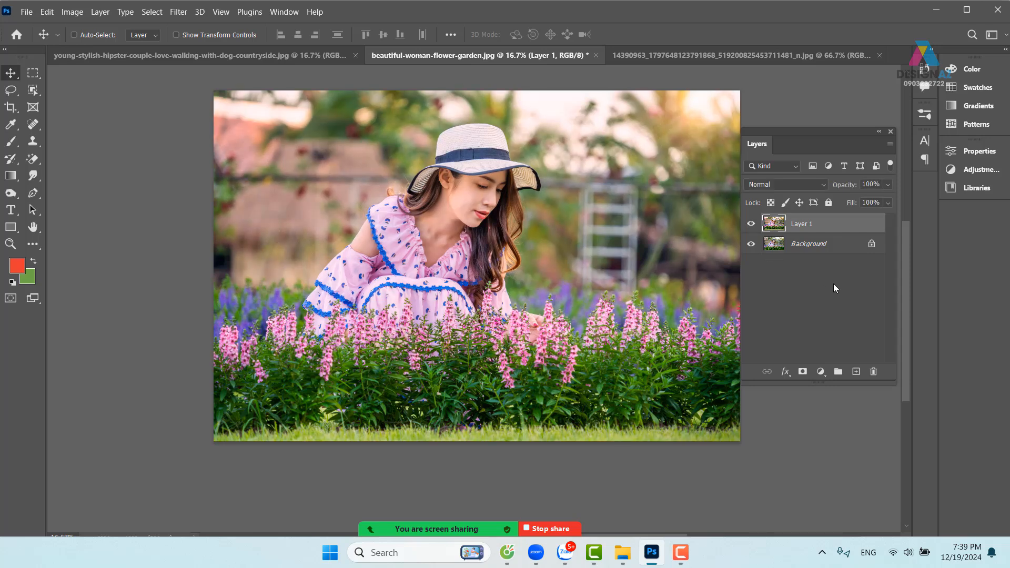
Step: Add a white layer mask to Layer 1
{"action": "left_click", "coordinate": [803, 372]}
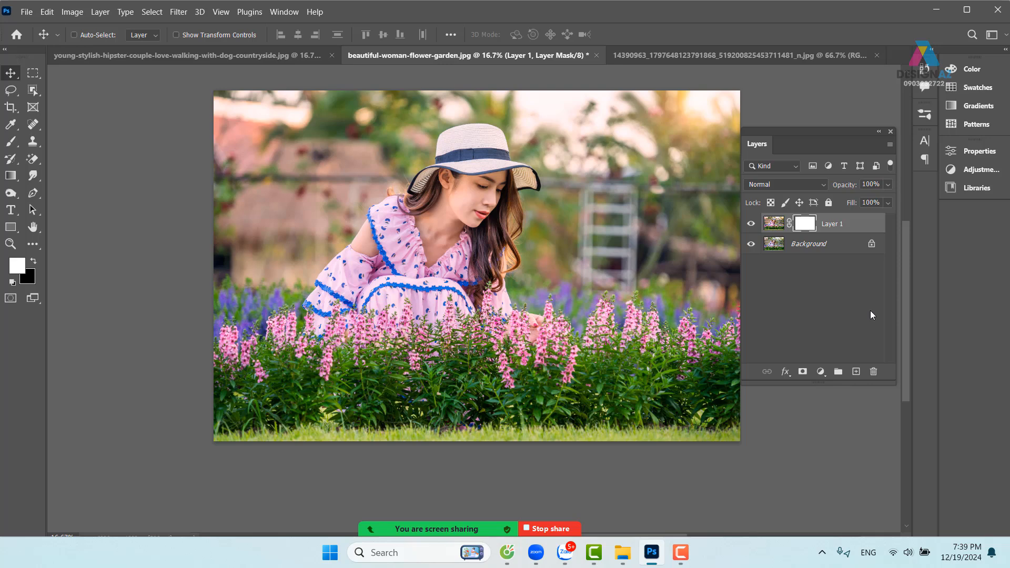
Step: Invert Layer 1's mask to black and paint white over the woman with a 526 px brush at 34% opacity
{"action": "key", "text": "ctrl"}
{"action": "key", "text": "ctrl+i"}
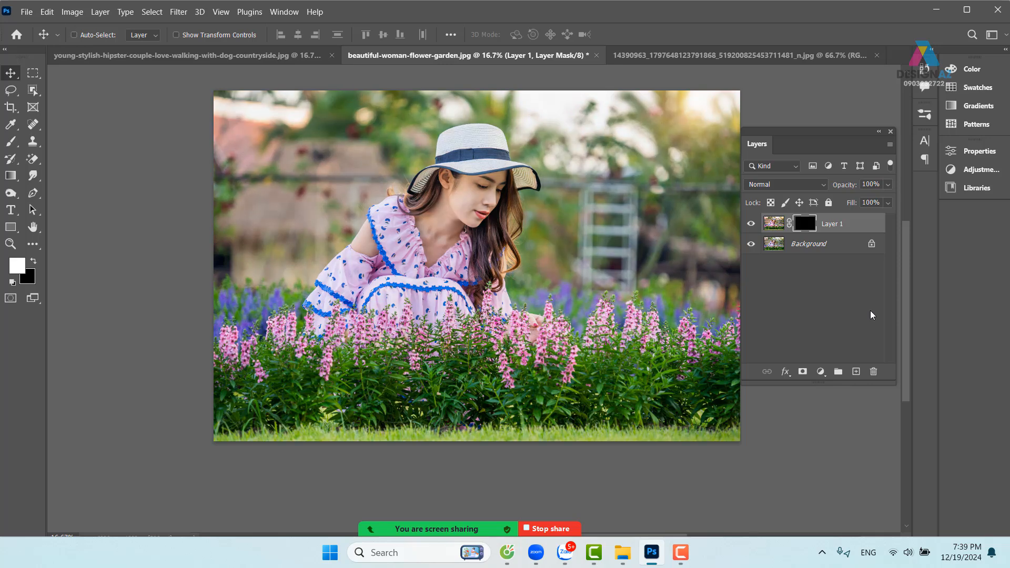
{"action": "key", "text": "ctrl+plus"}
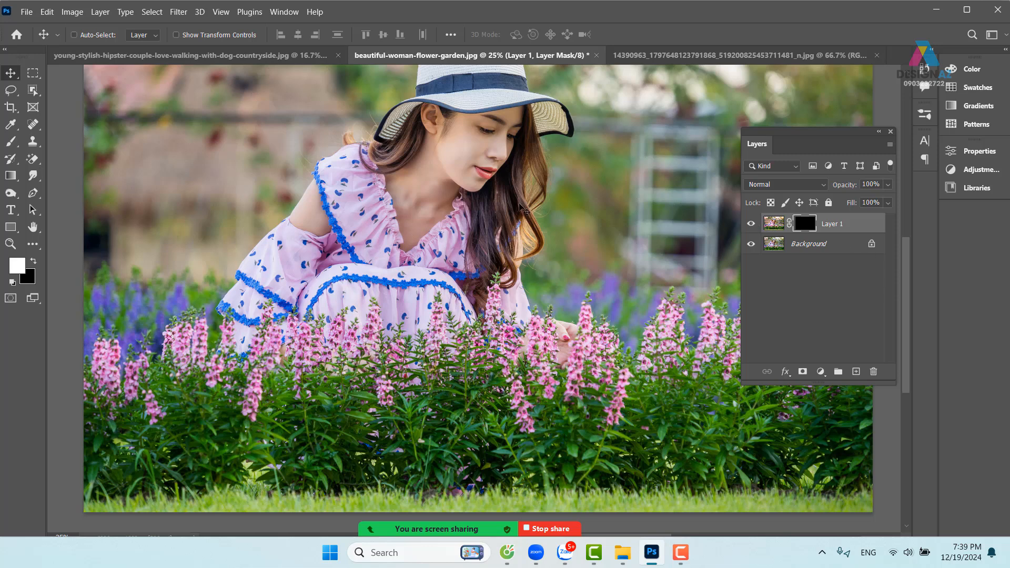
{"action": "left_click_drag", "start_coordinate": [481, 184], "coordinate": [439, 286]}
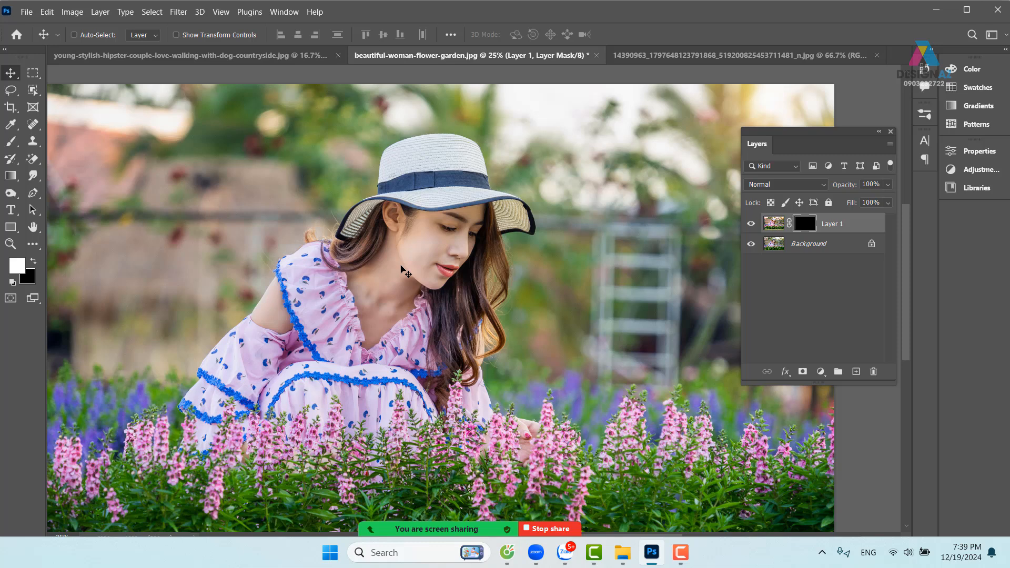
{"action": "key", "text": "b"}
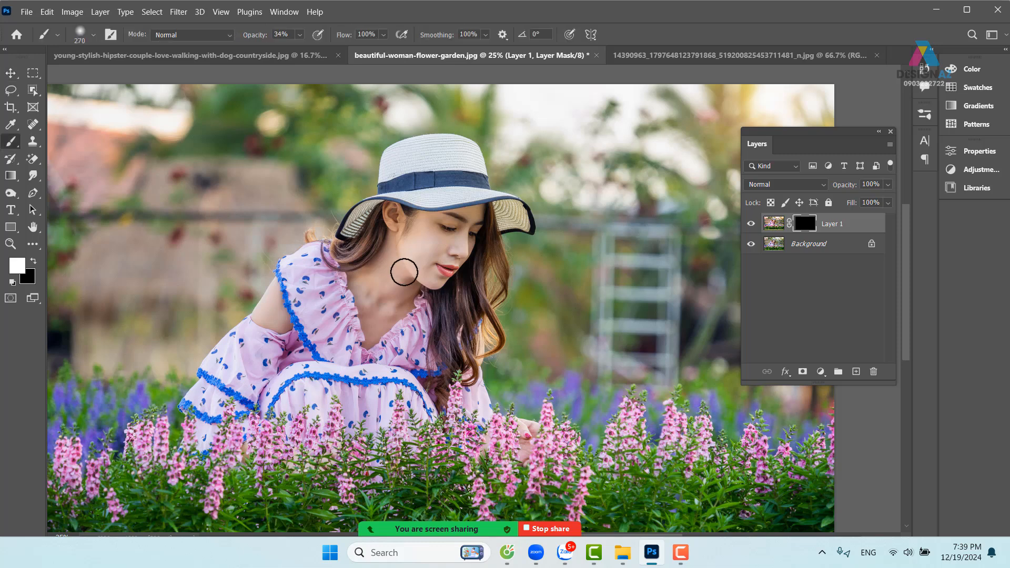
{"action": "left_click_drag", "start_coordinate": [413, 278], "coordinate": [430, 279]}
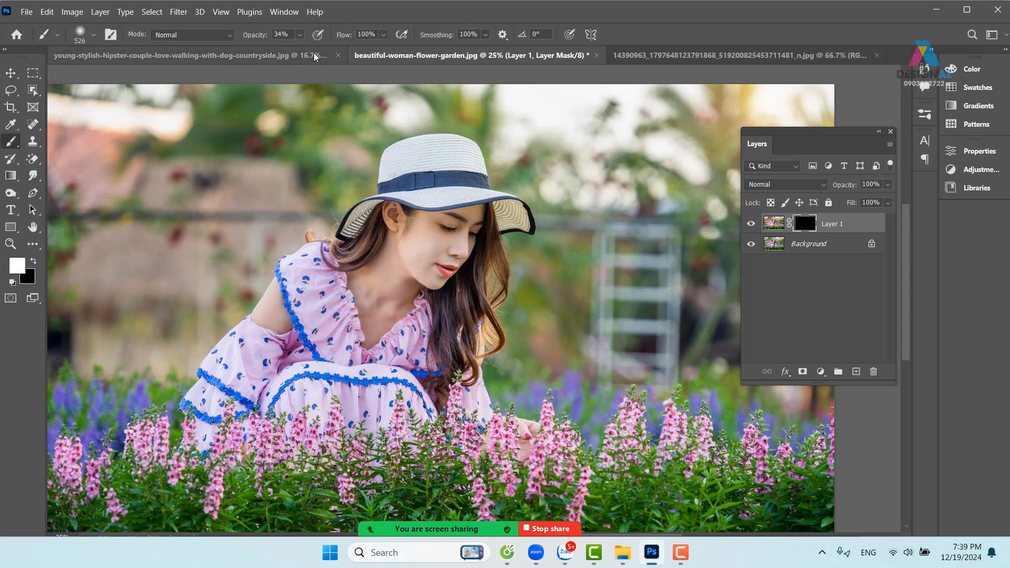
{"action": "left_click", "coordinate": [301, 35]}
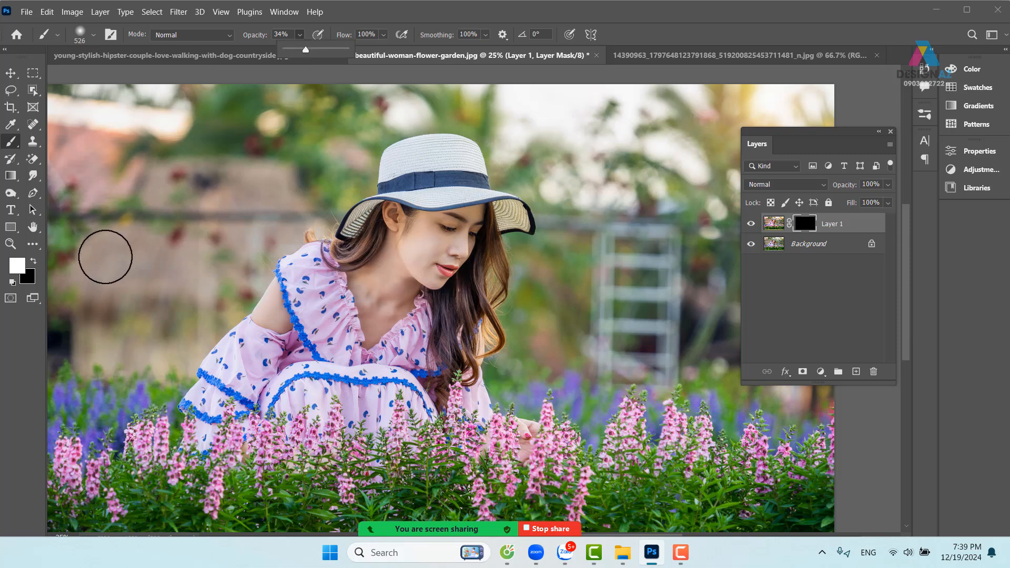
{"action": "mouse_move", "coordinate": [453, 232]}
{"action": "left_mouse_down"}
{"action": "mouse_move", "coordinate": [404, 290]}
{"action": "mouse_move", "coordinate": [421, 239]}
{"action": "mouse_move", "coordinate": [413, 285]}
{"action": "mouse_move", "coordinate": [418, 241]}
{"action": "mouse_move", "coordinate": [386, 302]}
{"action": "mouse_move", "coordinate": [368, 301]}
{"action": "mouse_move", "coordinate": [366, 338]}
{"action": "mouse_move", "coordinate": [381, 257]}
{"action": "mouse_move", "coordinate": [350, 264]}
{"action": "mouse_move", "coordinate": [358, 266]}
{"action": "mouse_move", "coordinate": [331, 302]}
{"action": "mouse_move", "coordinate": [280, 302]}
{"action": "mouse_move", "coordinate": [273, 333]}
{"action": "mouse_move", "coordinate": [291, 316]}
{"action": "mouse_move", "coordinate": [315, 342]}
{"action": "mouse_move", "coordinate": [351, 354]}
{"action": "mouse_move", "coordinate": [356, 294]}
{"action": "mouse_move", "coordinate": [384, 381]}
{"action": "mouse_move", "coordinate": [435, 328]}
{"action": "mouse_move", "coordinate": [385, 281]}
{"action": "mouse_move", "coordinate": [324, 285]}
{"action": "mouse_move", "coordinate": [373, 265]}
{"action": "mouse_move", "coordinate": [394, 231]}
{"action": "mouse_move", "coordinate": [446, 226]}
{"action": "mouse_move", "coordinate": [446, 259]}
{"action": "mouse_move", "coordinate": [466, 245]}
{"action": "mouse_move", "coordinate": [409, 338]}
{"action": "mouse_move", "coordinate": [431, 262]}
{"action": "mouse_move", "coordinate": [379, 338]}
{"action": "mouse_move", "coordinate": [400, 320]}
{"action": "mouse_move", "coordinate": [382, 328]}
{"action": "mouse_move", "coordinate": [425, 345]}
{"action": "mouse_move", "coordinate": [431, 323]}
{"action": "mouse_move", "coordinate": [472, 433]}
{"action": "mouse_move", "coordinate": [395, 379]}
{"action": "mouse_move", "coordinate": [414, 401]}
{"action": "mouse_move", "coordinate": [266, 388]}
{"action": "mouse_move", "coordinate": [349, 396]}
{"action": "mouse_move", "coordinate": [257, 405]}
{"action": "mouse_move", "coordinate": [282, 362]}
{"action": "mouse_move", "coordinate": [204, 437]}
{"action": "mouse_move", "coordinate": [229, 421]}
{"action": "mouse_move", "coordinate": [254, 344]}
{"action": "mouse_move", "coordinate": [264, 371]}
{"action": "mouse_move", "coordinate": [214, 394]}
{"action": "mouse_move", "coordinate": [311, 328]}
{"action": "mouse_move", "coordinate": [292, 295]}
{"action": "mouse_move", "coordinate": [308, 292]}
{"action": "mouse_move", "coordinate": [286, 336]}
{"action": "left_mouse_up"}
Step: Toggle Layer 1's visibility repeatedly to compare the woman's skin and dress with and without the masked adjustment
{"action": "left_click", "coordinate": [758, 221]}
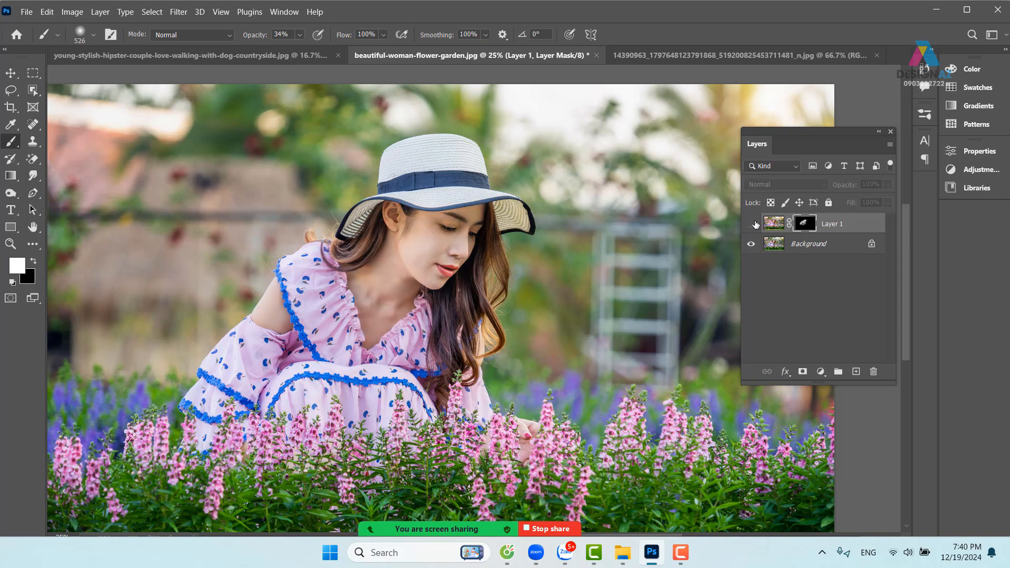
{"action": "left_click", "coordinate": [757, 222]}
{"action": "left_click", "coordinate": [758, 222]}
{"action": "left_click", "coordinate": [757, 221]}
{"action": "left_click", "coordinate": [757, 221]}
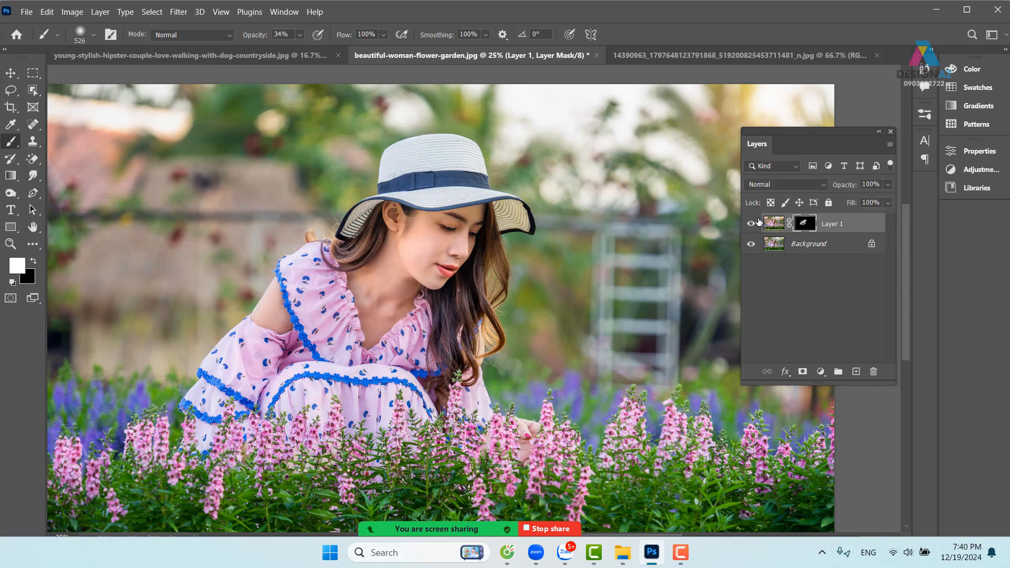
{"action": "left_click", "coordinate": [758, 222]}
{"action": "key", "text": "ctrl+minus"}
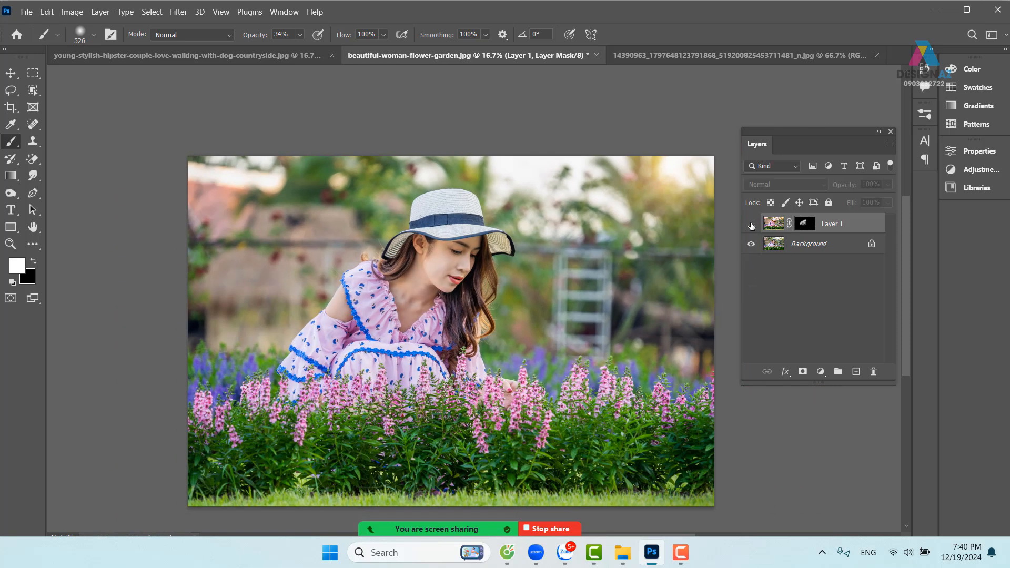
{"action": "left_click", "coordinate": [752, 224]}
{"action": "left_click", "coordinate": [751, 225]}
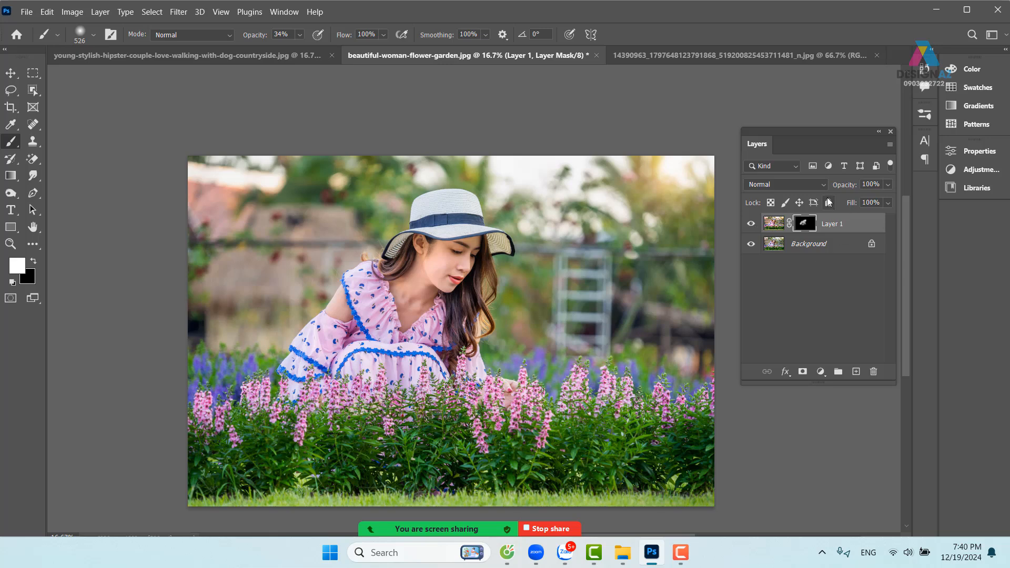
Step: Hide Layer 1 and try Levels on the Background layer with the Green channel's white input at 228
{"action": "left_click", "coordinate": [751, 223]}
{"action": "left_click", "coordinate": [786, 250]}
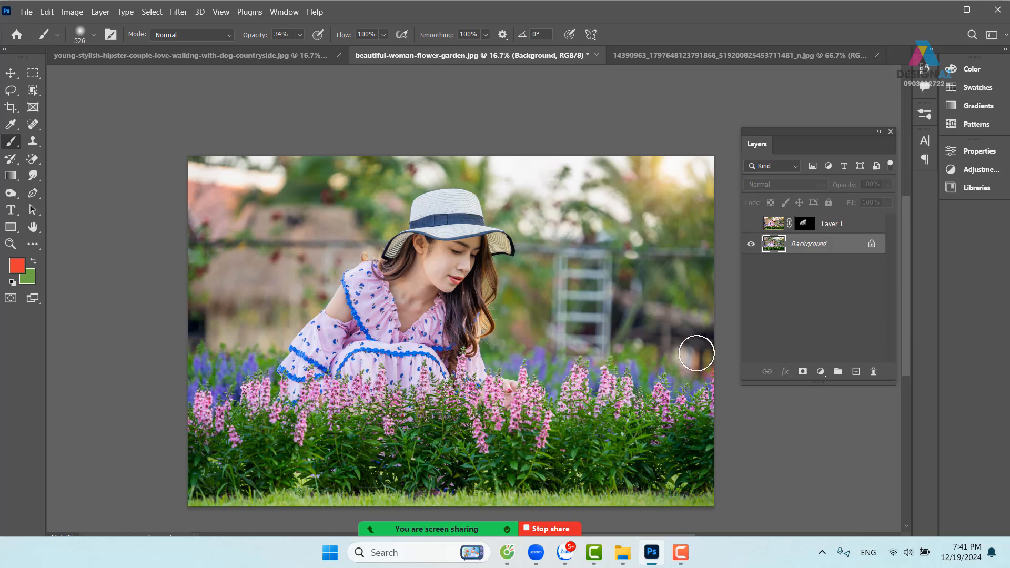
{"action": "left_click", "coordinate": [72, 11]}
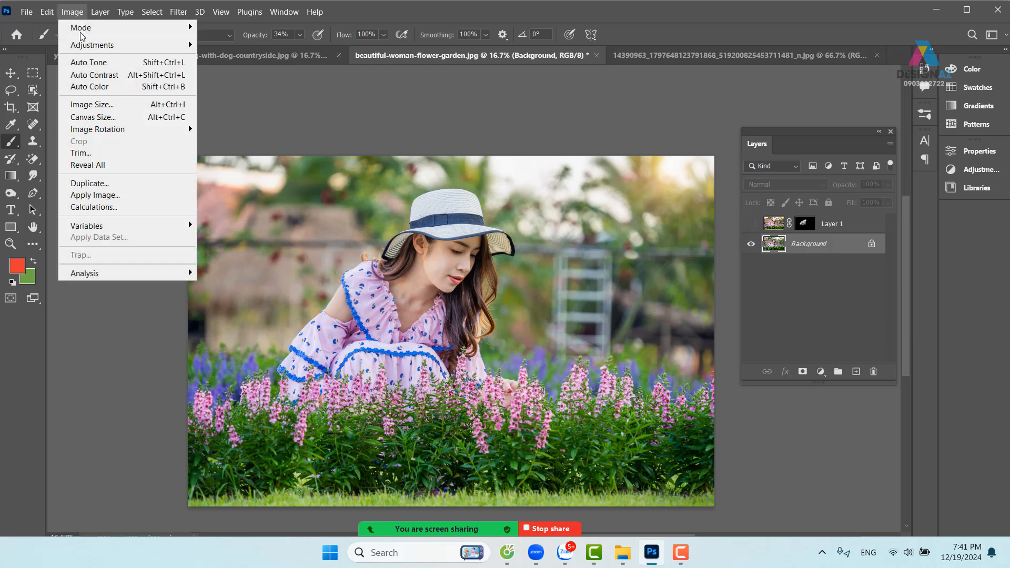
{"action": "mouse_move", "coordinate": [92, 45]}
{"action": "left_click", "coordinate": [226, 57]}
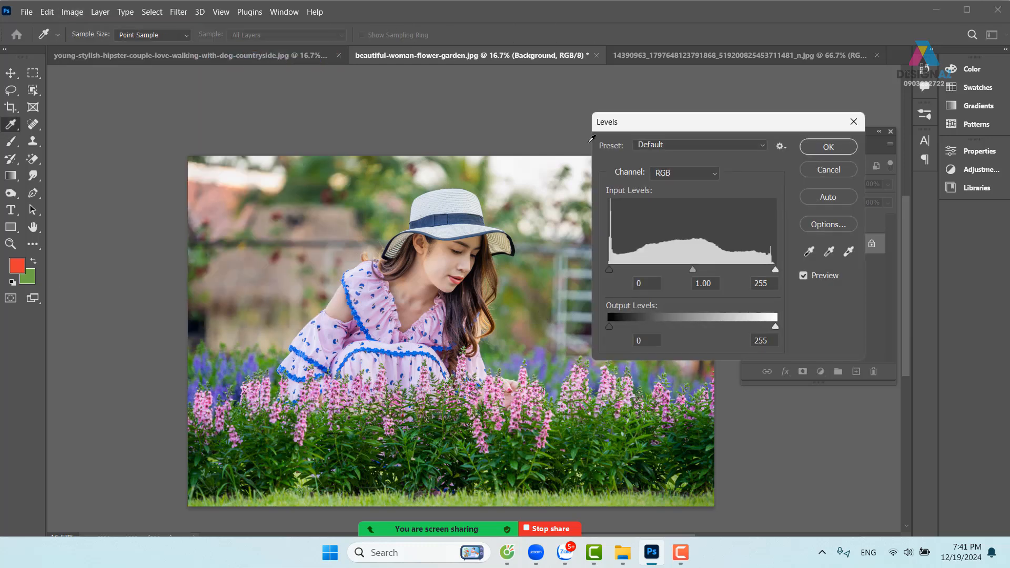
{"action": "left_click", "coordinate": [700, 178]}
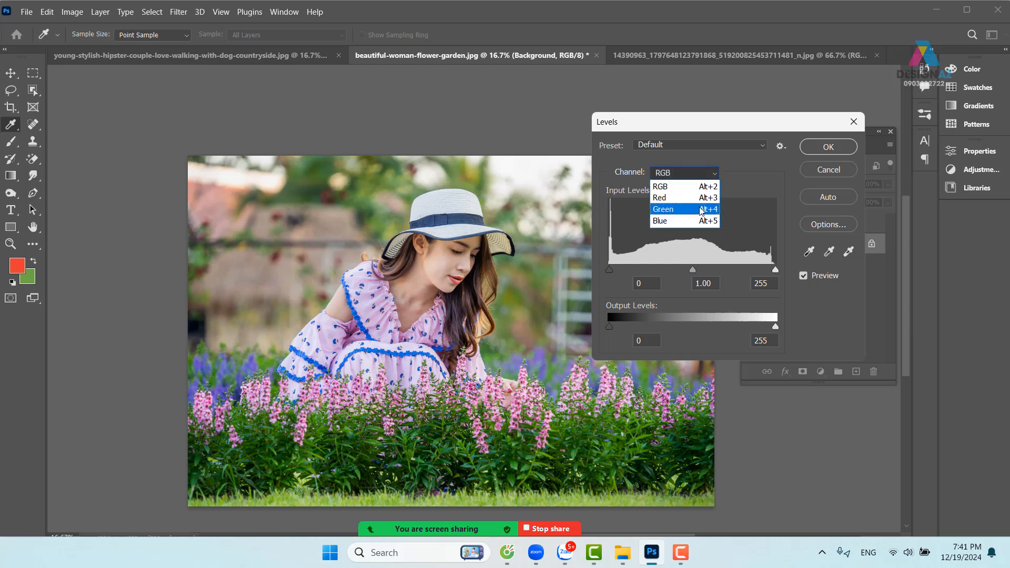
{"action": "left_click", "coordinate": [699, 206]}
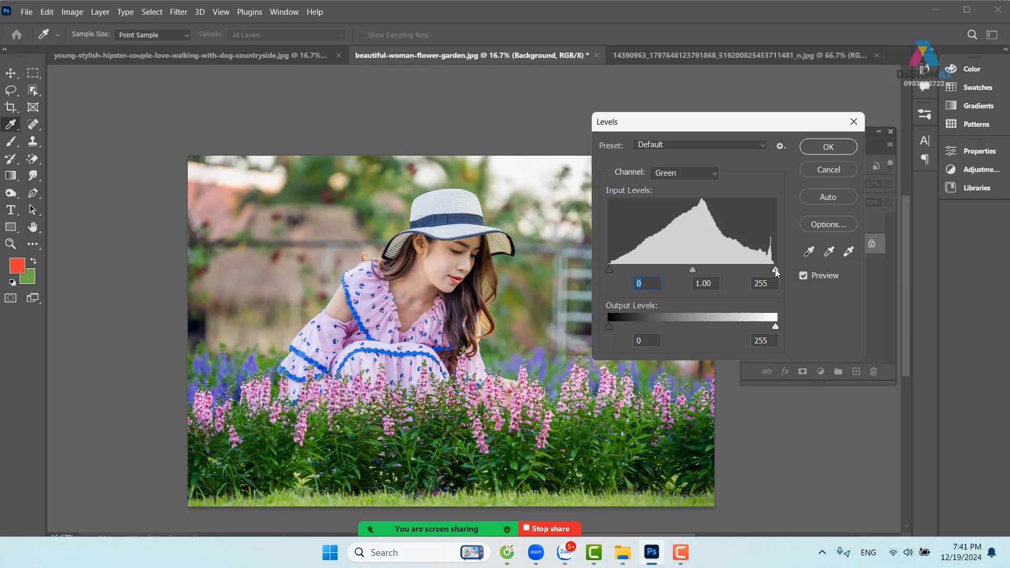
{"action": "left_click_drag", "start_coordinate": [776, 270], "coordinate": [775, 271]}
{"action": "mouse_move", "coordinate": [775, 271]}
{"action": "left_mouse_down"}
{"action": "mouse_move", "coordinate": [747, 272]}
{"action": "mouse_move", "coordinate": [761, 258]}
{"action": "left_mouse_up"}
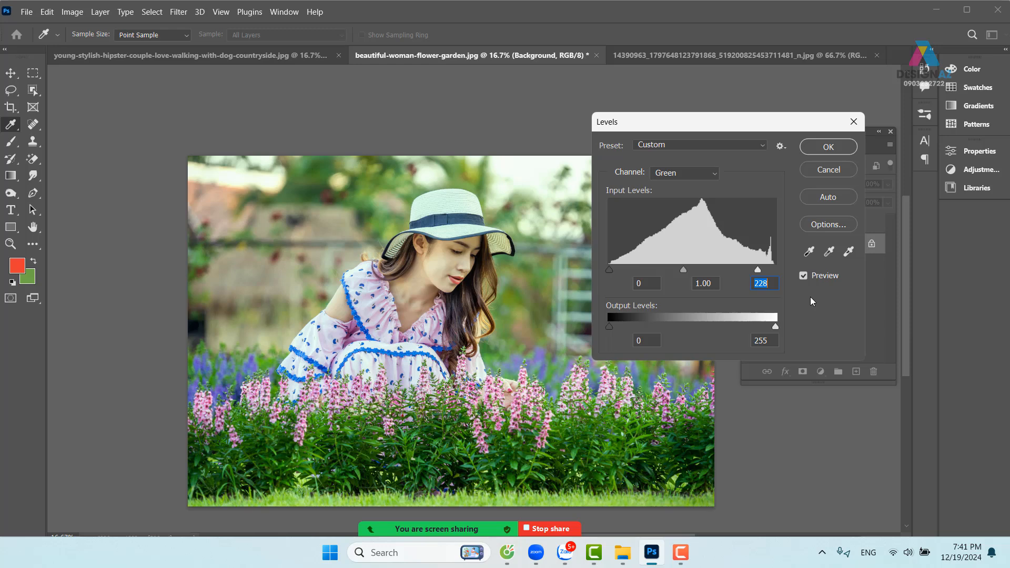
Step: Return the Green channel's white input to 255, try its black input at 49, and reset that to 0
{"action": "left_click_drag", "start_coordinate": [757, 270], "coordinate": [791, 269]}
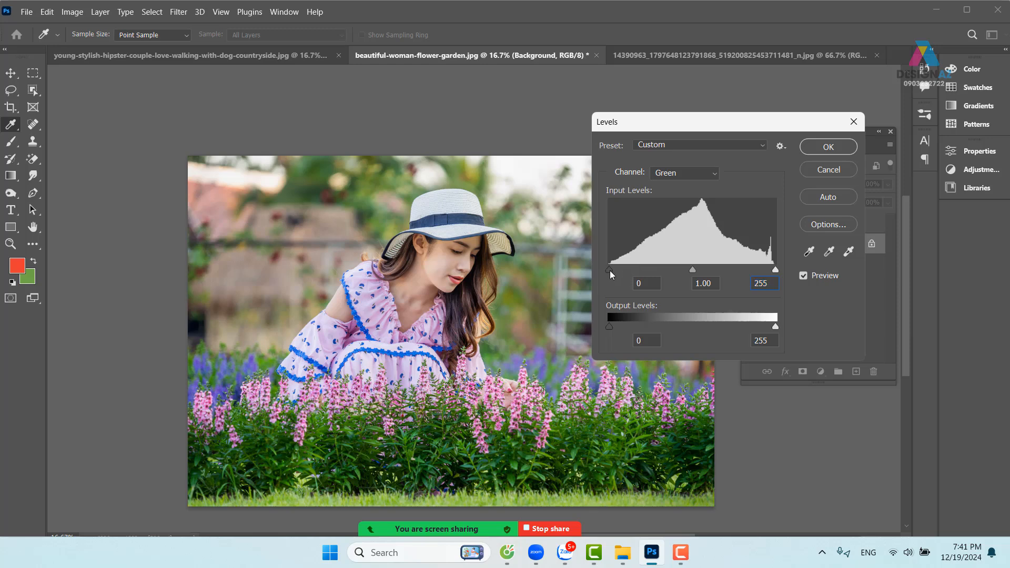
{"action": "left_click_drag", "start_coordinate": [610, 271], "coordinate": [646, 272]}
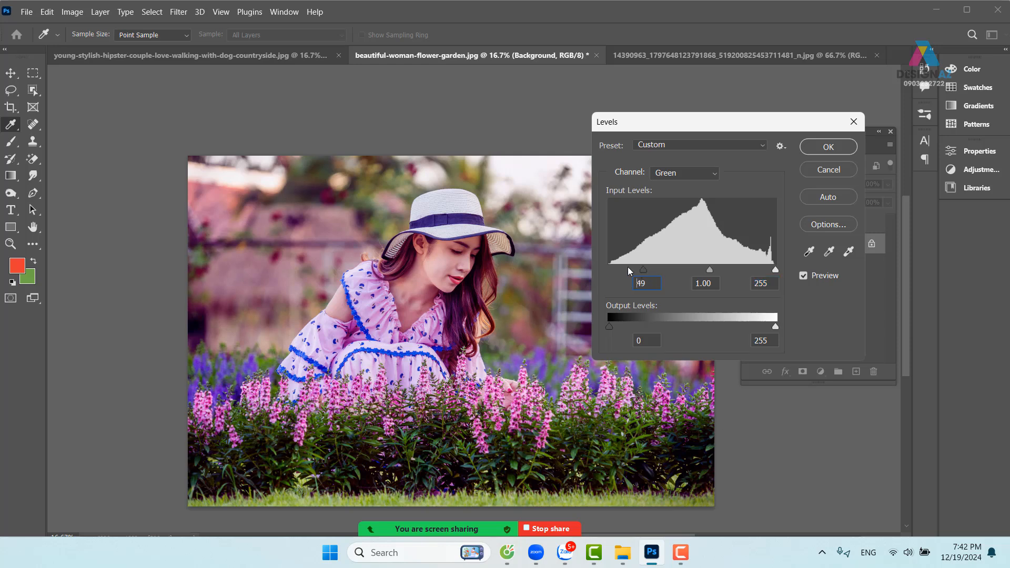
{"action": "type", "text": "0"}
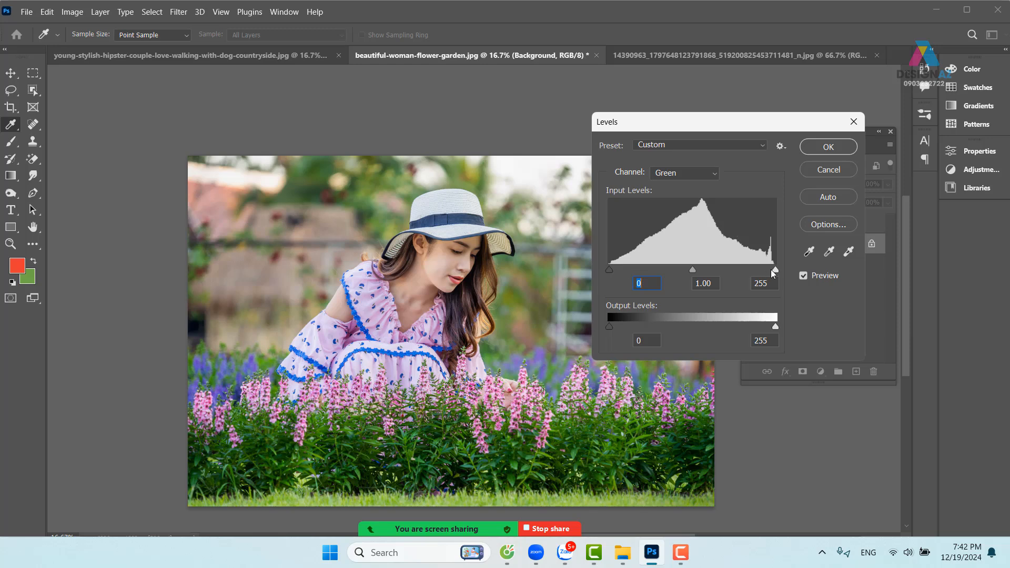
Step: Apply Levels to the Background with the Green channel's white input at 233, and toggle Layer 1 to compare
{"action": "left_click_drag", "start_coordinate": [775, 269], "coordinate": [761, 270]}
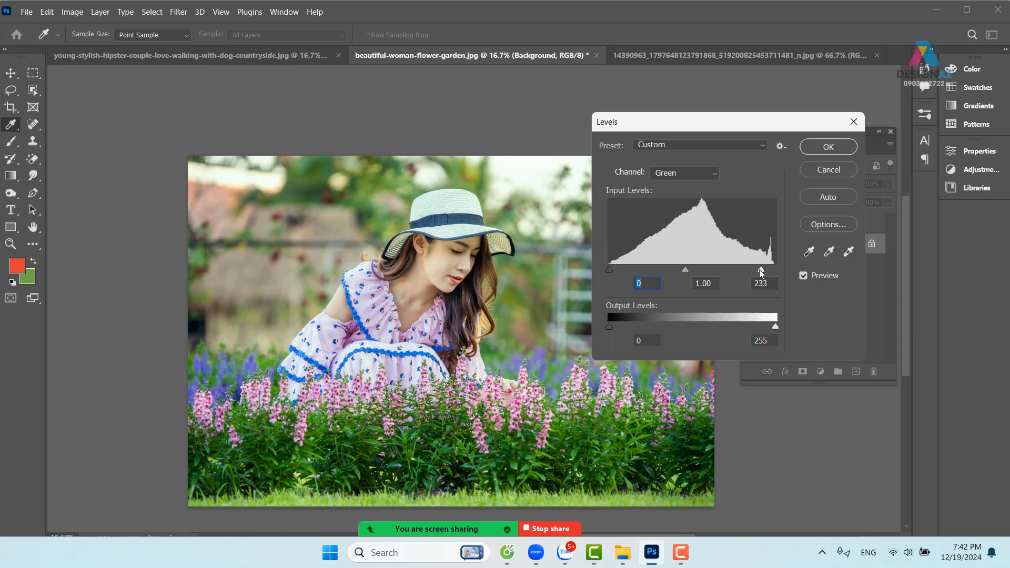
{"action": "left_click", "coordinate": [829, 147]}
{"action": "left_click", "coordinate": [751, 223]}
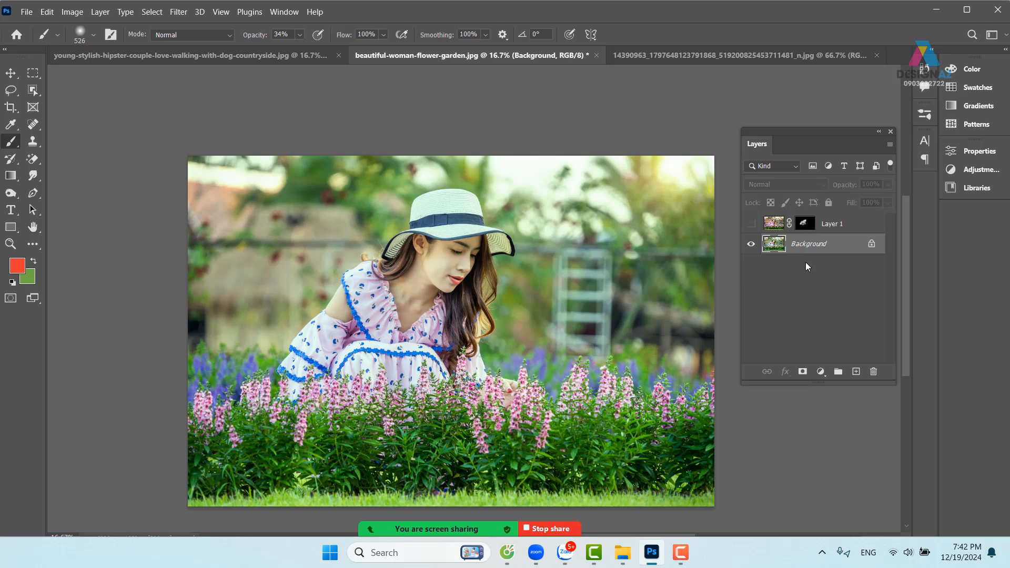
{"action": "left_click", "coordinate": [752, 224]}
{"action": "left_click", "coordinate": [756, 232]}
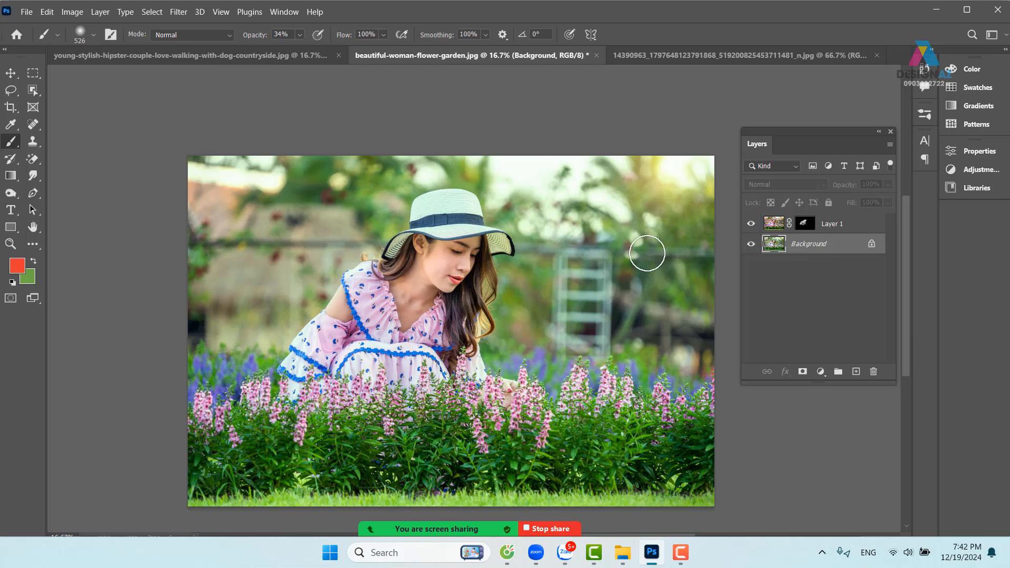
{"action": "left_click", "coordinate": [751, 223]}
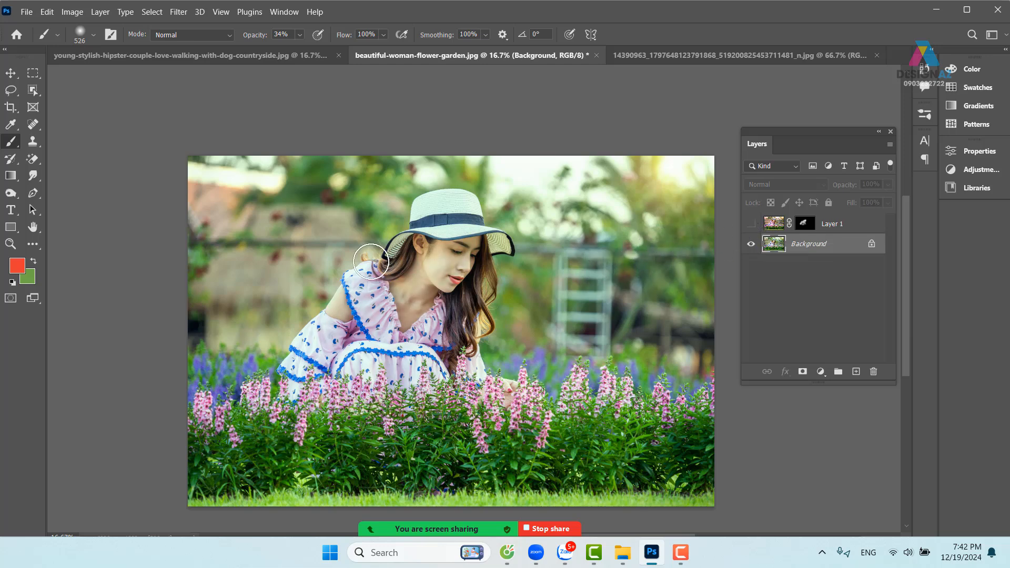
Step: Undo the Green channel Levels adjustment on the Background layer
{"action": "key", "text": "ctrl+z"}
{"action": "key", "text": "ctrl+shift+z"}
{"action": "key", "text": "ctrl+z"}
{"action": "key", "text": "ctrl+z"}
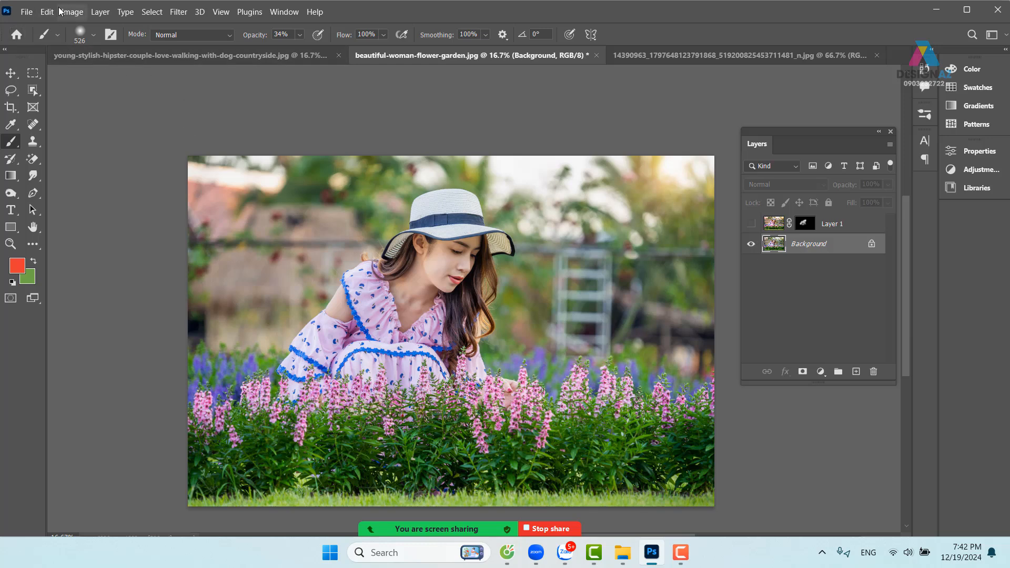
Step: Apply Levels to the Background layer with the Blue channel's white input at 190
{"action": "left_click", "coordinate": [74, 15]}
{"action": "mouse_move", "coordinate": [101, 44]}
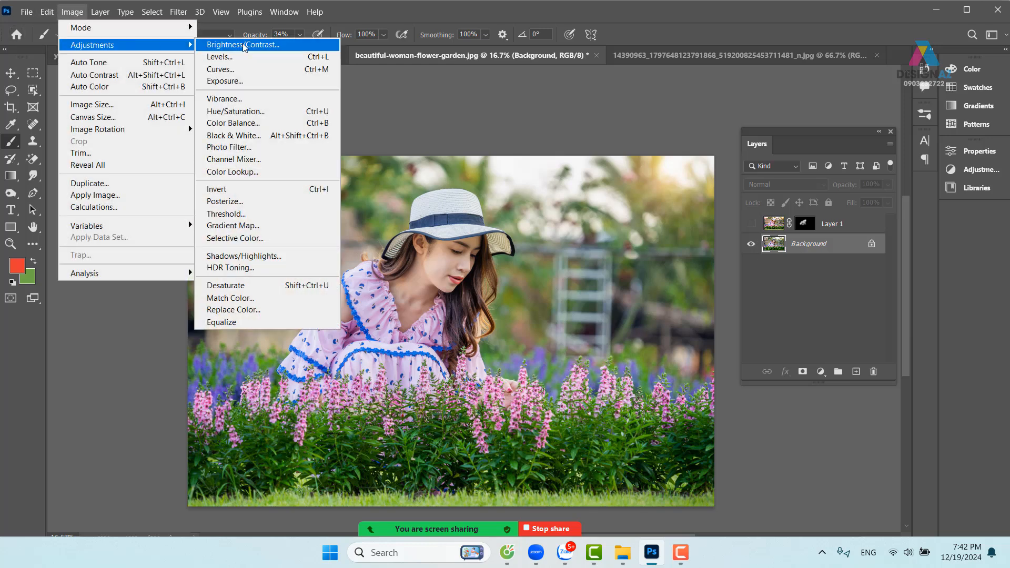
{"action": "left_click", "coordinate": [263, 62]}
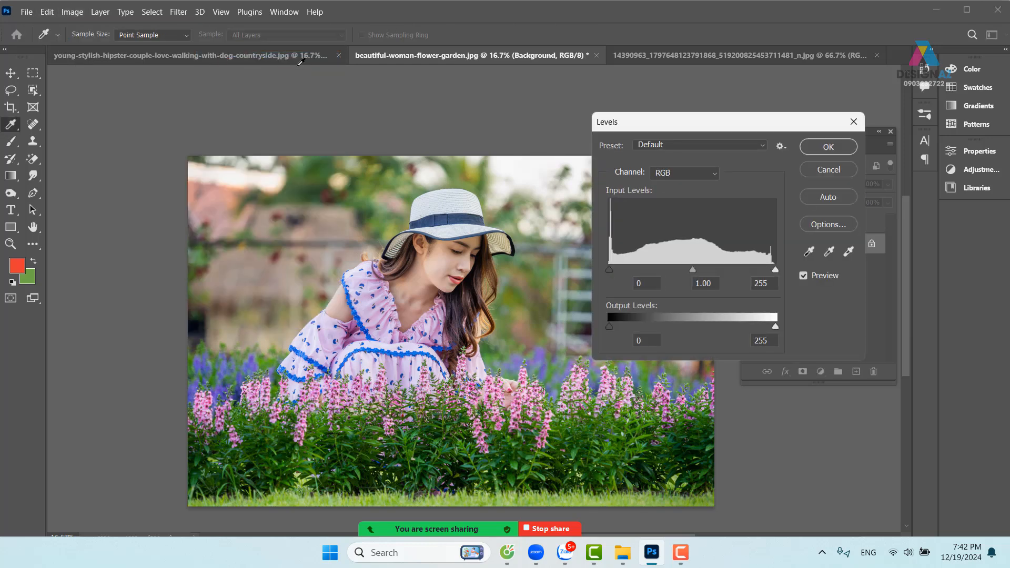
{"action": "left_click", "coordinate": [704, 174]}
{"action": "left_click", "coordinate": [701, 223]}
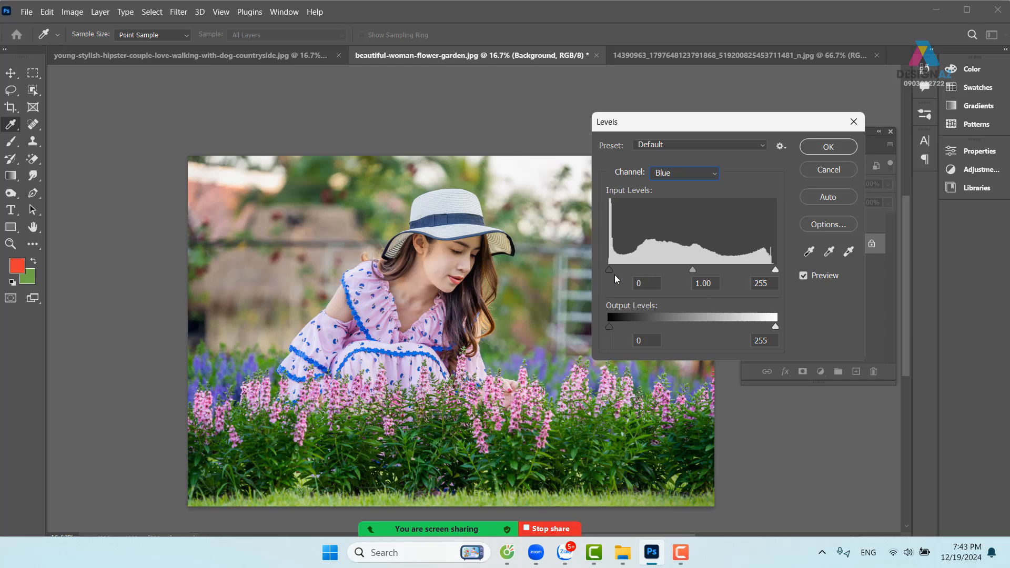
{"action": "left_click_drag", "start_coordinate": [611, 269], "coordinate": [561, 239]}
{"action": "left_click_drag", "start_coordinate": [775, 269], "coordinate": [735, 262]}
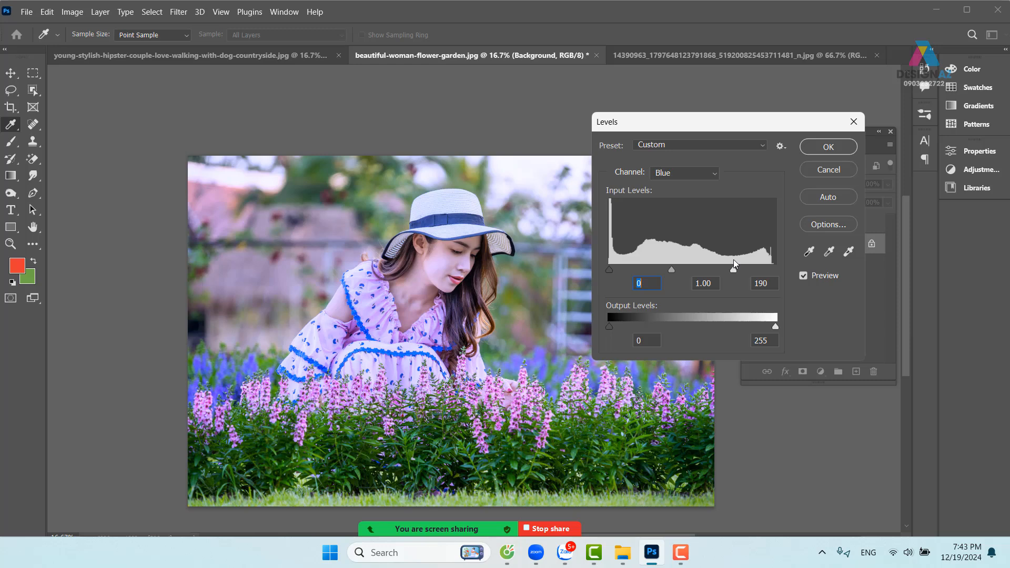
{"action": "left_click_drag", "start_coordinate": [734, 260], "coordinate": [734, 260]}
{"action": "left_click", "coordinate": [828, 147]}
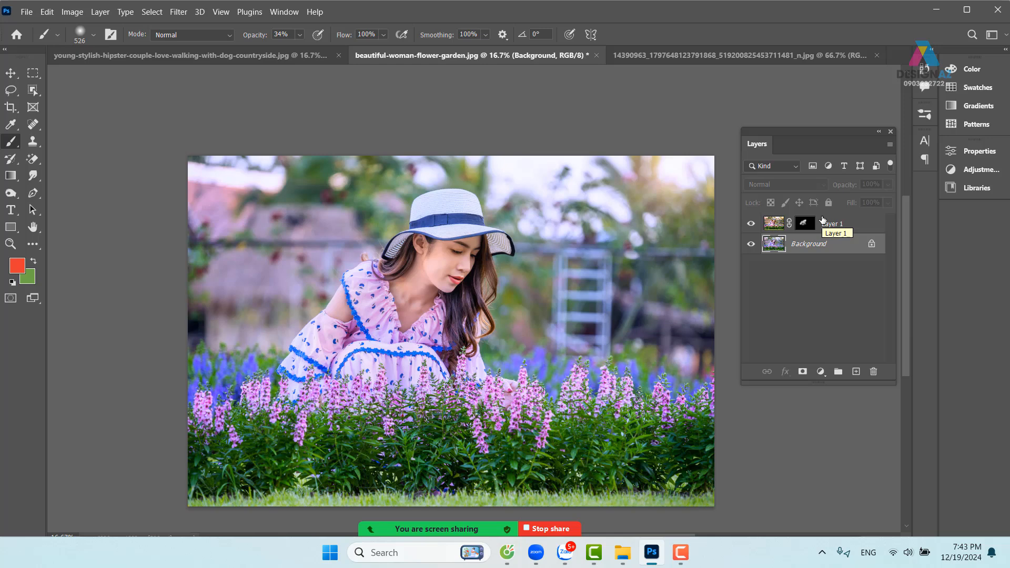
Step: Add a Levels adjustment layer above Layer 1
{"action": "left_click", "coordinate": [860, 226]}
{"action": "left_click", "coordinate": [72, 11]}
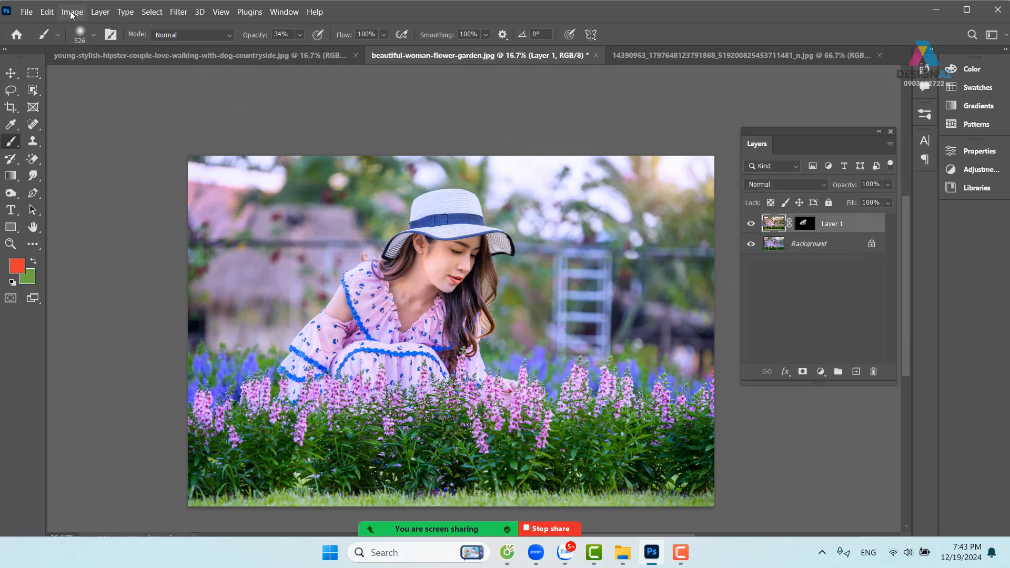
{"action": "left_click", "coordinate": [100, 12]}
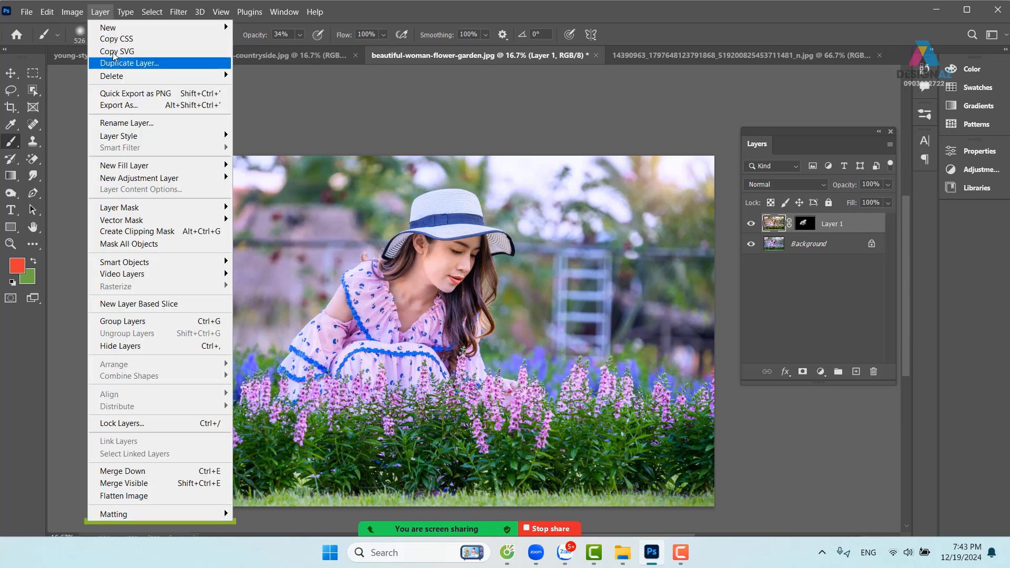
{"action": "mouse_move", "coordinate": [72, 11]}
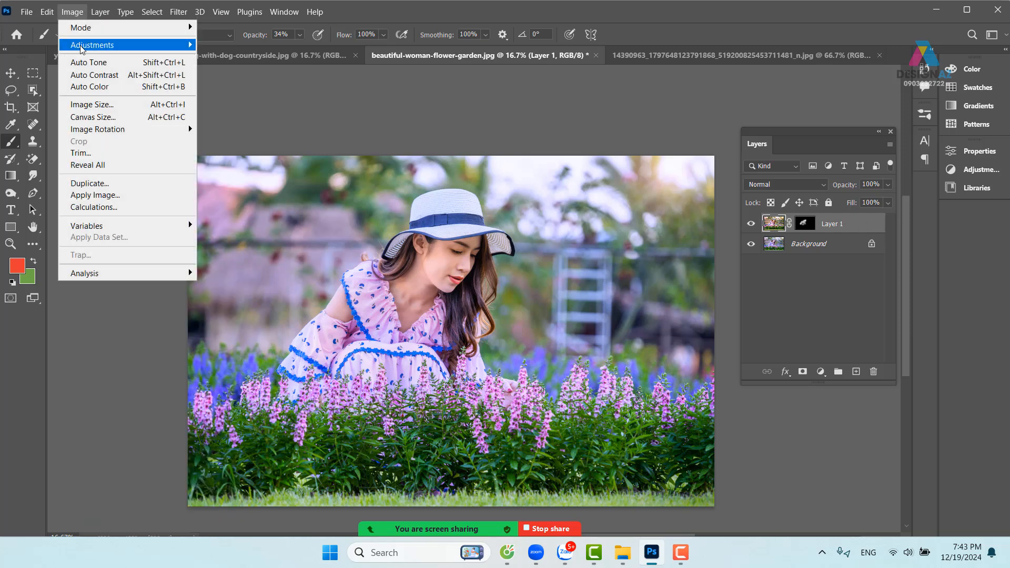
{"action": "mouse_move", "coordinate": [83, 46]}
{"action": "left_click", "coordinate": [879, 232]}
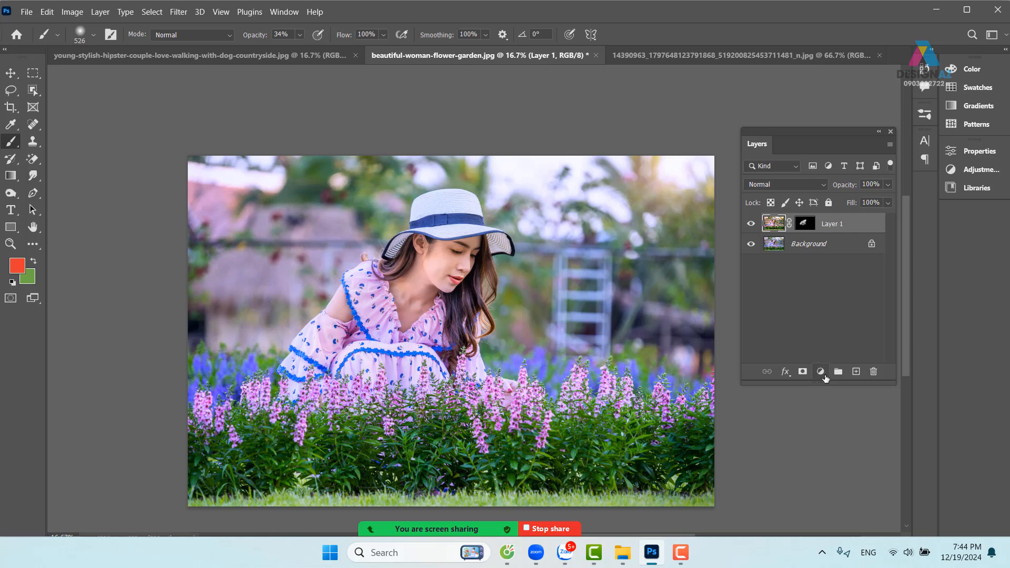
{"action": "left_click", "coordinate": [824, 374]}
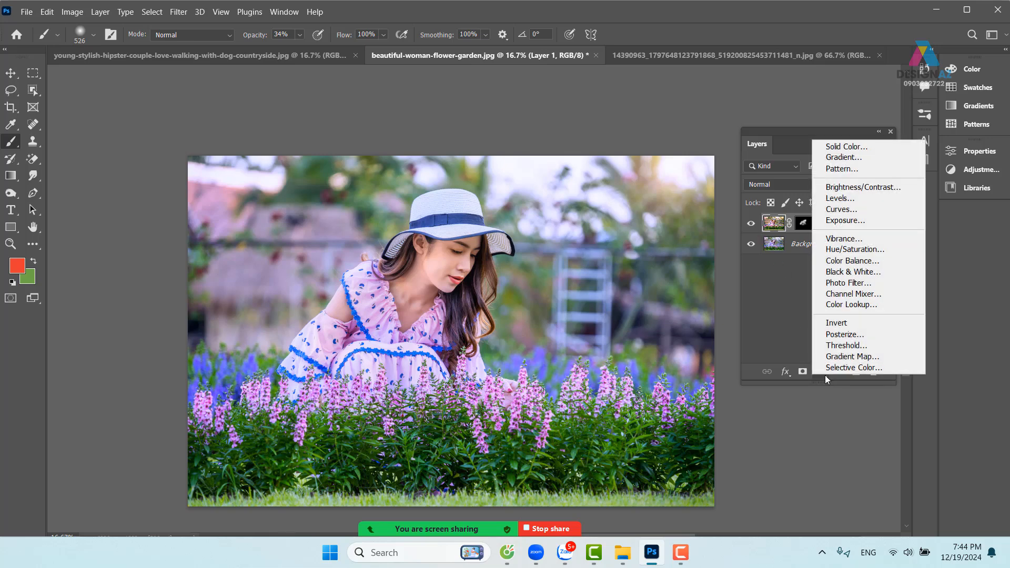
{"action": "left_click", "coordinate": [844, 200]}
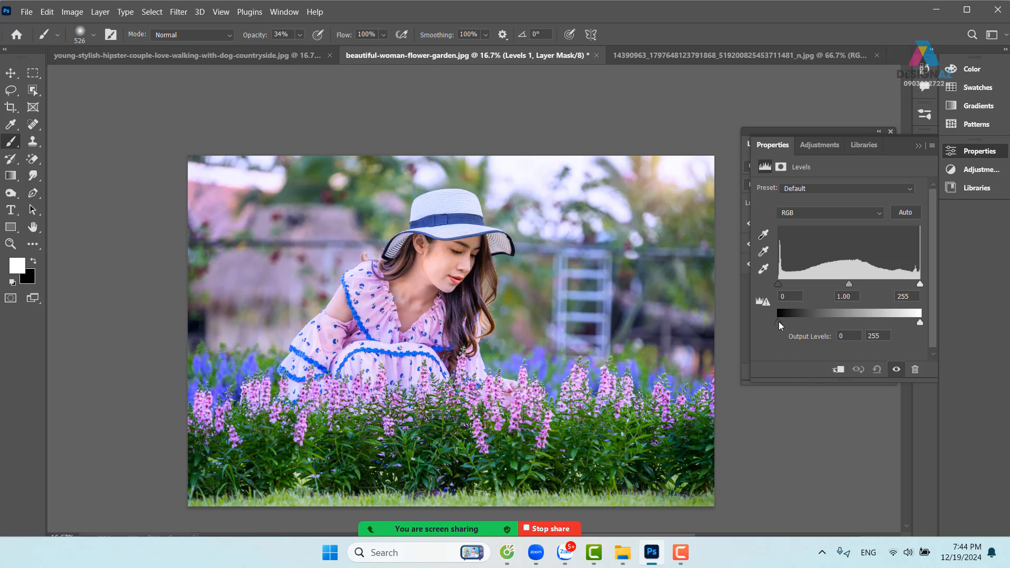
Step: Try the Levels adjustment's white output level at 55, restore it to 255, and set the black output level to 86
{"action": "left_click_drag", "start_coordinate": [779, 322], "coordinate": [817, 316]}
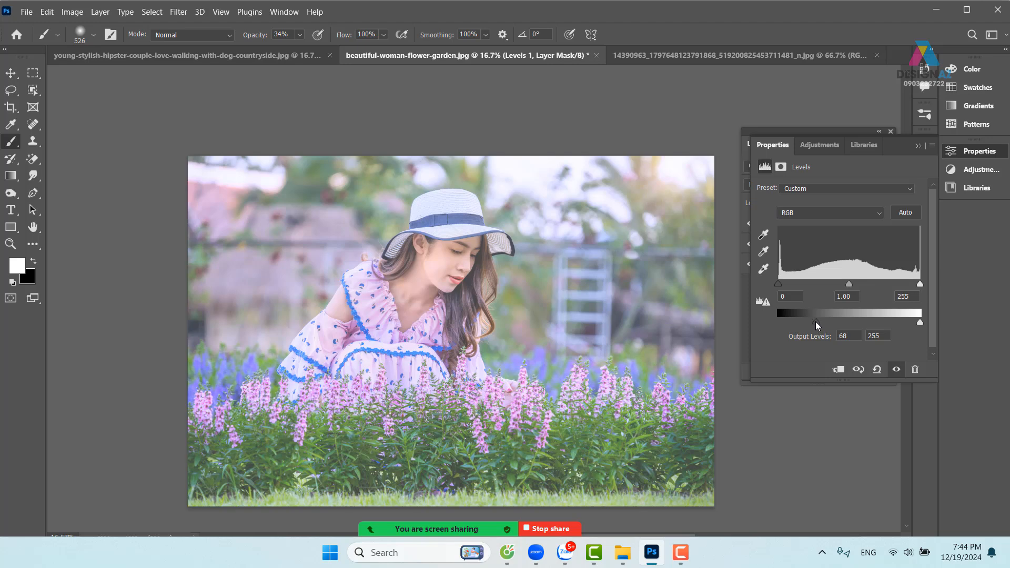
{"action": "left_click_drag", "start_coordinate": [815, 323], "coordinate": [770, 325]}
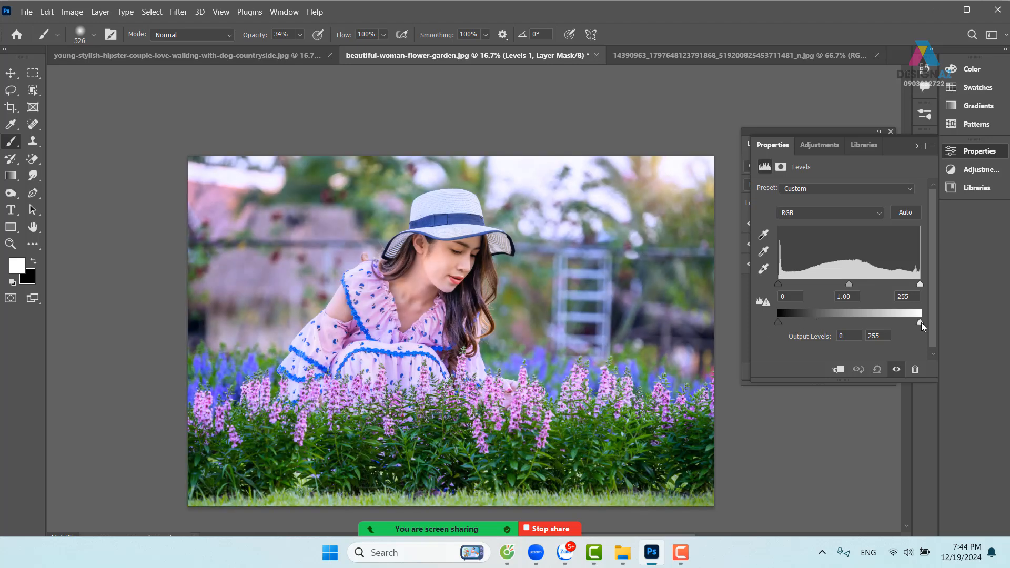
{"action": "left_click_drag", "start_coordinate": [921, 323], "coordinate": [807, 332]}
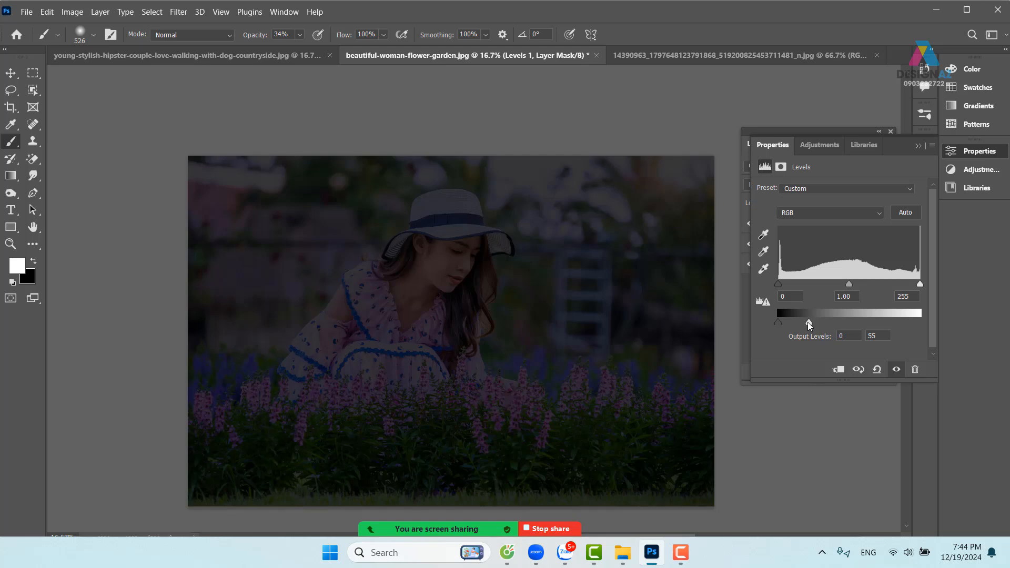
{"action": "left_click_drag", "start_coordinate": [809, 325], "coordinate": [941, 326]}
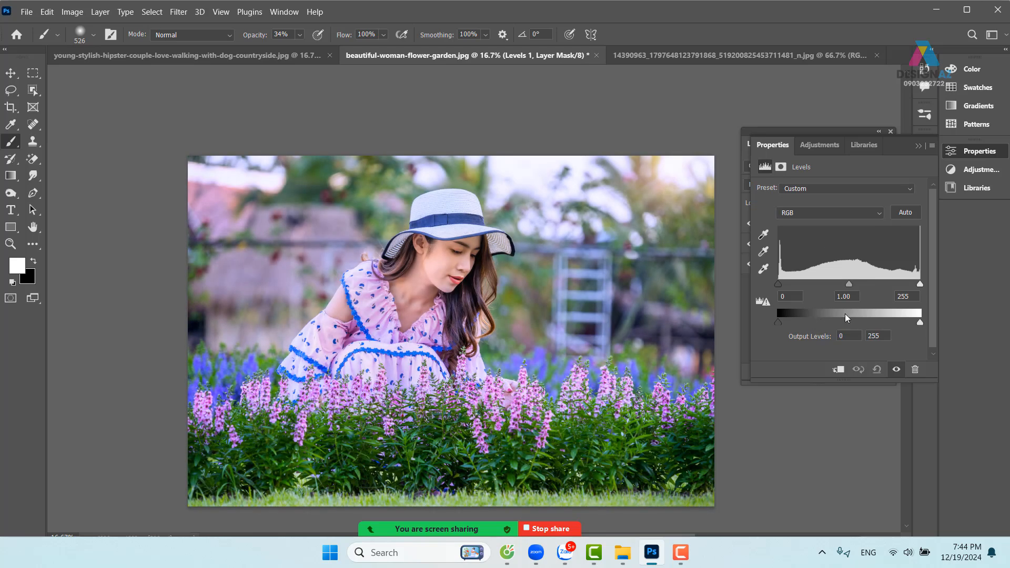
{"action": "left_click_drag", "start_coordinate": [778, 323], "coordinate": [827, 324]}
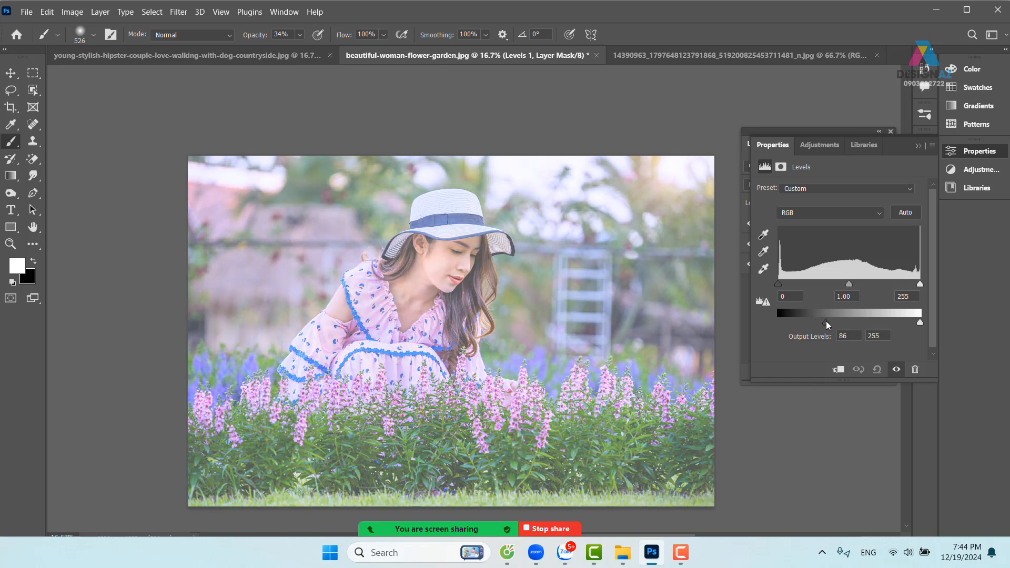
{"action": "left_click", "coordinate": [919, 145]}
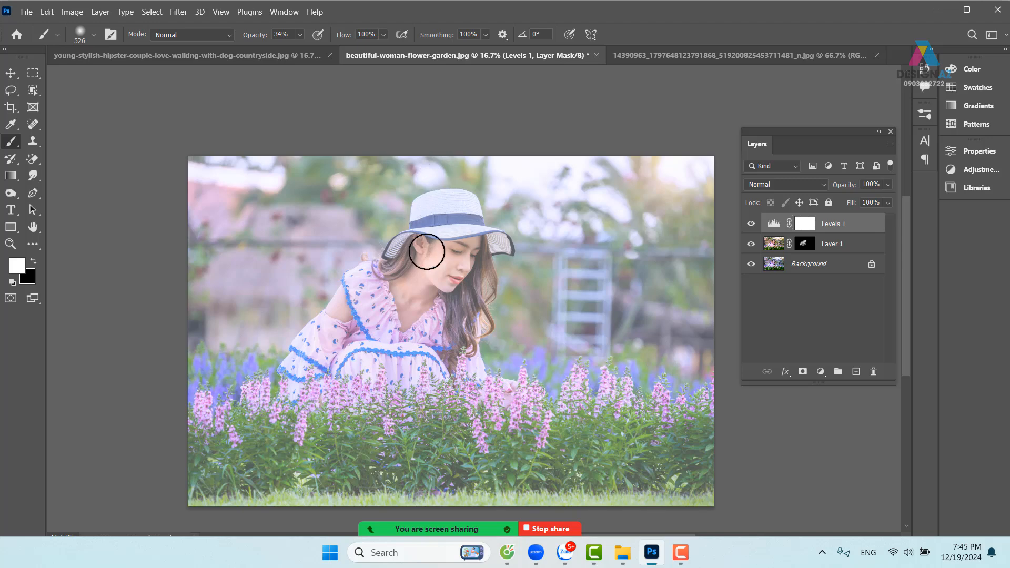
Step: Enlarge the brush to about 3031 px and paint black at 34% opacity over the woman on the Levels 1 mask
{"action": "left_click_drag", "start_coordinate": [452, 262], "coordinate": [599, 229]}
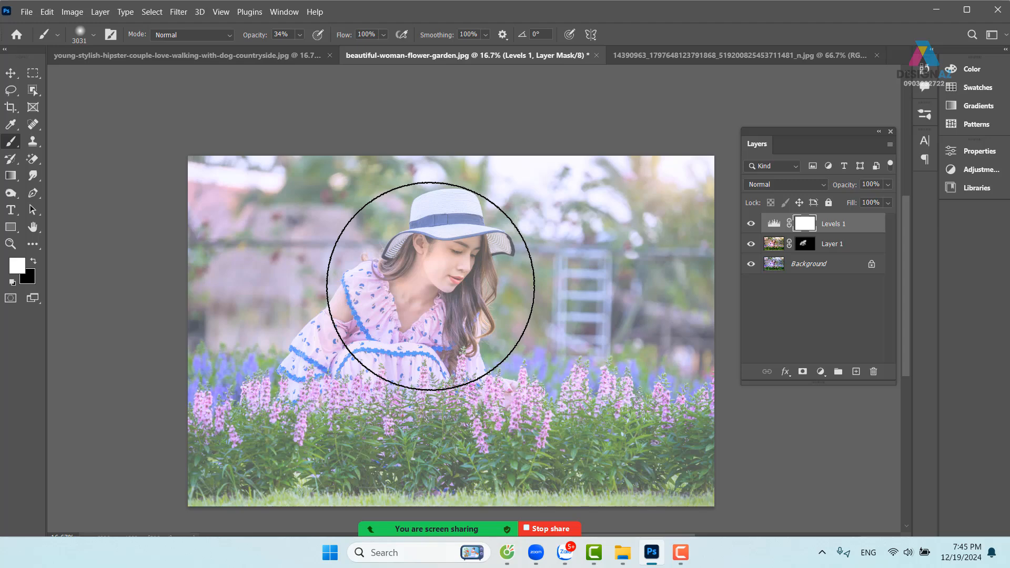
{"action": "key", "text": "x"}
{"action": "left_click", "coordinate": [430, 287]}
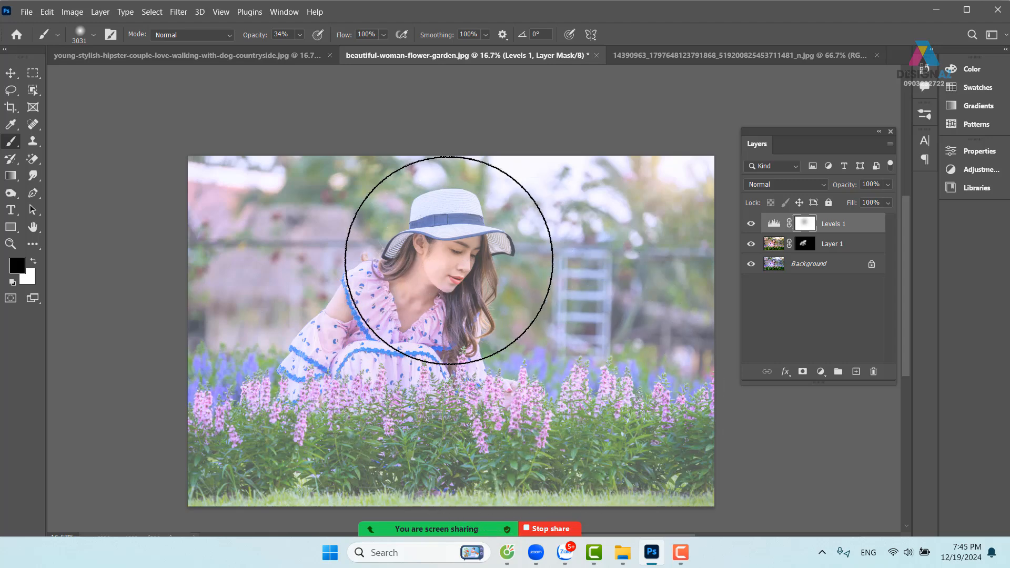
{"action": "left_click", "coordinate": [449, 261]}
{"action": "left_click", "coordinate": [405, 358]}
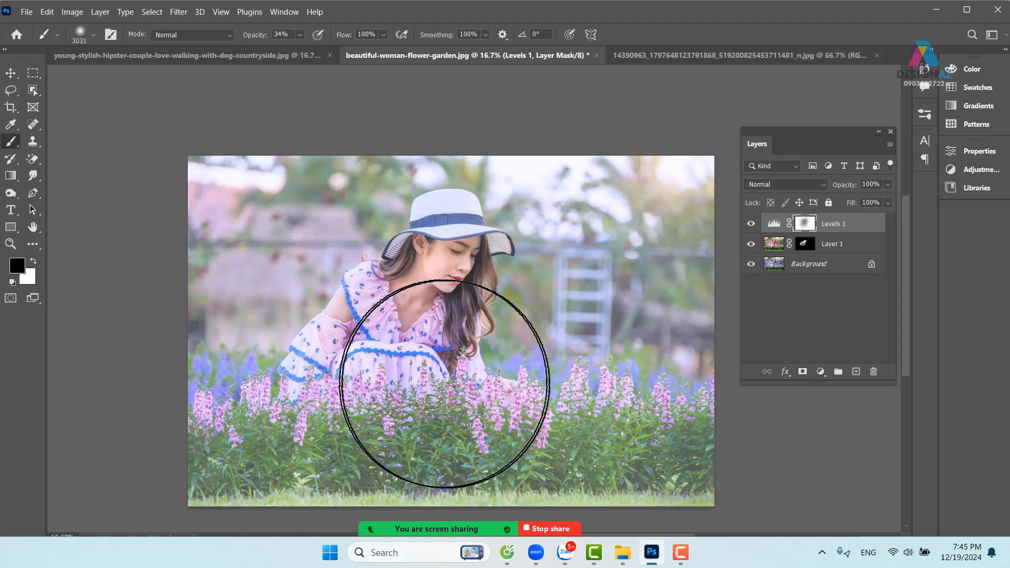
{"action": "left_click", "coordinate": [445, 385]}
{"action": "left_click", "coordinate": [360, 400]}
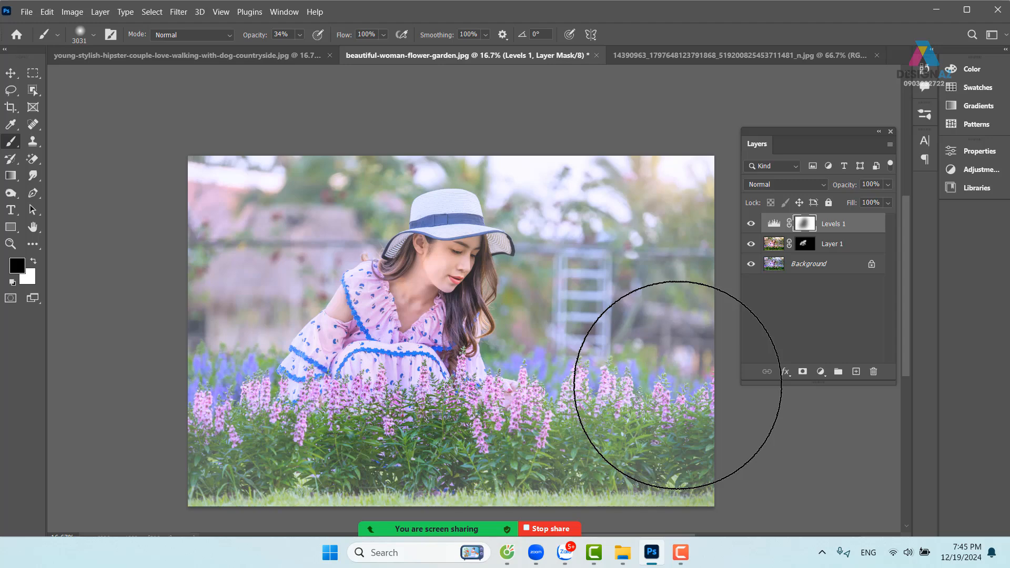
{"action": "mouse_move", "coordinate": [468, 309]}
{"action": "left_mouse_down"}
{"action": "mouse_move", "coordinate": [451, 282]}
{"action": "mouse_move", "coordinate": [429, 329]}
{"action": "mouse_move", "coordinate": [489, 374]}
{"action": "mouse_move", "coordinate": [413, 372]}
{"action": "mouse_move", "coordinate": [376, 395]}
{"action": "mouse_move", "coordinate": [481, 387]}
{"action": "left_mouse_up"}
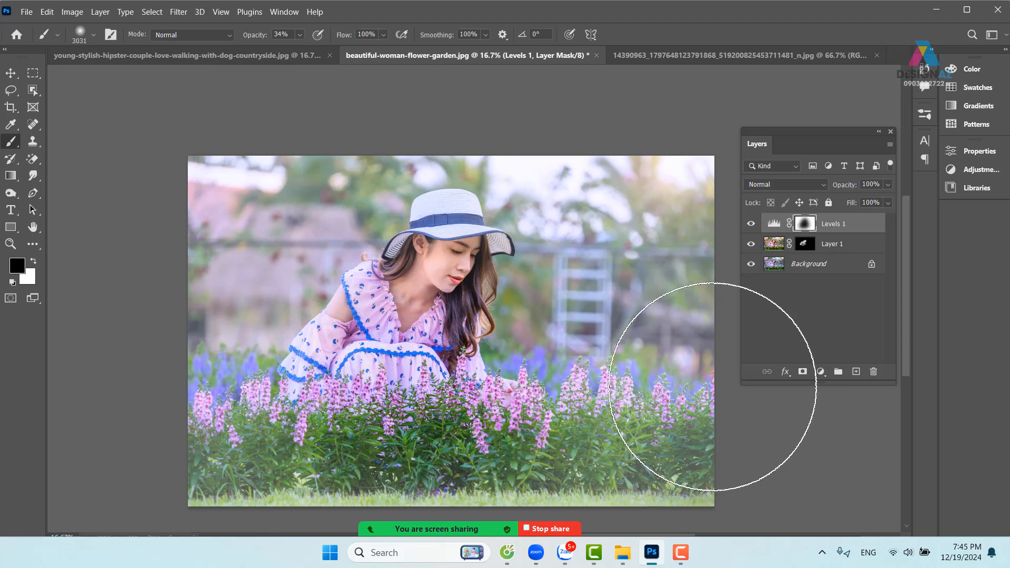
Step: Revert the flower-garden photo to its saved state and duplicate the Background layer
{"action": "left_click", "coordinate": [11, 72]}
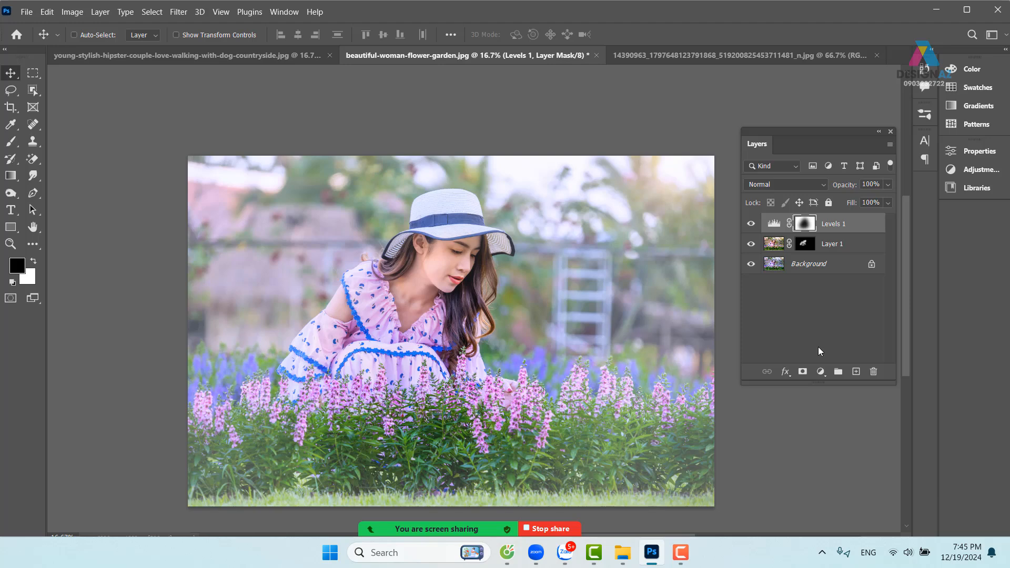
{"action": "key", "text": "F7"}
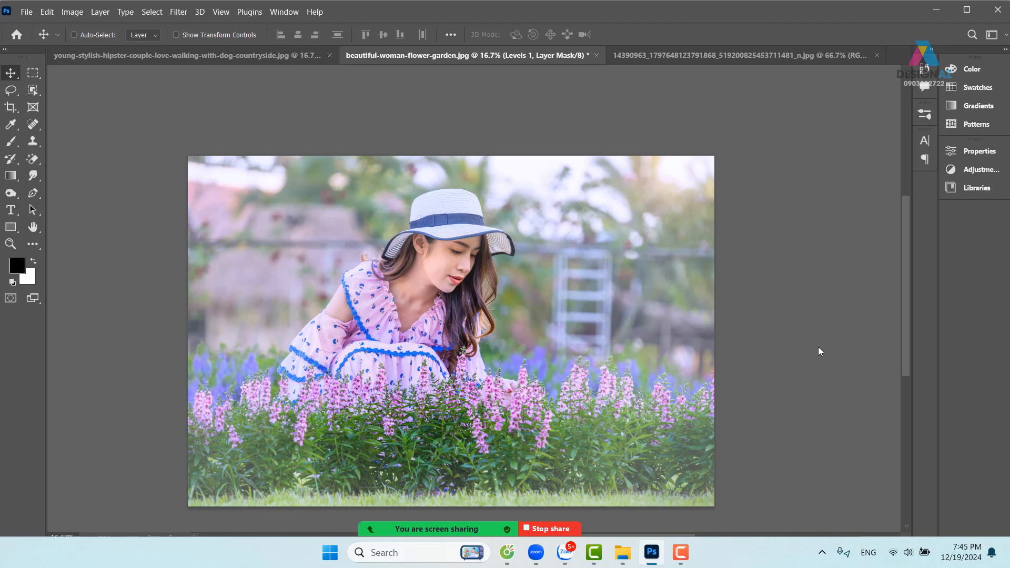
{"action": "key", "text": "F7"}
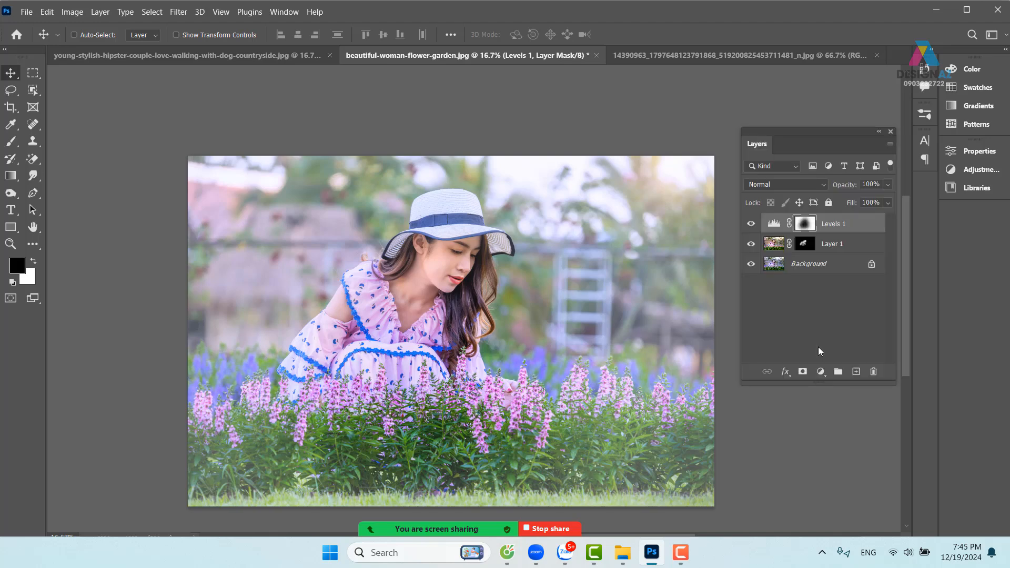
{"action": "key", "text": "F12"}
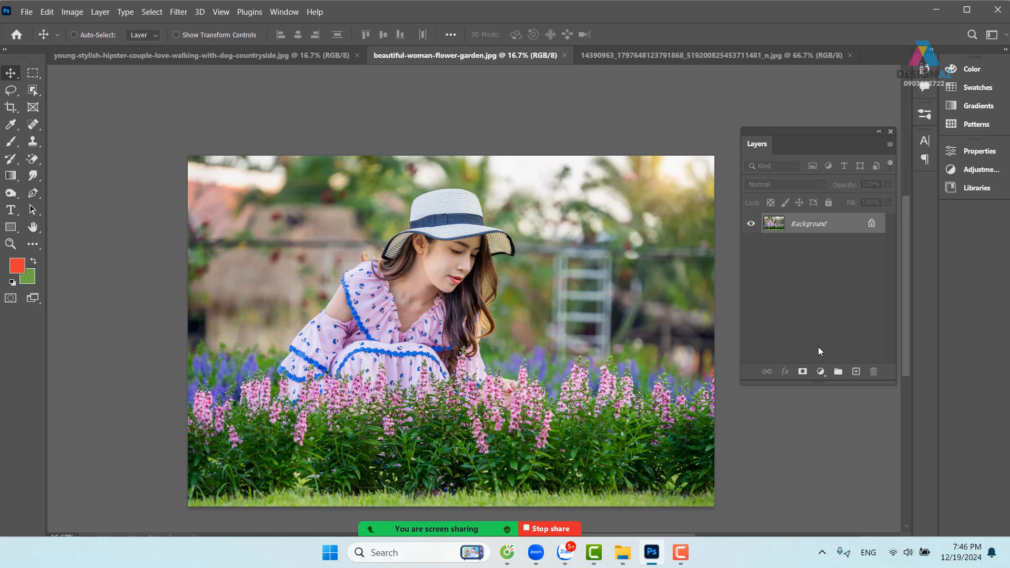
{"action": "key", "text": "ctrl+j"}
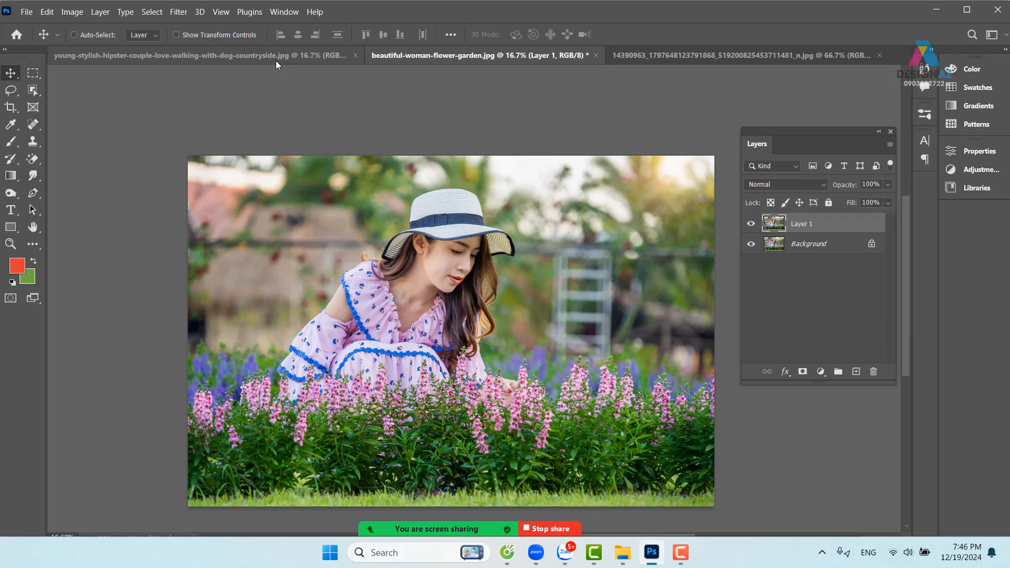
Step: Open Layer 1 in the Camera Raw Filter, try the Monochrome profile, and switch back to the Color profile
{"action": "left_click", "coordinate": [178, 13]}
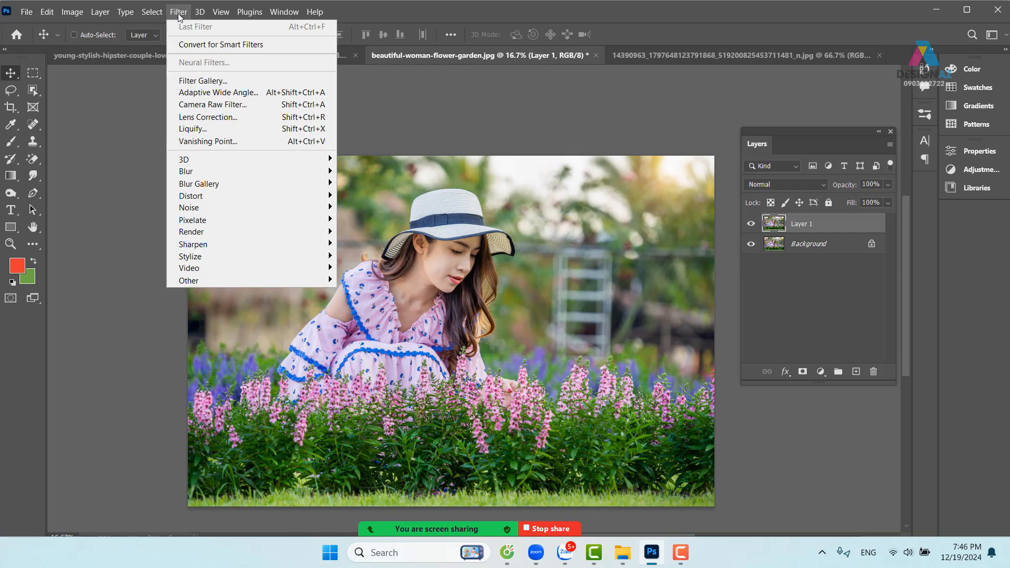
{"action": "left_click", "coordinate": [226, 108]}
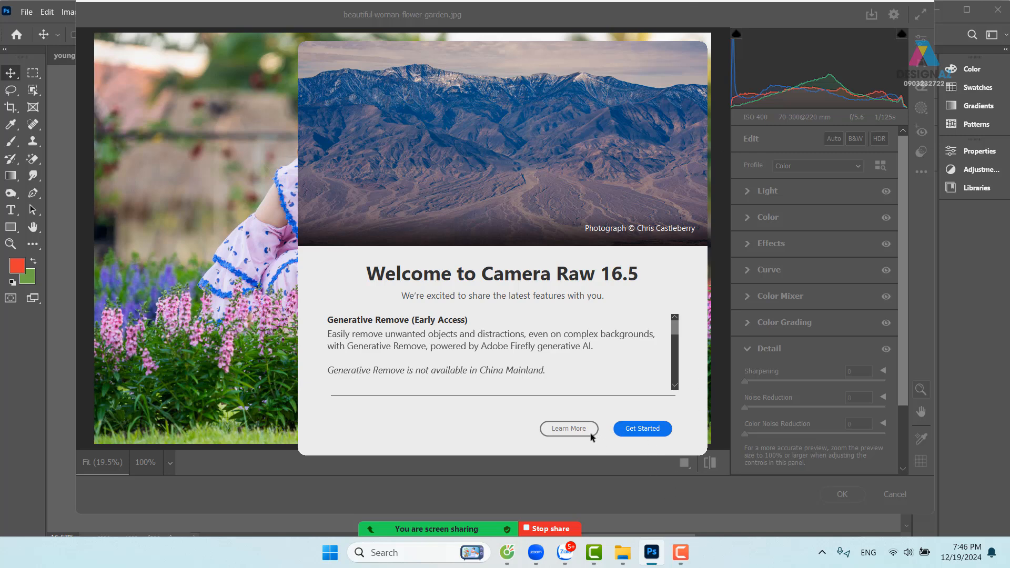
{"action": "left_click", "coordinate": [631, 429]}
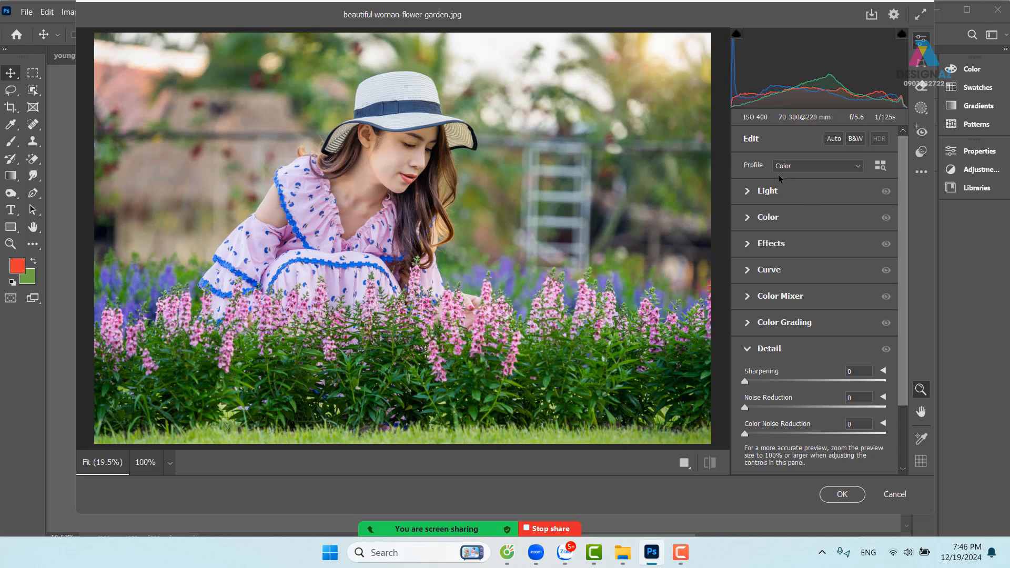
{"action": "left_click", "coordinate": [861, 168]}
{"action": "left_click", "coordinate": [825, 190]}
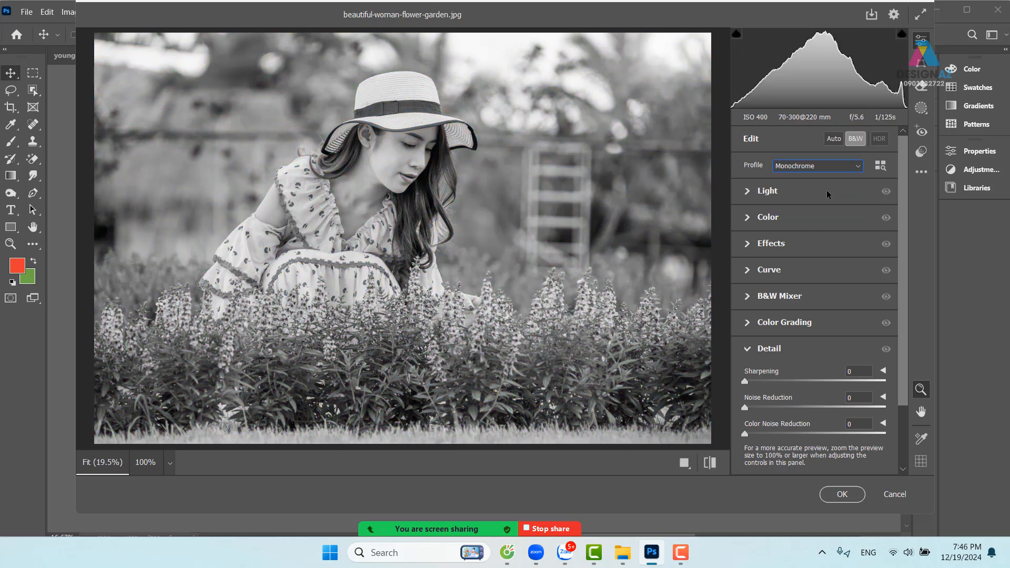
{"action": "left_click", "coordinate": [861, 167]}
{"action": "left_click", "coordinate": [821, 179]}
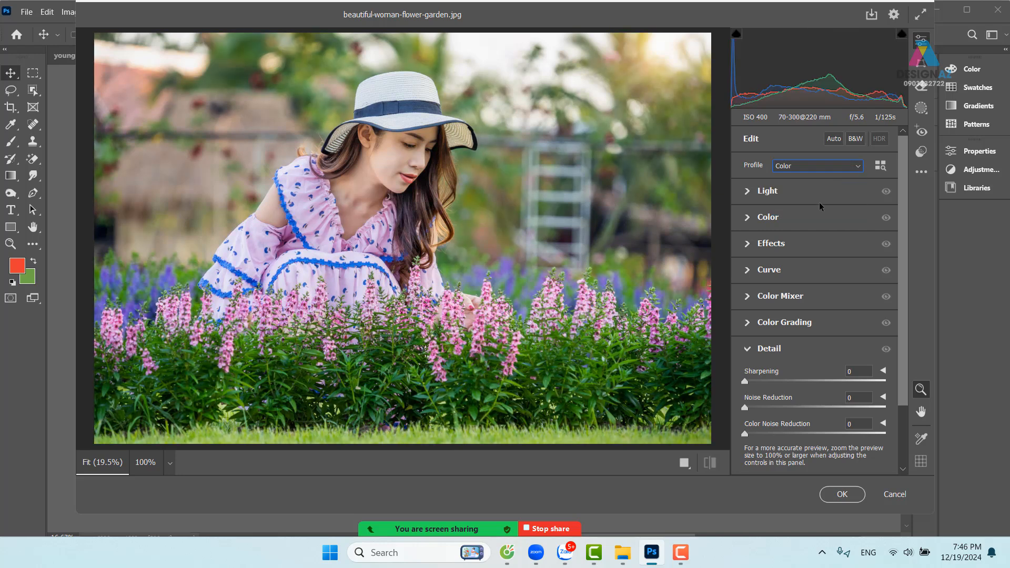
Step: Look over the adjustment sliders in Camera Raw's Light and Color sections
{"action": "left_click", "coordinate": [749, 193]}
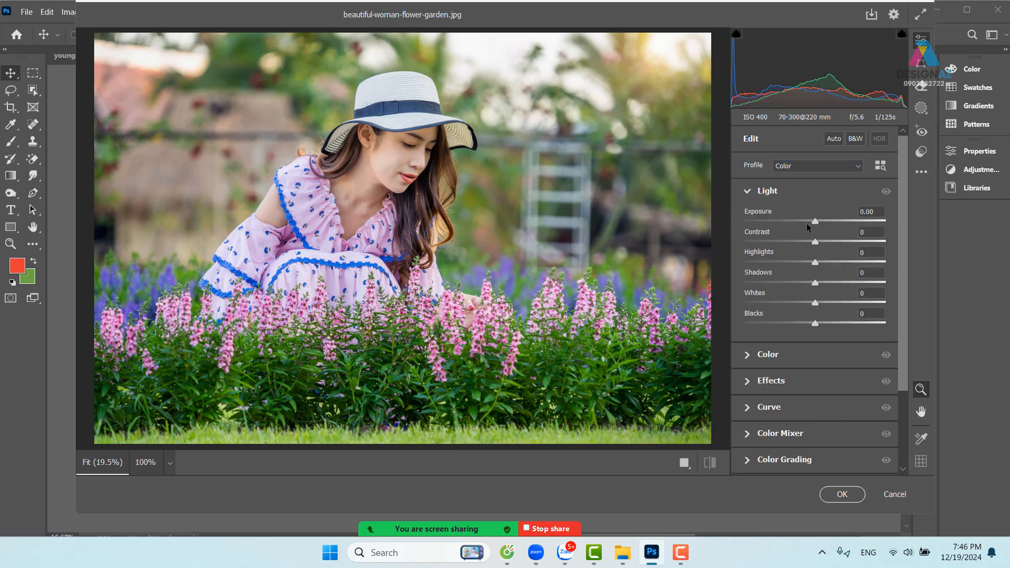
{"action": "left_click", "coordinate": [748, 193]}
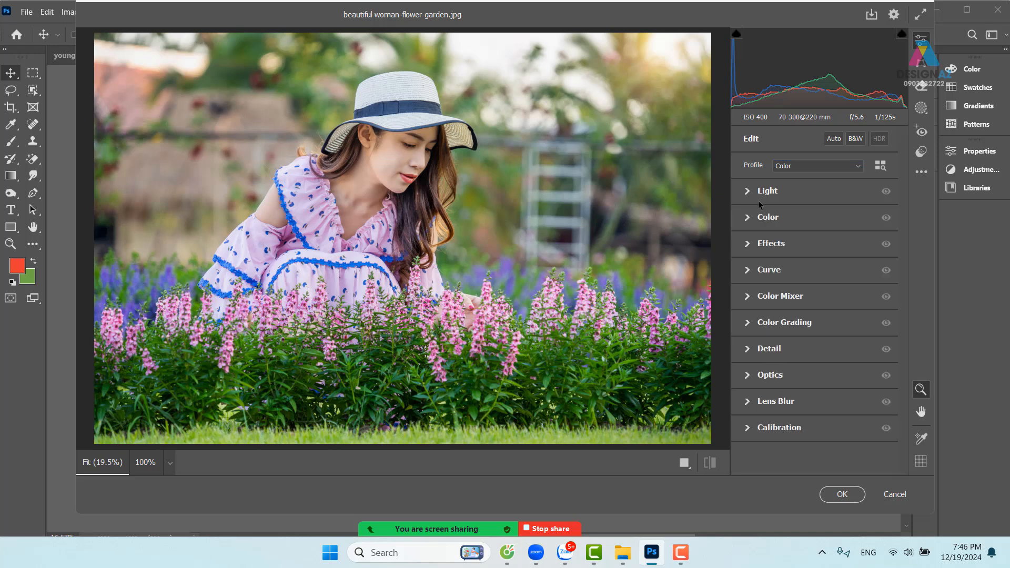
{"action": "left_click", "coordinate": [750, 219]}
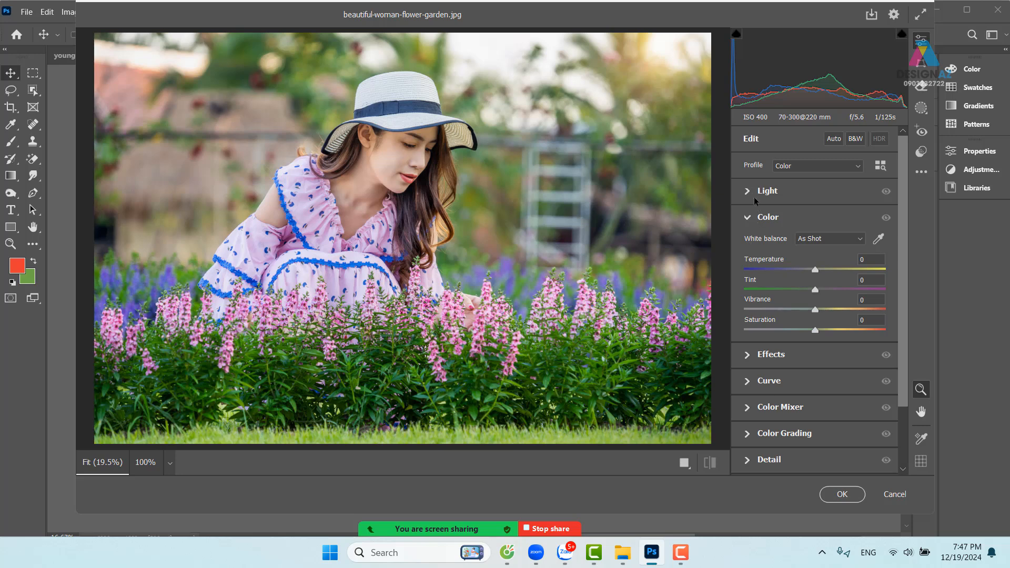
{"action": "left_click", "coordinate": [753, 221]}
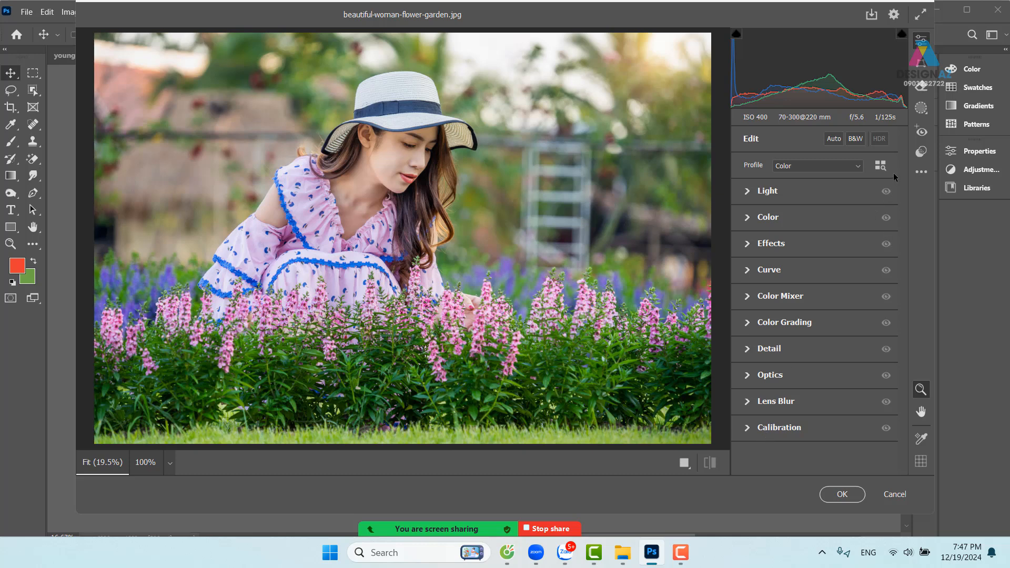
Step: Try the Auto adjustment in Camera Raw, view the Detail settings, and exit the filter discarding all changes
{"action": "left_click", "coordinate": [835, 138]}
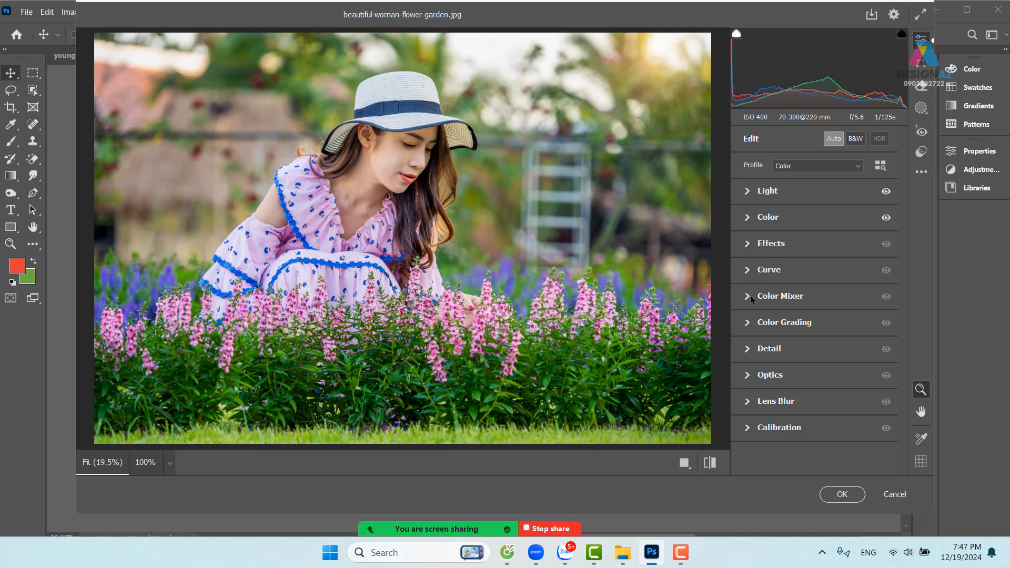
{"action": "left_click", "coordinate": [747, 350]}
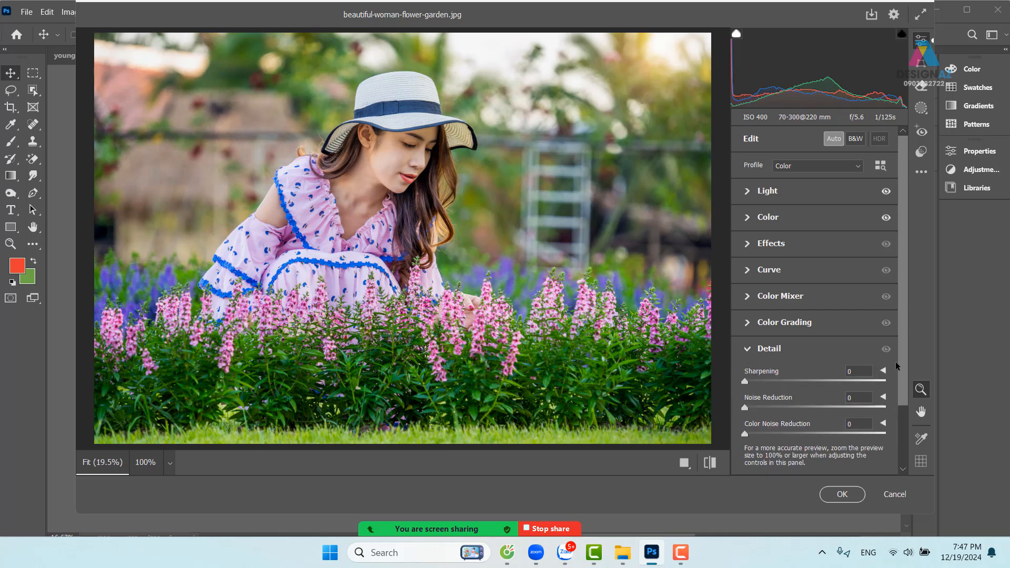
{"action": "left_click_drag", "start_coordinate": [905, 361], "coordinate": [912, 238]}
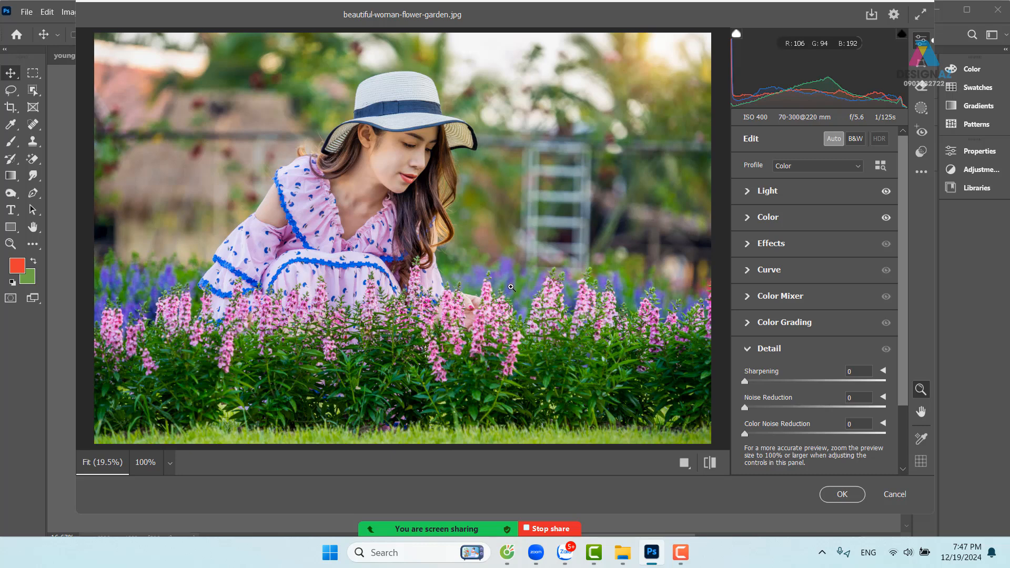
{"action": "left_click", "coordinate": [895, 496]}
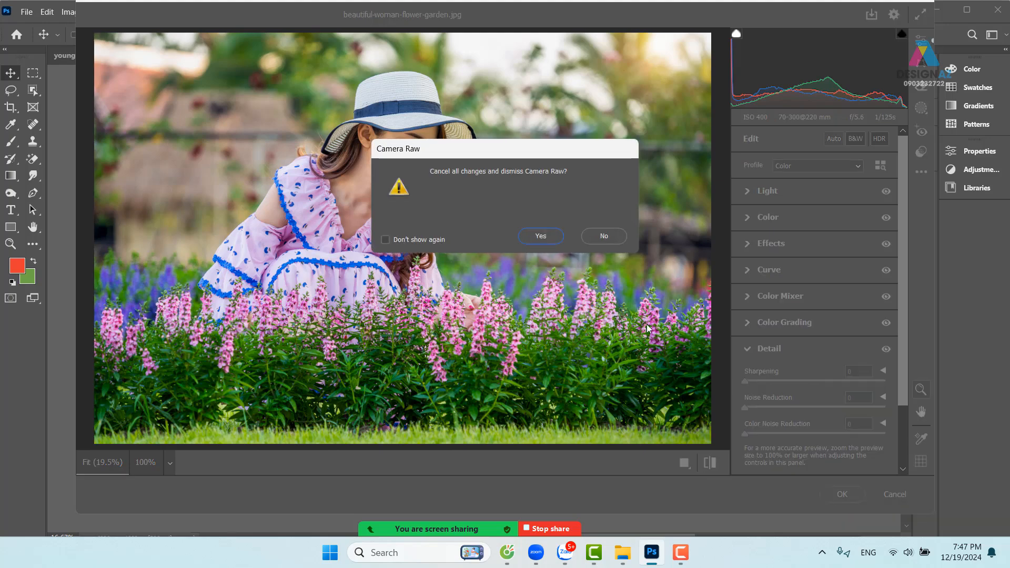
{"action": "left_click", "coordinate": [540, 237]}
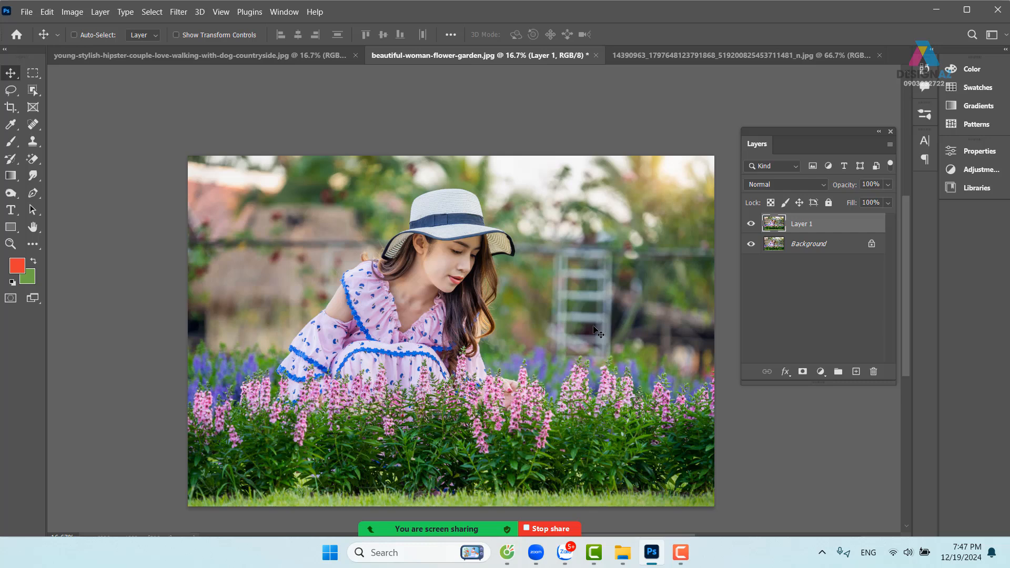
Step: Apply a Gaussian Blur with a radius of 20.8 pixels to Layer 1
{"action": "left_click", "coordinate": [179, 13]}
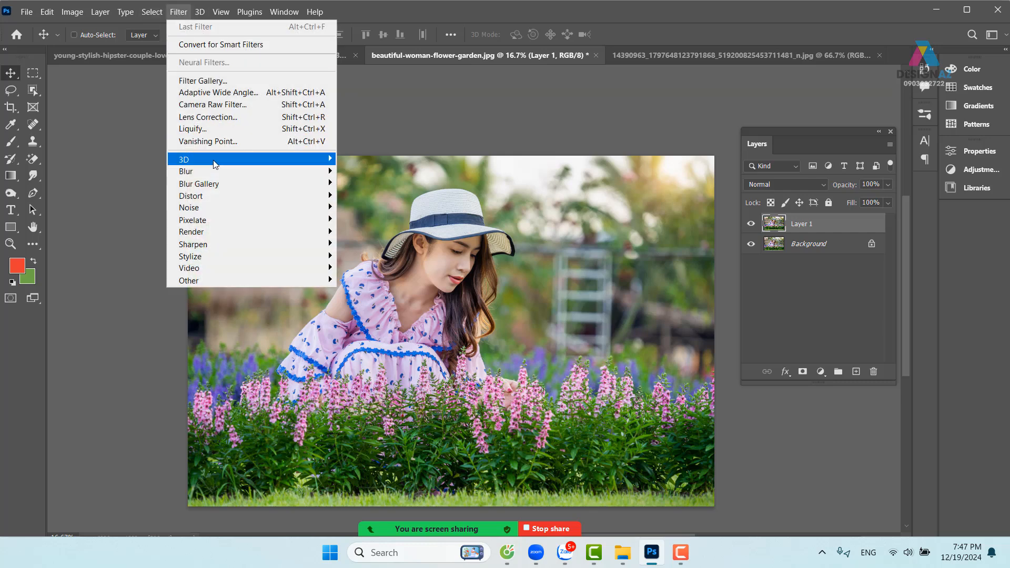
{"action": "mouse_move", "coordinate": [213, 175]}
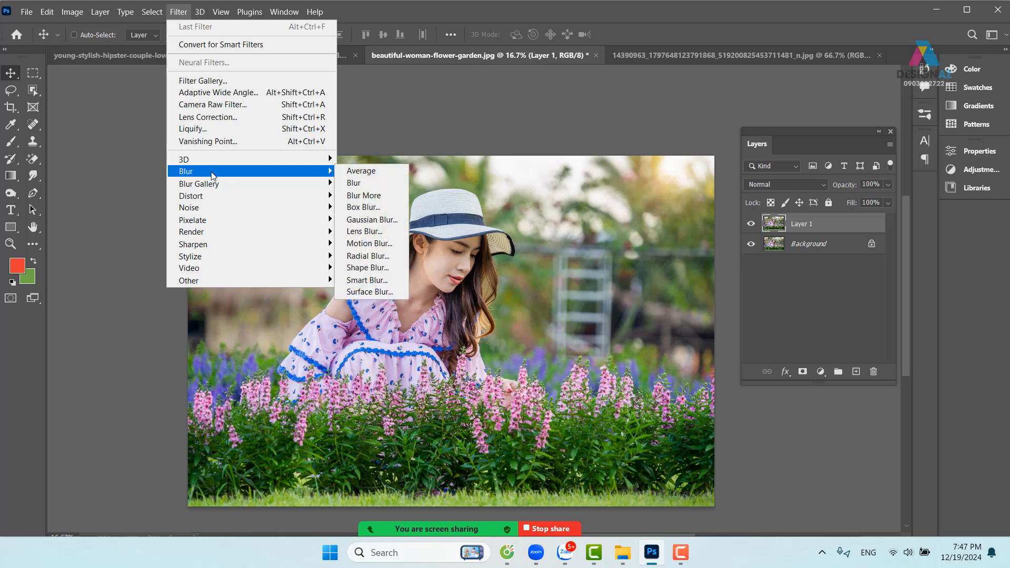
{"action": "left_click", "coordinate": [369, 220]}
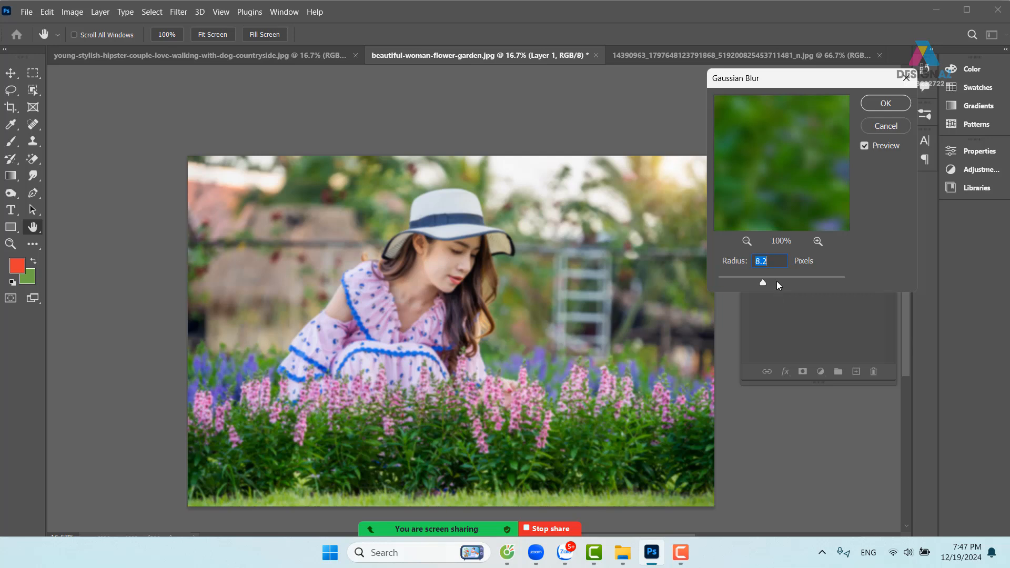
{"action": "left_click", "coordinate": [777, 282]}
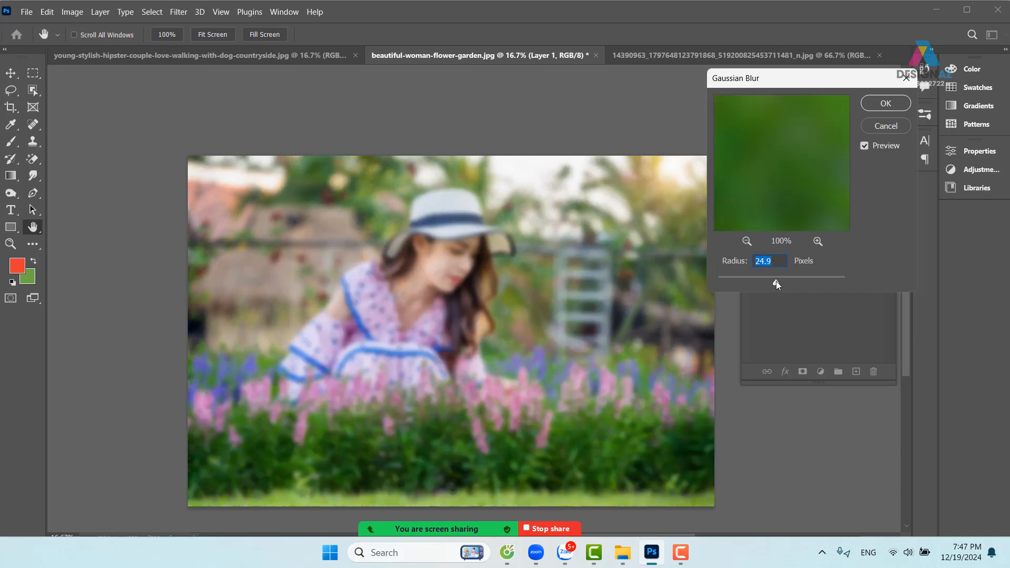
{"action": "left_click_drag", "start_coordinate": [774, 281], "coordinate": [773, 281]}
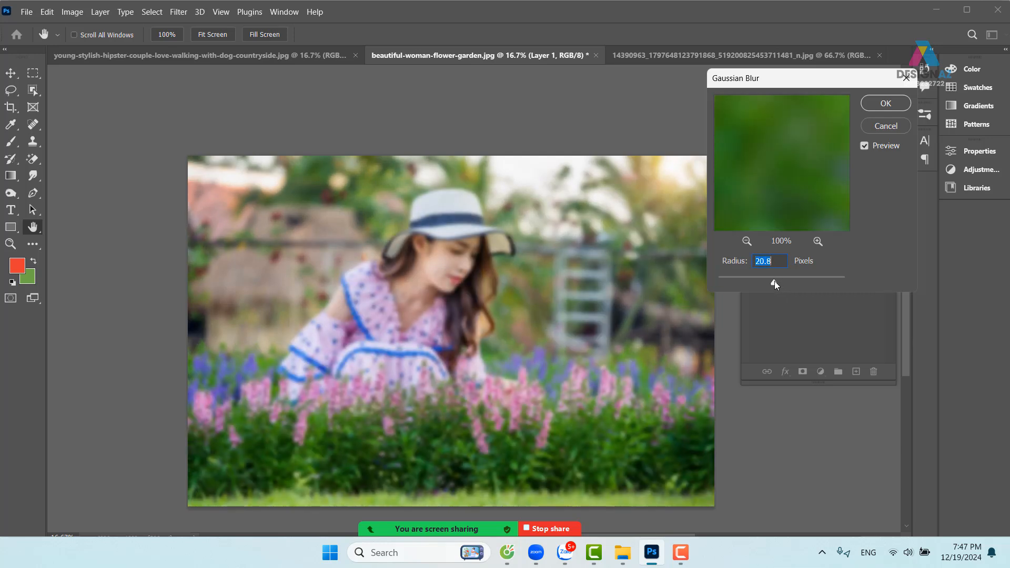
{"action": "left_click", "coordinate": [886, 104]}
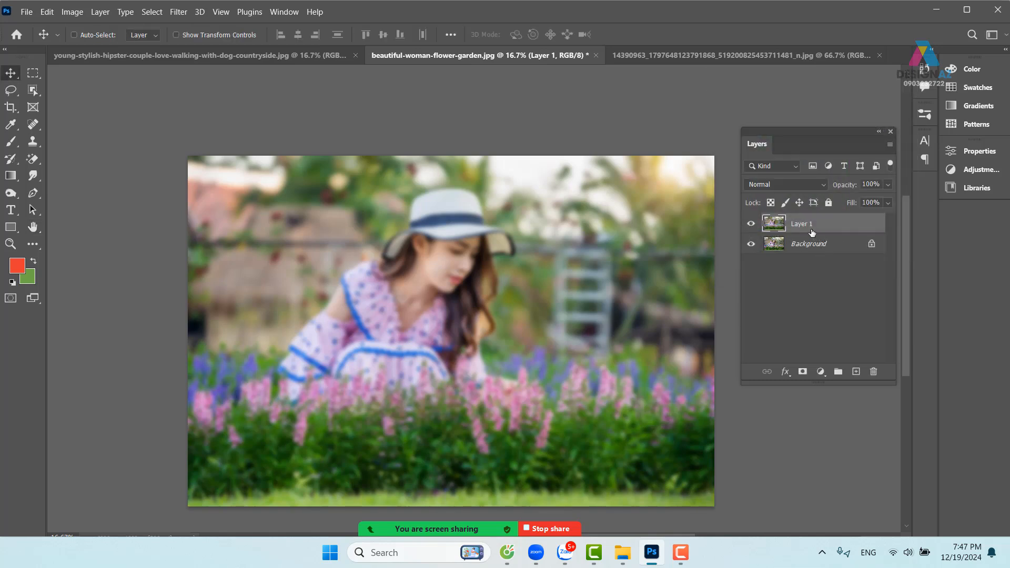
Step: Add a layer mask to Layer 1 and paint black over the woman at 34% brush opacity to hide the blur there
{"action": "left_click", "coordinate": [805, 370]}
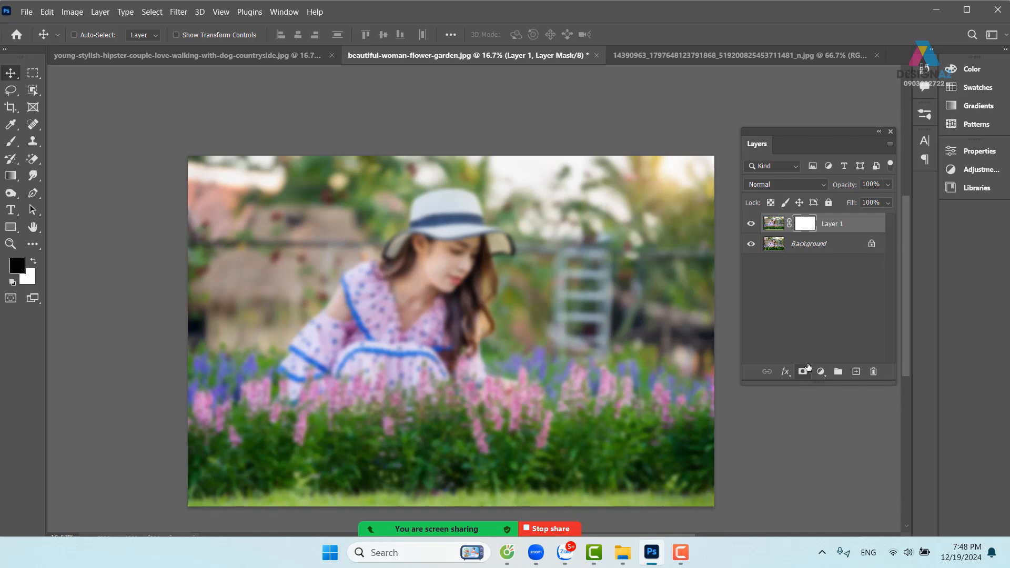
{"action": "key", "text": "ctrl"}
{"action": "key", "text": "b"}
{"action": "left_click", "coordinate": [435, 283]}
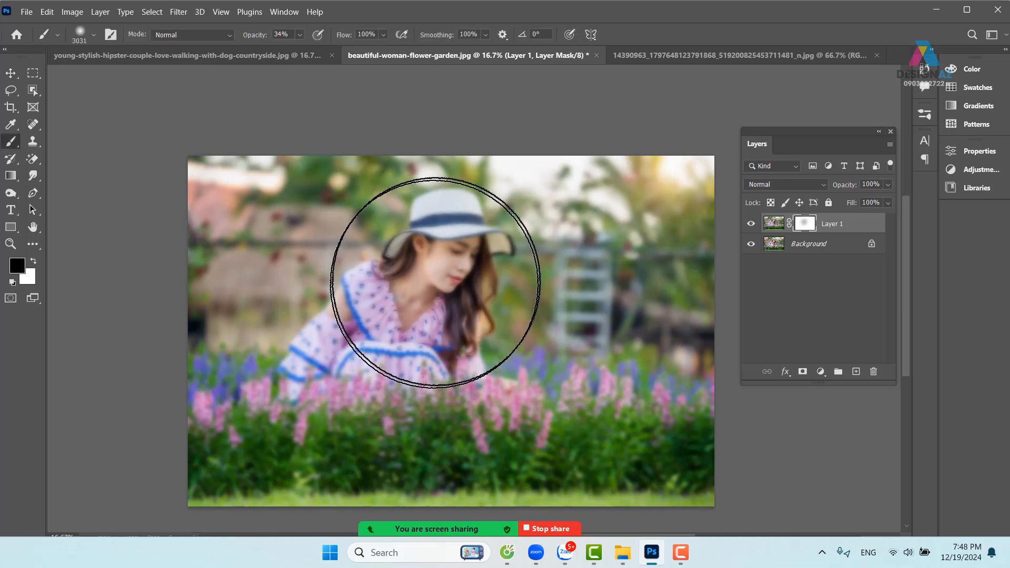
{"action": "mouse_move", "coordinate": [435, 283]}
{"action": "left_mouse_down"}
{"action": "mouse_move", "coordinate": [467, 322]}
{"action": "mouse_move", "coordinate": [467, 282]}
{"action": "mouse_move", "coordinate": [429, 372]}
{"action": "mouse_move", "coordinate": [387, 368]}
{"action": "mouse_move", "coordinate": [503, 389]}
{"action": "mouse_move", "coordinate": [491, 393]}
{"action": "mouse_move", "coordinate": [631, 389]}
{"action": "mouse_move", "coordinate": [372, 361]}
{"action": "left_mouse_up"}
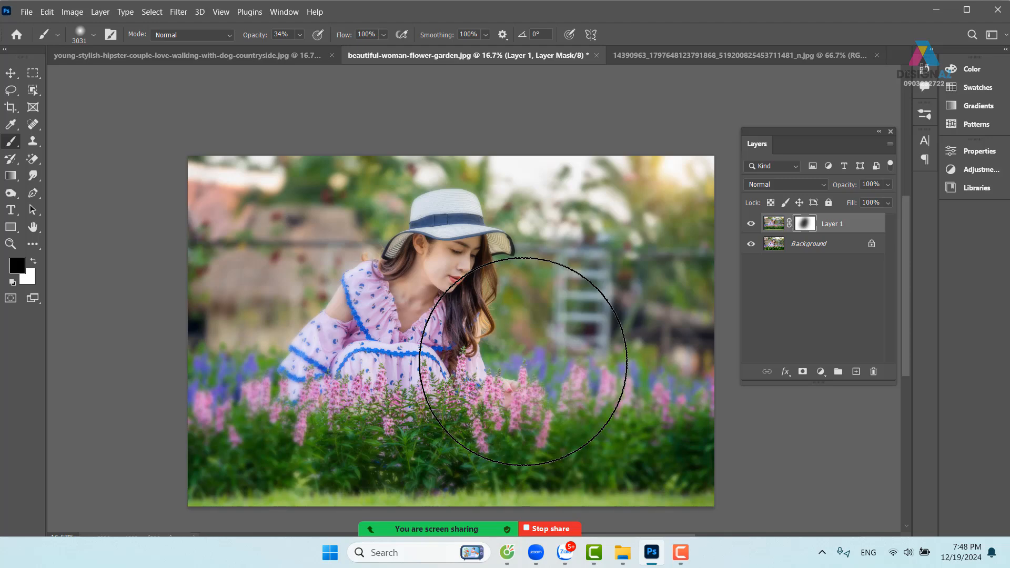
{"action": "left_click", "coordinate": [11, 72]}
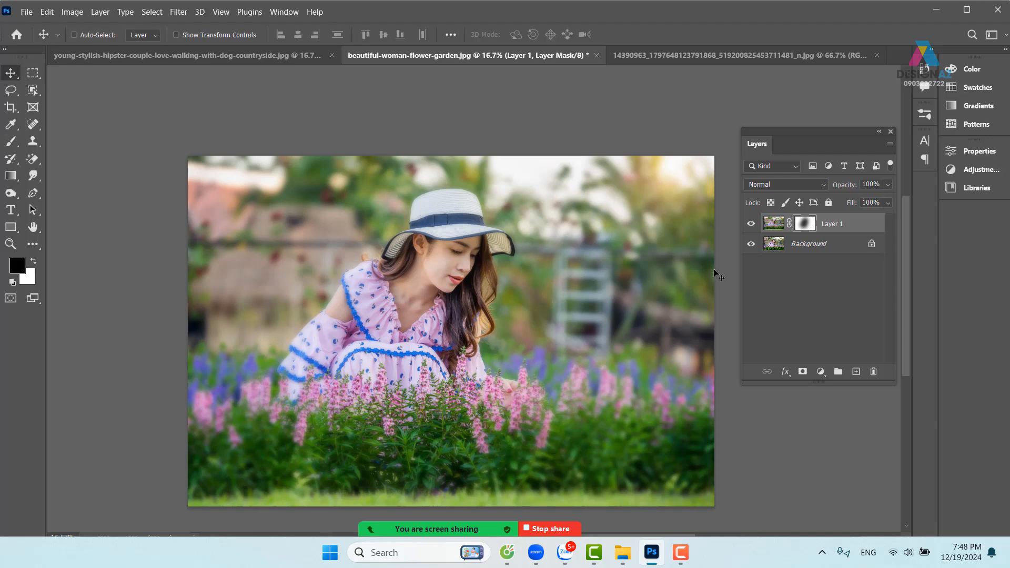
Step: Undo the mask painting, the layer mask, the Gaussian Blur and the duplicate layer, back to the Background layer alone
{"action": "key", "text": "ctrl+z"}
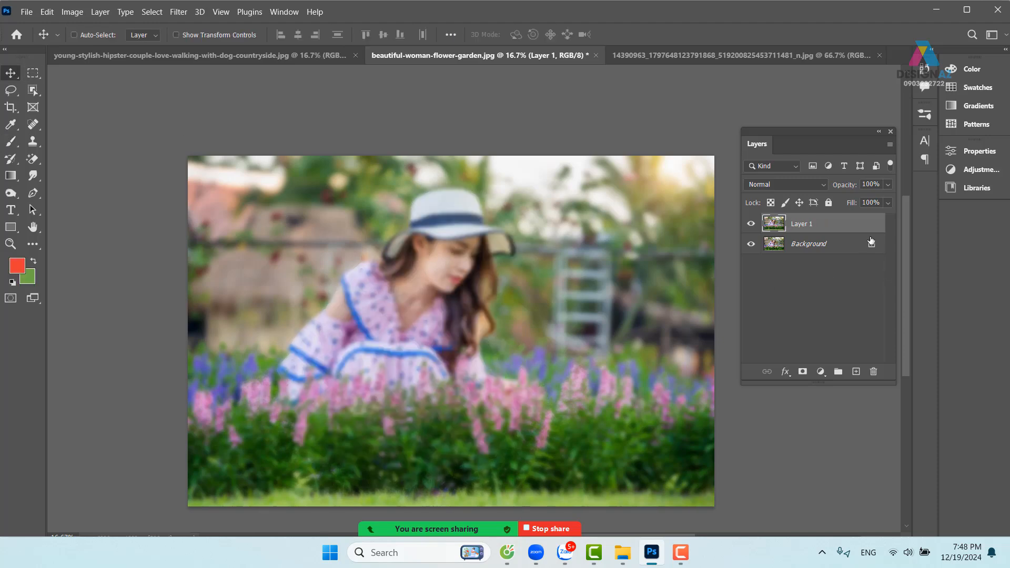
{"action": "key", "text": "ctrl+z"}
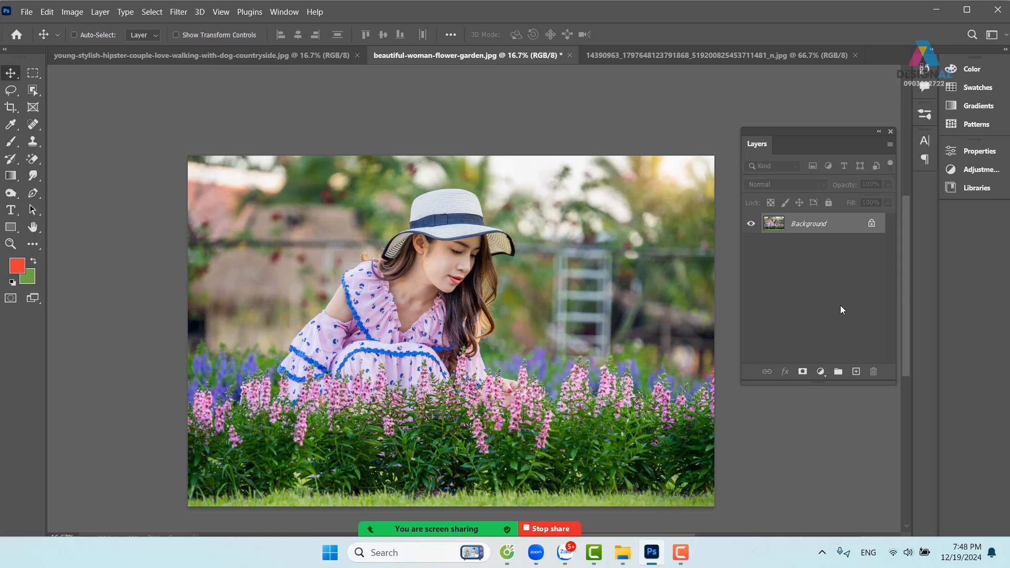
Step: Start a Levels adjustment on the Background layer and raise the RGB output black level to 60
{"action": "left_click", "coordinate": [73, 13]}
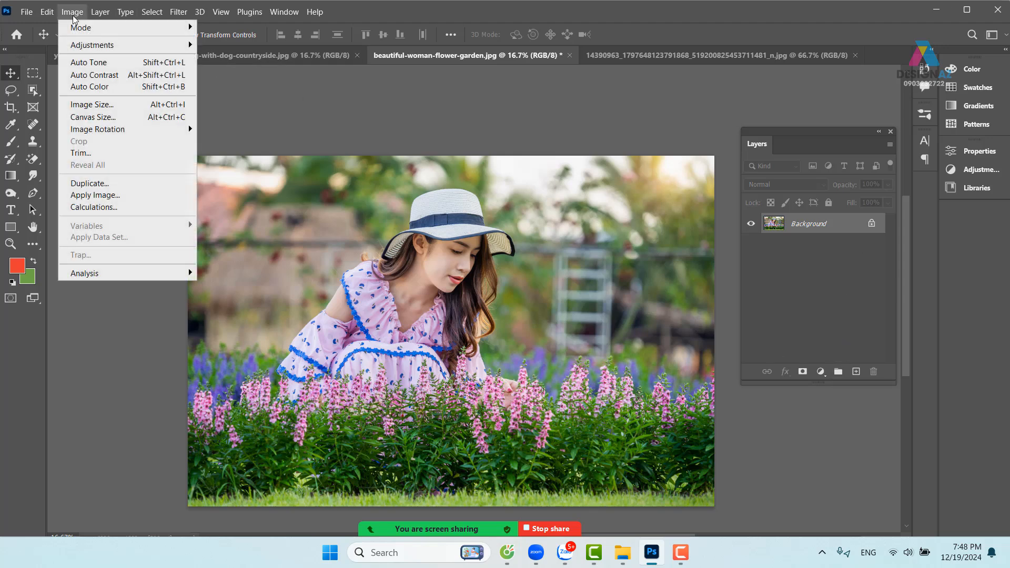
{"action": "mouse_move", "coordinate": [92, 45]}
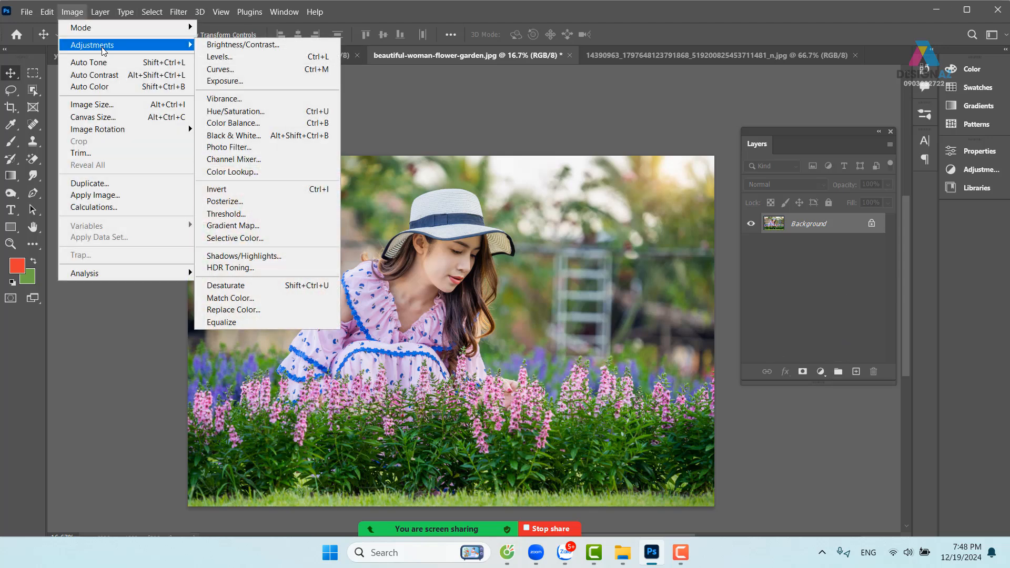
{"action": "left_click", "coordinate": [259, 57]}
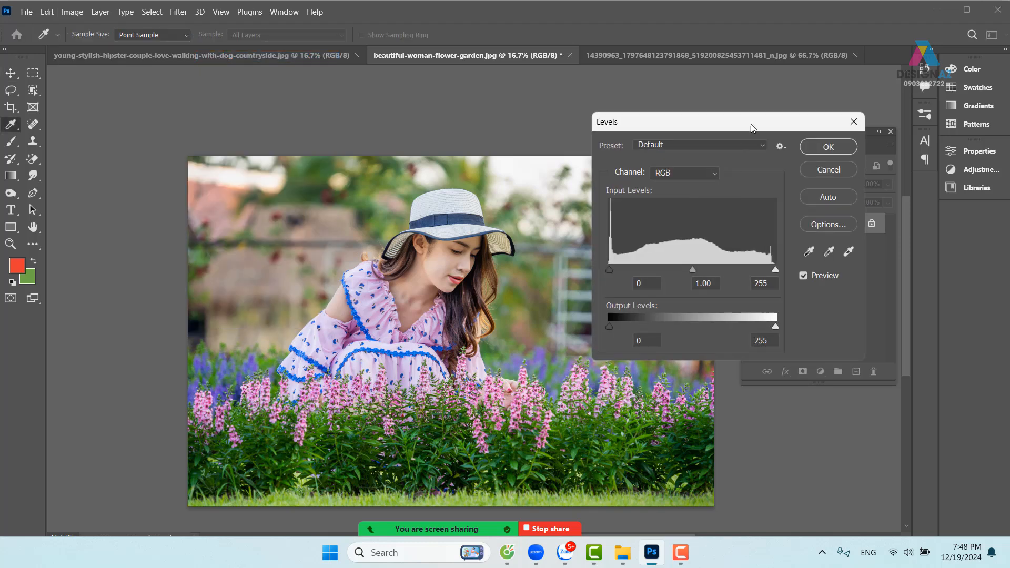
{"action": "left_click_drag", "start_coordinate": [750, 124], "coordinate": [763, 46]}
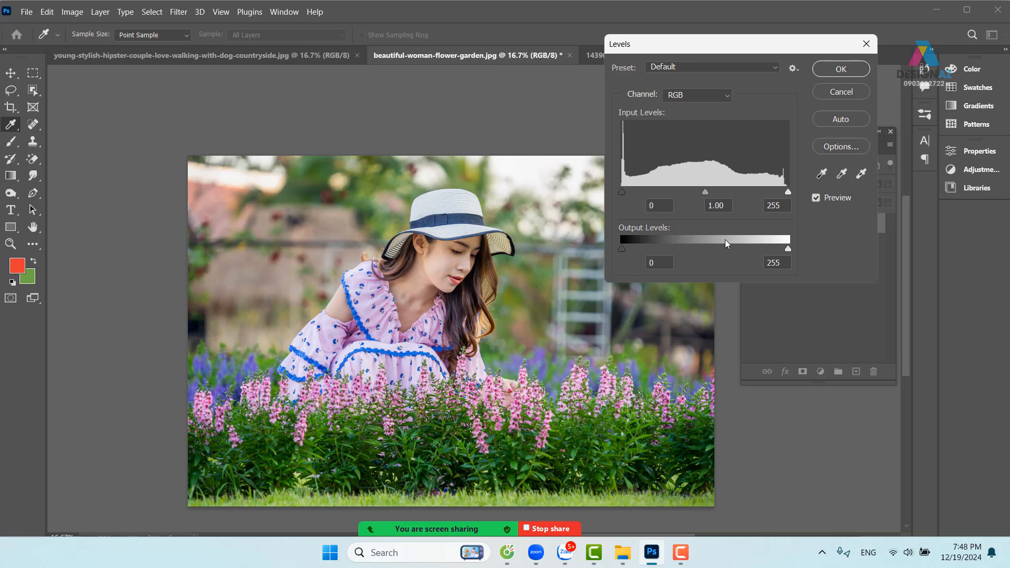
{"action": "mouse_move", "coordinate": [788, 249]}
{"action": "left_mouse_down"}
{"action": "mouse_move", "coordinate": [768, 253]}
{"action": "mouse_move", "coordinate": [792, 251]}
{"action": "left_mouse_up"}
{"action": "left_click_drag", "start_coordinate": [622, 249], "coordinate": [662, 247]}
Step: In the Red channel of Levels, raise the input black level to 66 and slightly lower the input white level
{"action": "left_click", "coordinate": [708, 96]}
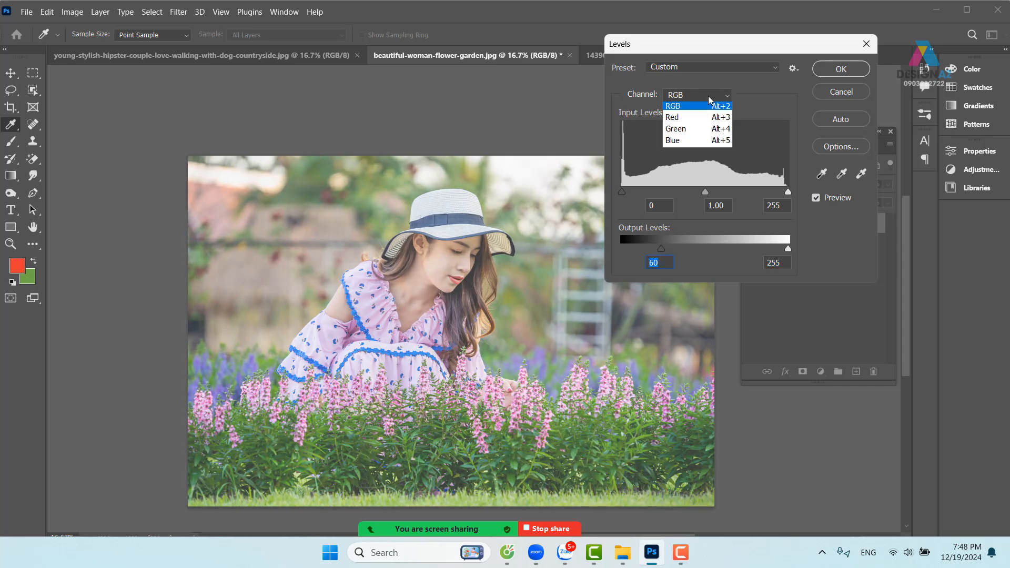
{"action": "left_click", "coordinate": [692, 124]}
{"action": "left_click_drag", "start_coordinate": [622, 194], "coordinate": [656, 196]}
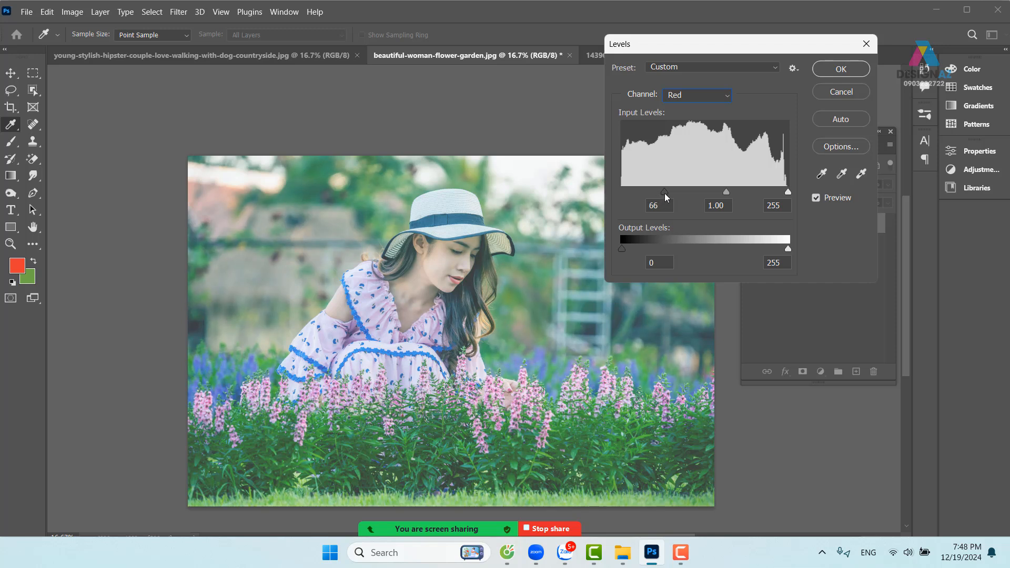
{"action": "left_click", "coordinate": [665, 193]}
{"action": "left_click_drag", "start_coordinate": [788, 193], "coordinate": [782, 194]}
{"action": "left_click", "coordinate": [784, 193]}
Step: In the Green channel of Levels, set the input black level to 24 and the input white level to 243
{"action": "left_click", "coordinate": [699, 101]}
{"action": "left_click", "coordinate": [686, 132]}
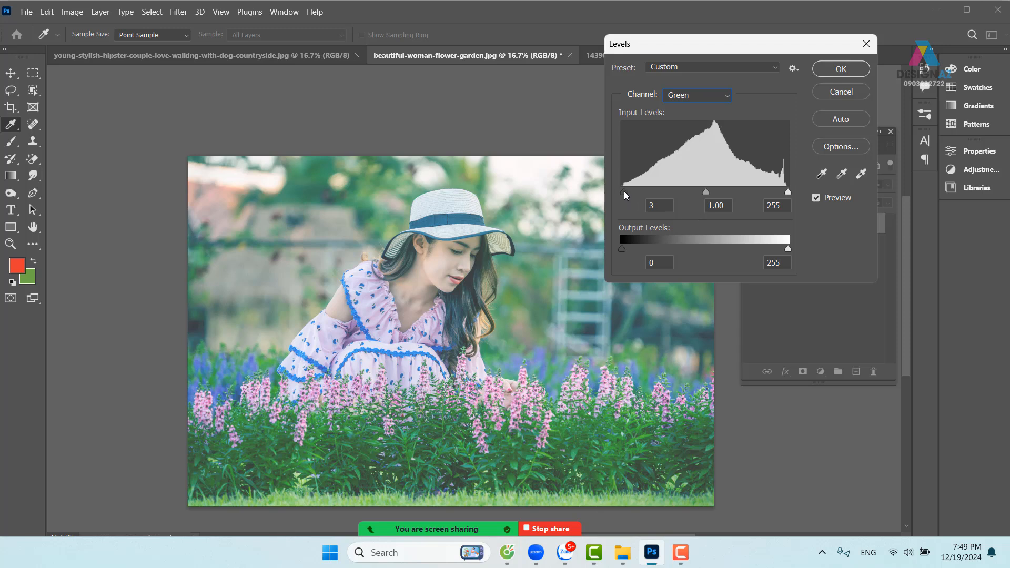
{"action": "left_click_drag", "start_coordinate": [626, 193], "coordinate": [638, 193]}
{"action": "left_click_drag", "start_coordinate": [788, 193], "coordinate": [782, 194]}
Step: In the Blue channel of Levels, set the input black level to 28, lower the input white level, and apply the adjustment
{"action": "left_click", "coordinate": [701, 95]}
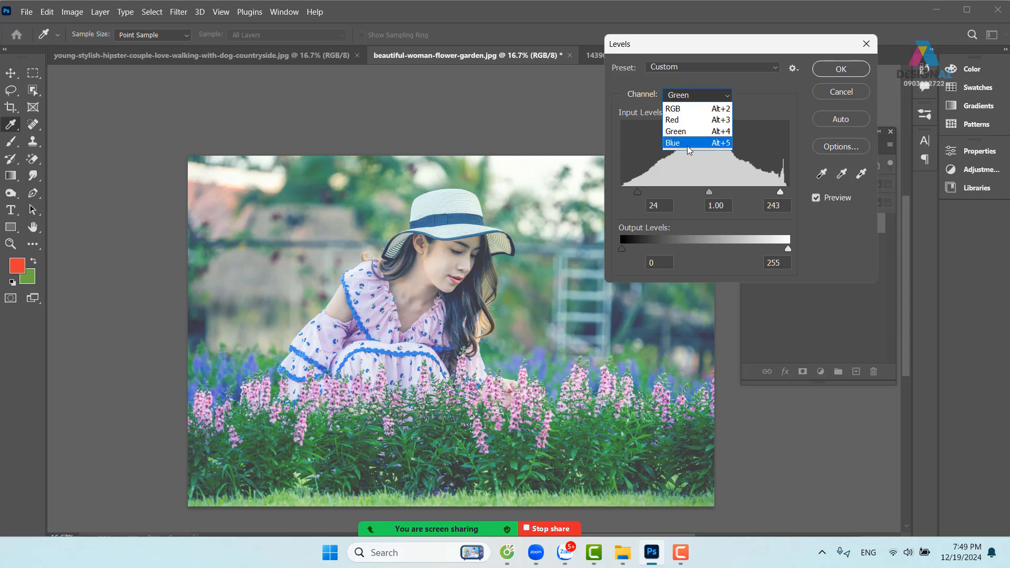
{"action": "left_click", "coordinate": [688, 147]}
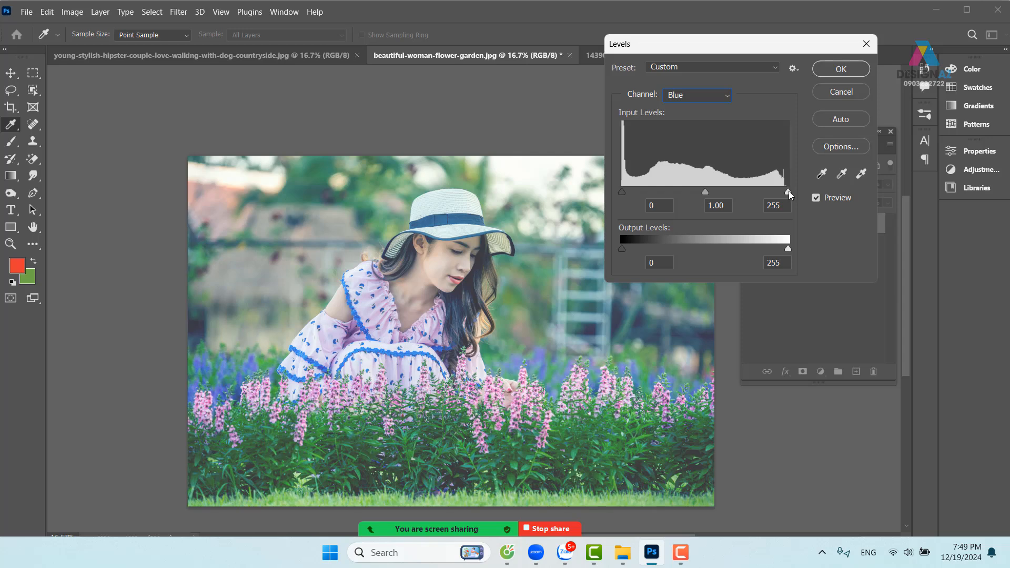
{"action": "mouse_move", "coordinate": [789, 191]}
{"action": "left_mouse_down"}
{"action": "mouse_move", "coordinate": [775, 195]}
{"action": "mouse_move", "coordinate": [789, 192]}
{"action": "left_mouse_up"}
{"action": "left_click_drag", "start_coordinate": [625, 191], "coordinate": [640, 191]}
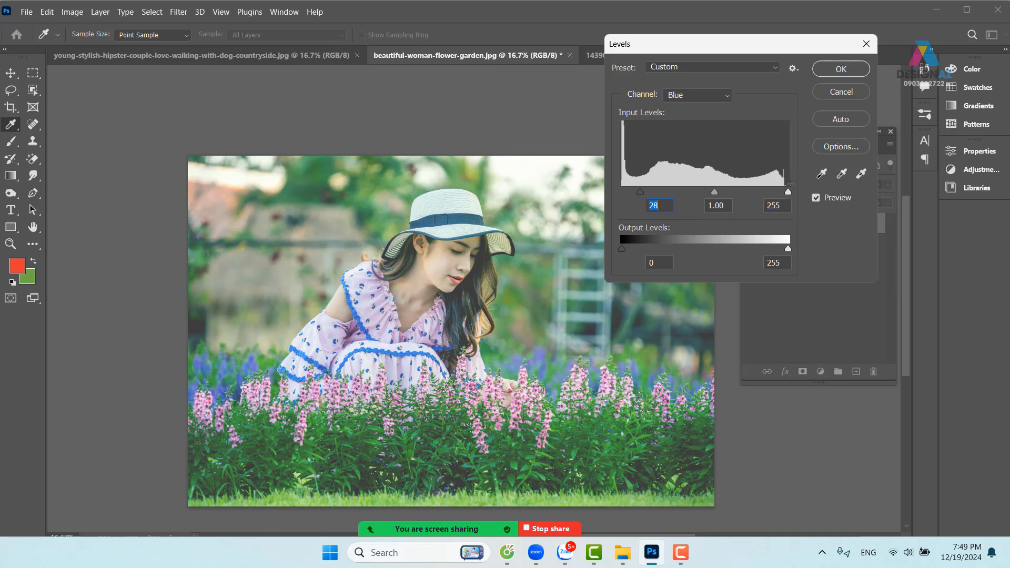
{"action": "left_click_drag", "start_coordinate": [788, 192], "coordinate": [774, 196]}
{"action": "left_click", "coordinate": [840, 70]}
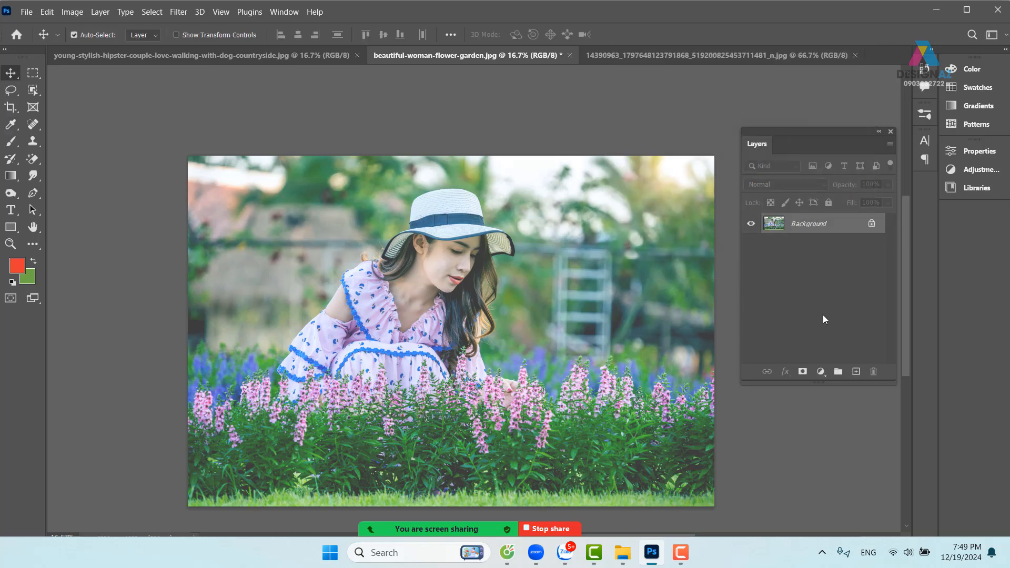
Step: Compare the photo before and after the Levels adjustment by undoing and redoing it
{"action": "key", "text": "ctrl+plus"}
{"action": "left_click_drag", "start_coordinate": [549, 304], "coordinate": [579, 264]}
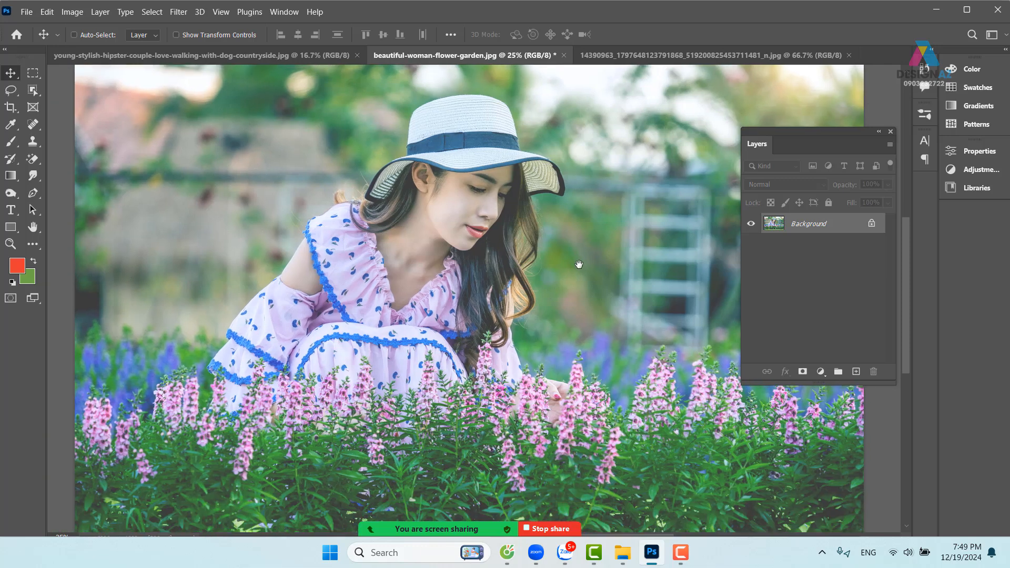
{"action": "key", "text": "ctrl+z"}
{"action": "key", "text": "ctrl+shift+z"}
{"action": "key", "text": "ctrl+minus"}
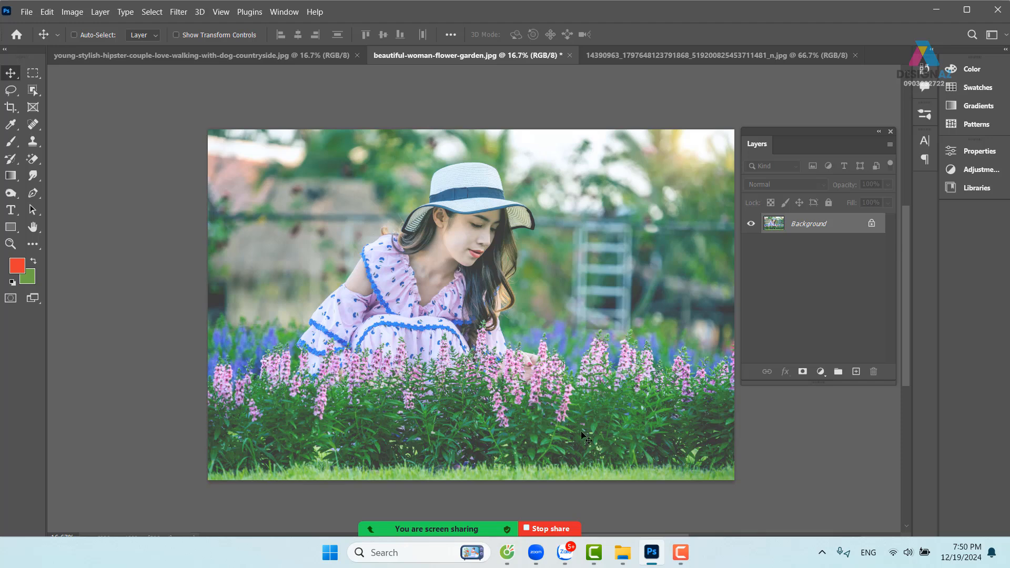
Step: Add a new empty layer above the Background and set its blend mode to Hue
{"action": "left_click", "coordinate": [857, 372]}
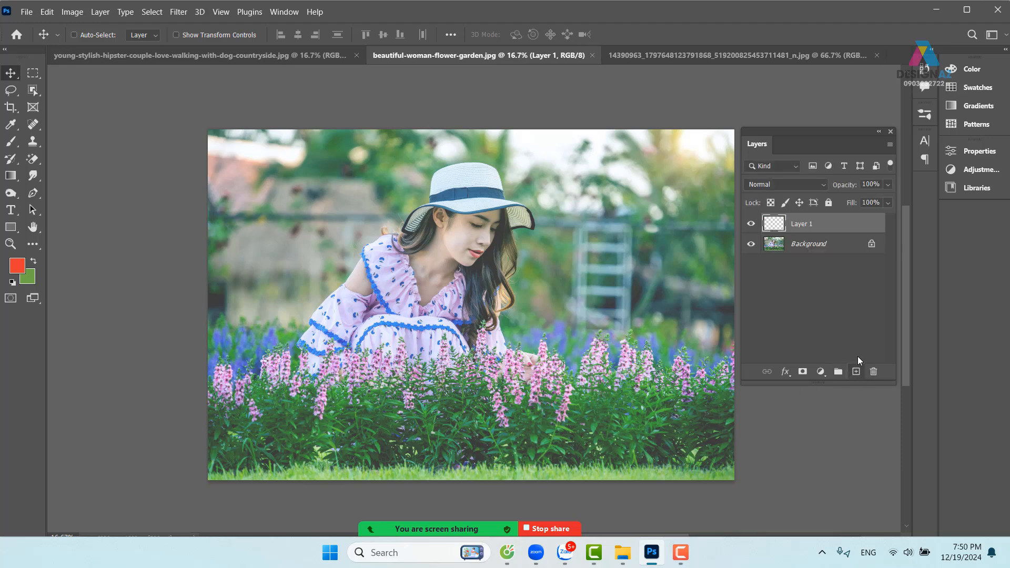
{"action": "left_click", "coordinate": [794, 184]}
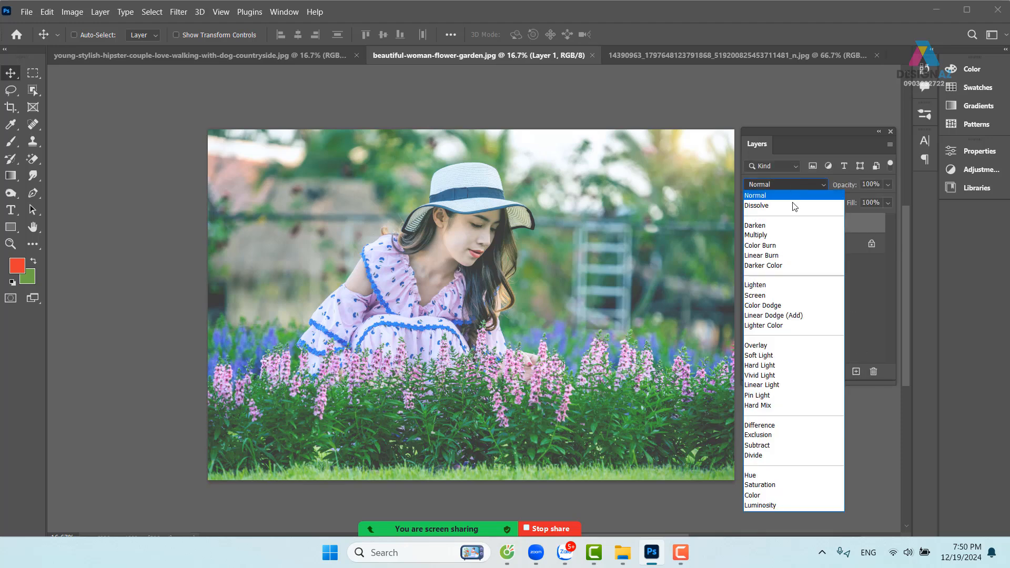
{"action": "left_click", "coordinate": [768, 476]}
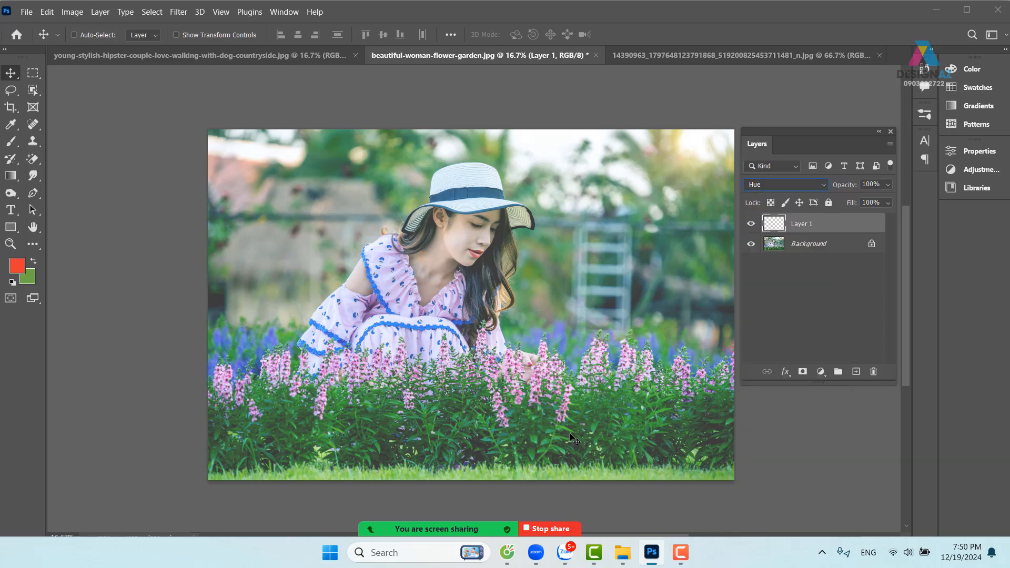
Step: Set the foreground color to brown #8a4e00
{"action": "left_click", "coordinate": [16, 266]}
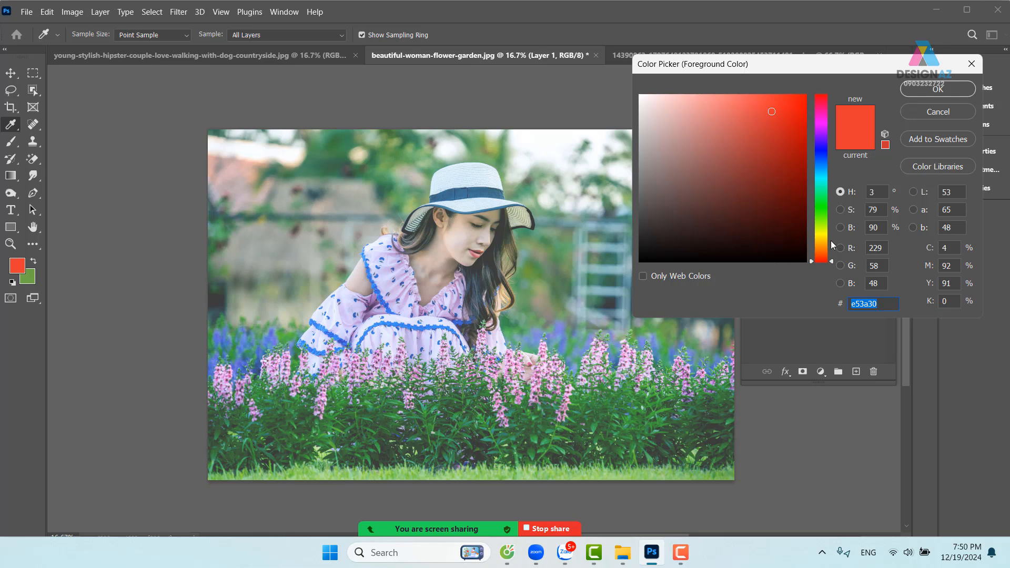
{"action": "left_click", "coordinate": [822, 246]}
{"action": "left_click_drag", "start_coordinate": [804, 171], "coordinate": [819, 171]}
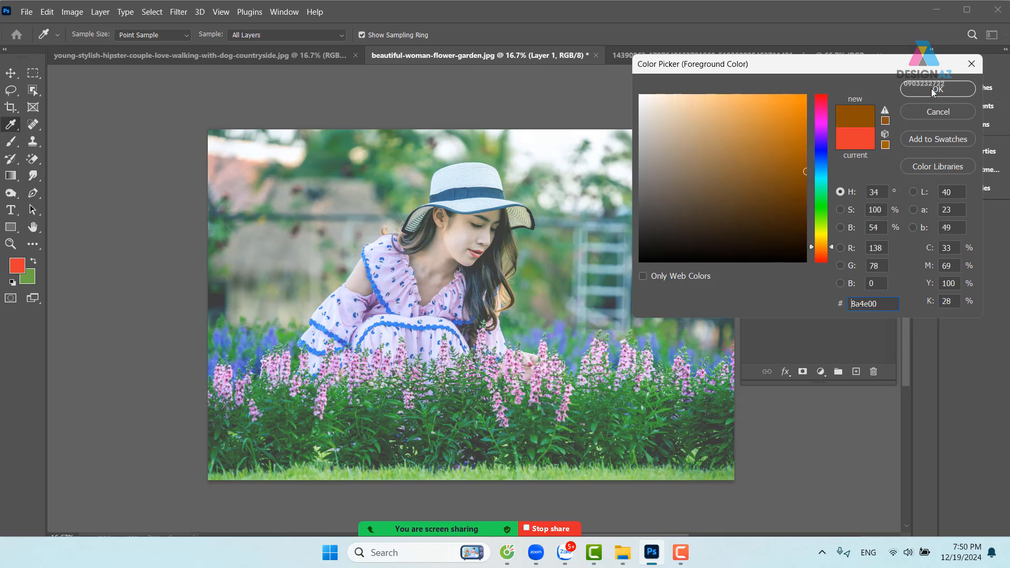
{"action": "left_click", "coordinate": [932, 88]}
Step: Brush brown over the foliage at the photo's lower right at 34% opacity, size 1044, and raise the brush opacity to 100%
{"action": "key", "text": "b"}
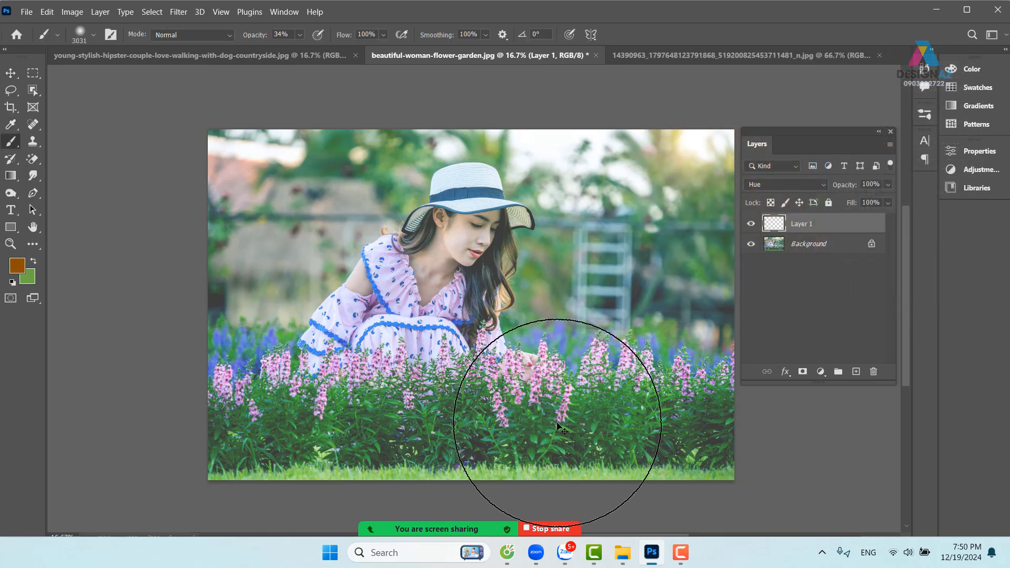
{"action": "left_click", "coordinate": [600, 371]}
{"action": "left_click_drag", "start_coordinate": [593, 369], "coordinate": [471, 375]}
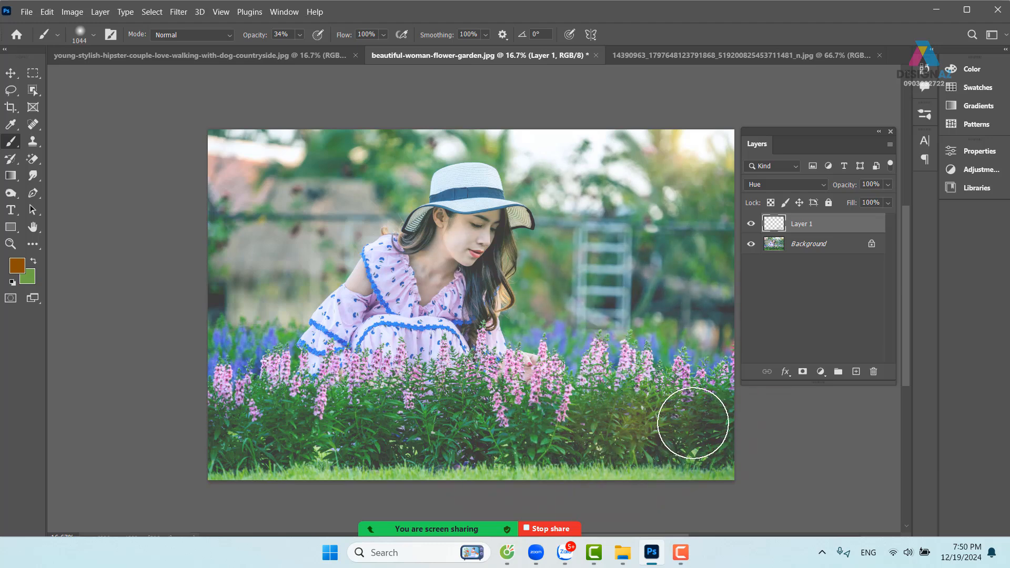
{"action": "left_click", "coordinate": [299, 35]}
{"action": "left_click_drag", "start_coordinate": [305, 49], "coordinate": [348, 49]}
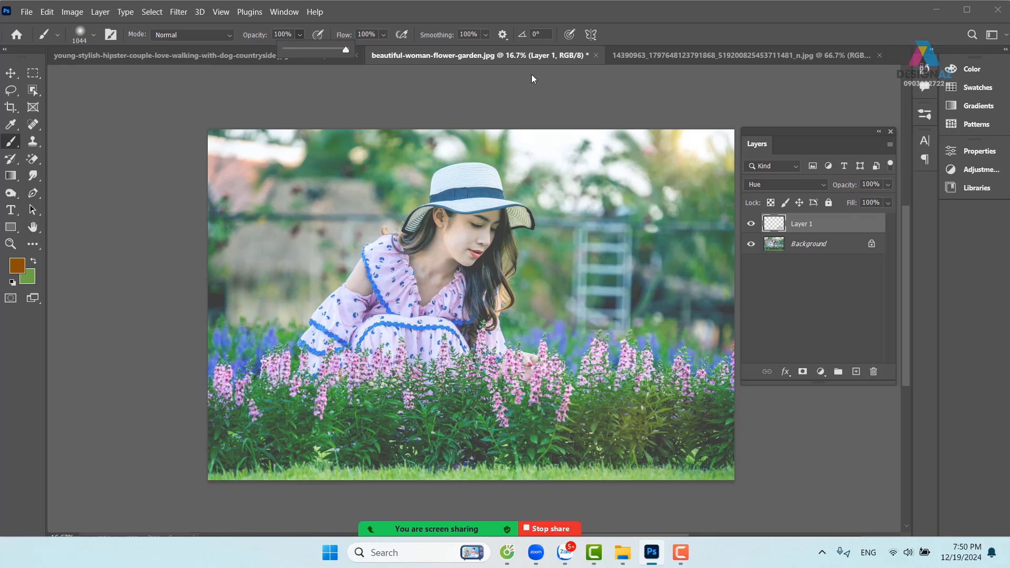
Step: Try painting the brown hue across the plants and grass along the photo's lower edge, and undo the strokes
{"action": "mouse_move", "coordinate": [631, 421]}
{"action": "left_mouse_down"}
{"action": "mouse_move", "coordinate": [703, 424]}
{"action": "mouse_move", "coordinate": [682, 438]}
{"action": "mouse_move", "coordinate": [471, 447]}
{"action": "mouse_move", "coordinate": [680, 459]}
{"action": "left_mouse_up"}
{"action": "mouse_move", "coordinate": [327, 464]}
{"action": "left_mouse_down"}
{"action": "mouse_move", "coordinate": [164, 444]}
{"action": "mouse_move", "coordinate": [176, 433]}
{"action": "mouse_move", "coordinate": [282, 429]}
{"action": "mouse_move", "coordinate": [756, 430]}
{"action": "left_mouse_up"}
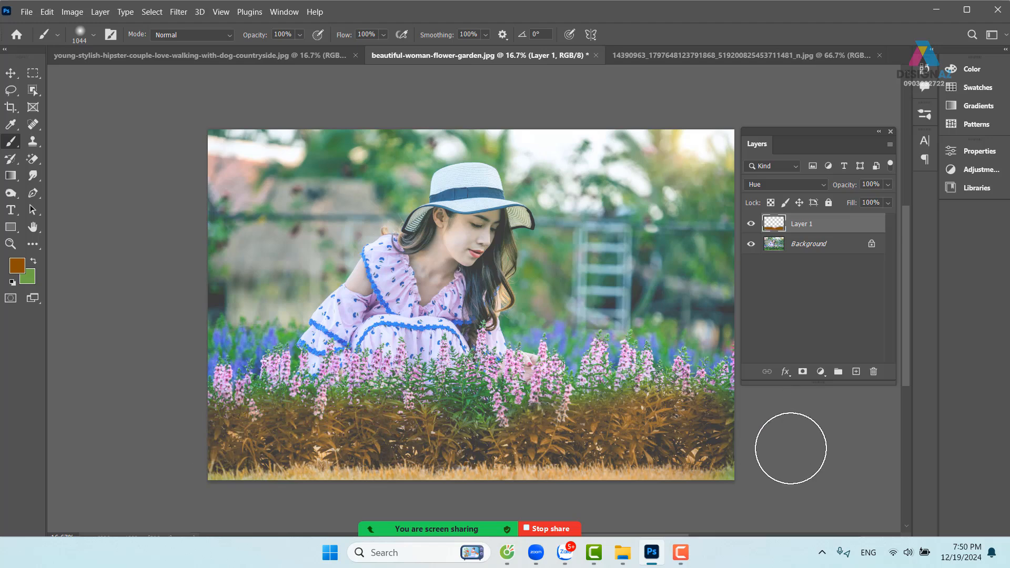
{"action": "key", "text": "ctrl+z"}
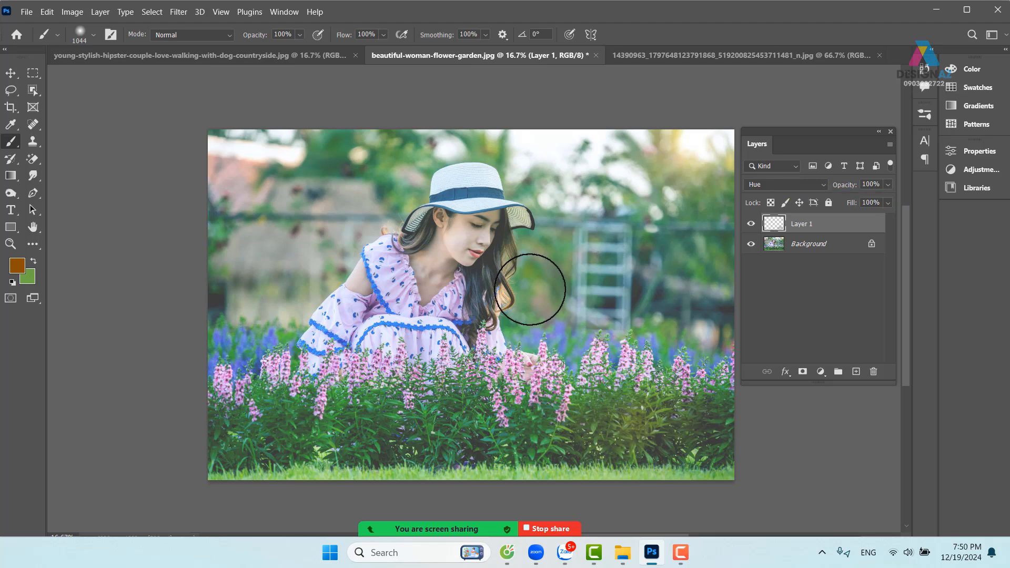
Step: Set the foreground color to blue #00478a
{"action": "left_click", "coordinate": [17, 266]}
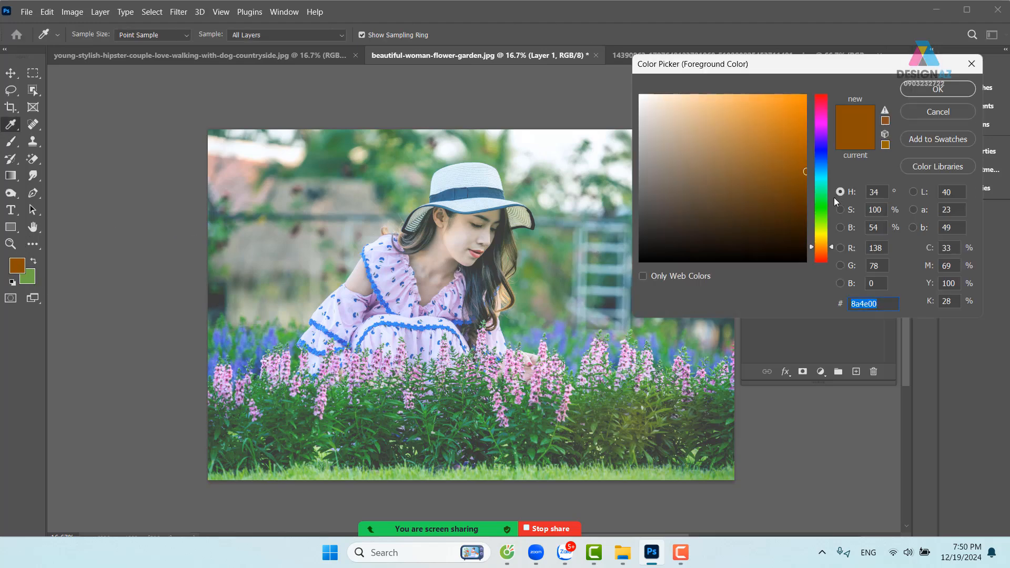
{"action": "left_click", "coordinate": [823, 167]}
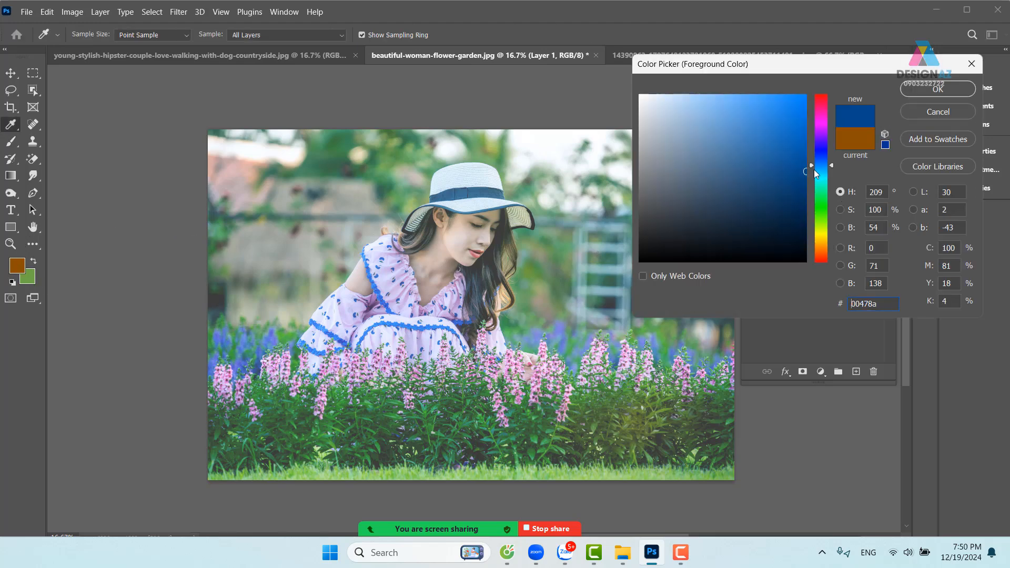
{"action": "left_click", "coordinate": [947, 95]}
Step: Try painting the blue hue over the plants along the lower edge and the background around the woman, and undo the strokes
{"action": "mouse_move", "coordinate": [623, 427]}
{"action": "left_mouse_down"}
{"action": "mouse_move", "coordinate": [757, 444]}
{"action": "mouse_move", "coordinate": [603, 452]}
{"action": "mouse_move", "coordinate": [133, 439]}
{"action": "mouse_move", "coordinate": [162, 424]}
{"action": "mouse_move", "coordinate": [409, 424]}
{"action": "mouse_move", "coordinate": [481, 407]}
{"action": "mouse_move", "coordinate": [544, 425]}
{"action": "mouse_move", "coordinate": [657, 435]}
{"action": "mouse_move", "coordinate": [781, 428]}
{"action": "left_mouse_up"}
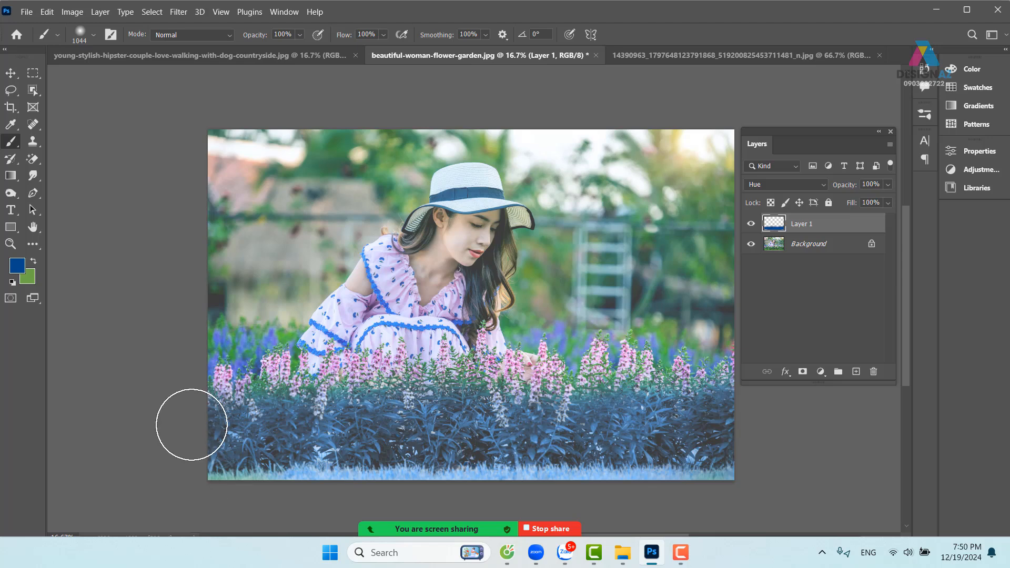
{"action": "mouse_move", "coordinate": [667, 206]}
{"action": "left_mouse_down"}
{"action": "mouse_move", "coordinate": [692, 201]}
{"action": "mouse_move", "coordinate": [696, 174]}
{"action": "mouse_move", "coordinate": [717, 283]}
{"action": "mouse_move", "coordinate": [689, 270]}
{"action": "mouse_move", "coordinate": [719, 281]}
{"action": "mouse_move", "coordinate": [667, 203]}
{"action": "mouse_move", "coordinate": [668, 140]}
{"action": "mouse_move", "coordinate": [398, 116]}
{"action": "mouse_move", "coordinate": [270, 140]}
{"action": "left_mouse_up"}
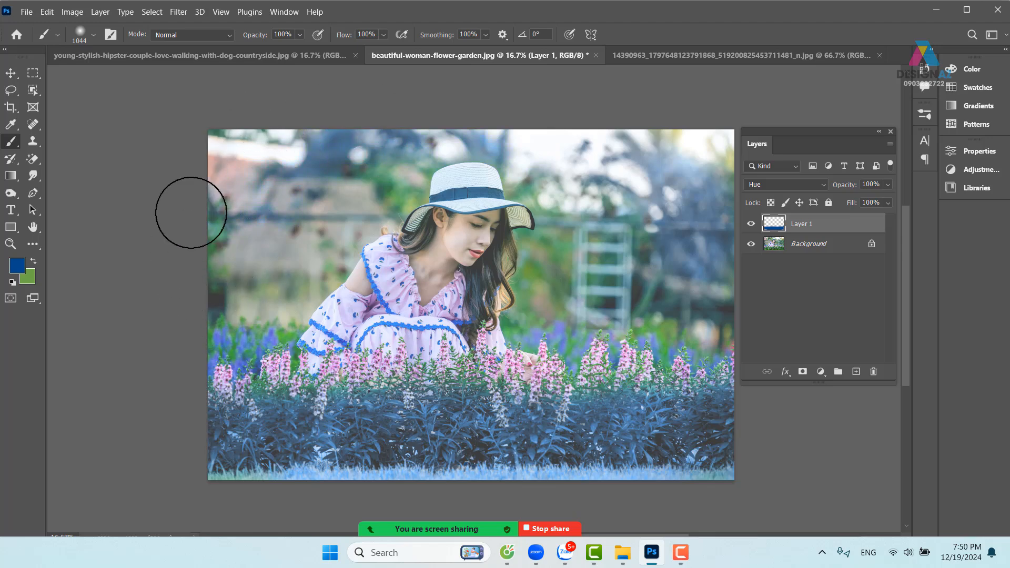
{"action": "mouse_move", "coordinate": [570, 259]}
{"action": "left_mouse_down"}
{"action": "mouse_move", "coordinate": [548, 288]}
{"action": "mouse_move", "coordinate": [721, 320]}
{"action": "mouse_move", "coordinate": [595, 279]}
{"action": "mouse_move", "coordinate": [557, 150]}
{"action": "mouse_move", "coordinate": [318, 203]}
{"action": "mouse_move", "coordinate": [258, 336]}
{"action": "mouse_move", "coordinate": [231, 339]}
{"action": "mouse_move", "coordinate": [255, 312]}
{"action": "mouse_move", "coordinate": [266, 345]}
{"action": "mouse_move", "coordinate": [187, 208]}
{"action": "left_mouse_up"}
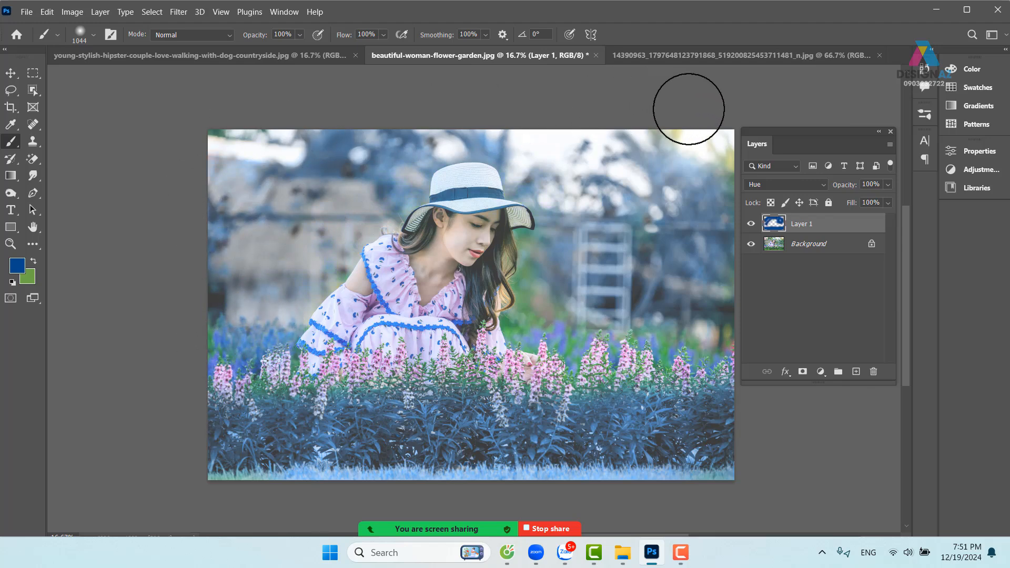
{"action": "mouse_move", "coordinate": [722, 288]}
{"action": "left_mouse_down"}
{"action": "mouse_move", "coordinate": [726, 339]}
{"action": "mouse_move", "coordinate": [693, 383]}
{"action": "left_mouse_up"}
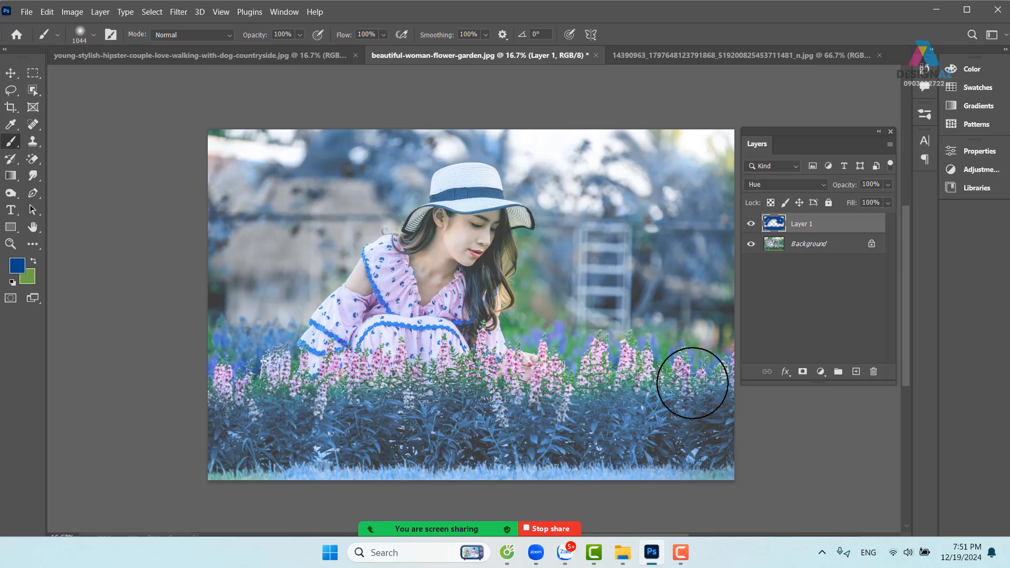
{"action": "key", "text": "ctrl+z"}
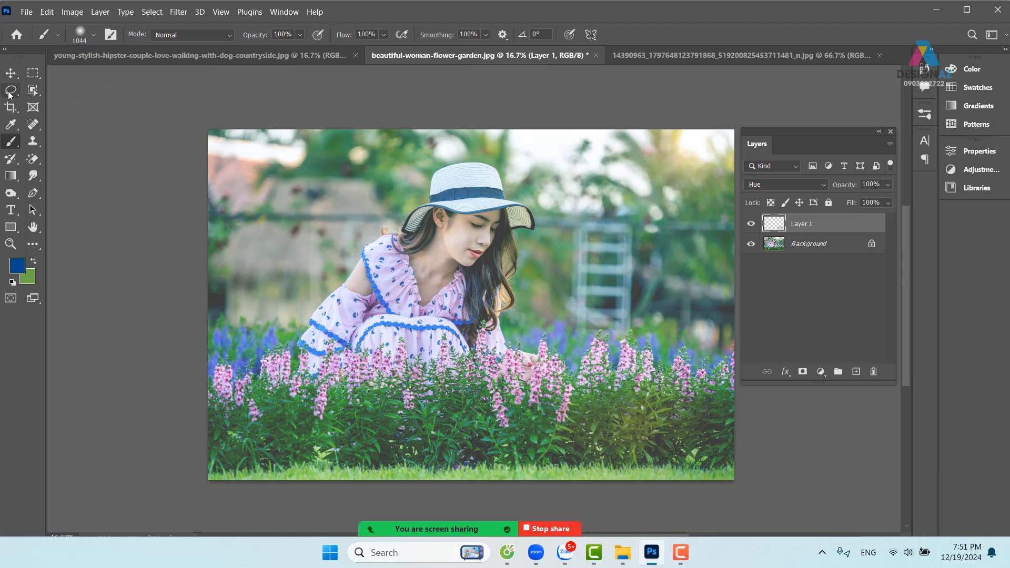
Step: Add a new empty layer in Normal mode and delete the Hue-mode Layer 1
{"action": "left_click", "coordinate": [11, 73]}
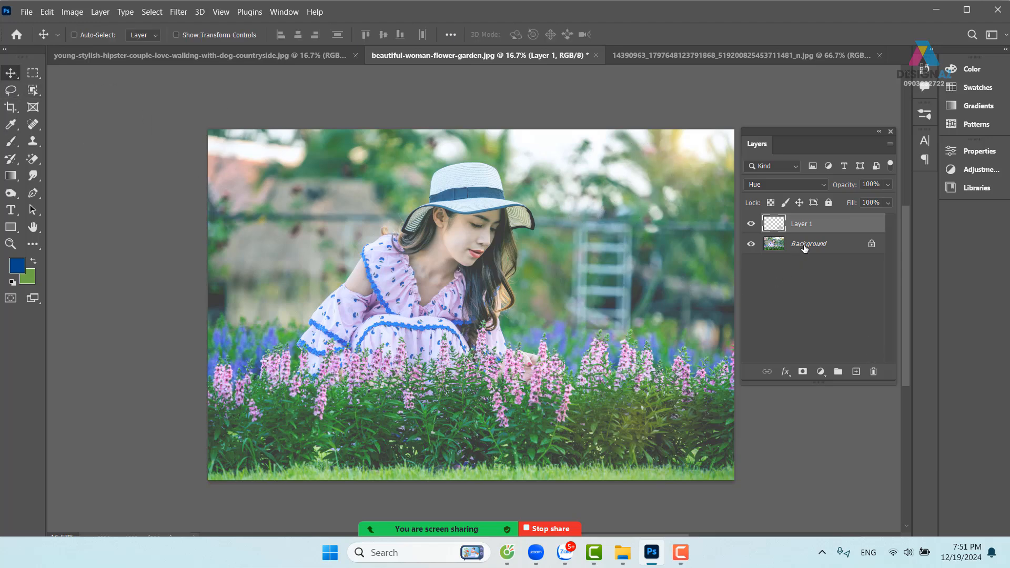
{"action": "left_click", "coordinate": [855, 372]}
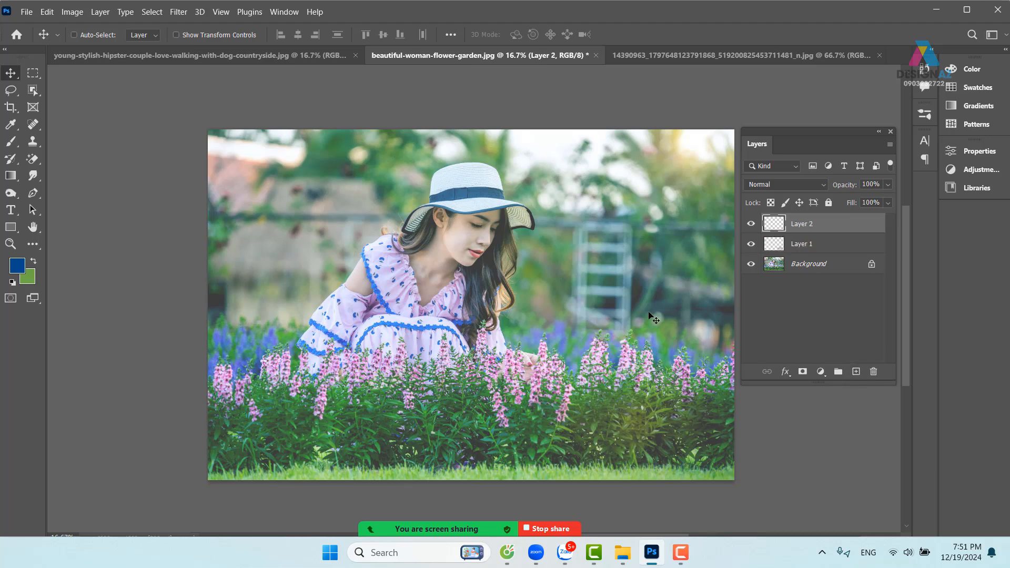
{"action": "left_click", "coordinate": [822, 250]}
{"action": "key", "text": "Delete"}
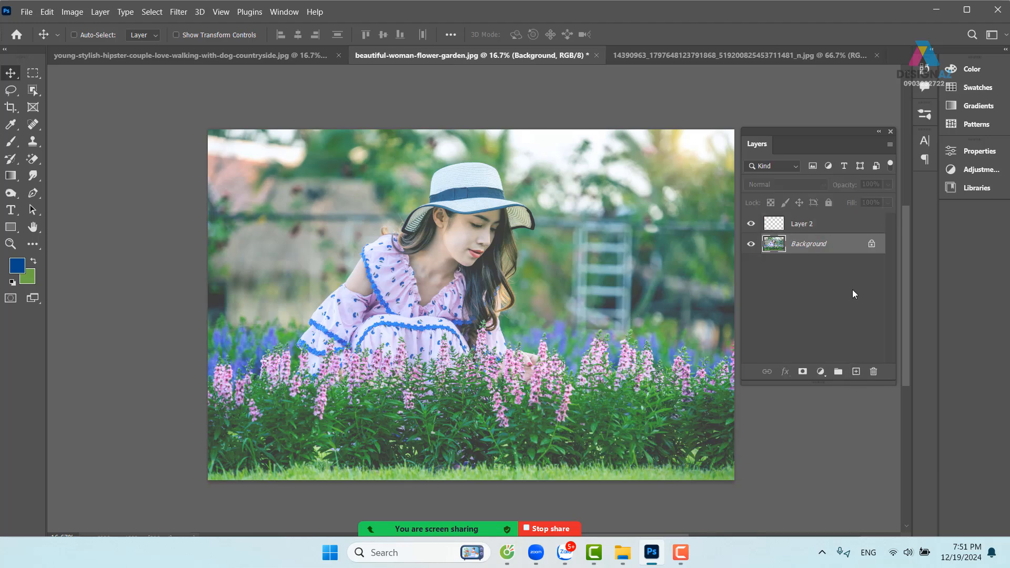
Step: Sample a pale grey-green from the blurred background beside the hat as the foreground color and activate Layer 2
{"action": "key", "text": "ctrl+plus"}
{"action": "key", "text": "ctrl+plus"}
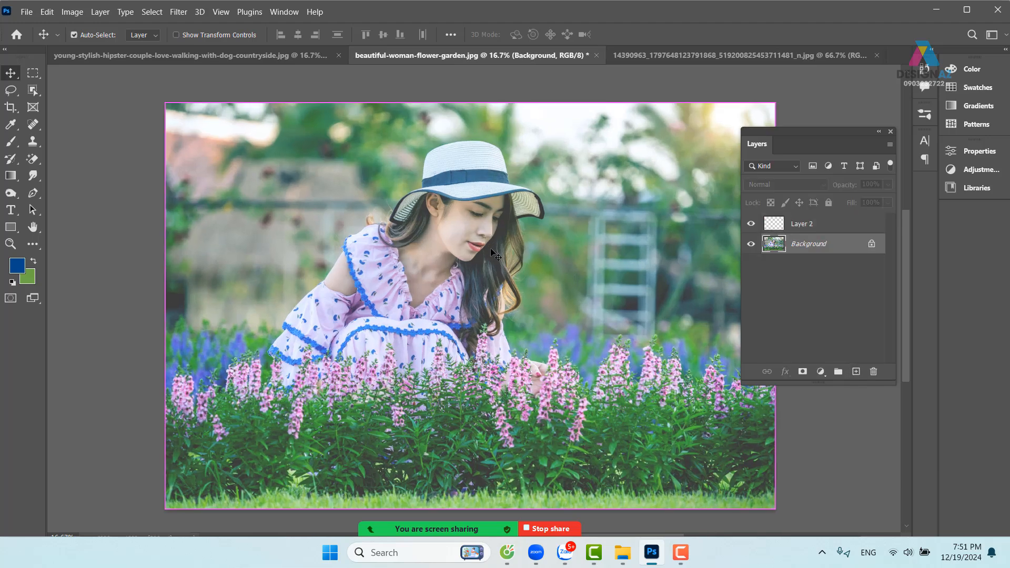
{"action": "left_click_drag", "start_coordinate": [530, 152], "coordinate": [367, 306]}
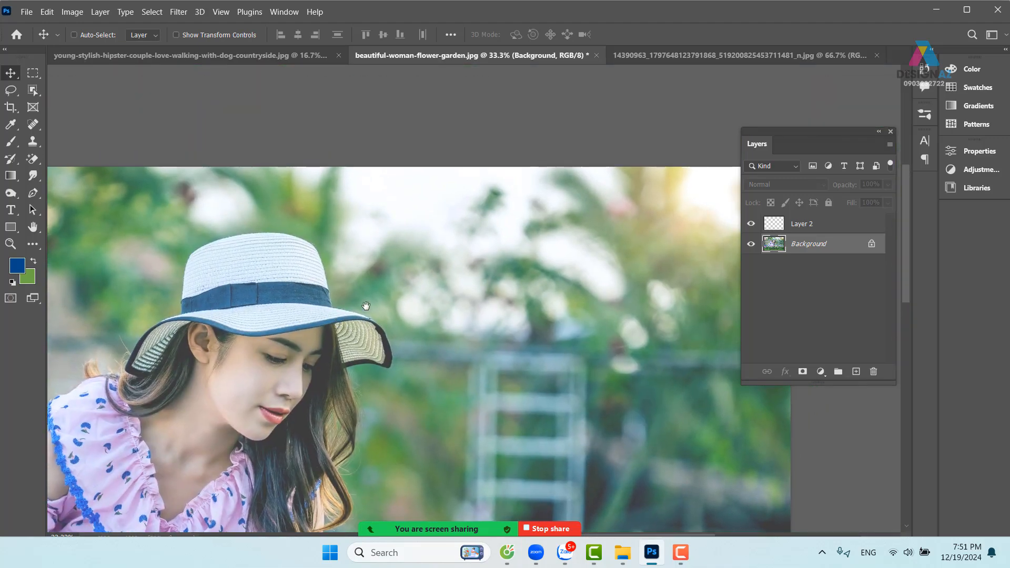
{"action": "key", "text": "i"}
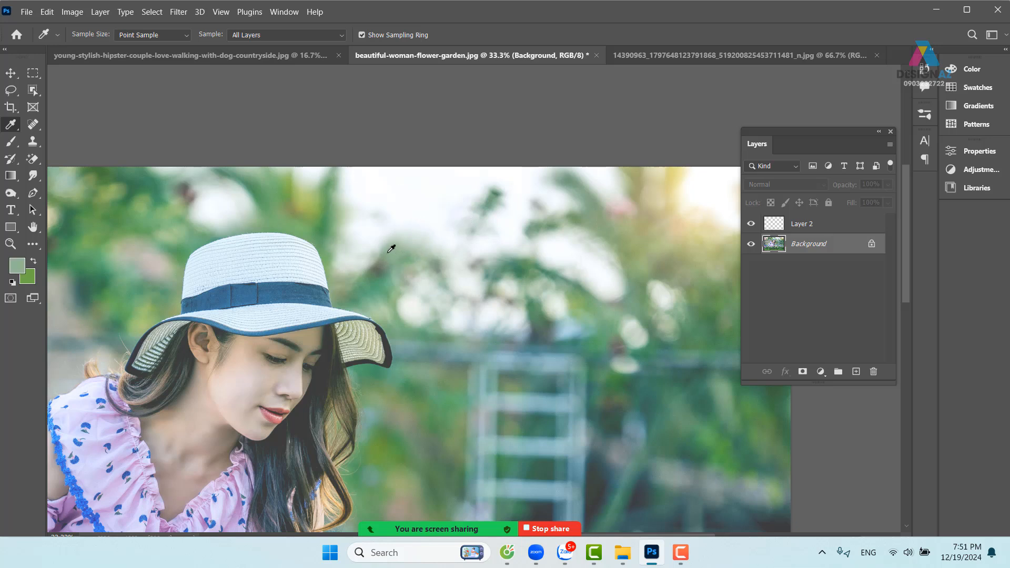
{"action": "left_click", "coordinate": [397, 247]}
{"action": "left_click", "coordinate": [820, 225]}
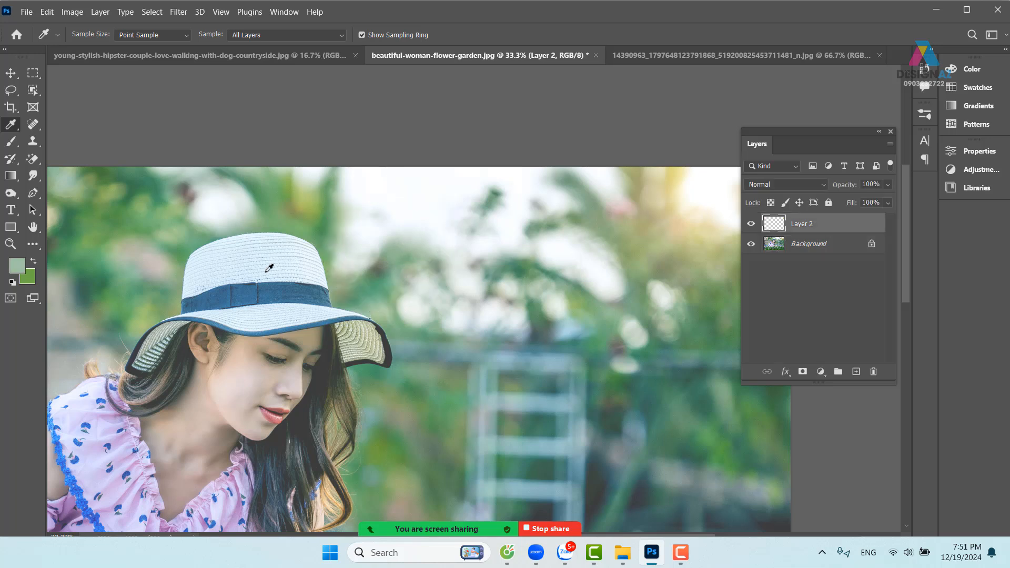
Step: Set the Brush to 10% flow and size 223
{"action": "key", "text": "b"}
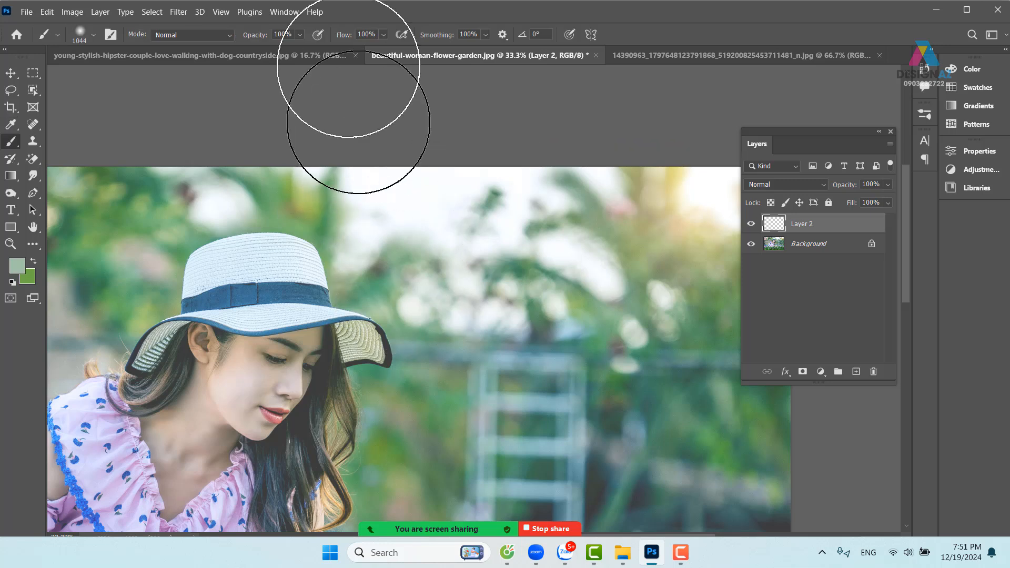
{"action": "left_click", "coordinate": [376, 35]}
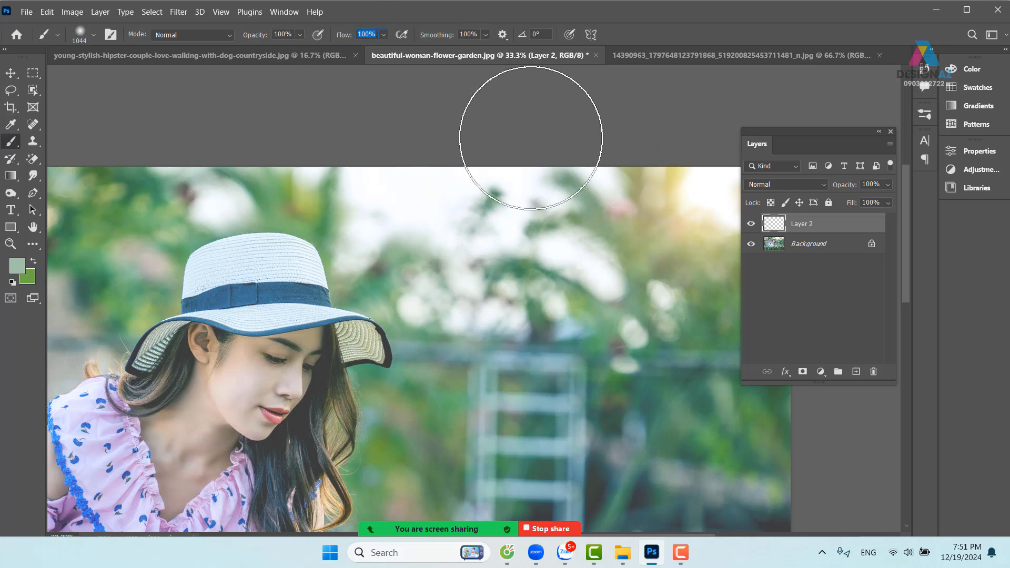
{"action": "type", "text": "1"}
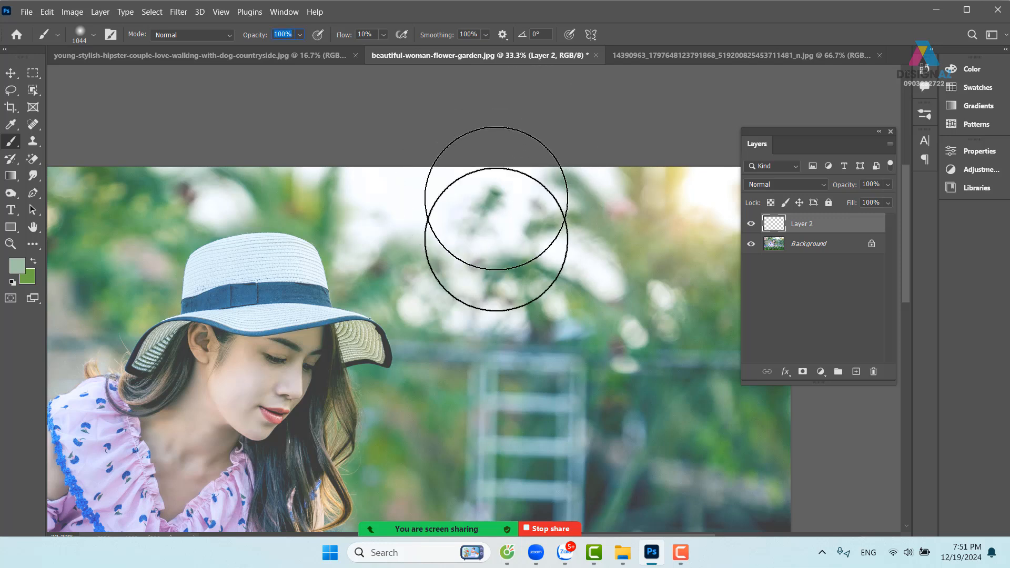
{"action": "left_click_drag", "start_coordinate": [526, 301], "coordinate": [435, 306]}
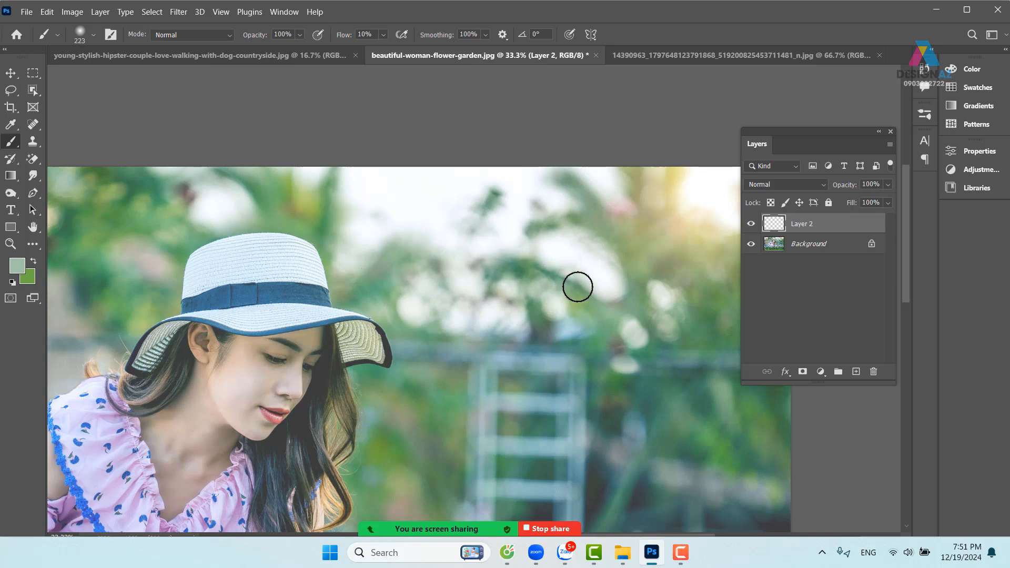
Step: Sample a pale tone beside the dark leaves in the bright sky and brush it softly over the leaves on Layer 2
{"action": "key", "text": "i"}
{"action": "left_click", "coordinate": [478, 205]}
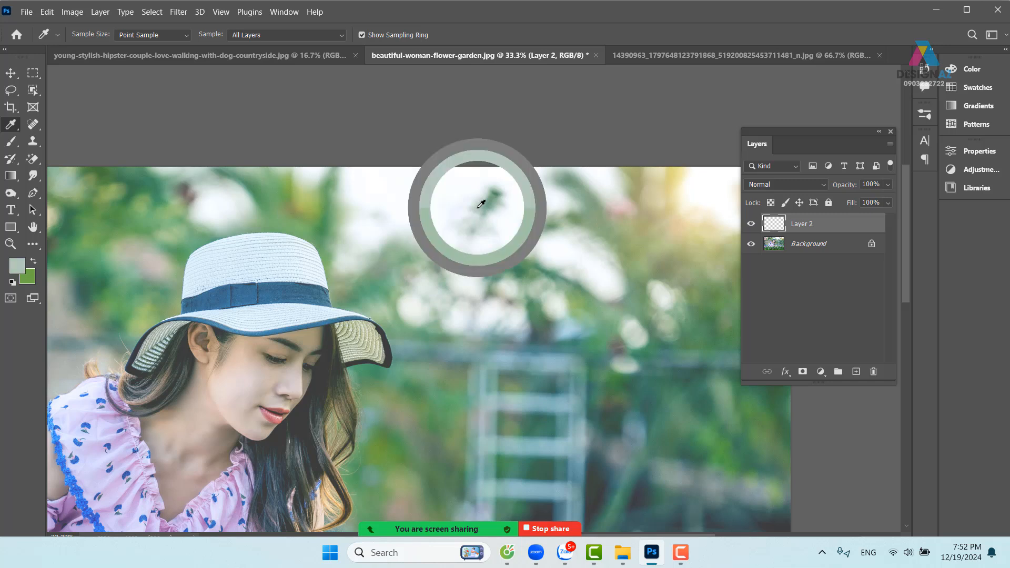
{"action": "key", "text": "b"}
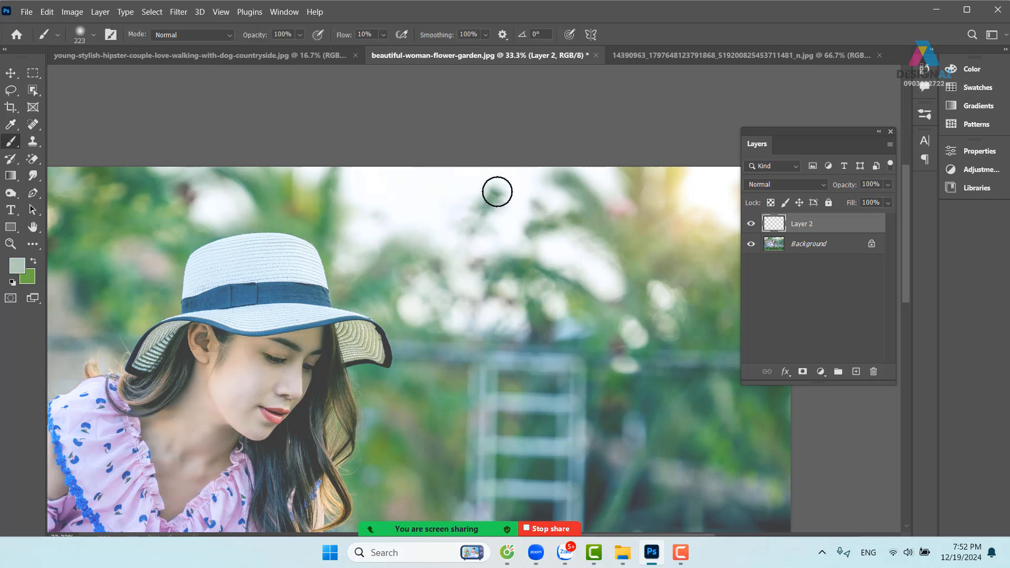
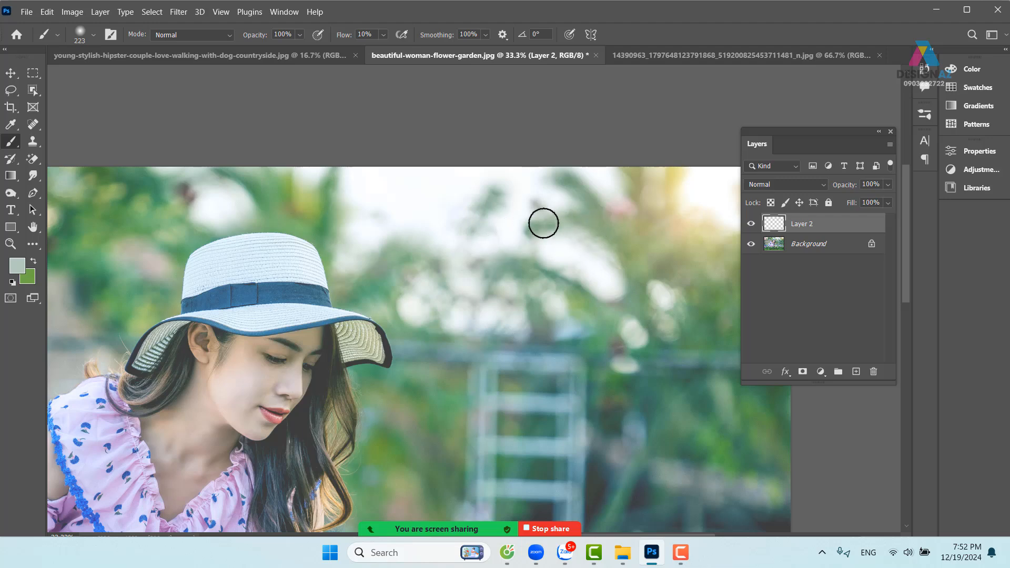
Step: Sample near-white from the bright sky patch above the hat and brush it over the dark spots around that patch
{"action": "left_click_drag", "start_coordinate": [362, 233], "coordinate": [510, 244]}
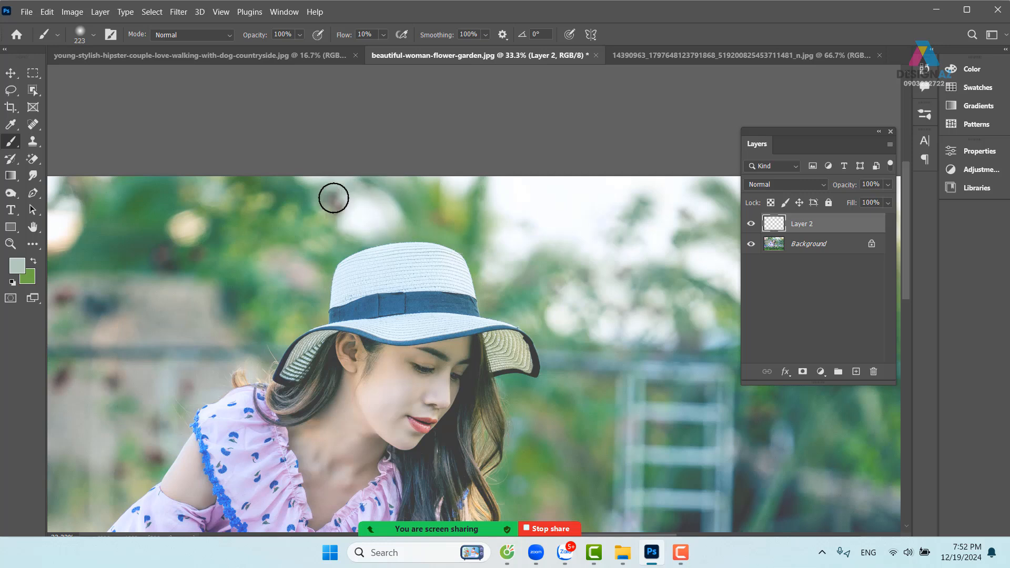
{"action": "key", "text": "i"}
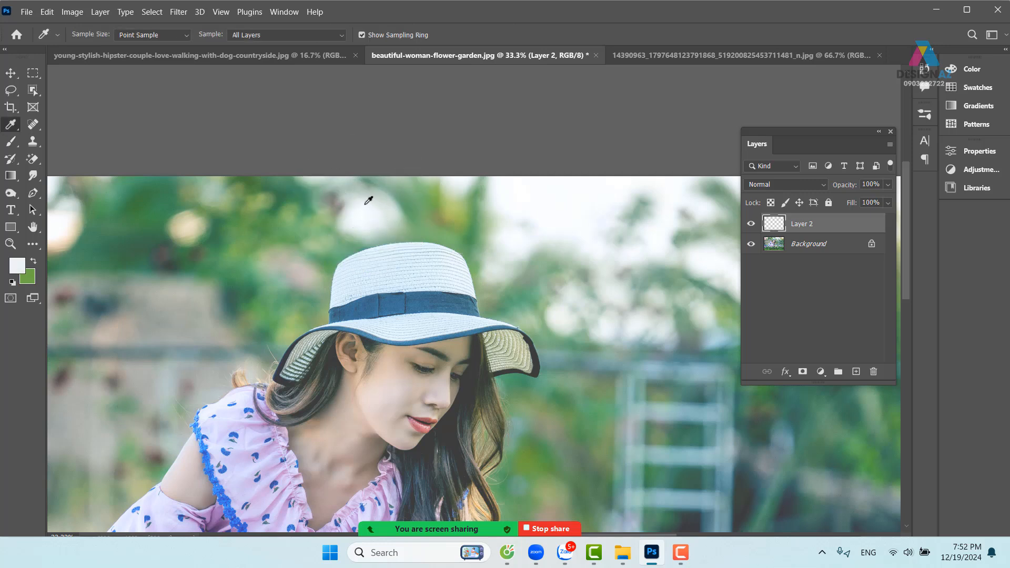
{"action": "key", "text": "b"}
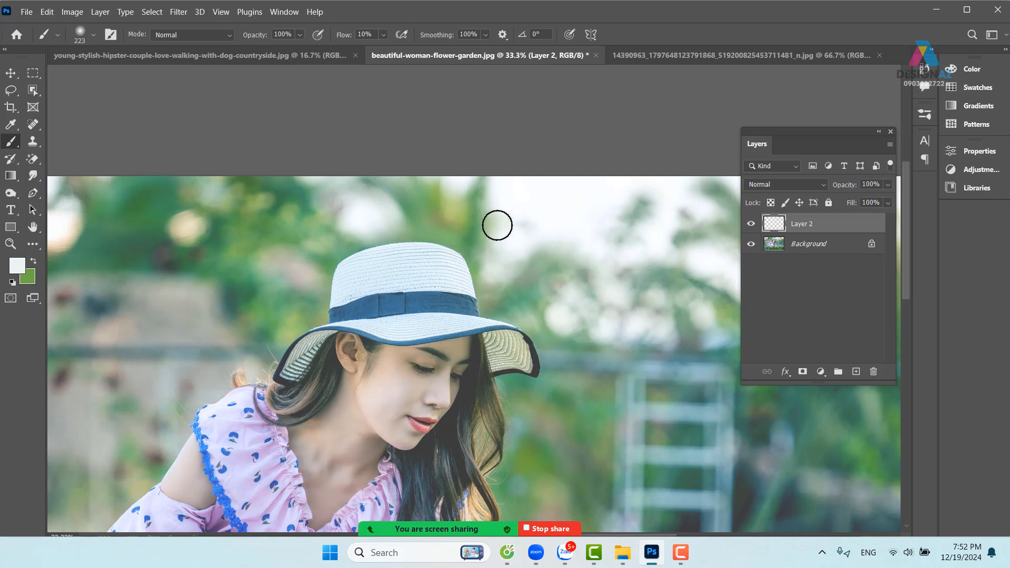
Step: Sample a muted green from the foliage above the hat and brush it over the uneven background patches around the hat
{"action": "key", "text": "i"}
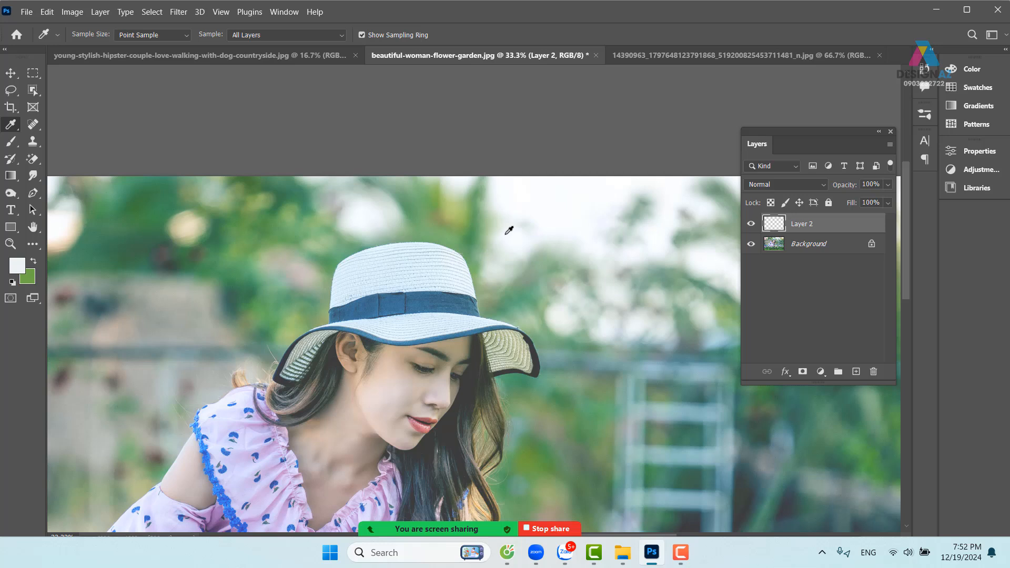
{"action": "left_click", "coordinate": [420, 191]}
{"action": "key", "text": "b"}
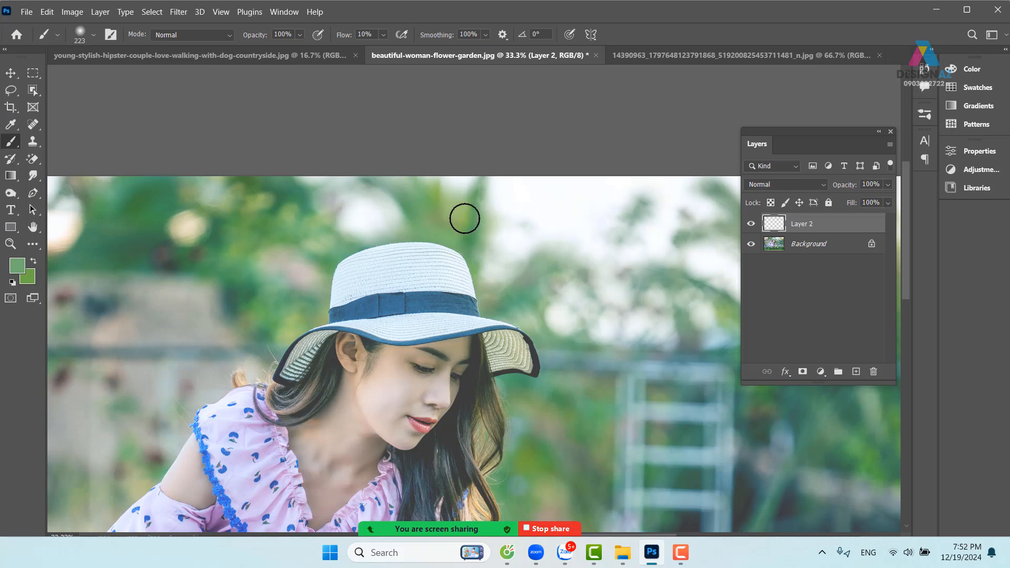
{"action": "left_click_drag", "start_coordinate": [284, 204], "coordinate": [384, 198]}
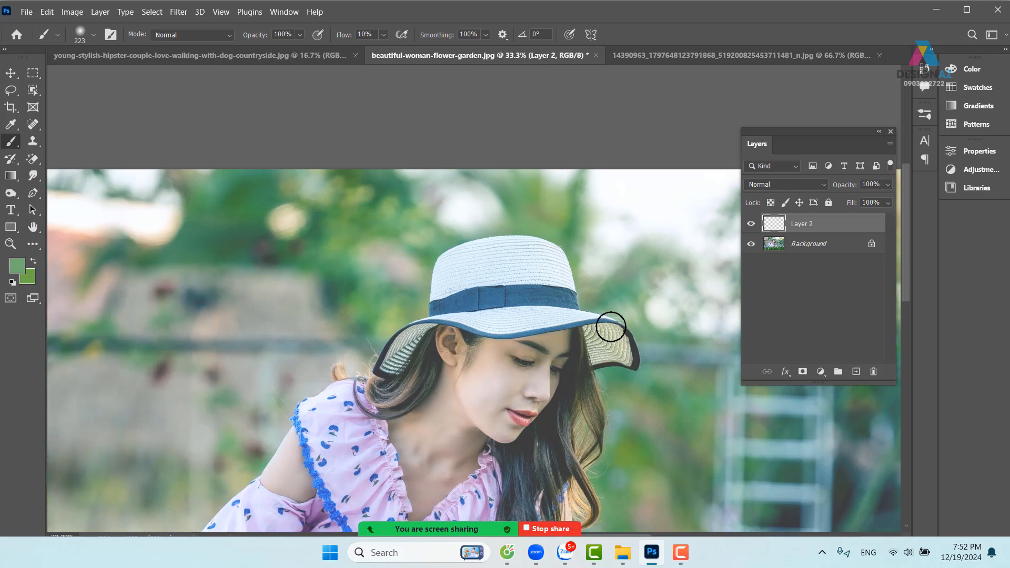
Step: Toggle Layer 2's visibility to compare the photo with and without the background retouching
{"action": "key", "text": "ctrl+minus"}
{"action": "left_click_drag", "start_coordinate": [638, 333], "coordinate": [417, 264]}
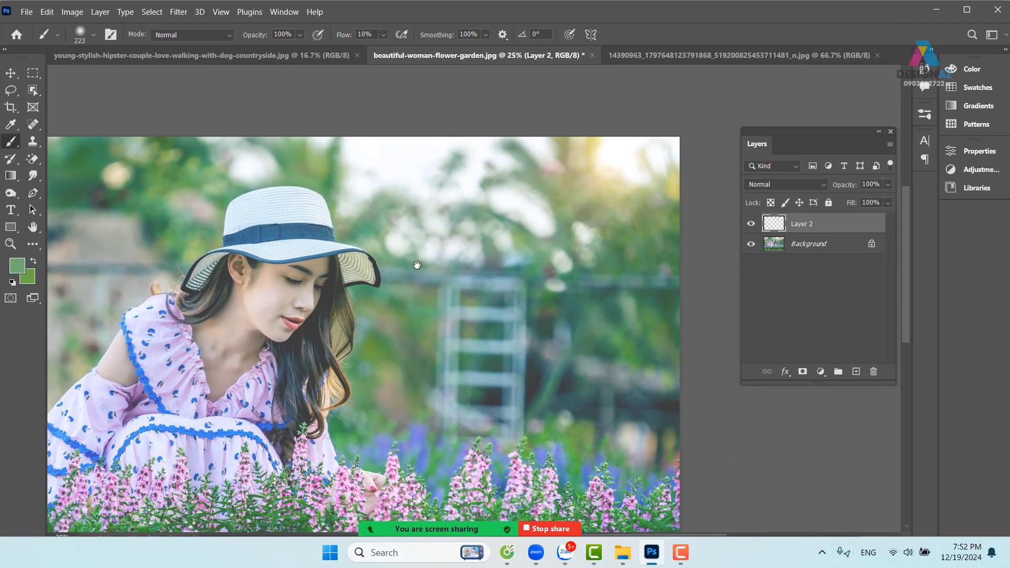
{"action": "left_click", "coordinate": [751, 224]}
{"action": "left_click", "coordinate": [751, 224]}
{"action": "left_click", "coordinate": [752, 224]}
{"action": "left_click", "coordinate": [752, 224]}
{"action": "key", "text": "ctrl+minus"}
{"action": "left_click_drag", "start_coordinate": [381, 273], "coordinate": [441, 230]}
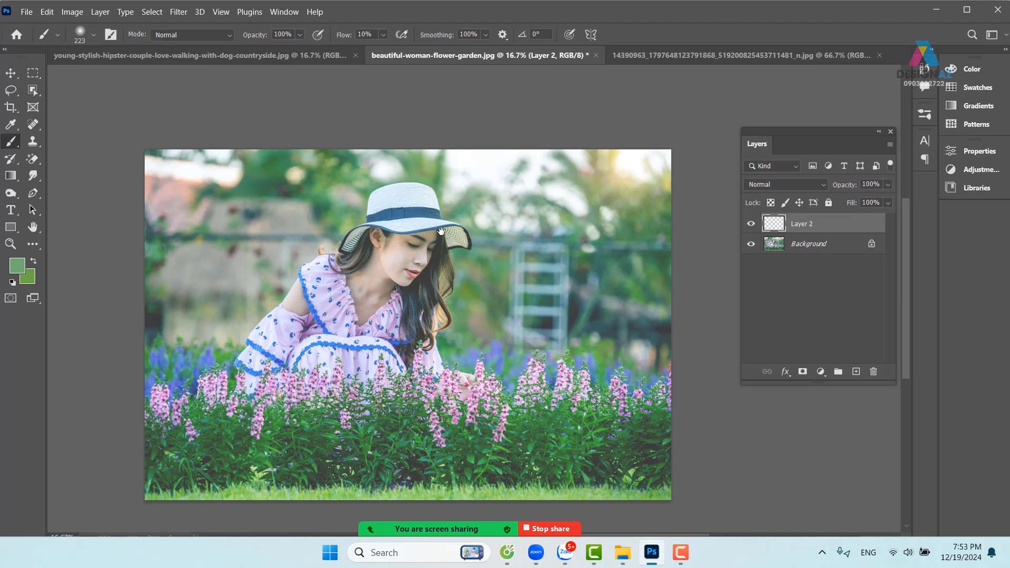
Step: Revert the flower-garden photo to its last saved version and switch to the Move tool
{"action": "key", "text": "F12"}
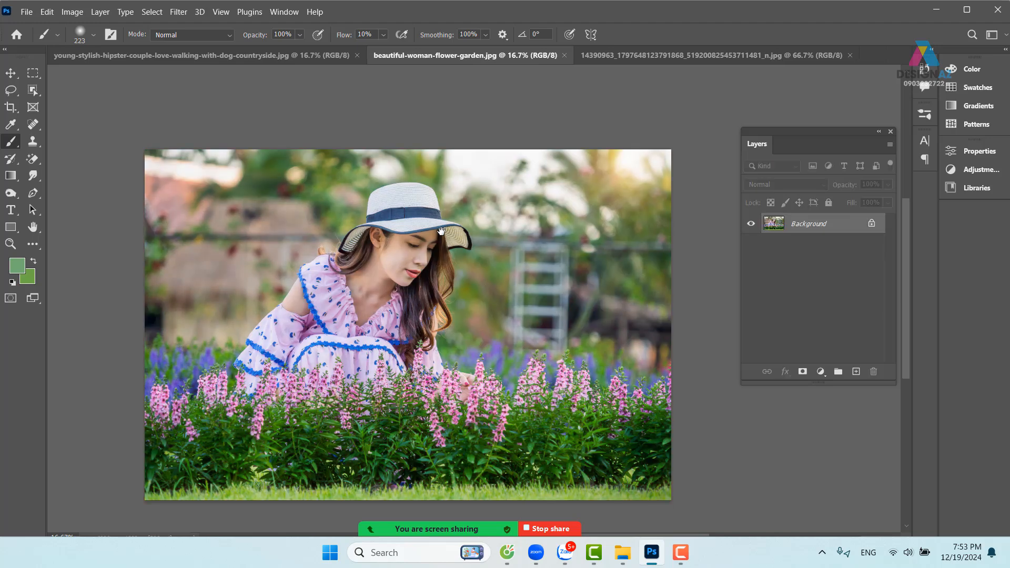
{"action": "left_click", "coordinate": [11, 73]}
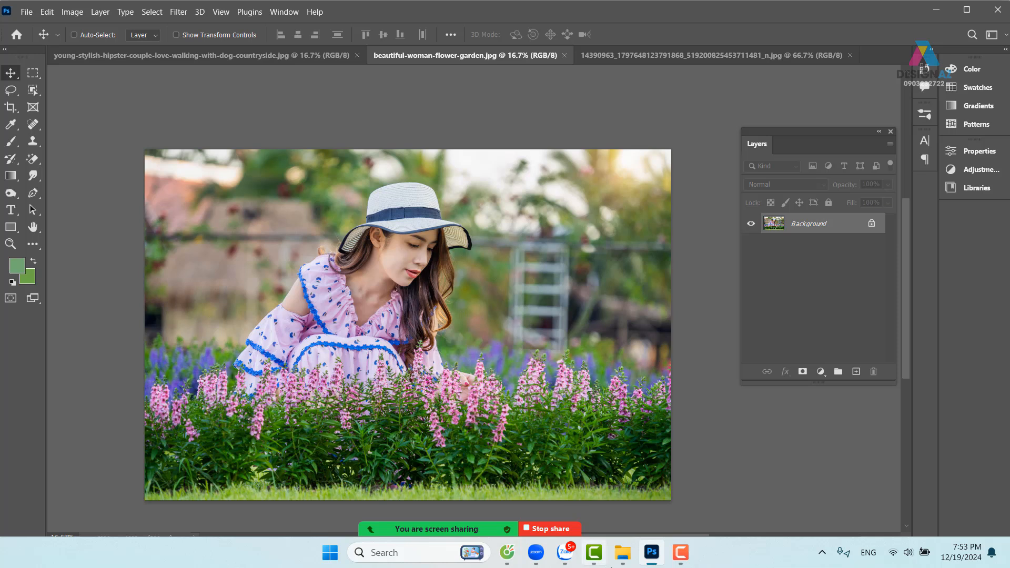
Step: Switch to File Explorer and open the Sửa ảnh folder inside PHOTOSHOP on New Volume (E:)
{"action": "left_click", "coordinate": [619, 554]}
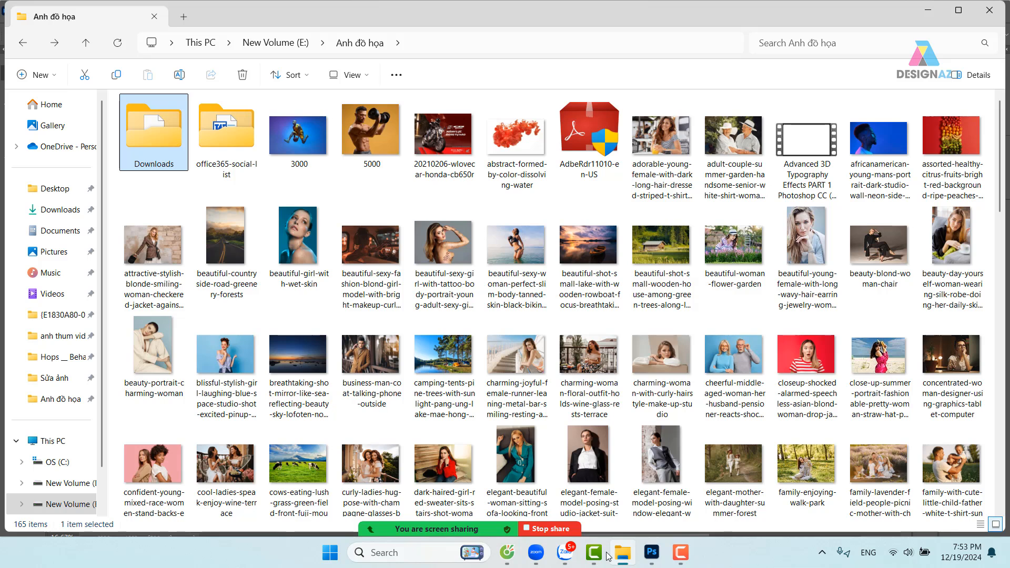
{"action": "left_click", "coordinate": [82, 505]}
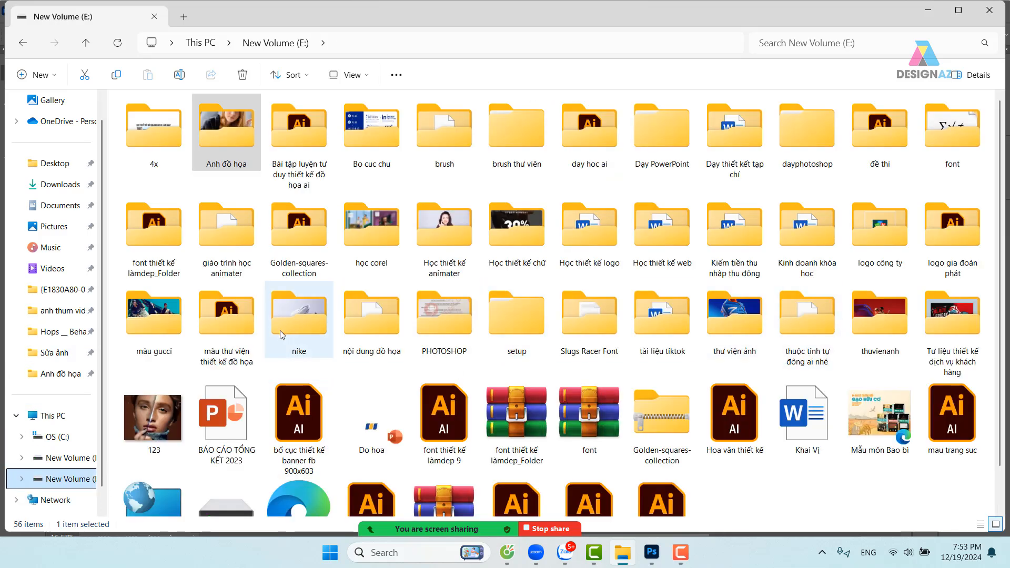
{"action": "double_click", "coordinate": [457, 330]}
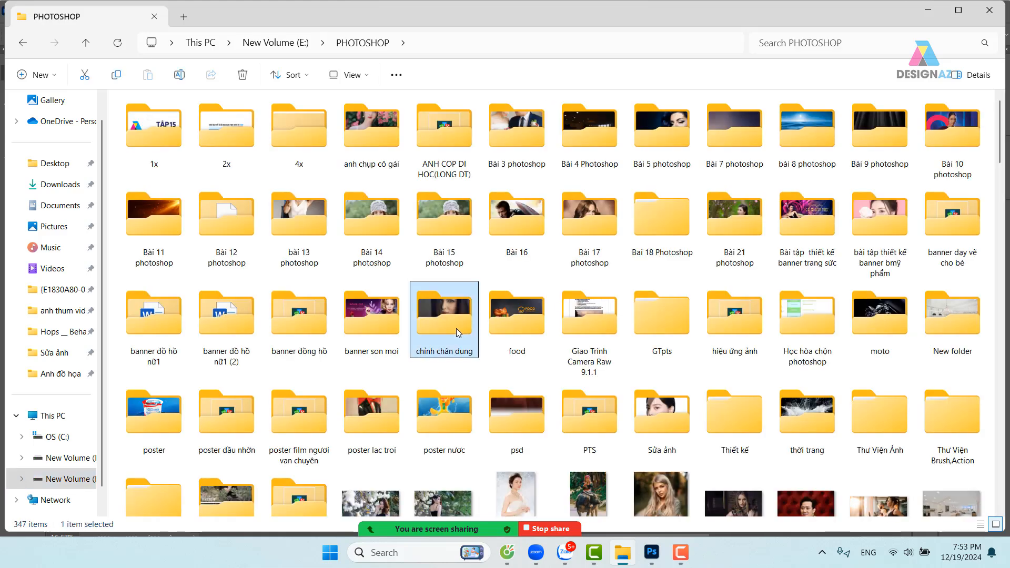
{"action": "key", "text": "s"}
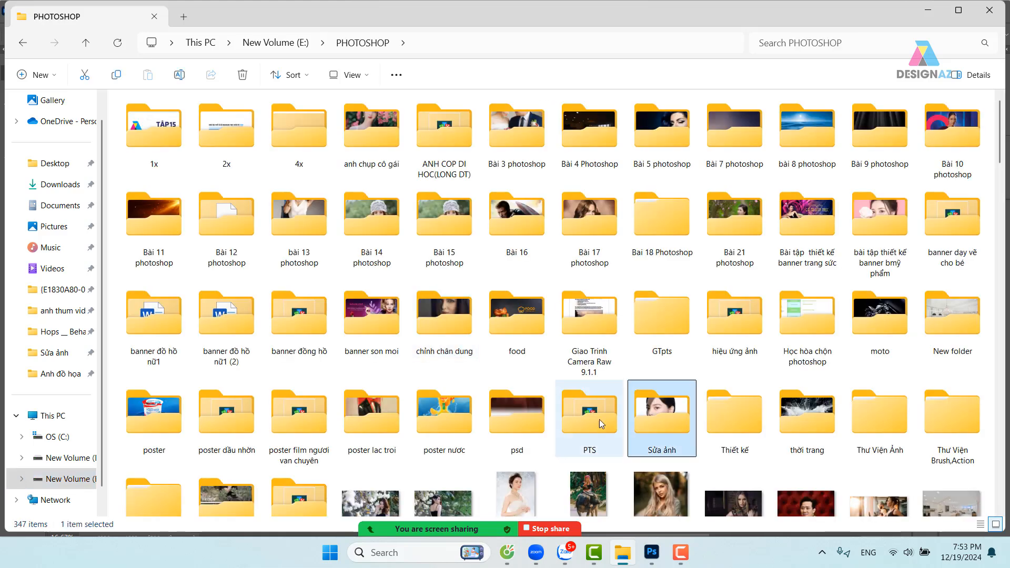
{"action": "double_click", "coordinate": [668, 413]}
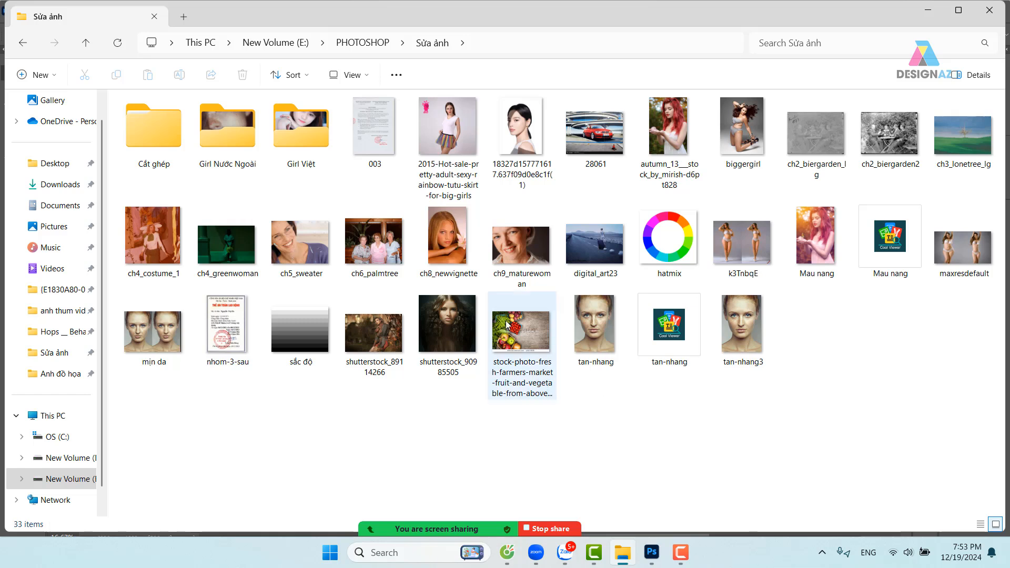
Step: Open ch4_costume_1, ch4_greenwoman and ch8_newvignette from the Sửa ảnh folder as separate documents in Photoshop
{"action": "left_click", "coordinate": [153, 237]}
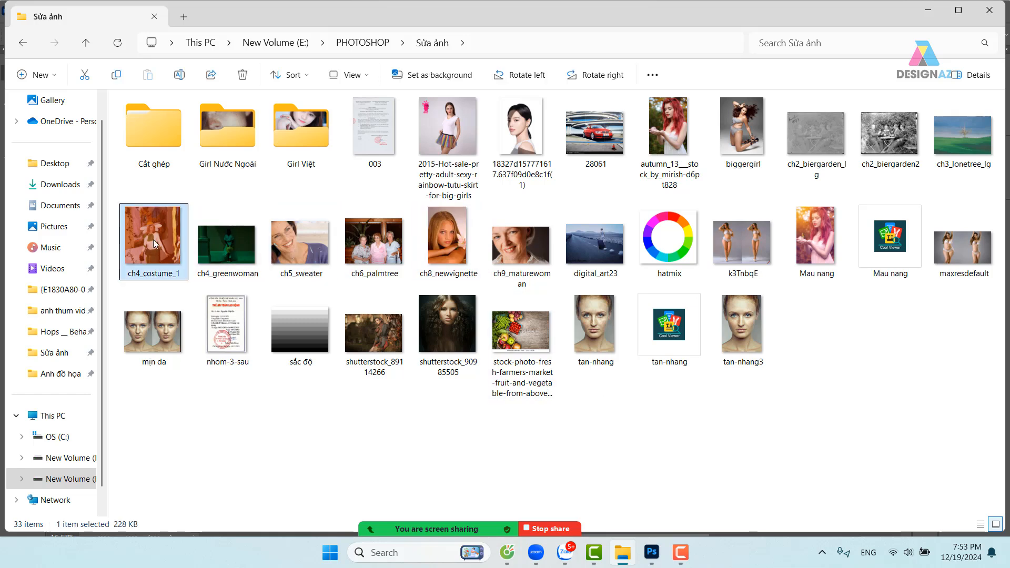
{"action": "left_click", "coordinate": [226, 242], "text": "ctrl"}
{"action": "left_click", "coordinate": [451, 252], "text": "ctrl"}
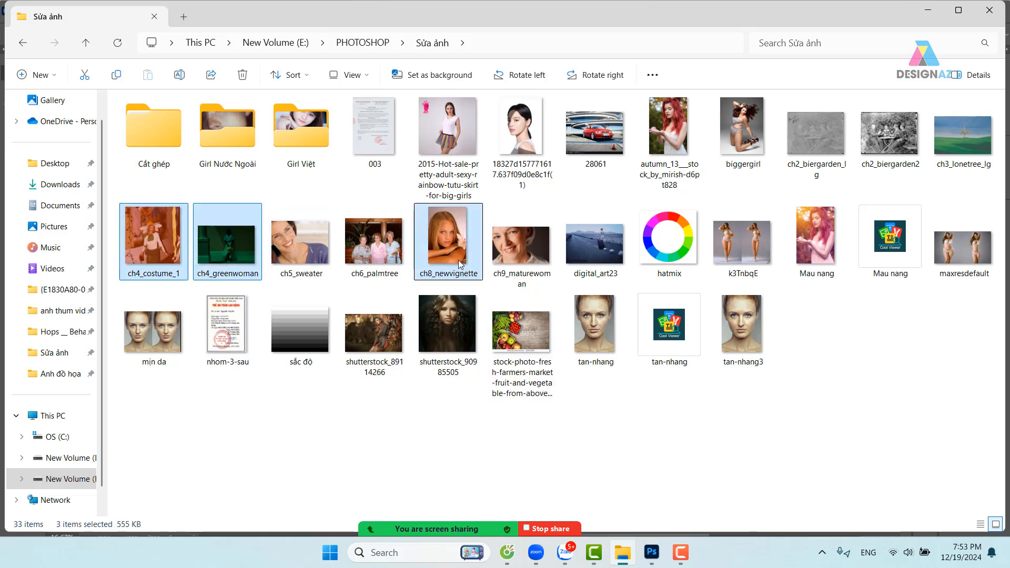
{"action": "left_click_drag", "start_coordinate": [446, 253], "coordinate": [697, 40]}
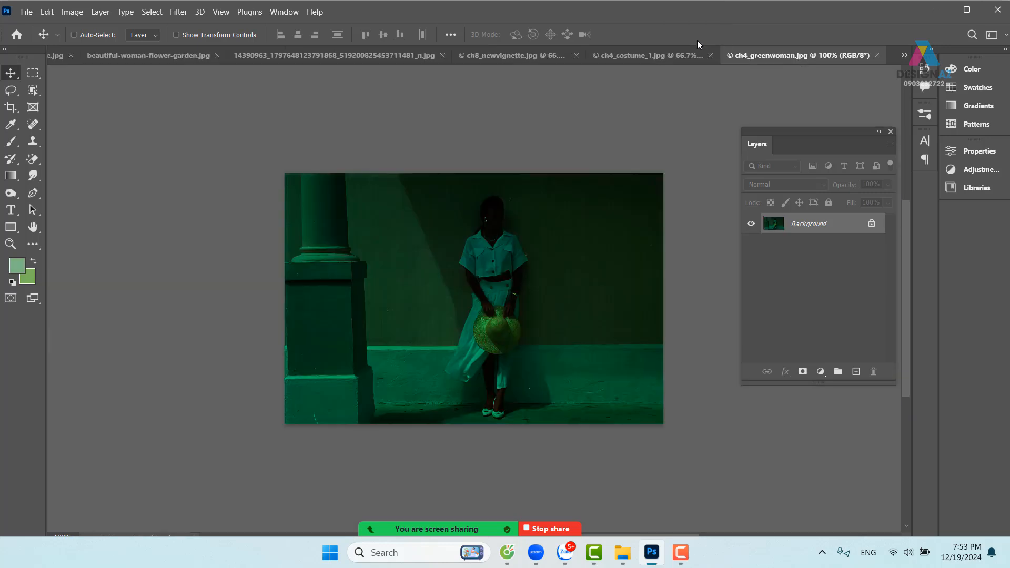
Step: Close the RGB colour diagram and the flower-garden photo, and bring up the ch8_newvignette.jpg portrait
{"action": "left_click", "coordinate": [624, 54]}
{"action": "left_click", "coordinate": [615, 56]}
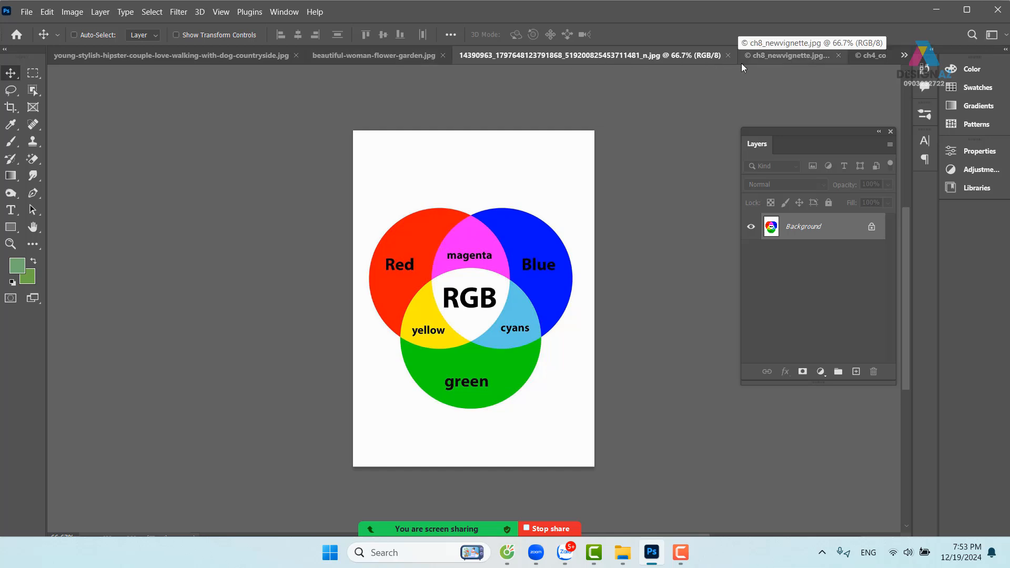
{"action": "left_click", "coordinate": [728, 56]}
{"action": "left_click", "coordinate": [345, 54]}
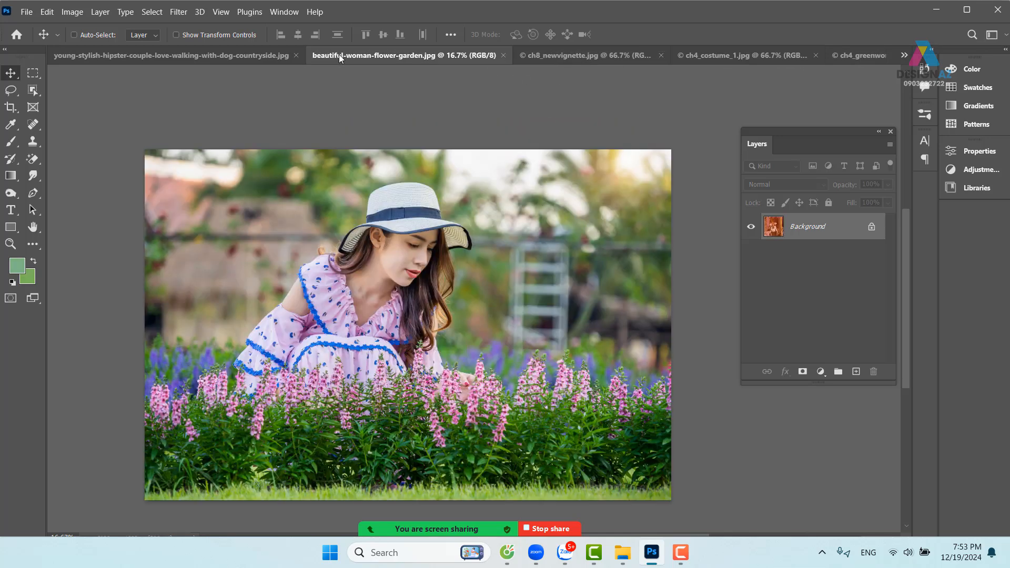
{"action": "left_click", "coordinate": [504, 55]}
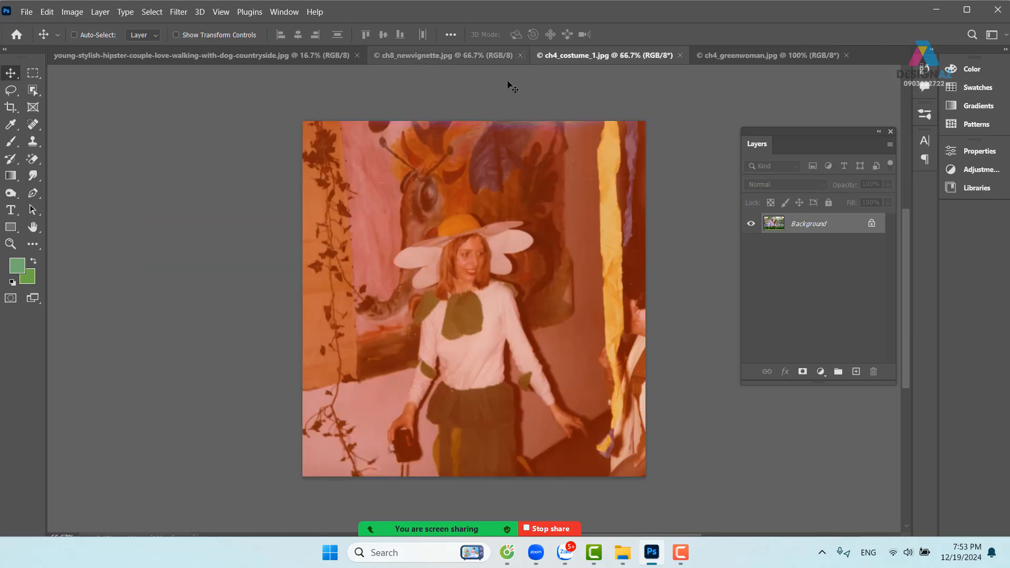
{"action": "left_click", "coordinate": [222, 53]}
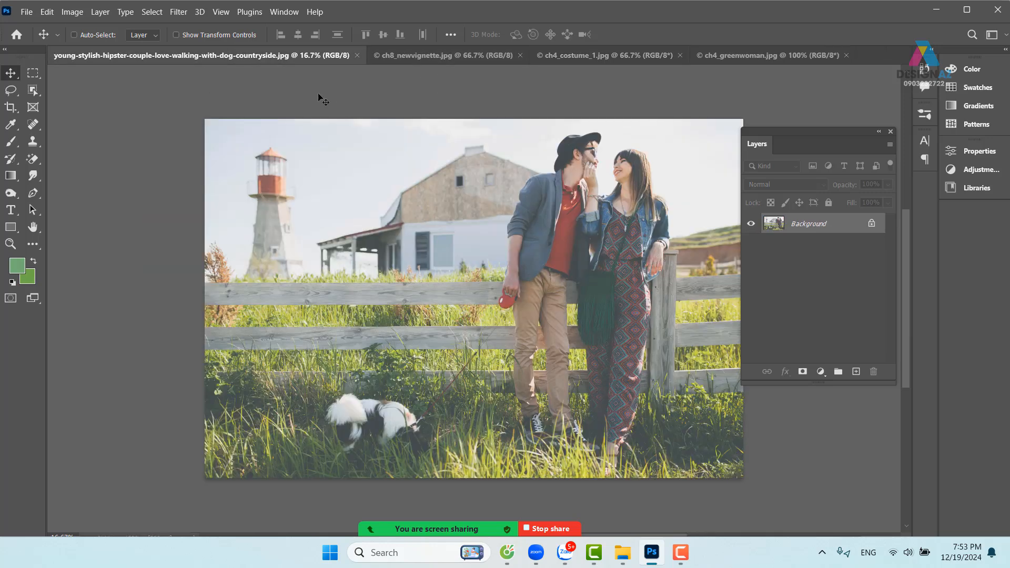
{"action": "left_click", "coordinate": [421, 54]}
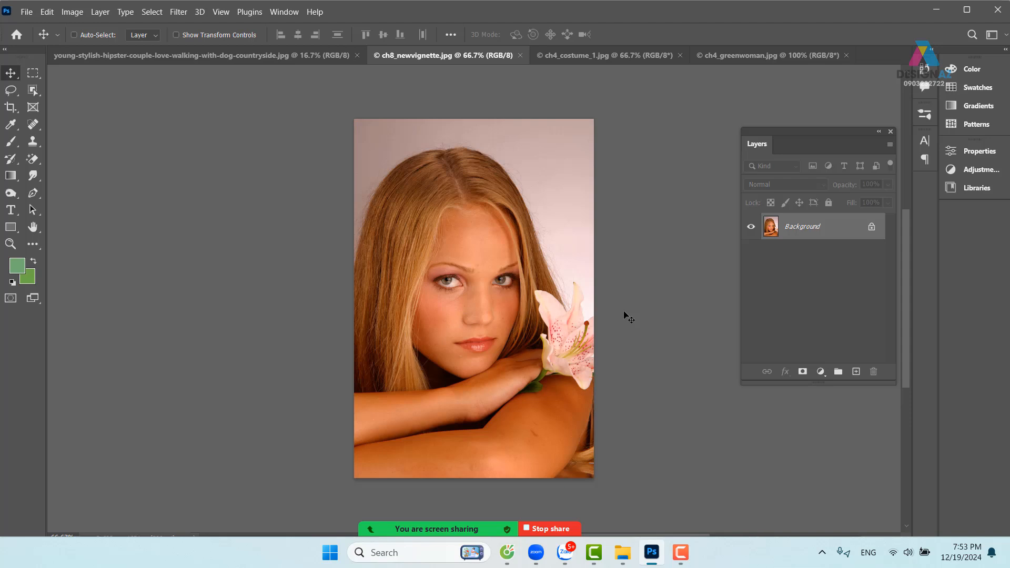
Step: Examine the portrait's Red, Green and Blue channel histograms in the Levels adjustment, and leave it without applying anything
{"action": "left_click", "coordinate": [78, 16]}
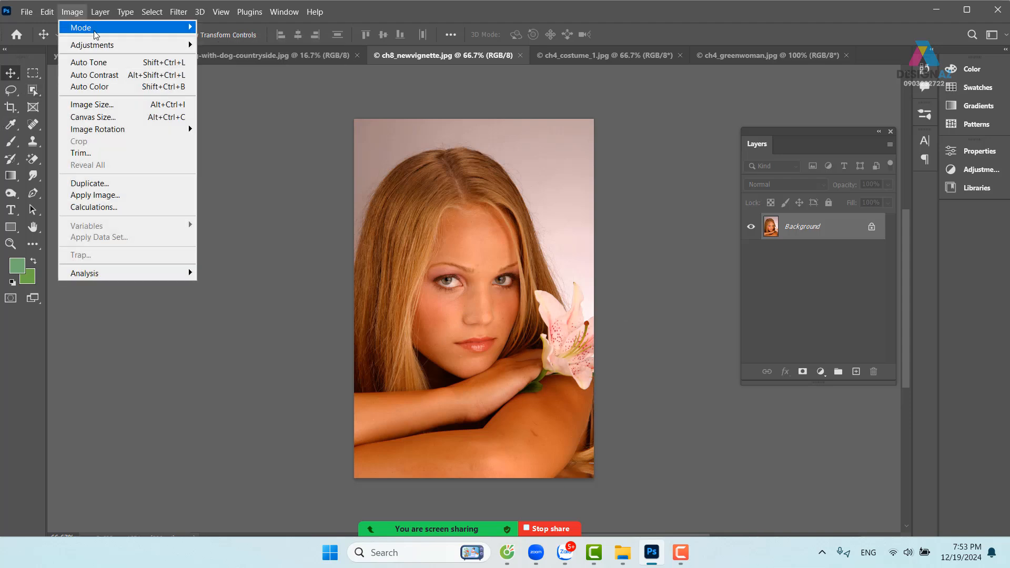
{"action": "mouse_move", "coordinate": [97, 47]}
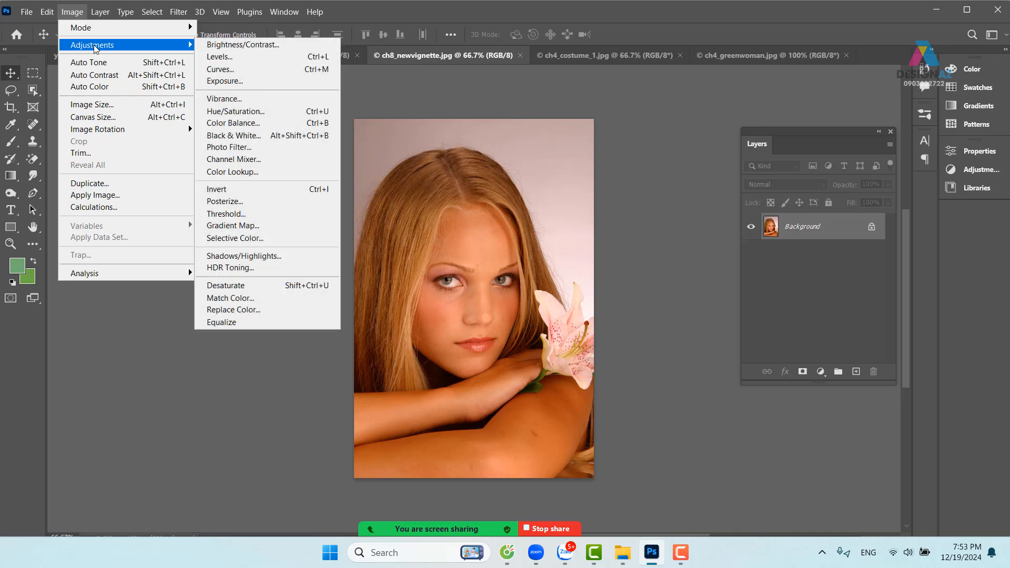
{"action": "left_click", "coordinate": [308, 58]}
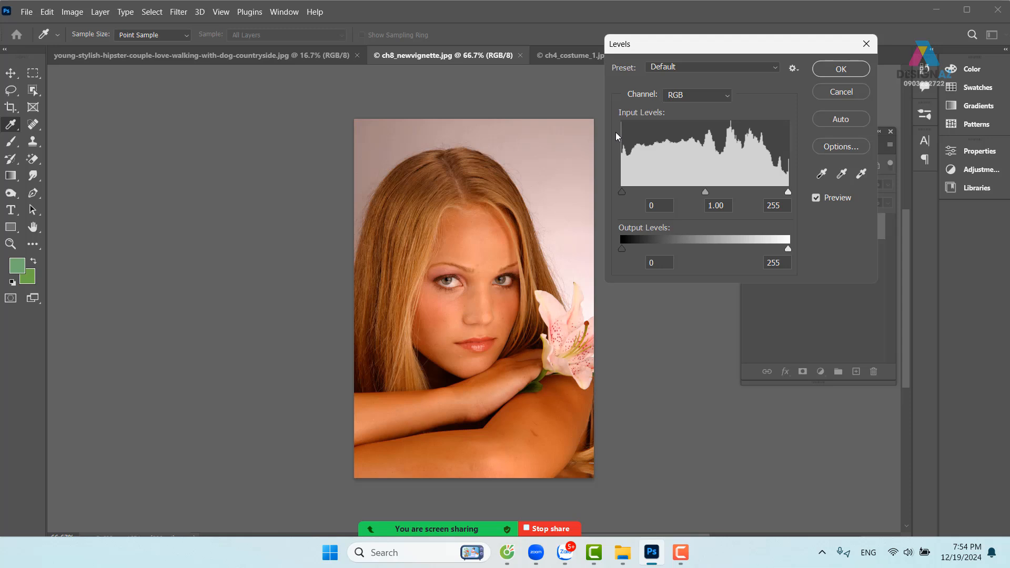
{"action": "left_click", "coordinate": [728, 98]}
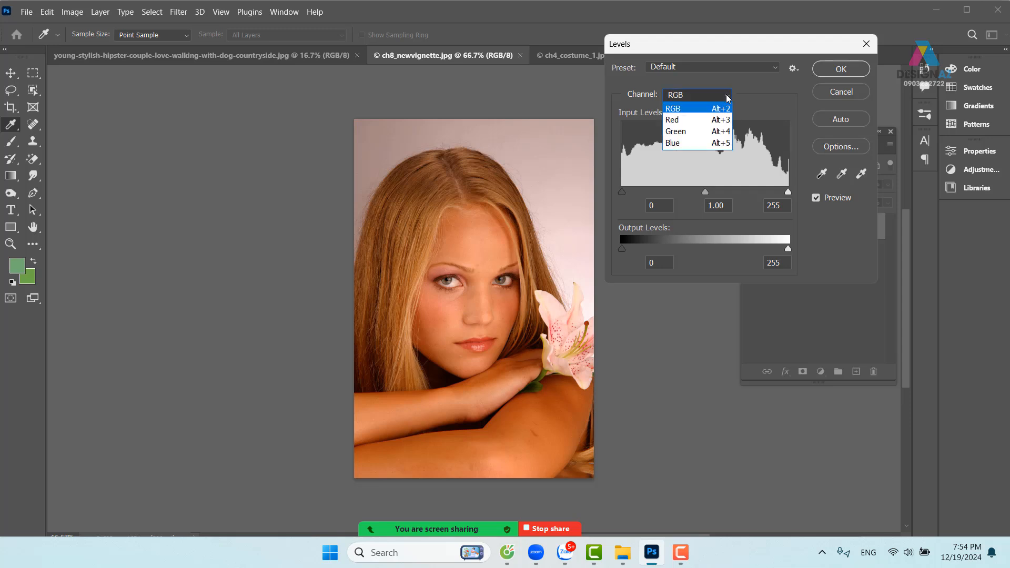
{"action": "left_click", "coordinate": [709, 121]}
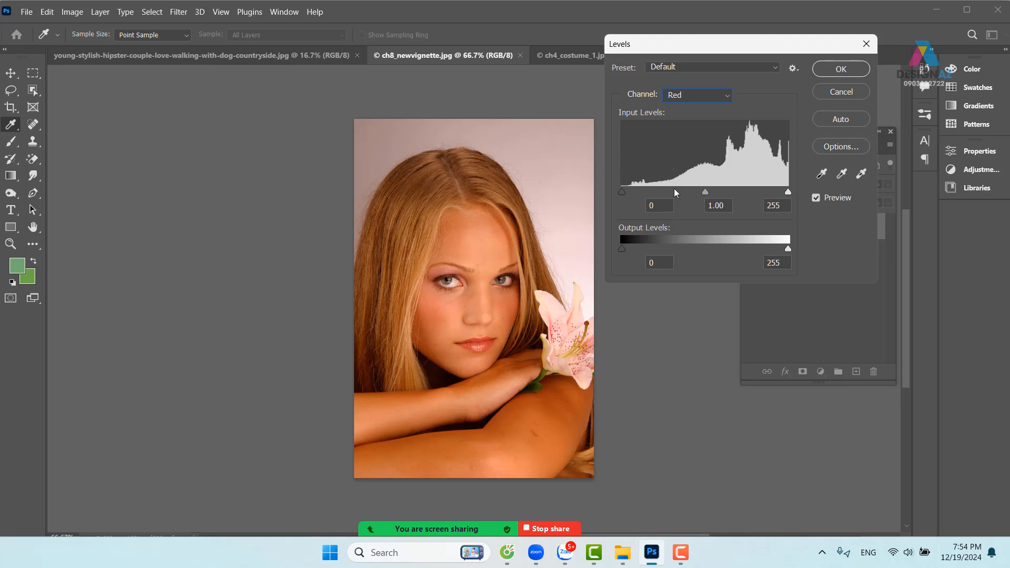
{"action": "left_click", "coordinate": [724, 96]}
{"action": "left_click", "coordinate": [698, 132]}
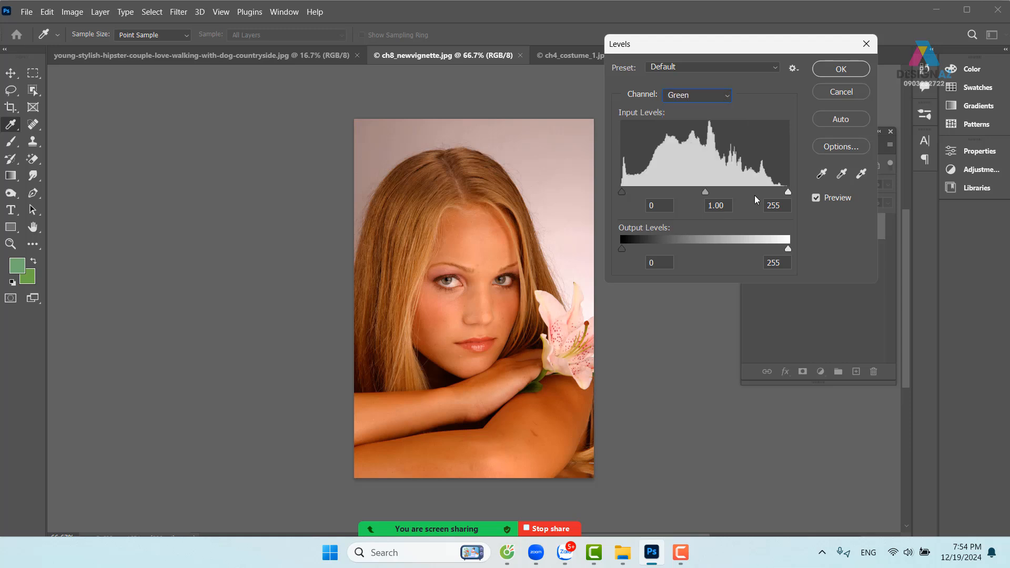
{"action": "left_click", "coordinate": [715, 99]}
{"action": "left_click", "coordinate": [684, 141]}
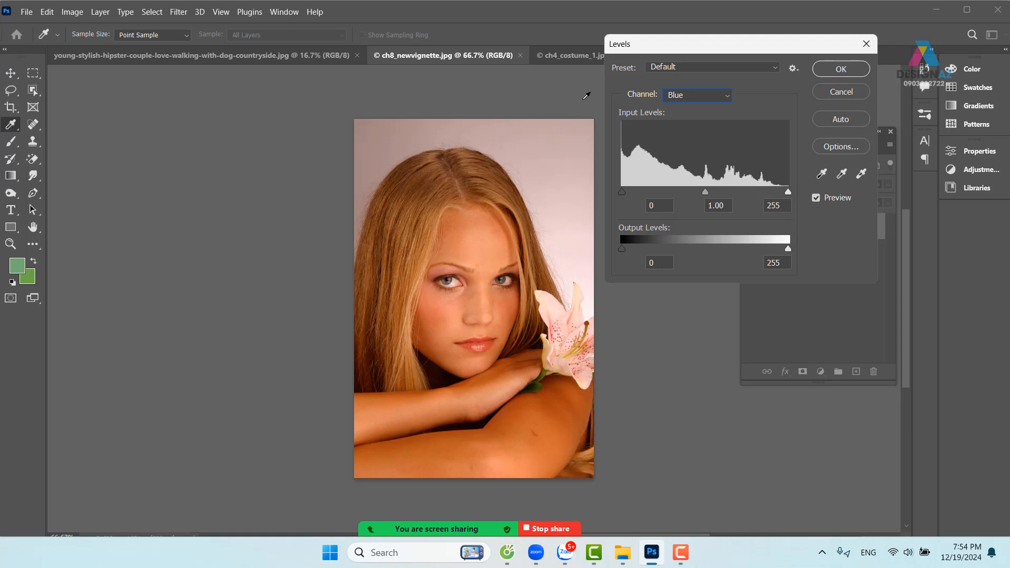
{"action": "left_click", "coordinate": [842, 93]}
Step: Show the Histogram for the portrait, float it beside the image and set it to All Channels View
{"action": "left_click", "coordinate": [279, 12]}
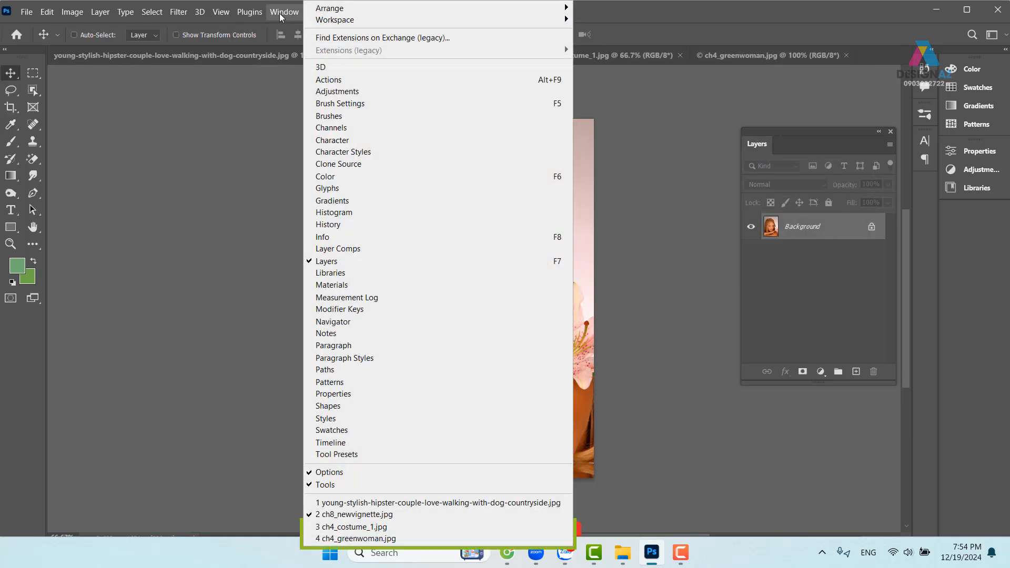
{"action": "left_click", "coordinate": [399, 213]}
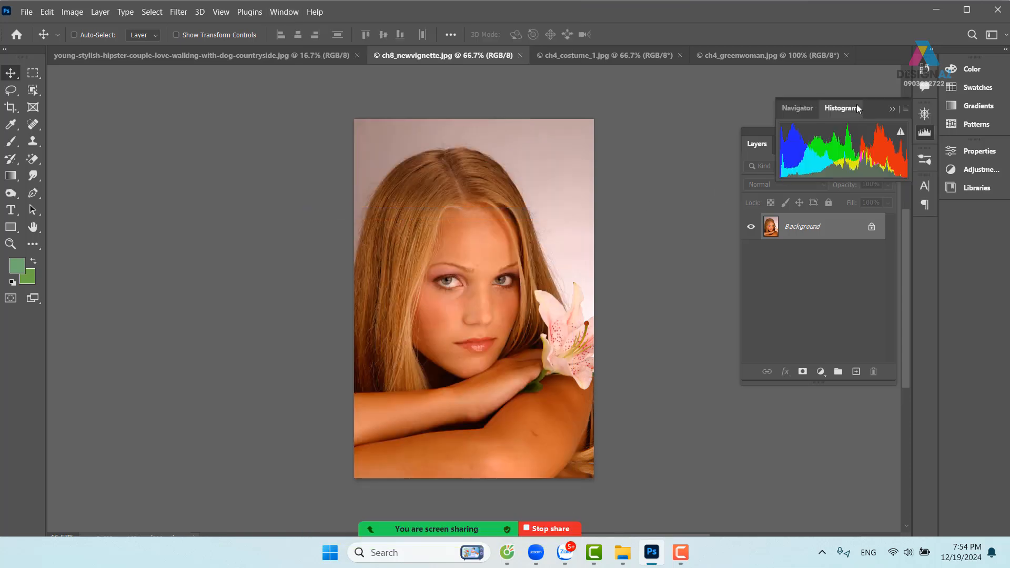
{"action": "left_click_drag", "start_coordinate": [832, 111], "coordinate": [125, 139]}
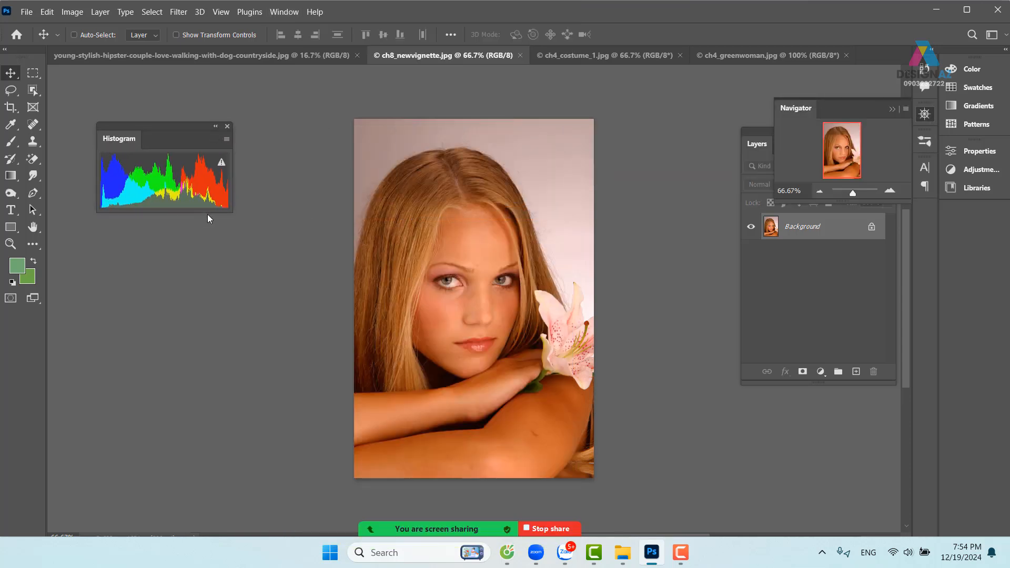
{"action": "left_click", "coordinate": [227, 138]}
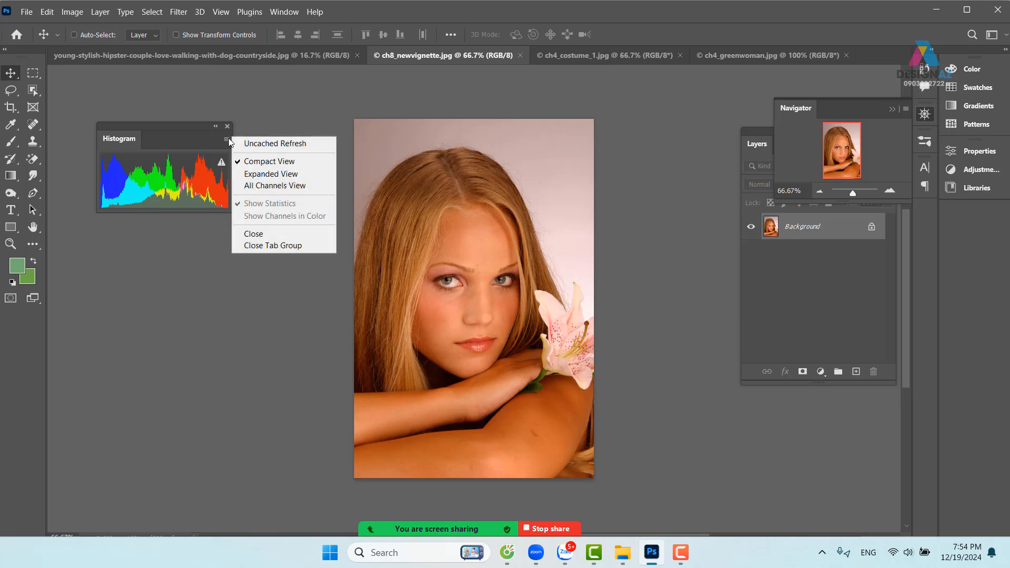
{"action": "left_click", "coordinate": [278, 188]}
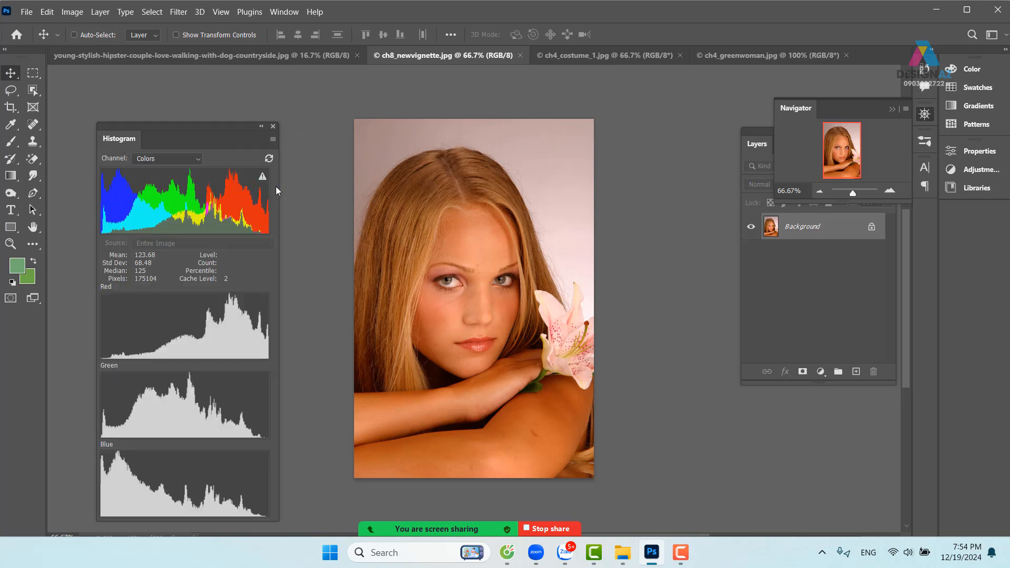
{"action": "mouse_move", "coordinate": [232, 347]}
Step: Add a Levels adjustment layer above the portrait's Background layer and float its settings clear of the layer list
{"action": "left_click", "coordinate": [838, 302]}
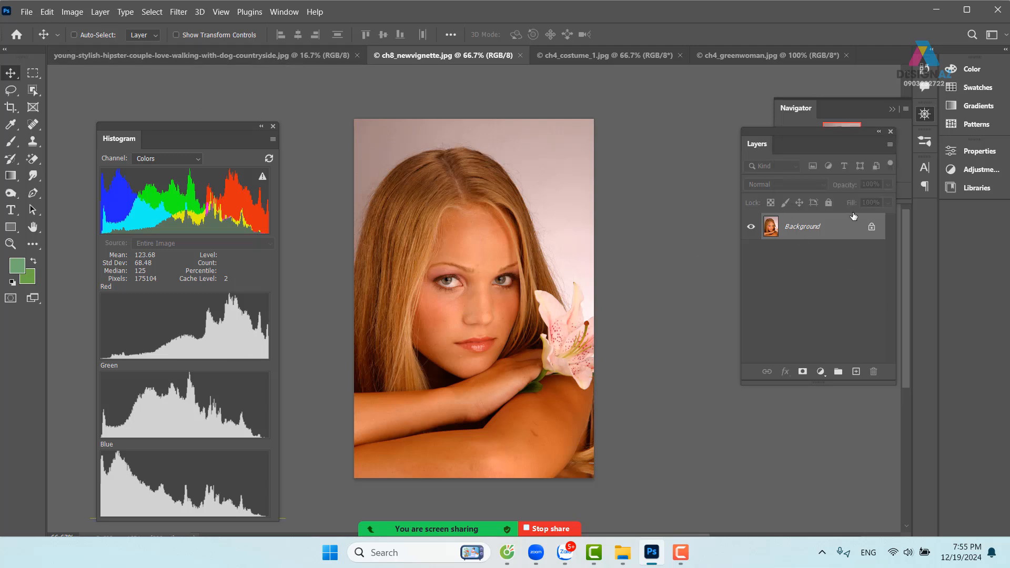
{"action": "left_click", "coordinate": [821, 371]}
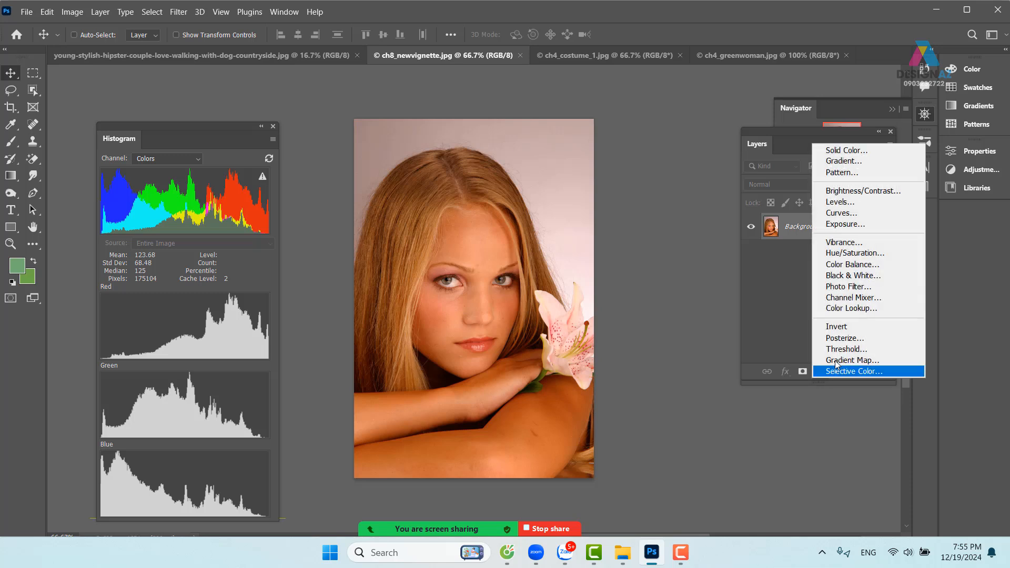
{"action": "left_click", "coordinate": [855, 206]}
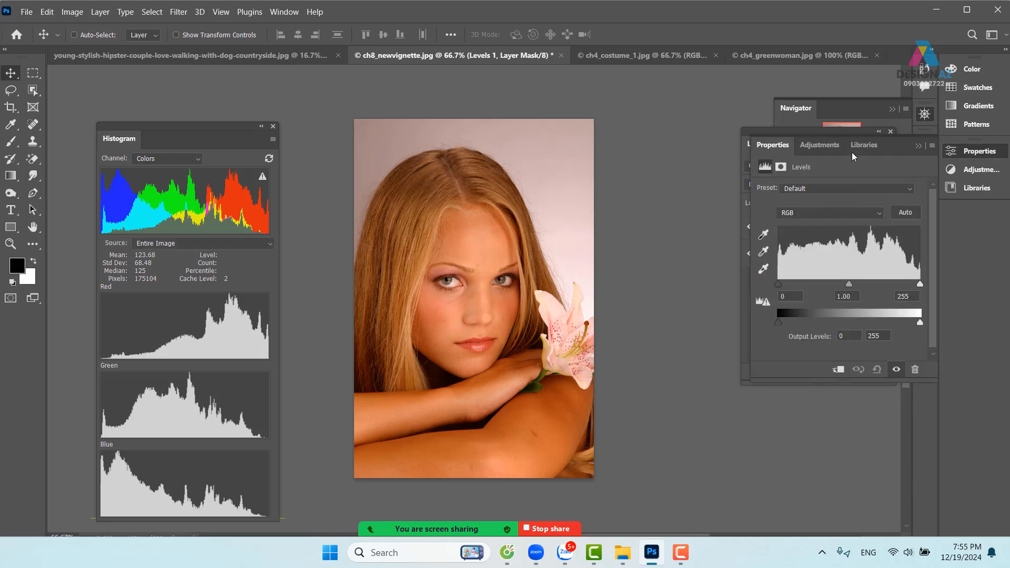
{"action": "left_click_drag", "start_coordinate": [777, 145], "coordinate": [687, 126]}
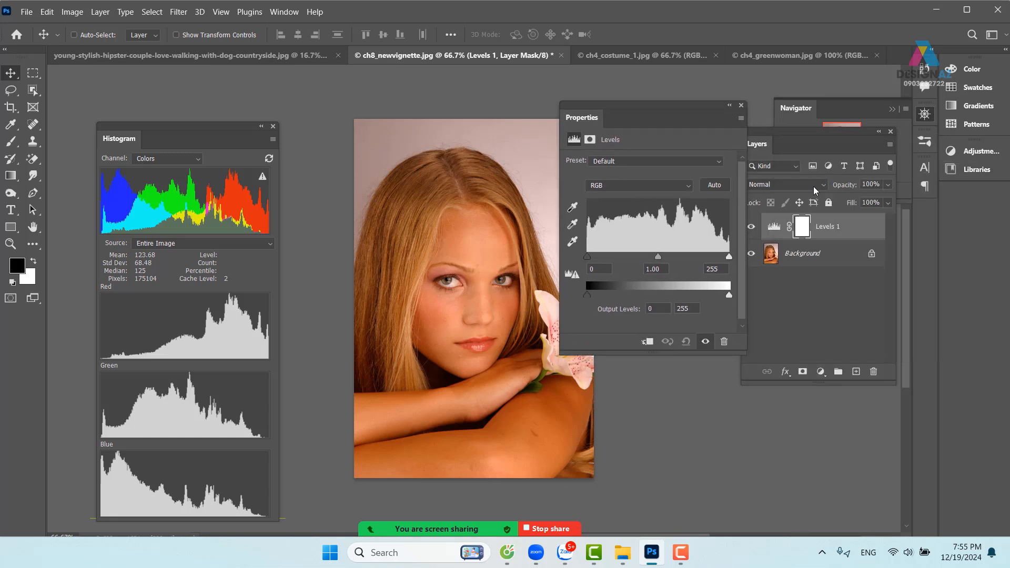
{"action": "left_click_drag", "start_coordinate": [647, 105], "coordinate": [653, 87]}
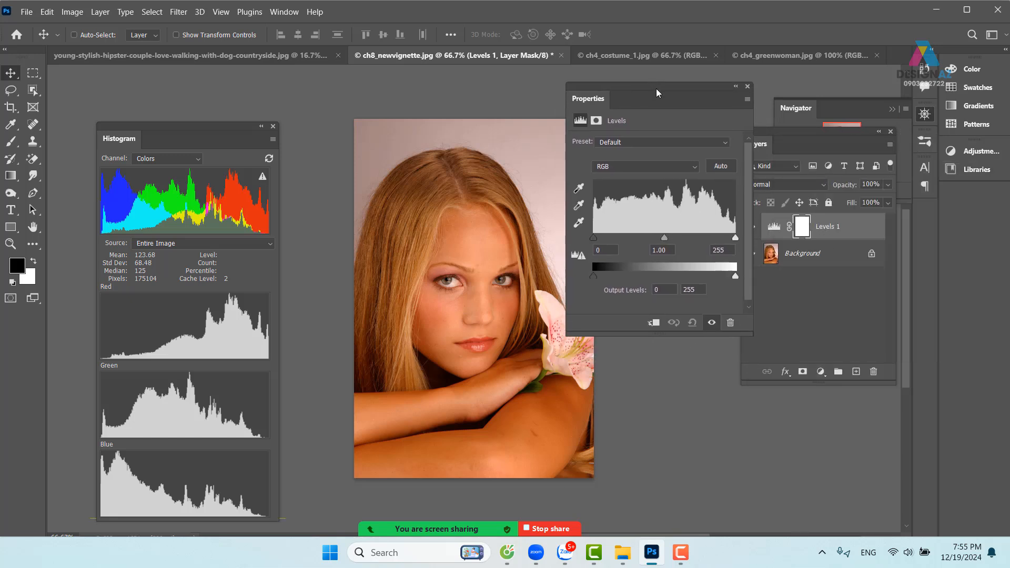
Step: Set the Red channel's black input level to 68 in the Levels layer, and compare the portrait with and without it
{"action": "left_click", "coordinate": [644, 166]}
{"action": "left_click", "coordinate": [653, 179]}
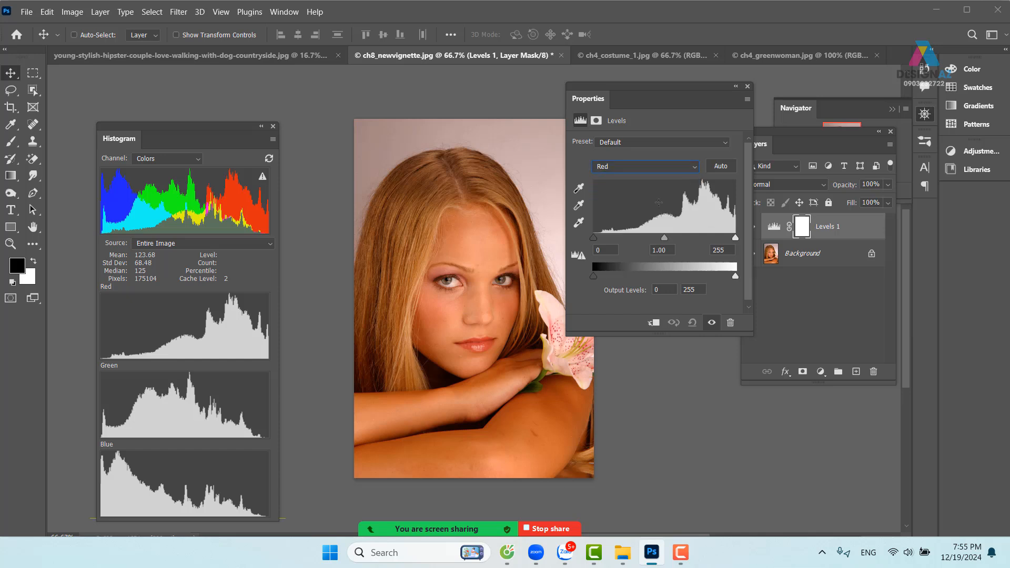
{"action": "left_click_drag", "start_coordinate": [593, 239], "coordinate": [632, 237]}
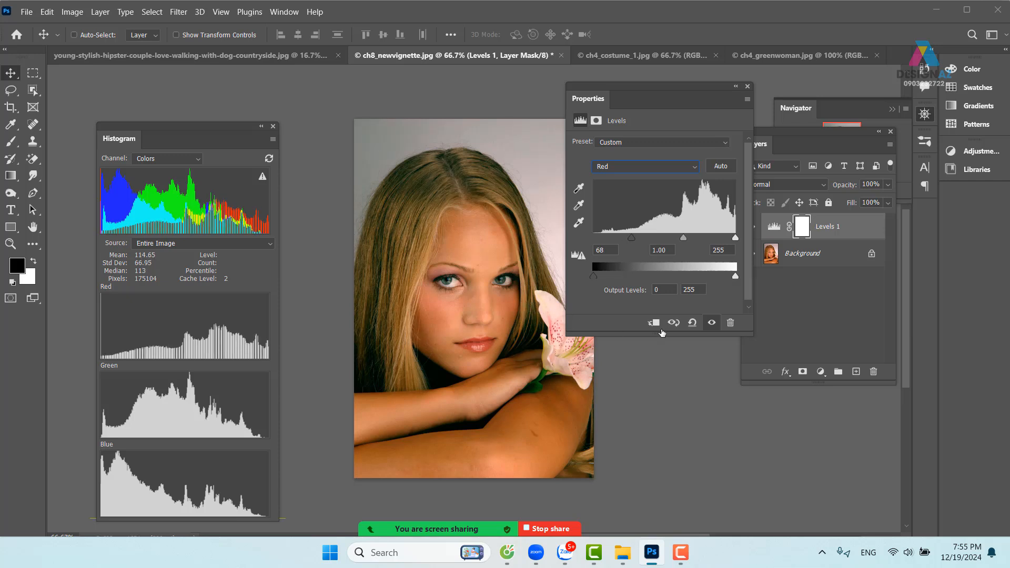
{"action": "left_click", "coordinate": [712, 325]}
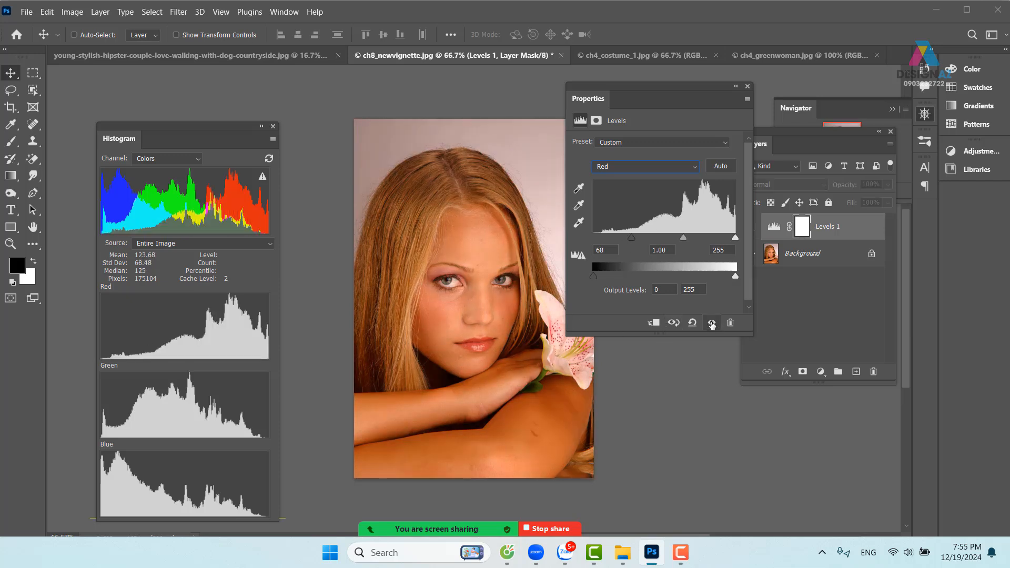
{"action": "left_click", "coordinate": [712, 324]}
Step: Set the Green channel's white input level to 235 in the portrait's Levels layer
{"action": "left_click", "coordinate": [672, 166]}
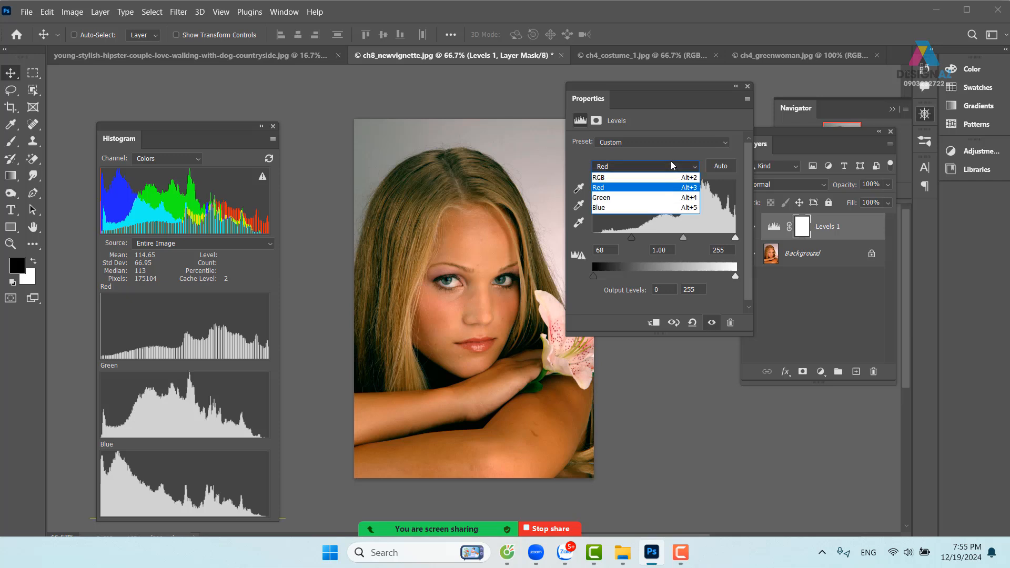
{"action": "left_click", "coordinate": [650, 190]}
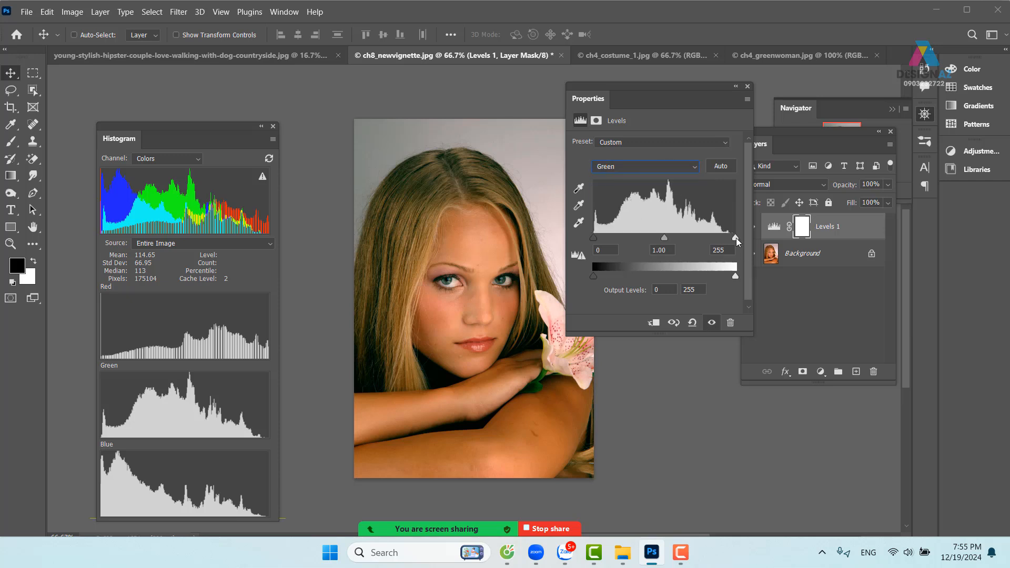
{"action": "left_click_drag", "start_coordinate": [733, 241], "coordinate": [725, 240]}
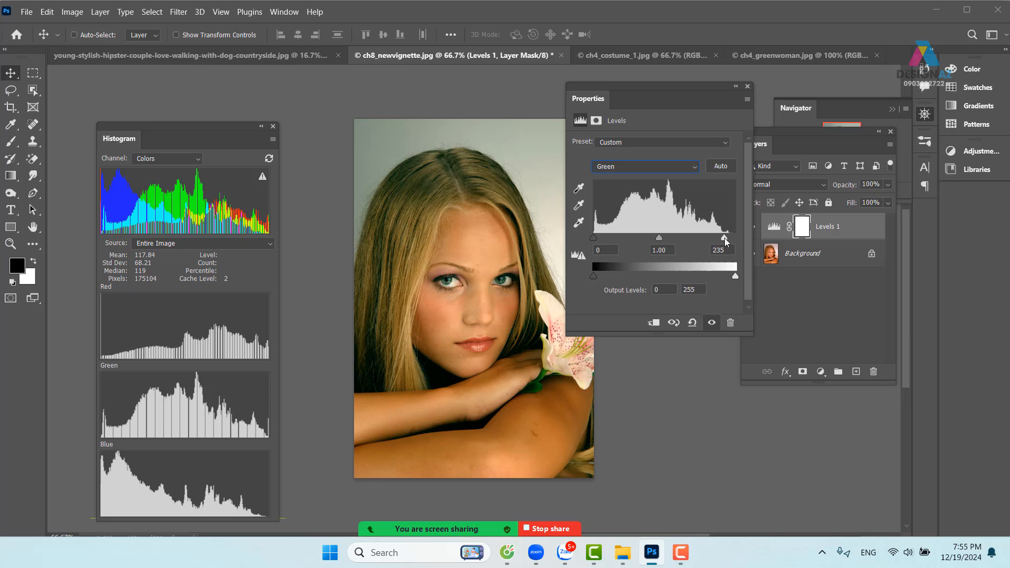
Step: Set the Blue channel's white input level to 229 in the Levels layer, and compare the portrait with and without the correction
{"action": "left_click", "coordinate": [676, 166]}
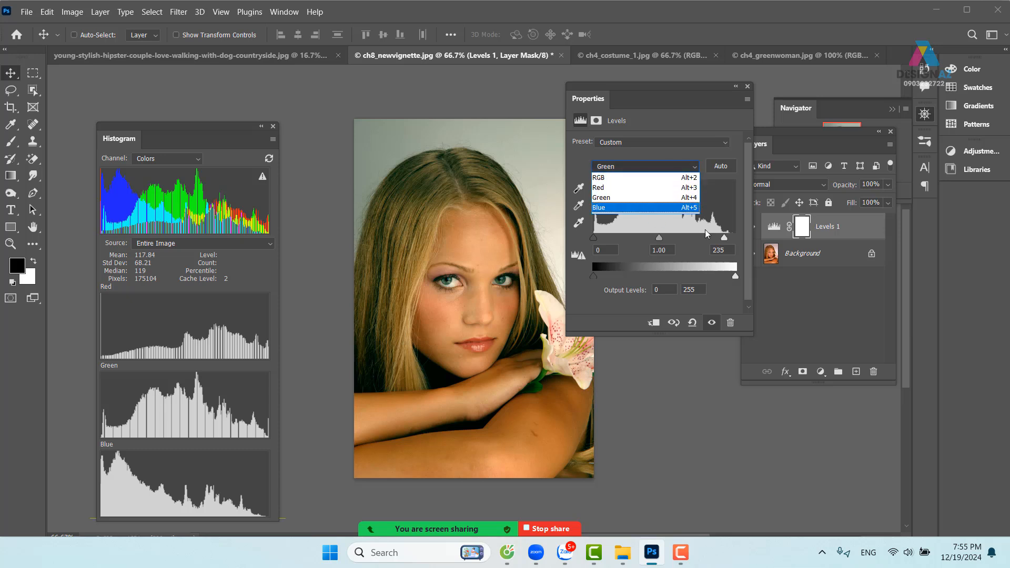
{"action": "left_click", "coordinate": [671, 208]}
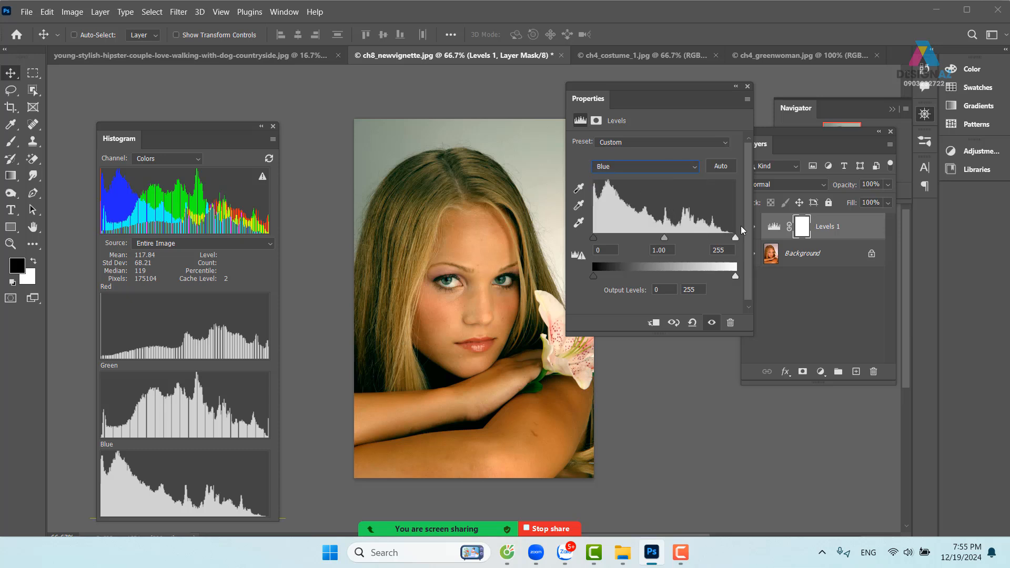
{"action": "left_click_drag", "start_coordinate": [731, 243], "coordinate": [721, 242]}
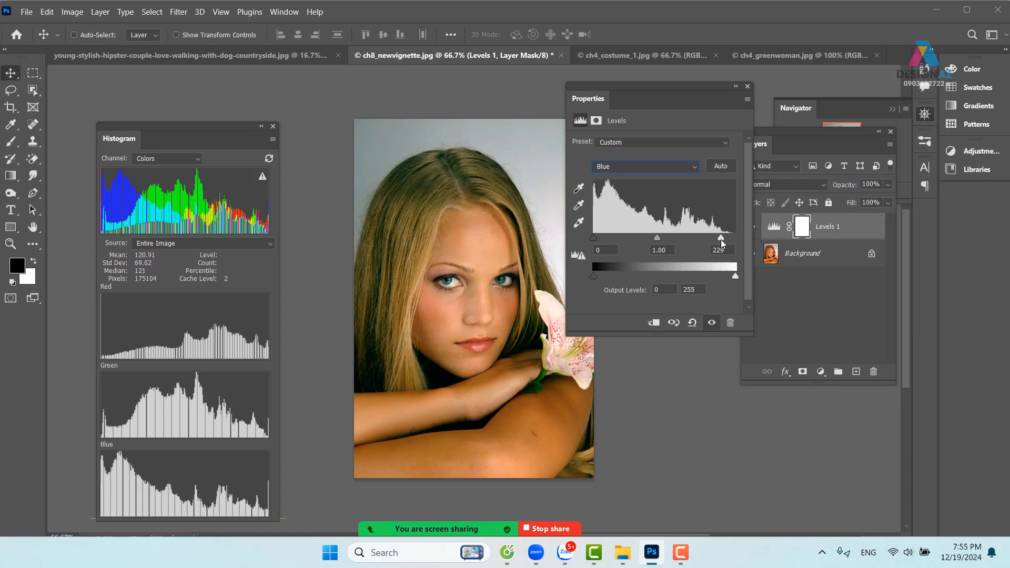
{"action": "left_click", "coordinate": [713, 326]}
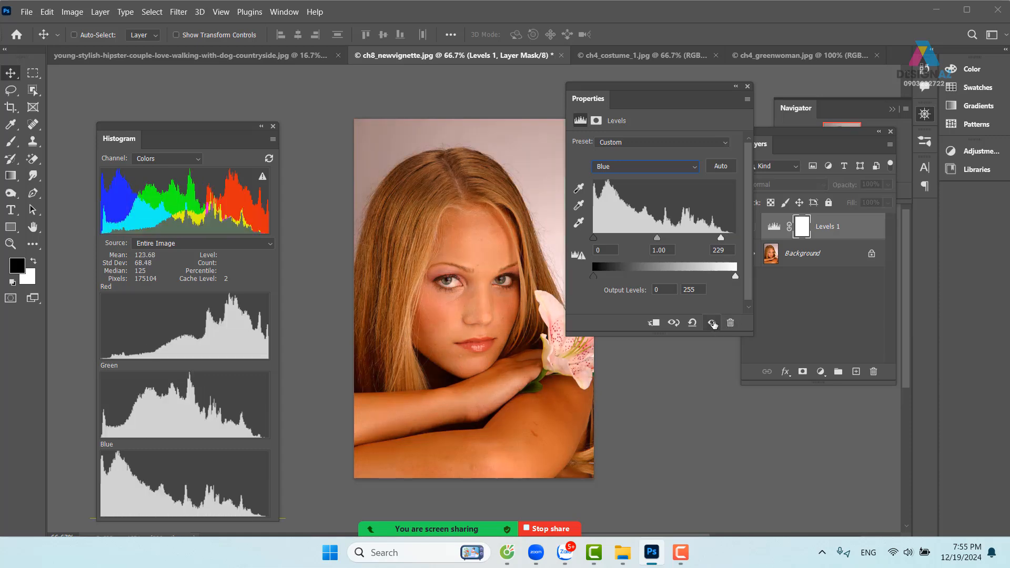
{"action": "left_click", "coordinate": [714, 325]}
{"action": "left_click", "coordinate": [713, 325]}
{"action": "left_click", "coordinate": [713, 325]}
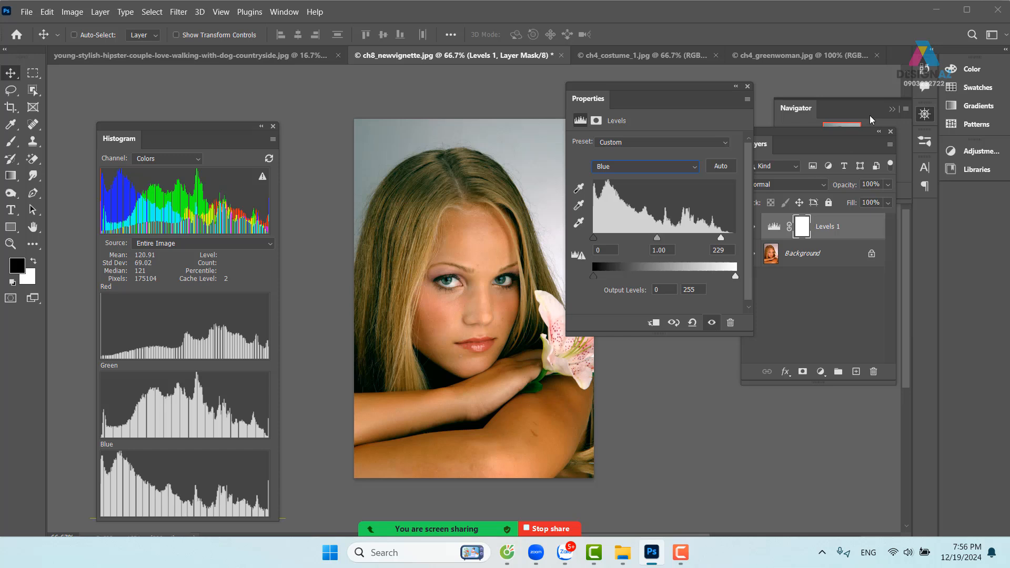
Step: Hide the Levels properties and the Histogram, and close the ch8_newvignette image without saving
{"action": "left_click", "coordinate": [748, 87]}
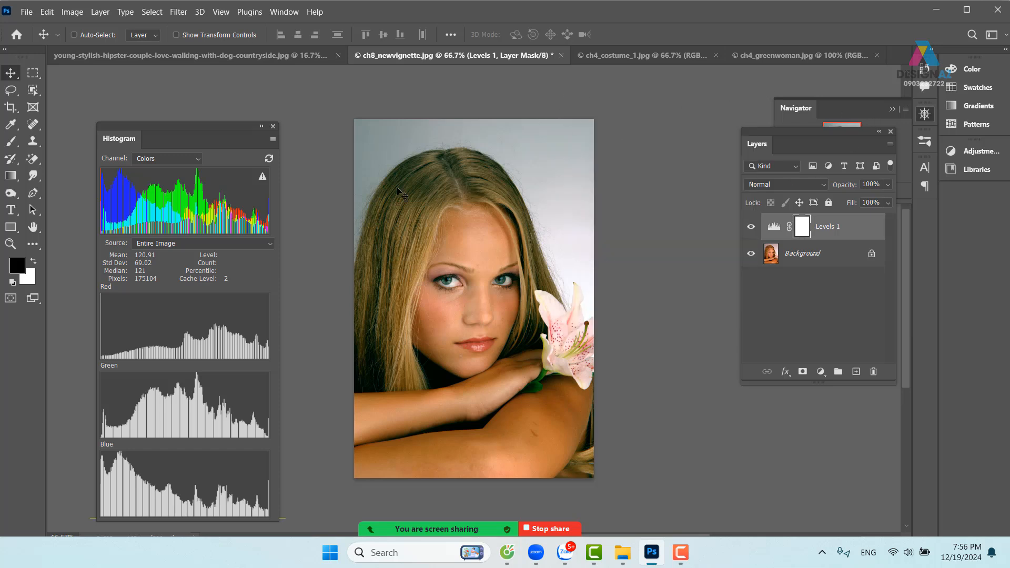
{"action": "left_click", "coordinate": [273, 126]}
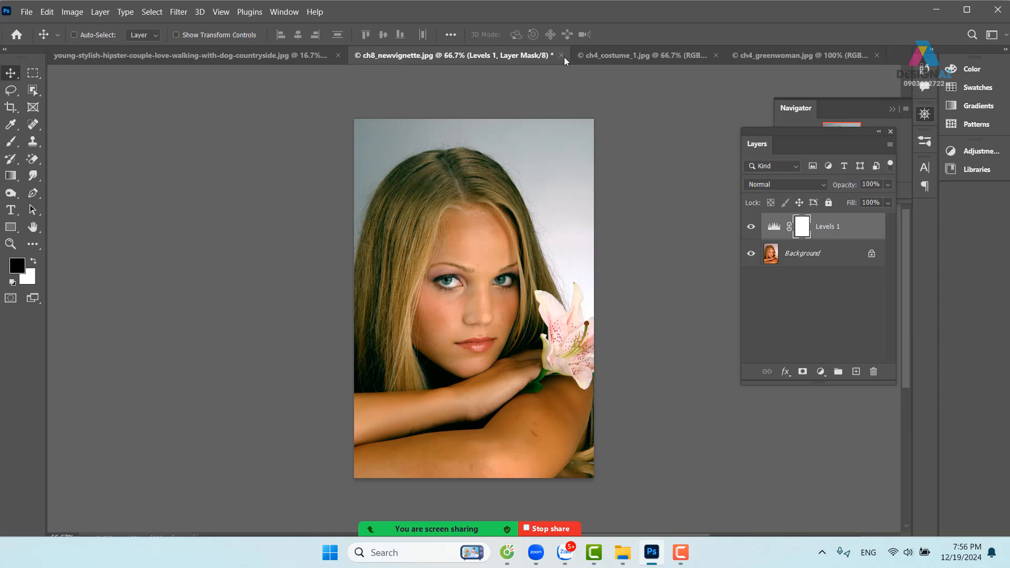
{"action": "left_click", "coordinate": [562, 56]}
{"action": "left_click", "coordinate": [520, 223]}
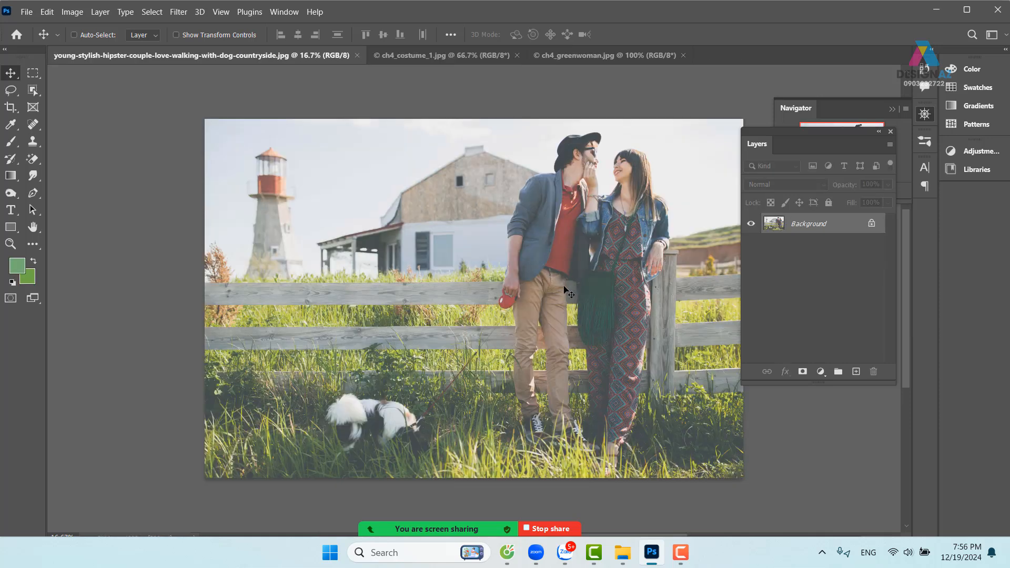
Step: Start a Levels adjustment on ch4_costume_1 and set the Red channel's input levels to 76 black and 216 white
{"action": "left_click", "coordinate": [442, 55]}
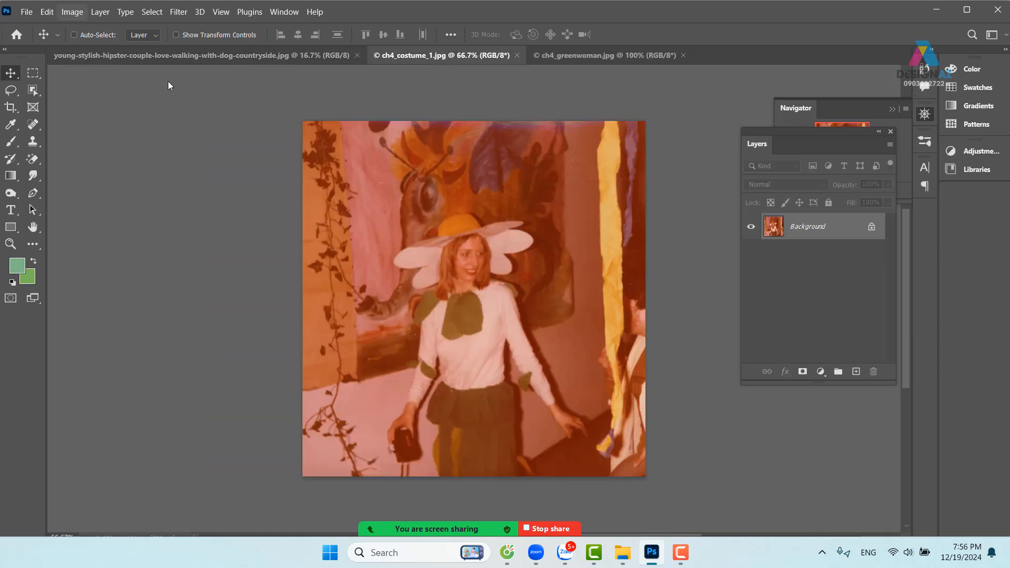
{"action": "left_click", "coordinate": [65, 13]}
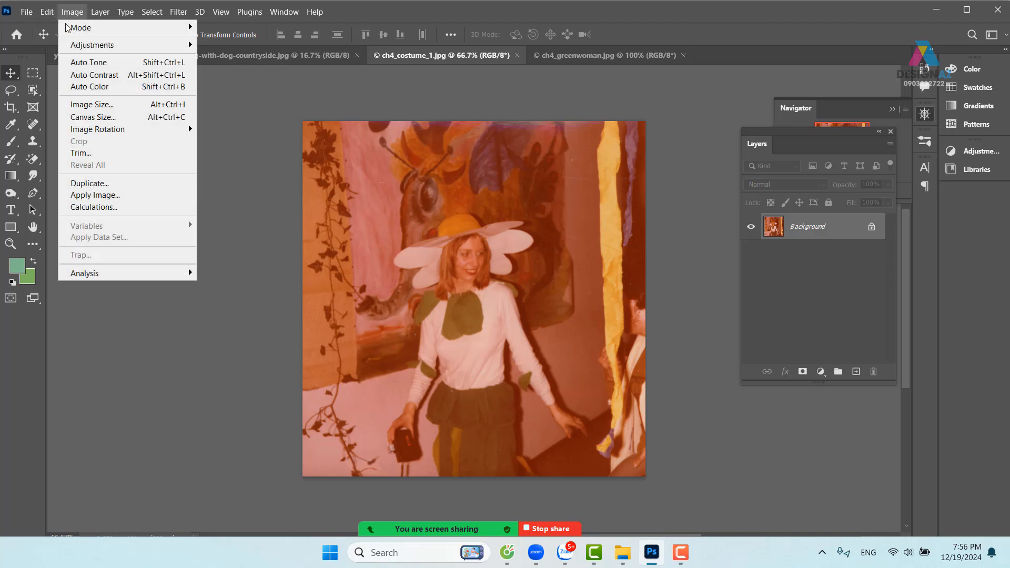
{"action": "mouse_move", "coordinate": [93, 46]}
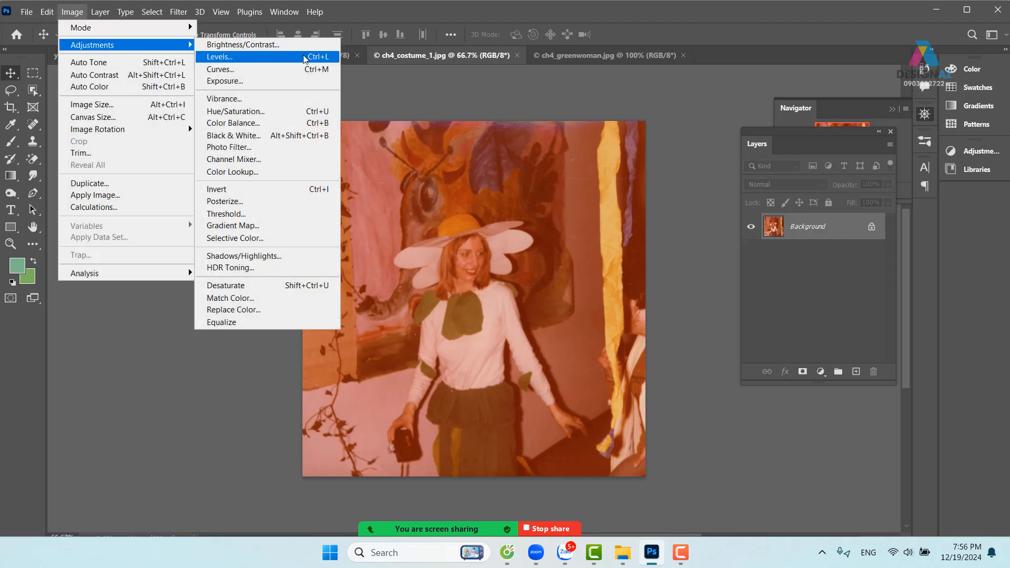
{"action": "left_click", "coordinate": [305, 58]}
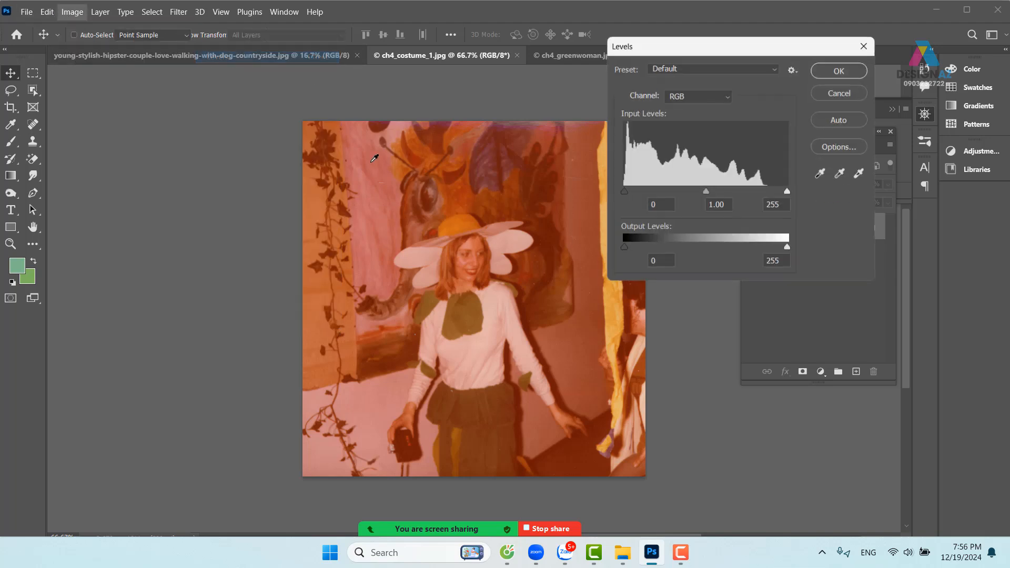
{"action": "left_click", "coordinate": [711, 100]}
{"action": "left_click", "coordinate": [700, 107]}
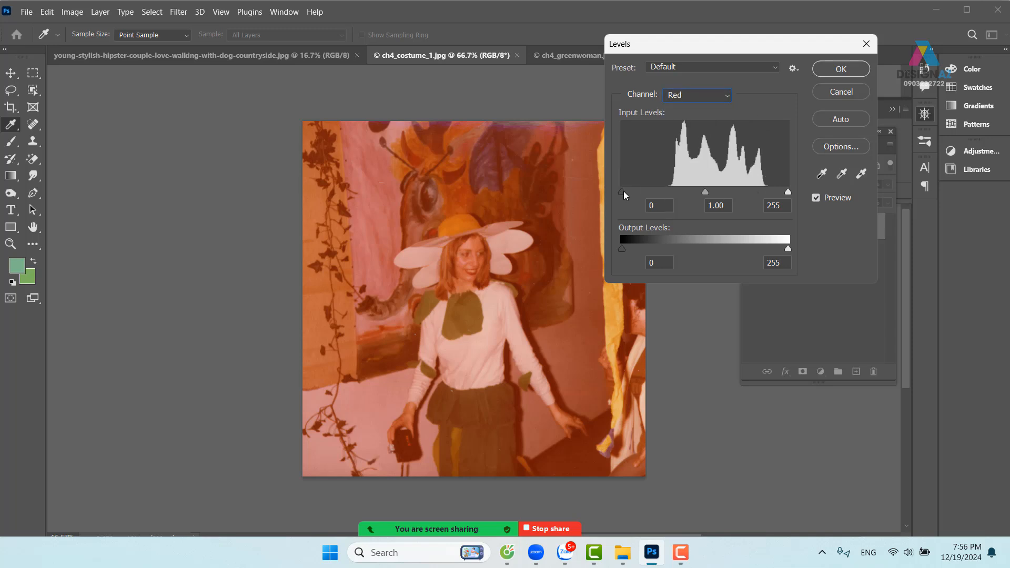
{"action": "left_click_drag", "start_coordinate": [624, 193], "coordinate": [670, 192]}
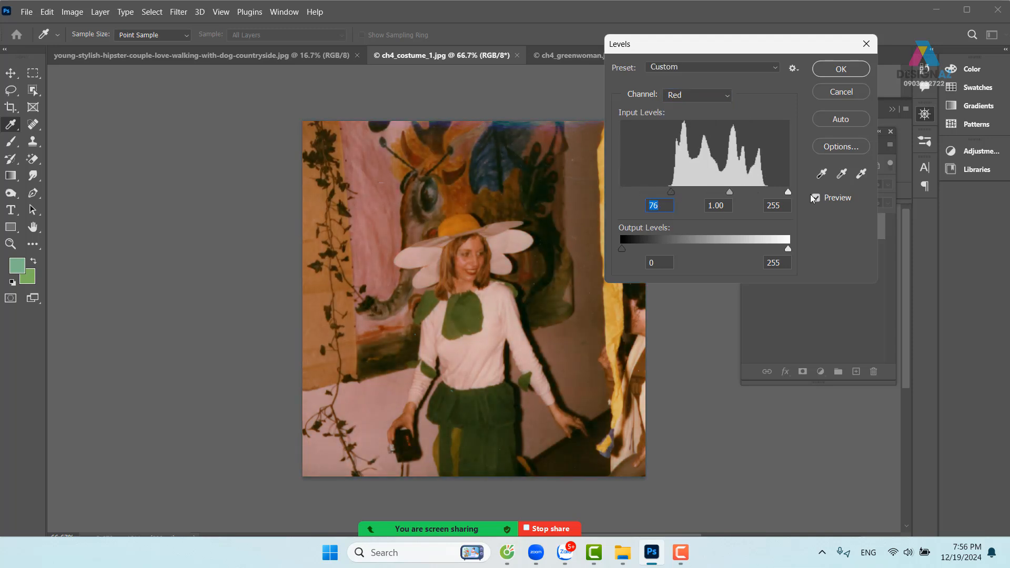
{"action": "left_click_drag", "start_coordinate": [790, 190], "coordinate": [763, 191]}
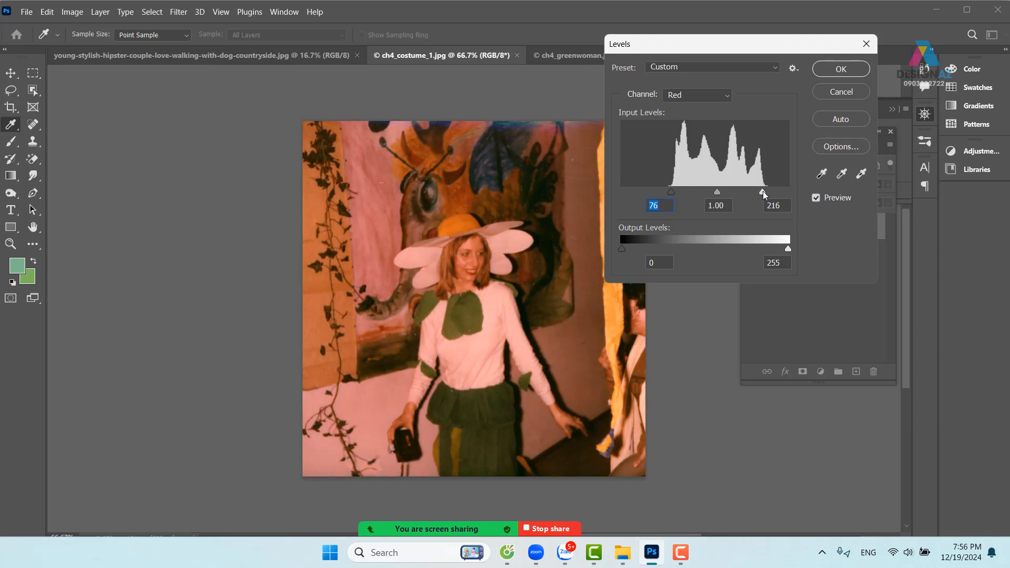
Step: Set the Green channel's input levels to 13 black and 169 white for the costume photo
{"action": "left_click", "coordinate": [707, 100]}
{"action": "left_click", "coordinate": [692, 132]}
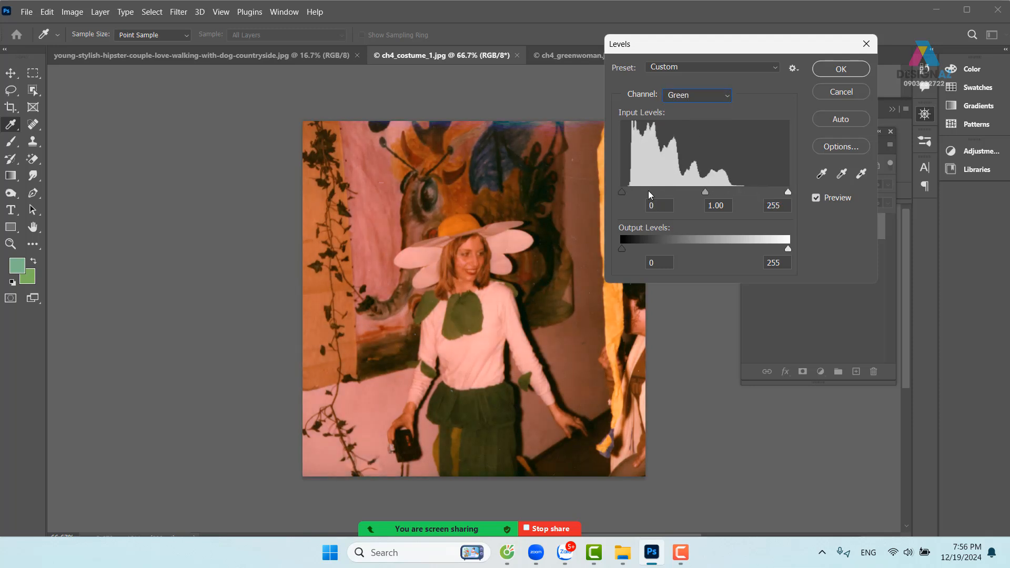
{"action": "left_click_drag", "start_coordinate": [623, 192], "coordinate": [631, 193]}
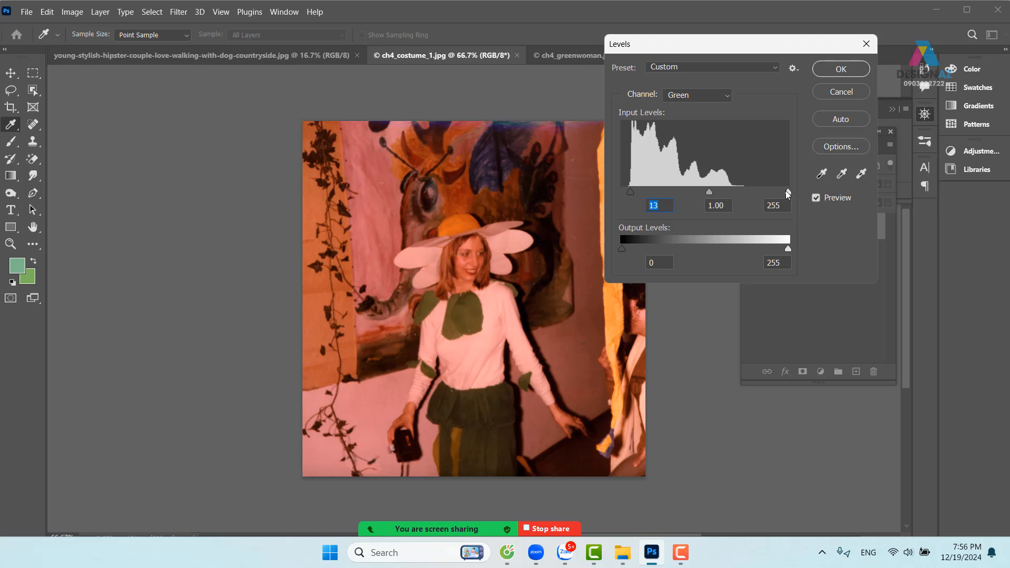
{"action": "left_click_drag", "start_coordinate": [785, 190], "coordinate": [732, 189]}
Step: Set the Blue channel's white input level to 155, compare the costume photo with the original, and apply the Levels adjustment
{"action": "left_click", "coordinate": [698, 95]}
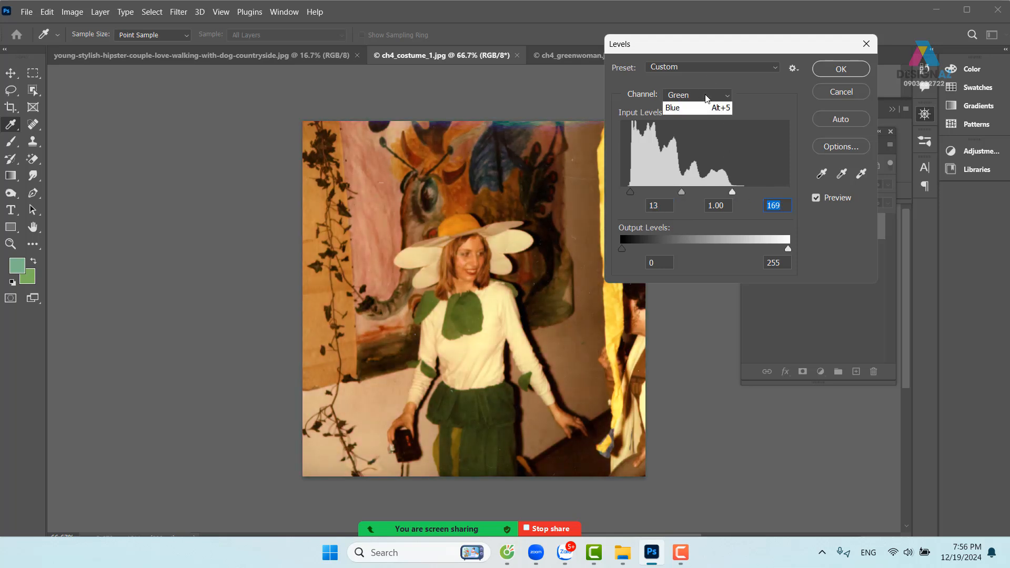
{"action": "left_click", "coordinate": [690, 140]}
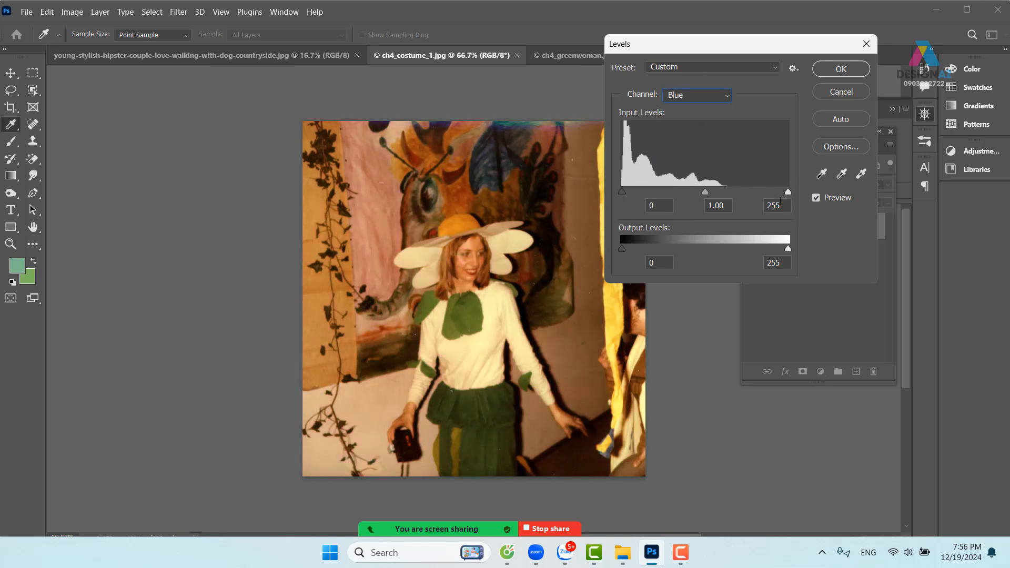
{"action": "left_click_drag", "start_coordinate": [789, 193], "coordinate": [723, 191]}
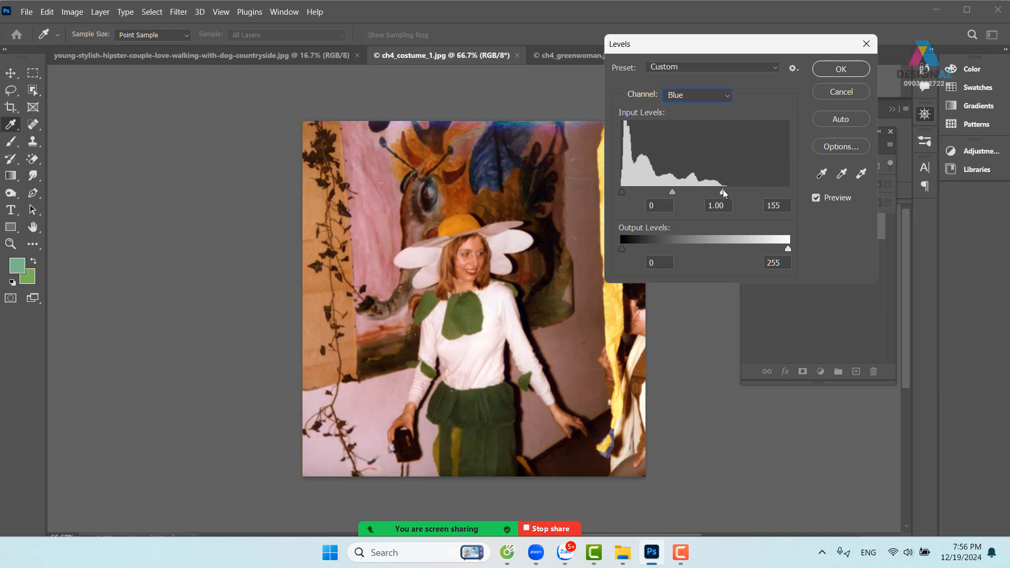
{"action": "left_click", "coordinate": [816, 199]}
{"action": "left_click", "coordinate": [816, 199]}
{"action": "left_click", "coordinate": [842, 70]}
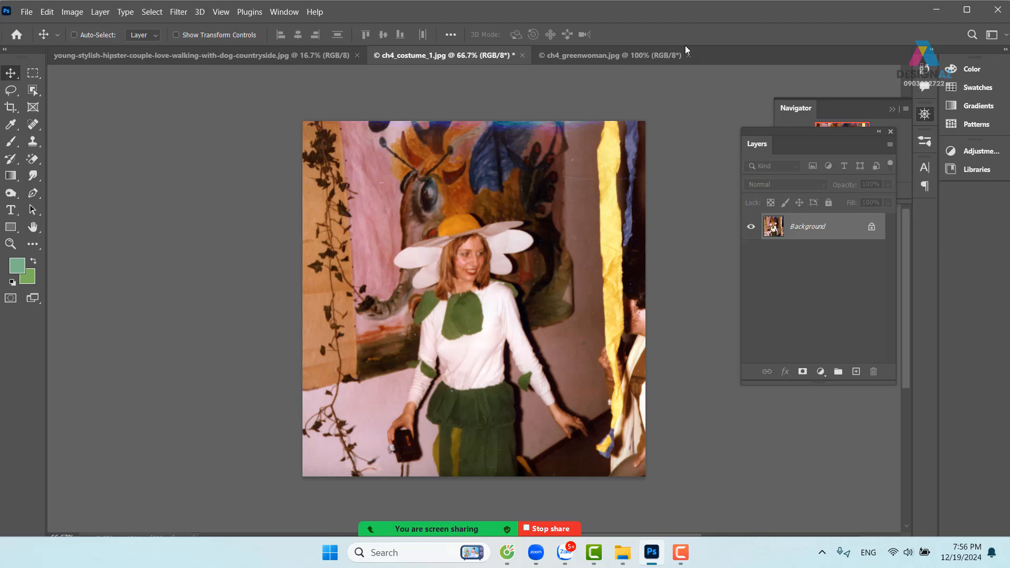
Step: Start a Levels adjustment on ch4_greenwoman and try a white input level of 23 in the Red channel
{"action": "left_click", "coordinate": [623, 57]}
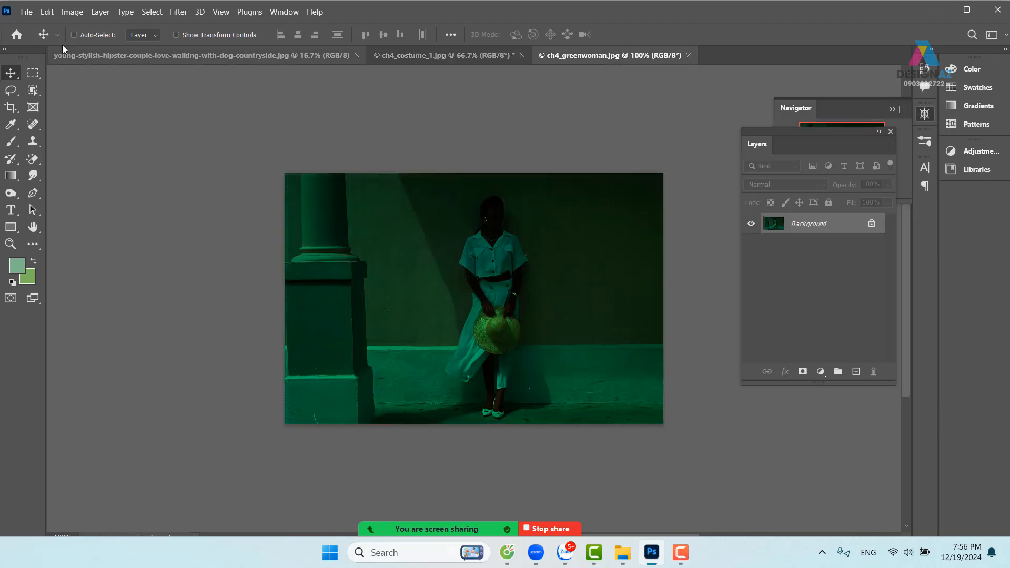
{"action": "left_click", "coordinate": [72, 12]}
{"action": "mouse_move", "coordinate": [88, 46]}
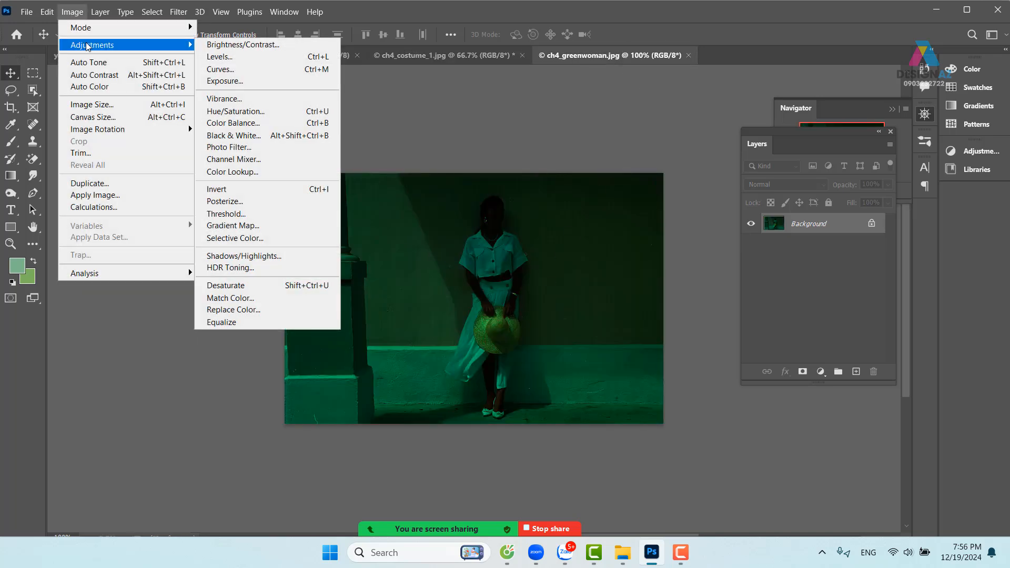
{"action": "left_click", "coordinate": [221, 57]}
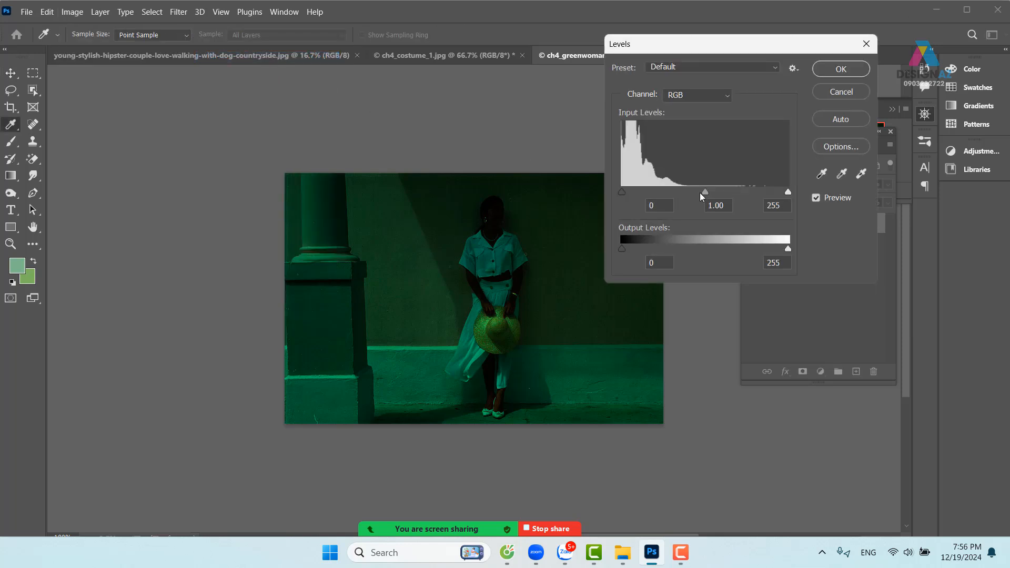
{"action": "left_click", "coordinate": [705, 93]}
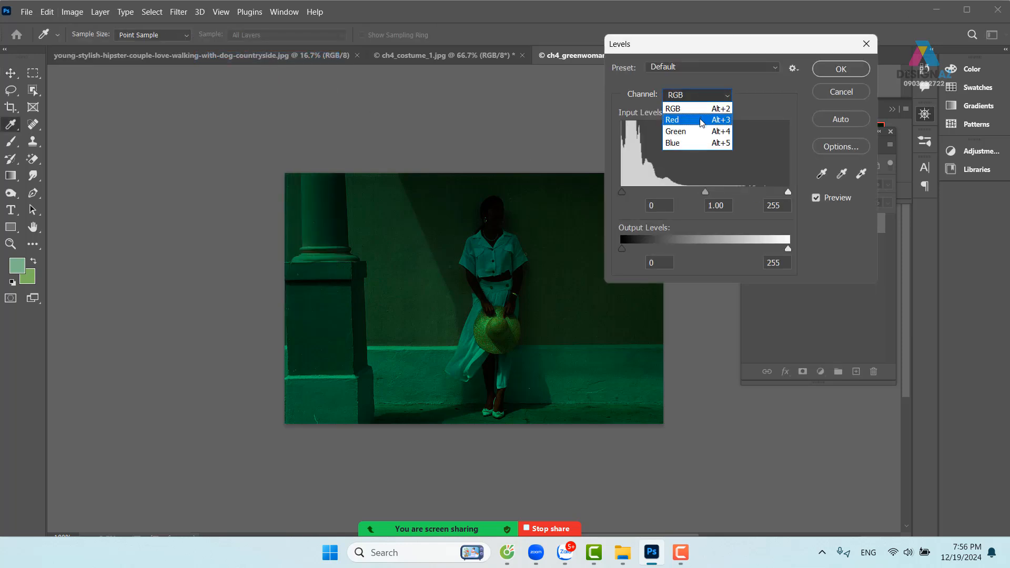
{"action": "left_click", "coordinate": [694, 107]}
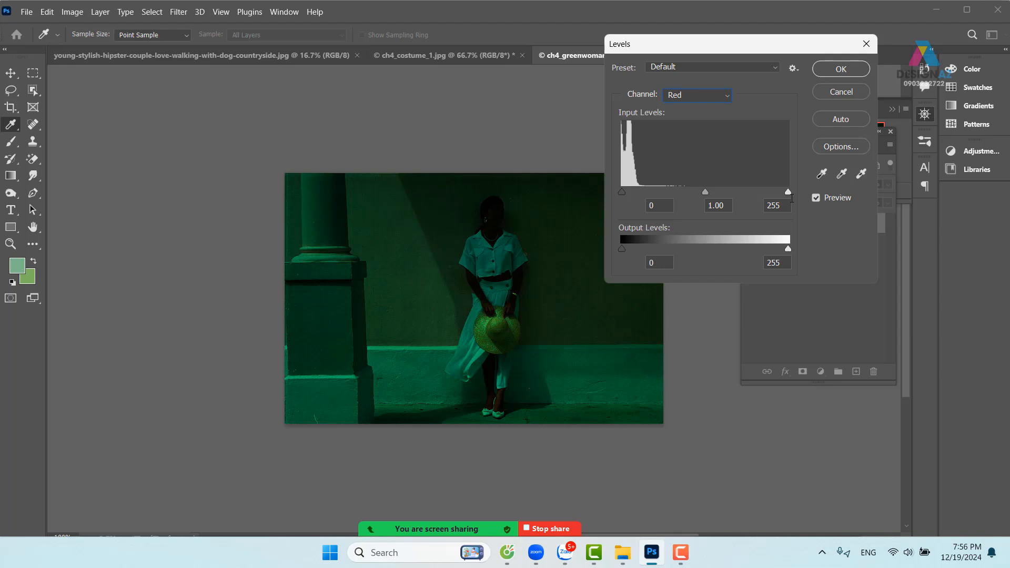
{"action": "left_click_drag", "start_coordinate": [787, 191], "coordinate": [636, 191]}
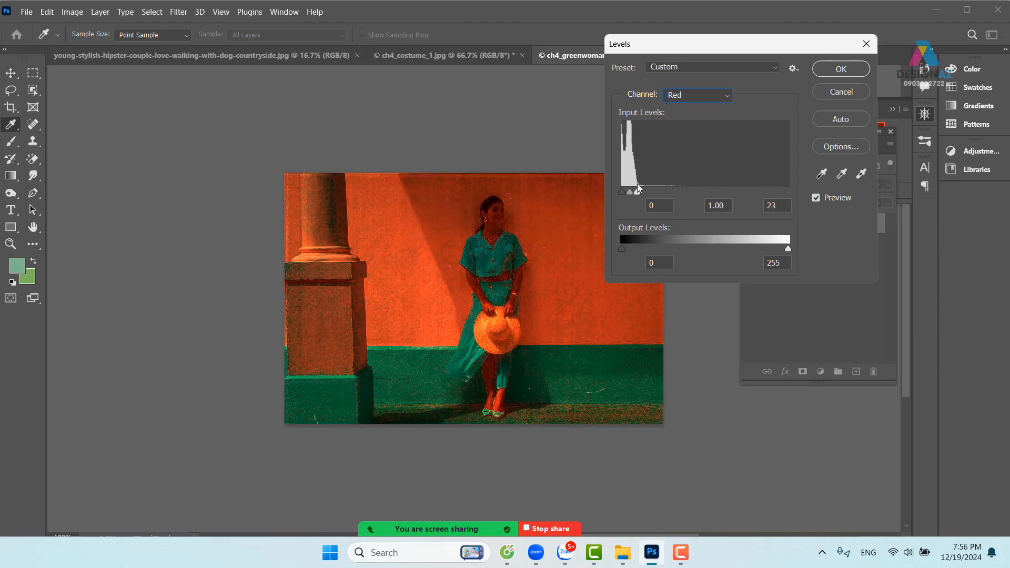
Step: Try a white input level of 100 in the Green channel of the ch4_greenwoman photo
{"action": "left_click", "coordinate": [703, 94]}
{"action": "left_click", "coordinate": [698, 135]}
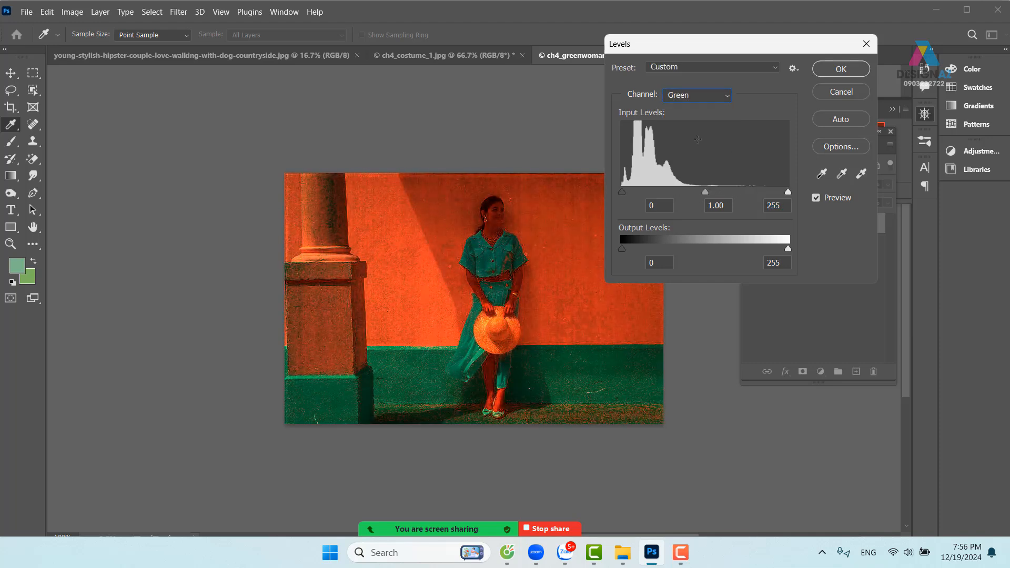
{"action": "left_click_drag", "start_coordinate": [787, 191], "coordinate": [687, 185]}
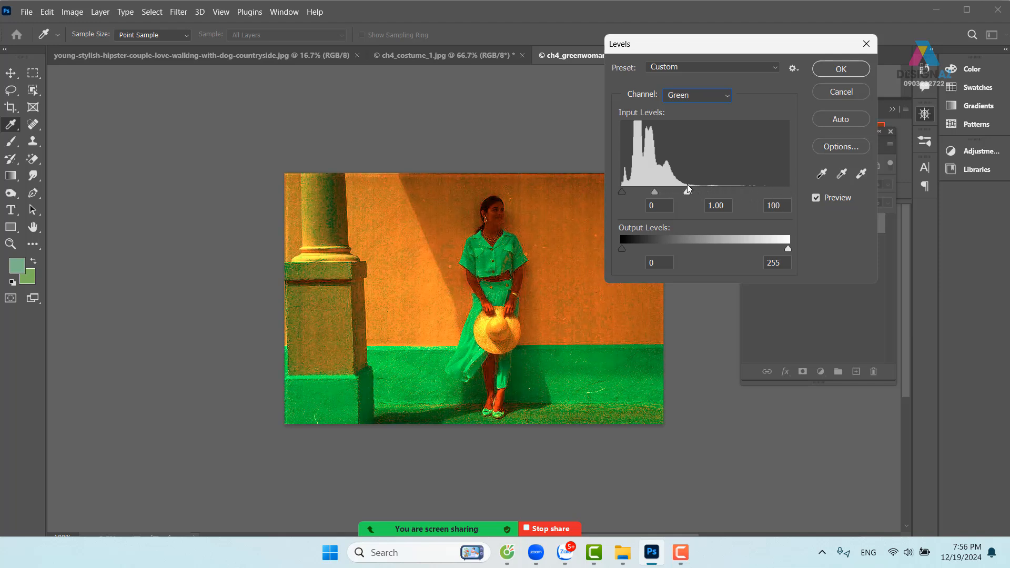
Step: Try a white input level of 51 in the Blue channel, and discard the Levels adjustment on ch4_greenwoman
{"action": "left_click", "coordinate": [711, 100]}
{"action": "left_click", "coordinate": [679, 142]}
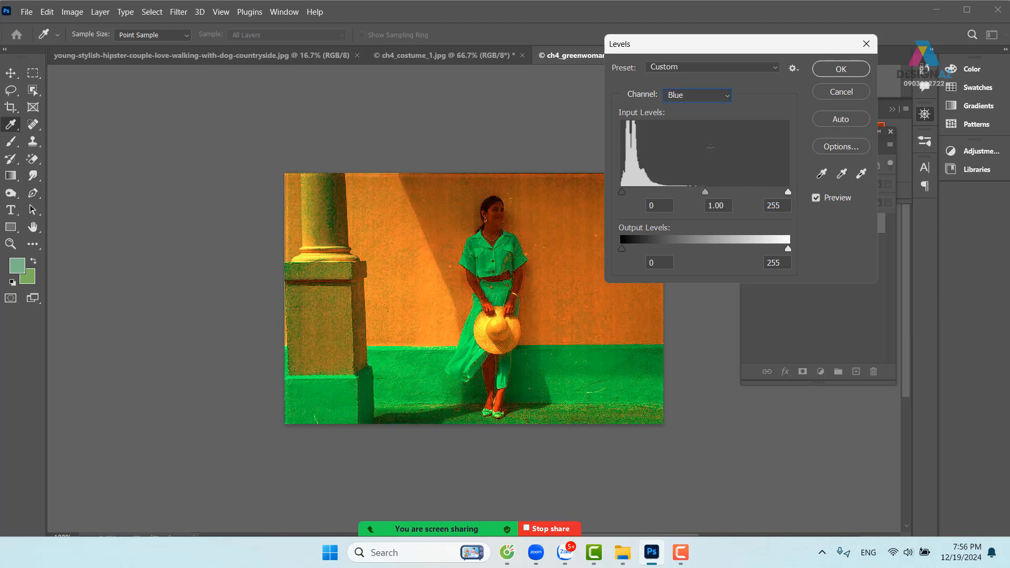
{"action": "left_click_drag", "start_coordinate": [788, 191], "coordinate": [655, 187]}
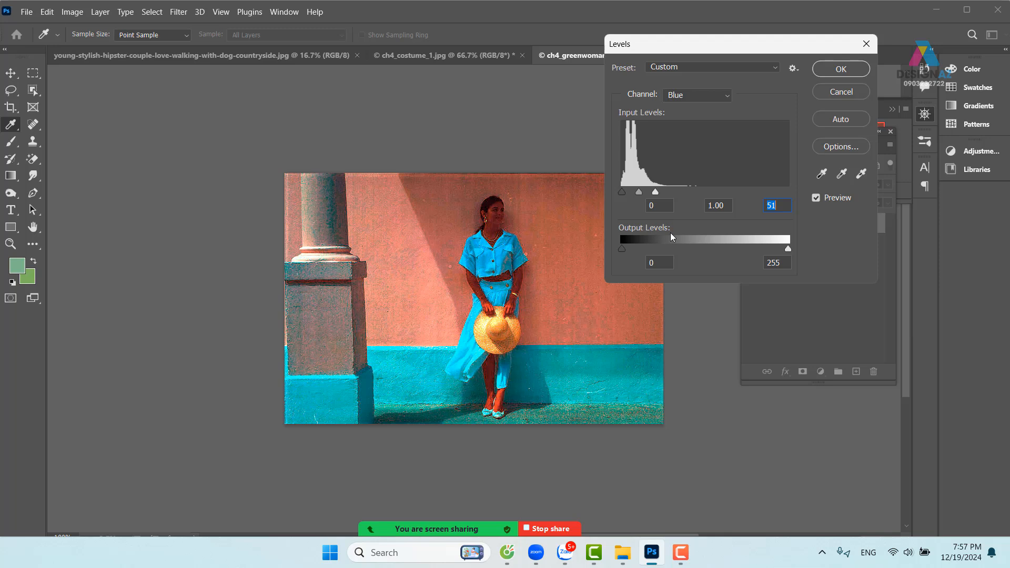
{"action": "left_click", "coordinate": [849, 92]}
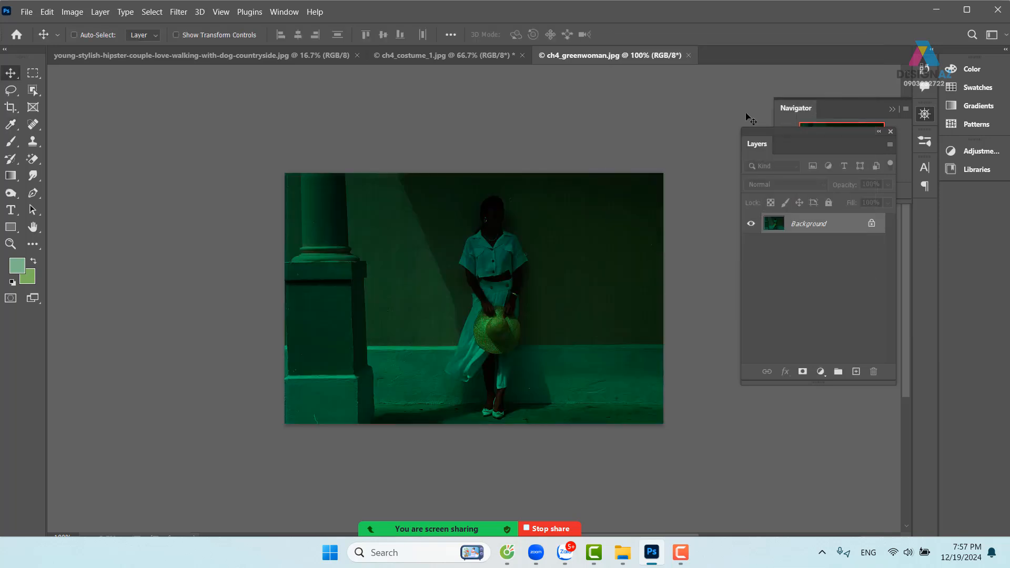
Step: Close the ch4_greenwoman and ch4_costume_1 photos without saving the changes
{"action": "left_click", "coordinate": [688, 56]}
{"action": "left_click", "coordinate": [522, 55]}
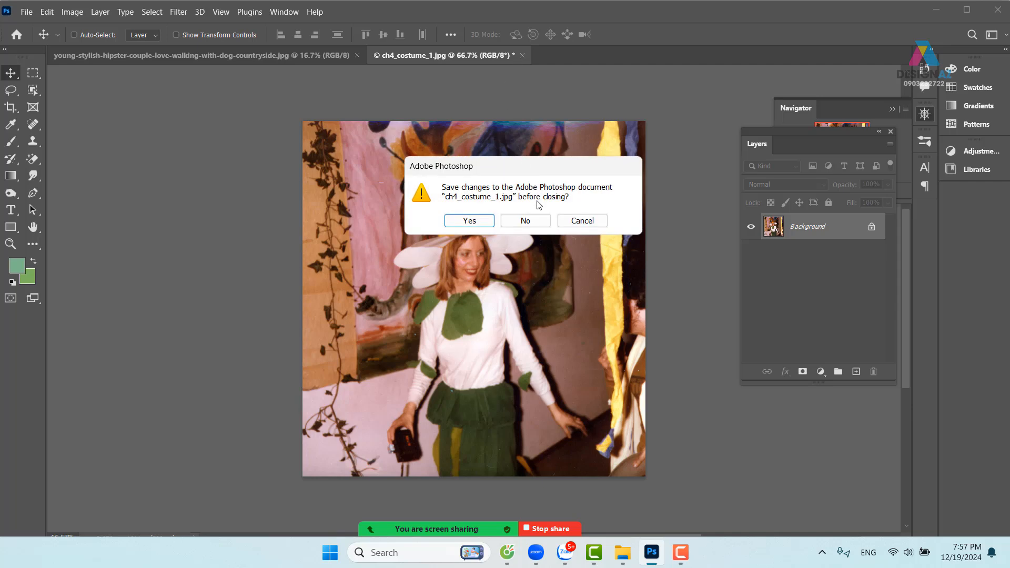
{"action": "left_click", "coordinate": [526, 220]}
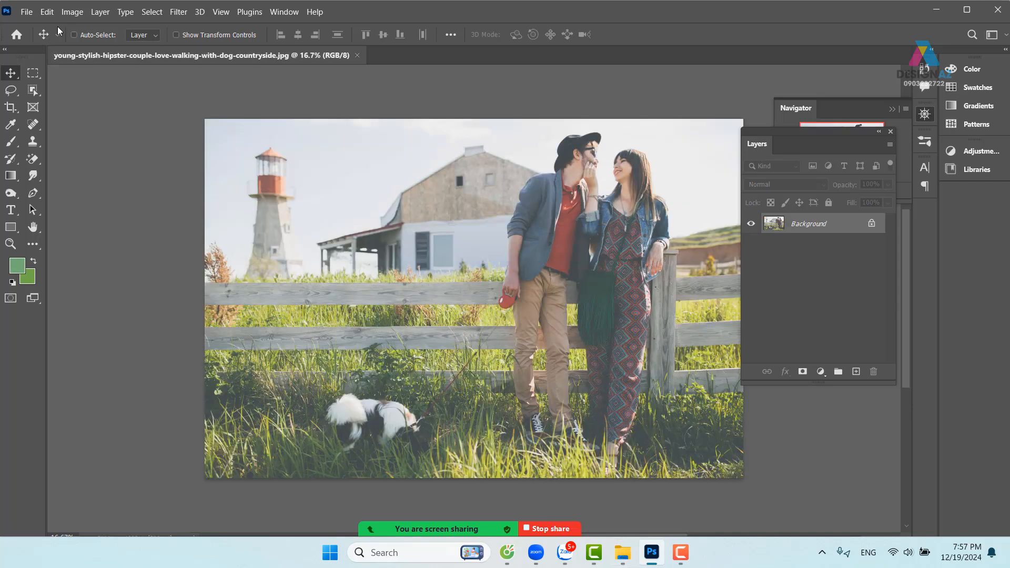
Step: Open 13927571-illustration-of-leaves--seamless-stylish-pattern and depositphotos_6276077-vector-seamless-beautiful--monochrome-pattern together from the PHOTOSHOP folder's Sửa ảnh > Cắt ghép > Lv3 tách tóc subfolder
{"action": "left_click", "coordinate": [26, 12]}
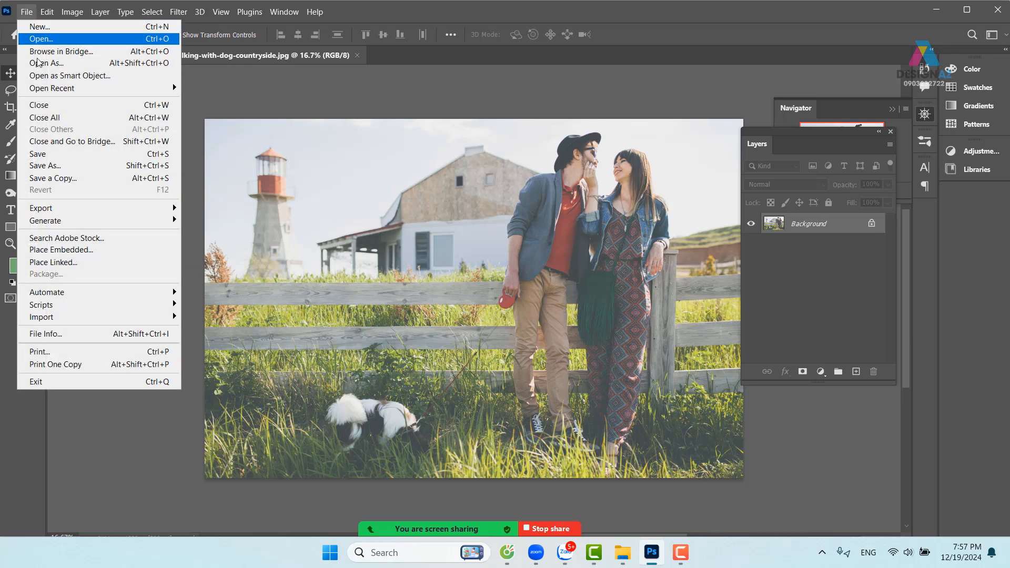
{"action": "left_click", "coordinate": [73, 38]}
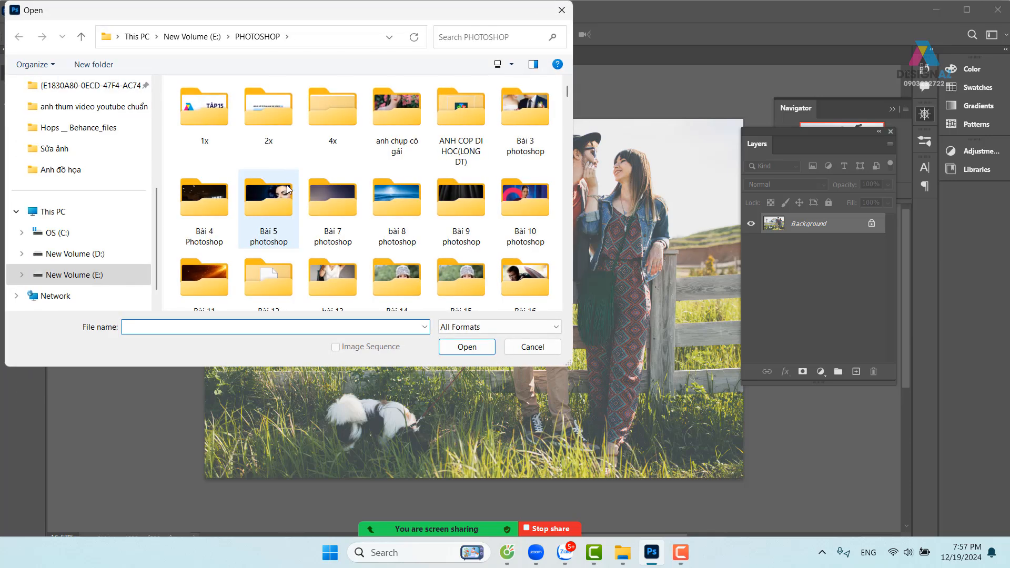
{"action": "left_click", "coordinate": [292, 203]}
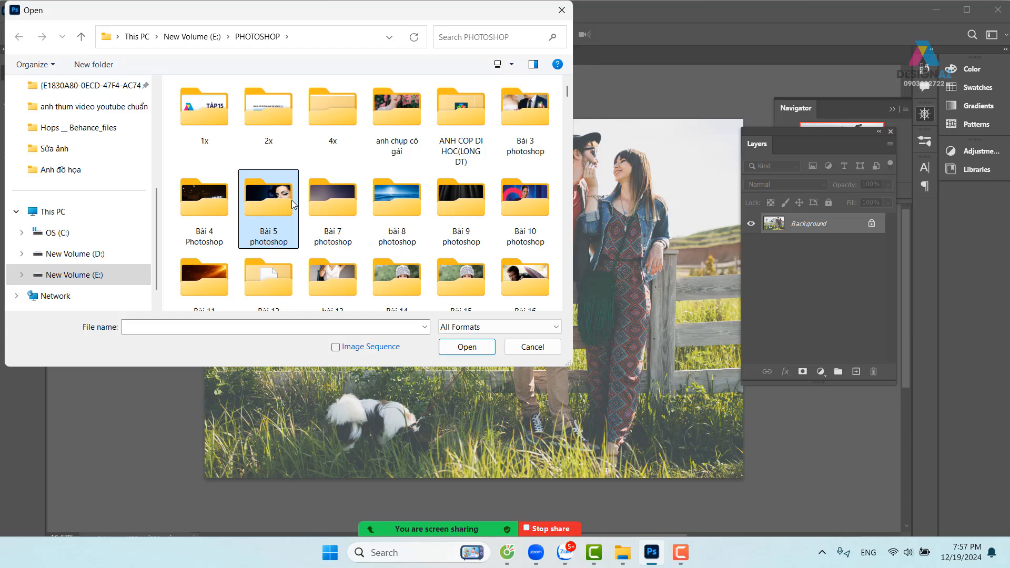
{"action": "key", "text": "s"}
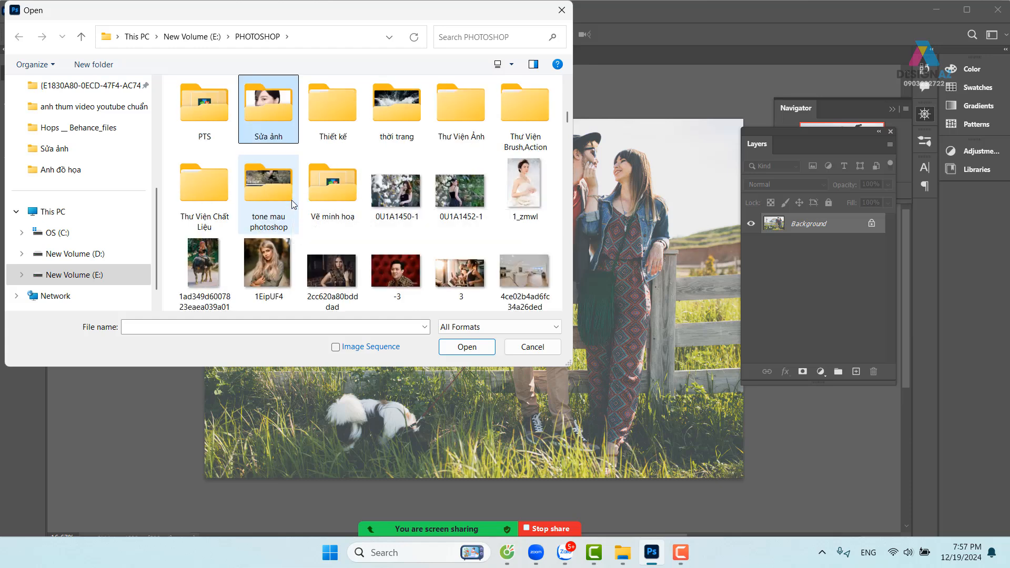
{"action": "double_click", "coordinate": [294, 122]}
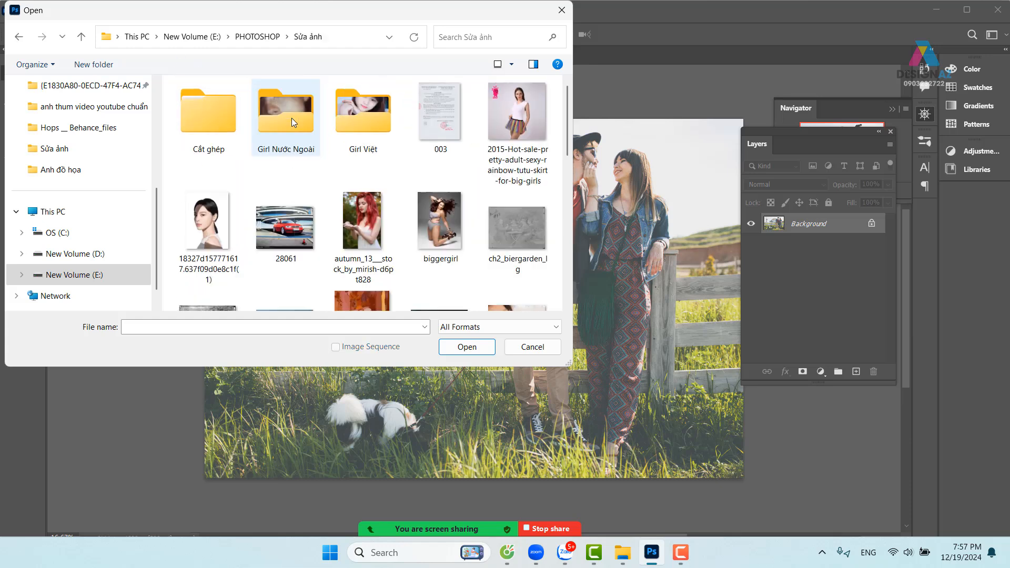
{"action": "double_click", "coordinate": [239, 127]}
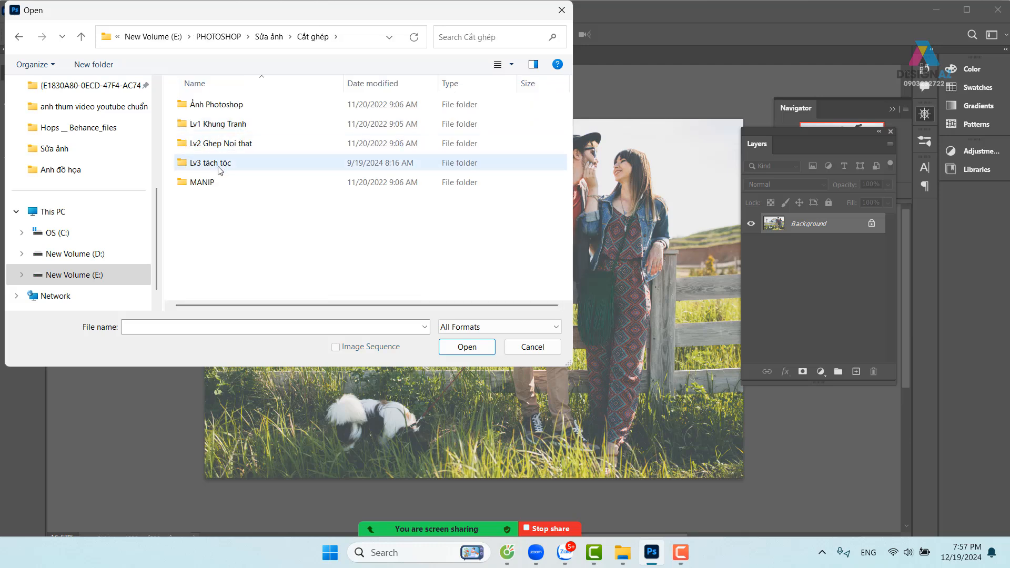
{"action": "left_click", "coordinate": [214, 165]}
{"action": "double_click", "coordinate": [214, 165]}
{"action": "left_click", "coordinate": [229, 135]}
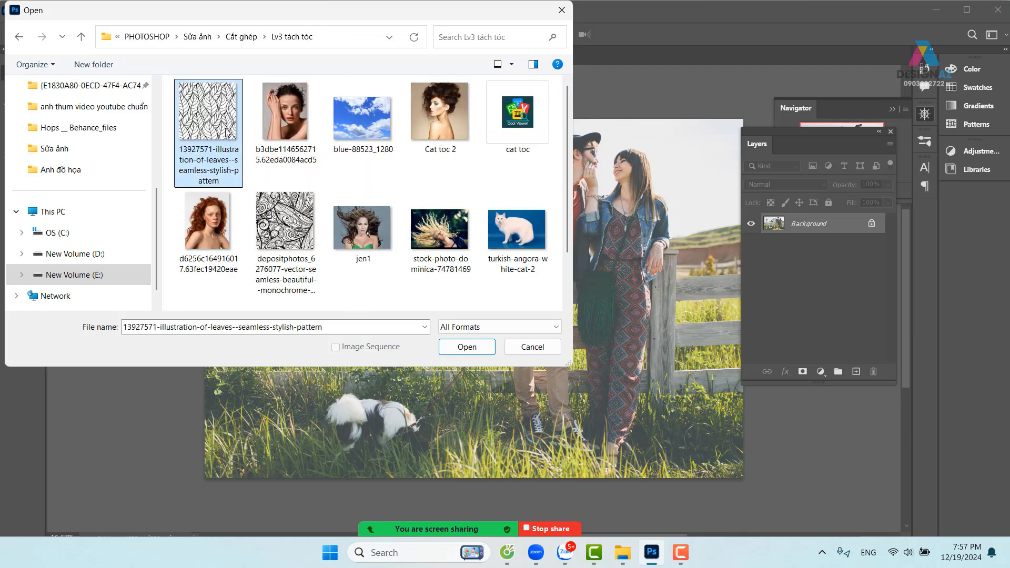
{"action": "left_click", "coordinate": [311, 247], "text": "ctrl"}
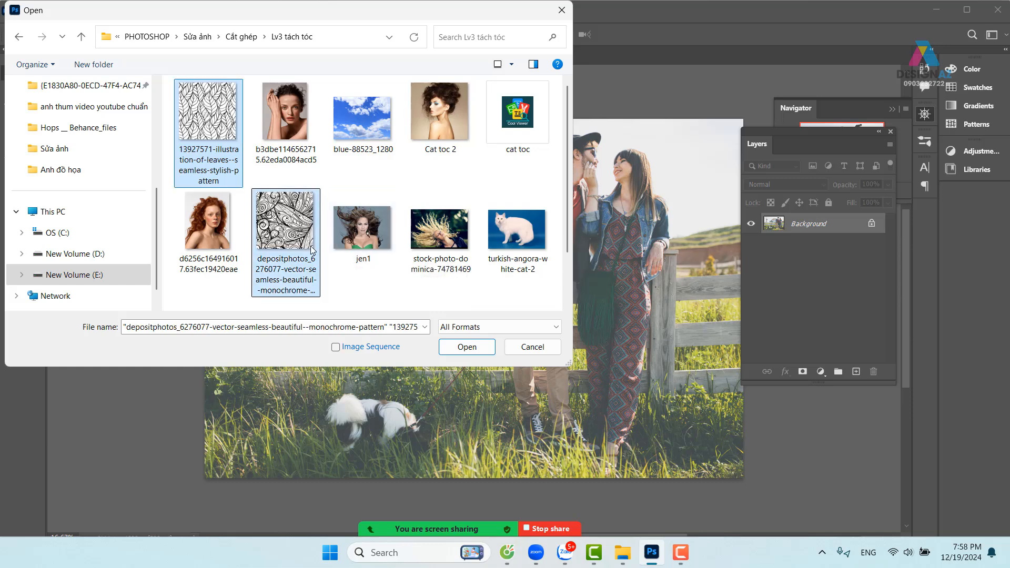
{"action": "left_click", "coordinate": [463, 349]}
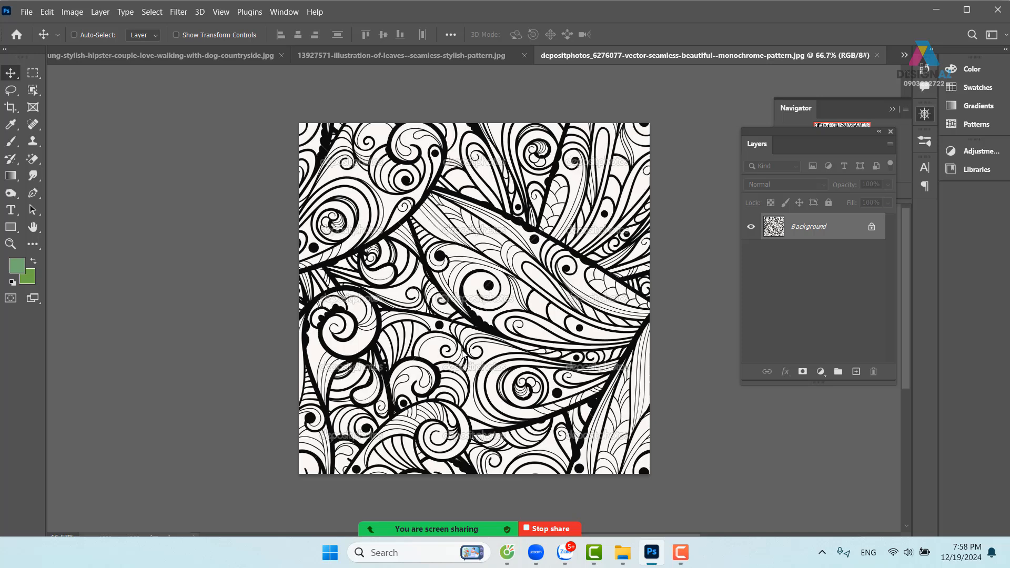
Step: Open the Levels adjustment for the seamless leaf pattern image, with the grey watermark in view
{"action": "left_click", "coordinate": [431, 53]}
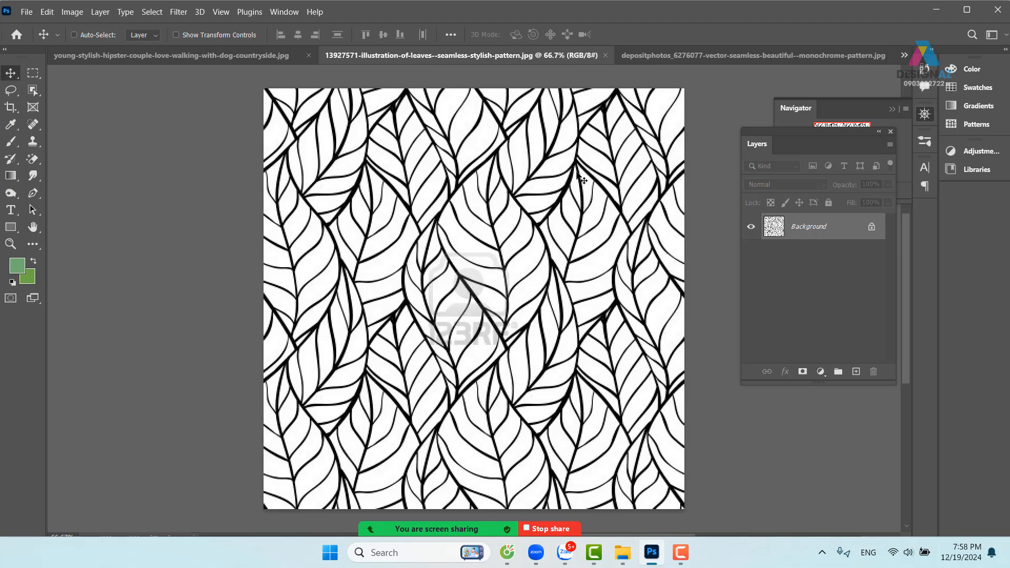
{"action": "key", "text": "ctrl+1"}
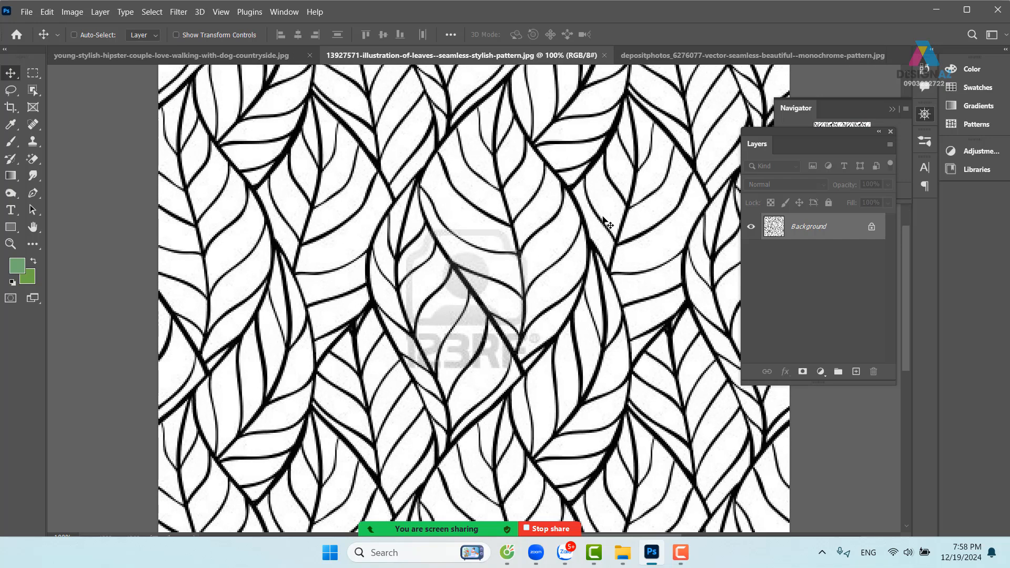
{"action": "left_click_drag", "start_coordinate": [481, 306], "coordinate": [469, 201]}
{"action": "key", "text": "ctrl+plus"}
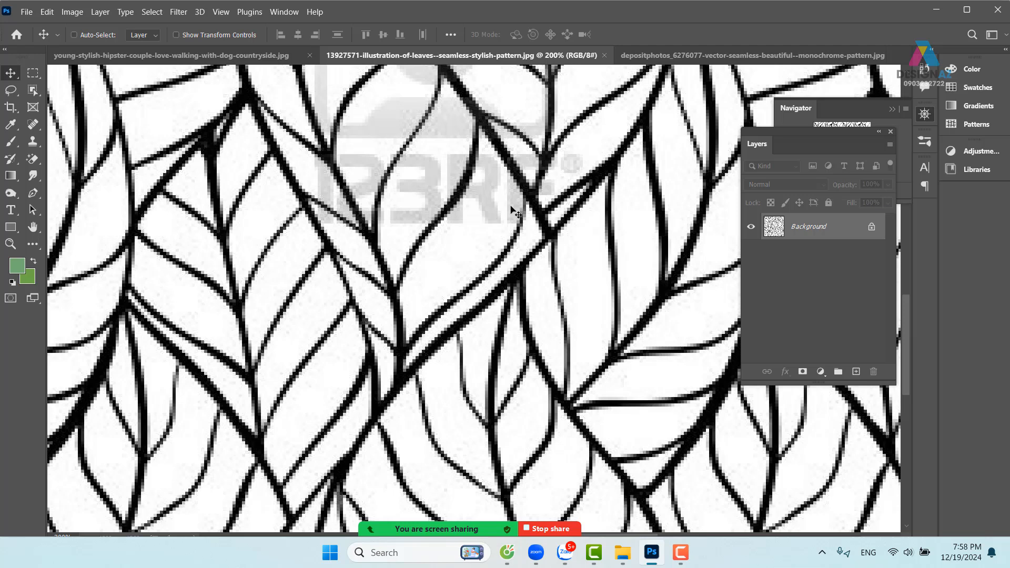
{"action": "left_click", "coordinate": [72, 12]}
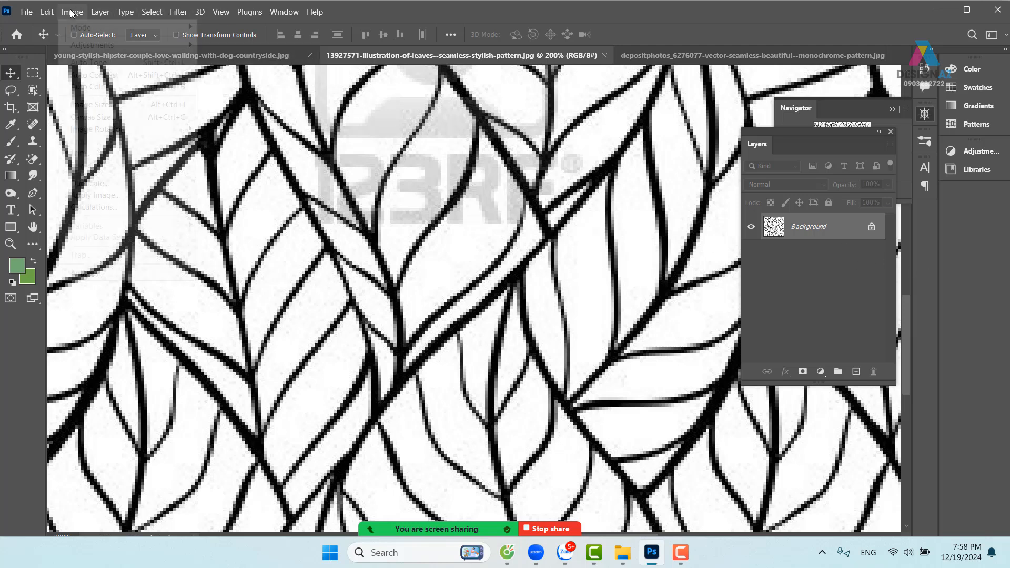
{"action": "mouse_move", "coordinate": [97, 50]}
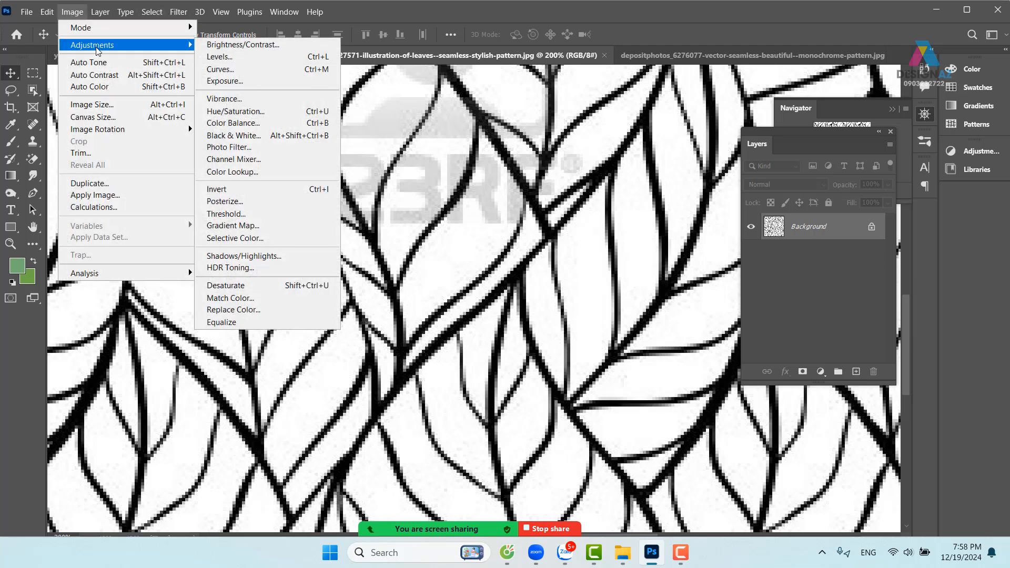
{"action": "left_click", "coordinate": [260, 55]}
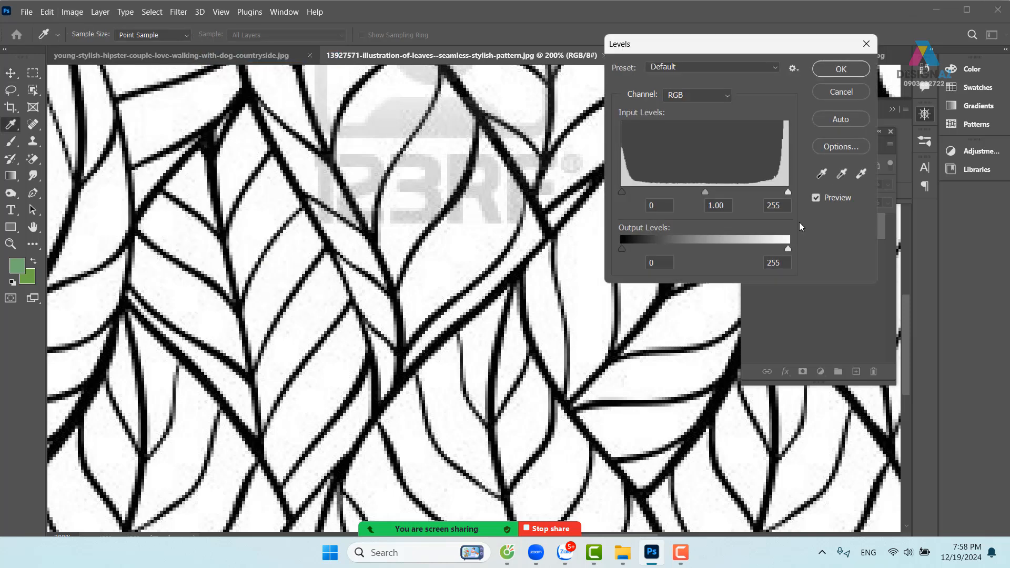
{"action": "left_click_drag", "start_coordinate": [731, 45], "coordinate": [762, 49]}
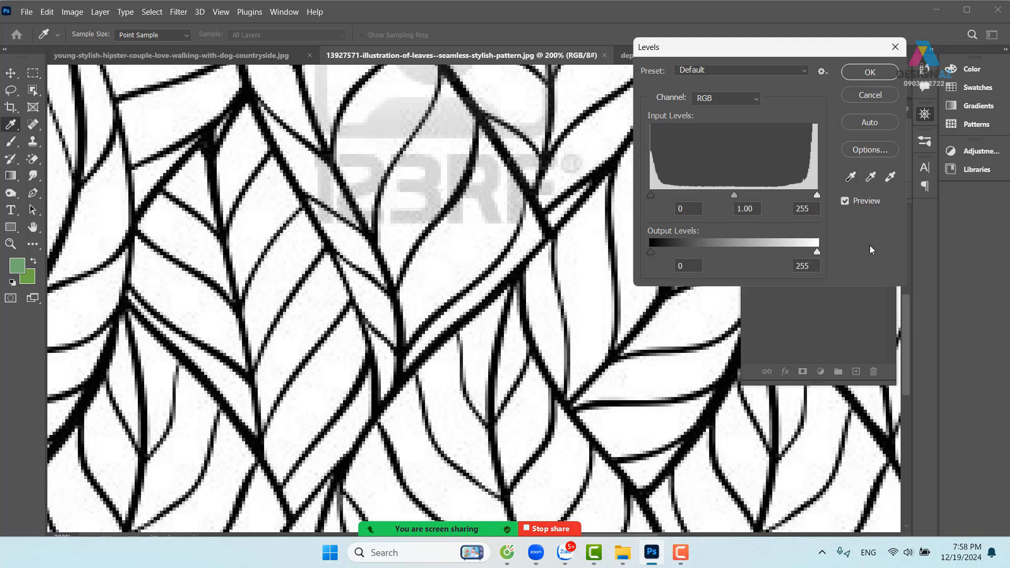
Step: Remove the grey watermark by sampling it and its faint remnants as the Levels white point, and apply the adjustment
{"action": "left_click", "coordinate": [892, 179]}
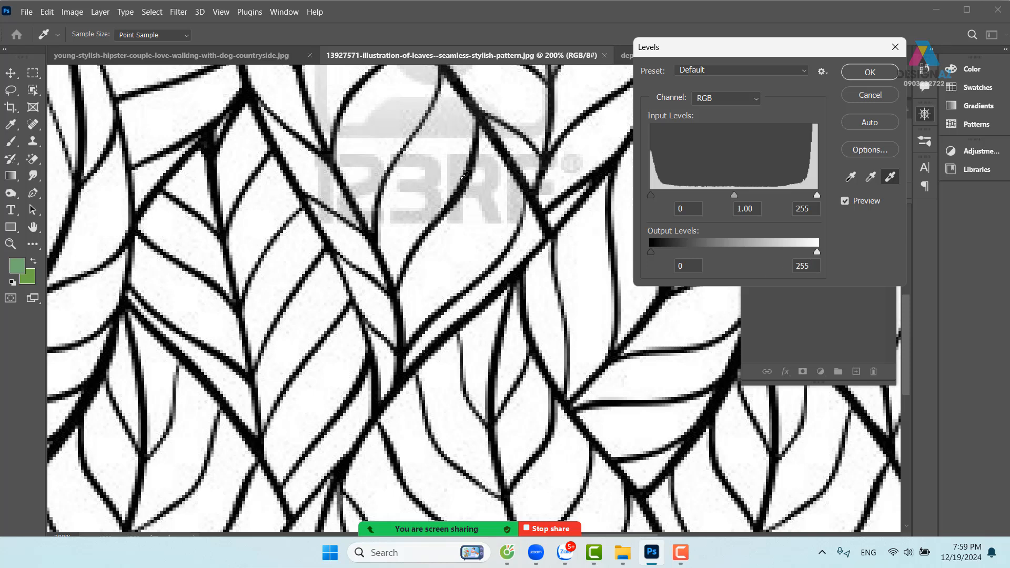
{"action": "left_click", "coordinate": [434, 182]}
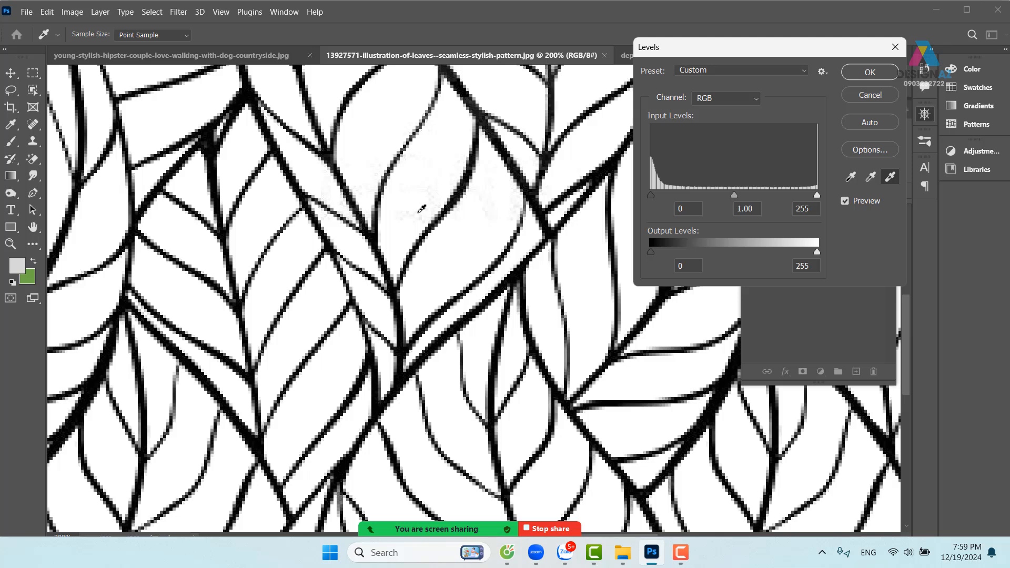
{"action": "left_click", "coordinate": [421, 209]}
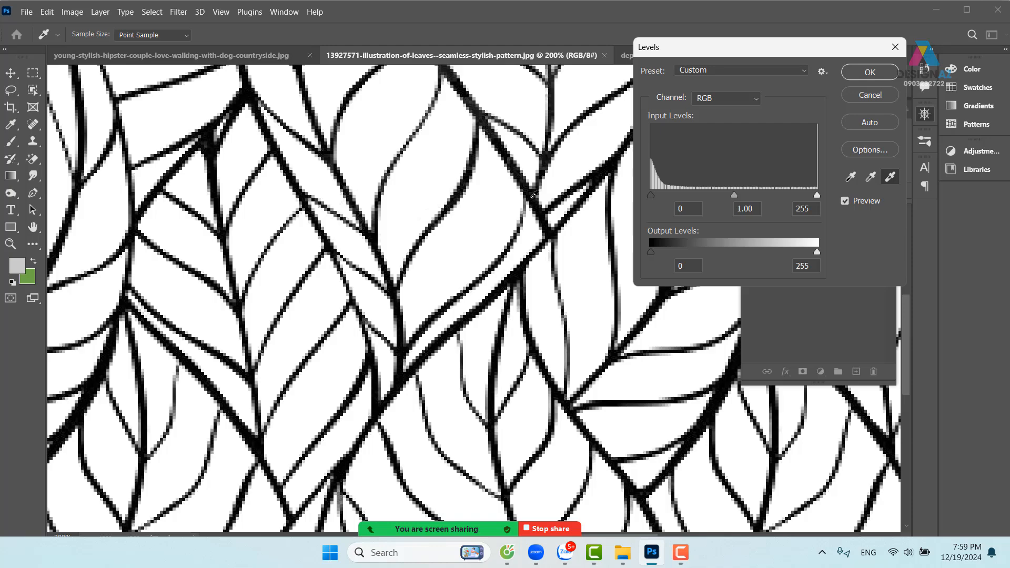
{"action": "key", "text": "ctrl+minus"}
{"action": "key", "text": "ctrl+minus"}
{"action": "key", "text": "ctrl+minus"}
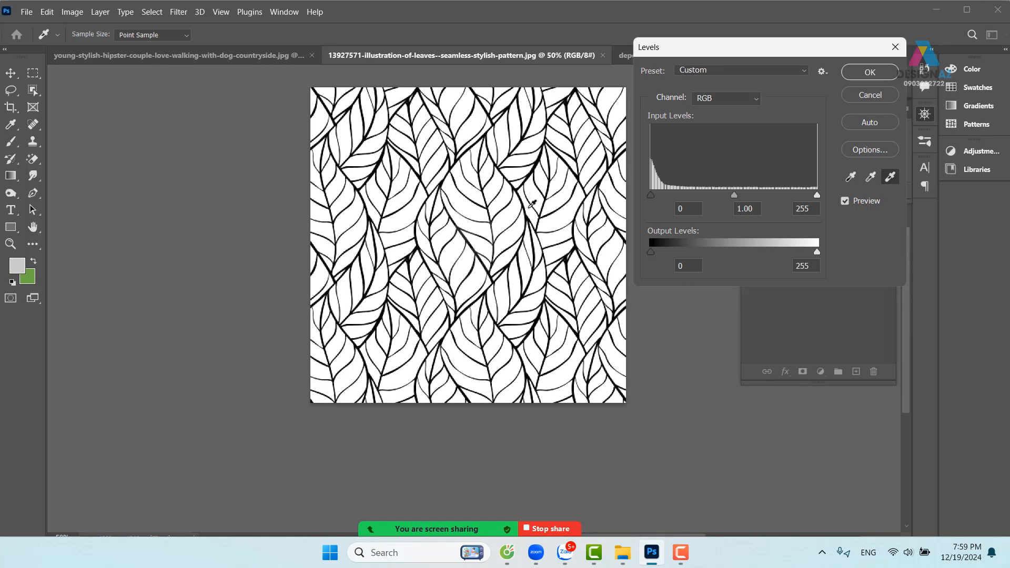
{"action": "left_click", "coordinate": [871, 73]}
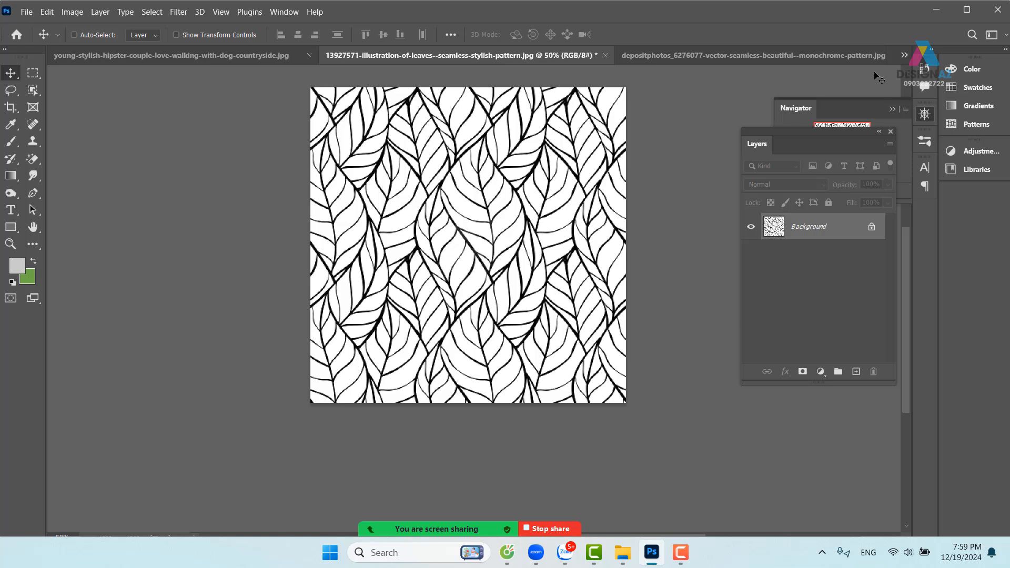
Step: Select the whole leaf image and define it as a pattern, keeping the suggested name
{"action": "key", "text": "ctrl+a"}
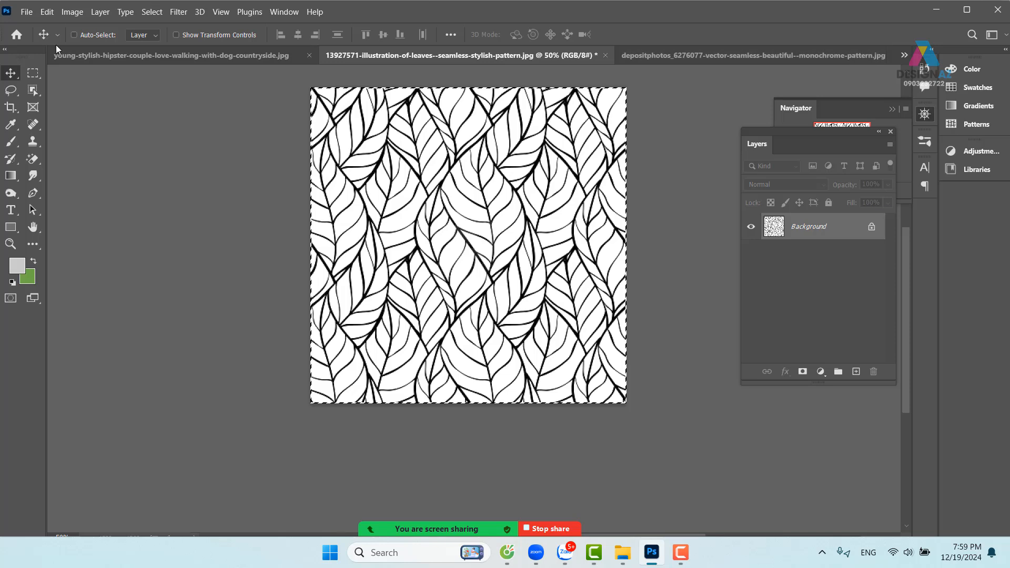
{"action": "left_click", "coordinate": [47, 12]}
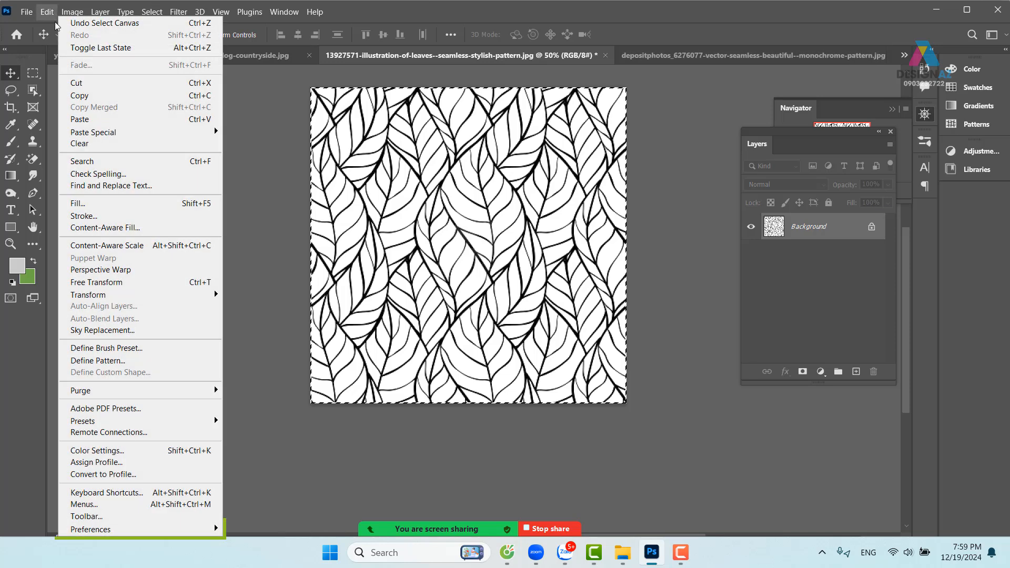
{"action": "left_click", "coordinate": [134, 361]}
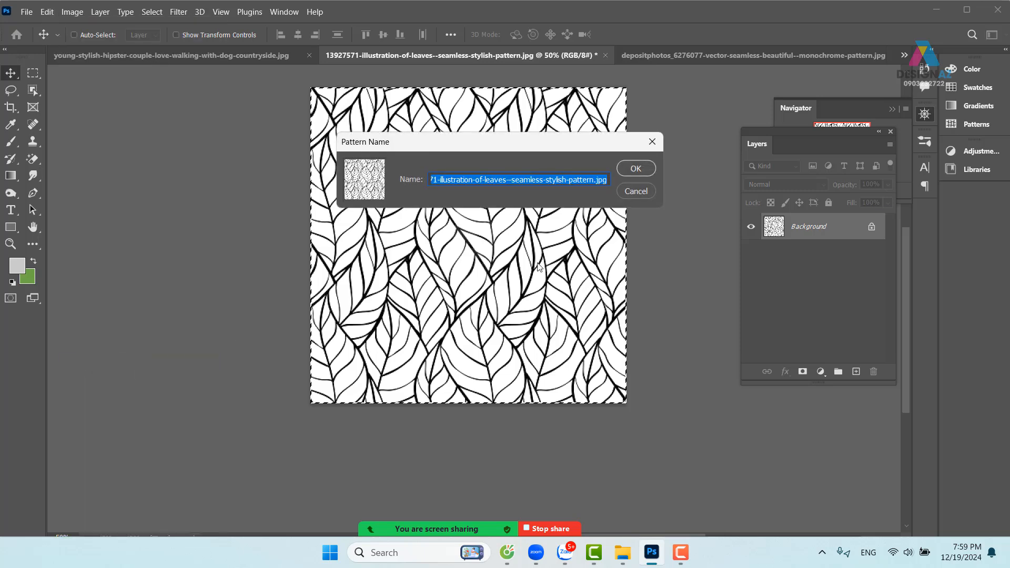
{"action": "left_click", "coordinate": [639, 171]}
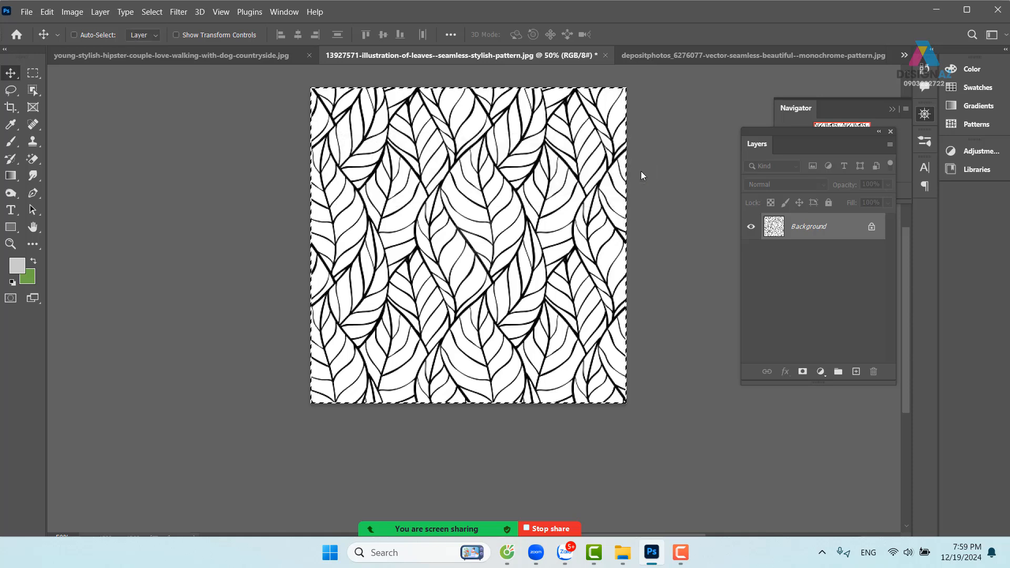
Step: Add a Pattern fill layer to the couple photo using the newly defined black-and-white leaf pattern
{"action": "left_click", "coordinate": [238, 54]}
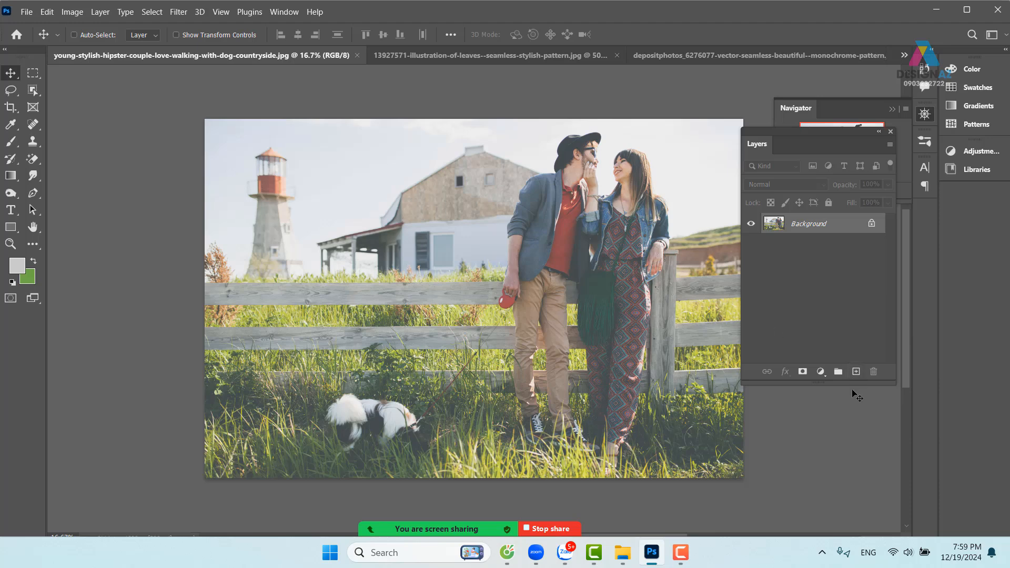
{"action": "left_click", "coordinate": [824, 376]}
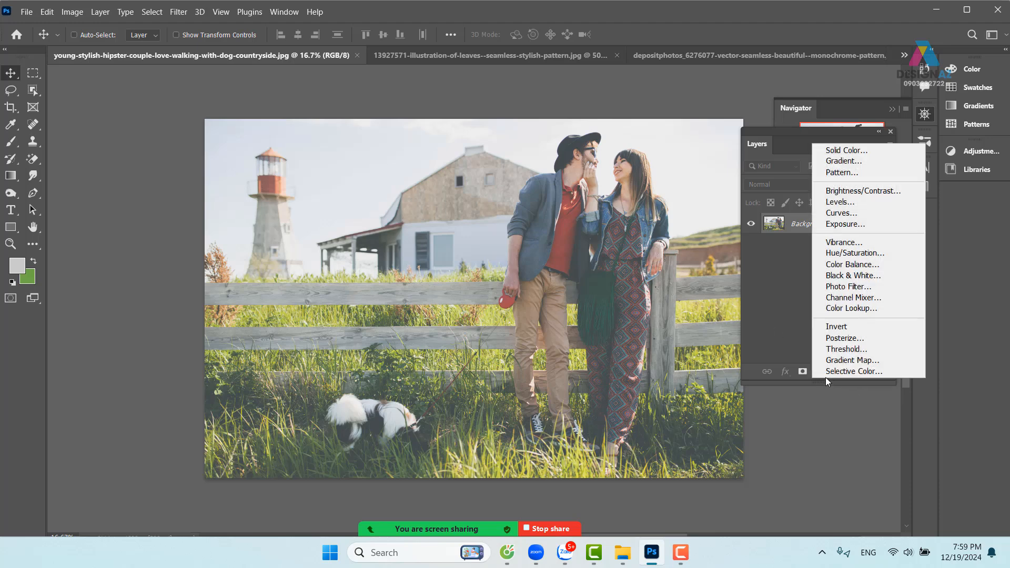
{"action": "left_click", "coordinate": [860, 174]}
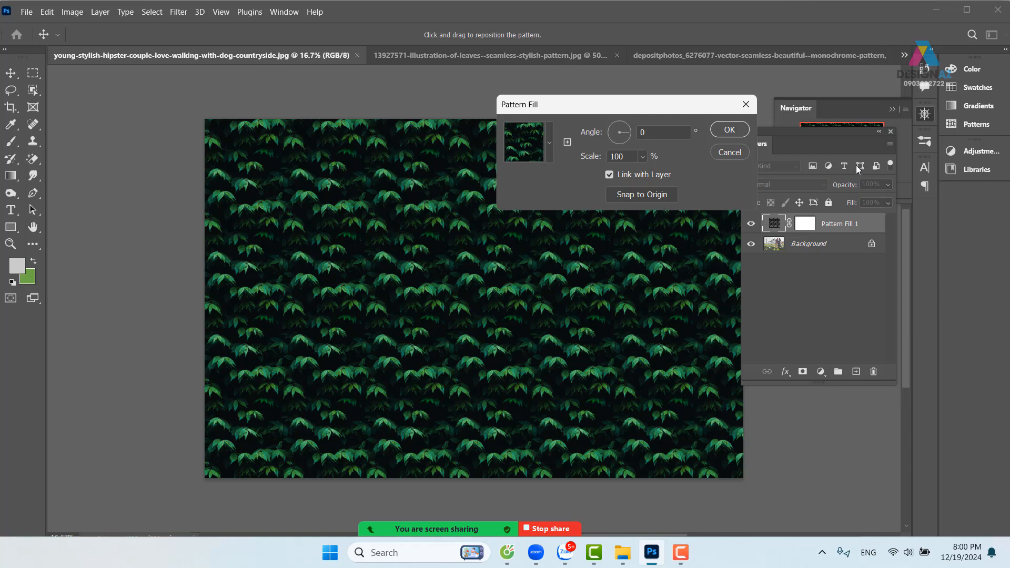
{"action": "left_click", "coordinate": [550, 143]}
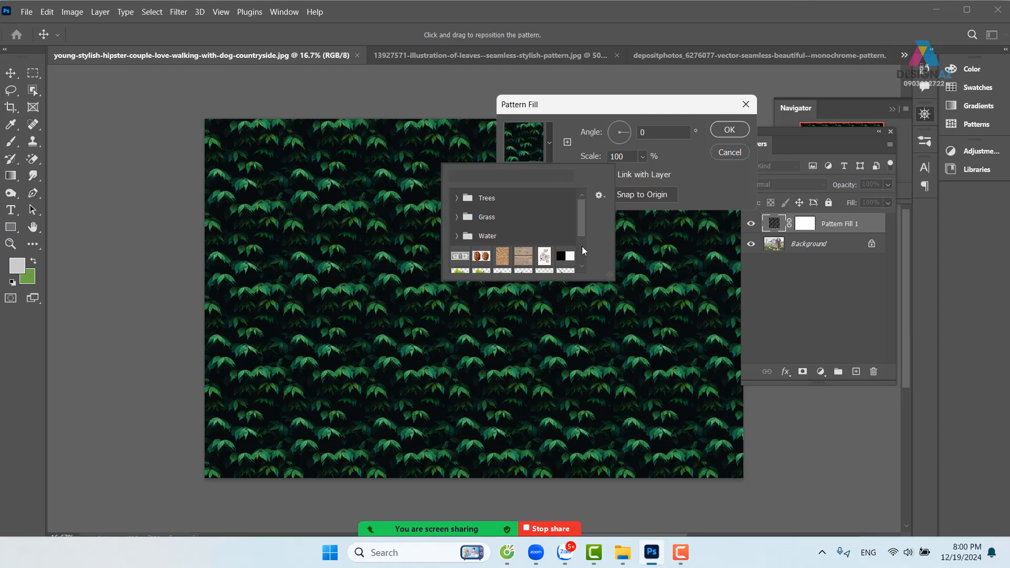
{"action": "left_click_drag", "start_coordinate": [581, 220], "coordinate": [595, 275]}
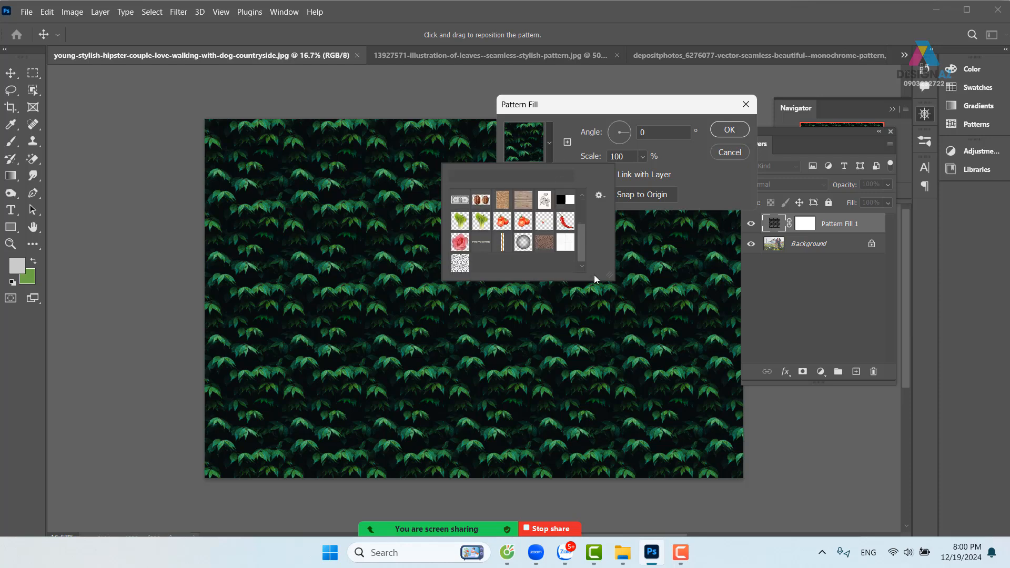
{"action": "left_click", "coordinate": [460, 268]}
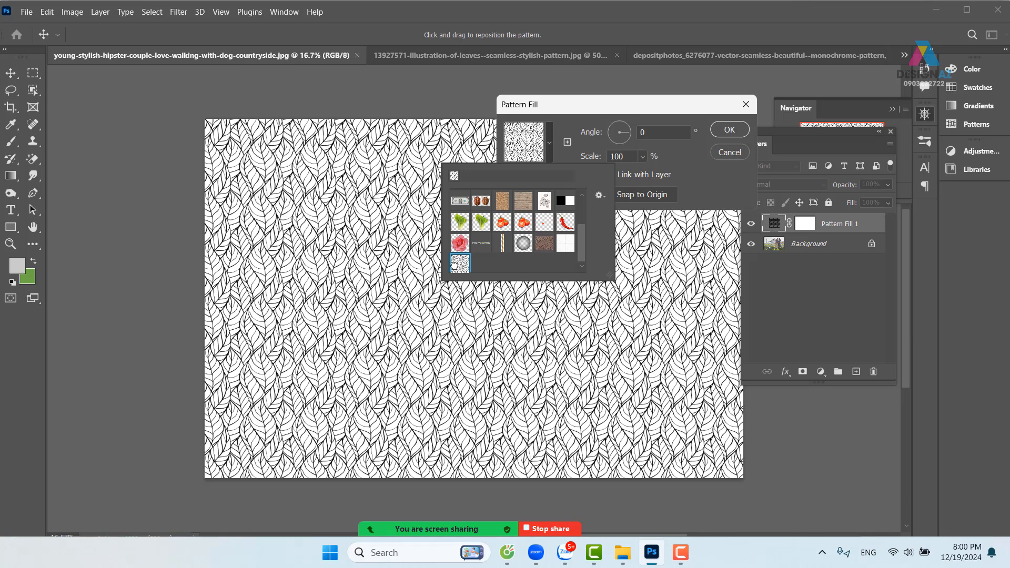
{"action": "left_click", "coordinate": [716, 184]}
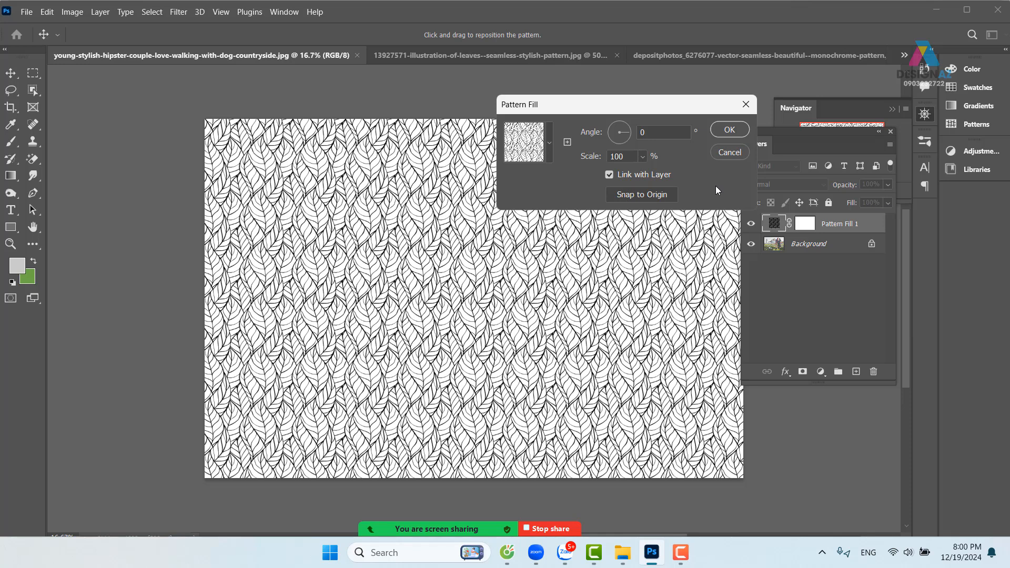
Step: Scale the leaf pattern fill to 155%, try a rotation, set the angle back to 0° and apply the fill
{"action": "left_click", "coordinate": [642, 157]}
{"action": "left_click_drag", "start_coordinate": [646, 173], "coordinate": [648, 172]}
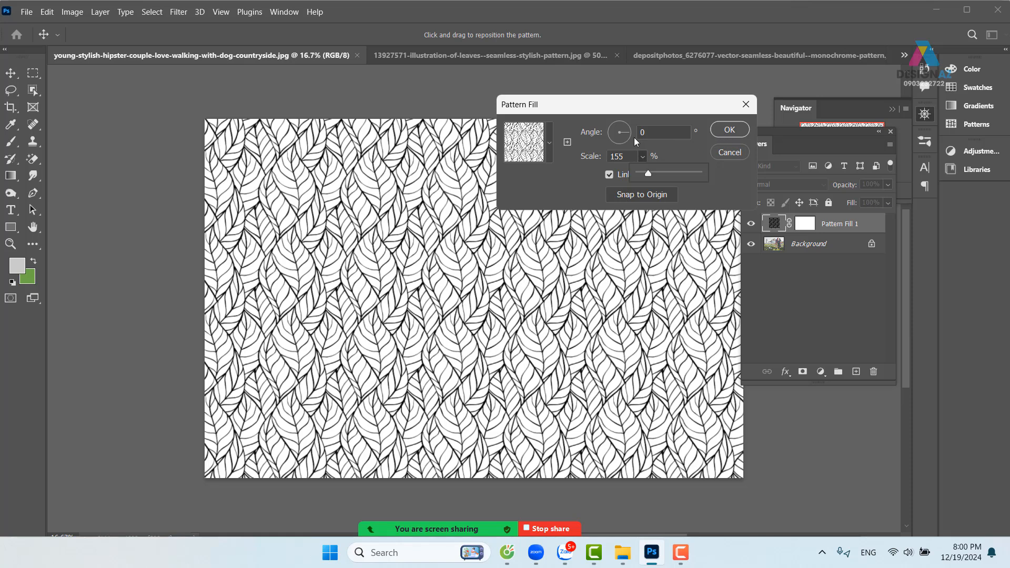
{"action": "left_click_drag", "start_coordinate": [631, 134], "coordinate": [630, 140]}
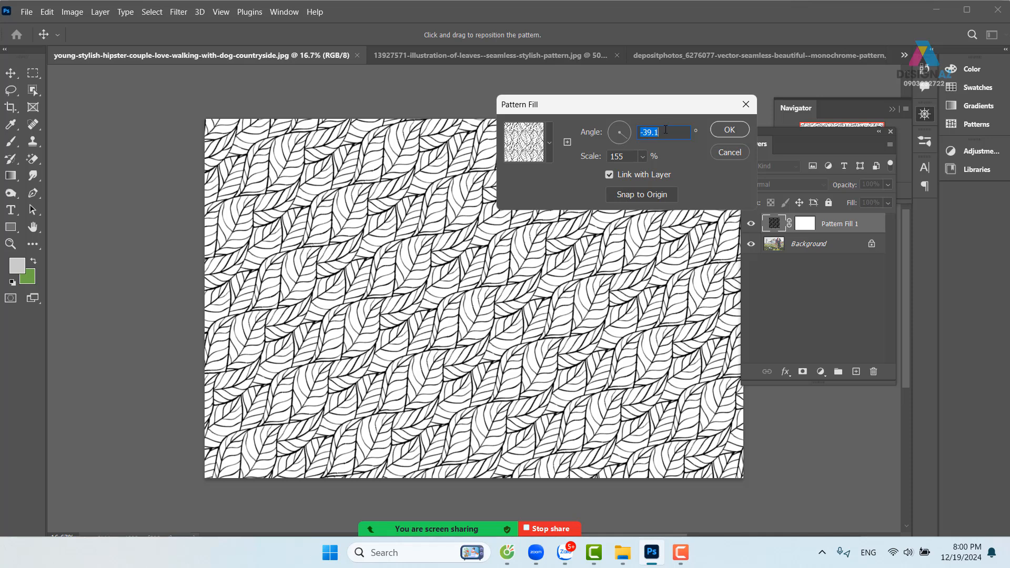
{"action": "type", "text": "0"}
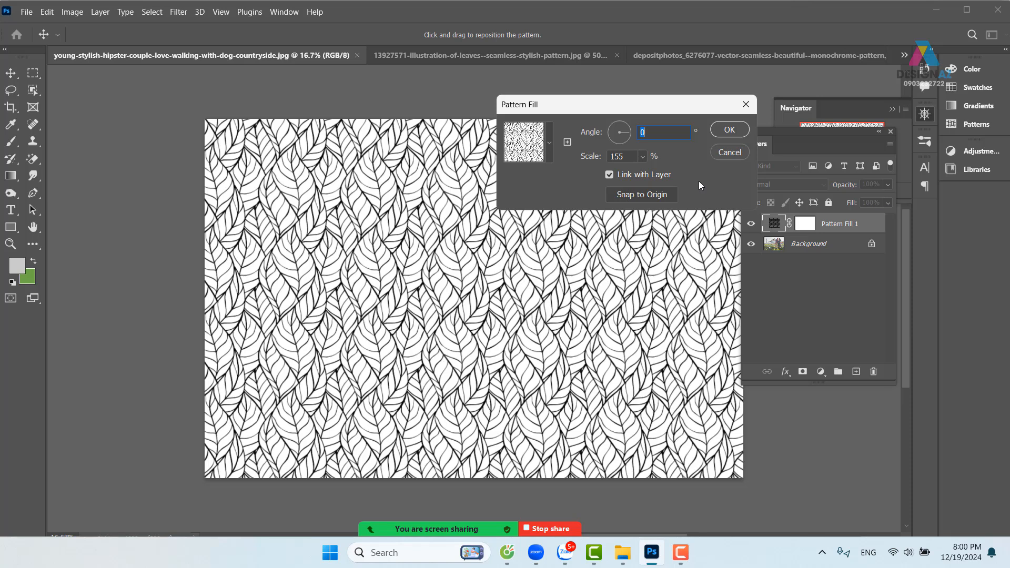
{"action": "left_click", "coordinate": [730, 131]}
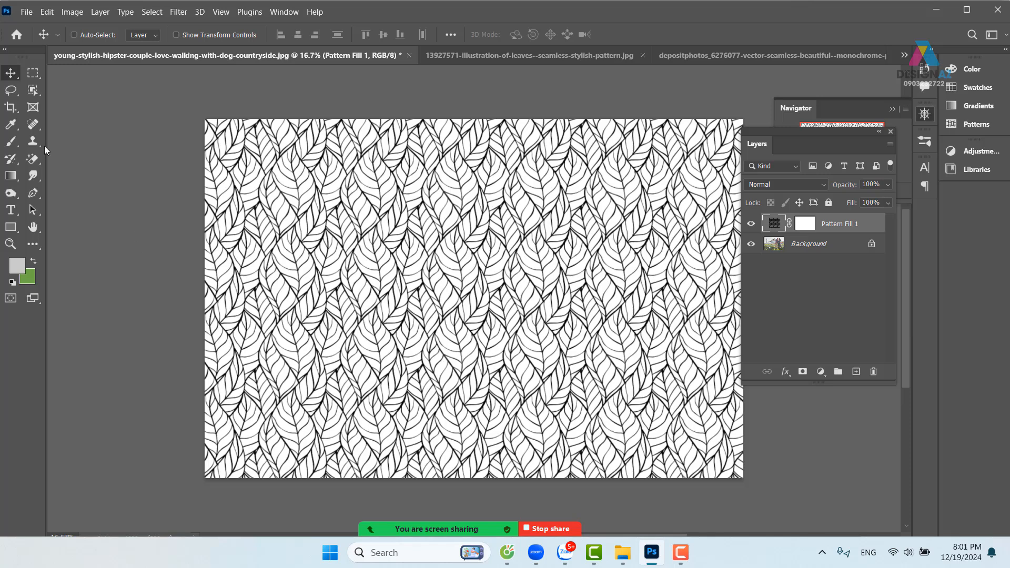
Step: Add the text "Cay xanh" over the leaf pattern and enlarge it to about 150 pt
{"action": "left_click", "coordinate": [10, 210]}
{"action": "left_click", "coordinate": [371, 226]}
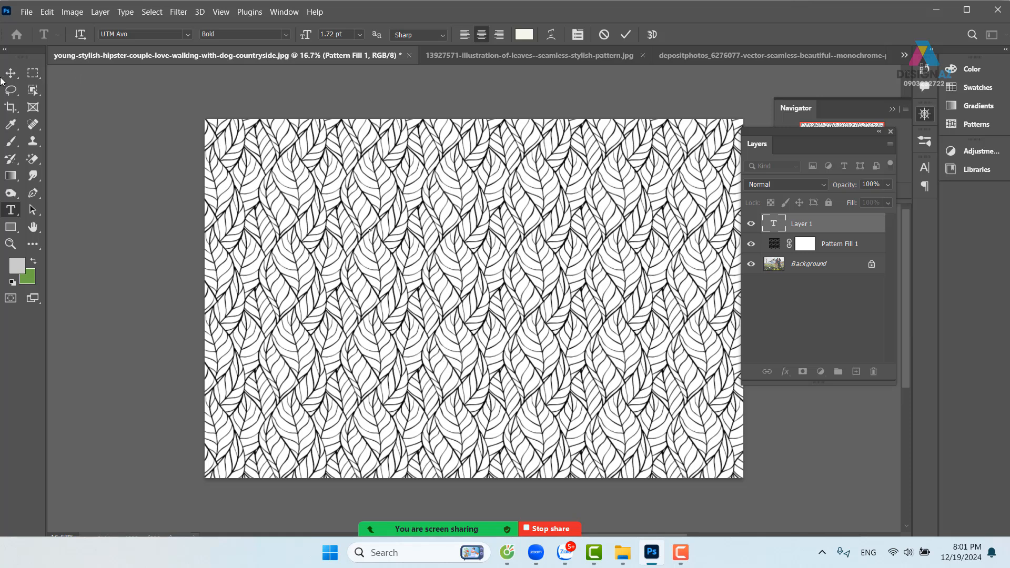
{"action": "left_click", "coordinate": [11, 73]}
{"action": "key", "text": "ctrl+t"}
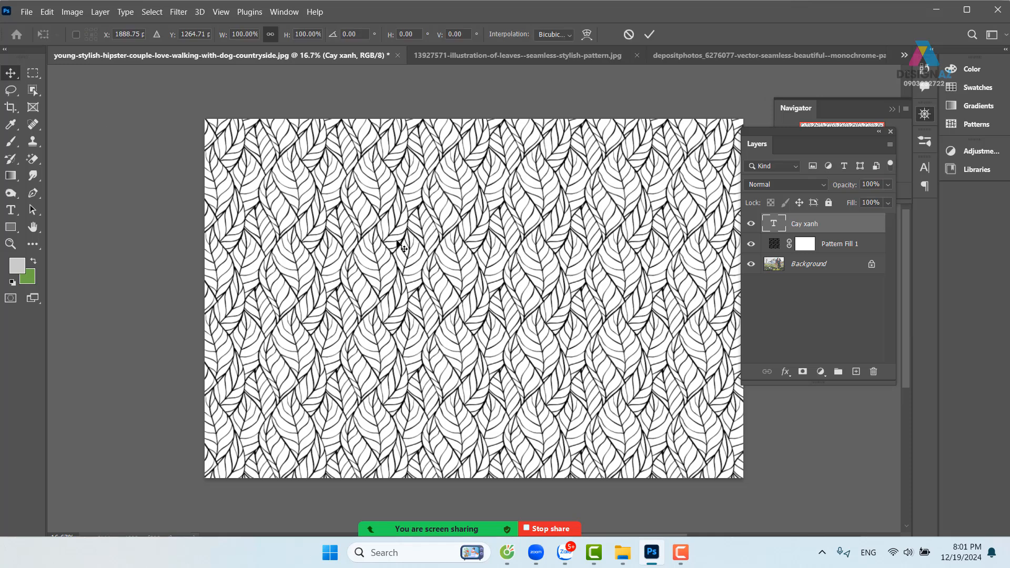
{"action": "left_click_drag", "start_coordinate": [371, 230], "coordinate": [667, 354]}
{"action": "key", "text": "Return"}
Step: Change the colour of the "Cay xanh" text to bright green 25c700
{"action": "key", "text": "t"}
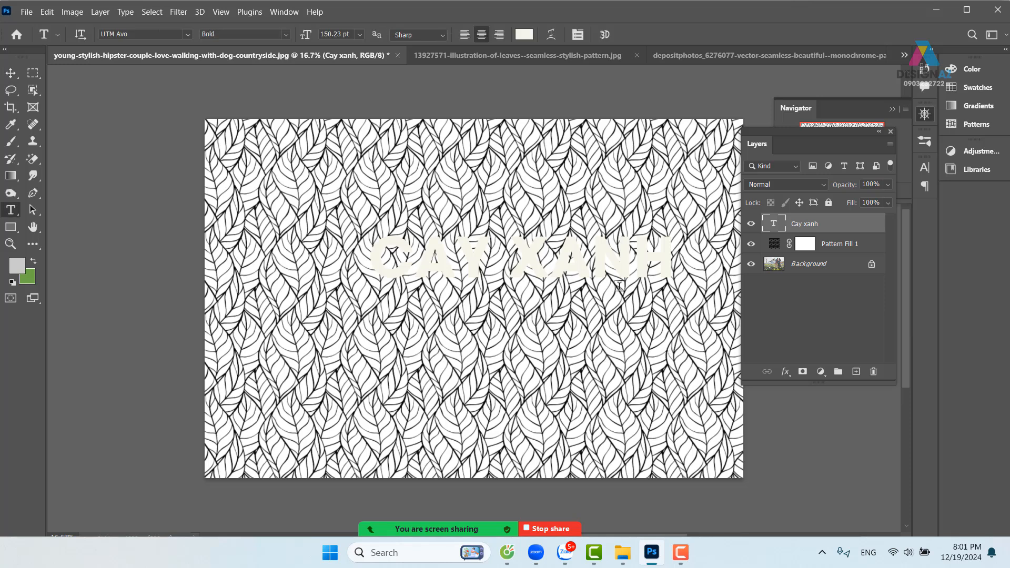
{"action": "left_click", "coordinate": [524, 34]}
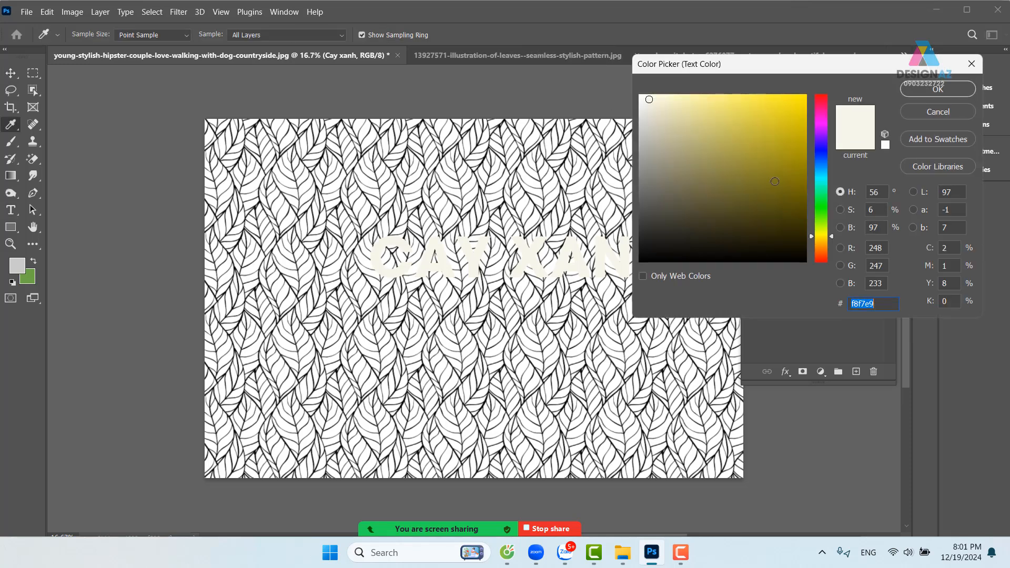
{"action": "left_click", "coordinate": [824, 210]}
{"action": "left_click", "coordinate": [804, 201]}
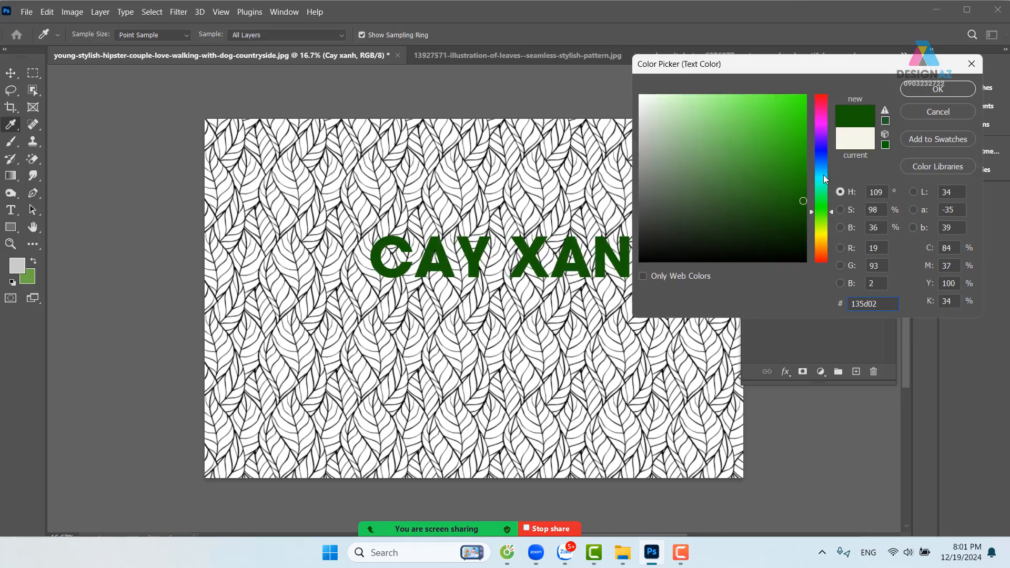
{"action": "left_click_drag", "start_coordinate": [796, 168], "coordinate": [808, 131]}
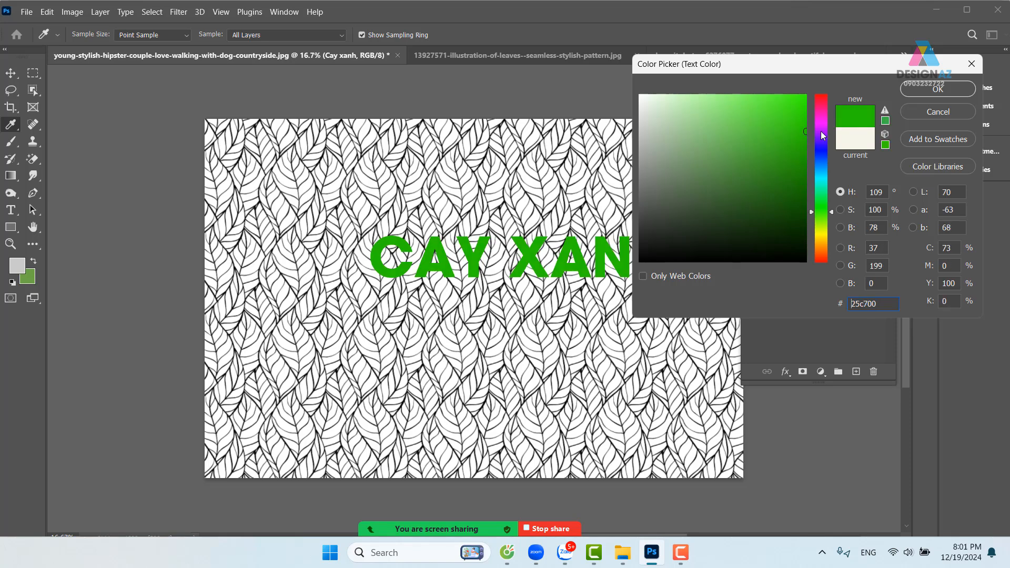
{"action": "left_click", "coordinate": [915, 95]}
Step: Centre the "Cay xanh" text on the leaf pattern and scale it proportionally to 127.87%
{"action": "left_click", "coordinate": [10, 73]}
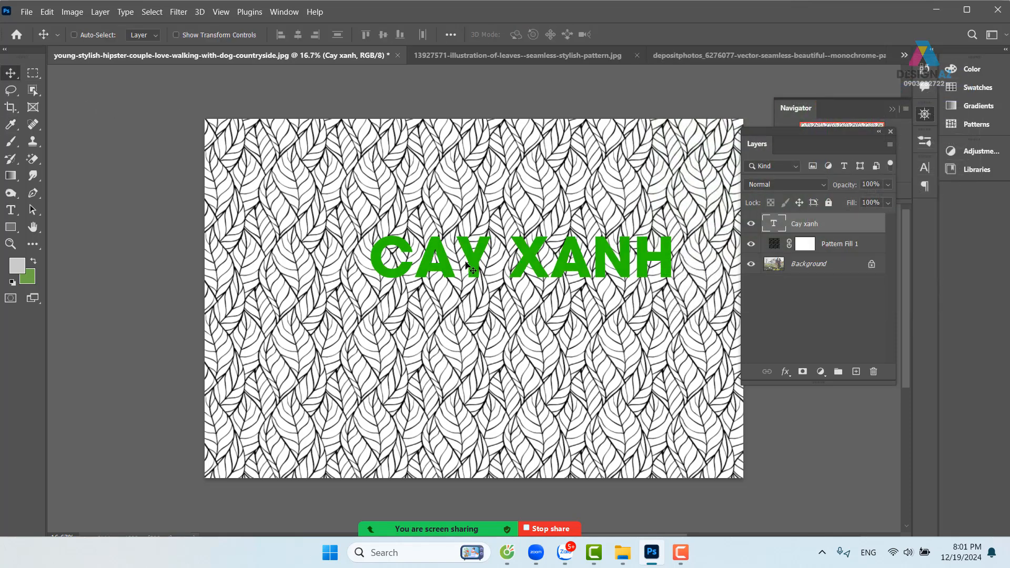
{"action": "left_click_drag", "start_coordinate": [466, 261], "coordinate": [418, 292]}
{"action": "key", "text": "ctrl+t"}
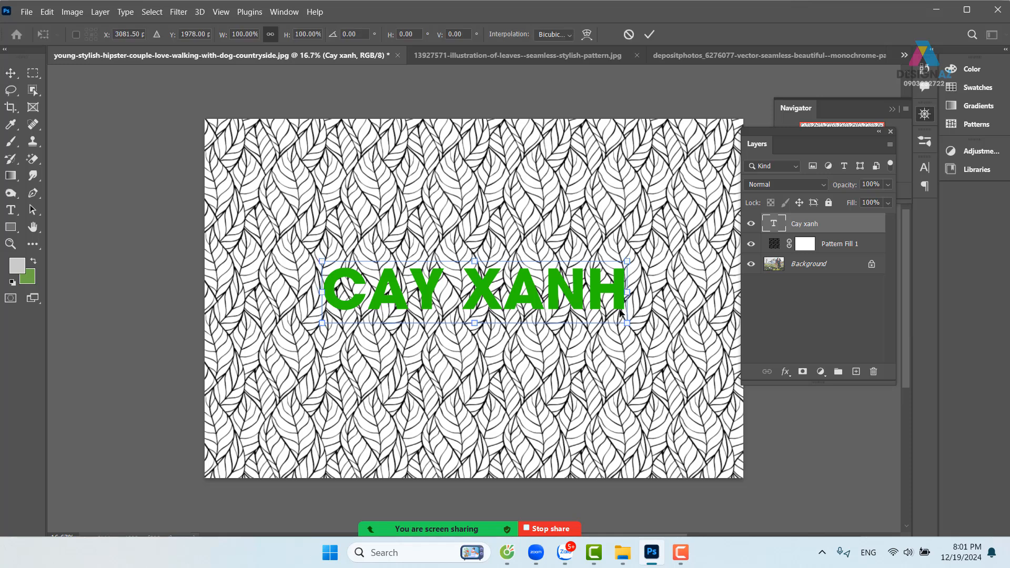
{"action": "left_click_drag", "start_coordinate": [626, 260], "coordinate": [716, 243]}
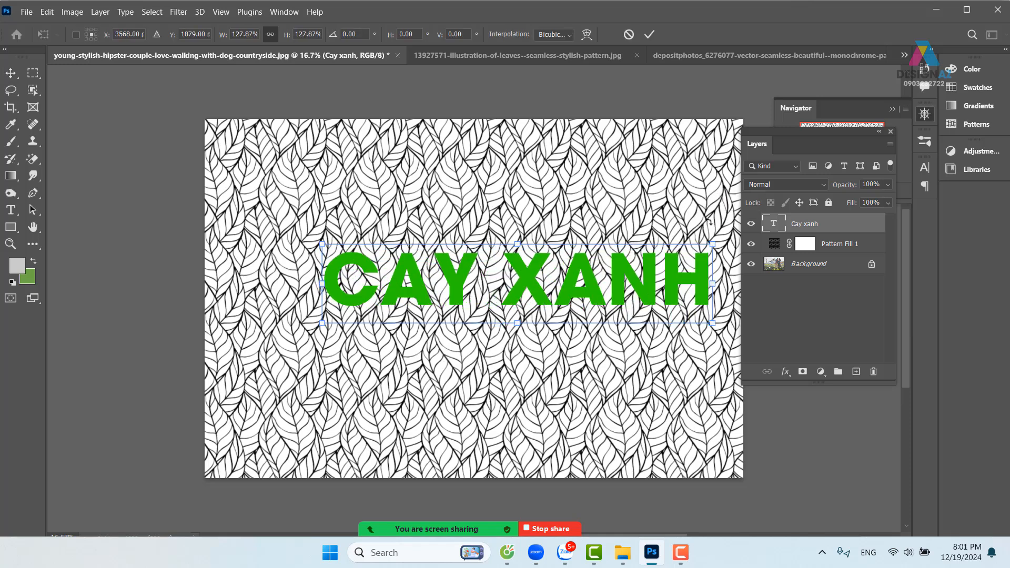
{"action": "left_click_drag", "start_coordinate": [626, 287], "coordinate": [593, 298]}
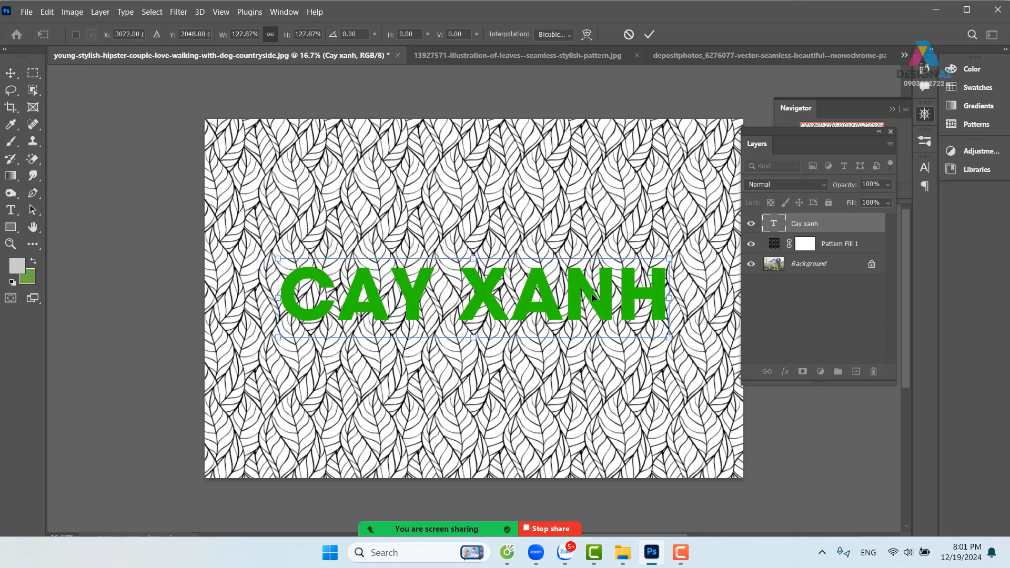
{"action": "key", "text": "Return"}
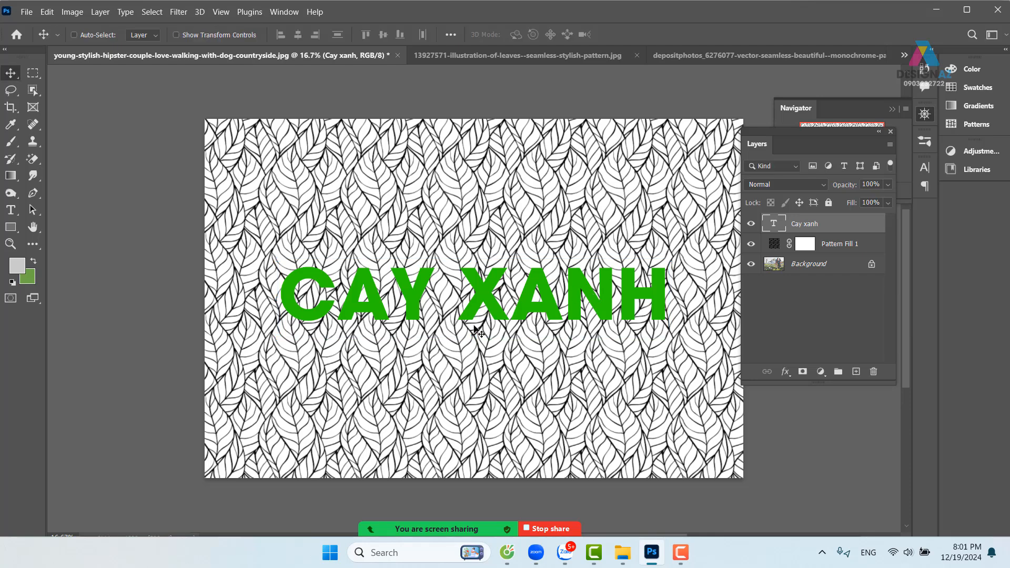
Step: Add a Pattern Overlay to the "Cay xanh" text layer using the black-and-white leaf pattern at 39% scale
{"action": "key", "text": "ctrl+plus"}
{"action": "left_click_drag", "start_coordinate": [476, 328], "coordinate": [494, 292]}
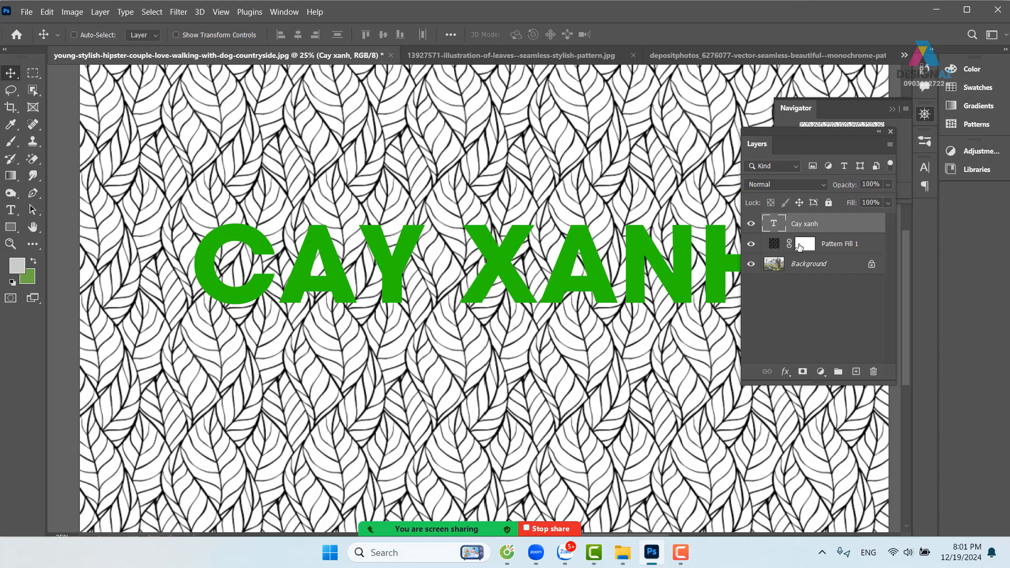
{"action": "right_click", "coordinate": [825, 218]}
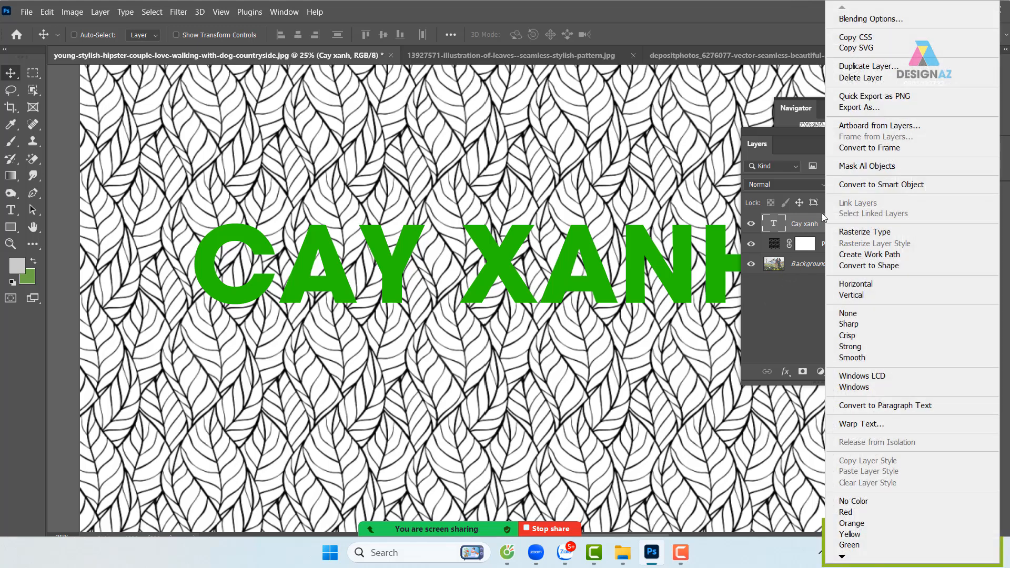
{"action": "left_click", "coordinate": [875, 20]}
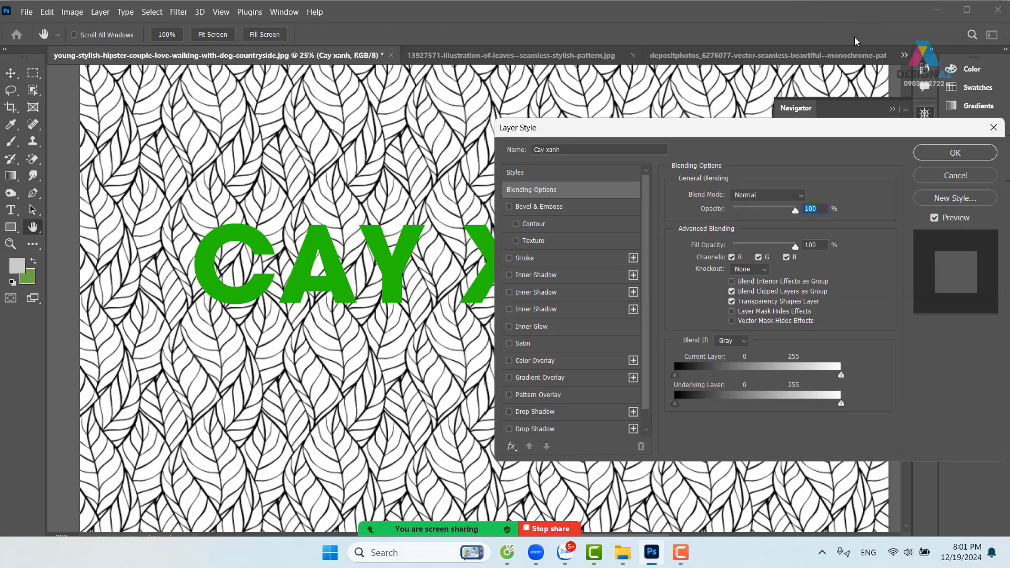
{"action": "left_click_drag", "start_coordinate": [633, 128], "coordinate": [724, 53]}
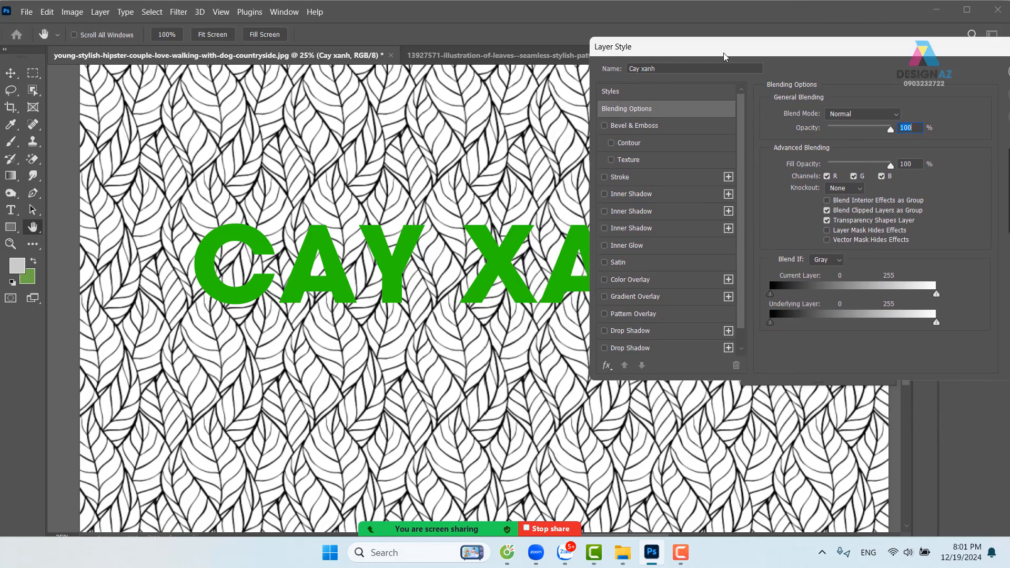
{"action": "left_click", "coordinate": [674, 314]}
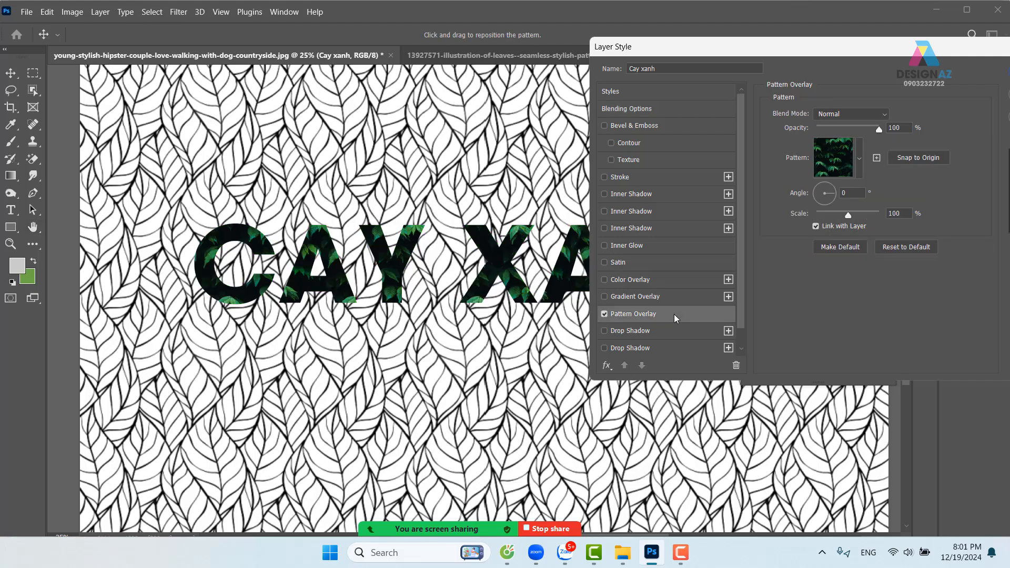
{"action": "left_click", "coordinate": [860, 159]}
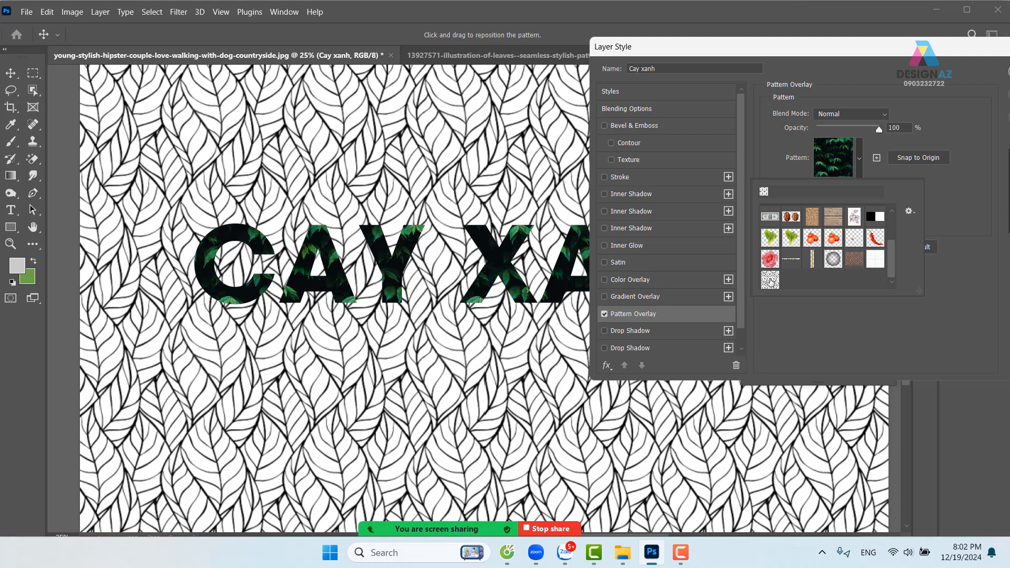
{"action": "left_click", "coordinate": [770, 281]}
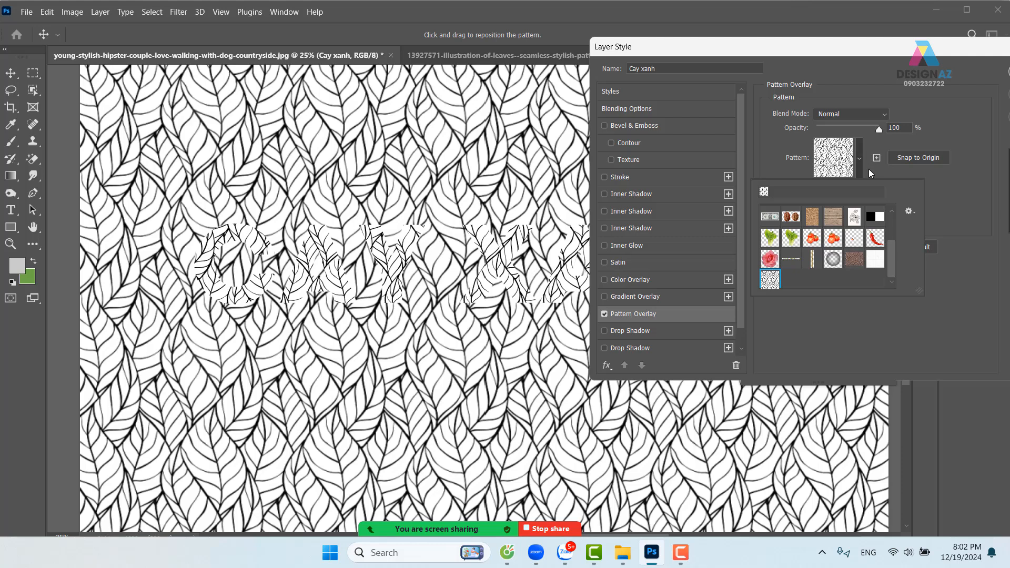
{"action": "left_click", "coordinate": [969, 196]}
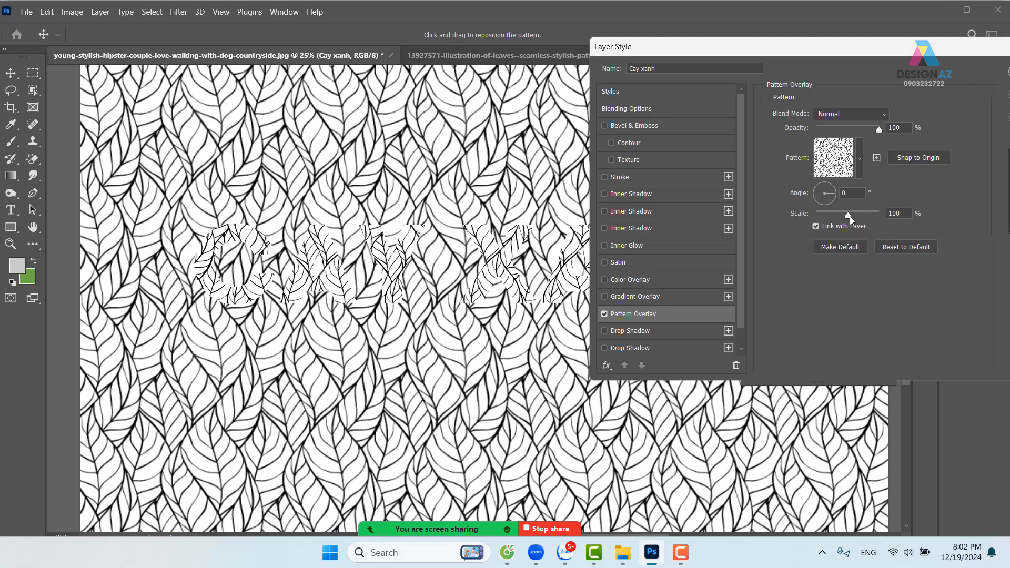
{"action": "left_click_drag", "start_coordinate": [848, 216], "coordinate": [830, 220]}
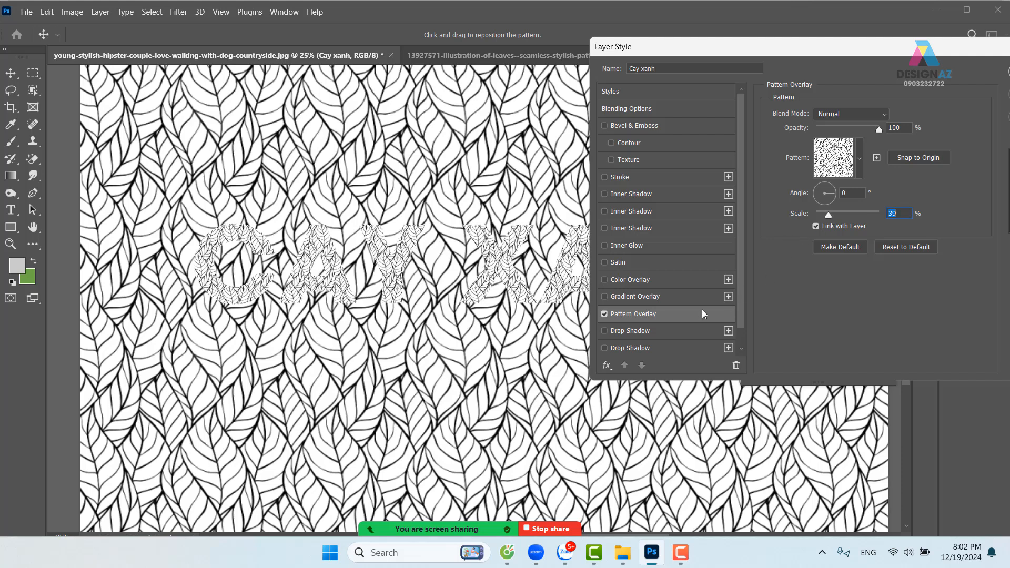
Step: Try a Satin effect in dark green 038400 on the "Cay xanh" text and turn the effect off again
{"action": "left_click", "coordinate": [663, 266]}
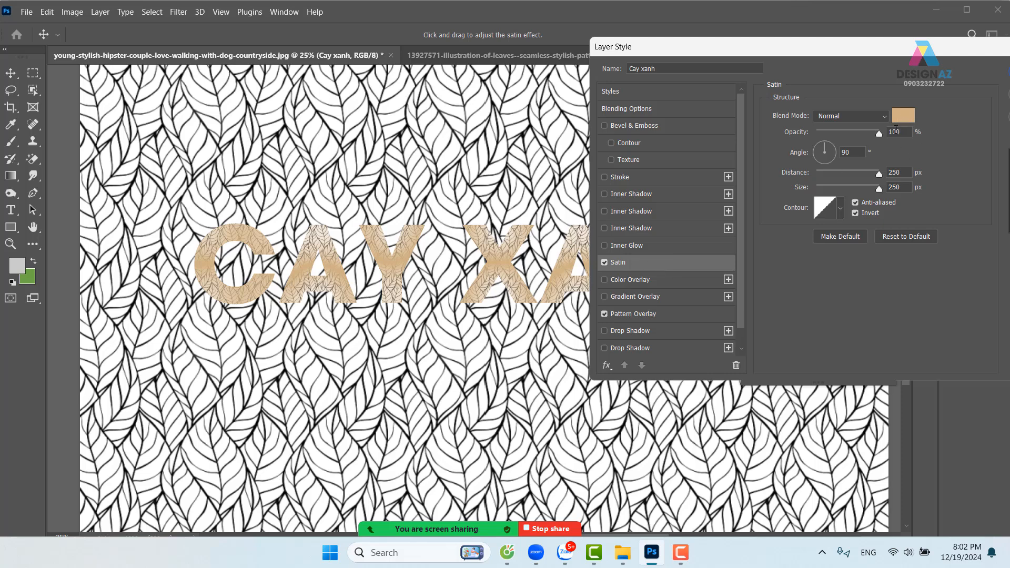
{"action": "left_click", "coordinate": [903, 115]}
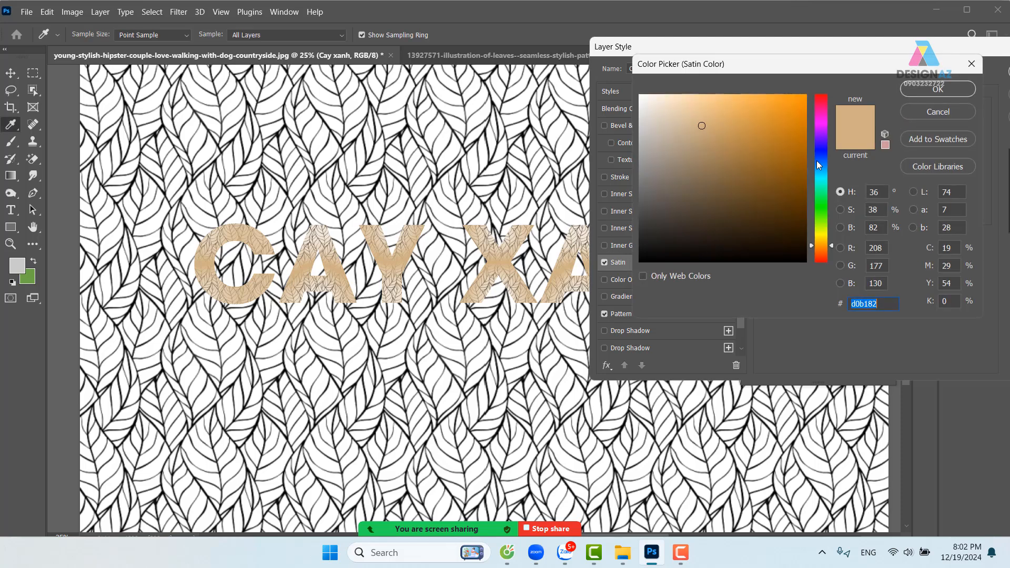
{"action": "left_click", "coordinate": [824, 209]}
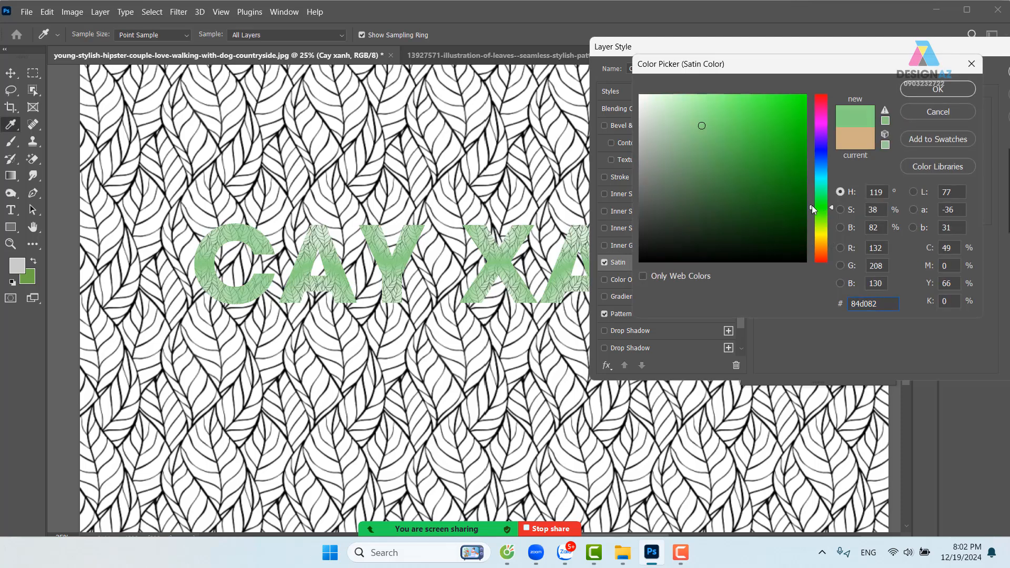
{"action": "left_click", "coordinate": [806, 176]}
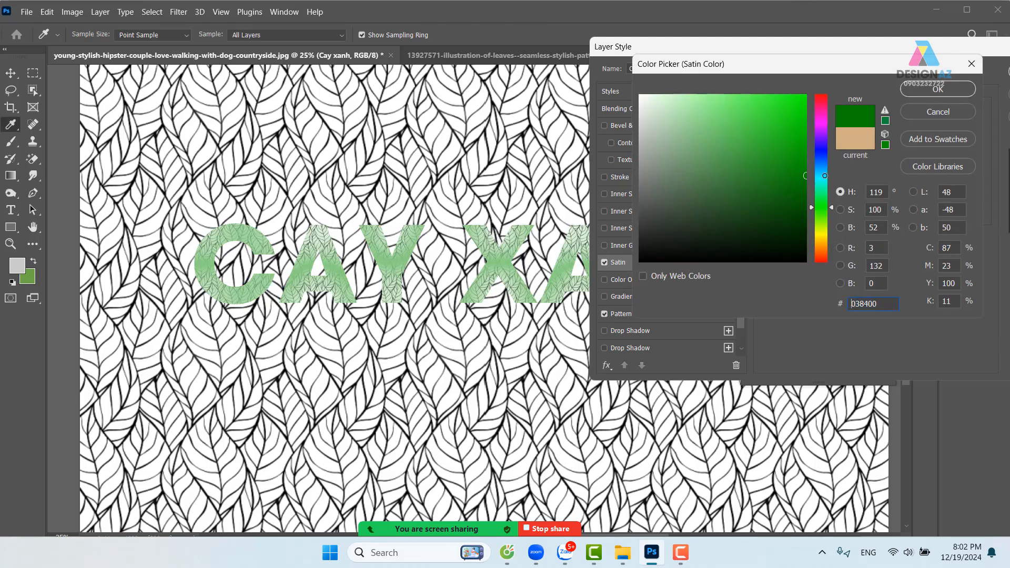
{"action": "left_click", "coordinate": [949, 90]}
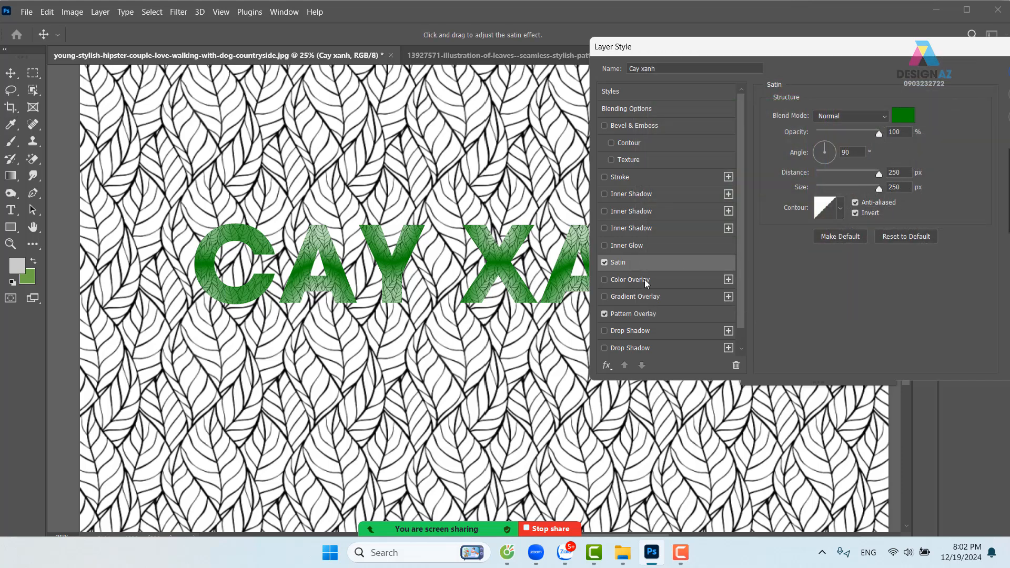
{"action": "left_click", "coordinate": [605, 263]}
Step: Add a Color Overlay in dark green to the "Cay xanh" text
{"action": "left_click", "coordinate": [664, 282]}
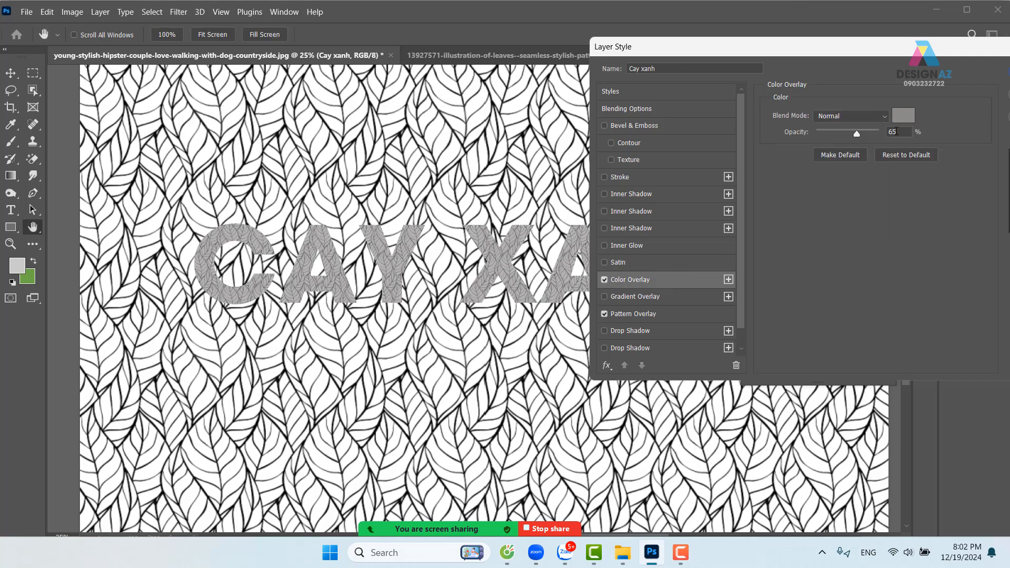
{"action": "left_click", "coordinate": [903, 116]}
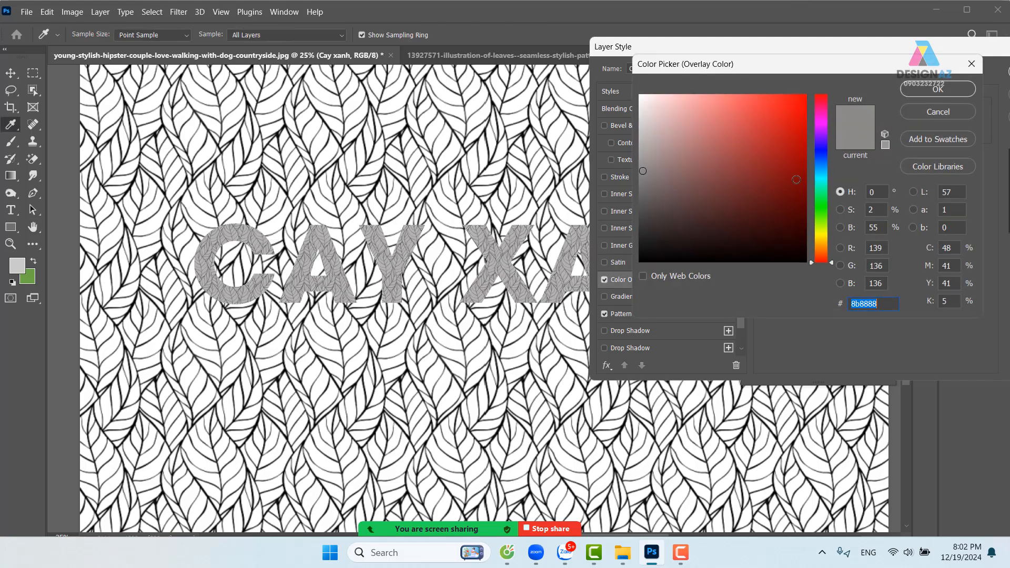
{"action": "left_click", "coordinate": [824, 207]}
{"action": "left_click", "coordinate": [805, 182]}
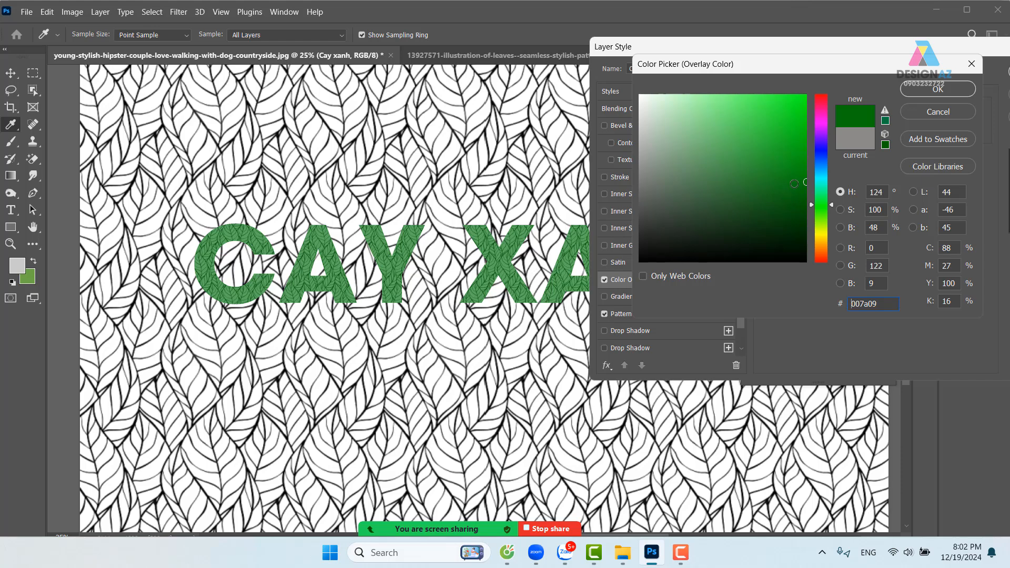
{"action": "left_click", "coordinate": [806, 180]}
{"action": "left_click", "coordinate": [946, 88]}
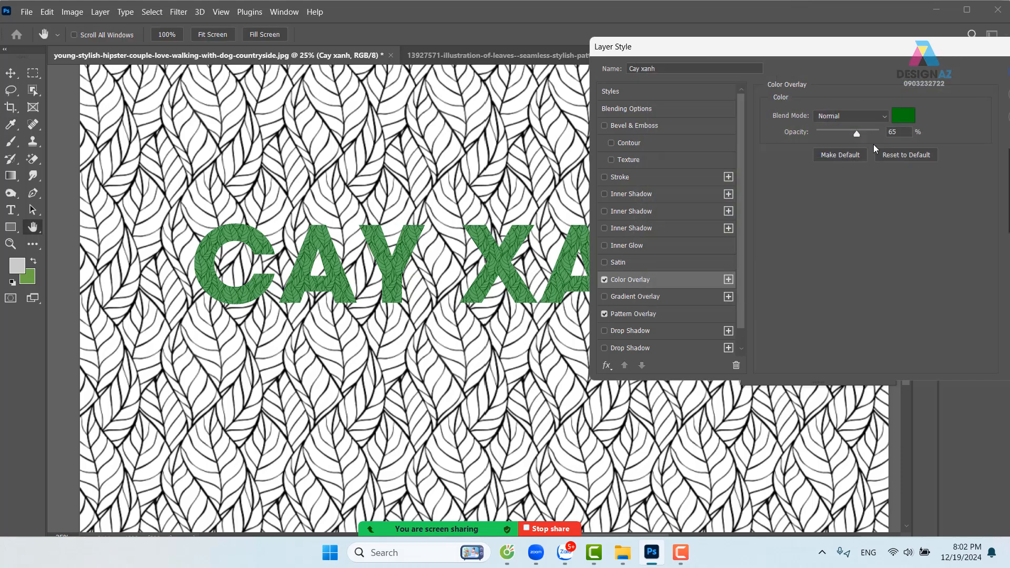
Step: Set the text's Color Overlay to 100% opacity with the Multiply blend mode and close the layer style settings
{"action": "left_click_drag", "start_coordinate": [856, 134], "coordinate": [901, 133]}
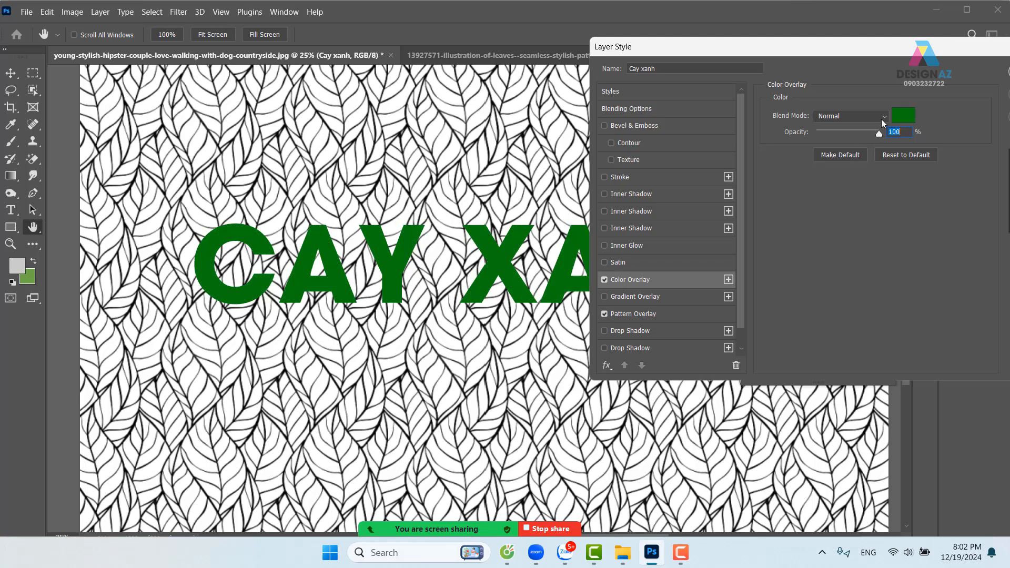
{"action": "left_click", "coordinate": [882, 119]}
{"action": "left_click", "coordinate": [843, 169]}
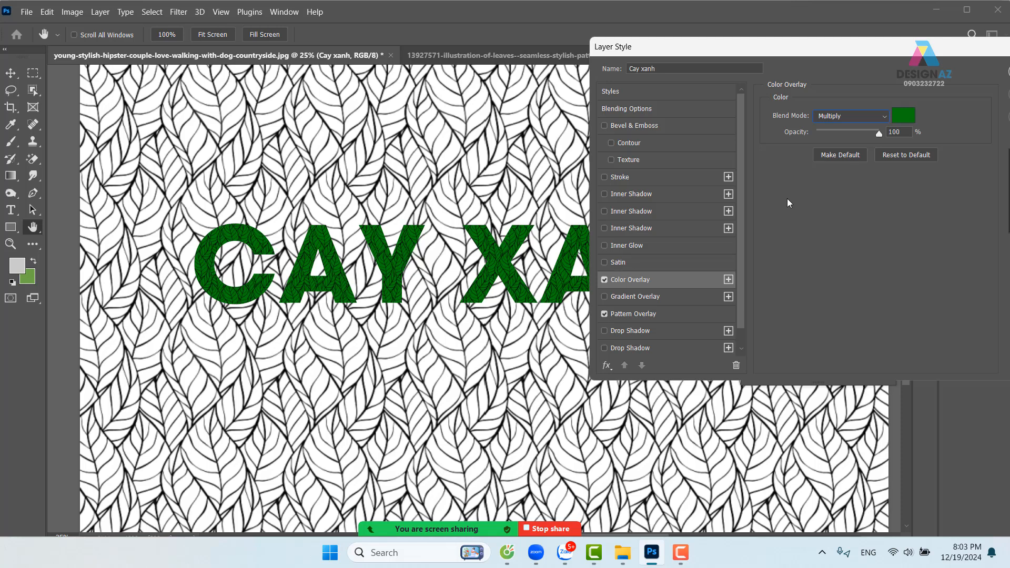
{"action": "left_click_drag", "start_coordinate": [901, 47], "coordinate": [621, 66]}
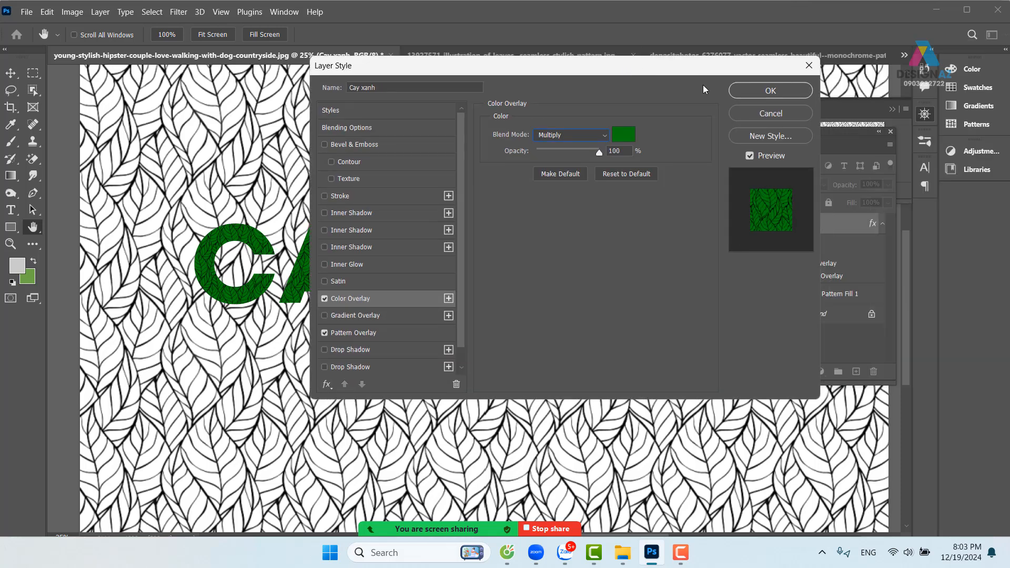
{"action": "left_click", "coordinate": [806, 91]}
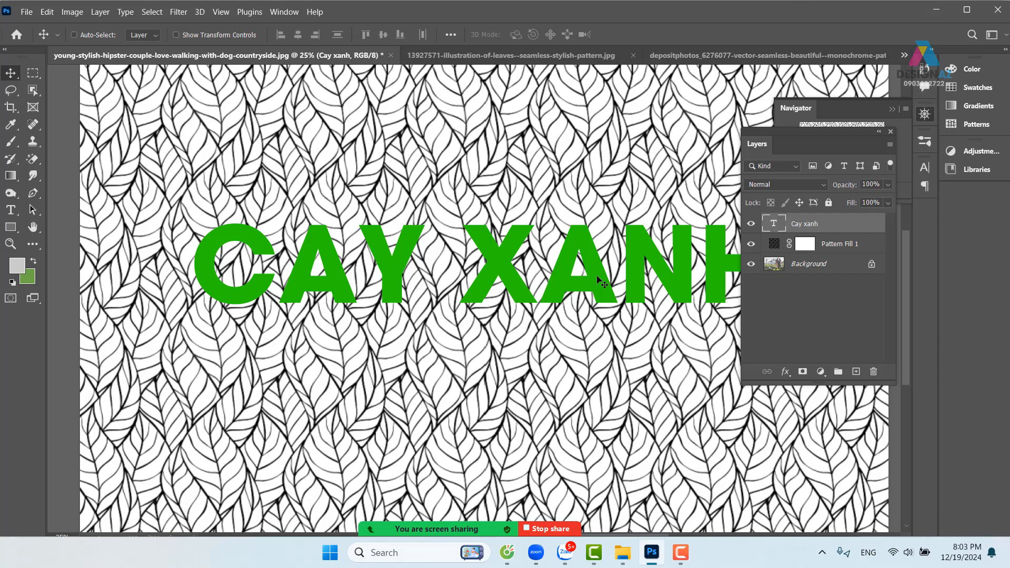
Step: Delete the "Cay xanh" text layer and the pattern fill layer from the couple photo
{"action": "left_click_drag", "start_coordinate": [597, 277], "coordinate": [588, 276]}
{"action": "key", "text": "Delete"}
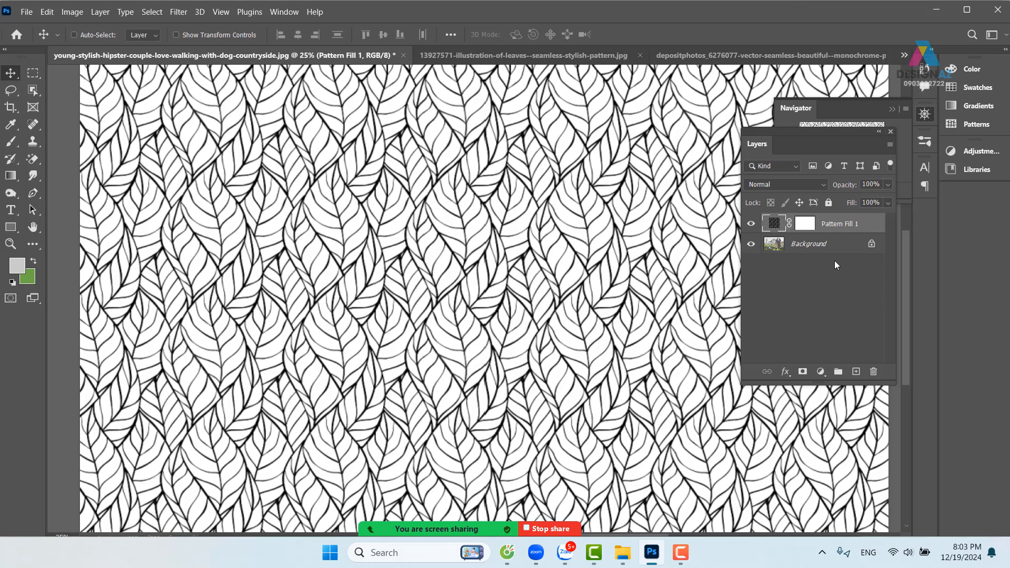
{"action": "key", "text": "Delete"}
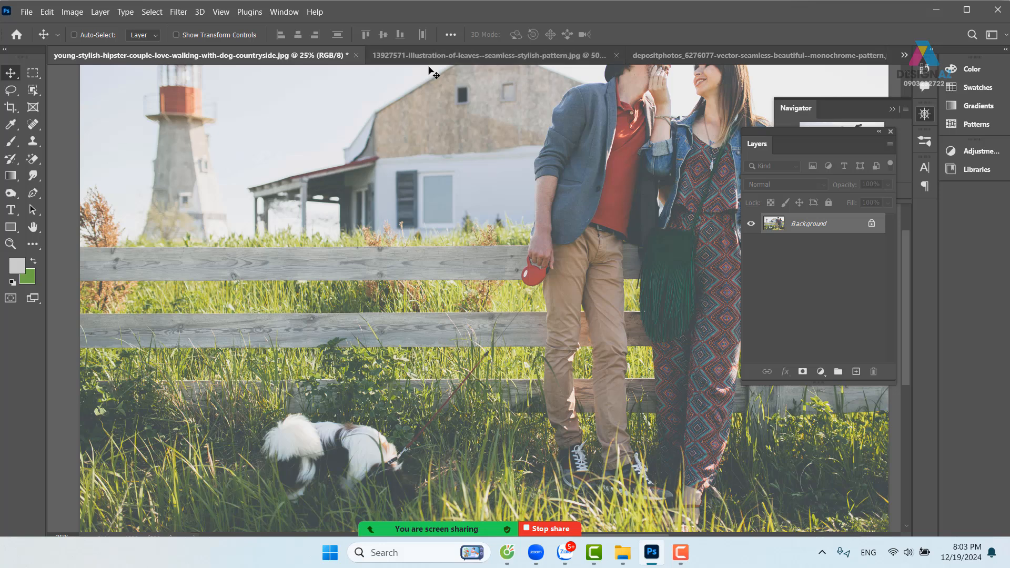
Step: Undo the clean-up edits in the leaf illustration image and close that document
{"action": "left_click", "coordinate": [450, 51]}
{"action": "key", "text": "ctrl+a"}
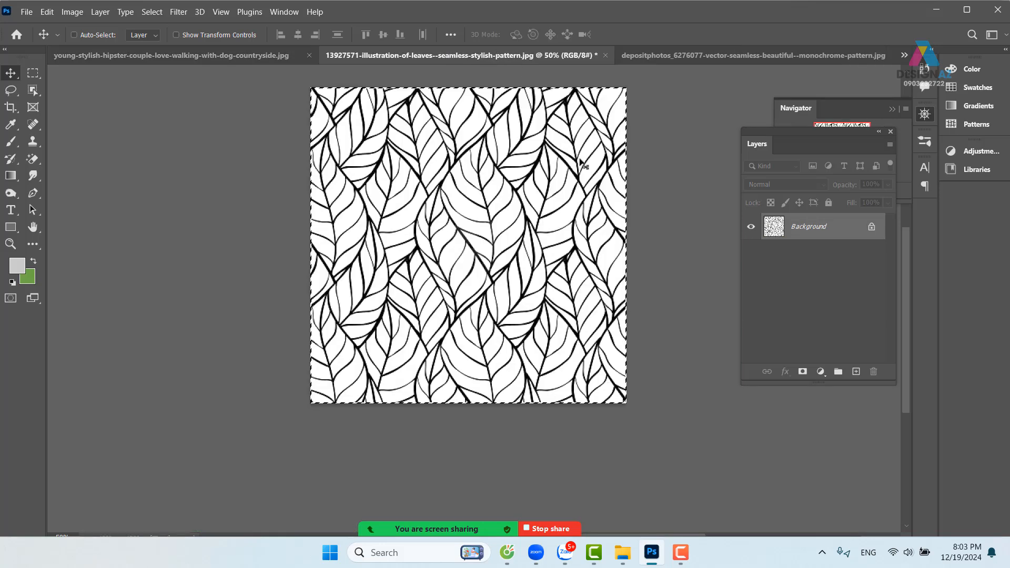
{"action": "key", "text": "ctrl+c"}
{"action": "key", "text": "ctrl+z"}
{"action": "key", "text": "ctrl+z"}
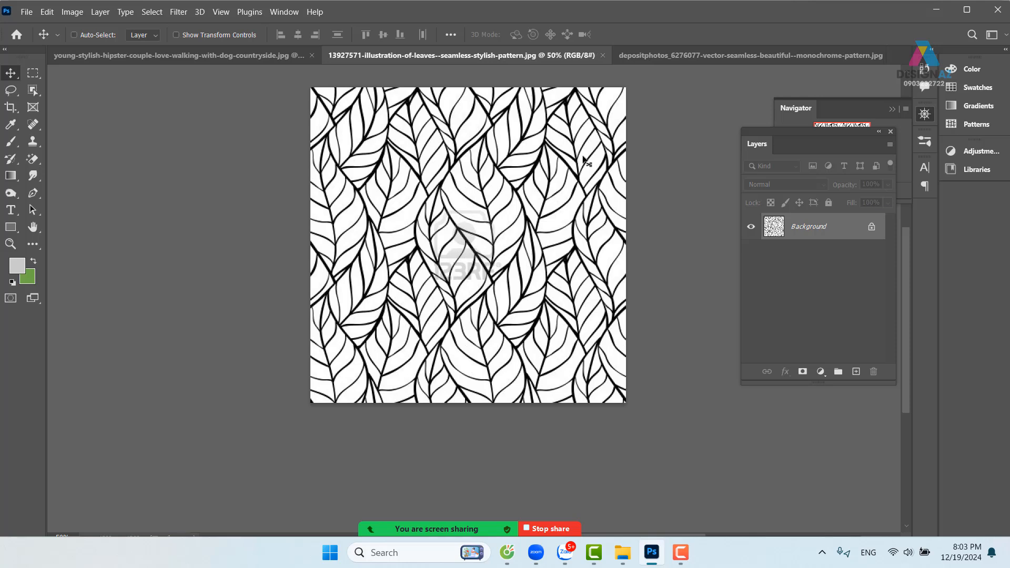
{"action": "left_click", "coordinate": [604, 56]}
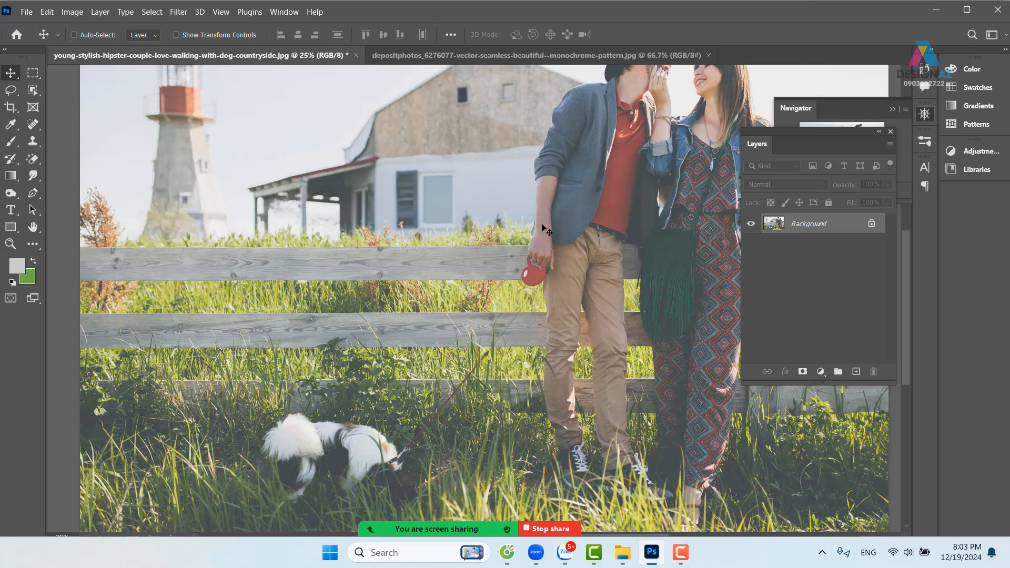
Step: Examine the watermark at the centre of the monochrome swirl pattern image at up to 400% zoom
{"action": "left_click", "coordinate": [584, 57]}
{"action": "key", "text": "ctrl"}
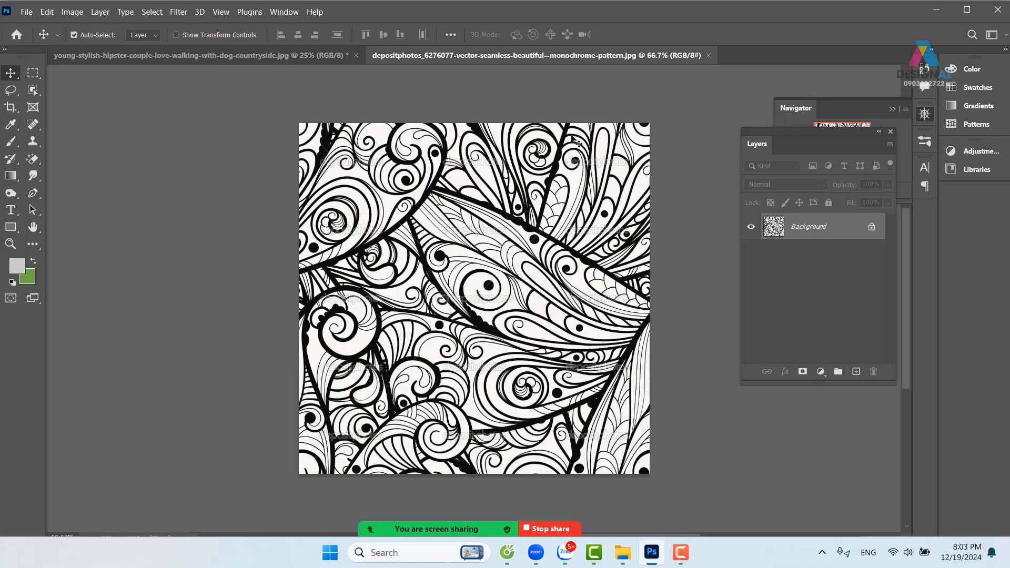
{"action": "key", "text": "ctrl+plus"}
{"action": "key", "text": "ctrl+plus"}
{"action": "key", "text": "ctrl+plus"}
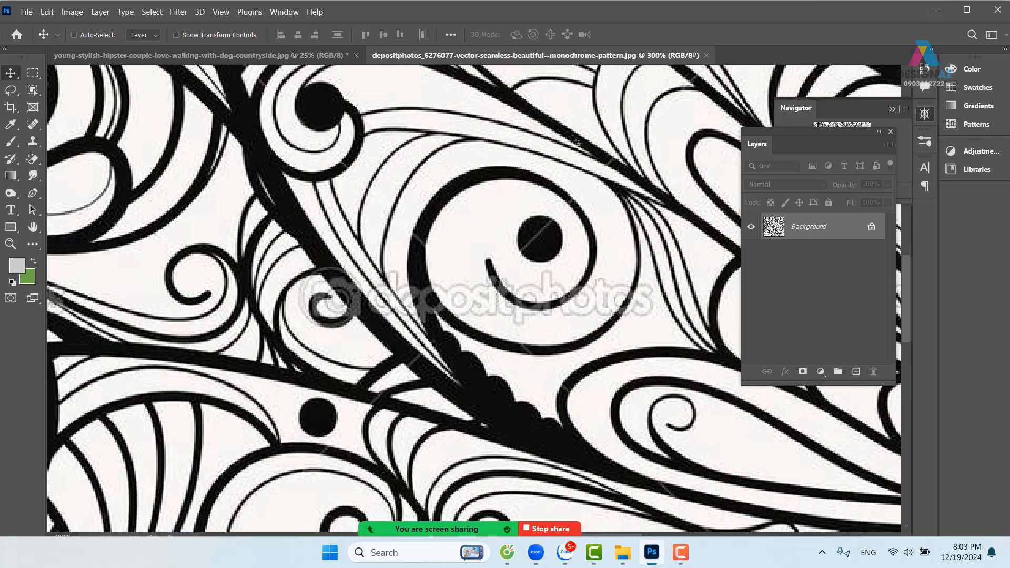
{"action": "key", "text": "ctrl"}
{"action": "key", "text": "ctrl+plus"}
{"action": "key", "text": "space"}
{"action": "left_click_drag", "start_coordinate": [522, 173], "coordinate": [534, 123]}
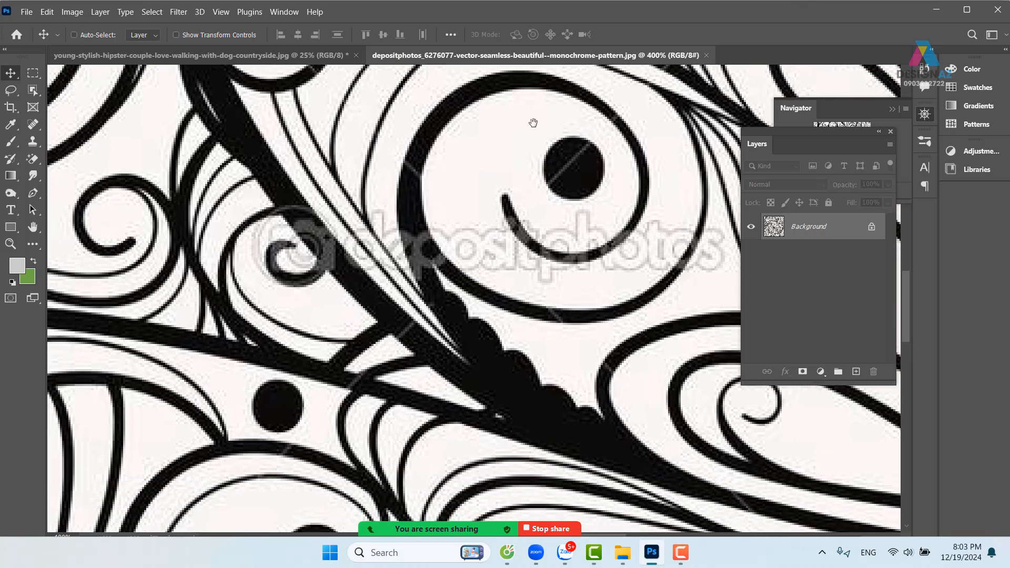
Step: Open the Levels adjustment for the monochrome swirl pattern image
{"action": "left_click", "coordinate": [71, 12]}
{"action": "mouse_move", "coordinate": [89, 46]}
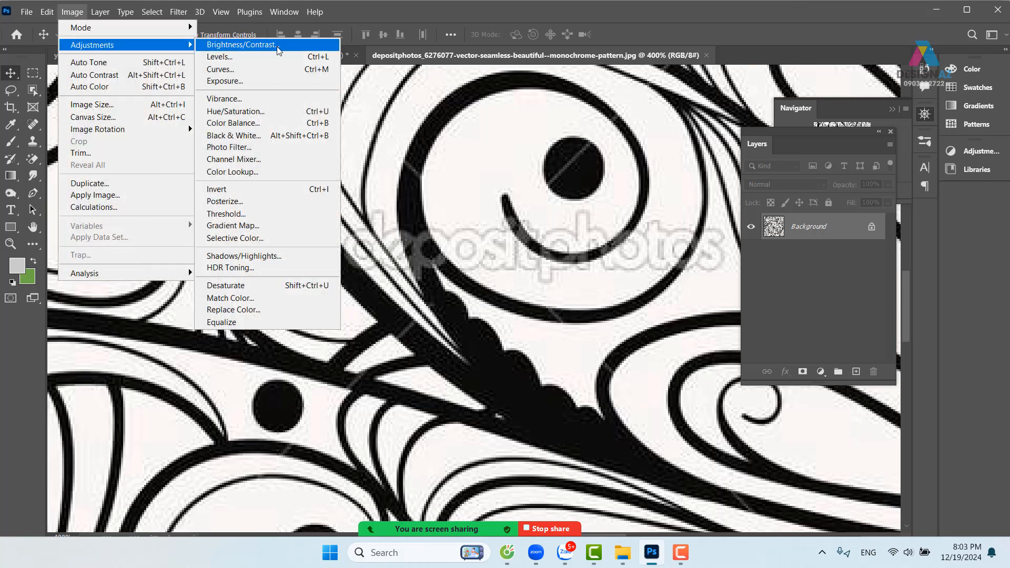
{"action": "left_click", "coordinate": [301, 57]}
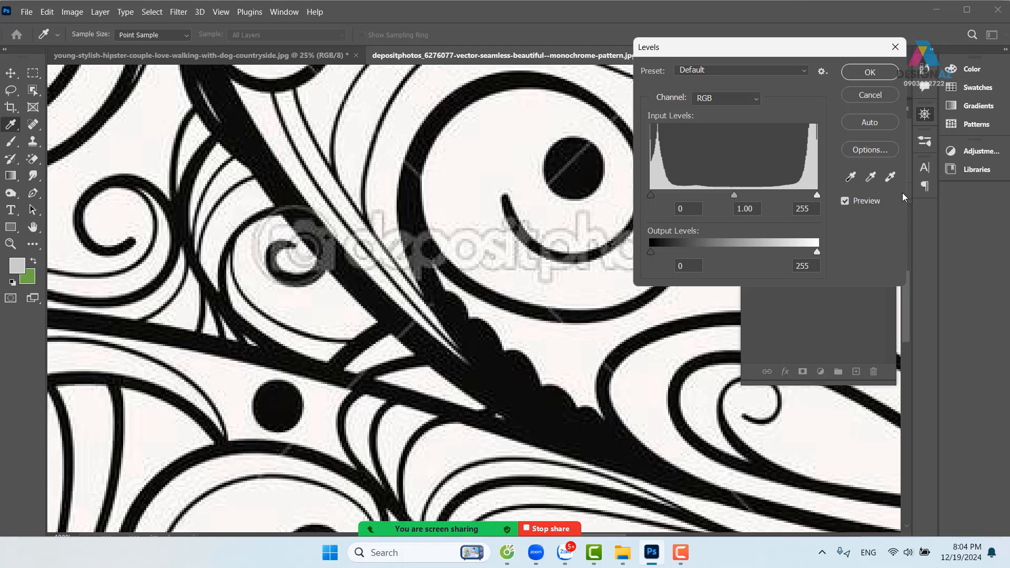
Step: Try to clear the watermark by sampling its light lettering as the white point and a grey remnant on the dark line as the black point
{"action": "left_click", "coordinate": [890, 177]}
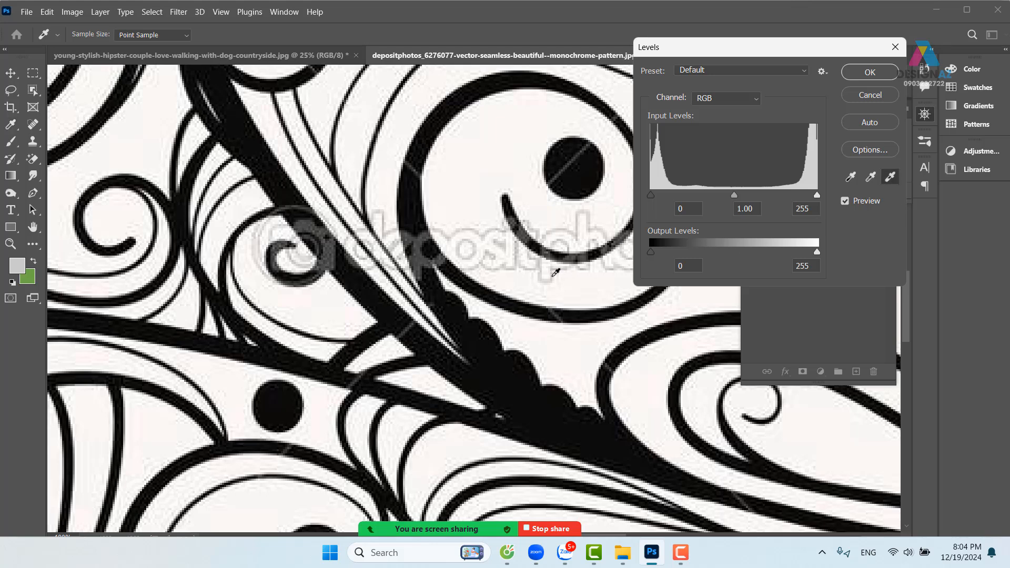
{"action": "left_click", "coordinate": [553, 276]}
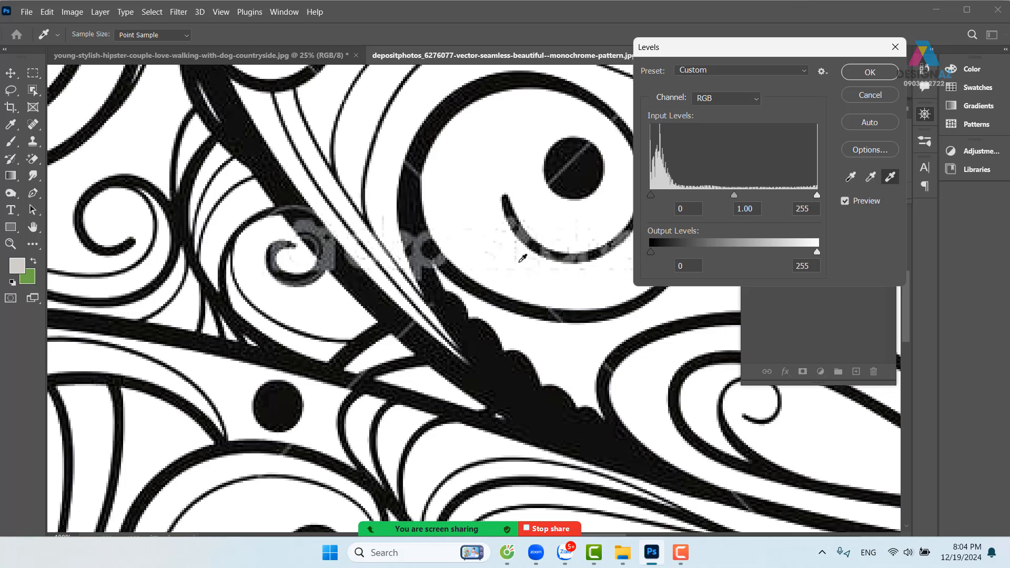
{"action": "left_click", "coordinate": [519, 256]}
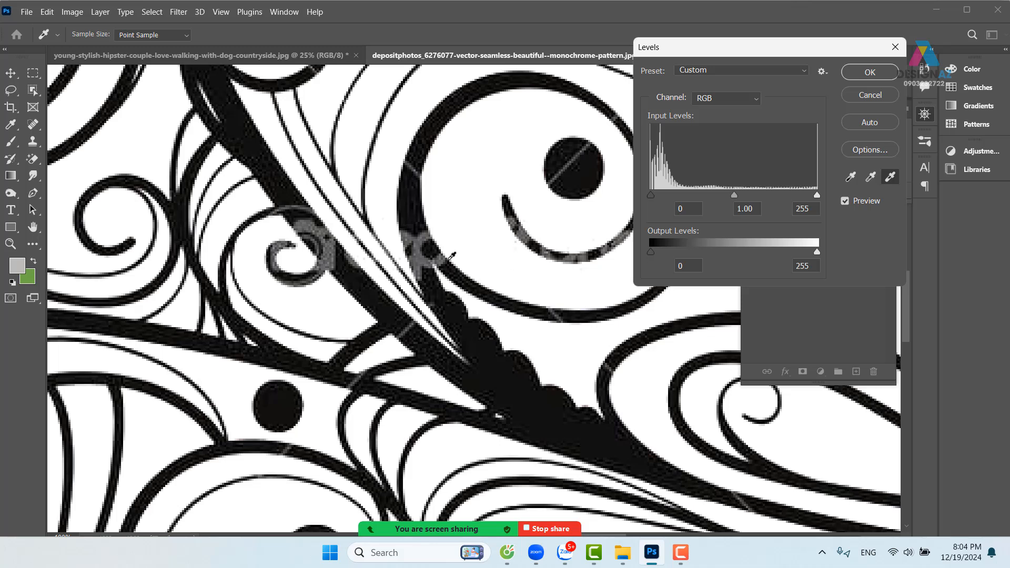
{"action": "left_click", "coordinate": [850, 177]}
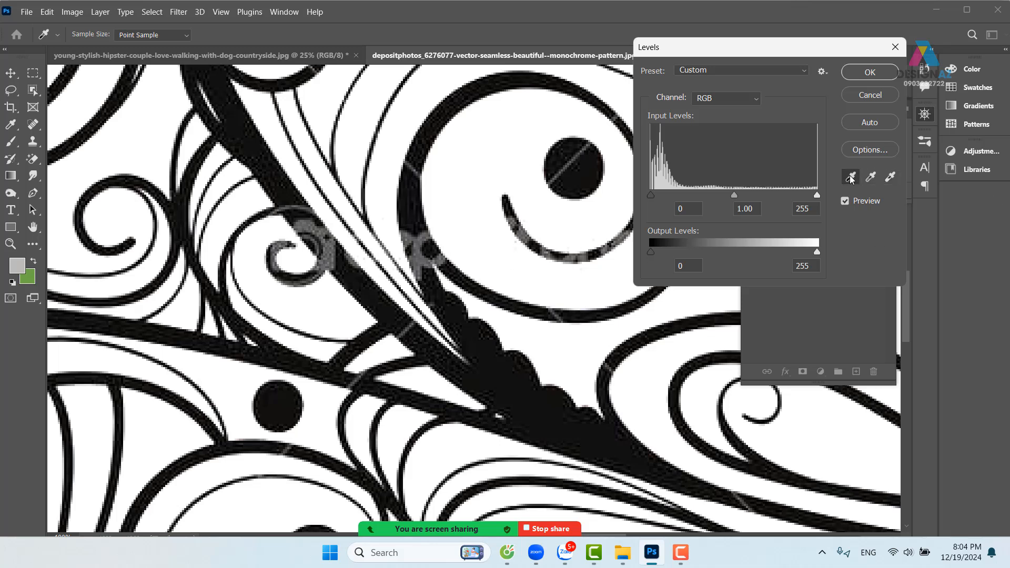
{"action": "left_click", "coordinate": [422, 258]}
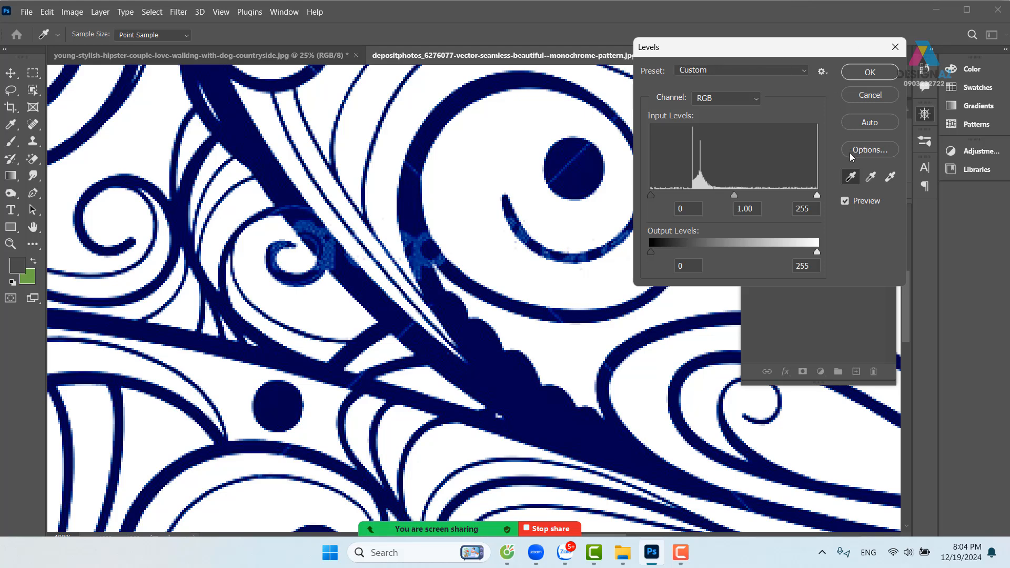
Step: Set the auto color correction options to Enhance Monochromatic Contrast with a 000000 shadow target and a white highlight target
{"action": "left_click", "coordinate": [864, 149]}
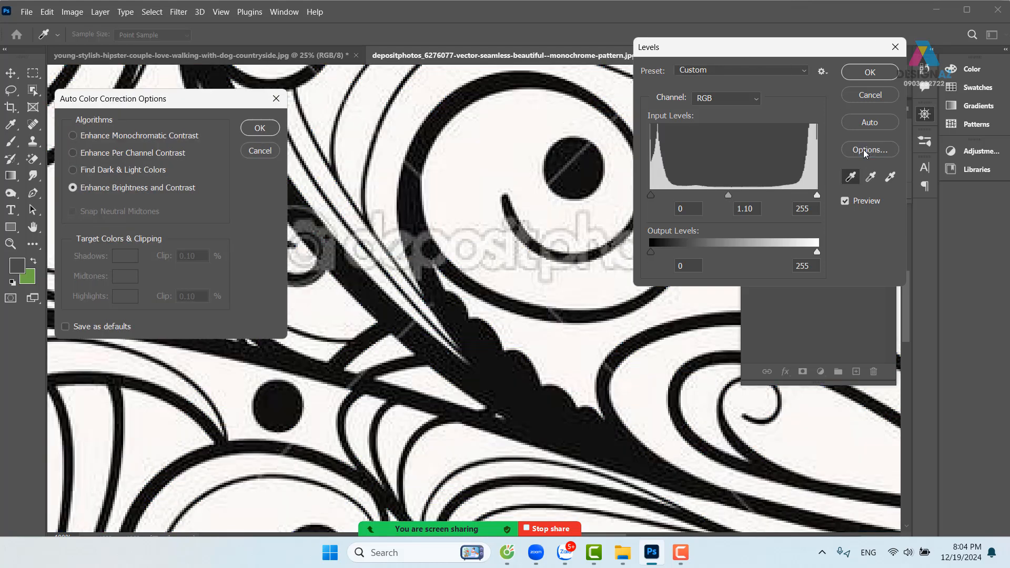
{"action": "left_click", "coordinate": [119, 138]}
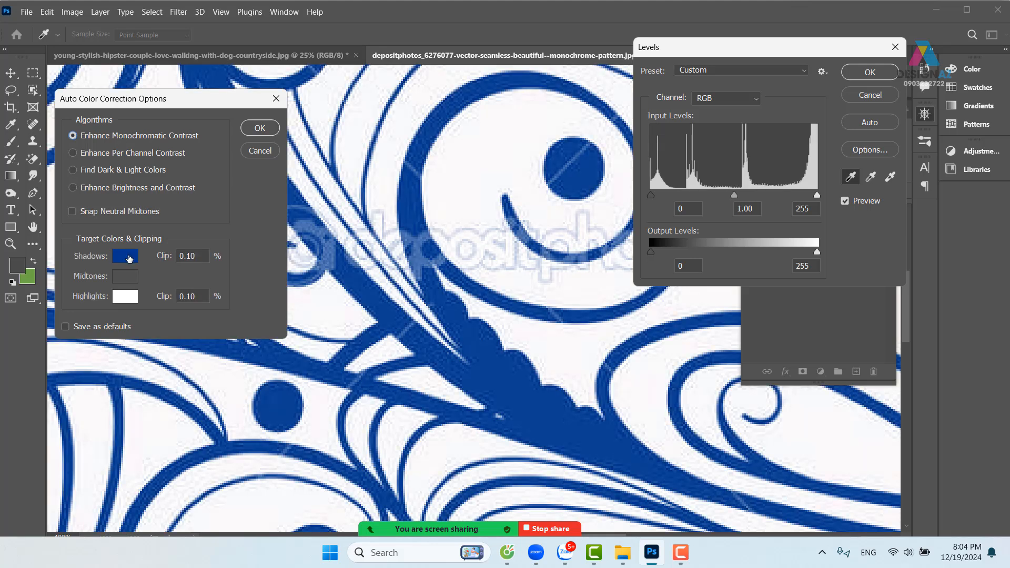
{"action": "left_click", "coordinate": [129, 258]}
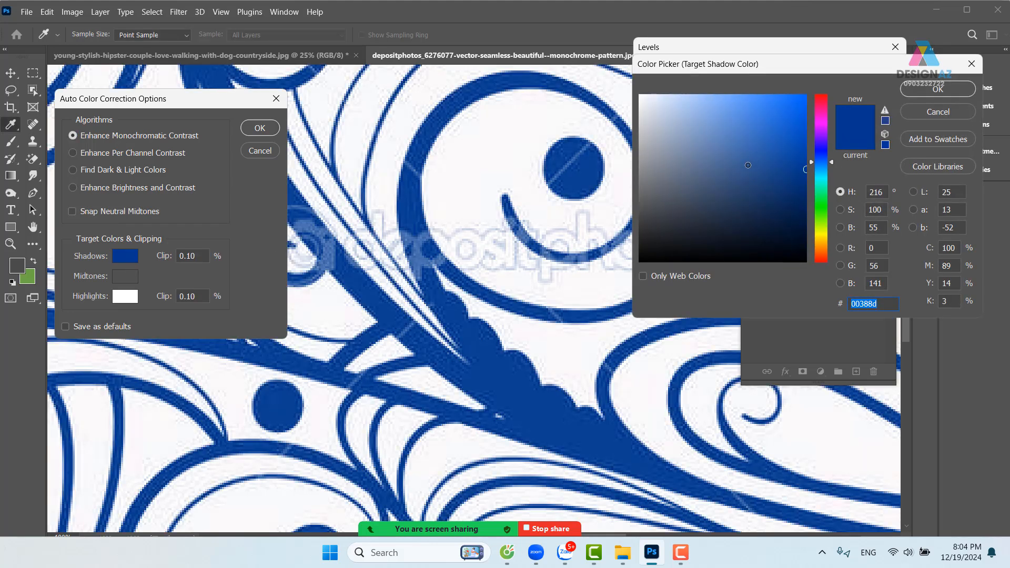
{"action": "type", "text": "000000"}
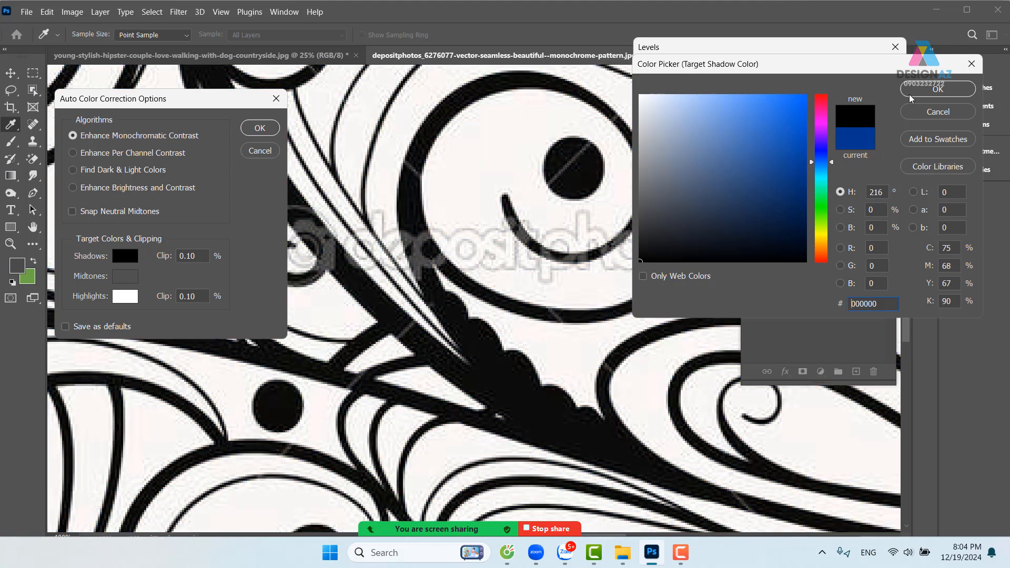
{"action": "left_click", "coordinate": [912, 98]}
{"action": "left_click", "coordinate": [126, 297]}
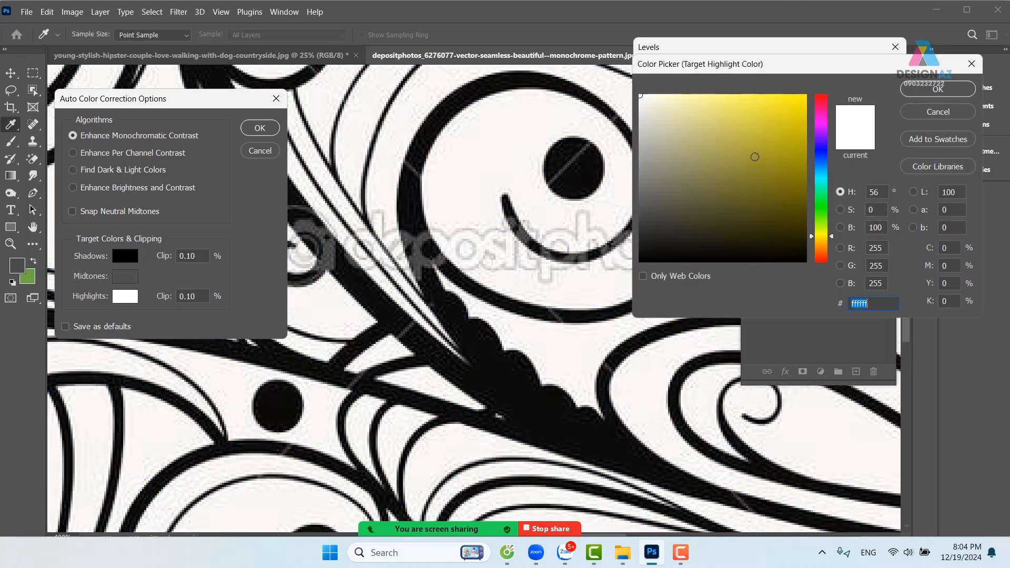
{"action": "left_click_drag", "start_coordinate": [691, 138], "coordinate": [656, 93]}
{"action": "left_click", "coordinate": [904, 88]}
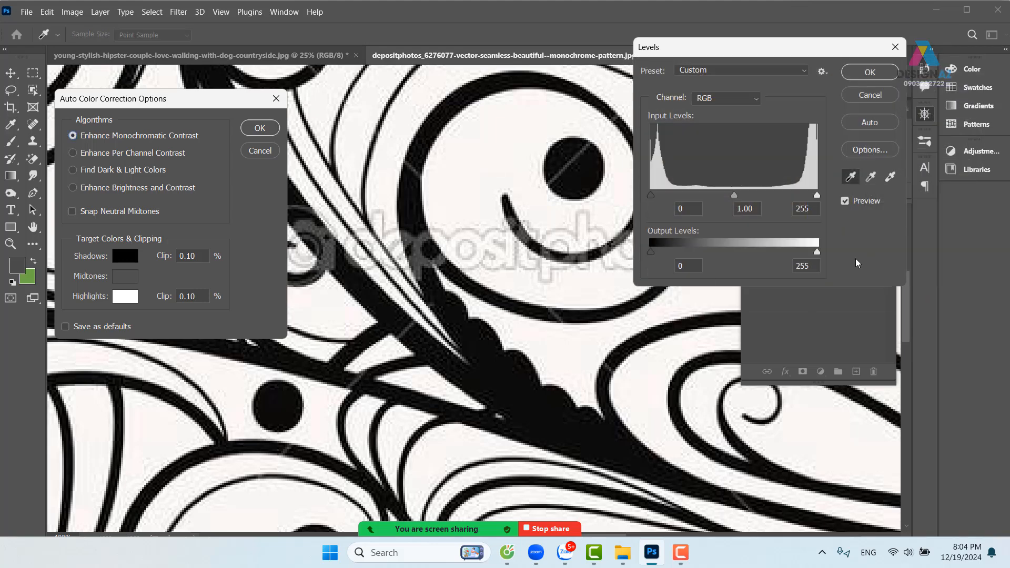
{"action": "left_click", "coordinate": [269, 131]}
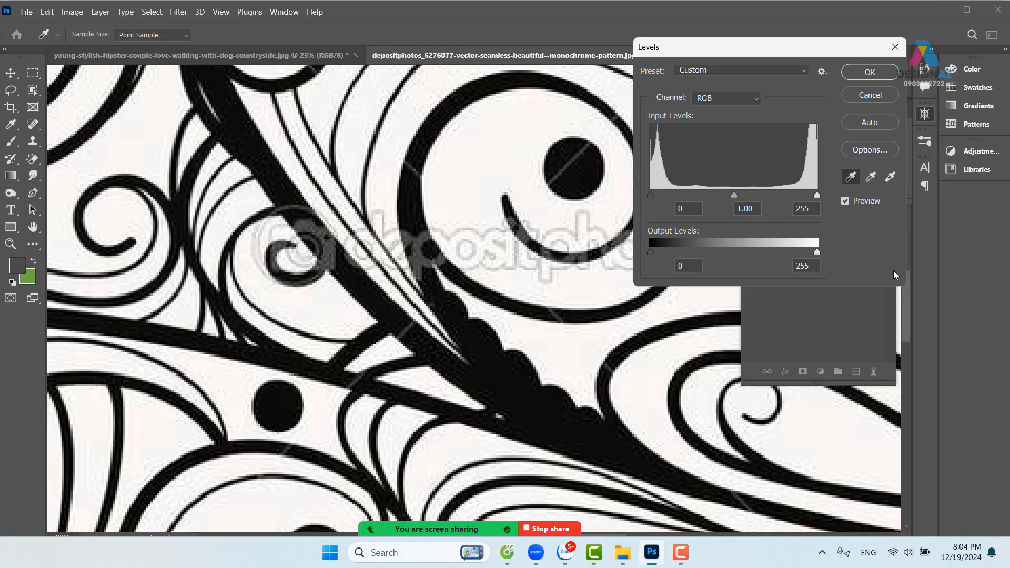
Step: Set the white point from the watermark lettering inside the large swirl and the black point from its grey remnant on the dark line
{"action": "left_click", "coordinate": [891, 177]}
{"action": "left_click", "coordinate": [516, 268]}
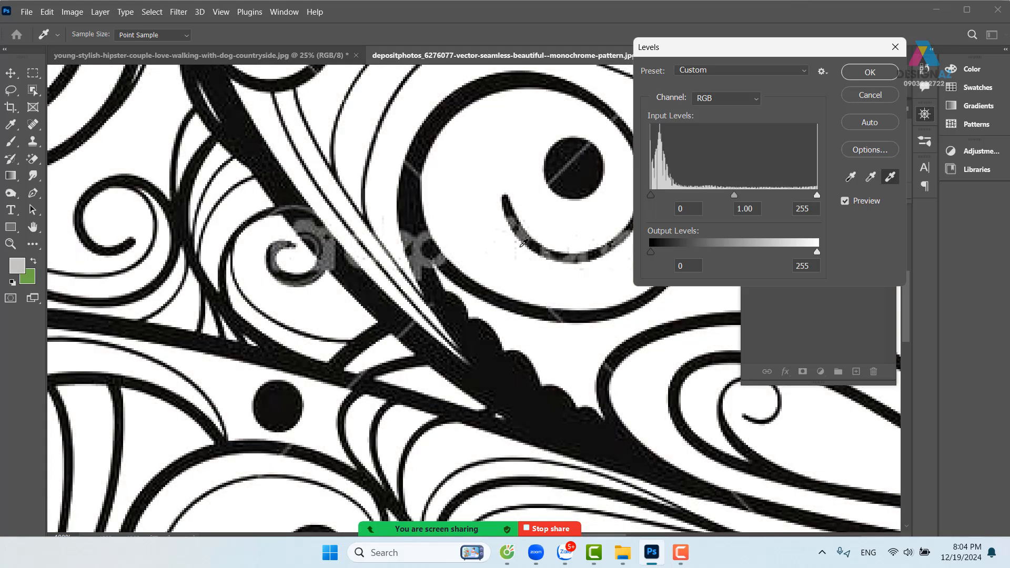
{"action": "left_click", "coordinate": [518, 238]}
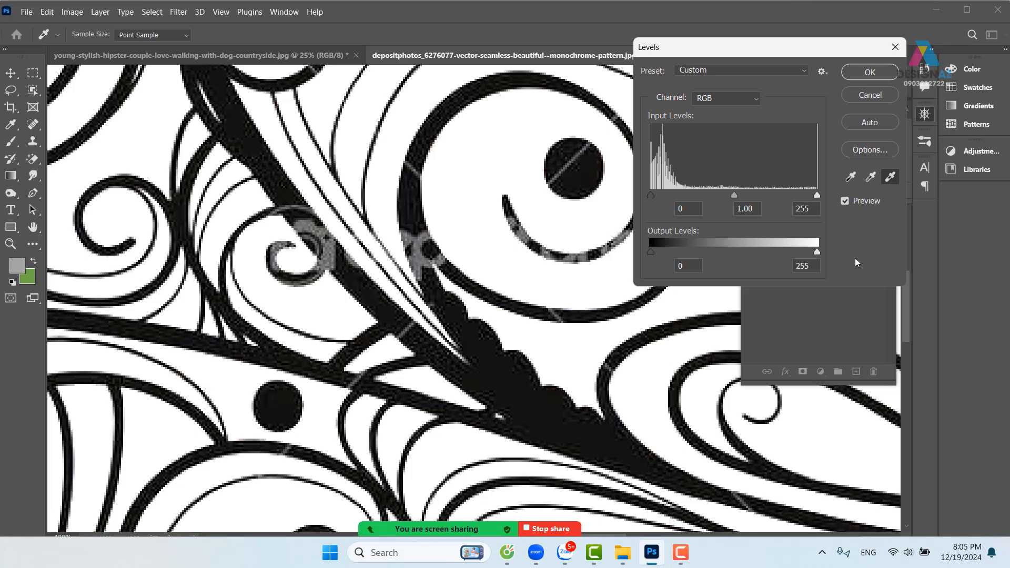
{"action": "left_click", "coordinate": [851, 176]}
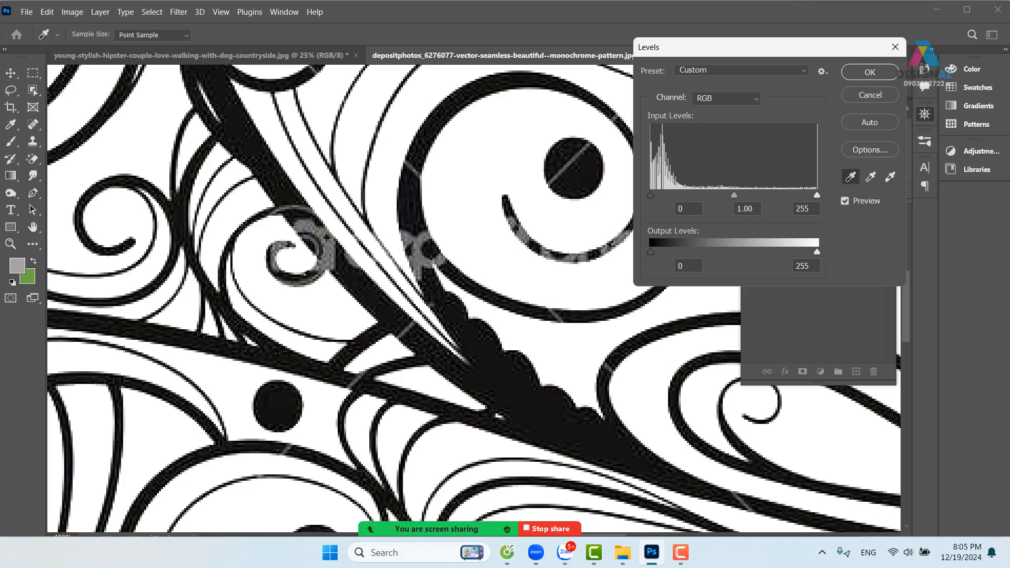
{"action": "left_click", "coordinate": [426, 259]}
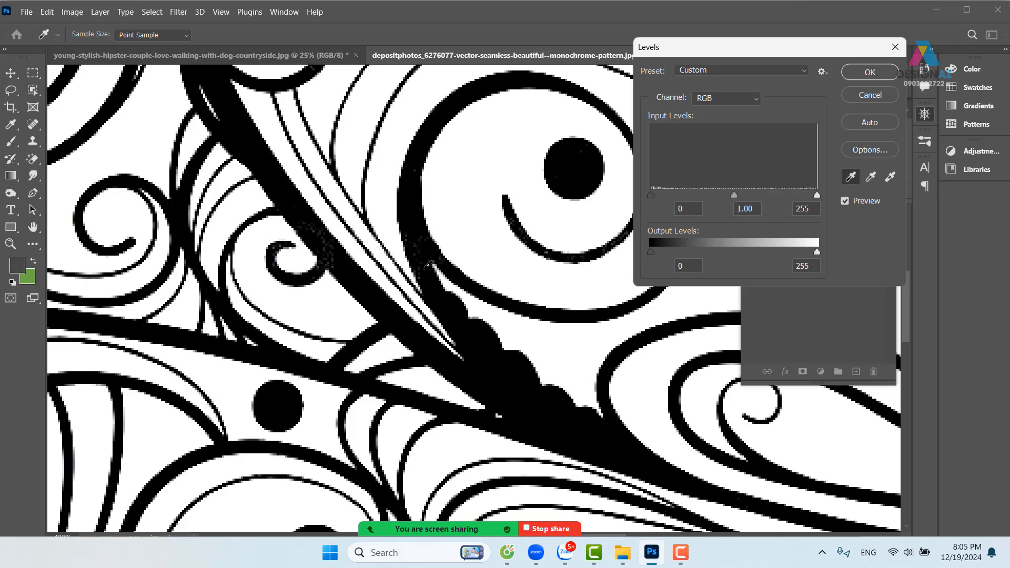
Step: Apply the Levels adjustment without saving the new target colors as defaults
{"action": "key", "text": "ctrl+minus"}
{"action": "key", "text": "ctrl+minus"}
{"action": "key", "text": "ctrl+minus"}
{"action": "key", "text": "ctrl+minus"}
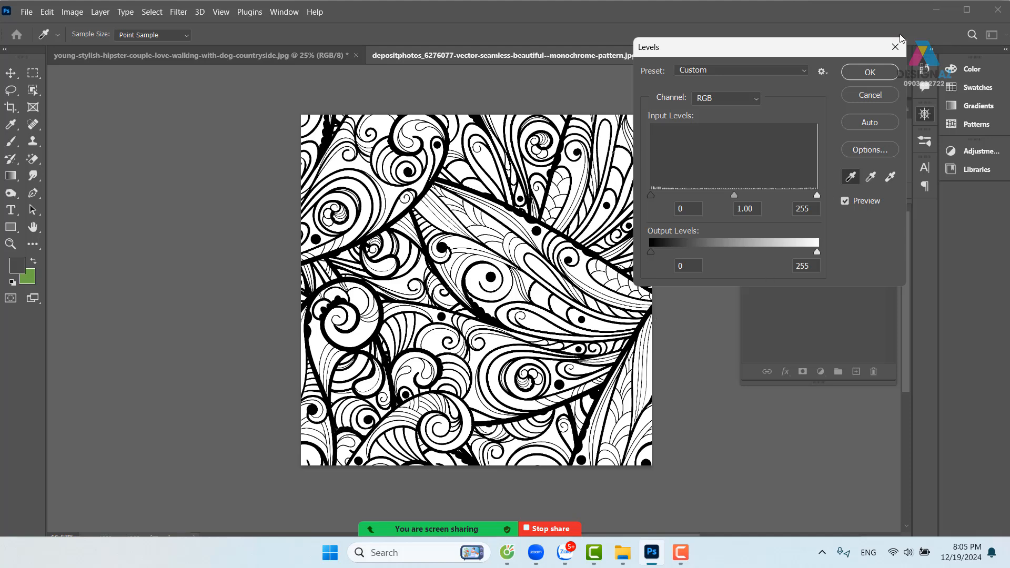
{"action": "left_click", "coordinate": [870, 72]}
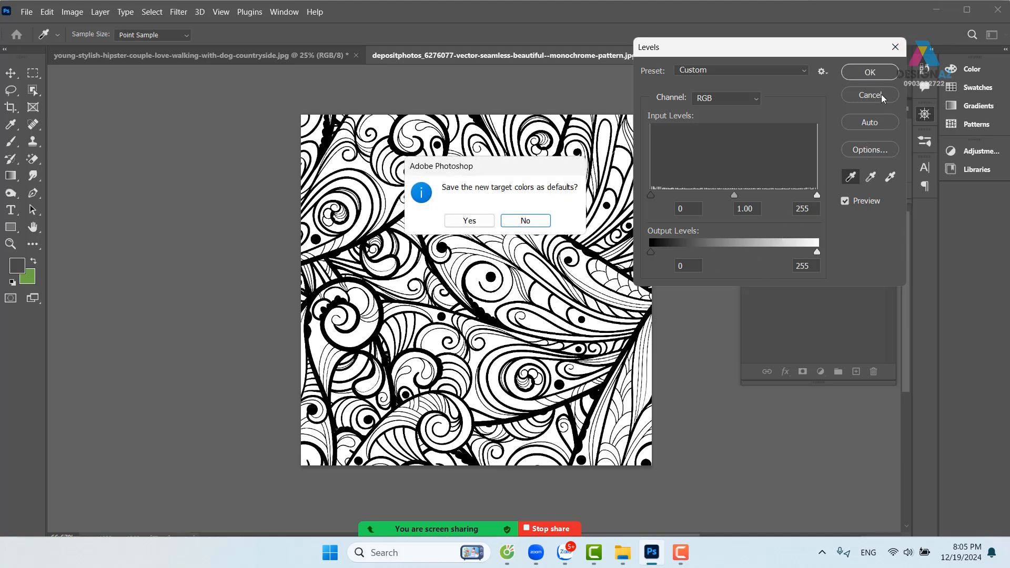
{"action": "left_click", "coordinate": [548, 221]}
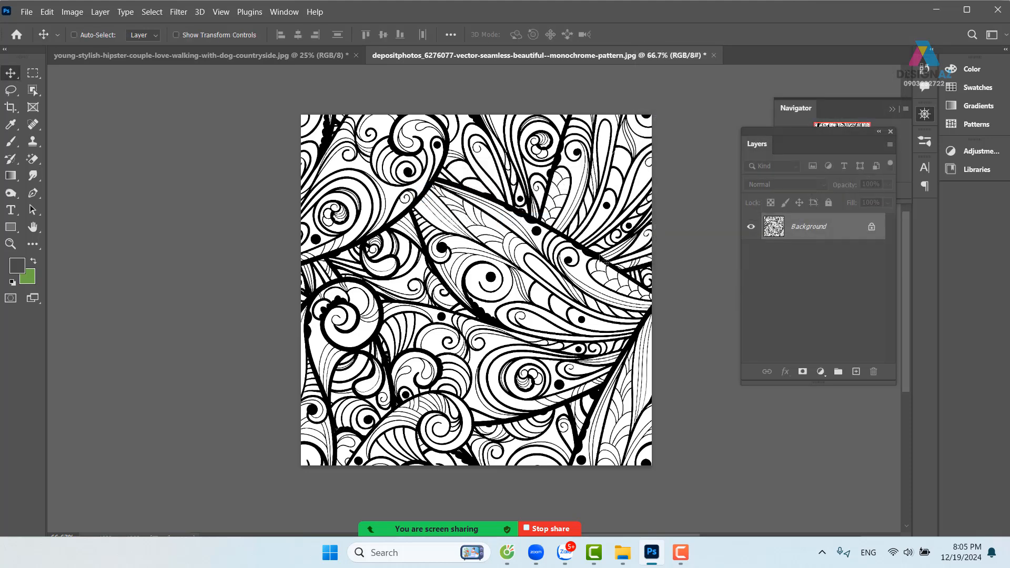
Step: Apply a Gaussian Blur with a 1.1-pixel radius to soften the jagged edges of the swirl pattern
{"action": "key", "text": "ctrl+plus"}
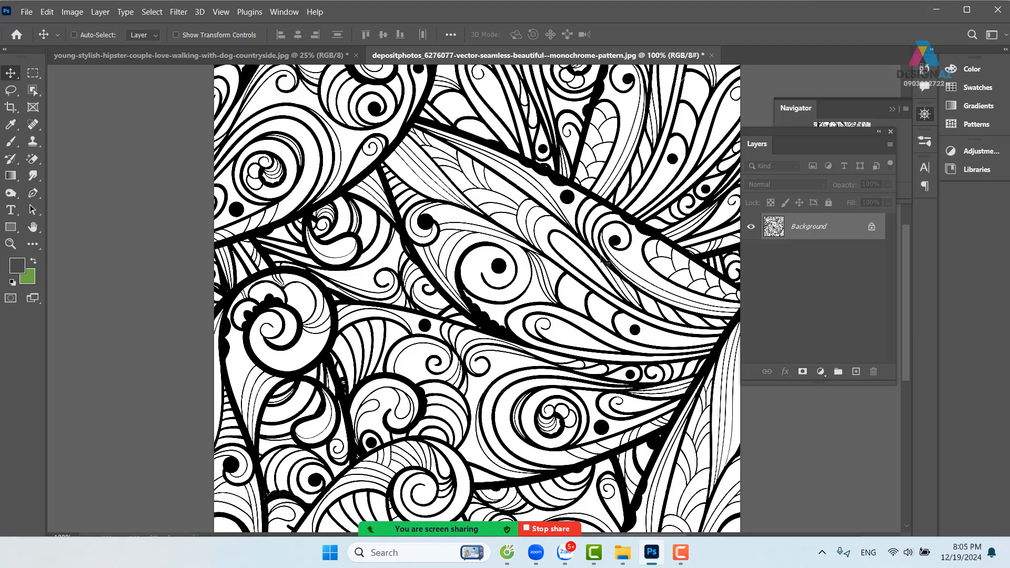
{"action": "key", "text": "ctrl+plus"}
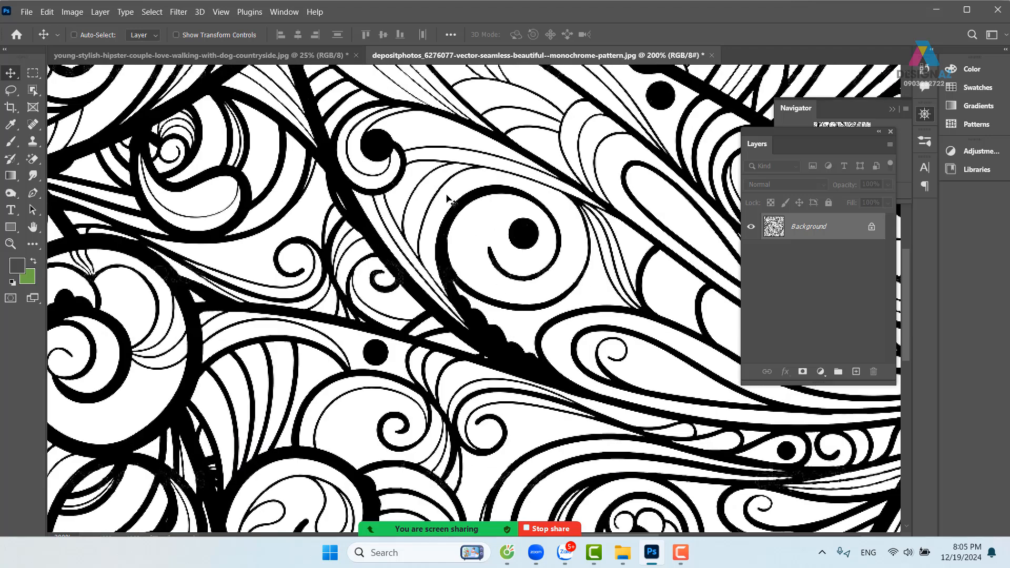
{"action": "key", "text": "ctrl+plus"}
{"action": "left_click_drag", "start_coordinate": [395, 162], "coordinate": [392, 257]}
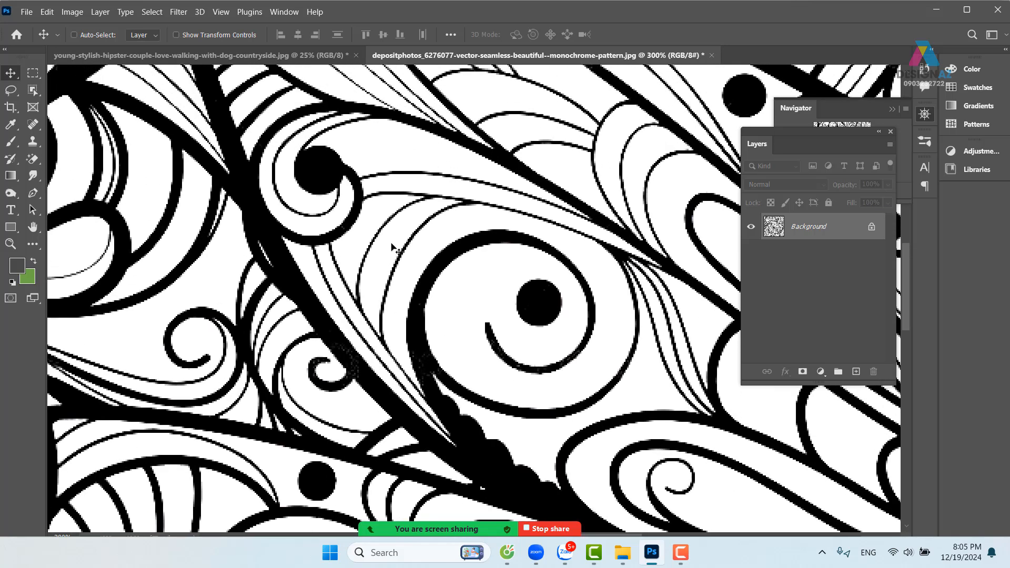
{"action": "left_click", "coordinate": [178, 11]}
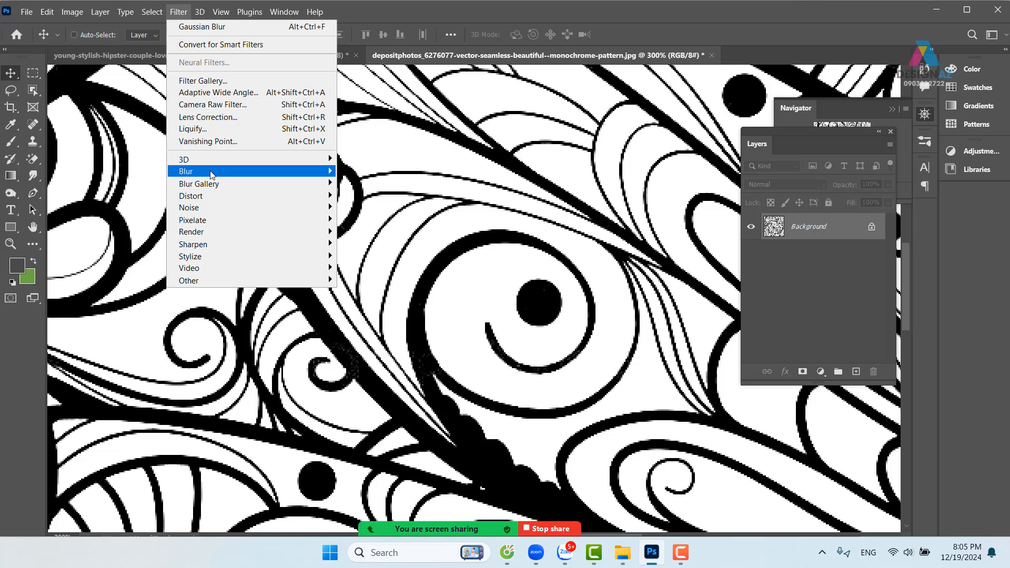
{"action": "mouse_move", "coordinate": [211, 174]}
{"action": "left_click", "coordinate": [372, 220]}
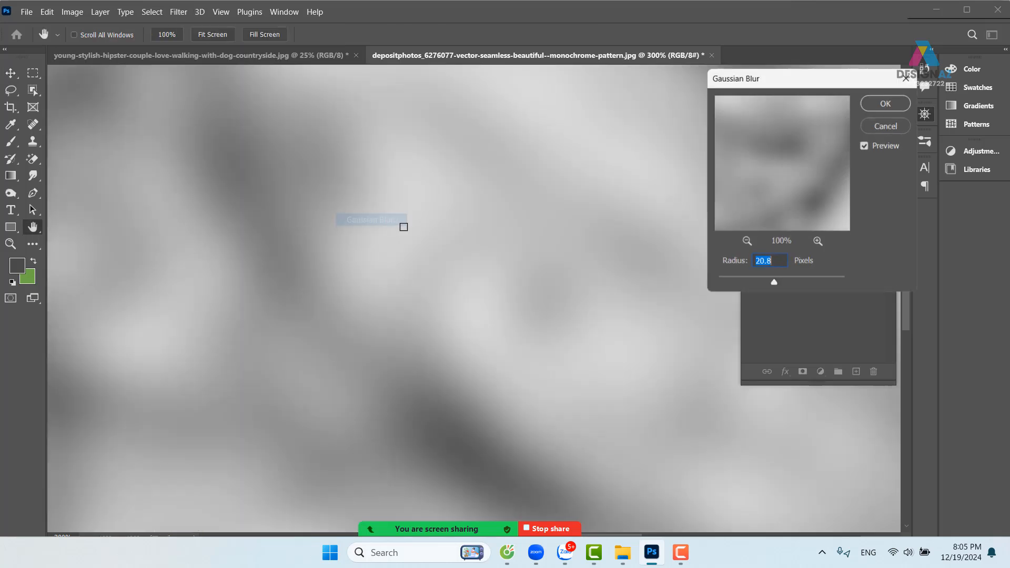
{"action": "left_click_drag", "start_coordinate": [738, 277], "coordinate": [725, 280]}
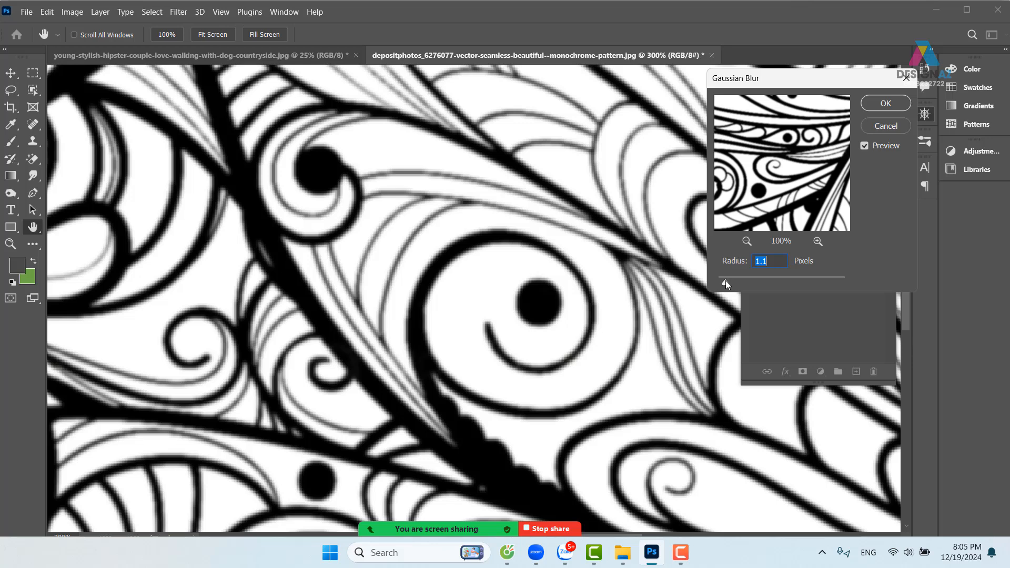
{"action": "left_click", "coordinate": [885, 103]}
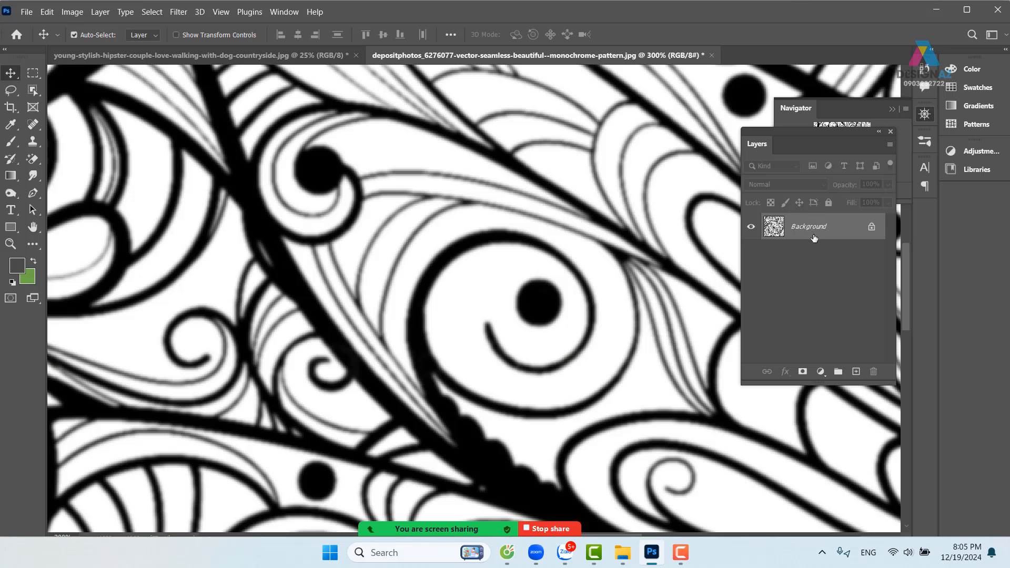
Step: Duplicate the Background layer with the Multiply blend mode and merge both layers into one
{"action": "key", "text": "ctrl+j"}
{"action": "left_click", "coordinate": [802, 185]}
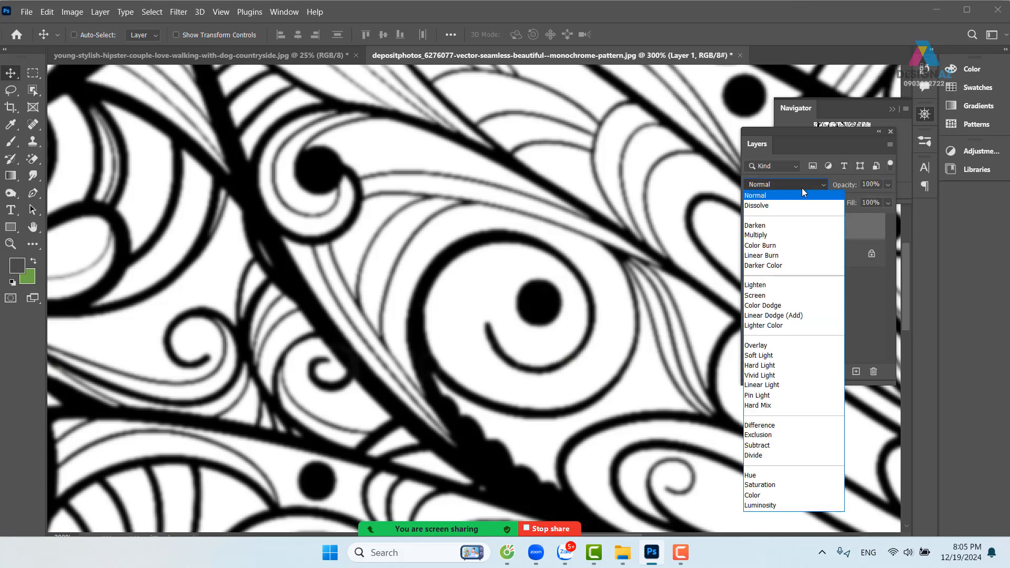
{"action": "left_click", "coordinate": [758, 235]}
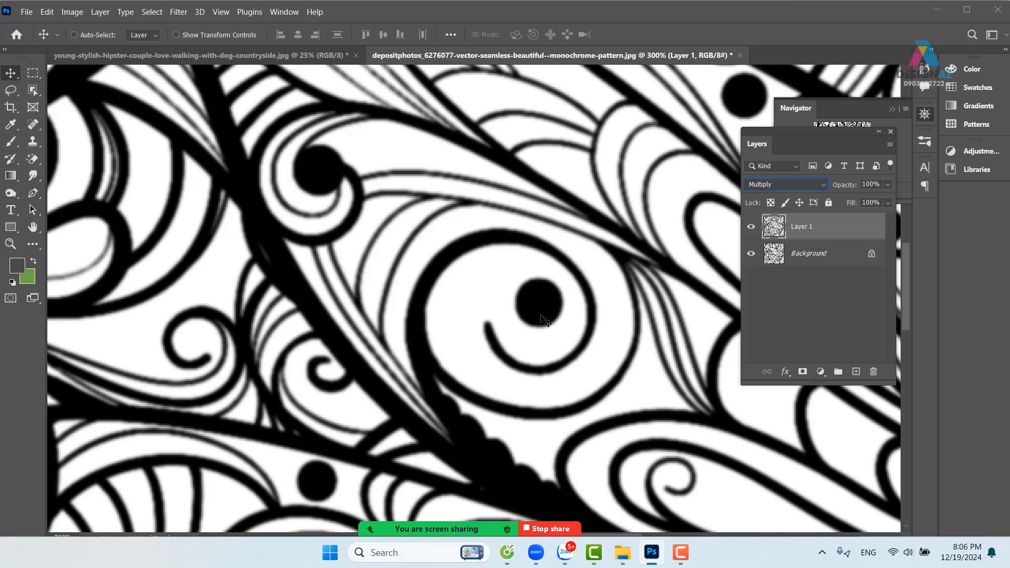
{"action": "left_click", "coordinate": [824, 254], "text": "shift"}
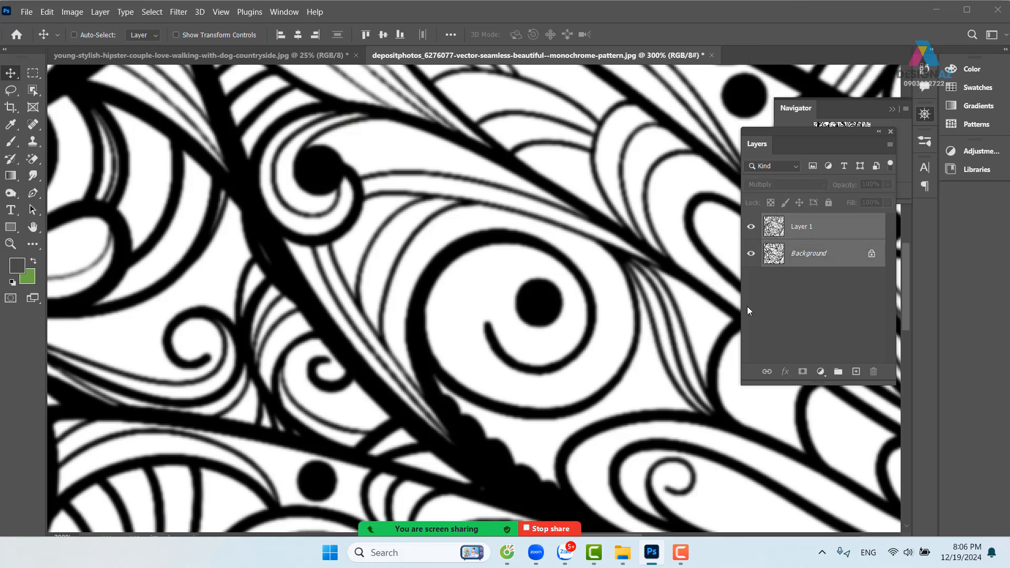
{"action": "key", "text": "ctrl+e"}
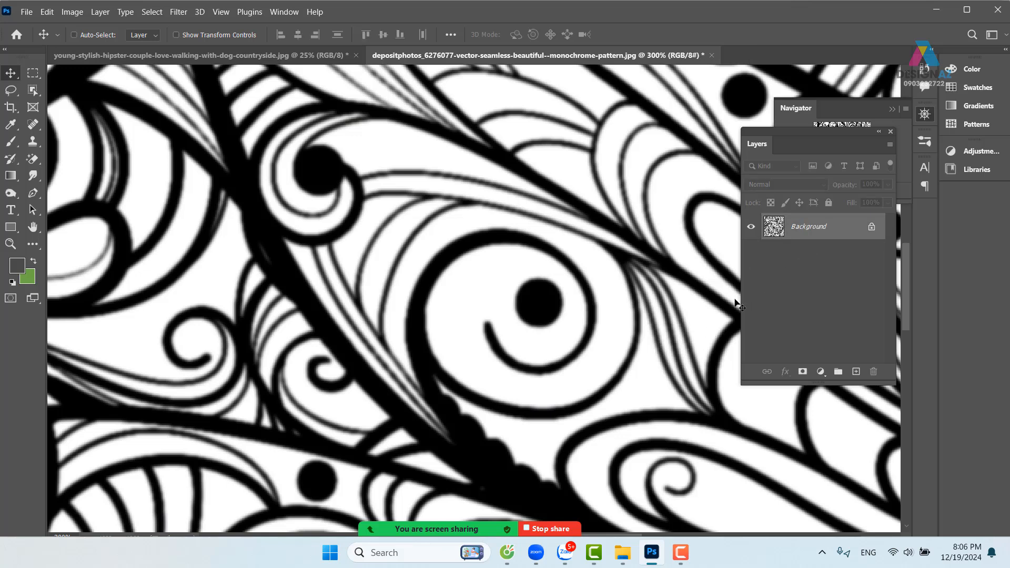
Step: Sharpen the blurred swirl pattern with Unsharp Mask, using a 1.0-pixel radius and a threshold of 0 levels
{"action": "left_click", "coordinate": [178, 11]}
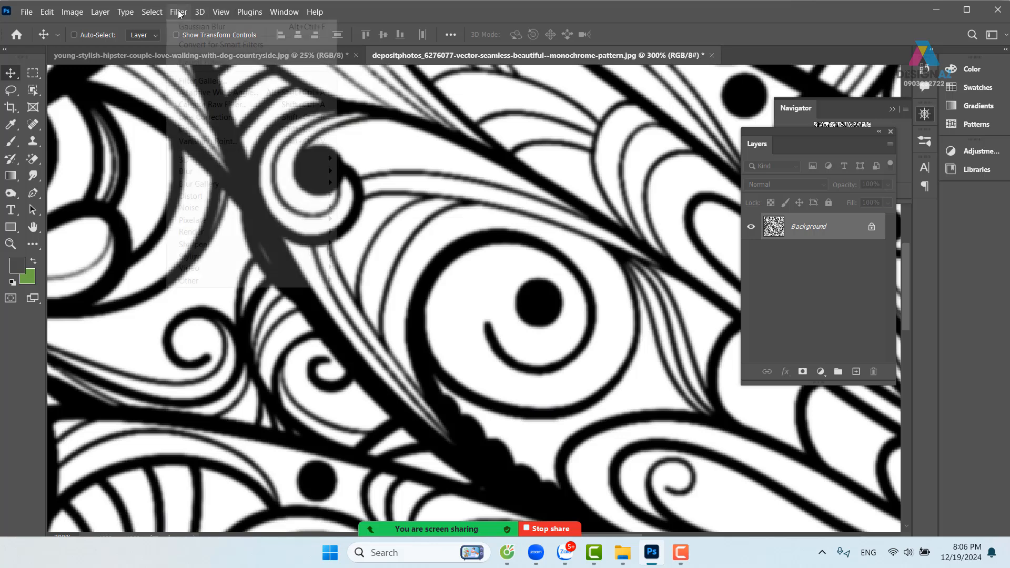
{"action": "mouse_move", "coordinate": [211, 248]}
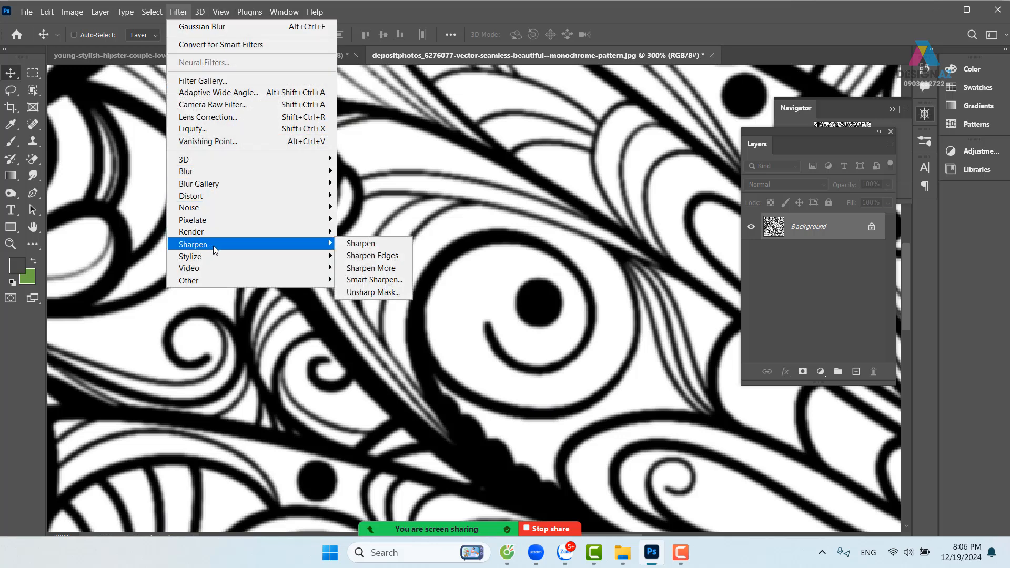
{"action": "left_click", "coordinate": [378, 292]}
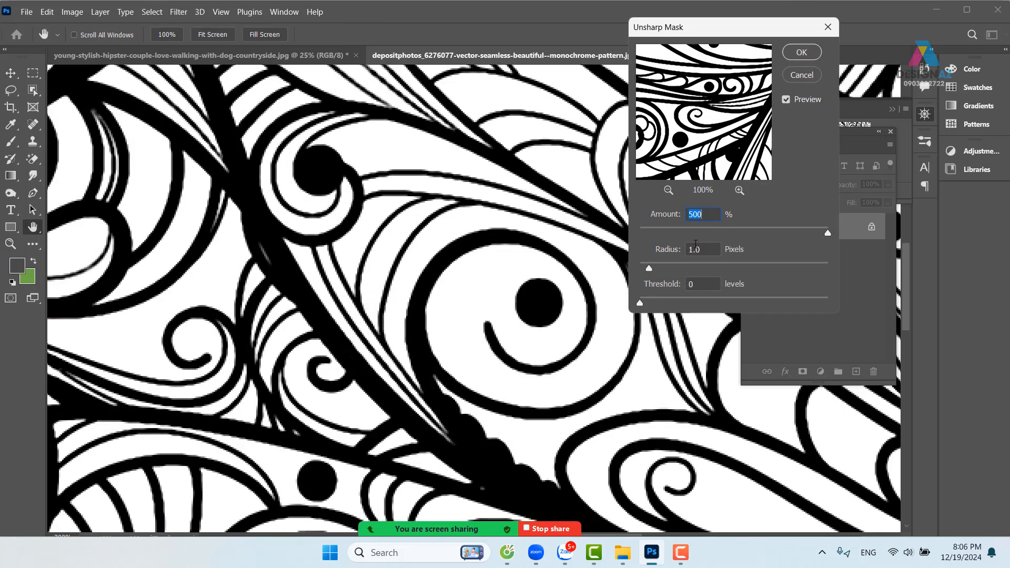
{"action": "left_click_drag", "start_coordinate": [829, 234], "coordinate": [805, 243]}
{"action": "left_click", "coordinate": [803, 54]}
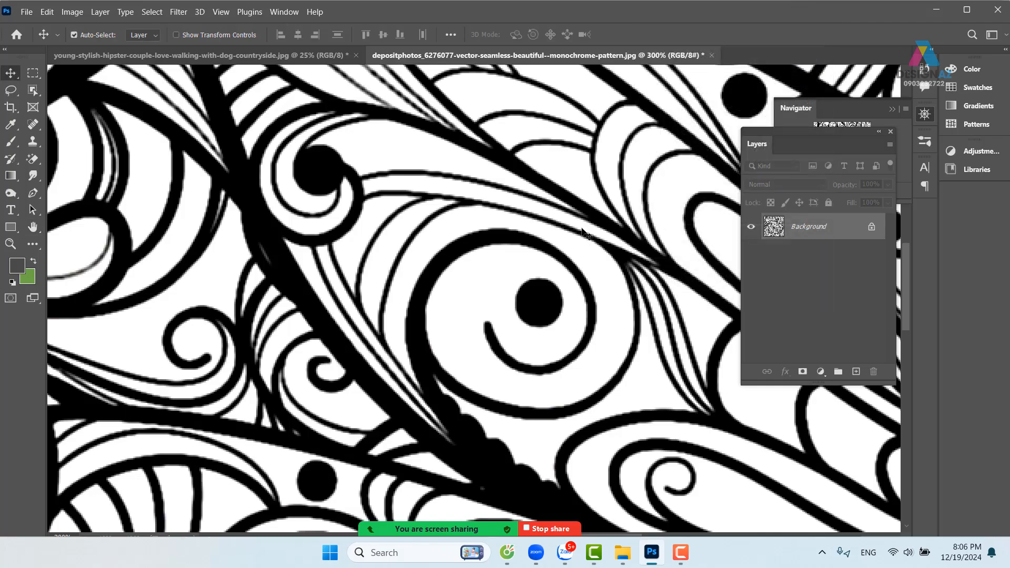
Step: Add a layer mask to the pattern layer and apply the inverted merged RGB image to it with Multiply blending at 100% opacity
{"action": "key", "text": "ctrl+minus"}
{"action": "key", "text": "ctrl+minus"}
{"action": "key", "text": "ctrl+minus"}
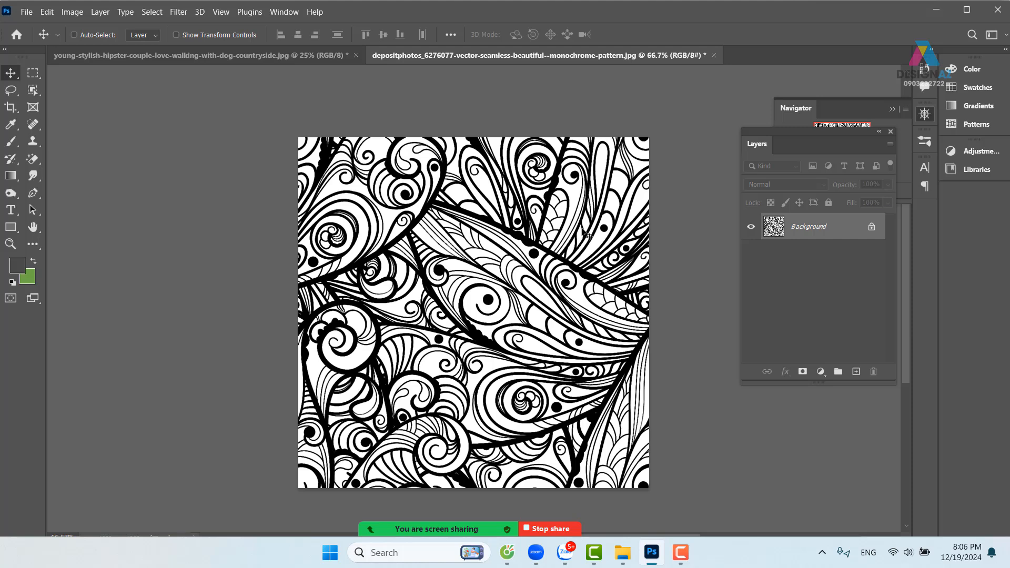
{"action": "key", "text": "ctrl+plus"}
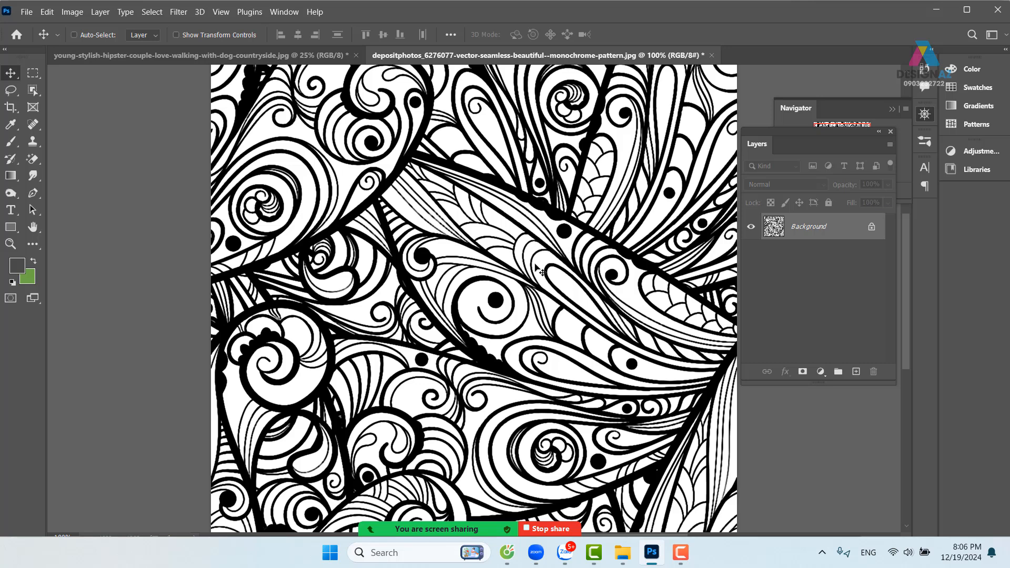
{"action": "left_click", "coordinate": [803, 372]}
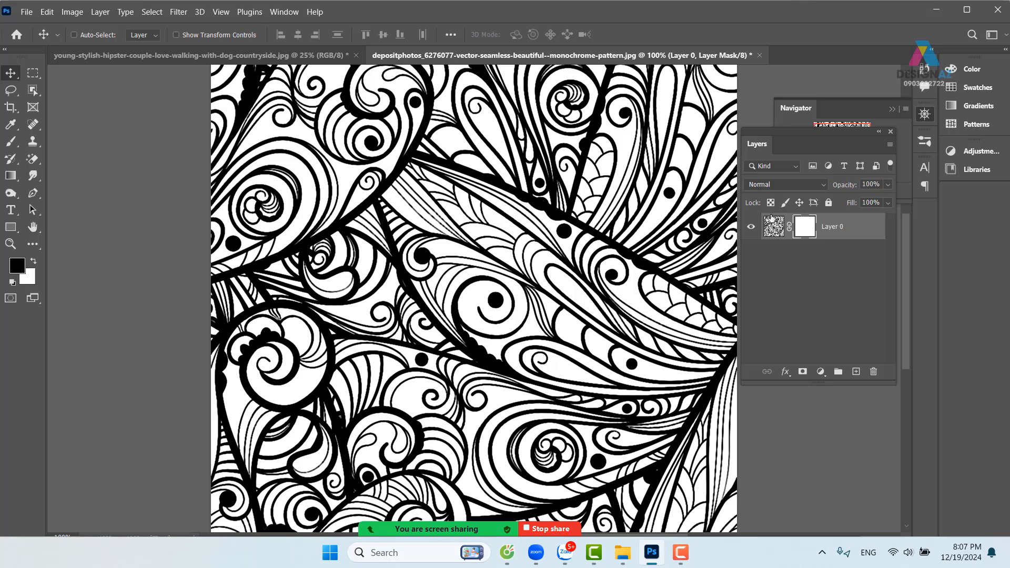
{"action": "left_click", "coordinate": [70, 12]}
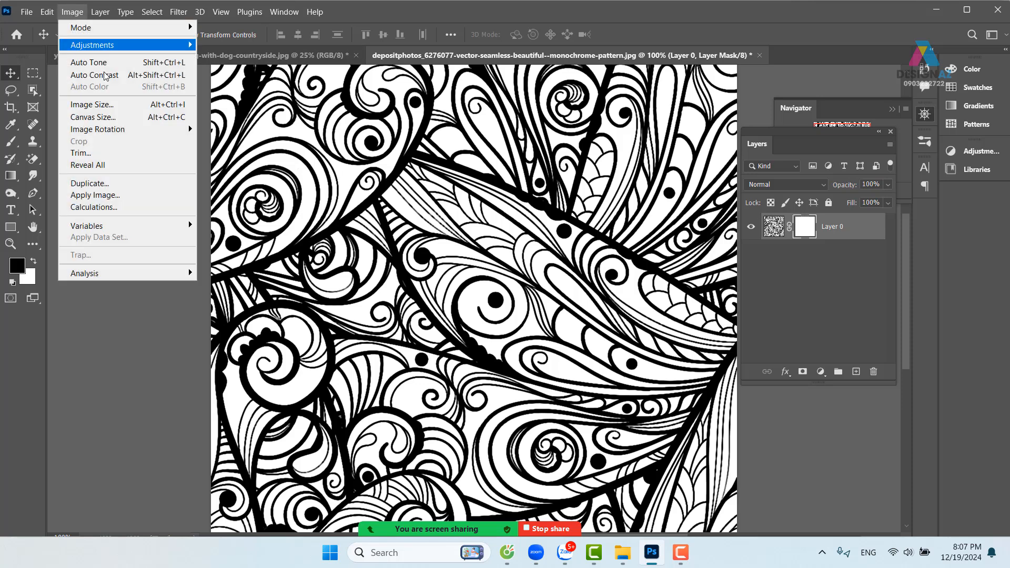
{"action": "left_click", "coordinate": [119, 195]}
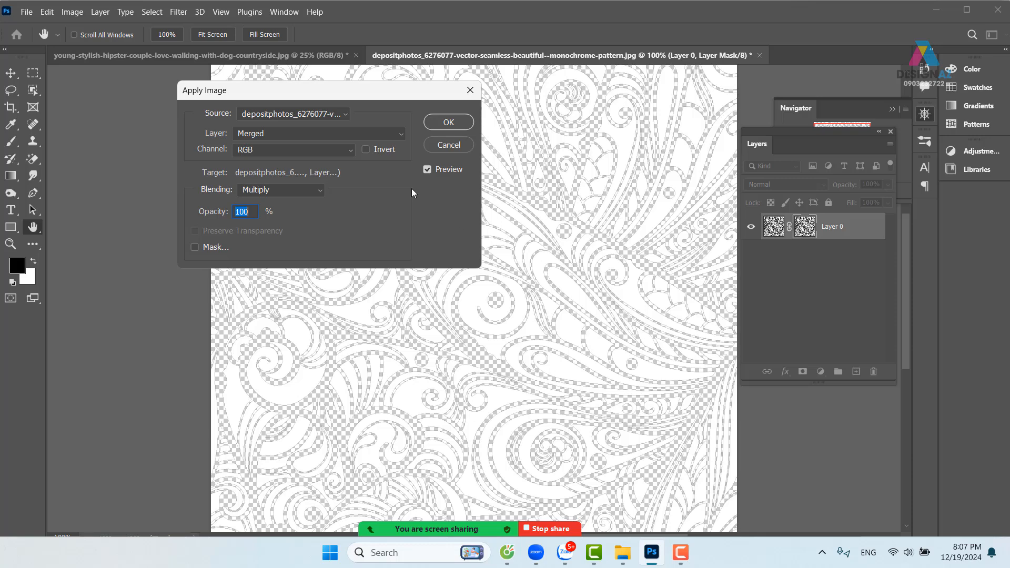
{"action": "left_click", "coordinate": [366, 150]}
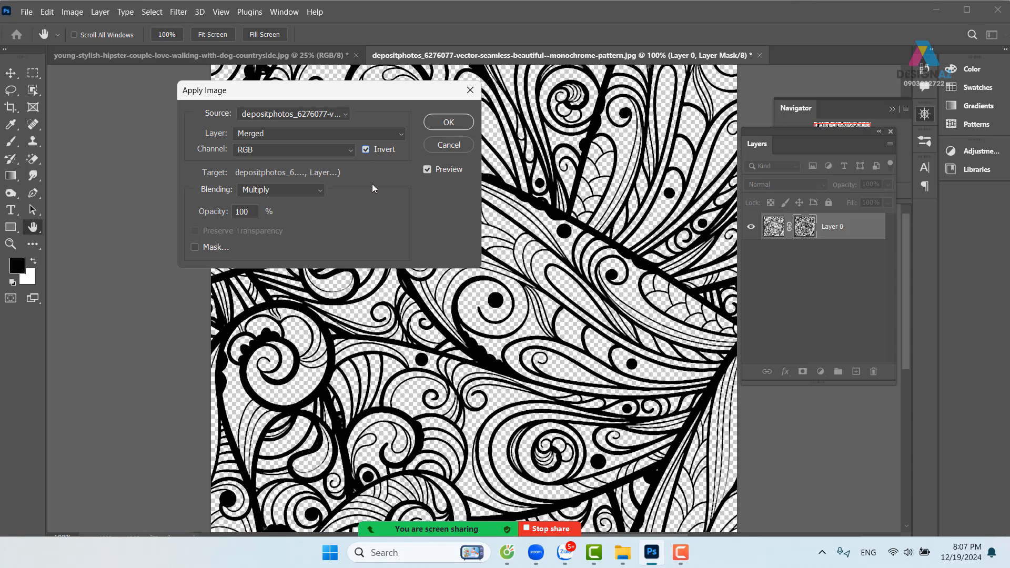
{"action": "left_click", "coordinate": [449, 123]}
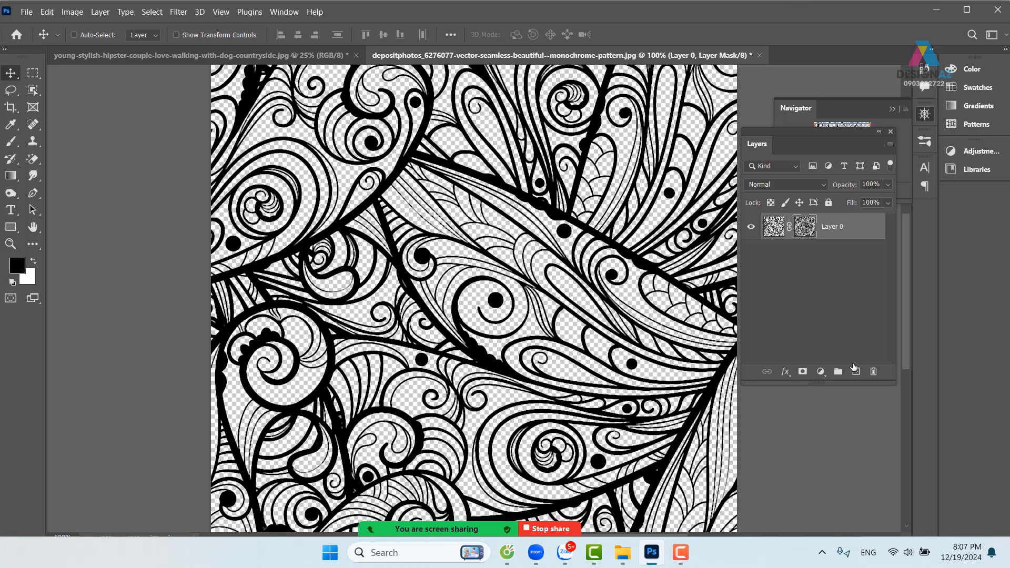
Step: Try recoloring the lines with a new layer filled with the green background color and clipped to Layer 0, and undo the clipping and fill
{"action": "left_click", "coordinate": [856, 371]}
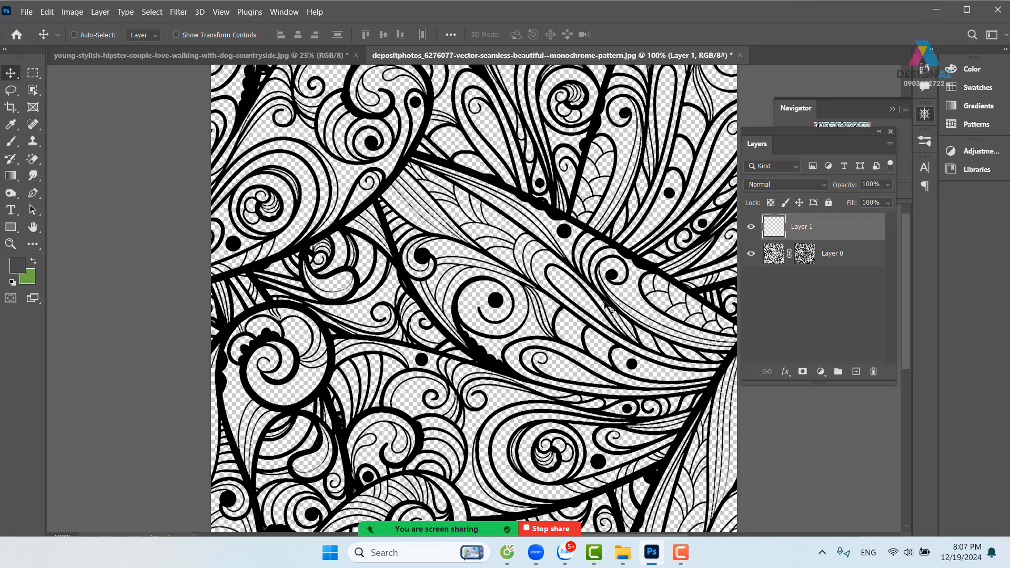
{"action": "key", "text": "ctrl+z"}
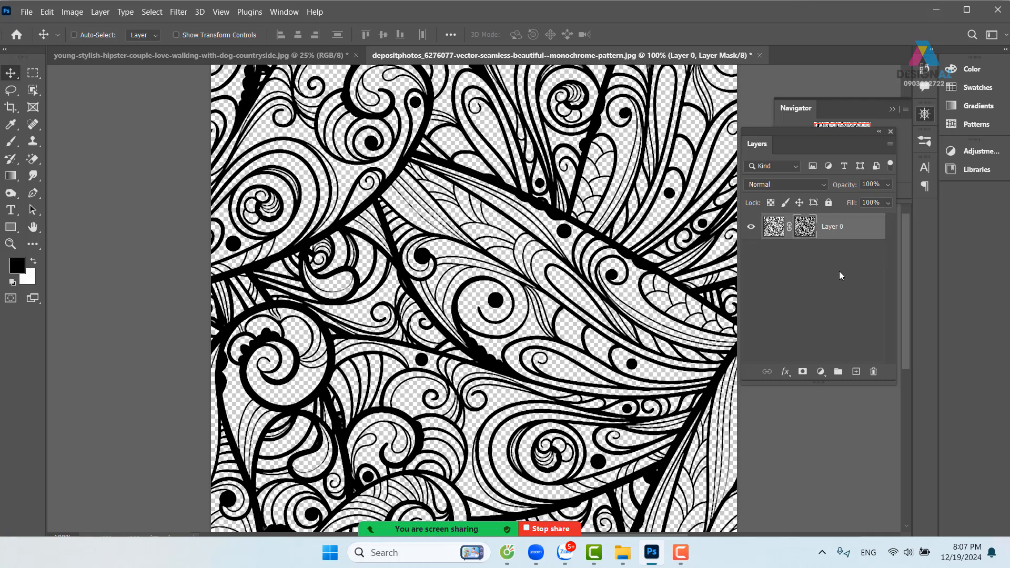
{"action": "left_click", "coordinate": [856, 372]}
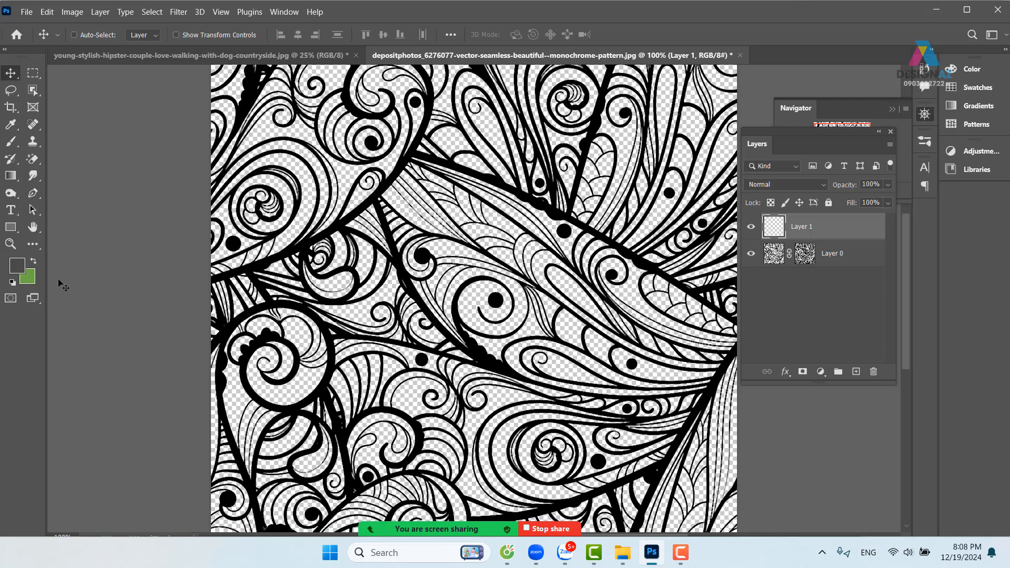
{"action": "key", "text": "ctrl"}
{"action": "key", "text": "ctrl+BackSpace"}
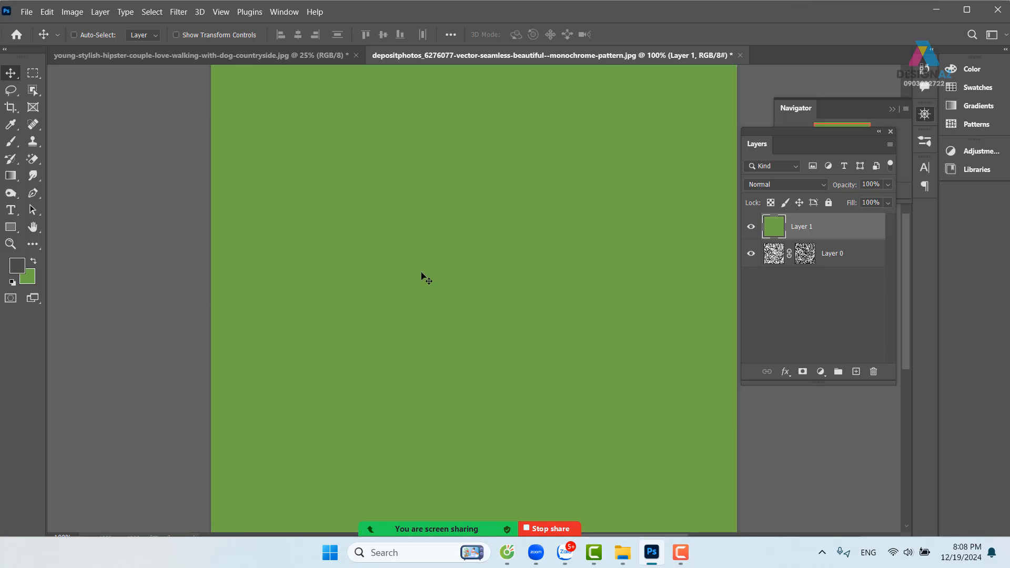
{"action": "key", "text": "ctrl"}
{"action": "key", "text": "ctrl+alt+g"}
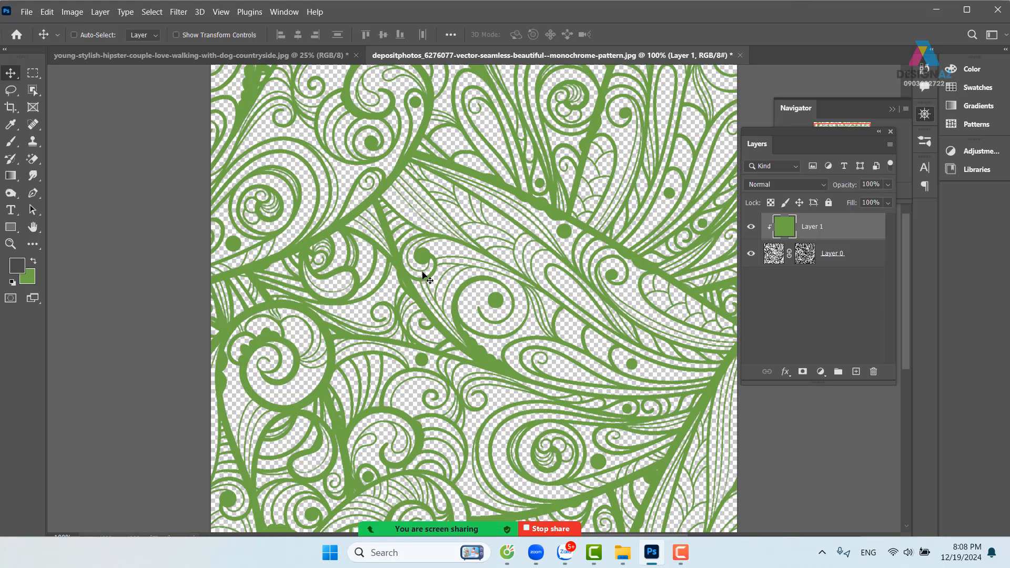
{"action": "key", "text": "ctrl+z"}
{"action": "key", "text": "ctrl+z"}
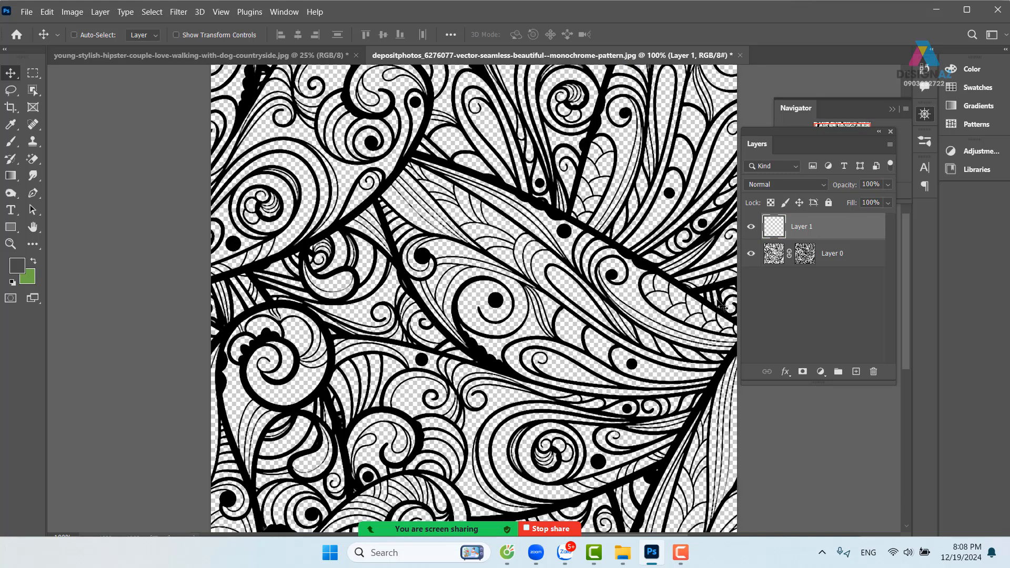
Step: Add a dark red (#7c2222) solid color fill layer and clip it to the masked pattern in Layer 0
{"action": "left_click", "coordinate": [821, 372]}
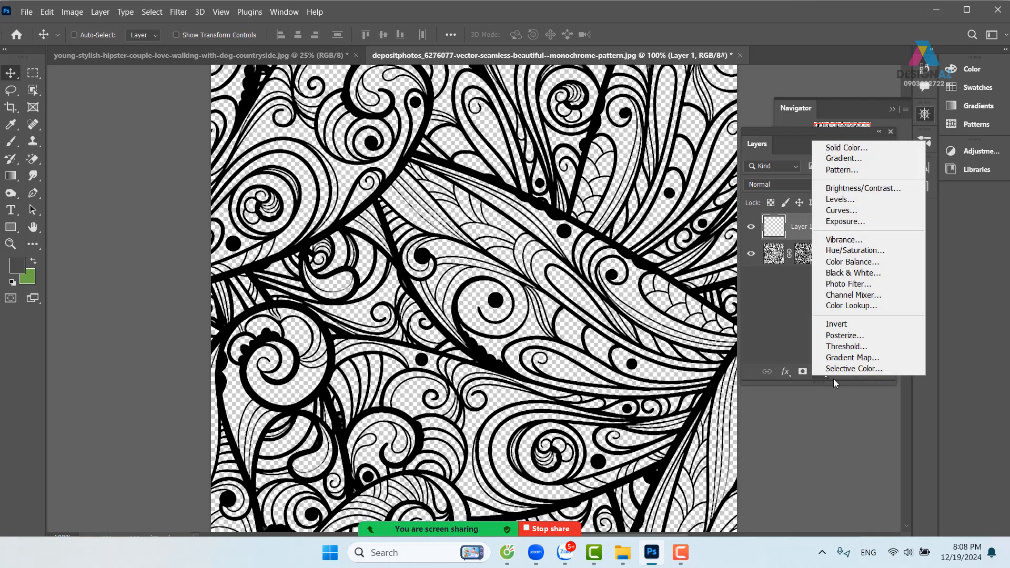
{"action": "left_click", "coordinate": [858, 150]}
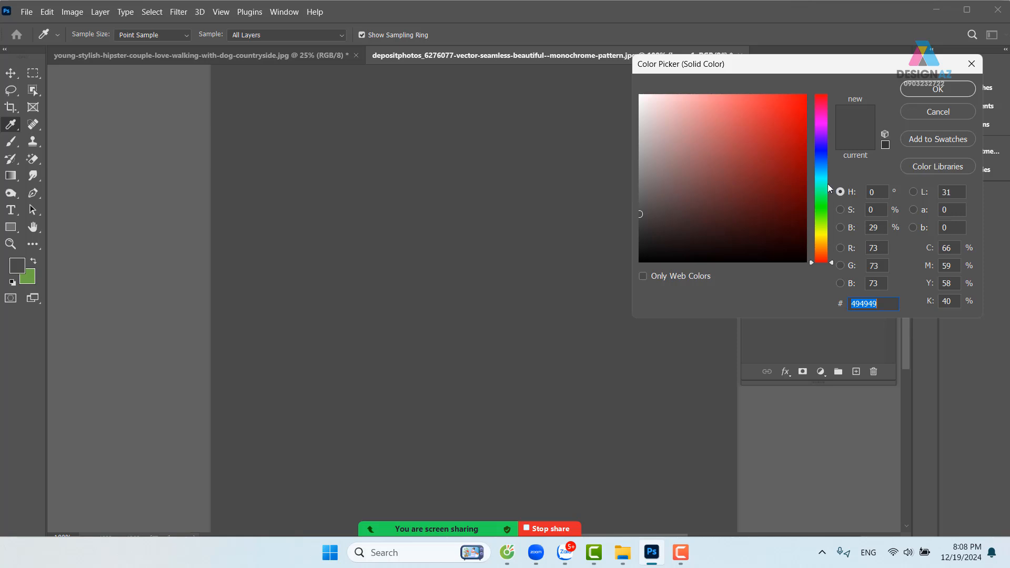
{"action": "left_click", "coordinate": [761, 180]}
{"action": "left_click", "coordinate": [939, 89]}
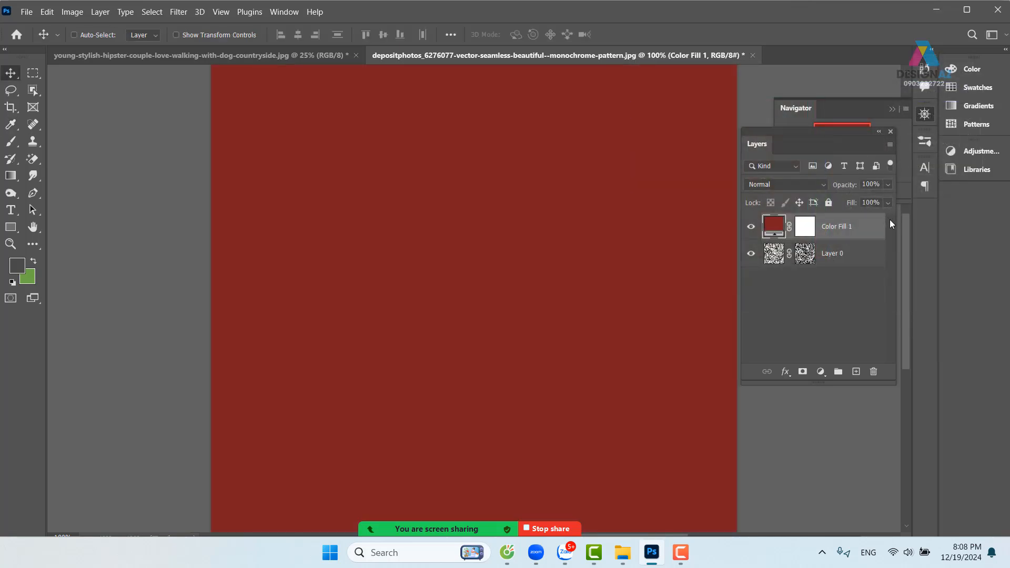
{"action": "key", "text": "ctrl+alt+g"}
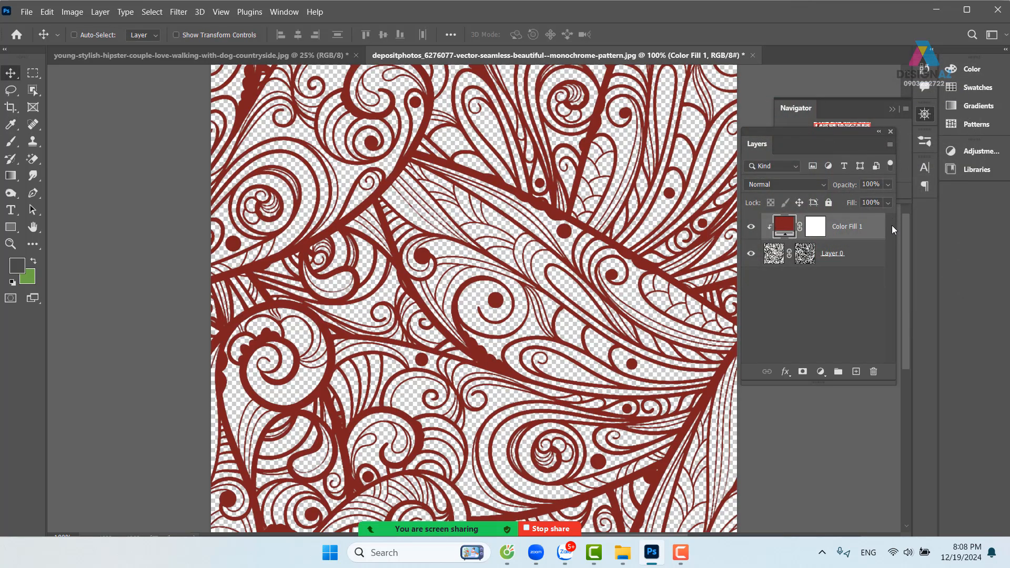
Step: Try changing the clipped fill color to green #387b14, and undo back to the masked black pattern without the fill layer
{"action": "double_click", "coordinate": [785, 225]}
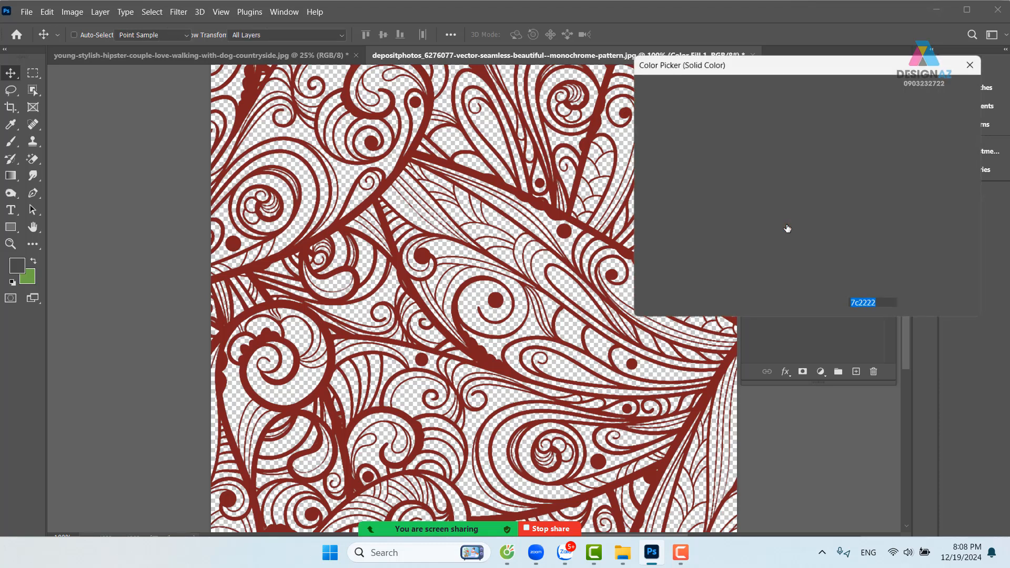
{"action": "left_click_drag", "start_coordinate": [780, 180], "coordinate": [718, 188]}
{"action": "left_click", "coordinate": [822, 216]}
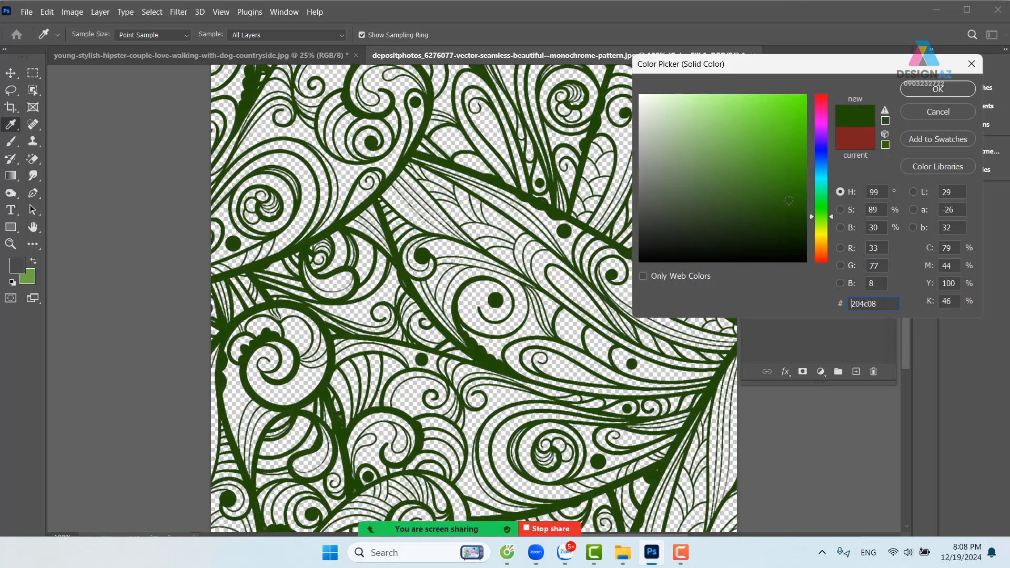
{"action": "left_click_drag", "start_coordinate": [777, 129], "coordinate": [780, 180]}
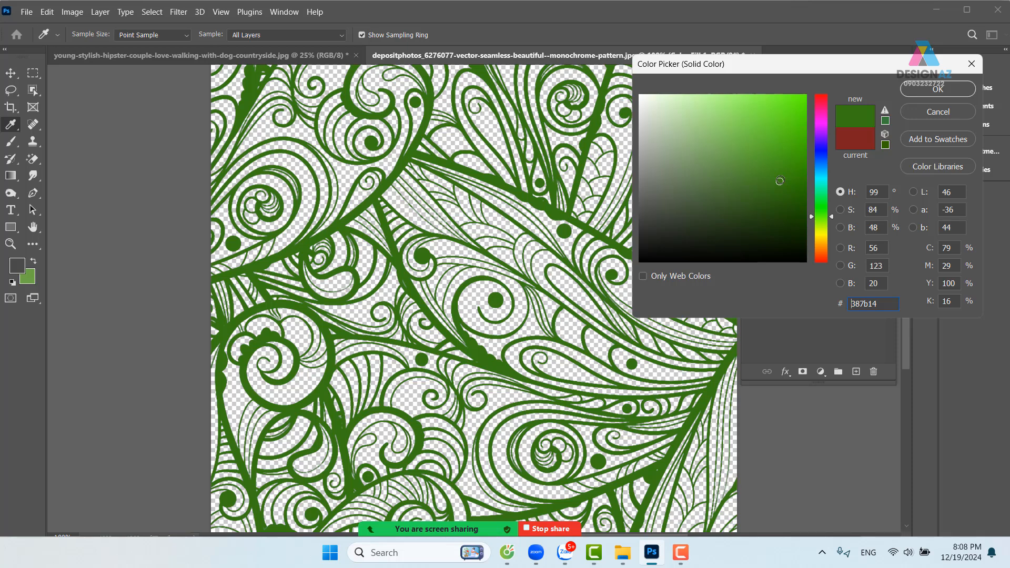
{"action": "left_click", "coordinate": [948, 90]}
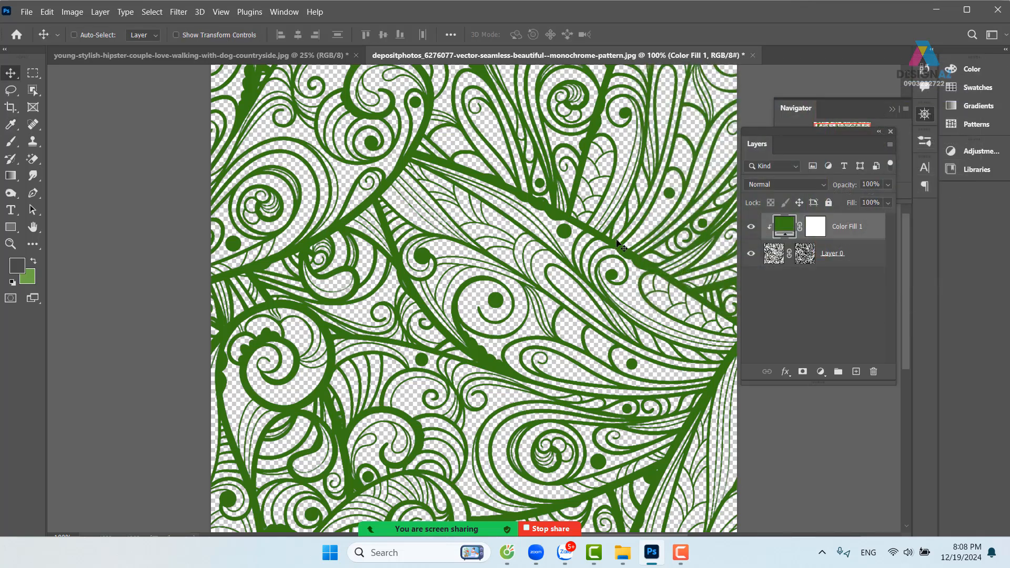
{"action": "key", "text": "ctrl+z"}
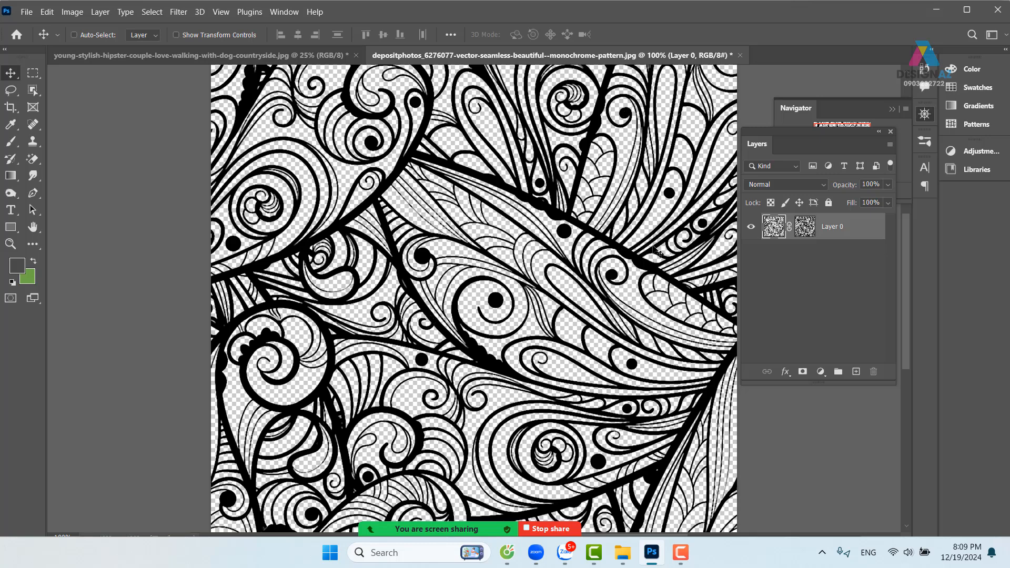
Step: Create a new empty layer above the masked Layer 0 and hide it
{"action": "key", "text": "ctrl+minus"}
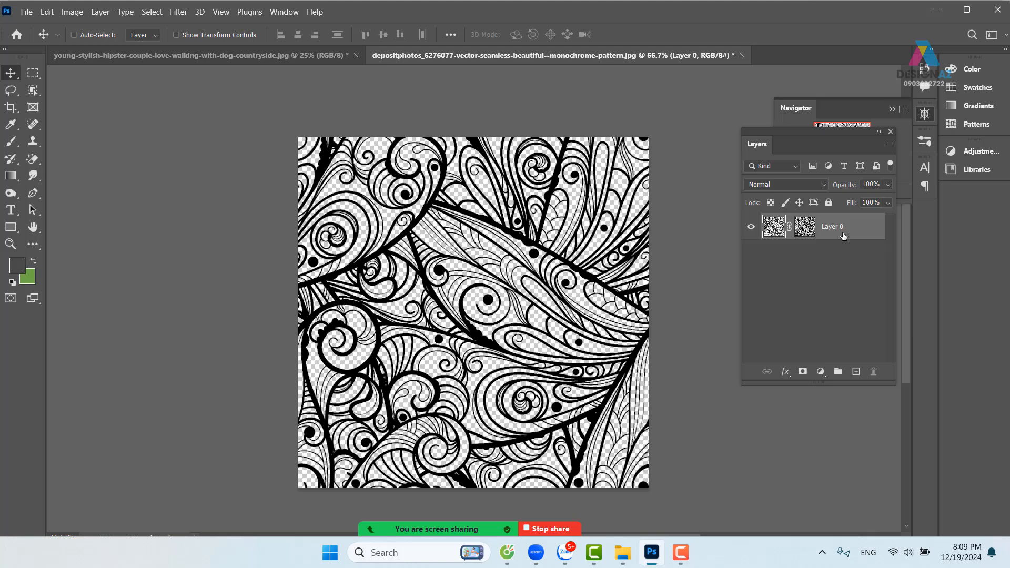
{"action": "left_click", "coordinate": [856, 371]}
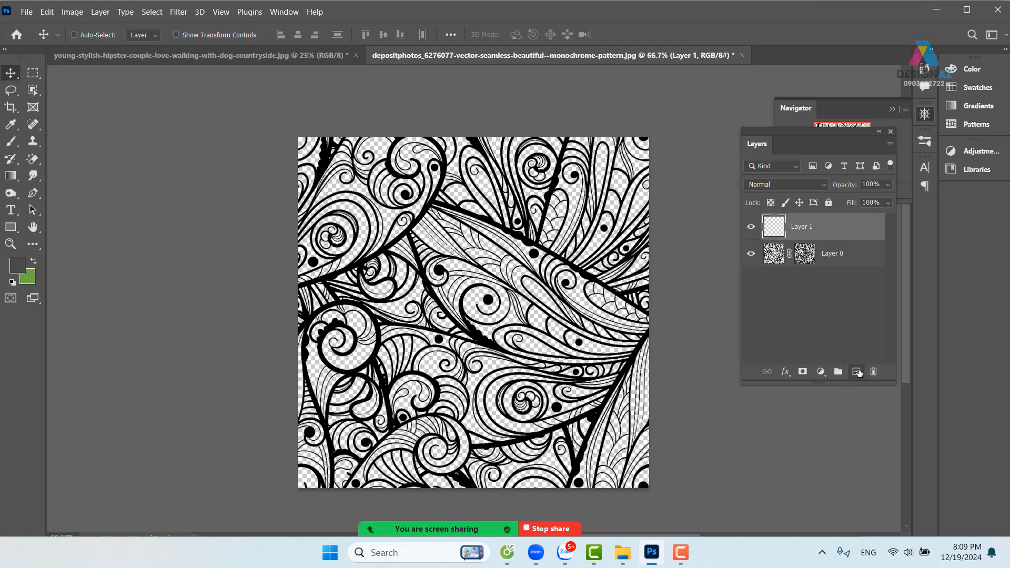
{"action": "left_click", "coordinate": [858, 263], "text": "shift"}
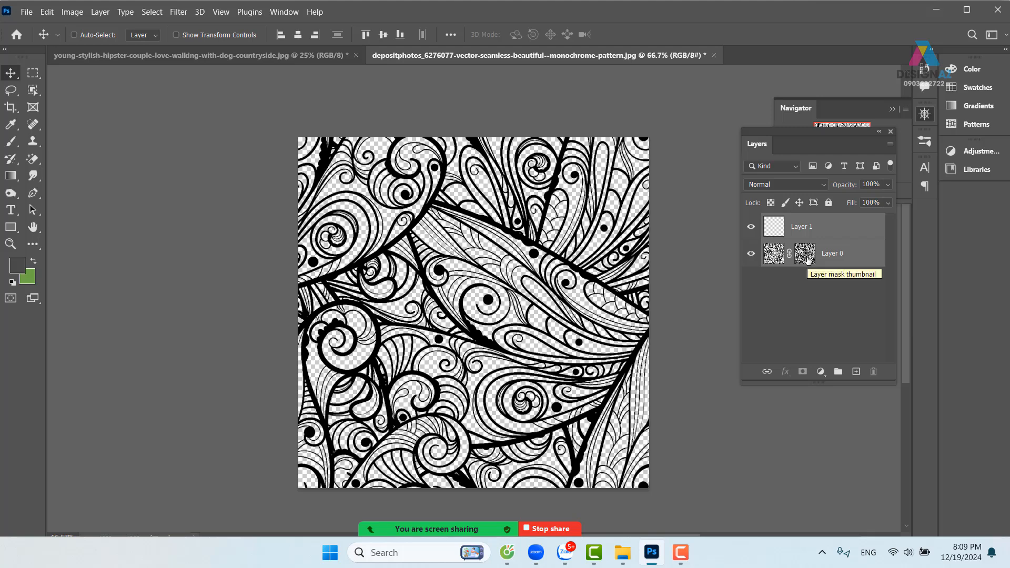
{"action": "left_click", "coordinate": [835, 230]}
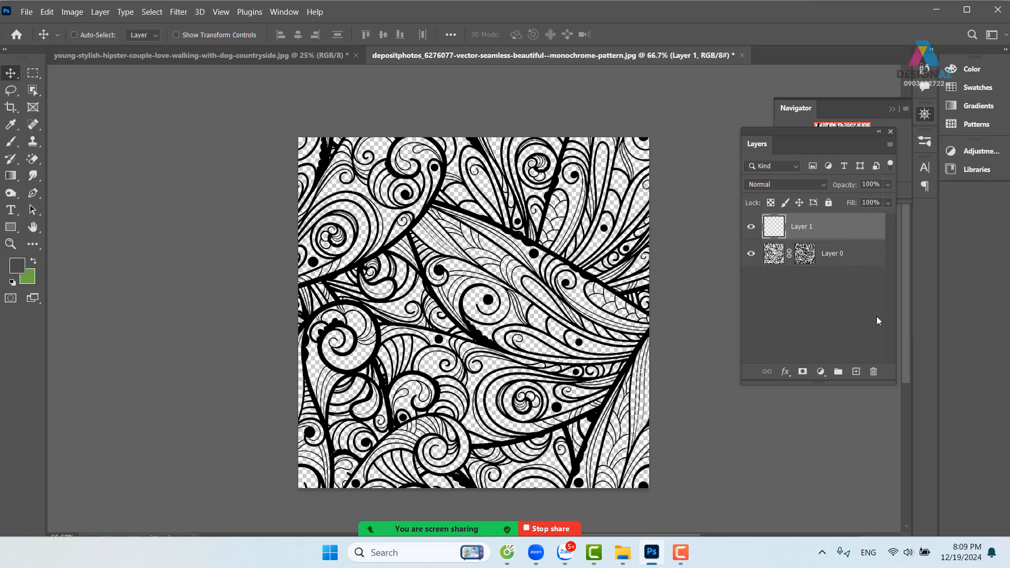
{"action": "left_click", "coordinate": [752, 227]}
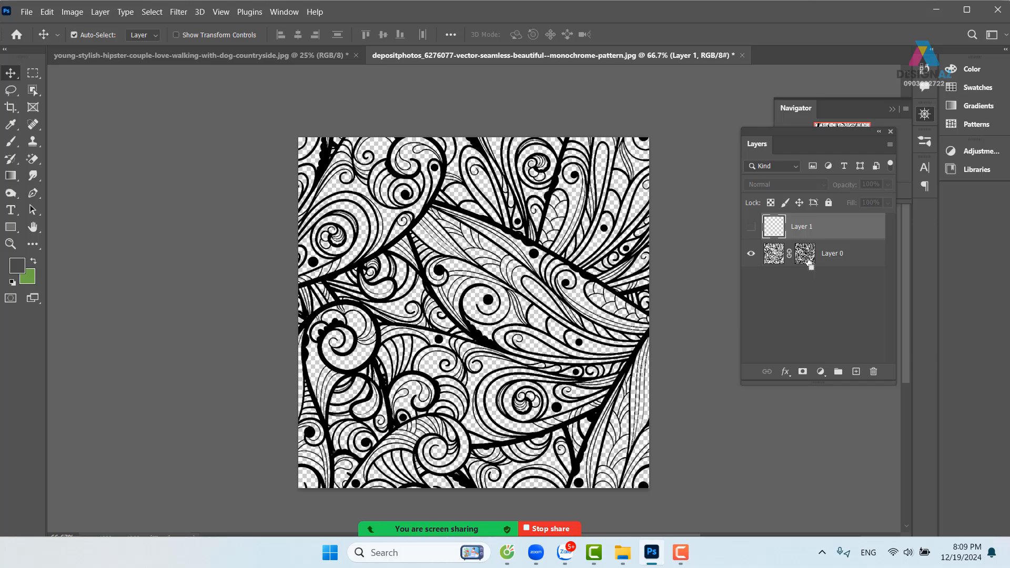
Step: Load Layer 0's mask as a selection of the pattern lines while keeping Layer 1 active
{"action": "left_click", "coordinate": [810, 263], "text": "ctrl"}
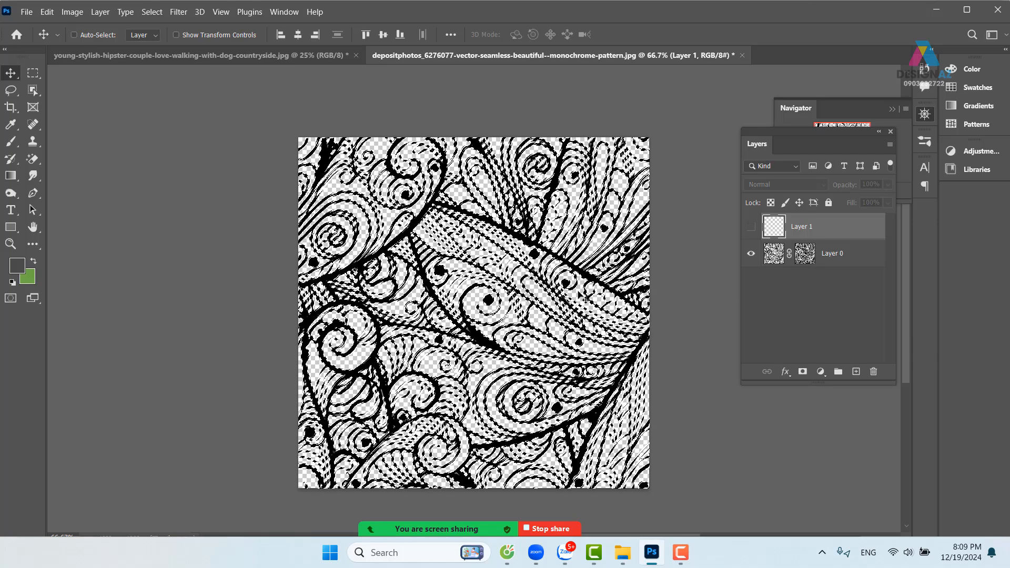
{"action": "key", "text": "ctrl+plus"}
{"action": "key", "text": "ctrl+plus"}
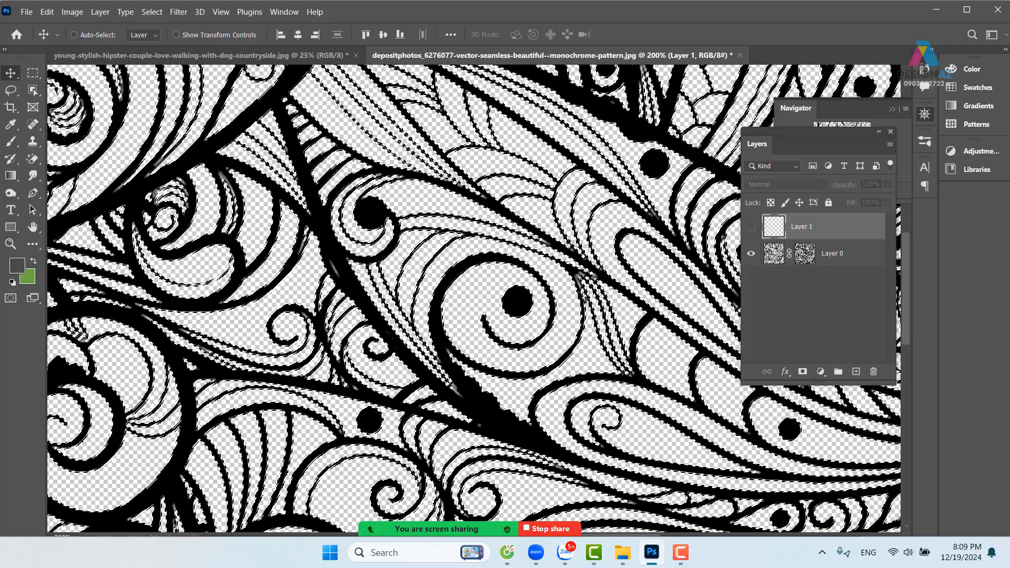
{"action": "left_click", "coordinate": [509, 387]}
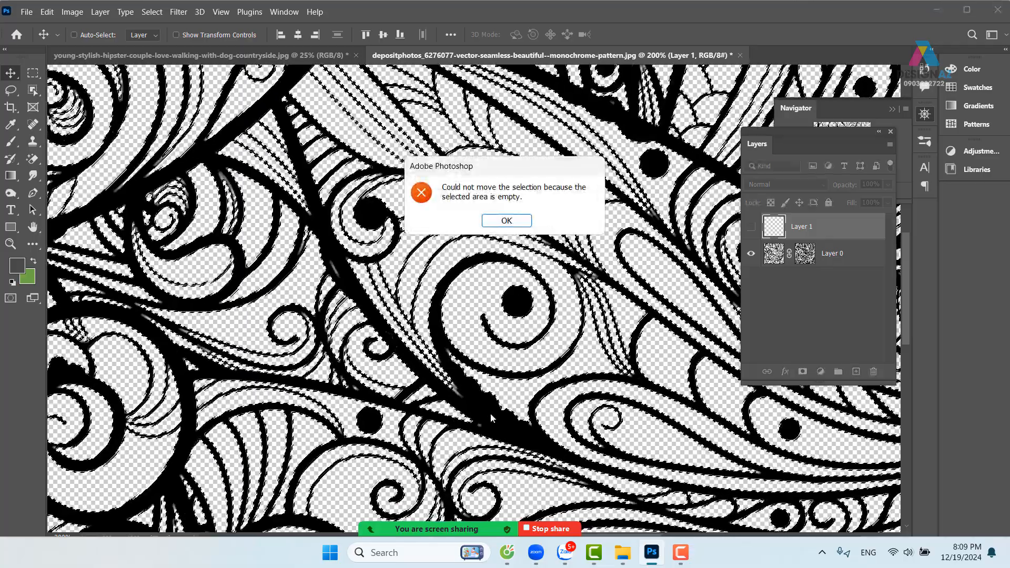
{"action": "left_click", "coordinate": [507, 221]}
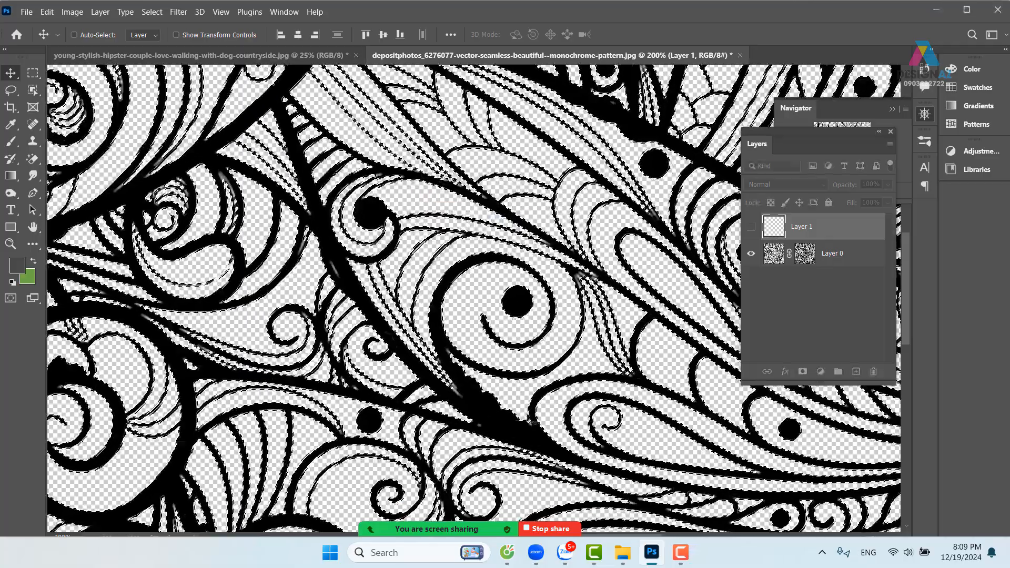
Step: Convert the selection of the pattern lines into a work path with a tolerance of 1.0 pixels
{"action": "key", "text": "m"}
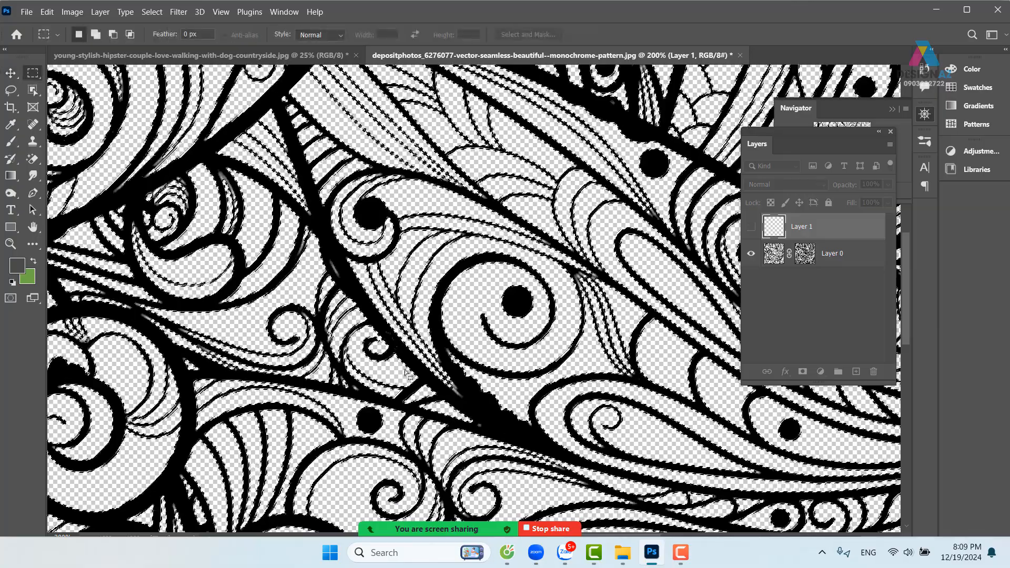
{"action": "right_click", "coordinate": [505, 429]}
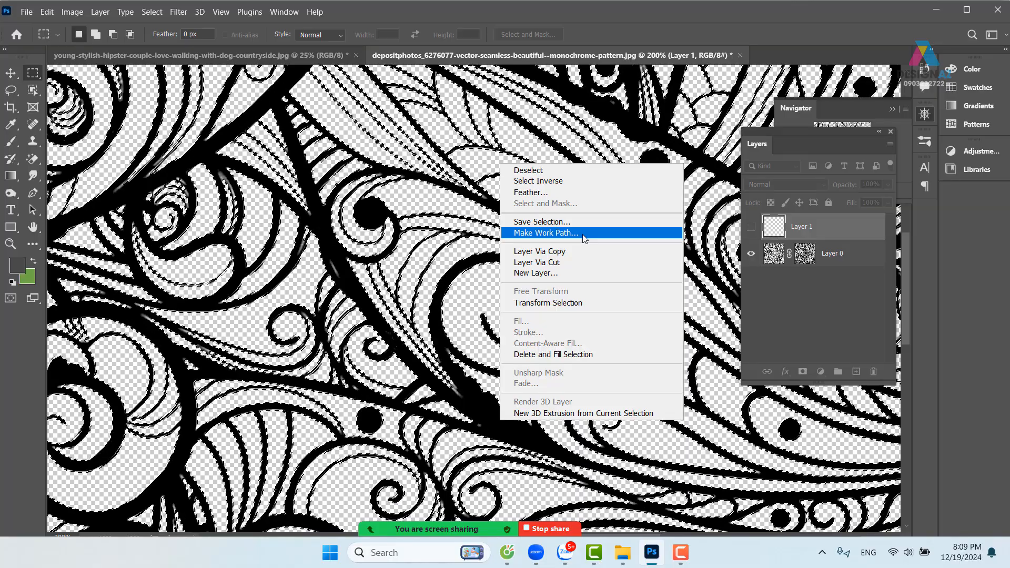
{"action": "left_click", "coordinate": [584, 238]}
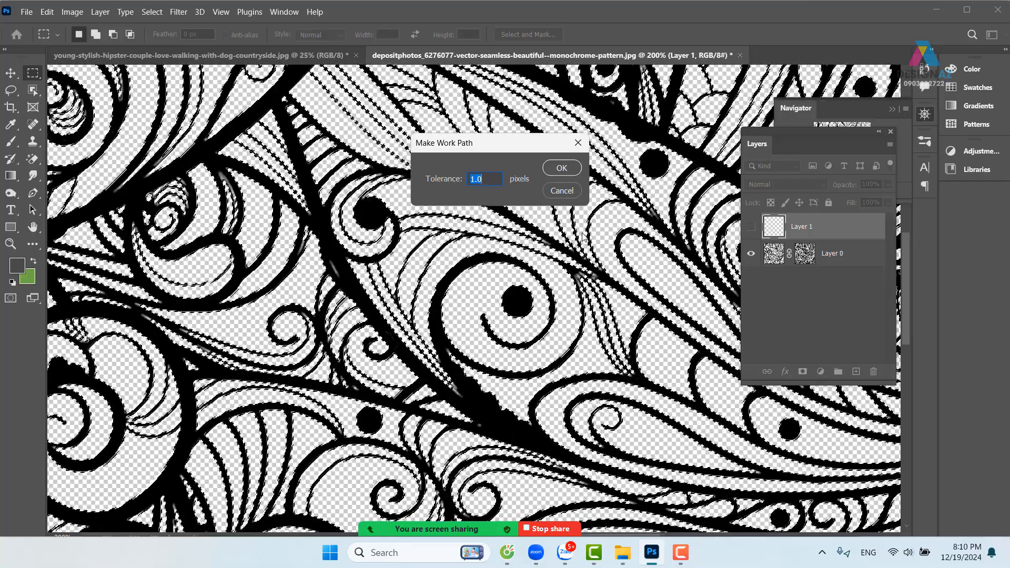
{"action": "left_click", "coordinate": [572, 176]}
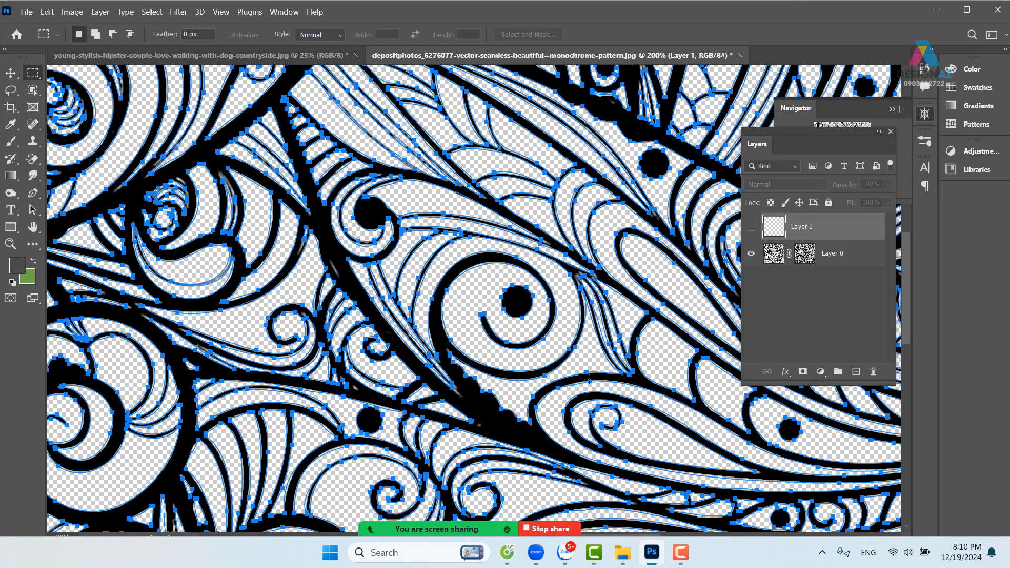
Step: Select the entire work path across the canvas with the Direct Selection Tool and copy it
{"action": "key", "text": "ctrl+minus"}
{"action": "key", "text": "ctrl+minus"}
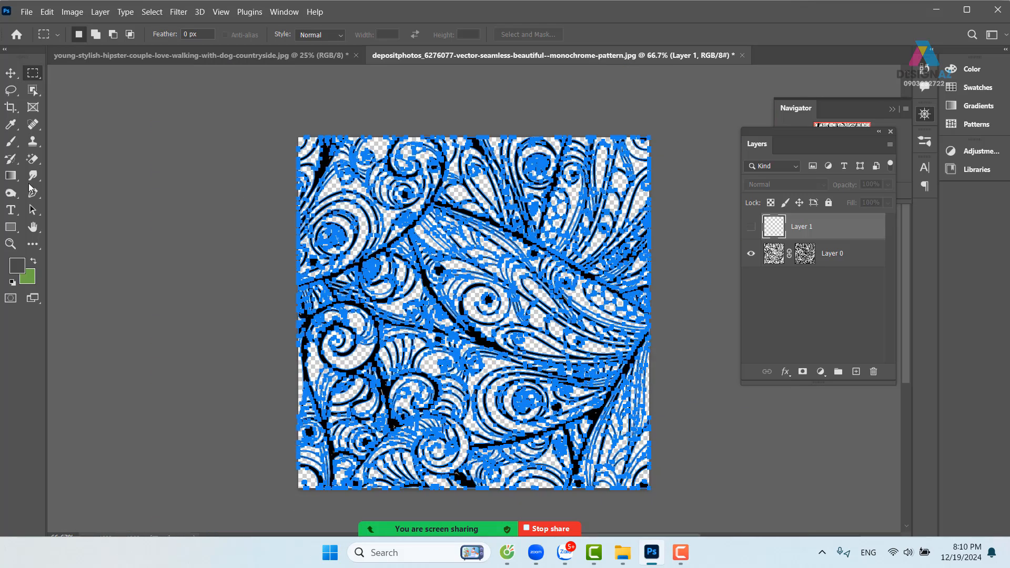
{"action": "left_click", "coordinate": [33, 213]}
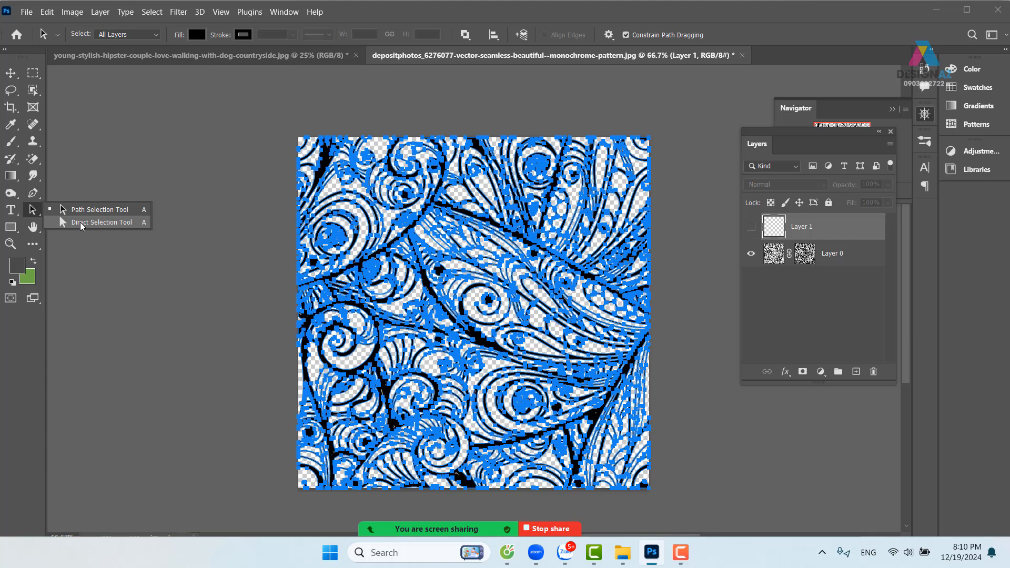
{"action": "left_click", "coordinate": [80, 226]}
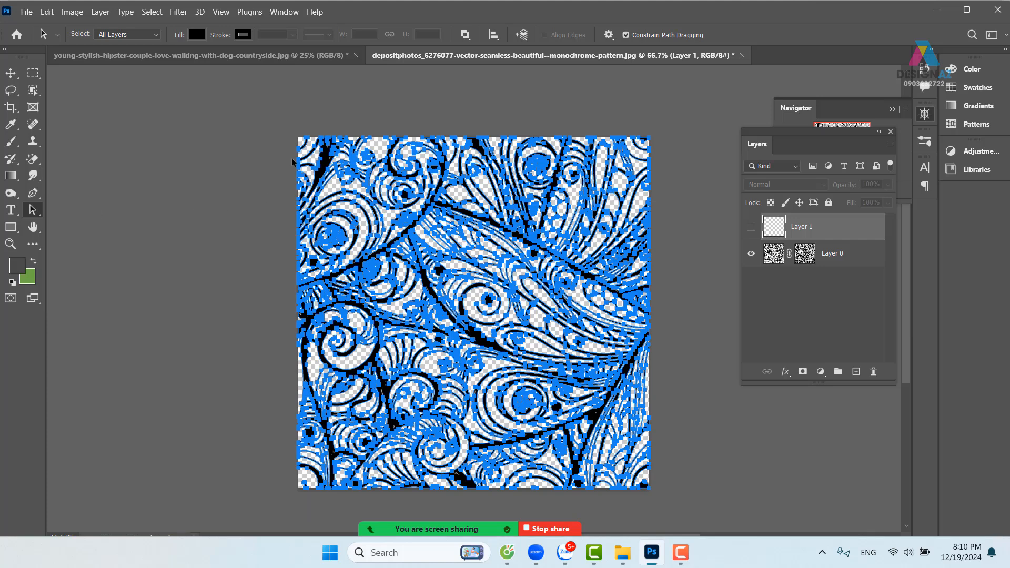
{"action": "left_click_drag", "start_coordinate": [270, 115], "coordinate": [691, 509]}
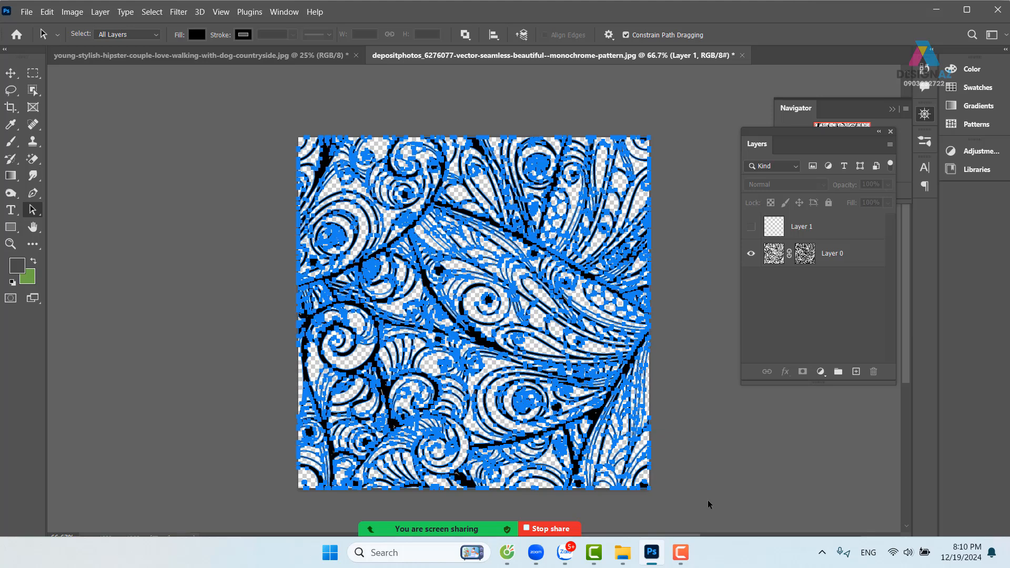
Step: Open Adobe Illustrator 2023 and create a new A4 document, 21 x 29.7 cm, in CMYK color
{"action": "key", "text": "super+d"}
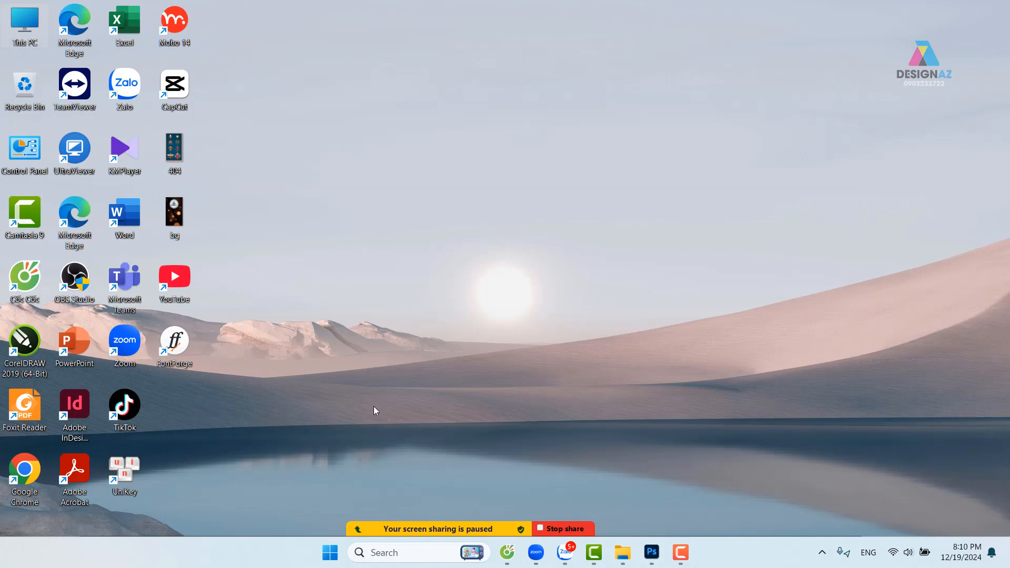
{"action": "left_click", "coordinate": [408, 551]}
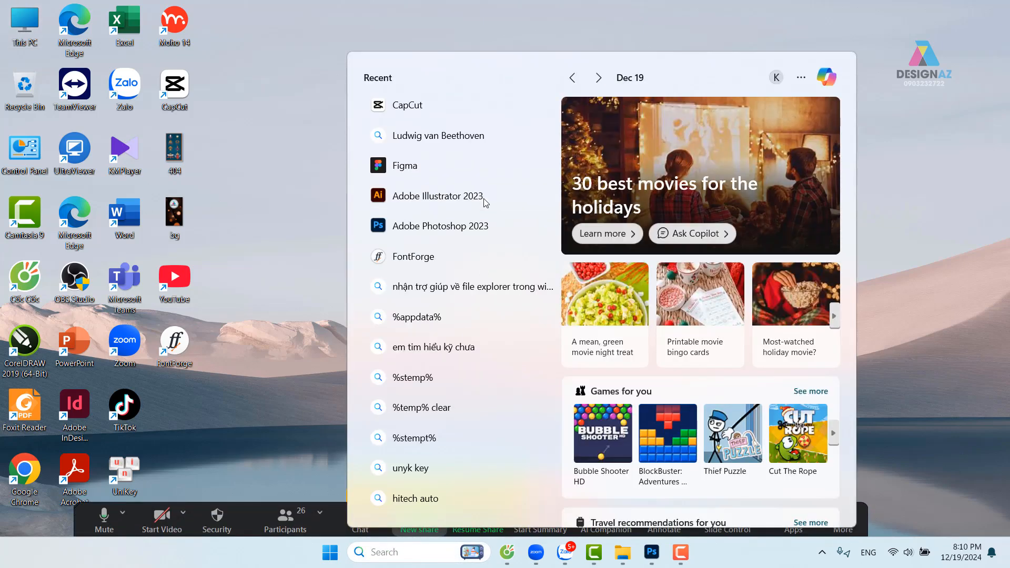
{"action": "left_click", "coordinate": [458, 198]}
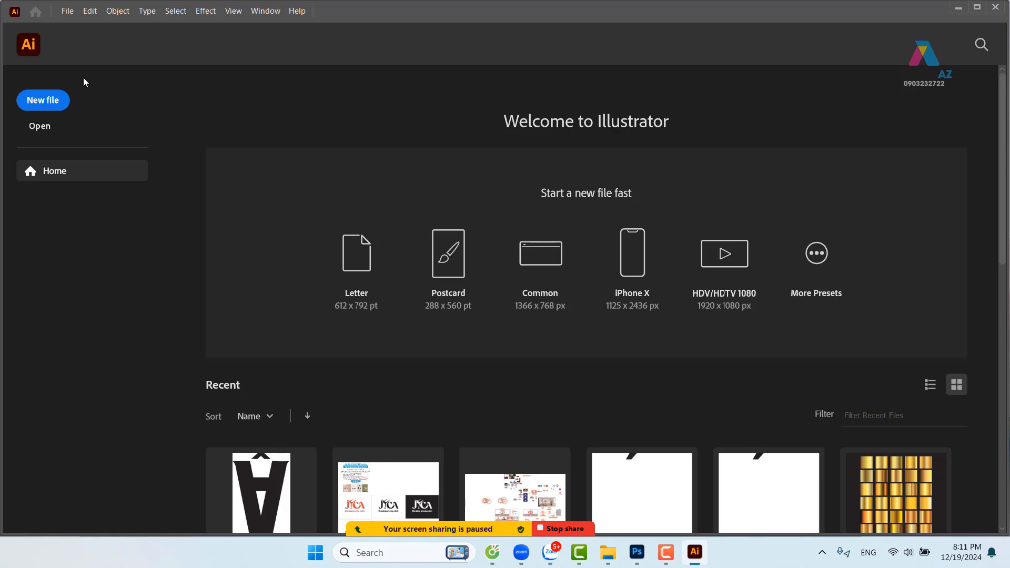
{"action": "left_click", "coordinate": [52, 101]}
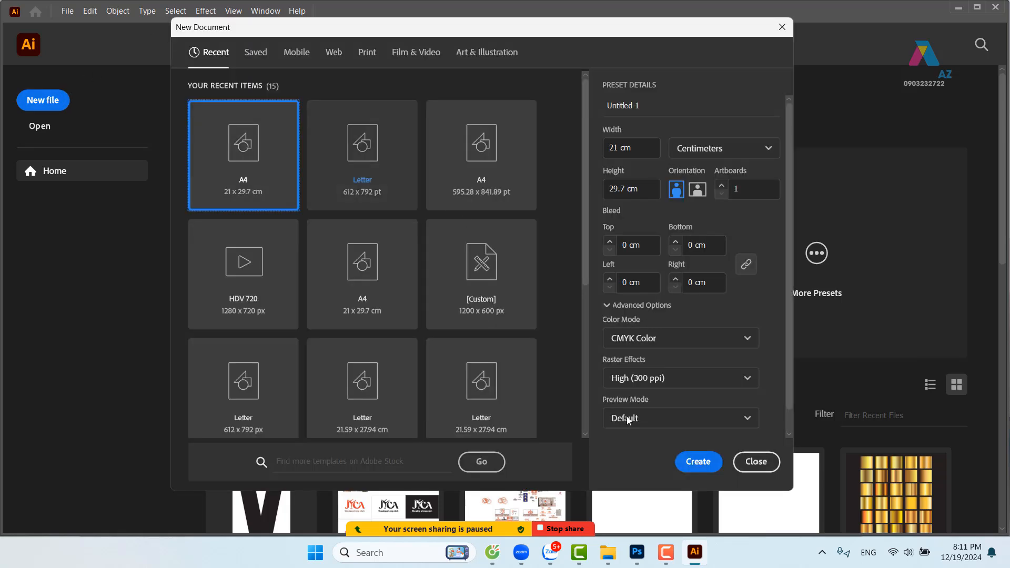
{"action": "left_click", "coordinate": [698, 462]}
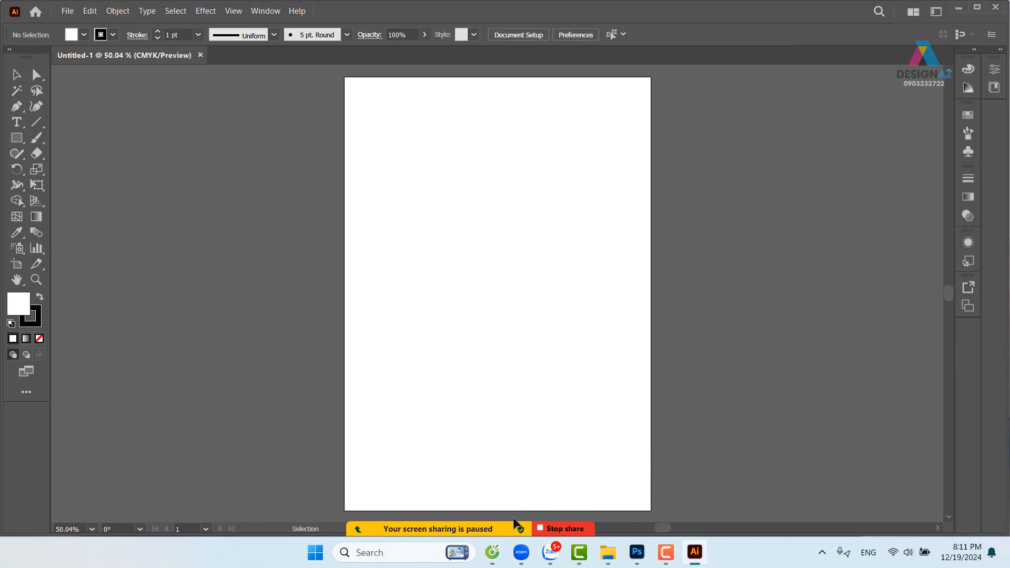
Step: Switch the Zoom screen share from the Photoshop window to the Illustrator Untitled-1 window
{"action": "left_click", "coordinate": [637, 551]}
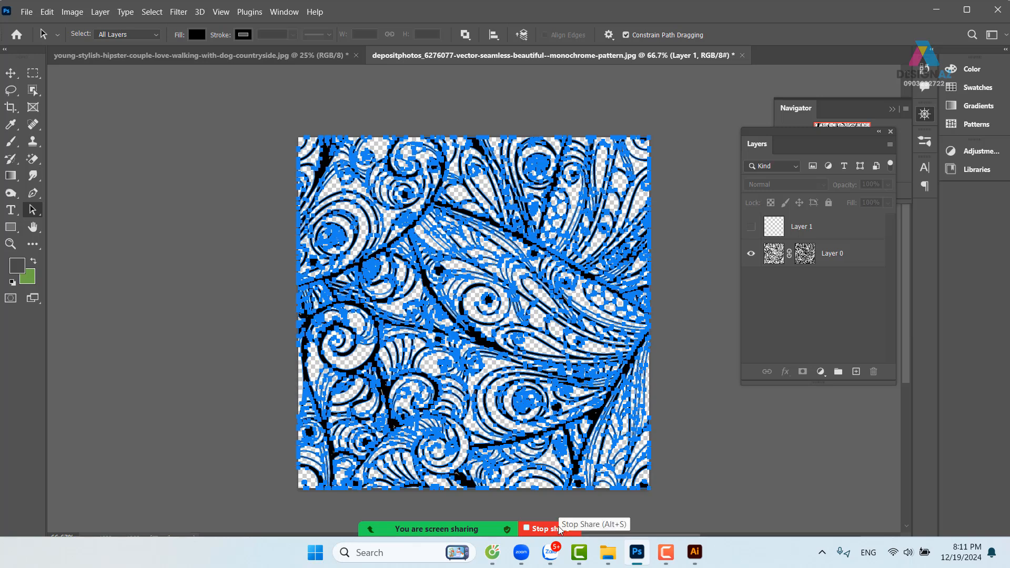
{"action": "mouse_move", "coordinate": [540, 532]}
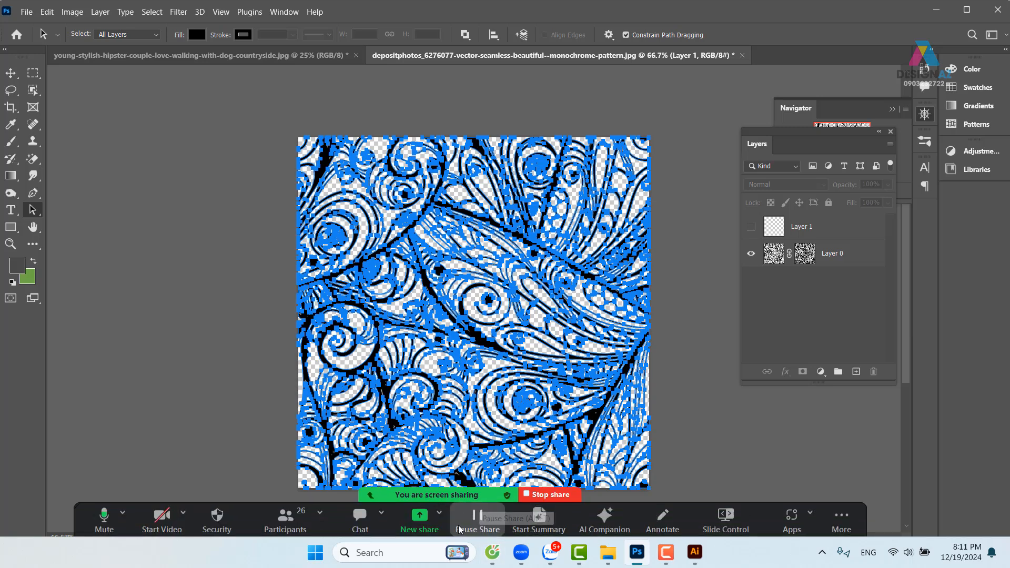
{"action": "left_click", "coordinate": [419, 518]}
{"action": "left_click", "coordinate": [439, 292]}
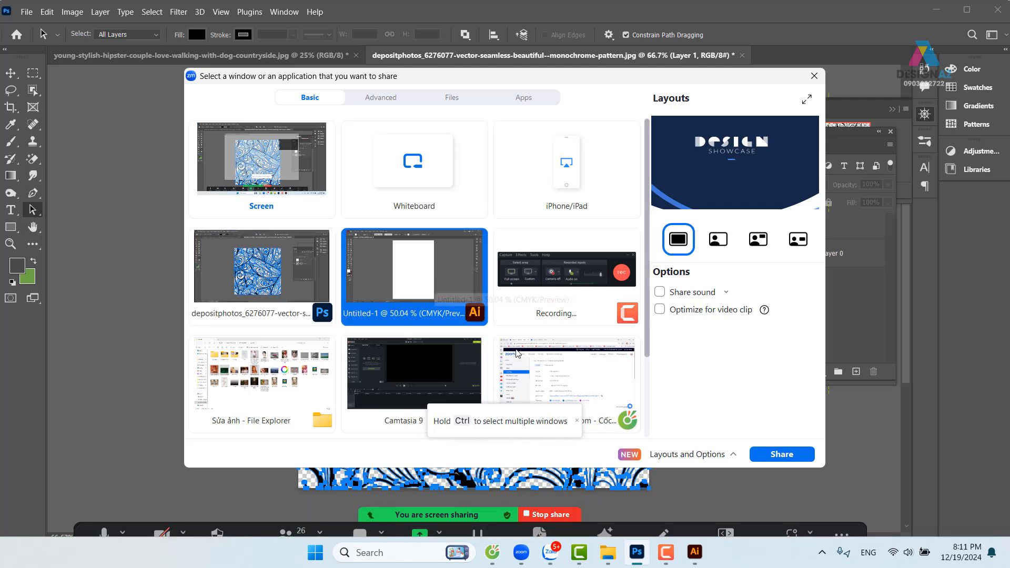
{"action": "left_click", "coordinate": [809, 456]}
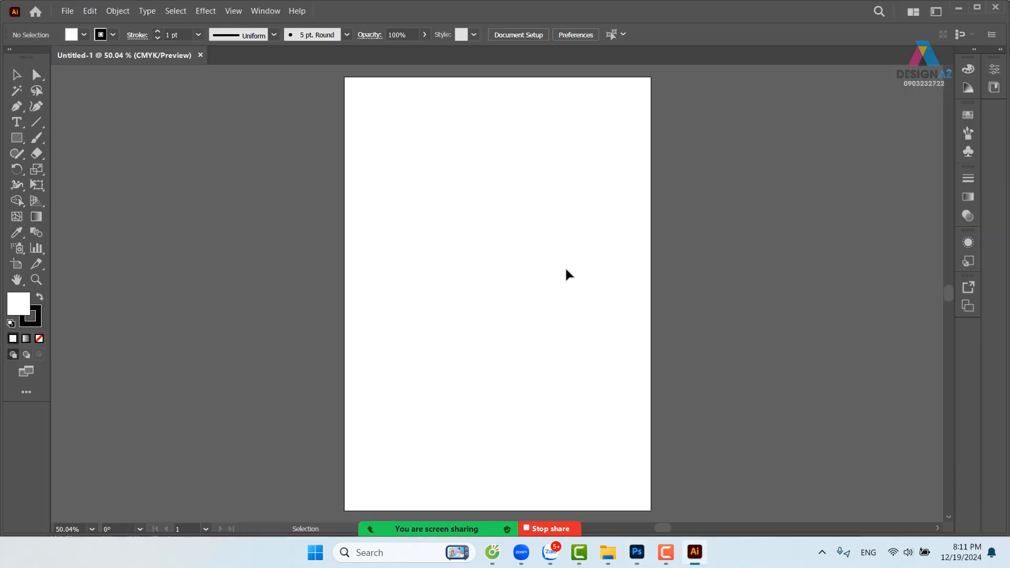
Step: Paste the copied paths into the new document as a fully editable compound shape
{"action": "key", "text": "a"}
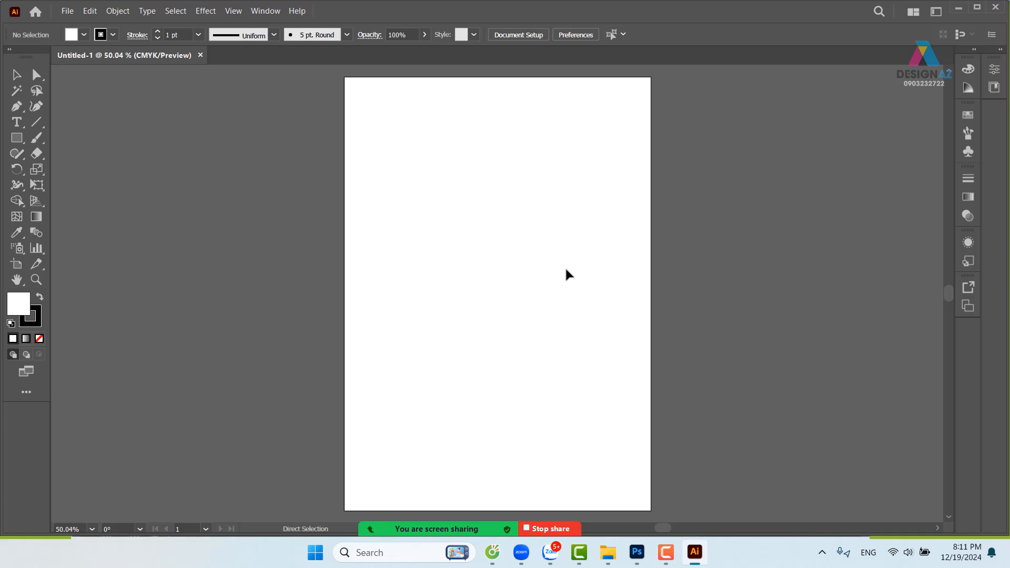
{"action": "key", "text": "ctrl+v"}
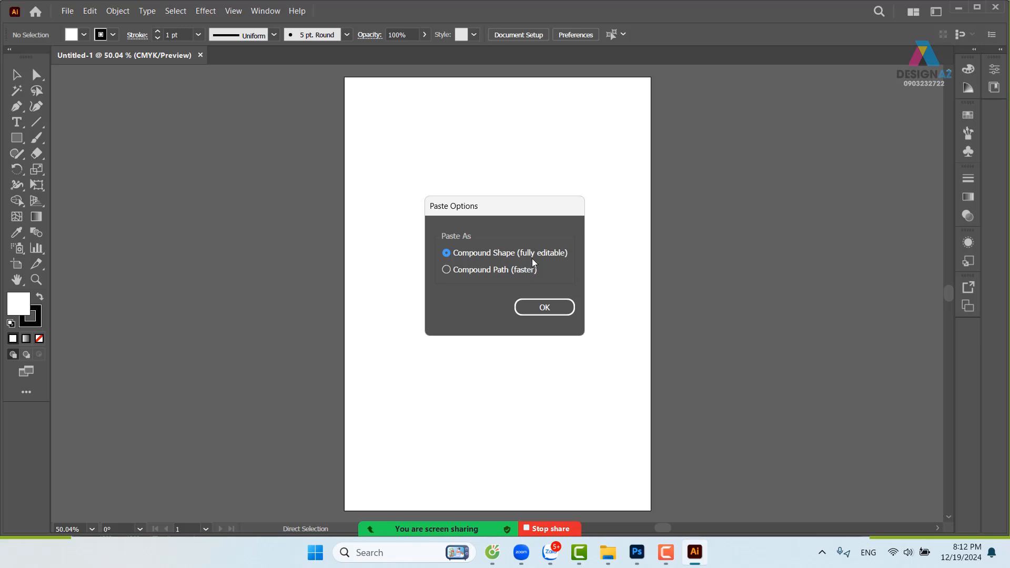
{"action": "left_click", "coordinate": [545, 308]}
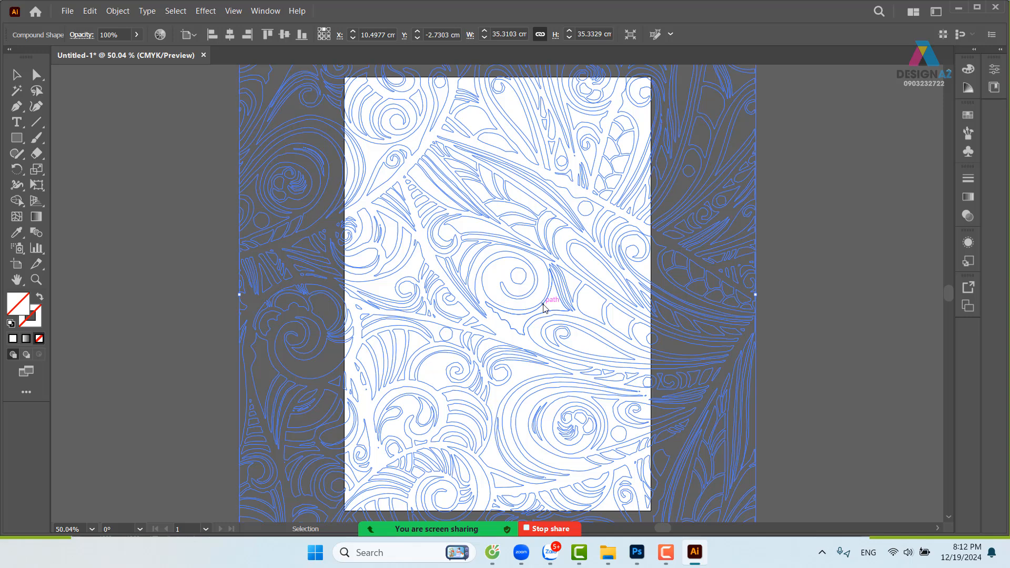
{"action": "key", "text": "a"}
{"action": "key", "text": "ctrl+minus"}
{"action": "key", "text": "v"}
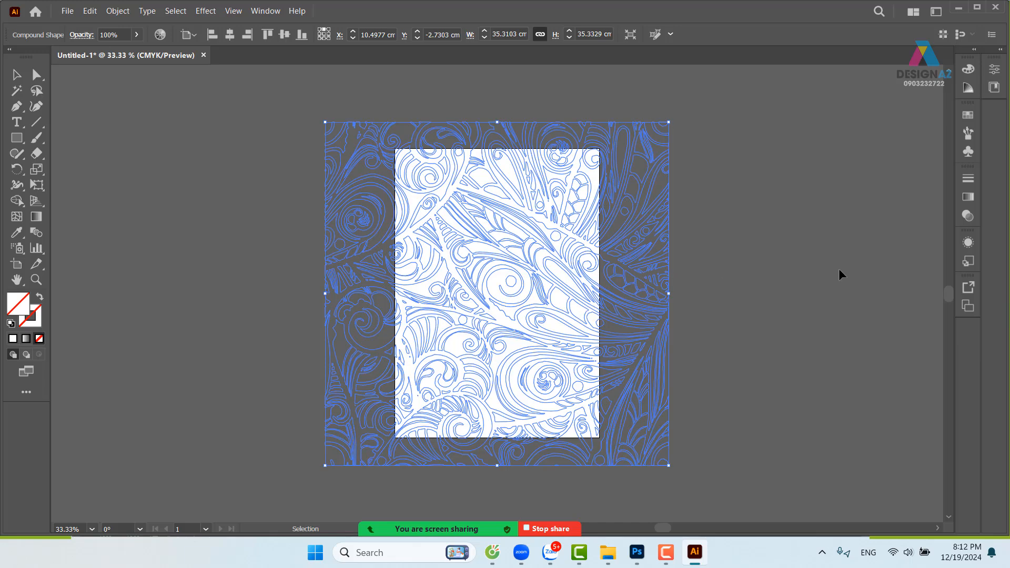
Step: Fill the pasted compound shape with a red-orange swatch and hide the artboard
{"action": "left_click", "coordinate": [763, 212]}
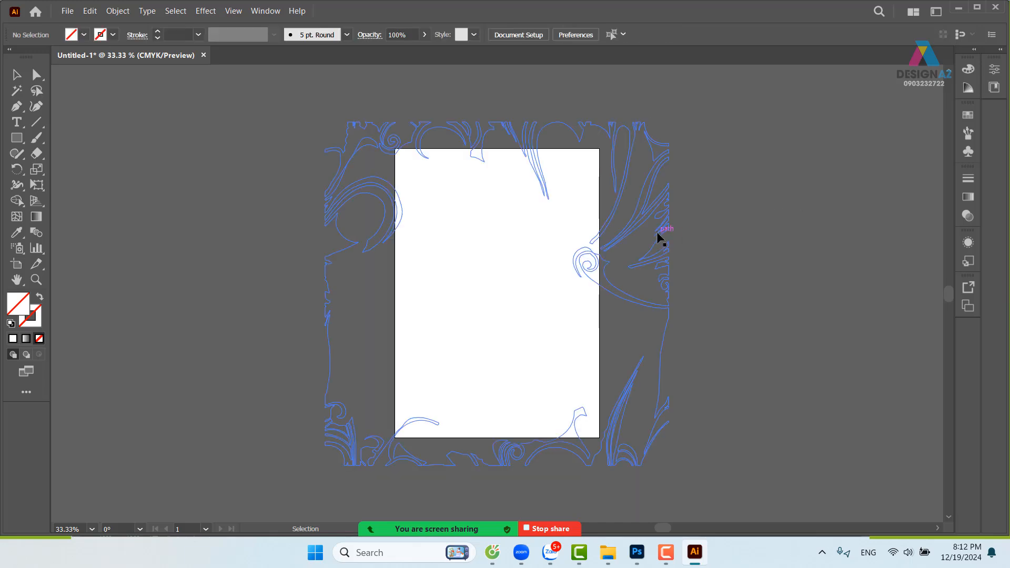
{"action": "left_click", "coordinate": [660, 237]}
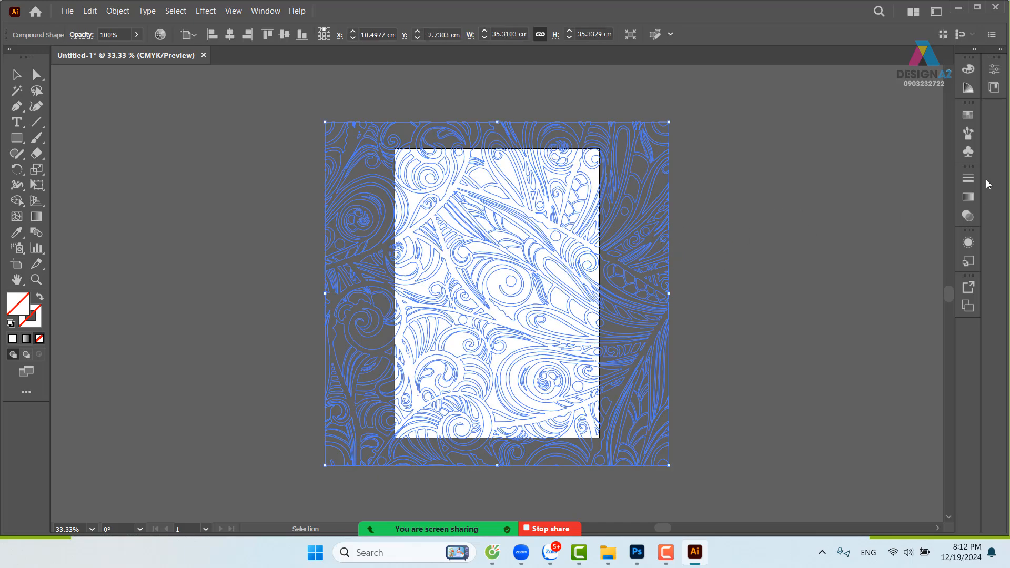
{"action": "left_click", "coordinate": [968, 116]}
{"action": "left_click", "coordinate": [915, 151]}
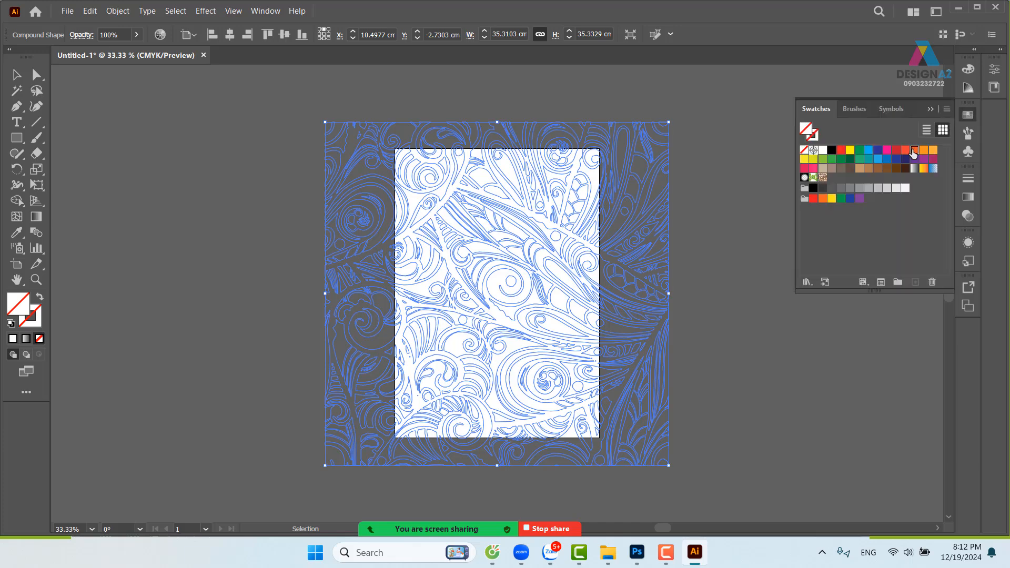
{"action": "left_click", "coordinate": [756, 301]}
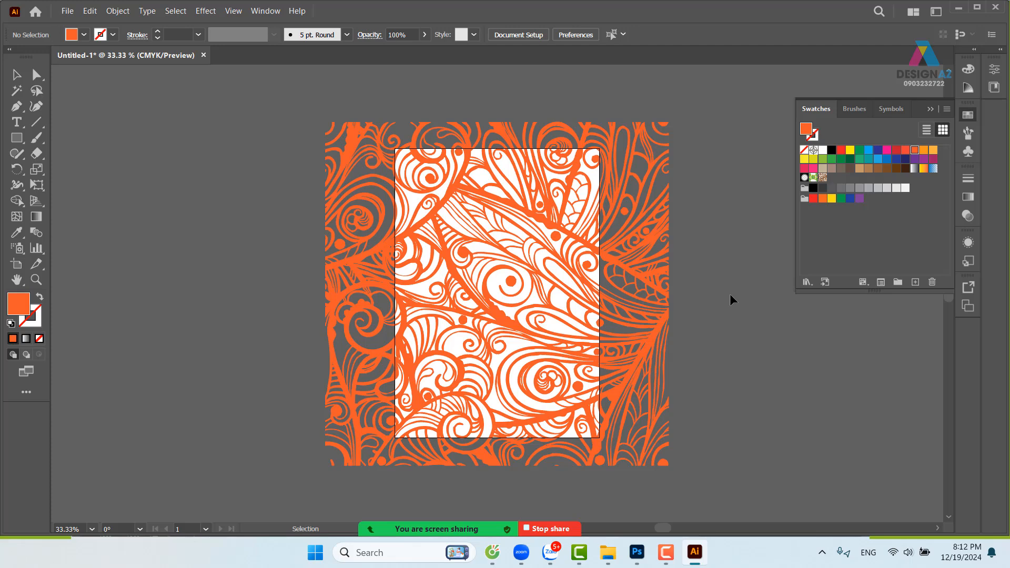
{"action": "key", "text": "ctrl+shift+h"}
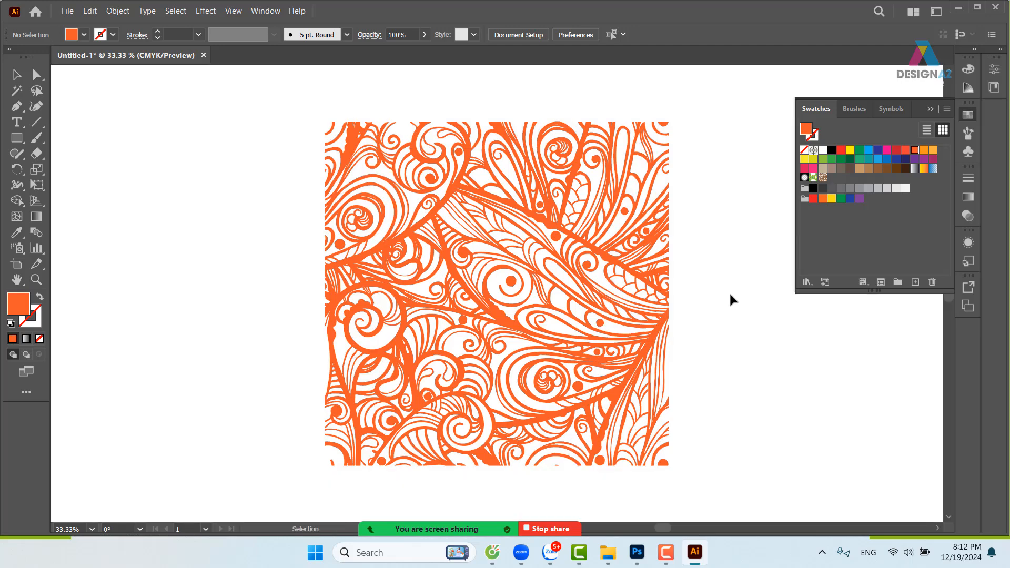
Step: Recolor the swirl pattern shape, trying the light orange swatch before applying the medium orange one
{"action": "left_click", "coordinate": [646, 278]}
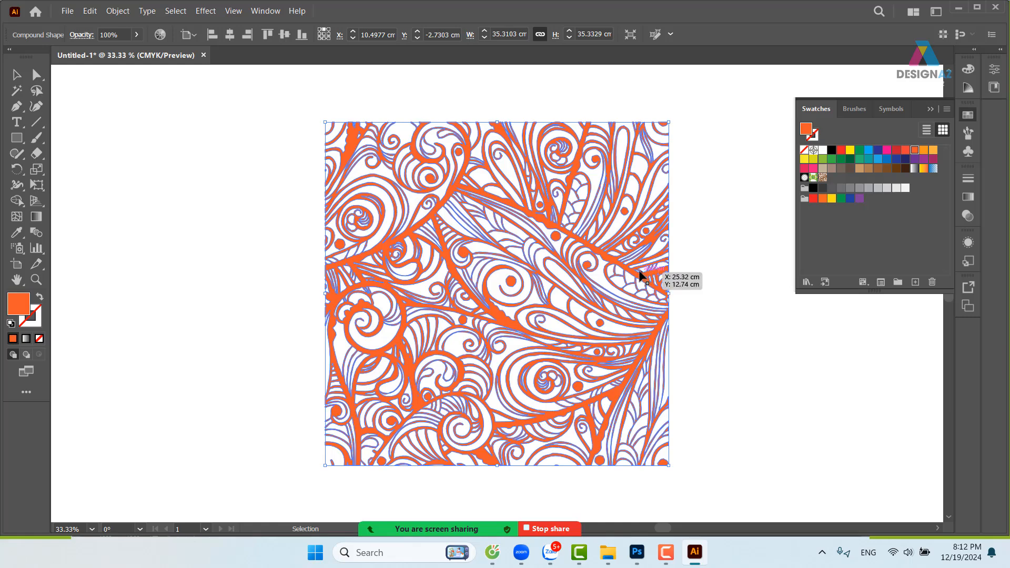
{"action": "left_click", "coordinate": [686, 258]}
{"action": "key", "text": "z"}
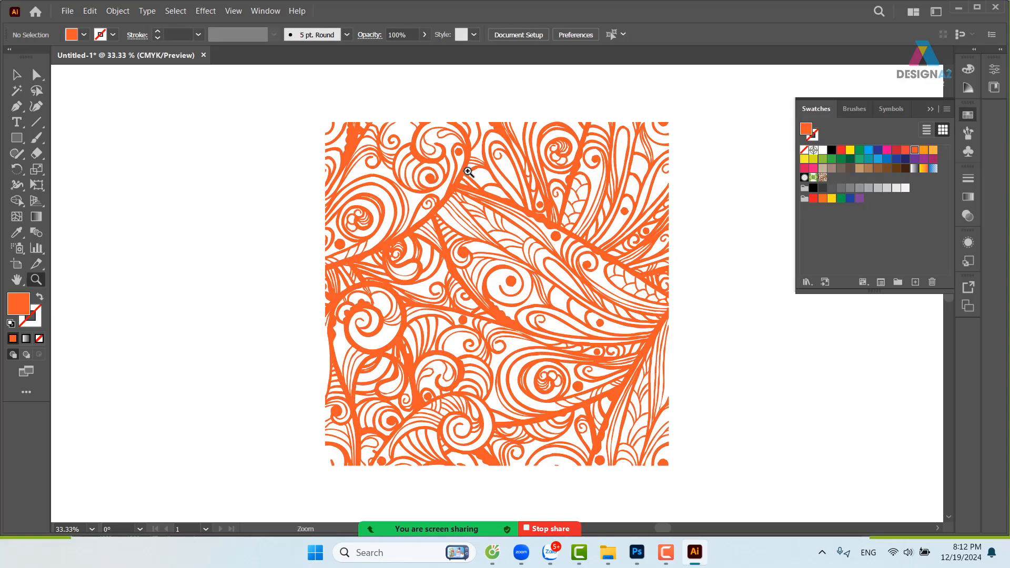
{"action": "mouse_move", "coordinate": [468, 171]}
{"action": "left_mouse_down"}
{"action": "mouse_move", "coordinate": [696, 314]}
{"action": "mouse_move", "coordinate": [464, 159]}
{"action": "left_mouse_up"}
{"action": "left_click_drag", "start_coordinate": [595, 301], "coordinate": [537, 268]}
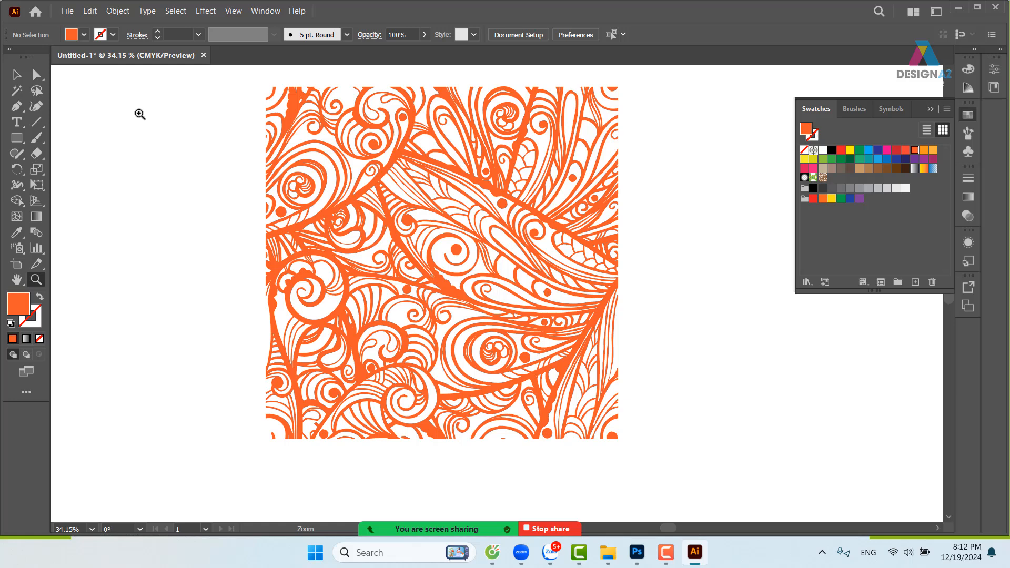
{"action": "key", "text": "v"}
{"action": "left_click", "coordinate": [466, 173]}
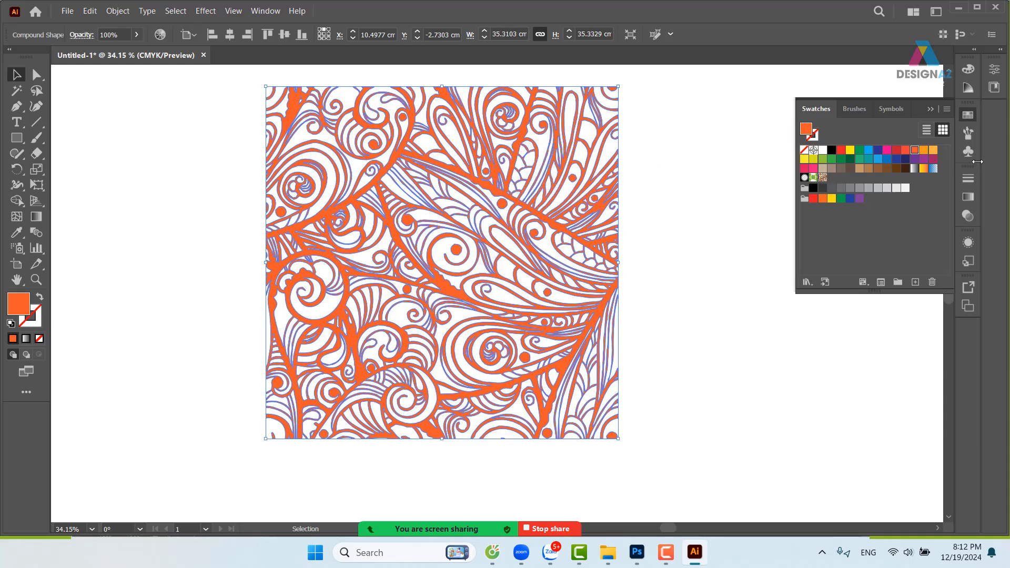
{"action": "left_click", "coordinate": [712, 216]}
{"action": "left_click", "coordinate": [593, 339]}
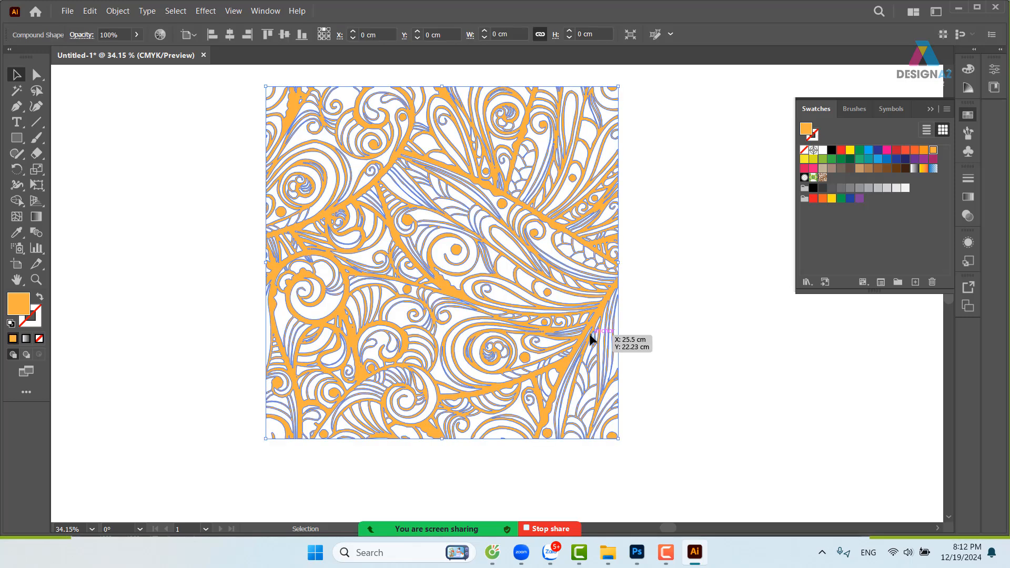
{"action": "left_click", "coordinate": [924, 150]}
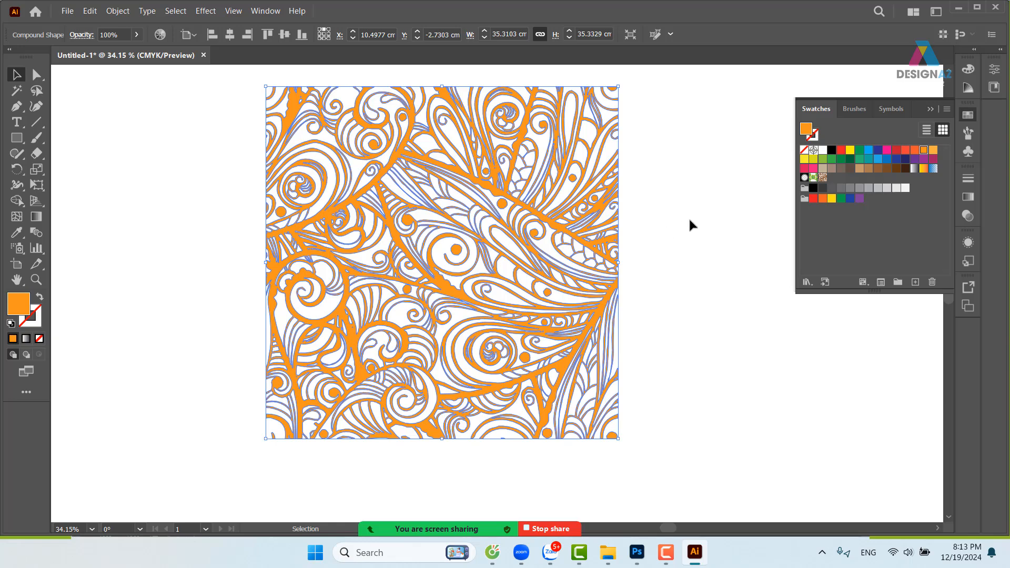
{"action": "left_click", "coordinate": [690, 225]}
{"action": "left_click", "coordinate": [601, 238]}
Step: Switch the Zoom screen share back to the Photoshop window with the monochrome pattern document
{"action": "left_click", "coordinate": [422, 521]}
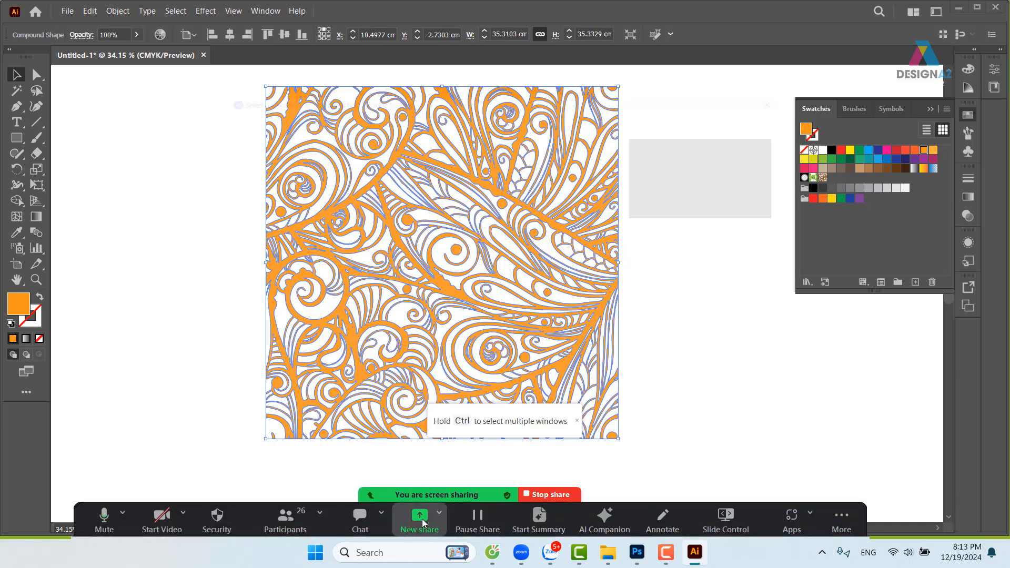
{"action": "left_click", "coordinate": [420, 291]}
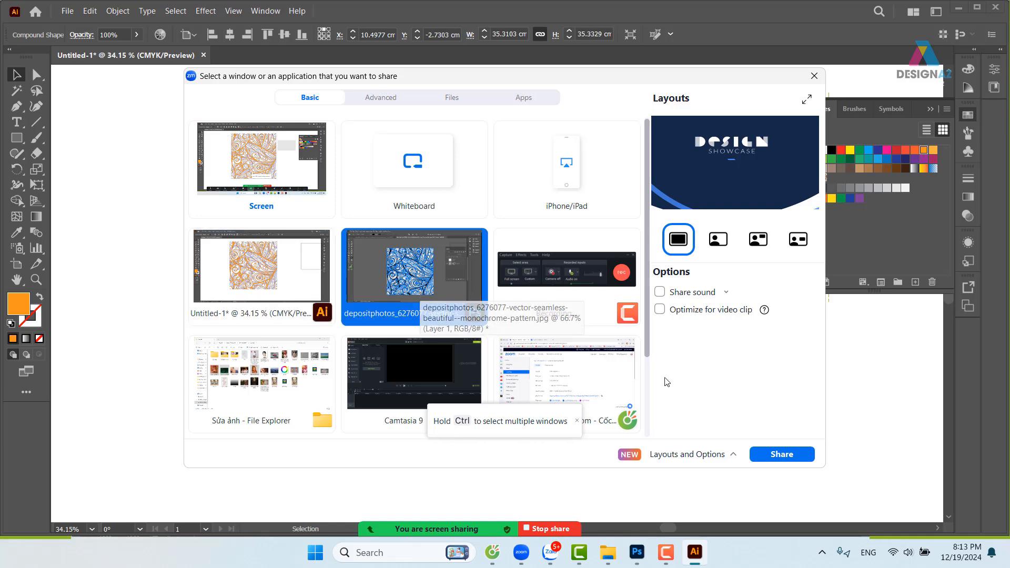
{"action": "left_click", "coordinate": [782, 454]}
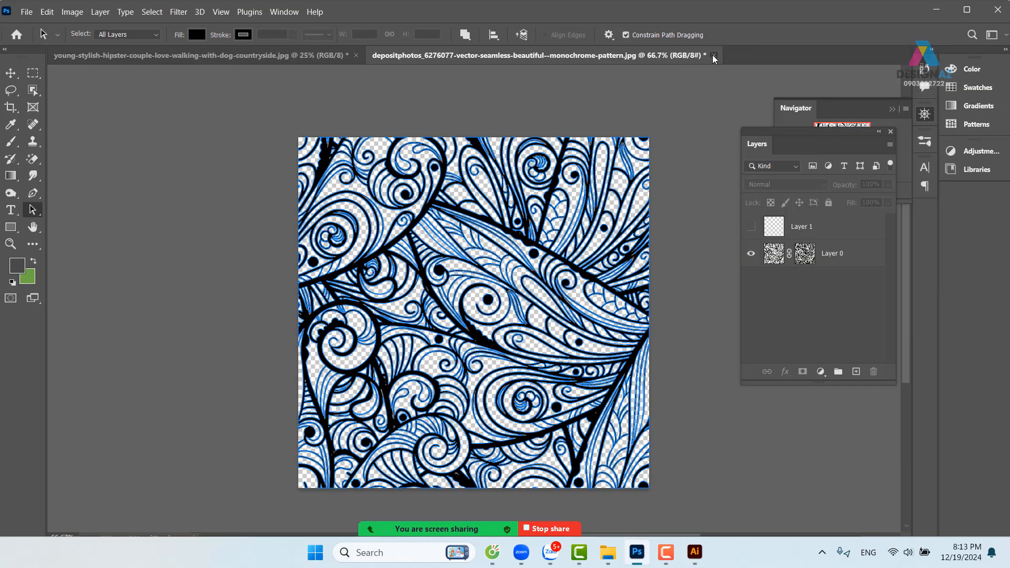
Step: Close the monochrome pattern document without saving and collapse the Navigator, keeping the couple photo open
{"action": "left_click", "coordinate": [714, 55]}
{"action": "left_click", "coordinate": [547, 221]}
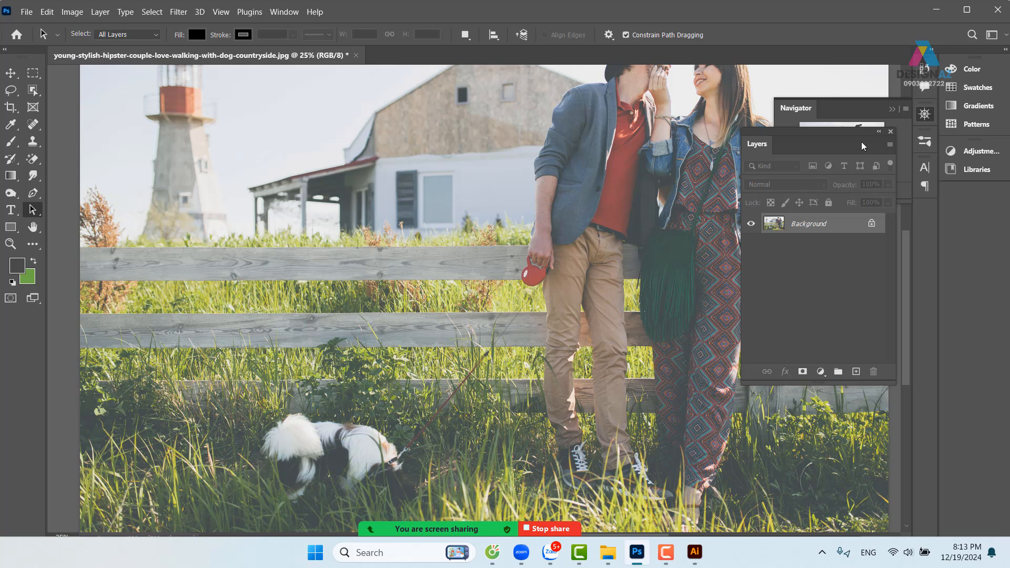
{"action": "left_click", "coordinate": [852, 111]}
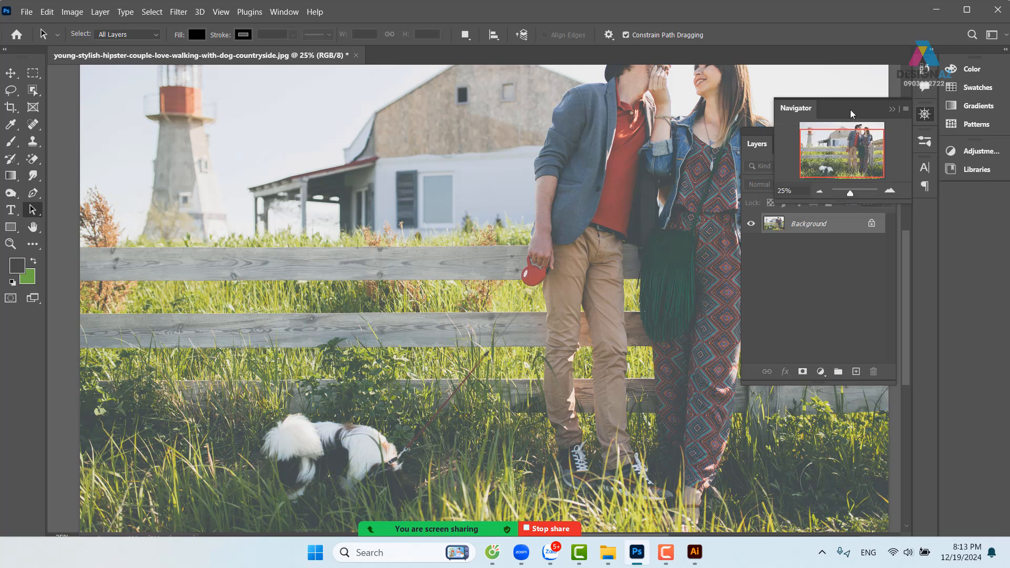
{"action": "left_click", "coordinate": [892, 109]}
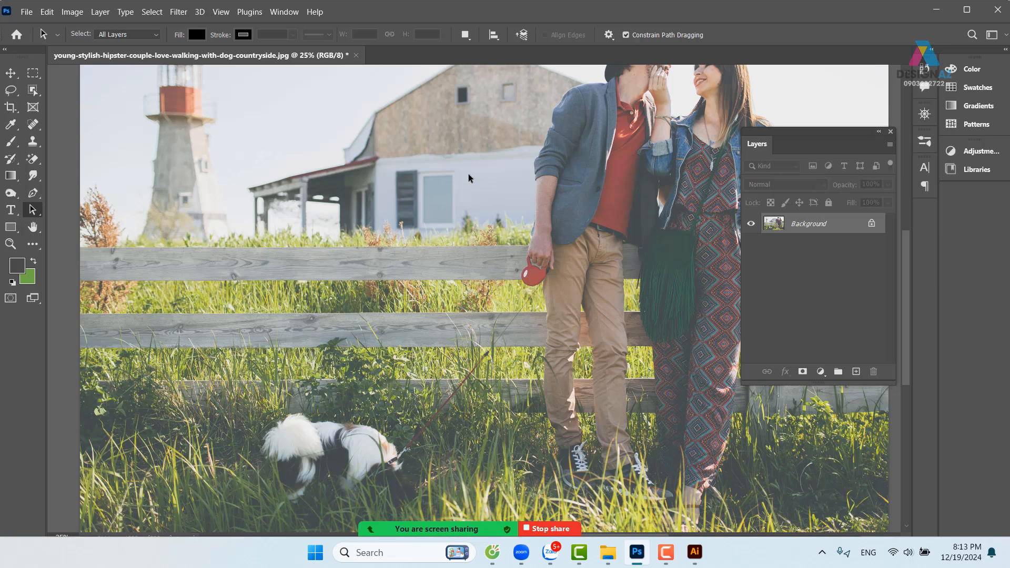
{"action": "left_click", "coordinate": [356, 55]}
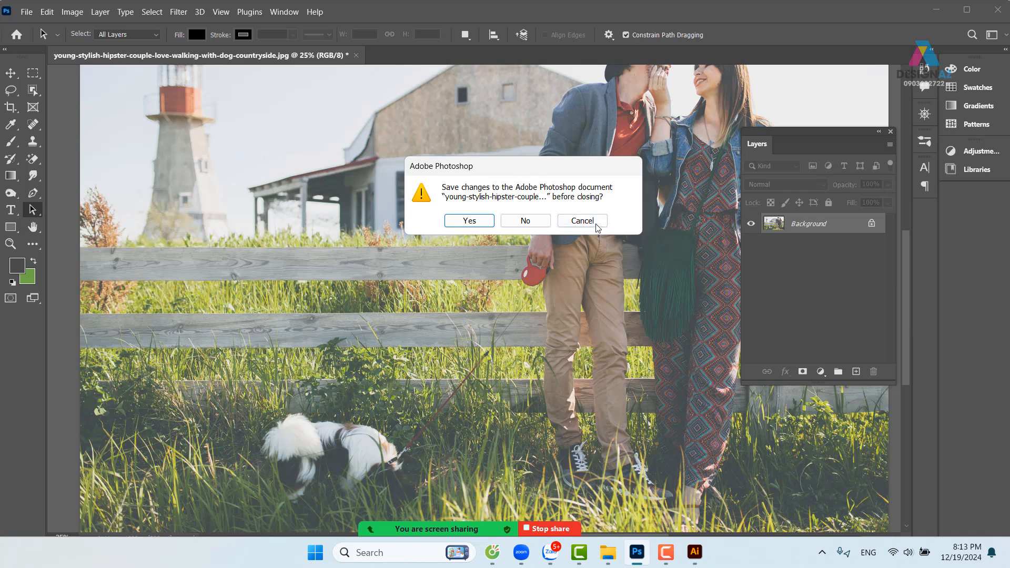
{"action": "left_click", "coordinate": [581, 221]}
Step: Browse to the Anh đồ họa folder on New Volume (E:) for another image to open
{"action": "left_click", "coordinate": [26, 12]}
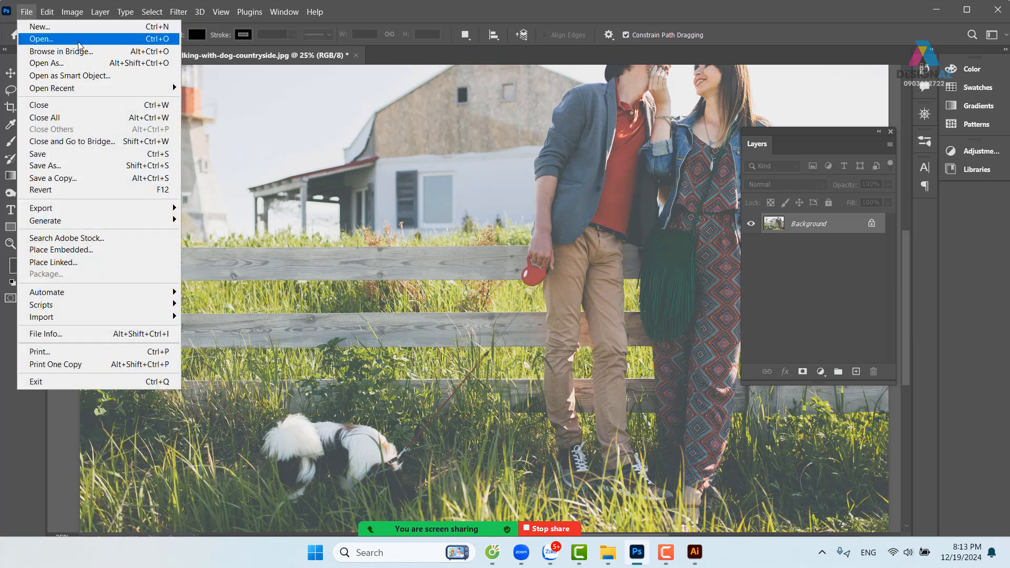
{"action": "left_click", "coordinate": [41, 39]}
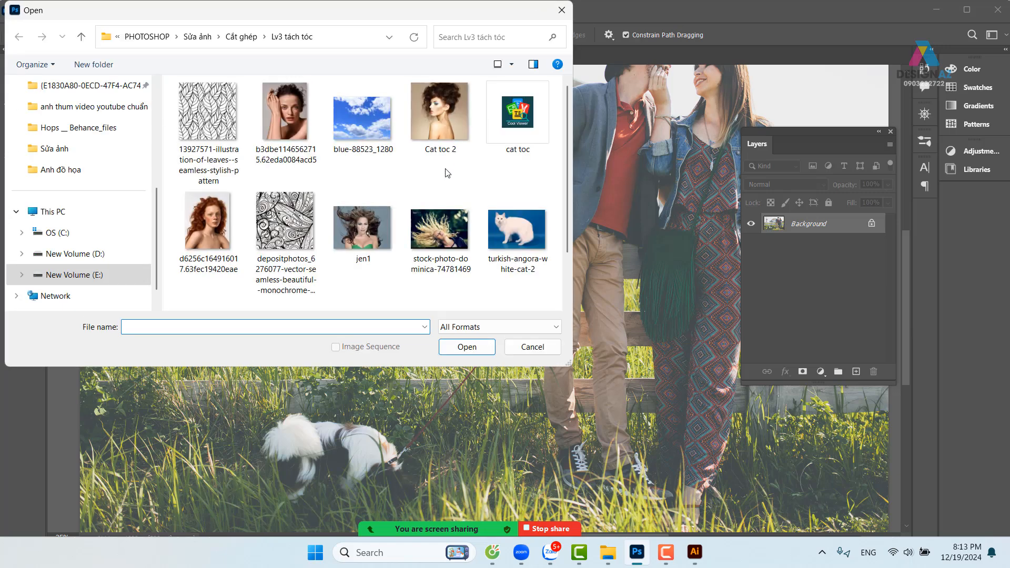
{"action": "left_click", "coordinate": [84, 274]}
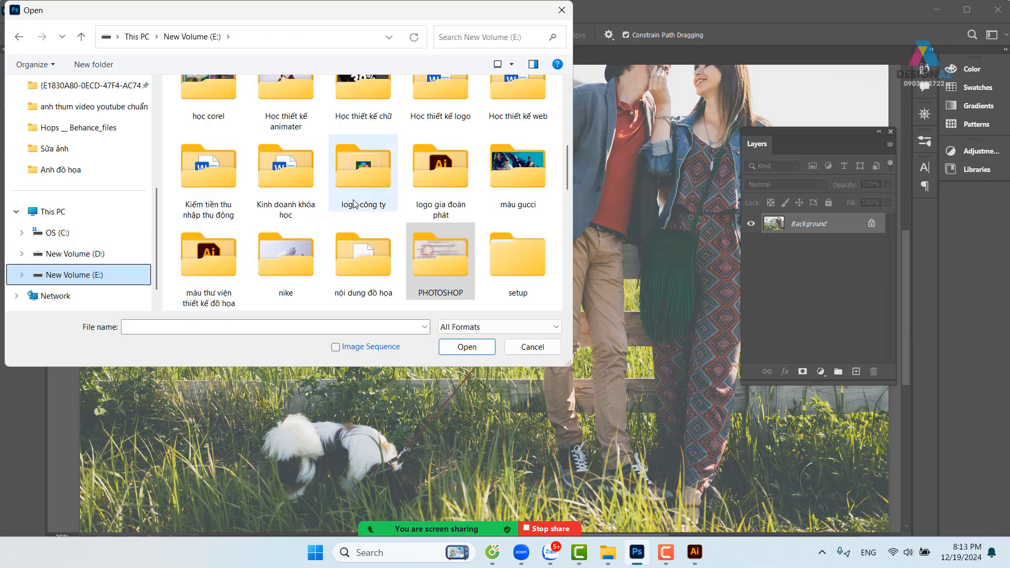
{"action": "double_click", "coordinate": [286, 126]}
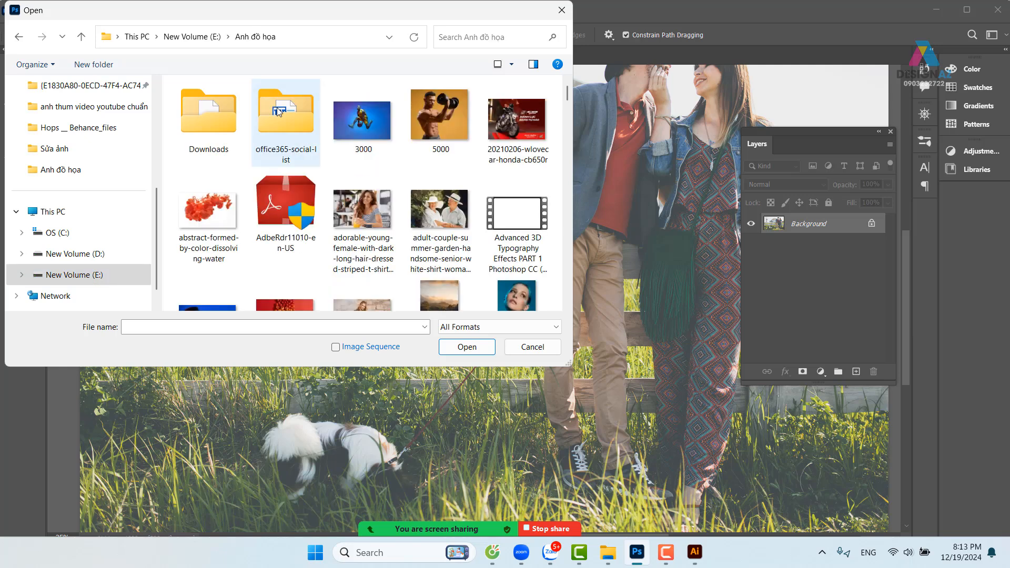
Step: Find and open the portrait female-with-natural-background-brown-hair-female-with-clear-eyes.jpg
{"action": "scroll", "coordinate": [438, 194], "scroll_direction": "down", "scroll_amount": 2}
{"action": "scroll", "coordinate": [438, 194], "scroll_direction": "down", "scroll_amount": 2}
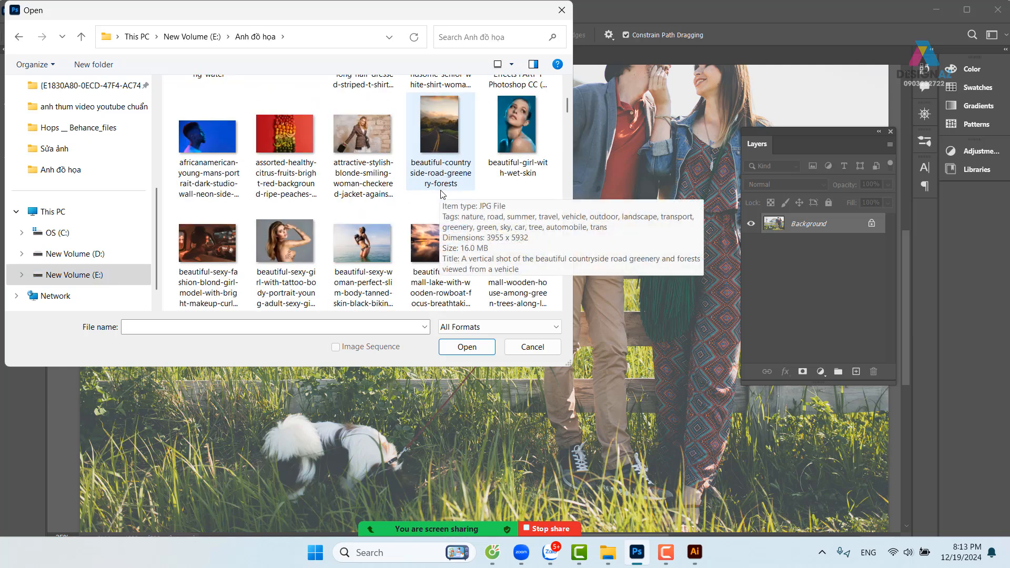
{"action": "scroll", "coordinate": [437, 196], "scroll_direction": "down", "scroll_amount": 2}
{"action": "scroll", "coordinate": [350, 223], "scroll_direction": "down", "scroll_amount": 2}
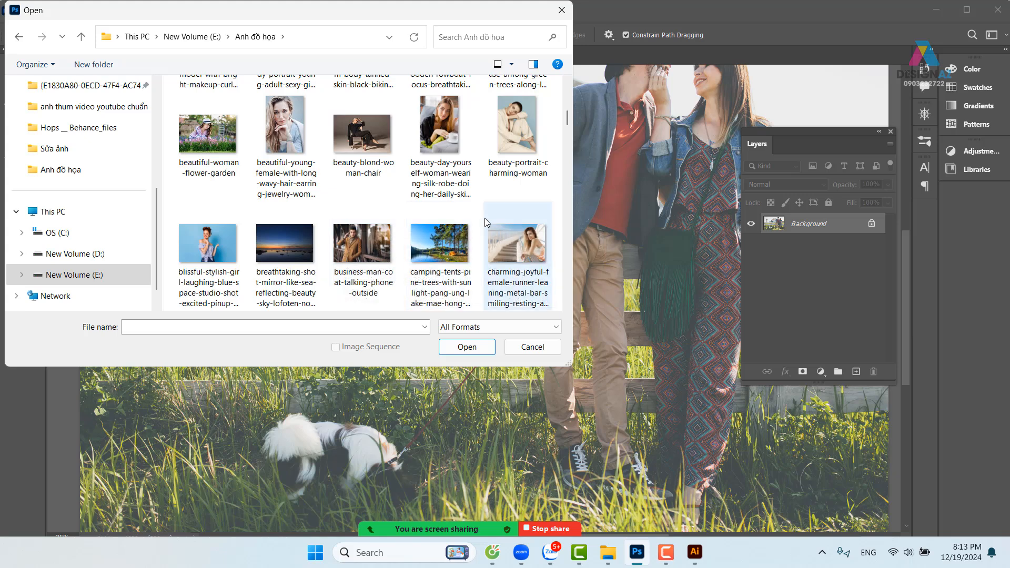
{"action": "scroll", "coordinate": [388, 188], "scroll_direction": "down", "scroll_amount": 3}
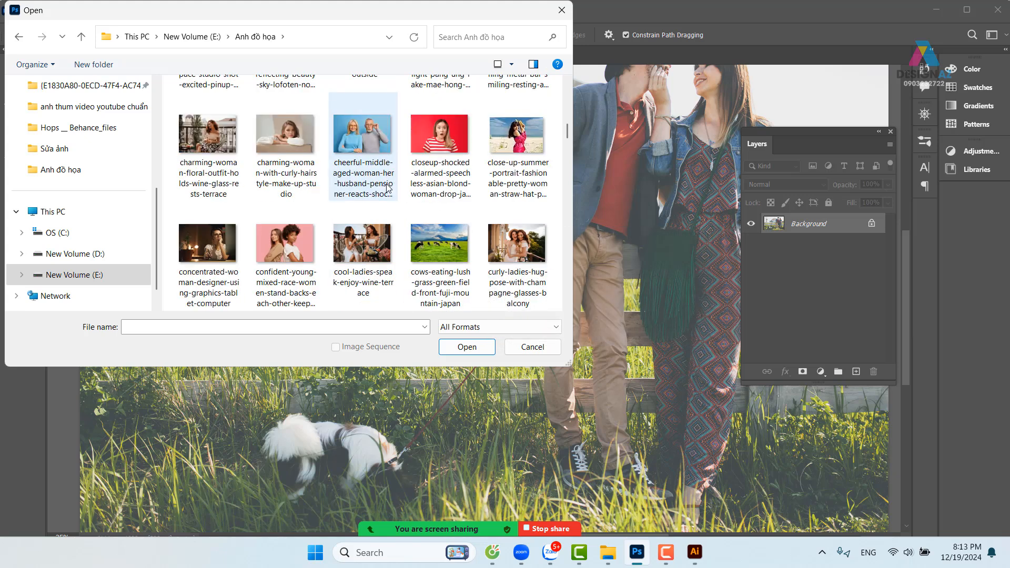
{"action": "scroll", "coordinate": [387, 189], "scroll_direction": "down", "scroll_amount": 2}
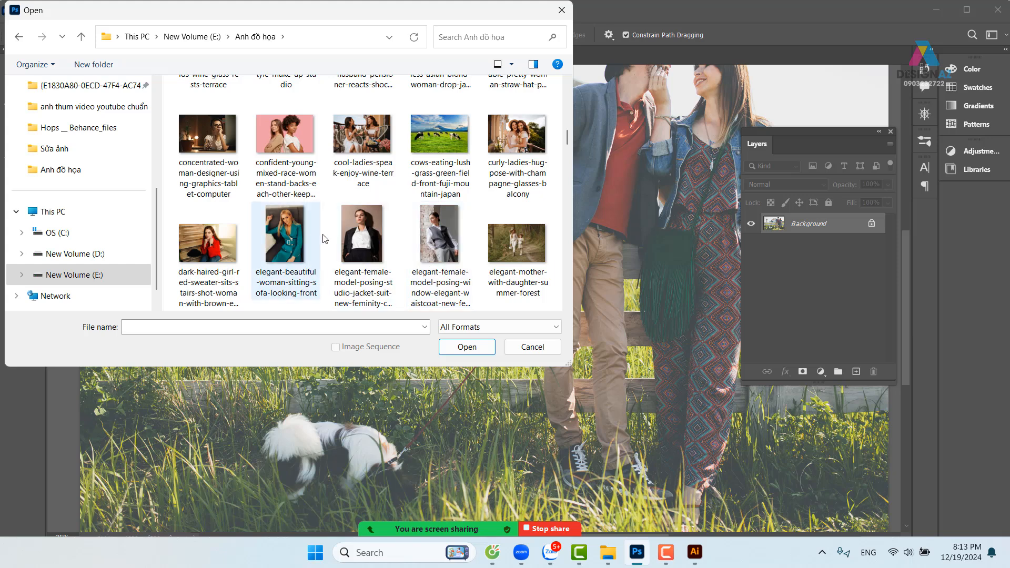
{"action": "scroll", "coordinate": [325, 240], "scroll_direction": "down", "scroll_amount": 2}
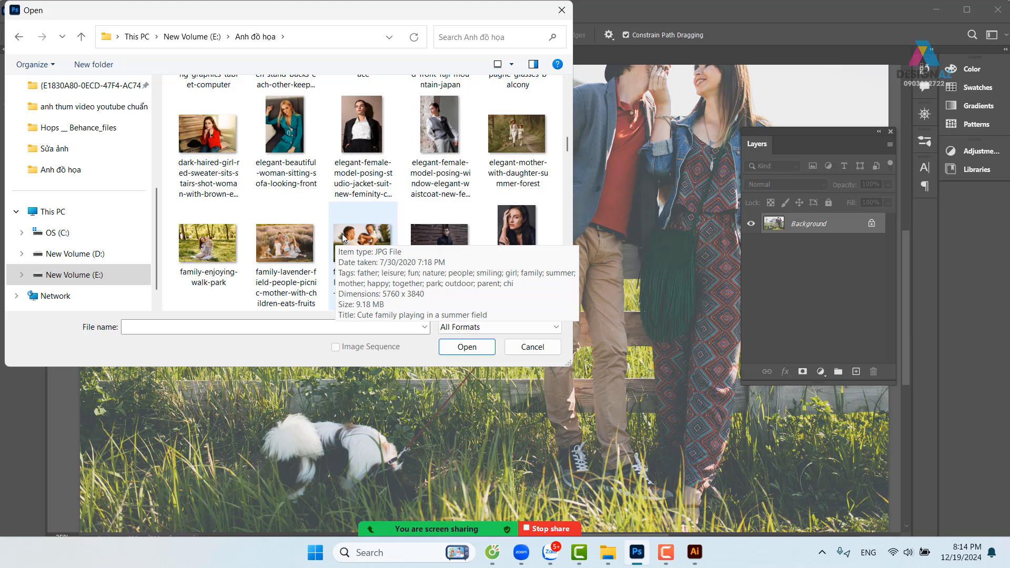
{"action": "scroll", "coordinate": [342, 238], "scroll_direction": "down", "scroll_amount": 2}
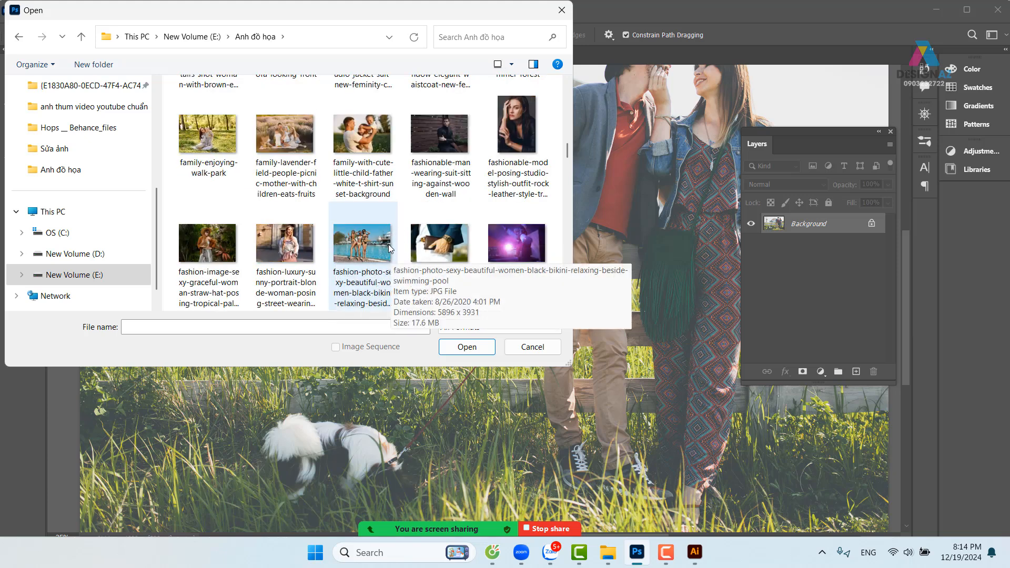
{"action": "scroll", "coordinate": [386, 242], "scroll_direction": "down", "scroll_amount": 2}
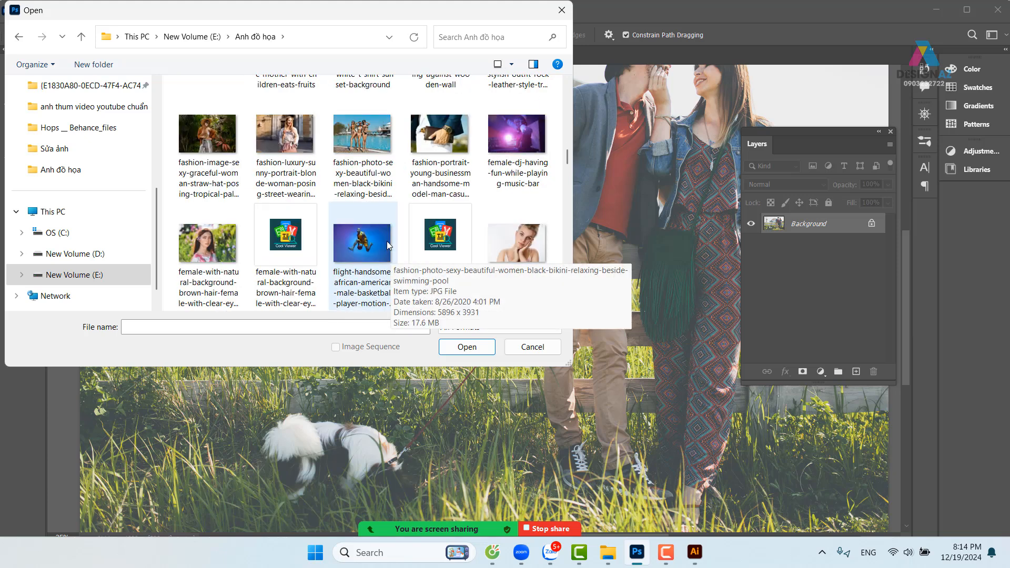
{"action": "double_click", "coordinate": [232, 247]}
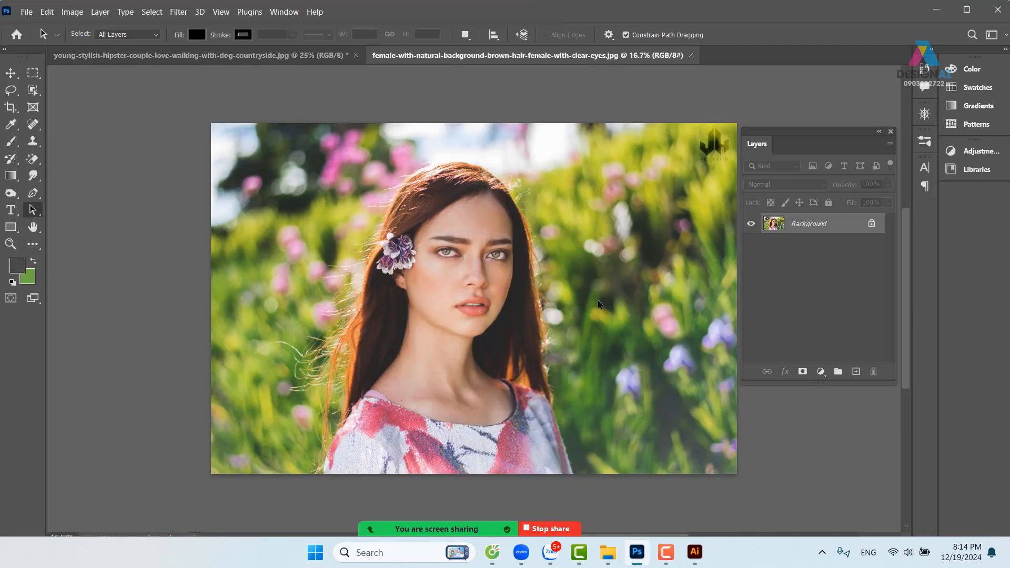
Step: Show the Channels panel, close the Layers panel and place Channels beside the portrait, clear of the image
{"action": "left_click", "coordinate": [285, 12]}
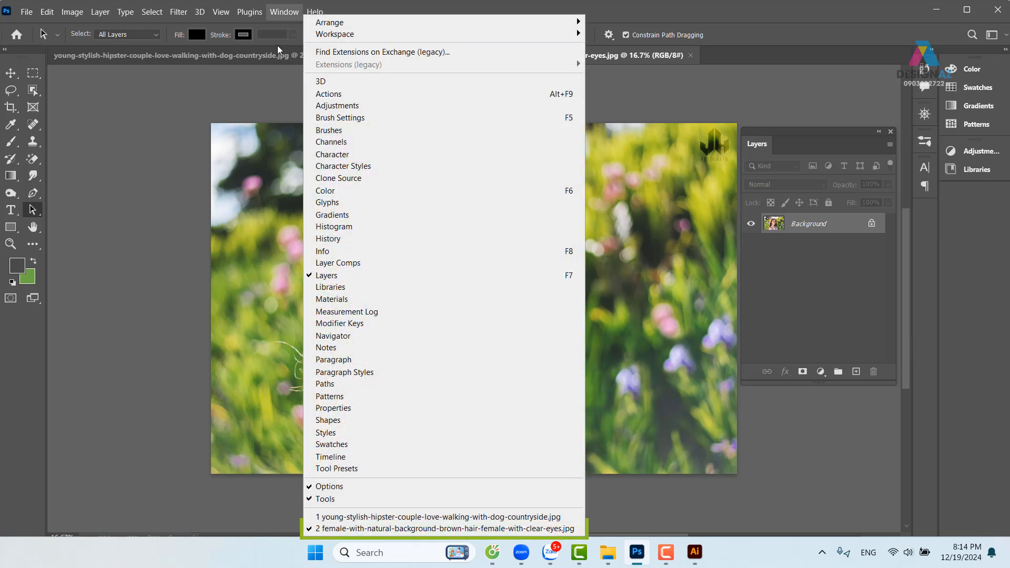
{"action": "left_click", "coordinate": [367, 142]}
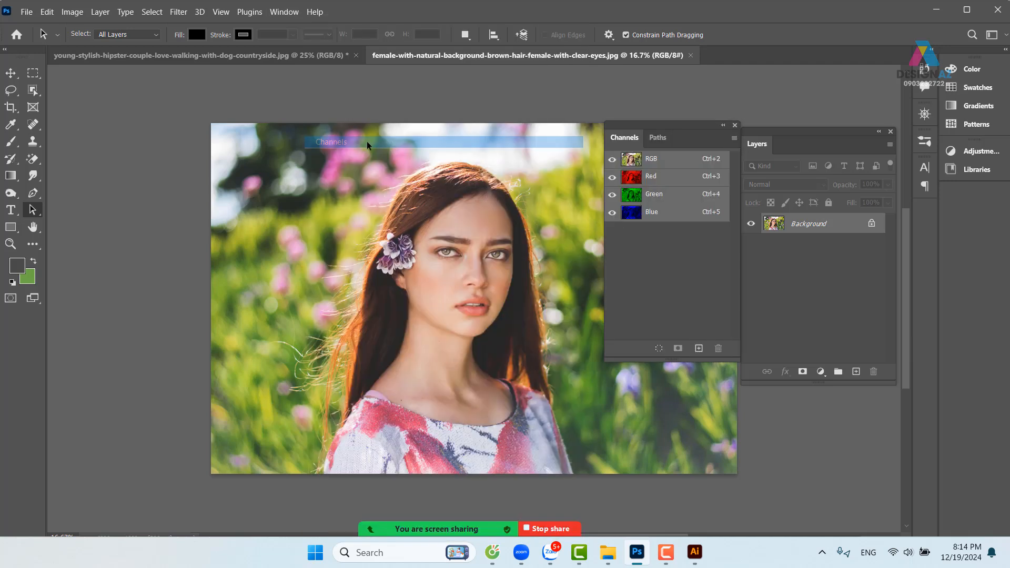
{"action": "left_click", "coordinate": [890, 132]}
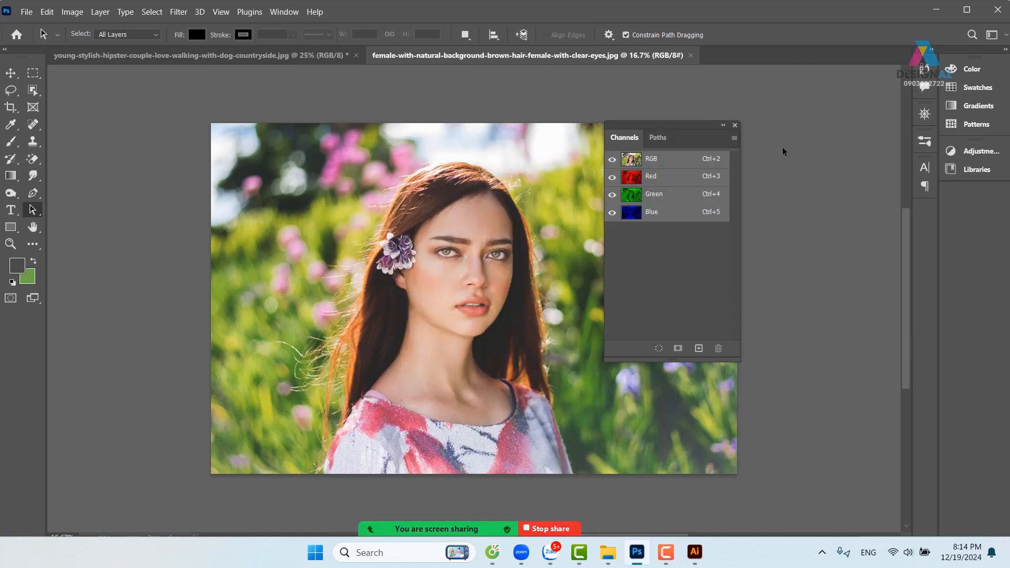
{"action": "left_click_drag", "start_coordinate": [691, 125], "coordinate": [838, 115]}
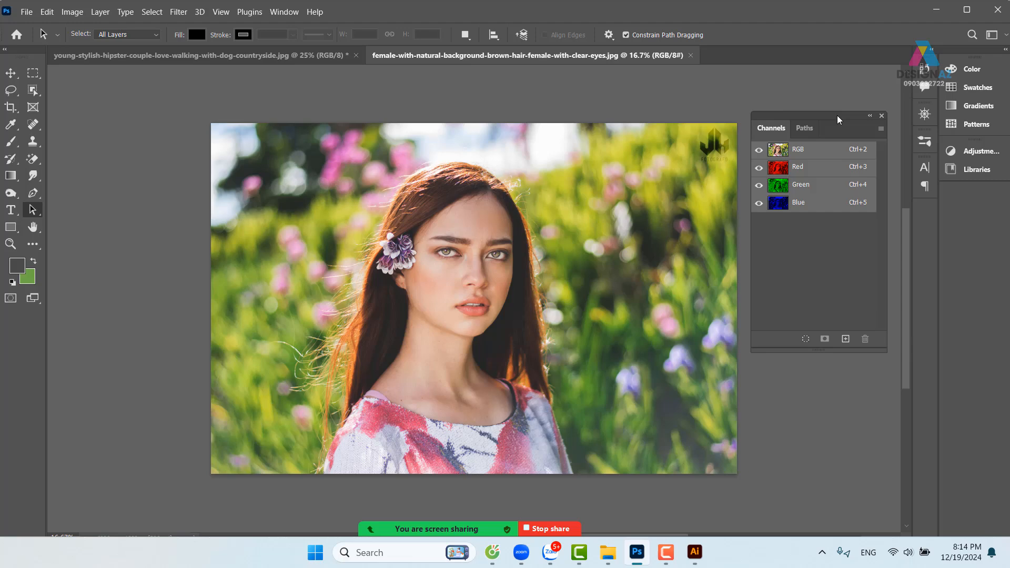
Step: View the portrait's Red, Green and Blue channels one at a time
{"action": "left_click", "coordinate": [842, 171]}
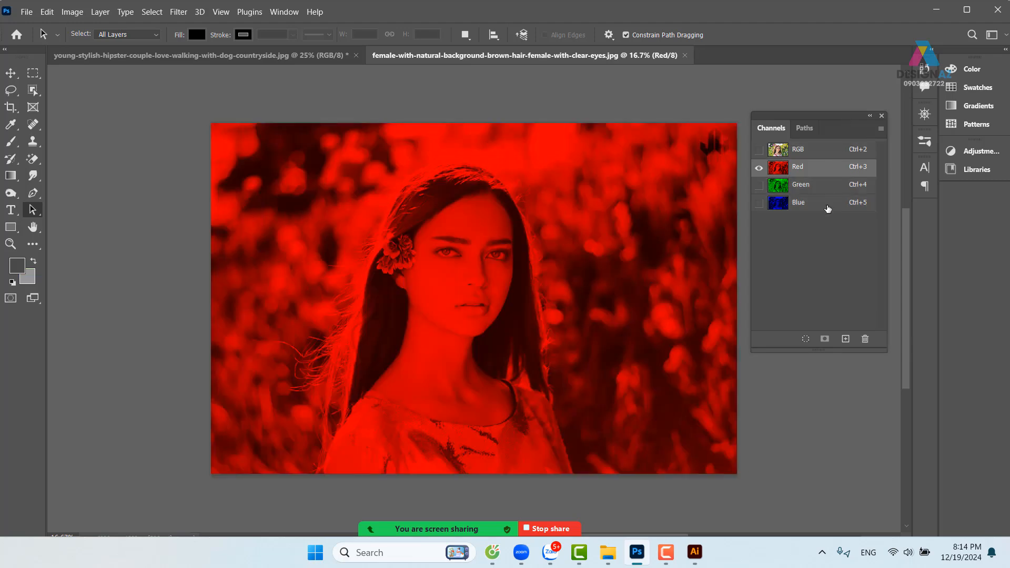
{"action": "left_click", "coordinate": [825, 188]}
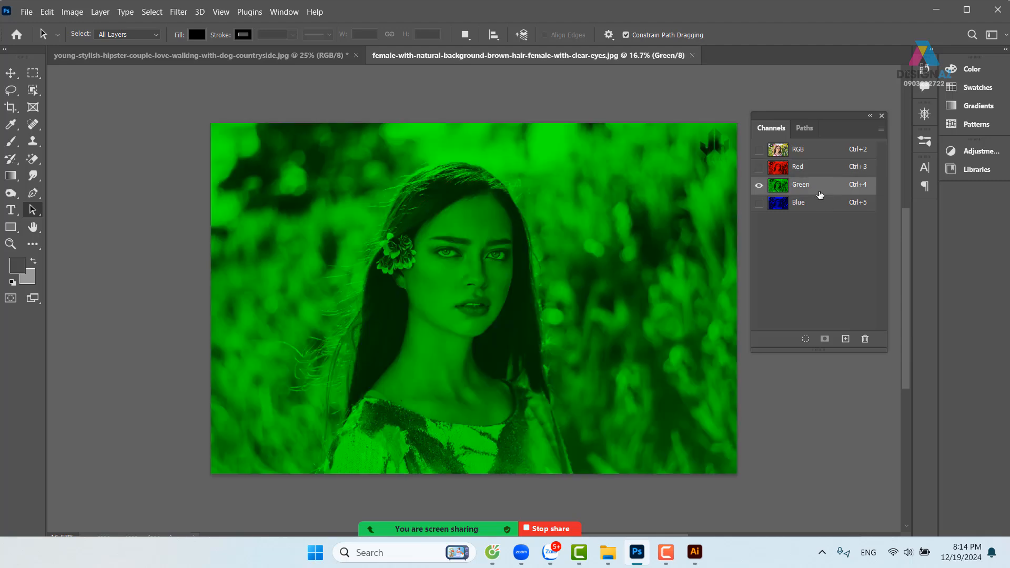
{"action": "left_click", "coordinate": [816, 208]}
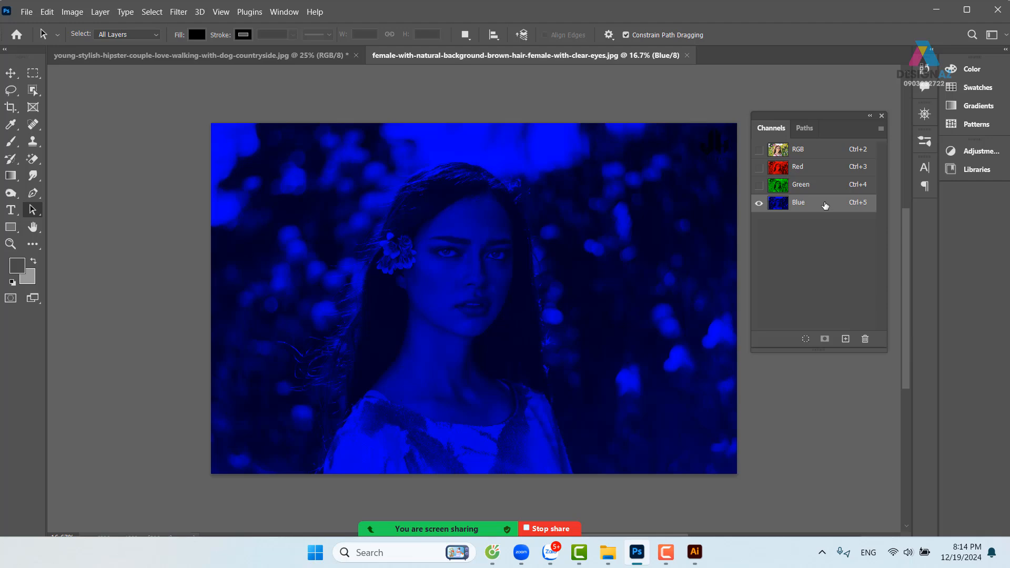
Step: Try replacing the Blue channel's contents with a copy of the whole Green channel, and undo the paste
{"action": "left_click", "coordinate": [837, 190]}
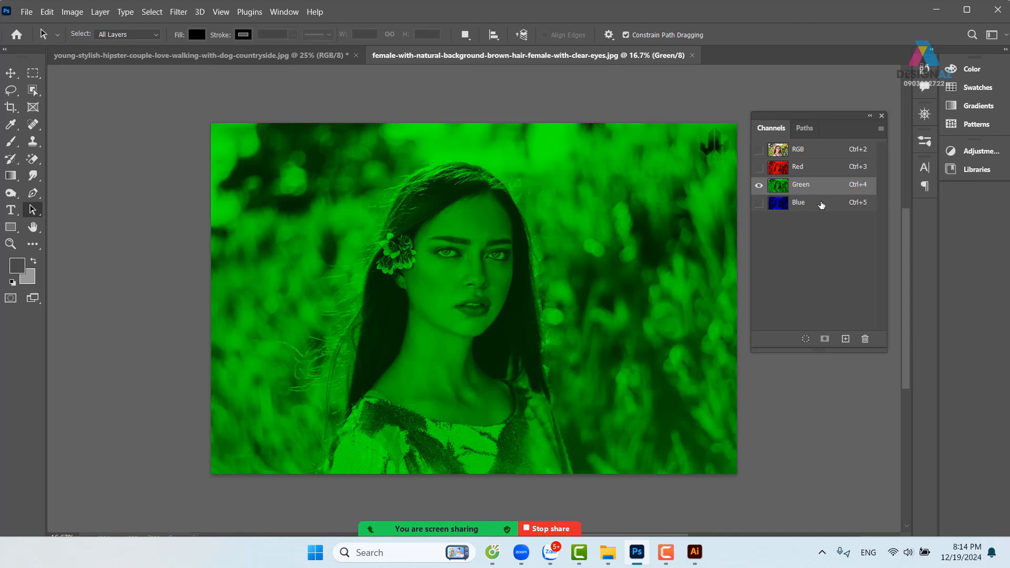
{"action": "key", "text": "ctrl+plus"}
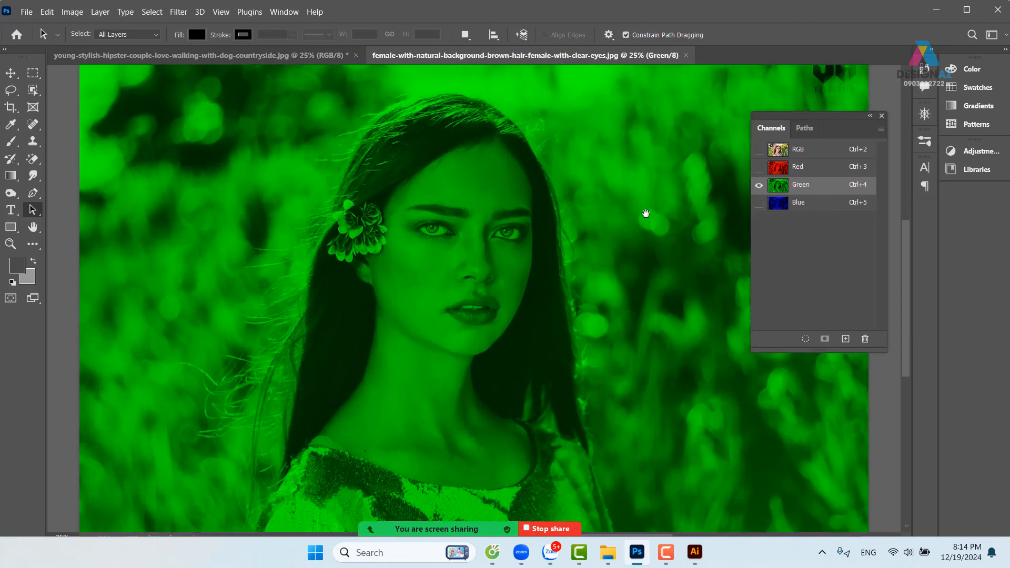
{"action": "left_click_drag", "start_coordinate": [647, 216], "coordinate": [541, 223]}
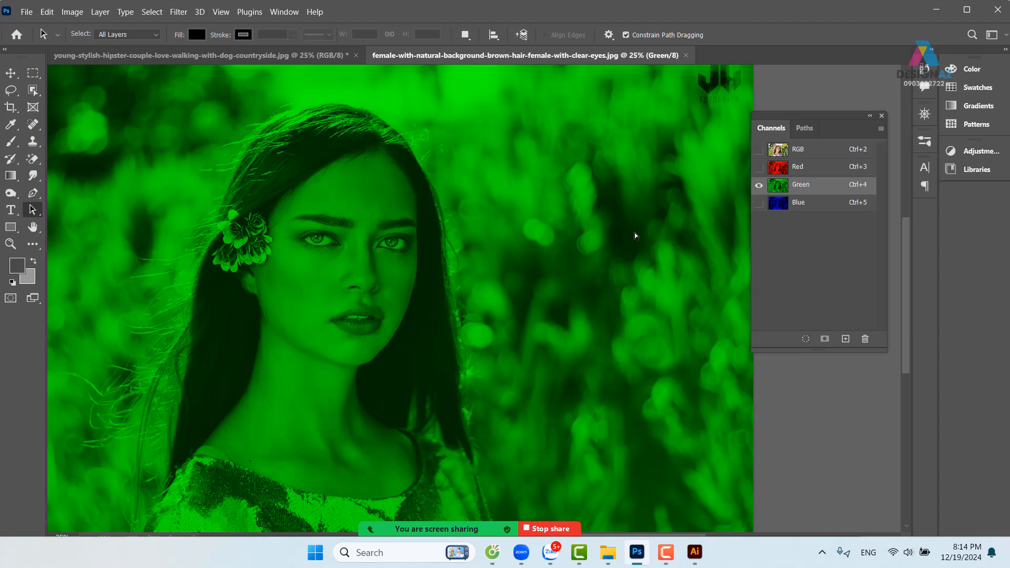
{"action": "key", "text": "ctrl+a"}
{"action": "left_click", "coordinate": [818, 209]}
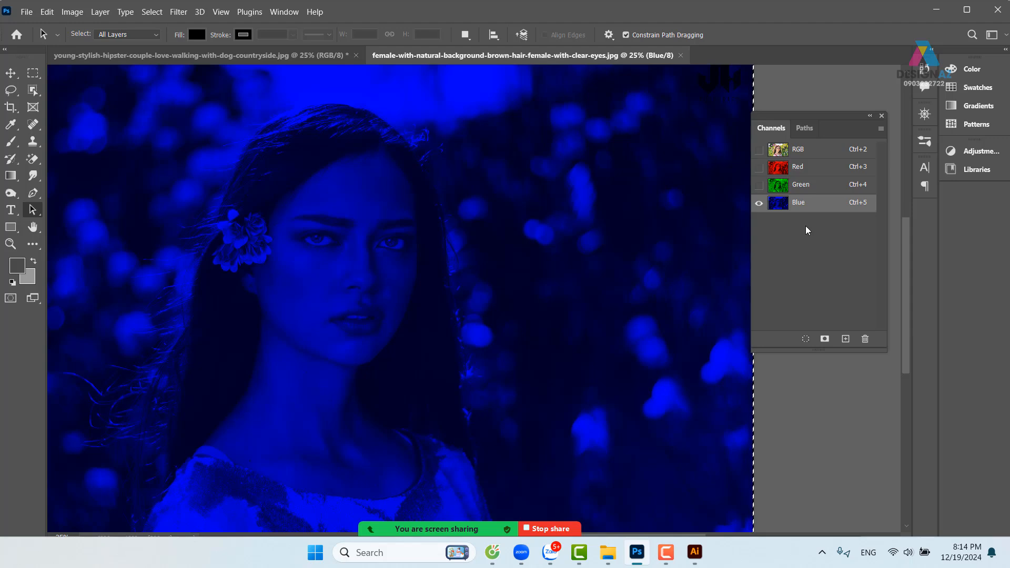
{"action": "key", "text": "ctrl+v"}
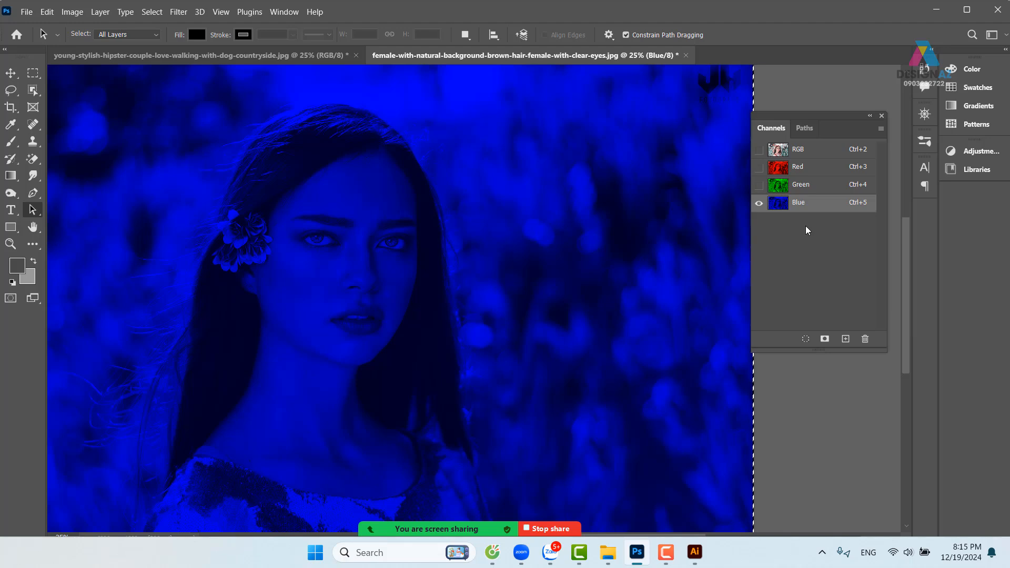
{"action": "key", "text": "ctrl+z"}
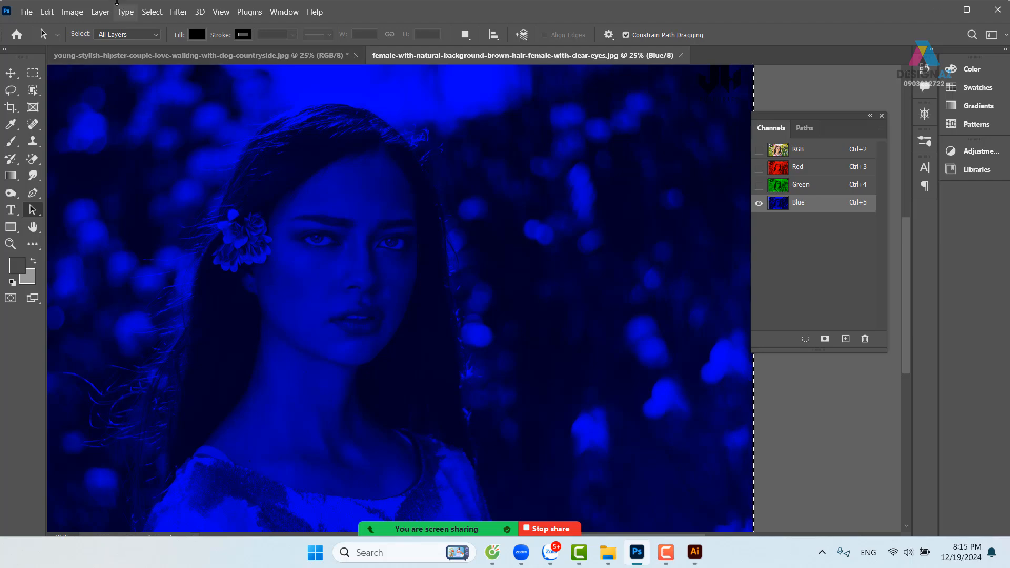
Step: Brighten the Blue channel with Levels, setting the midtone input to 1.53 and the white input to 127, and display the RGB composite
{"action": "left_click", "coordinate": [70, 12]}
{"action": "mouse_move", "coordinate": [97, 45]}
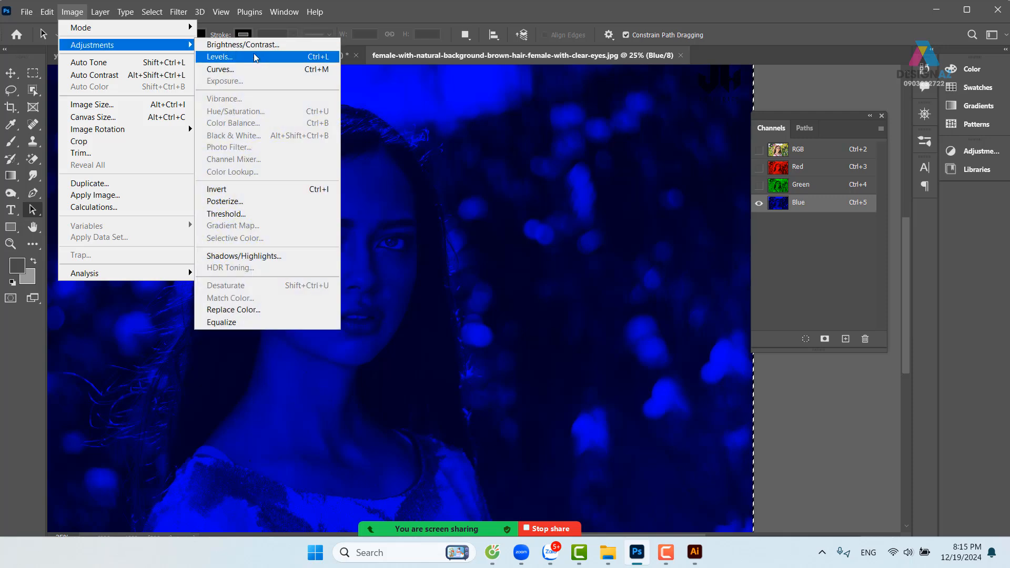
{"action": "left_click", "coordinate": [263, 61]}
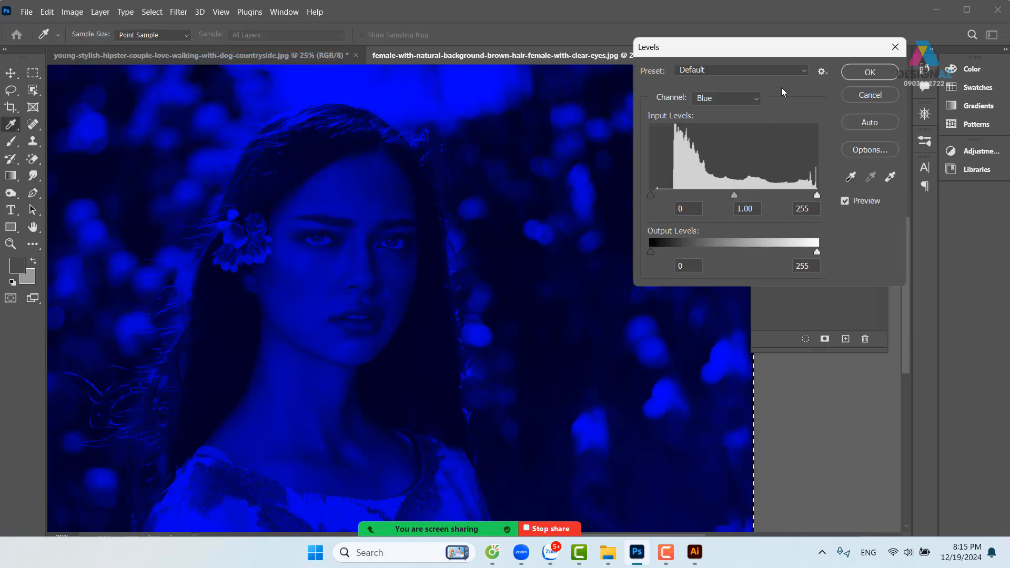
{"action": "left_click_drag", "start_coordinate": [788, 47], "coordinate": [235, 64]}
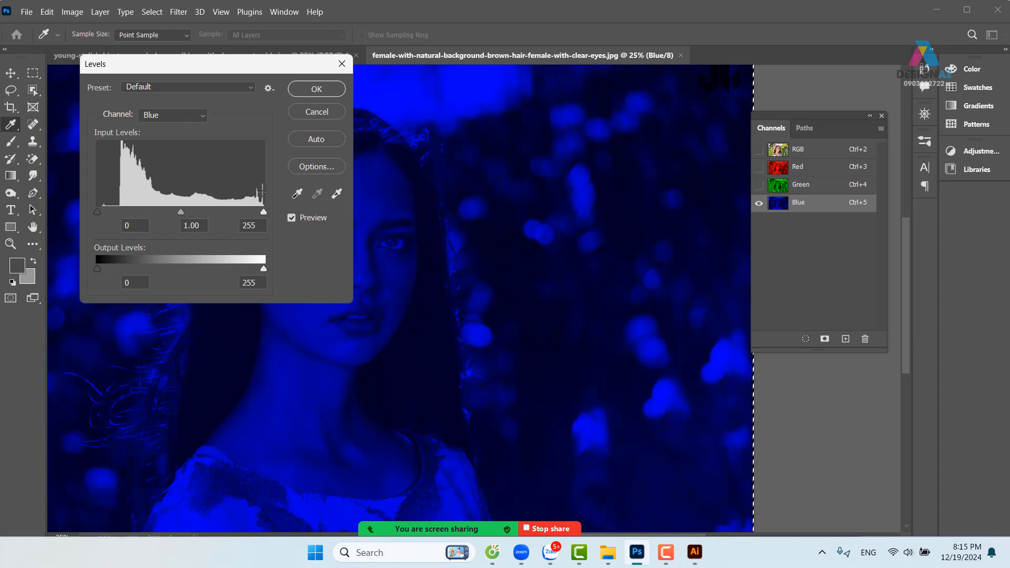
{"action": "left_click_drag", "start_coordinate": [263, 213], "coordinate": [126, 216]}
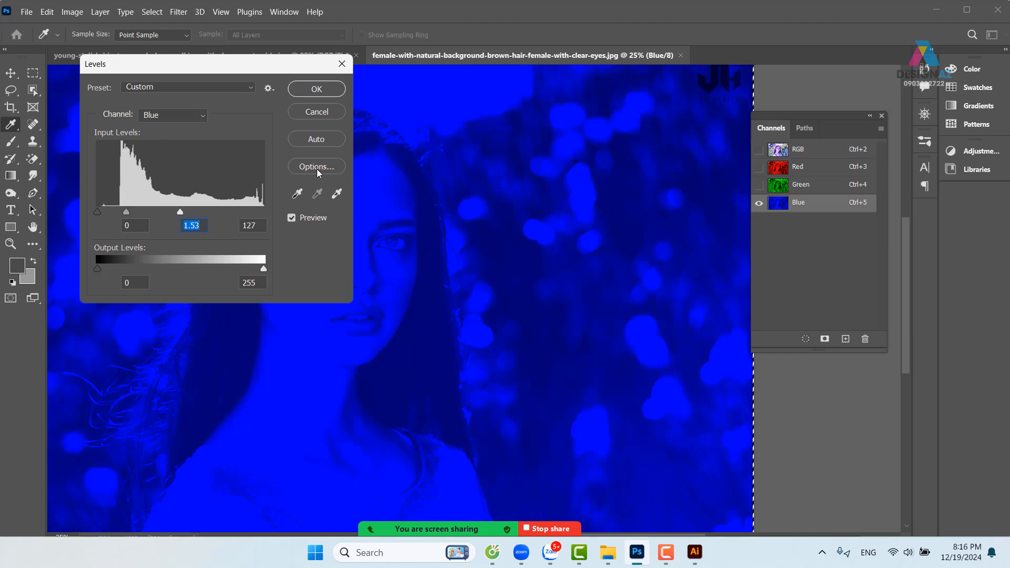
{"action": "left_click", "coordinate": [316, 89]}
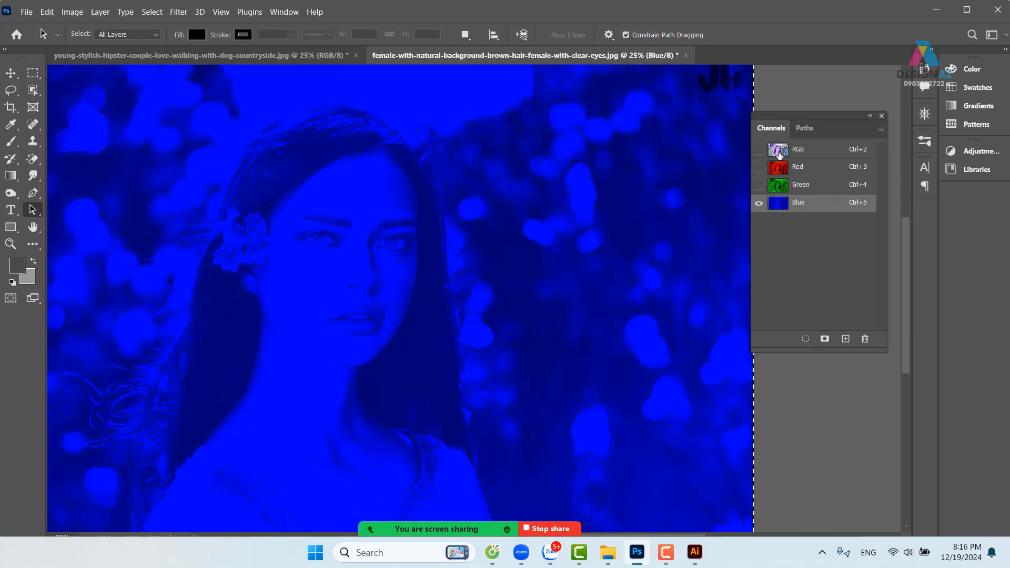
{"action": "left_click", "coordinate": [798, 151]}
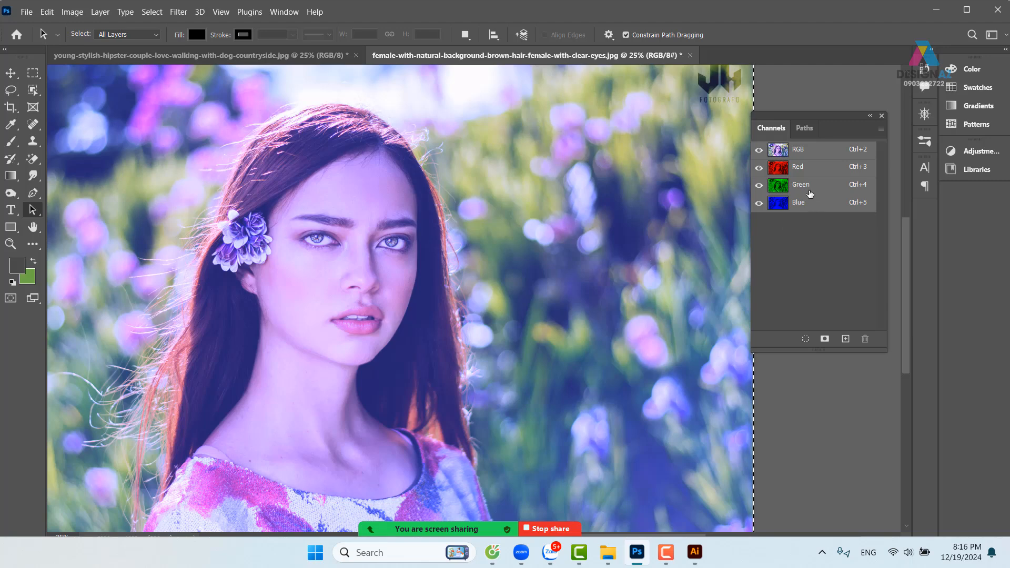
Step: Undo the Blue channel's Levels change and try replacing Blue with the copied Green channel, undoing the paste after viewing the RGB composite
{"action": "key", "text": "ctrl+z"}
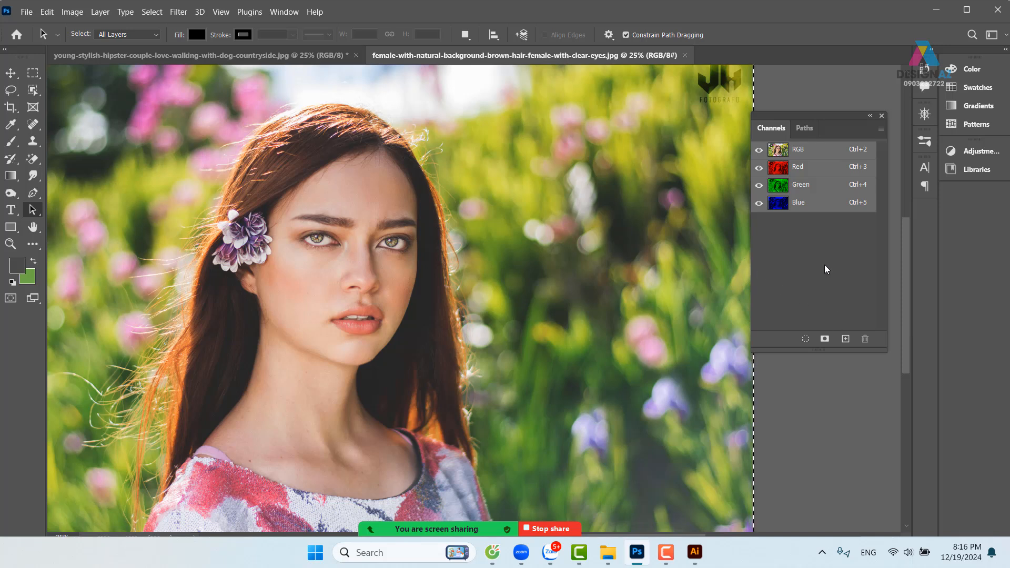
{"action": "left_click", "coordinate": [814, 189]}
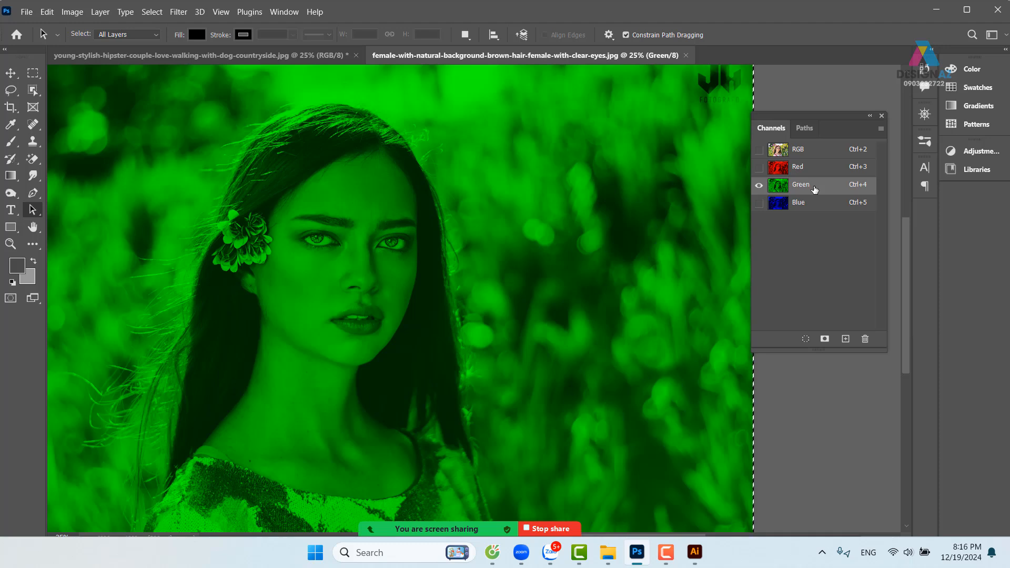
{"action": "left_click", "coordinate": [824, 212]}
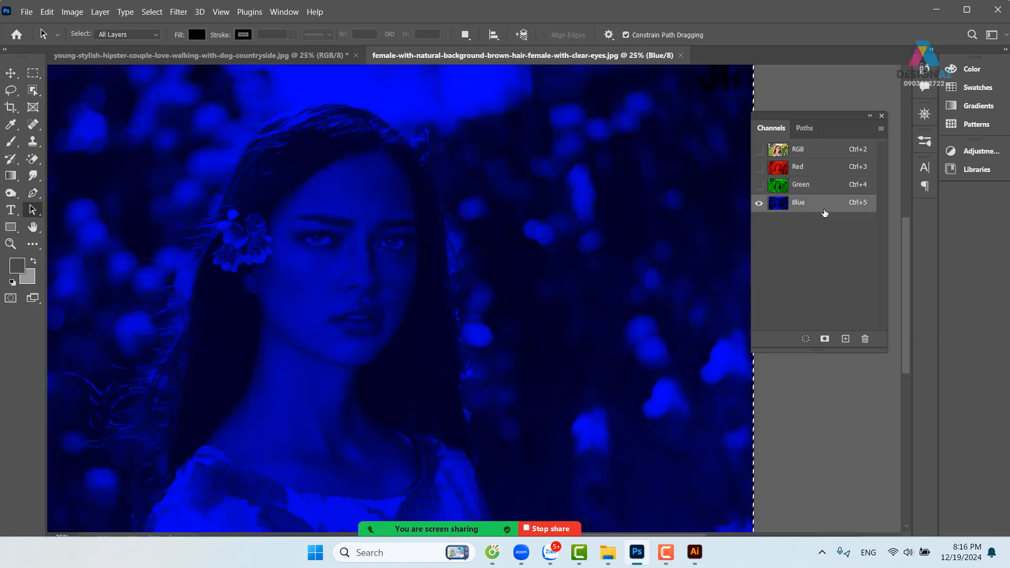
{"action": "key", "text": "ctrl+v"}
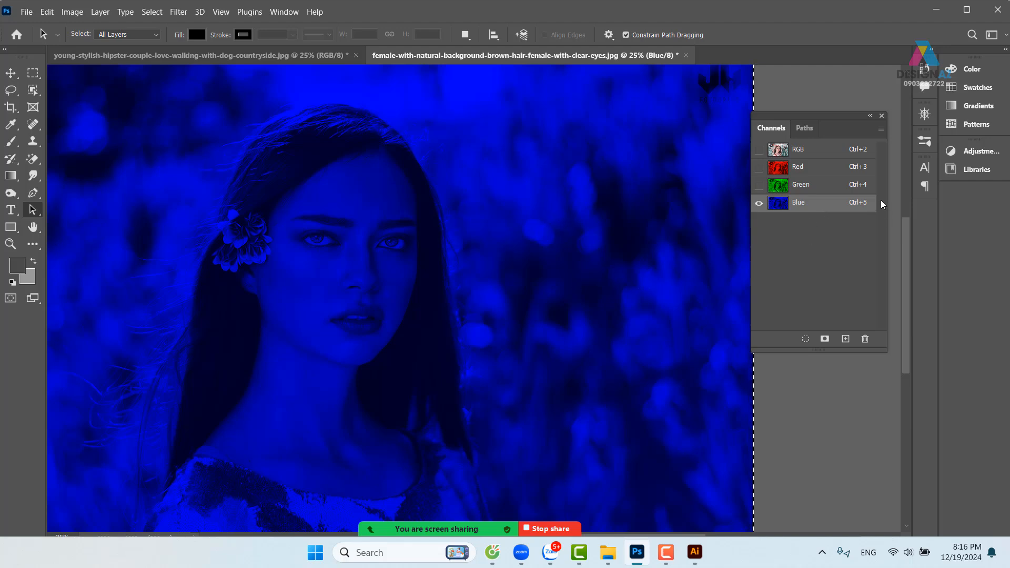
{"action": "left_click", "coordinate": [781, 152]}
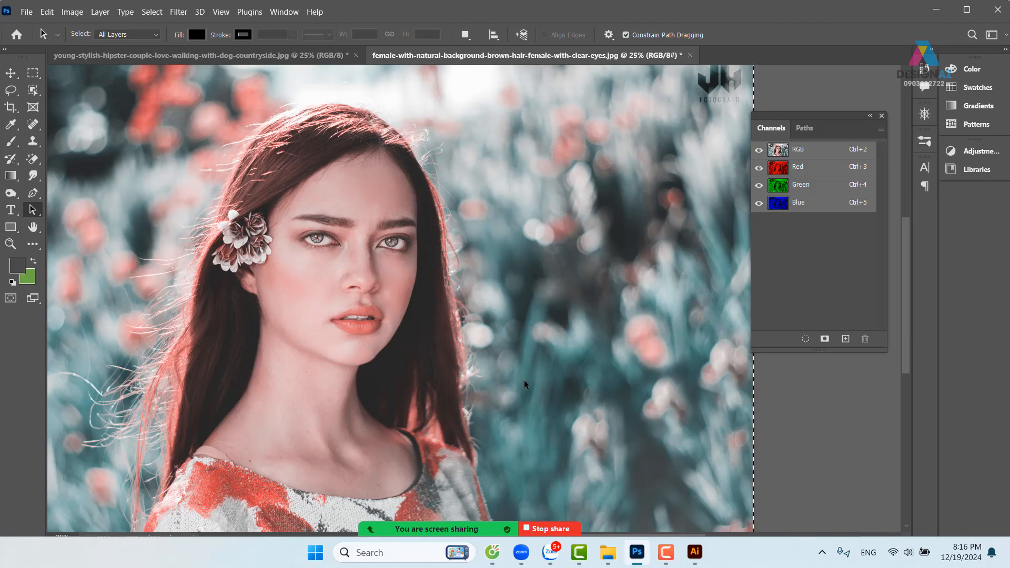
{"action": "key", "text": "ctrl+z"}
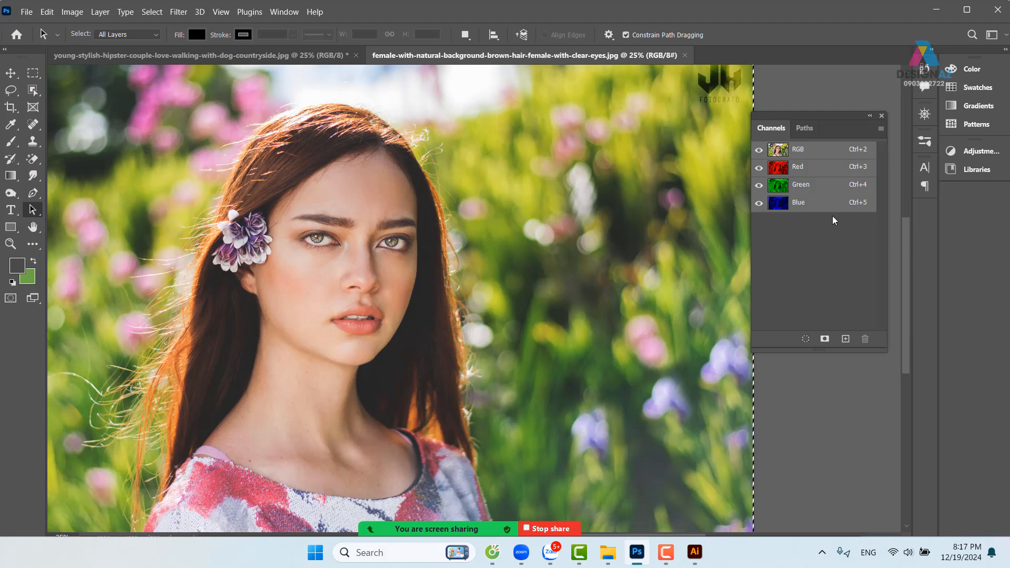
Step: Replace the Green channel's contents with a copy of the whole Blue channel, display the RGB composite, and show the Layers panel
{"action": "left_click", "coordinate": [820, 205]}
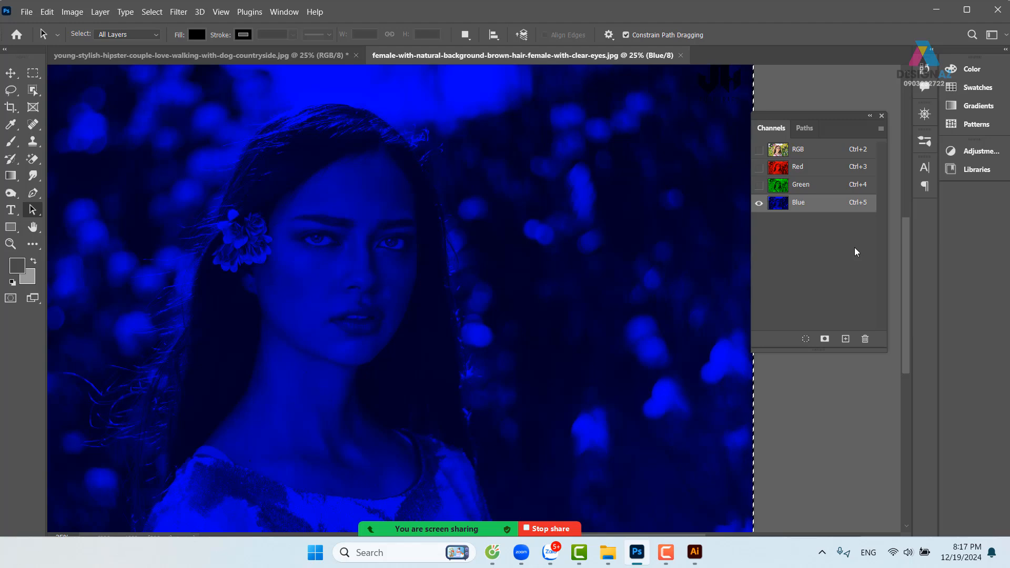
{"action": "left_click", "coordinate": [835, 188]}
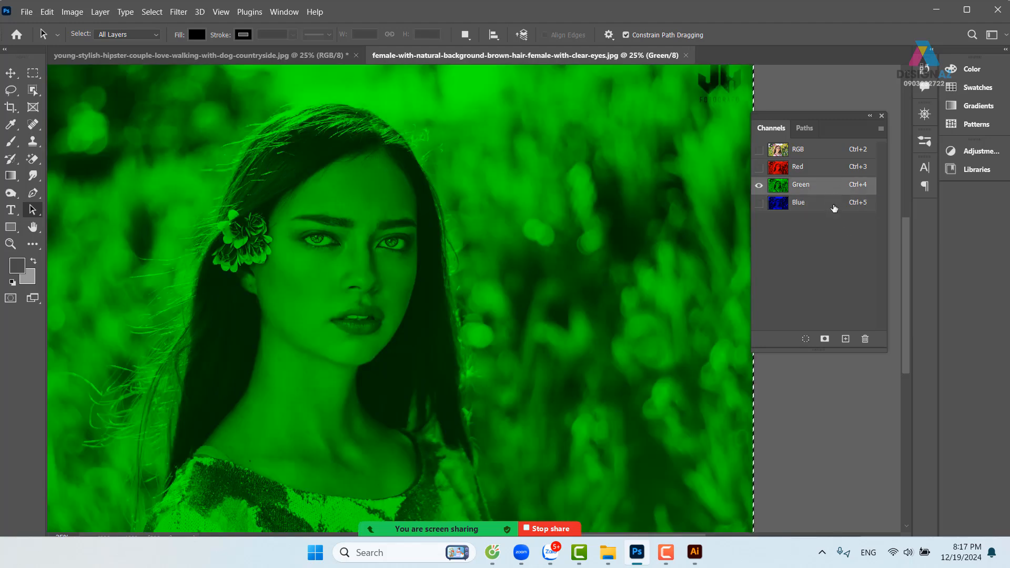
{"action": "key", "text": "ctrl+v"}
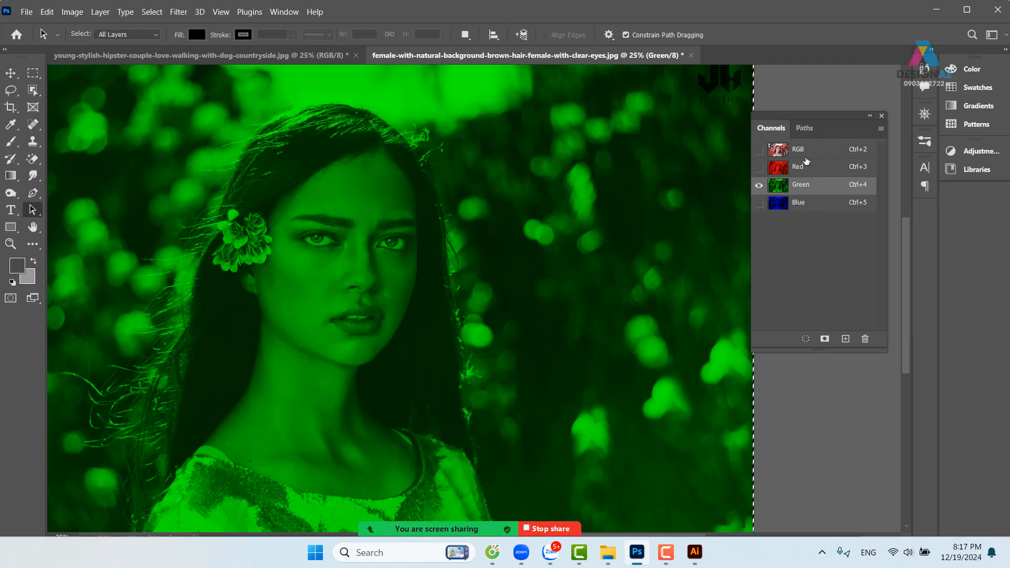
{"action": "left_click", "coordinate": [781, 154]}
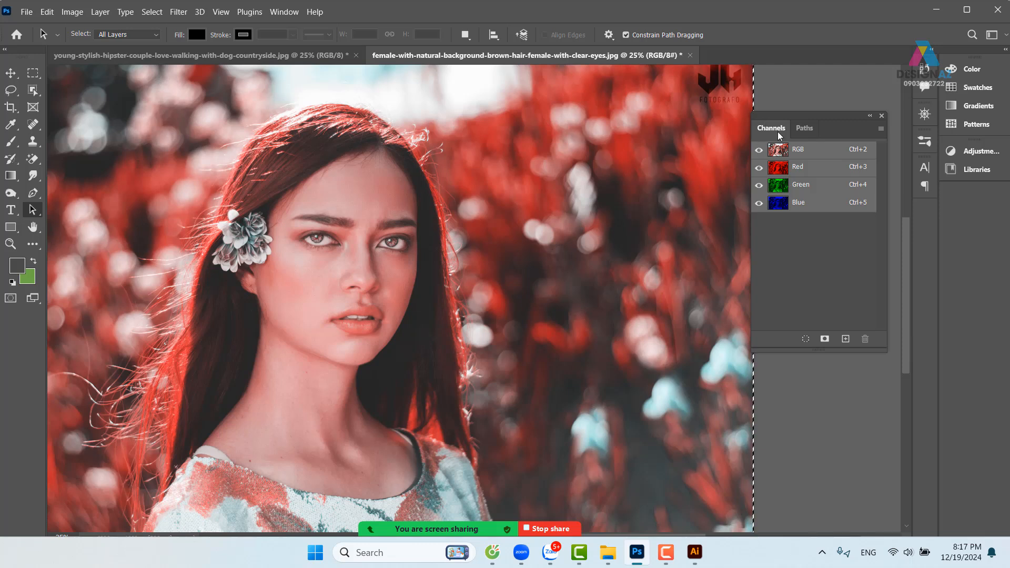
{"action": "key", "text": "F7"}
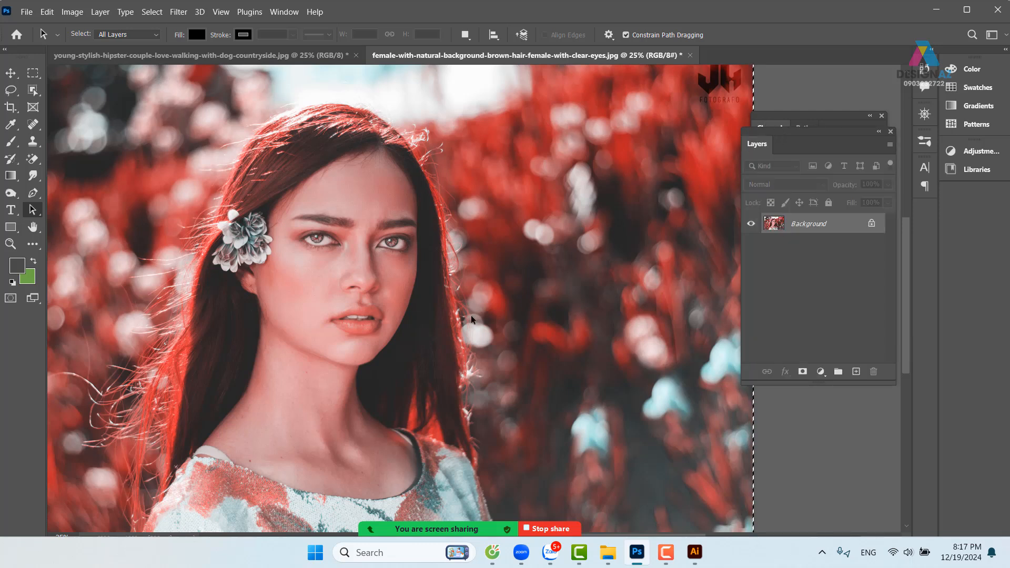
{"action": "scroll", "coordinate": [471, 319], "scroll_direction": "down", "scroll_amount": 1}
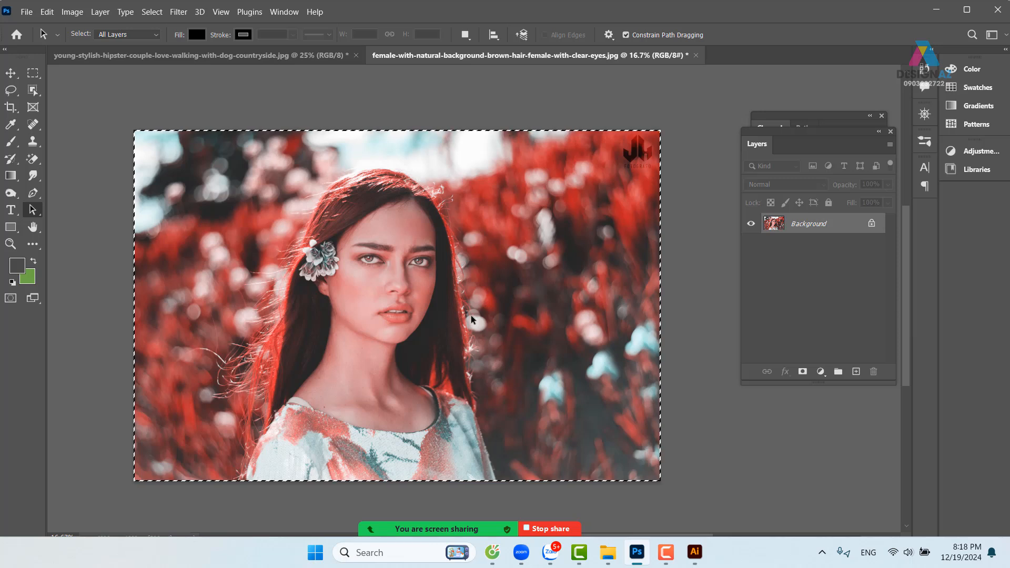
Step: Activate the History Brush tool and enlarge its brush size to 1062
{"action": "key", "text": "y"}
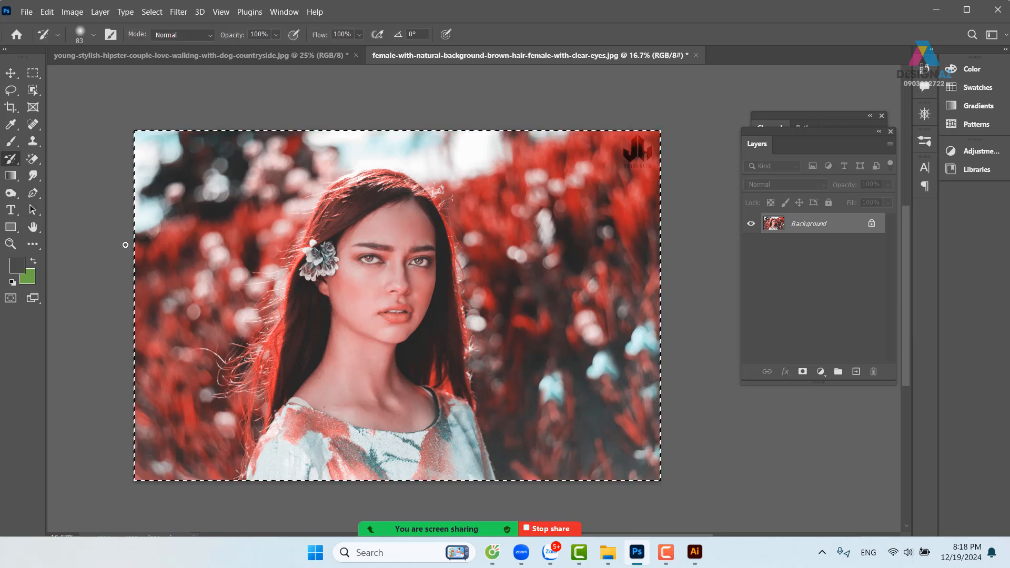
{"action": "right_click", "coordinate": [14, 164]}
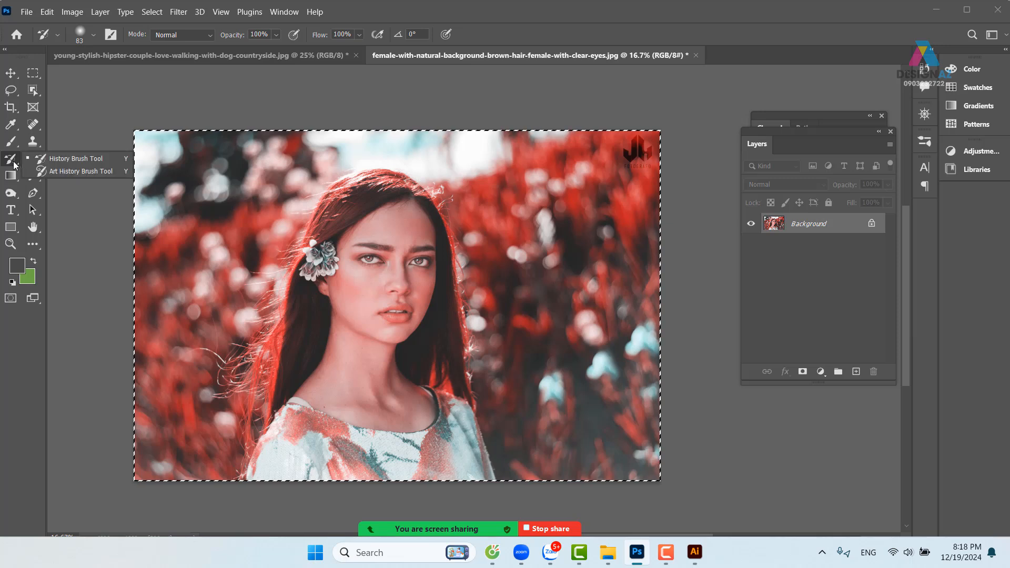
{"action": "left_click", "coordinate": [97, 159]}
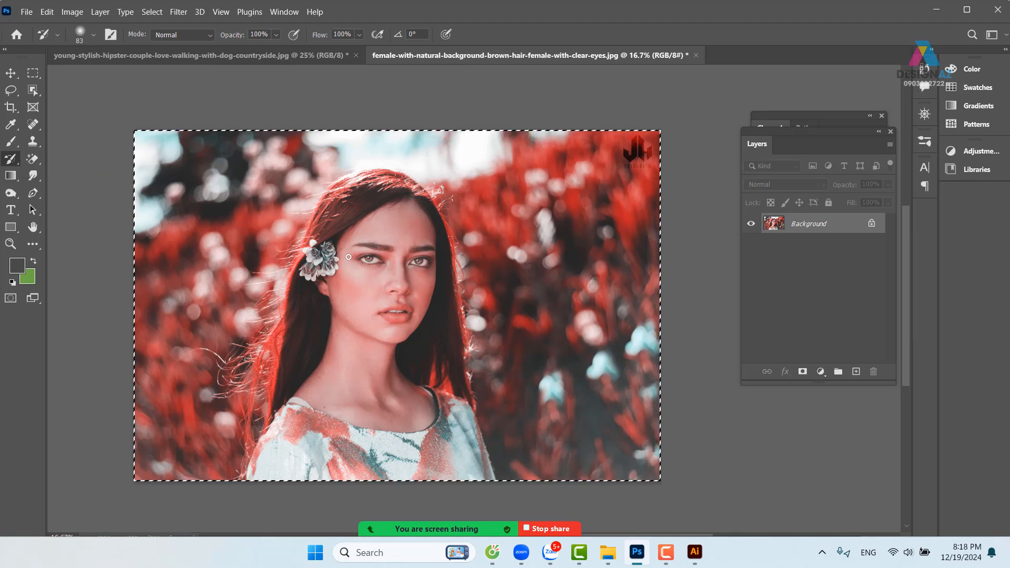
{"action": "key", "text": "ctrl+plus"}
{"action": "mouse_move", "coordinate": [363, 277]}
{"action": "left_mouse_down"}
{"action": "mouse_move", "coordinate": [435, 227]}
{"action": "mouse_move", "coordinate": [438, 243]}
{"action": "mouse_move", "coordinate": [513, 223]}
{"action": "left_mouse_up"}
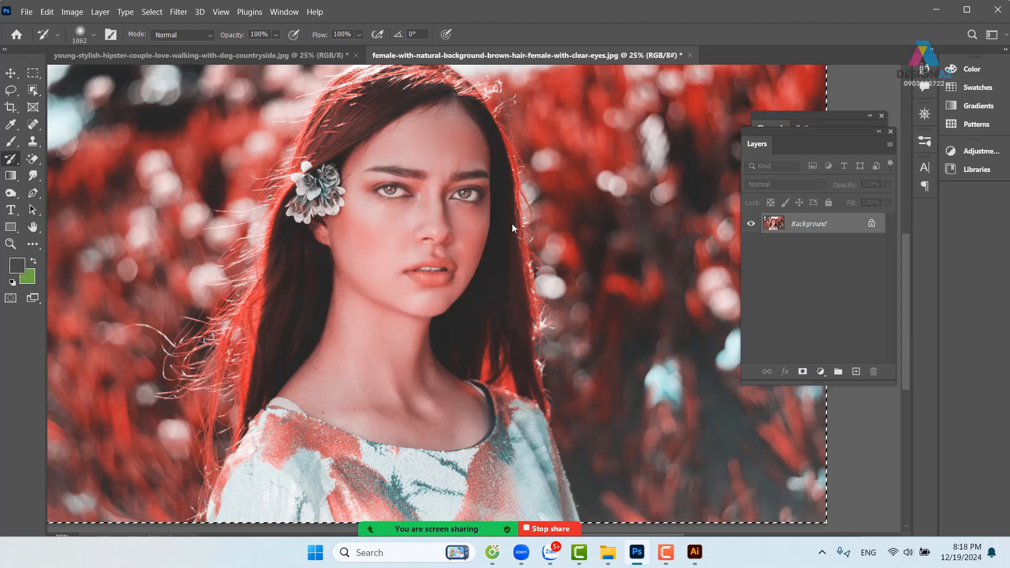
Step: Undo a full-strength History Brush pass over the face and neck, and repaint their original skin tones at 40% opacity
{"action": "mouse_move", "coordinate": [406, 193]}
{"action": "left_mouse_down"}
{"action": "mouse_move", "coordinate": [397, 293]}
{"action": "mouse_move", "coordinate": [411, 366]}
{"action": "mouse_move", "coordinate": [429, 251]}
{"action": "mouse_move", "coordinate": [430, 140]}
{"action": "mouse_move", "coordinate": [359, 183]}
{"action": "mouse_move", "coordinate": [369, 315]}
{"action": "mouse_move", "coordinate": [321, 394]}
{"action": "mouse_move", "coordinate": [350, 426]}
{"action": "mouse_move", "coordinate": [434, 448]}
{"action": "mouse_move", "coordinate": [451, 417]}
{"action": "mouse_move", "coordinate": [413, 367]}
{"action": "left_mouse_up"}
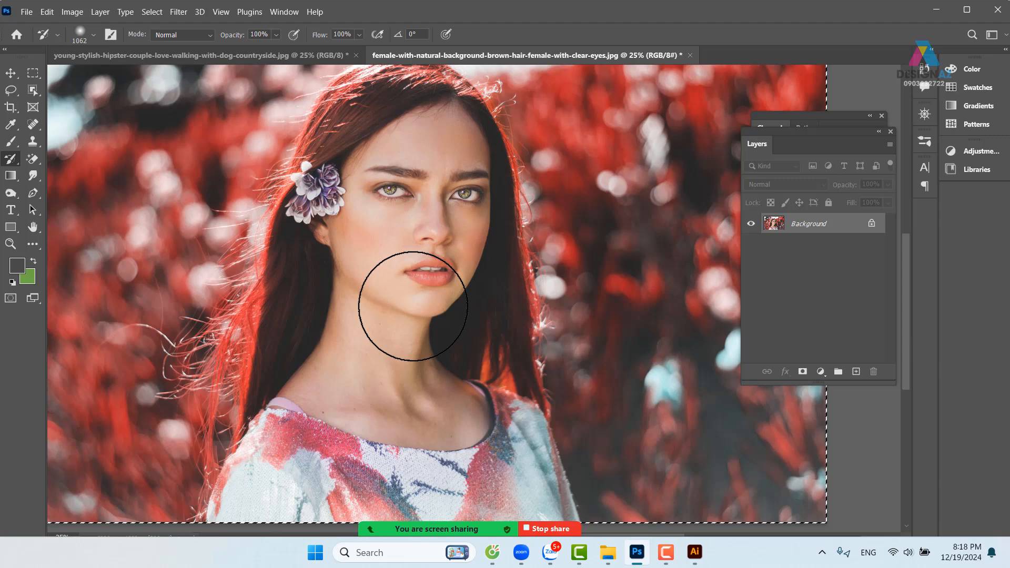
{"action": "key", "text": "ctrl+z"}
{"action": "left_click", "coordinate": [276, 35]}
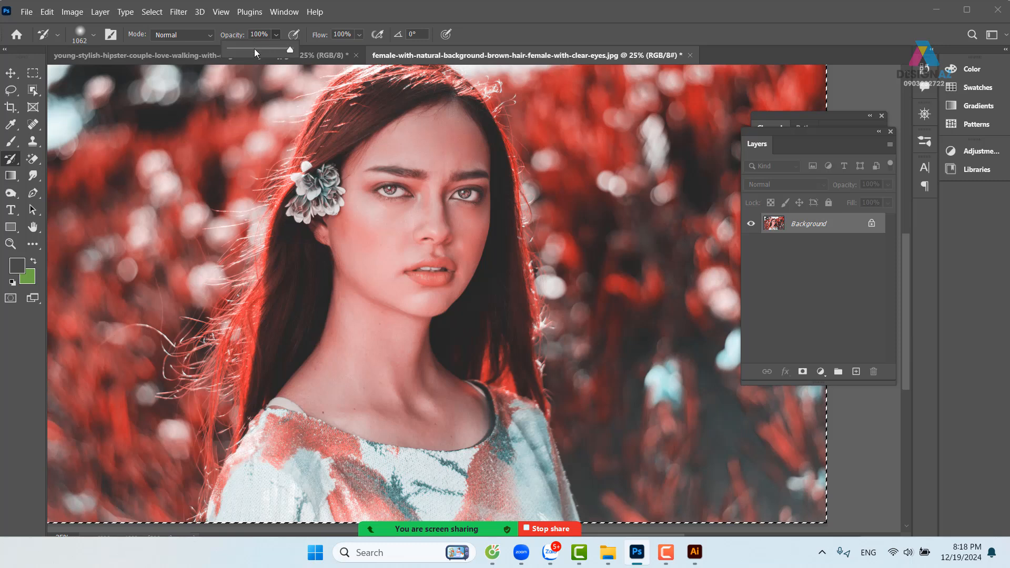
{"action": "left_click", "coordinate": [254, 48]}
{"action": "mouse_move", "coordinate": [414, 271]}
{"action": "left_mouse_down"}
{"action": "mouse_move", "coordinate": [405, 306]}
{"action": "mouse_move", "coordinate": [428, 201]}
{"action": "mouse_move", "coordinate": [392, 334]}
{"action": "mouse_move", "coordinate": [429, 175]}
{"action": "mouse_move", "coordinate": [444, 190]}
{"action": "mouse_move", "coordinate": [415, 285]}
{"action": "mouse_move", "coordinate": [426, 164]}
{"action": "mouse_move", "coordinate": [374, 287]}
{"action": "mouse_move", "coordinate": [374, 237]}
{"action": "mouse_move", "coordinate": [412, 278]}
{"action": "mouse_move", "coordinate": [458, 394]}
{"action": "mouse_move", "coordinate": [455, 410]}
{"action": "mouse_move", "coordinate": [441, 153]}
{"action": "mouse_move", "coordinate": [431, 163]}
{"action": "mouse_move", "coordinate": [429, 290]}
{"action": "mouse_move", "coordinate": [441, 344]}
{"action": "left_mouse_up"}
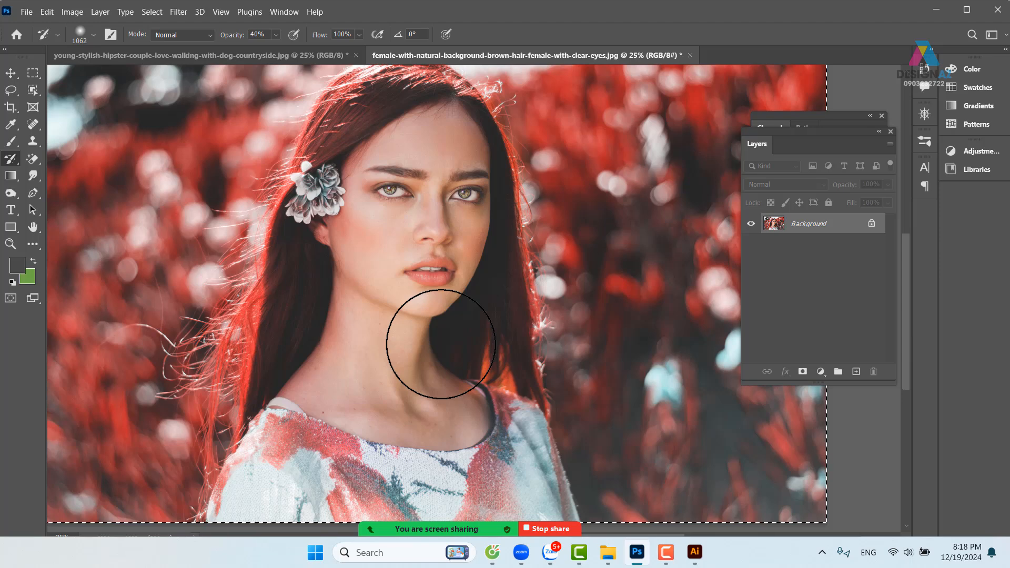
{"action": "key", "text": "ctrl+minus"}
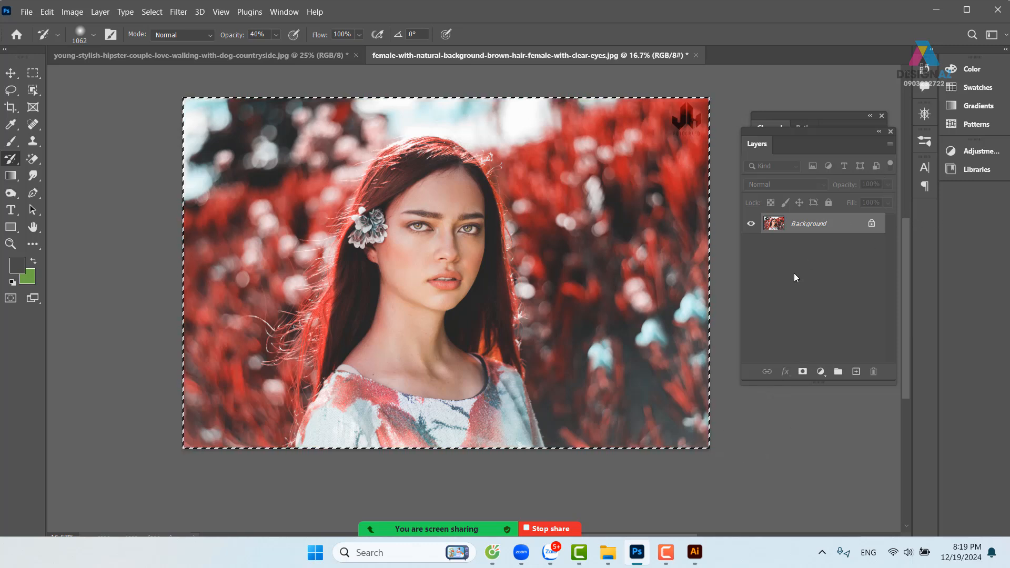
Step: Revert the portrait to its saved state and copy the whole Red channel, returning to the RGB composite
{"action": "key", "text": "F12"}
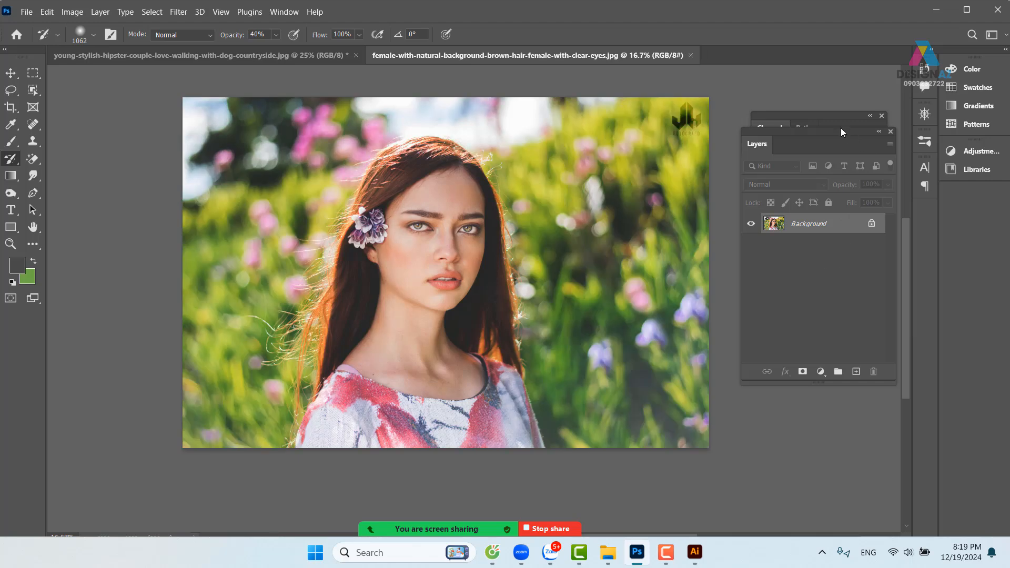
{"action": "left_click", "coordinate": [829, 115]}
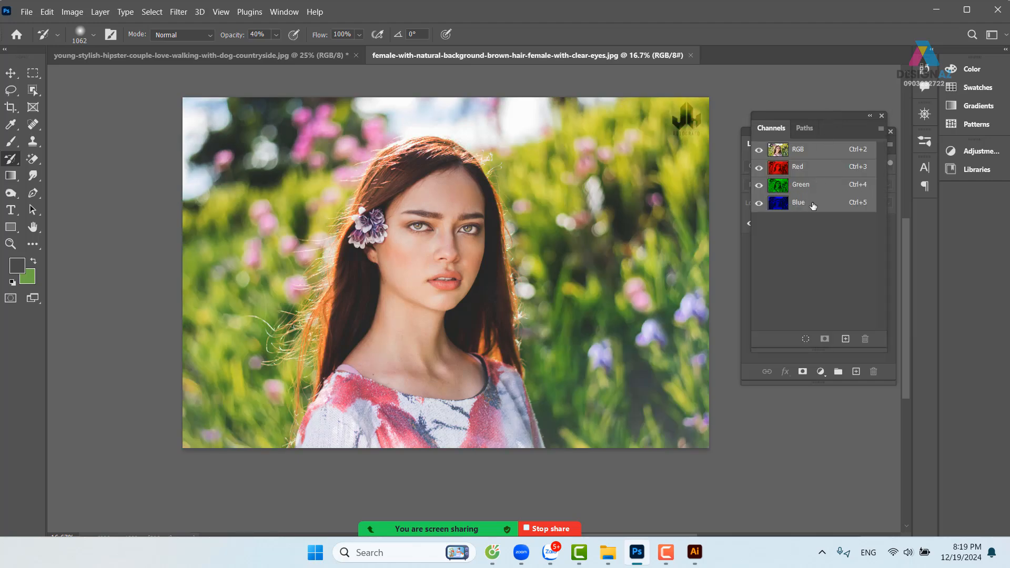
{"action": "left_click", "coordinate": [813, 170]}
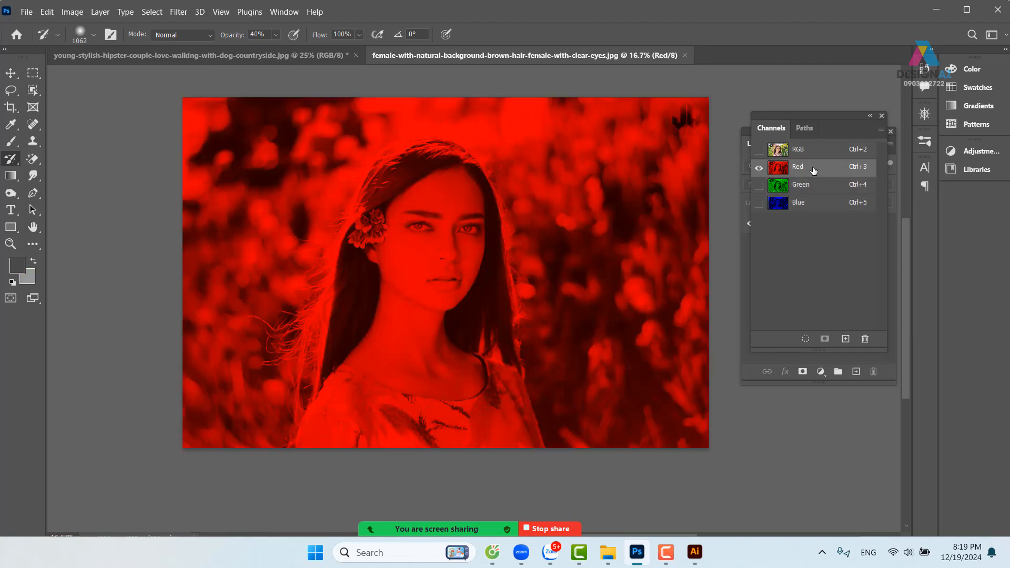
{"action": "key", "text": "ctrl+a"}
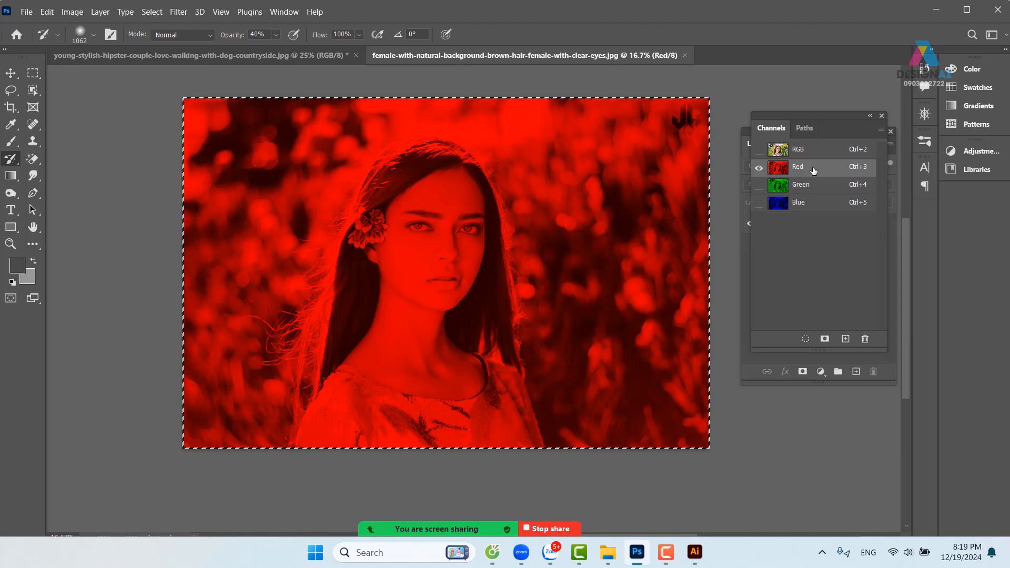
{"action": "left_click", "coordinate": [834, 204]}
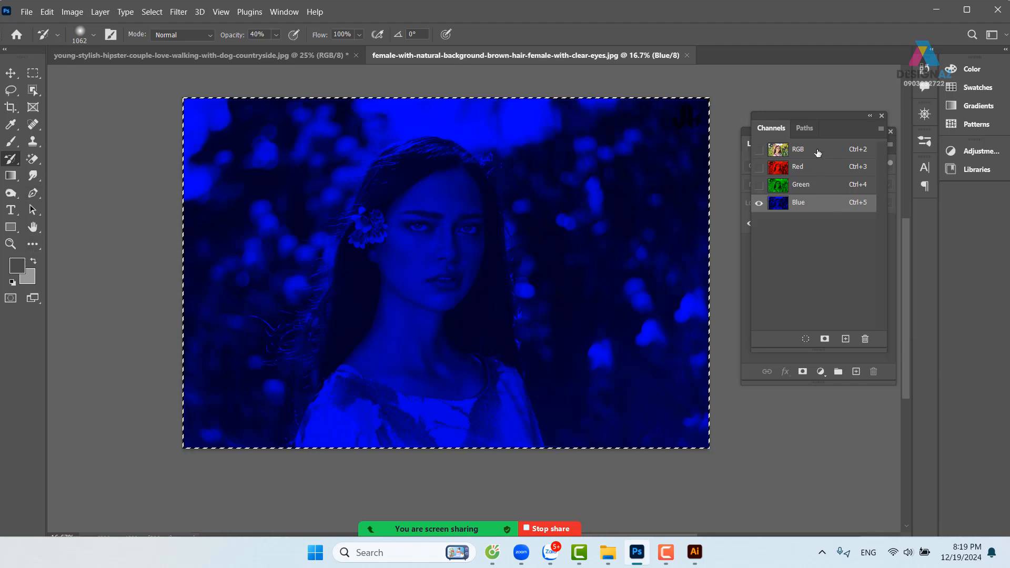
{"action": "left_click", "coordinate": [816, 151]}
Step: Examine the magenta shades at hue 299° in the foreground Color Picker and cancel without changing the color
{"action": "left_click", "coordinate": [17, 266]}
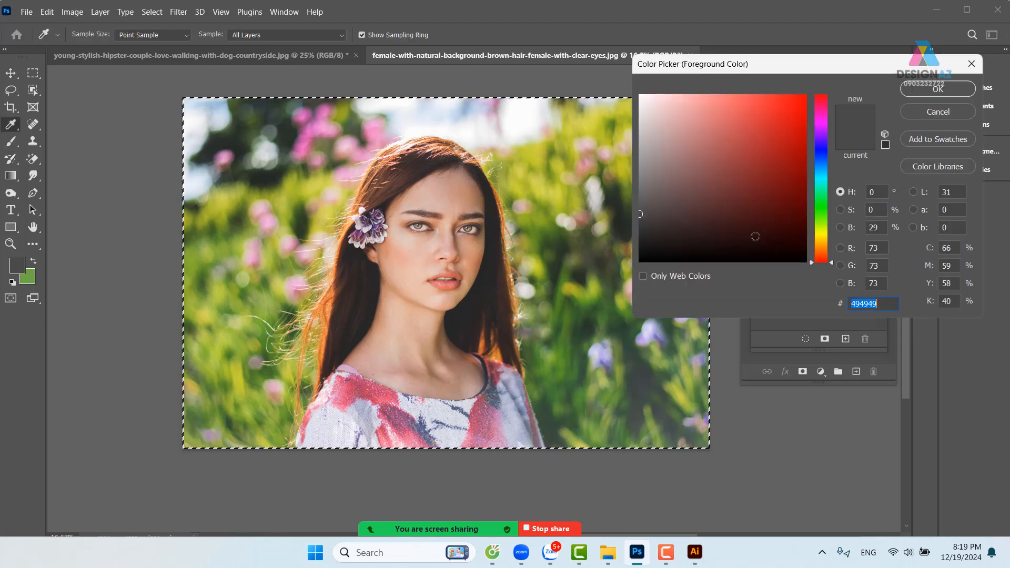
{"action": "left_click", "coordinate": [824, 124]}
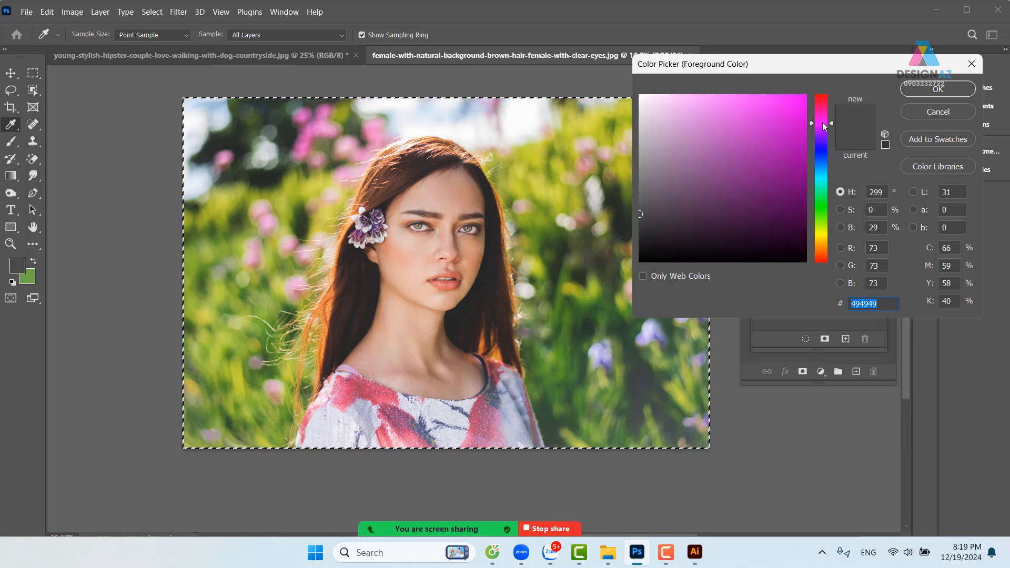
{"action": "left_click", "coordinate": [945, 111]}
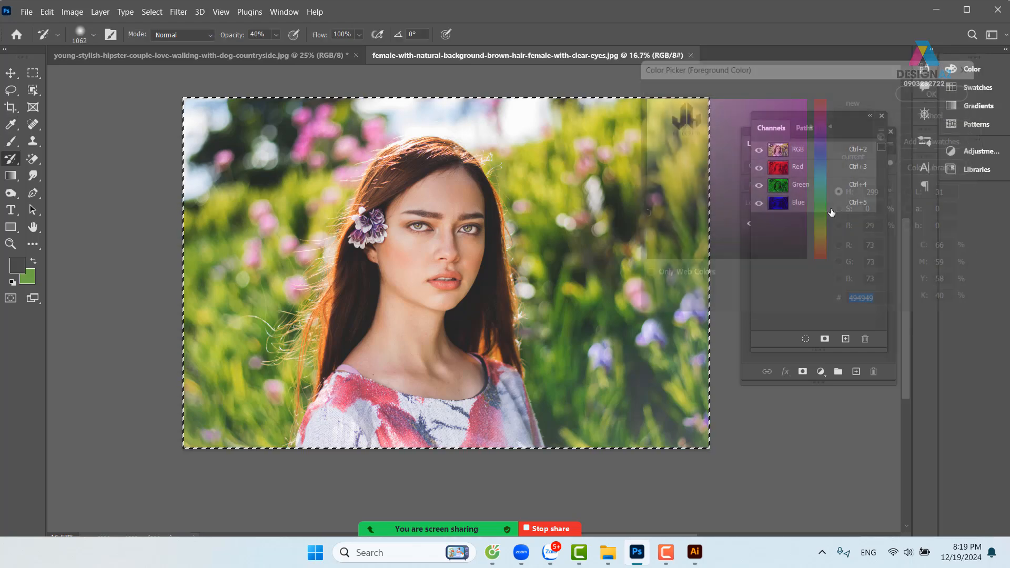
Step: Replace the Blue channel's contents with the copied Red channel and display the RGB composite
{"action": "left_click", "coordinate": [821, 167]}
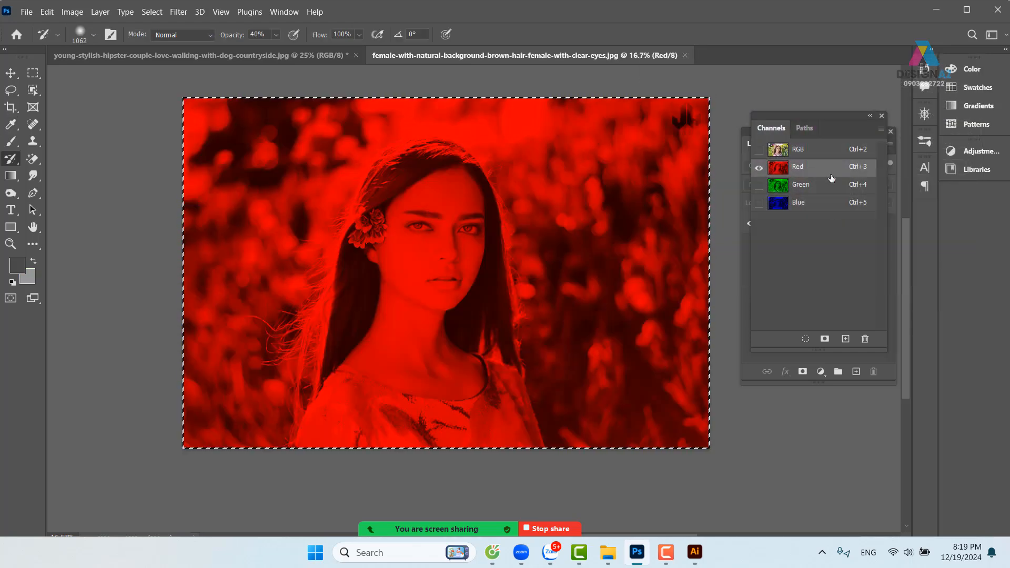
{"action": "left_click", "coordinate": [824, 204]}
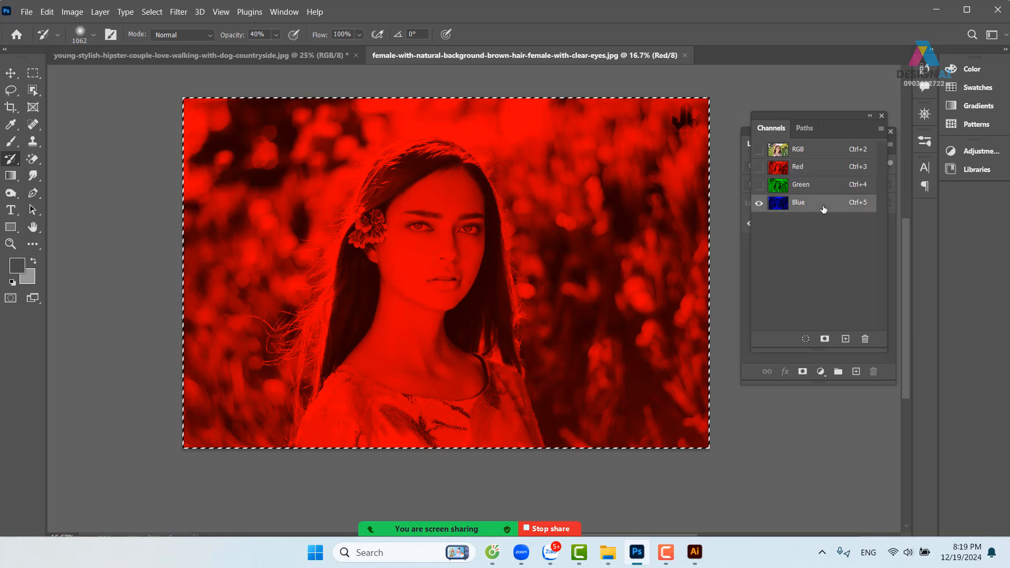
{"action": "key", "text": "ctrl+v"}
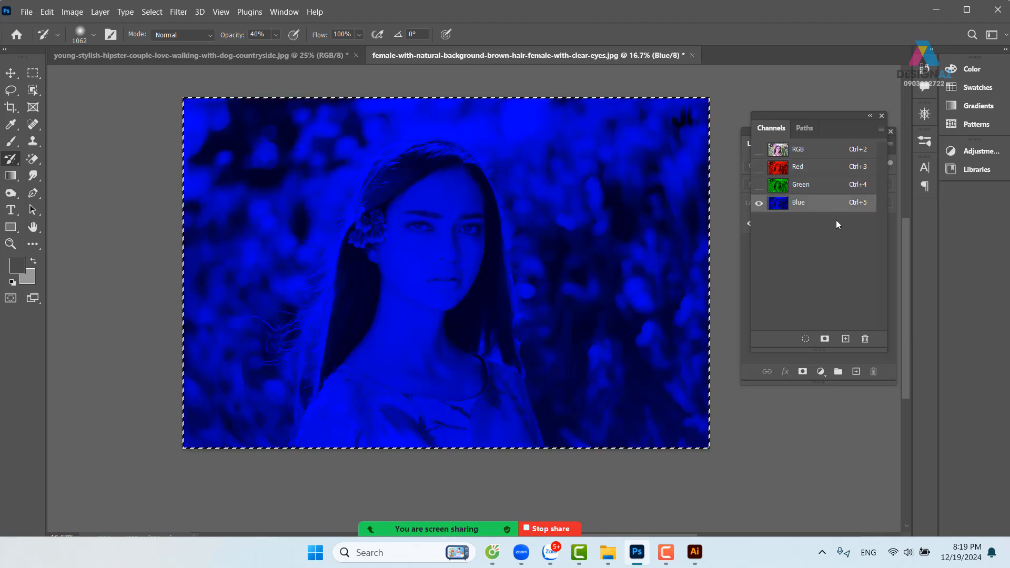
{"action": "left_click", "coordinate": [780, 152]}
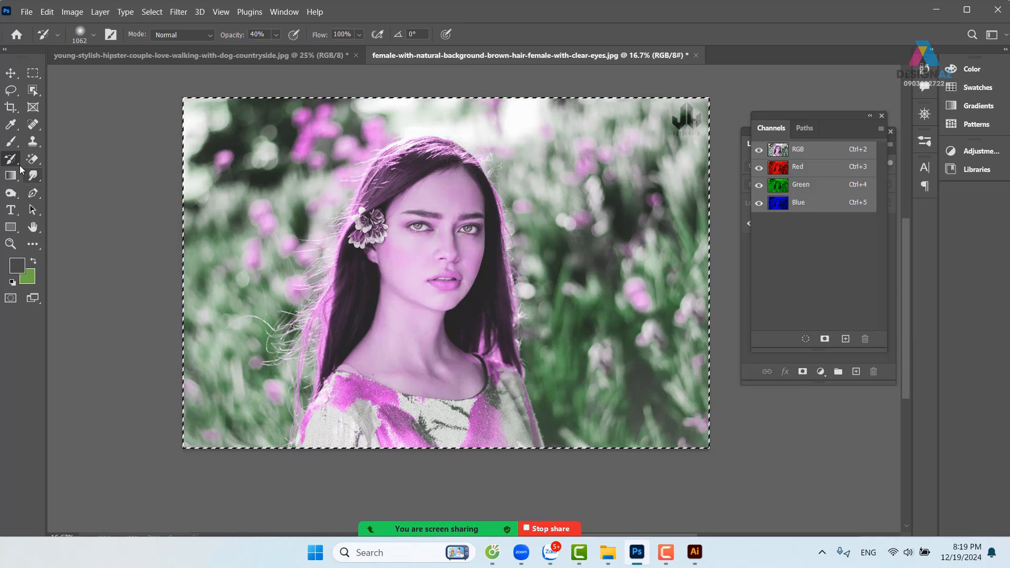
Step: Paint over the face, neck and upper chest with the History Brush at 40% opacity to restore the original skin tones
{"action": "mouse_move", "coordinate": [431, 213]}
{"action": "left_mouse_down"}
{"action": "mouse_move", "coordinate": [424, 280]}
{"action": "mouse_move", "coordinate": [446, 207]}
{"action": "mouse_move", "coordinate": [452, 241]}
{"action": "mouse_move", "coordinate": [413, 352]}
{"action": "mouse_move", "coordinate": [408, 326]}
{"action": "mouse_move", "coordinate": [397, 332]}
{"action": "mouse_move", "coordinate": [394, 286]}
{"action": "mouse_move", "coordinate": [382, 360]}
{"action": "mouse_move", "coordinate": [459, 373]}
{"action": "mouse_move", "coordinate": [441, 369]}
{"action": "mouse_move", "coordinate": [453, 342]}
{"action": "mouse_move", "coordinate": [438, 253]}
{"action": "mouse_move", "coordinate": [444, 209]}
{"action": "mouse_move", "coordinate": [431, 200]}
{"action": "mouse_move", "coordinate": [444, 195]}
{"action": "mouse_move", "coordinate": [452, 288]}
{"action": "mouse_move", "coordinate": [419, 226]}
{"action": "mouse_move", "coordinate": [404, 262]}
{"action": "mouse_move", "coordinate": [463, 280]}
{"action": "mouse_move", "coordinate": [408, 369]}
{"action": "mouse_move", "coordinate": [497, 434]}
{"action": "mouse_move", "coordinate": [509, 424]}
{"action": "mouse_move", "coordinate": [450, 352]}
{"action": "mouse_move", "coordinate": [411, 343]}
{"action": "mouse_move", "coordinate": [443, 361]}
{"action": "mouse_move", "coordinate": [392, 361]}
{"action": "mouse_move", "coordinate": [462, 380]}
{"action": "left_mouse_up"}
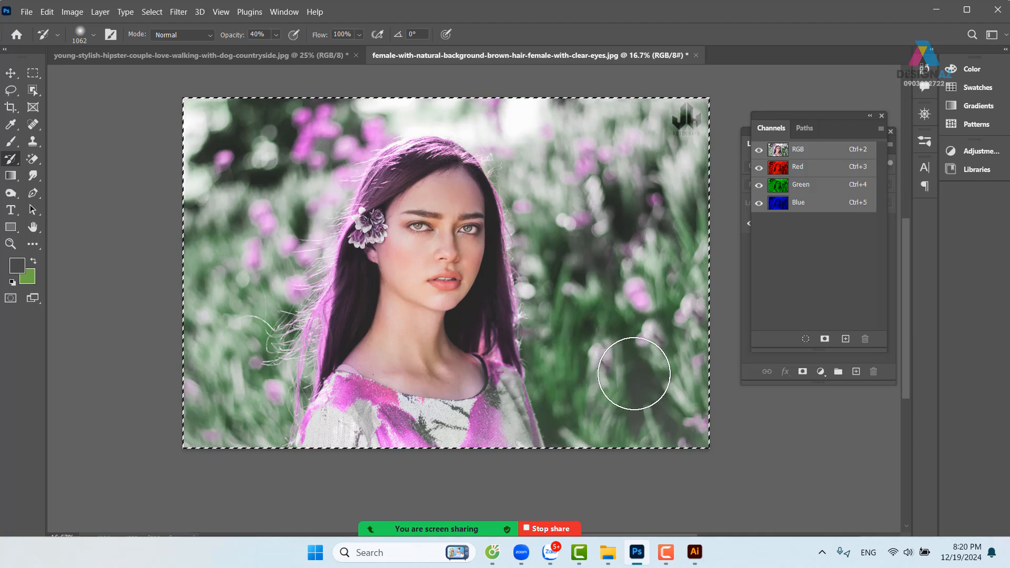
{"action": "key", "text": "ctrl+plus"}
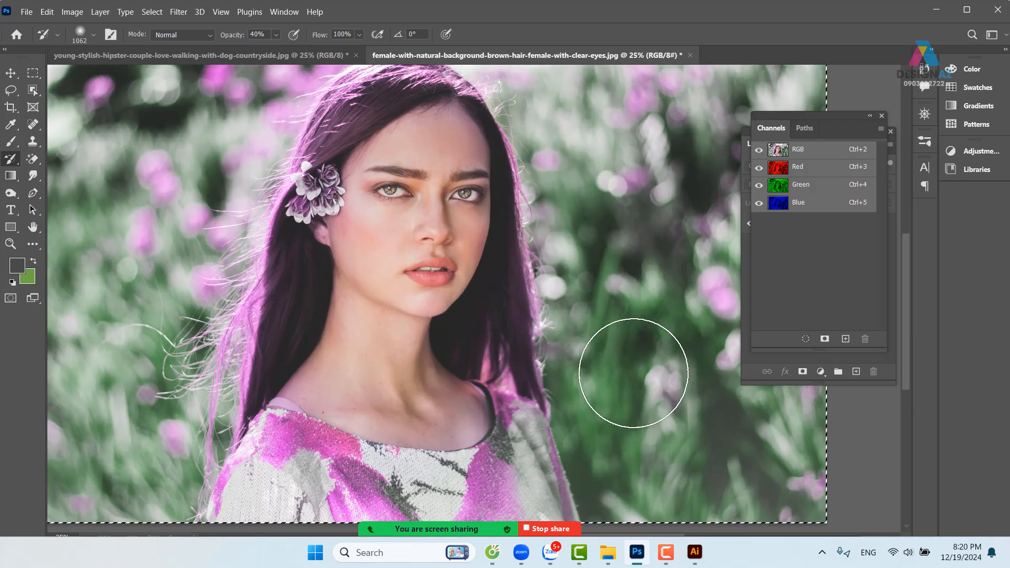
{"action": "left_click_drag", "start_coordinate": [463, 334], "coordinate": [509, 312]}
{"action": "key", "text": "ctrl+minus"}
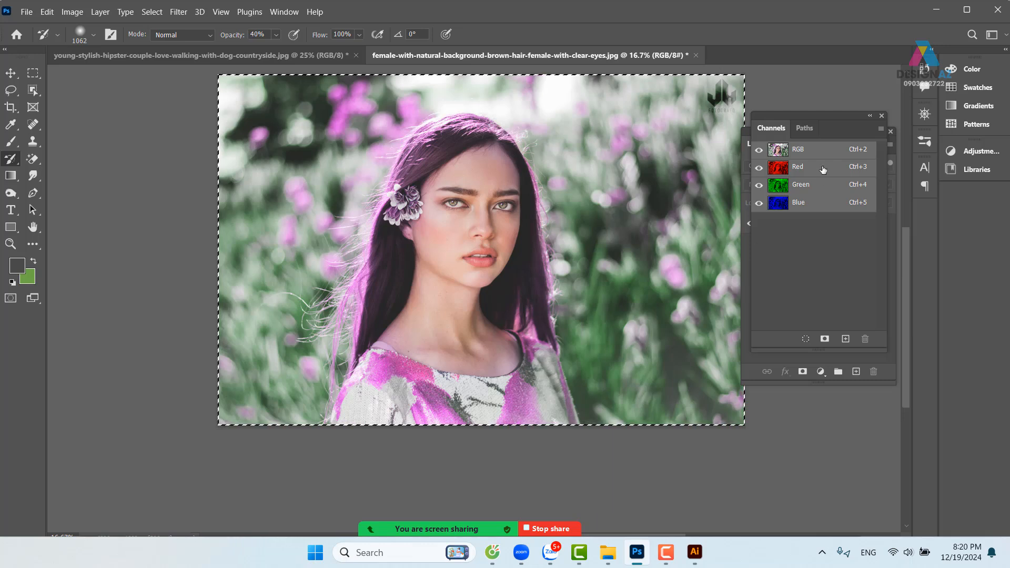
Step: Open a Color Balance adjustment for the portrait, go through its three tone ranges, and shift the midtones toward green
{"action": "left_click", "coordinate": [882, 117]}
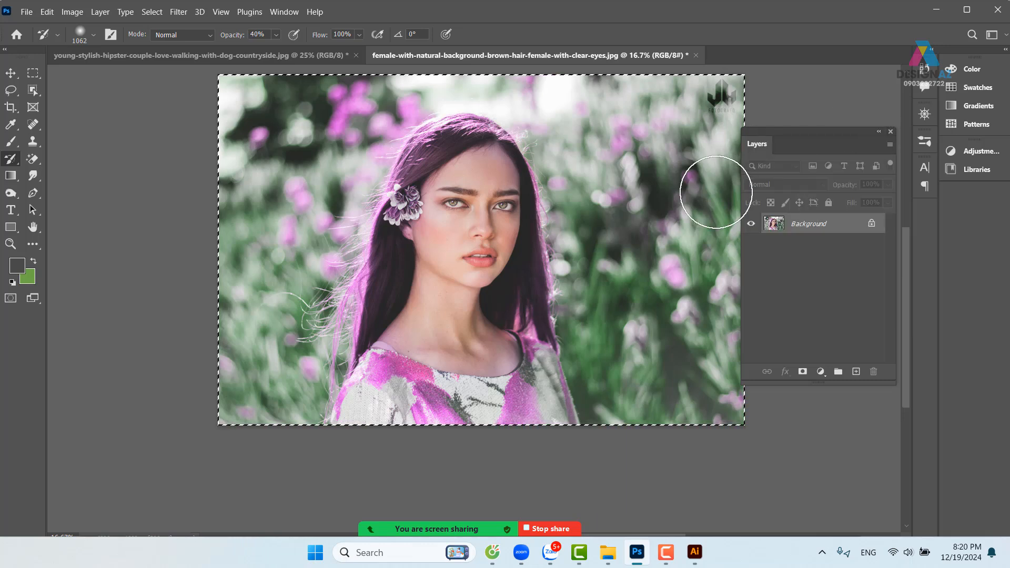
{"action": "left_click", "coordinate": [79, 13]}
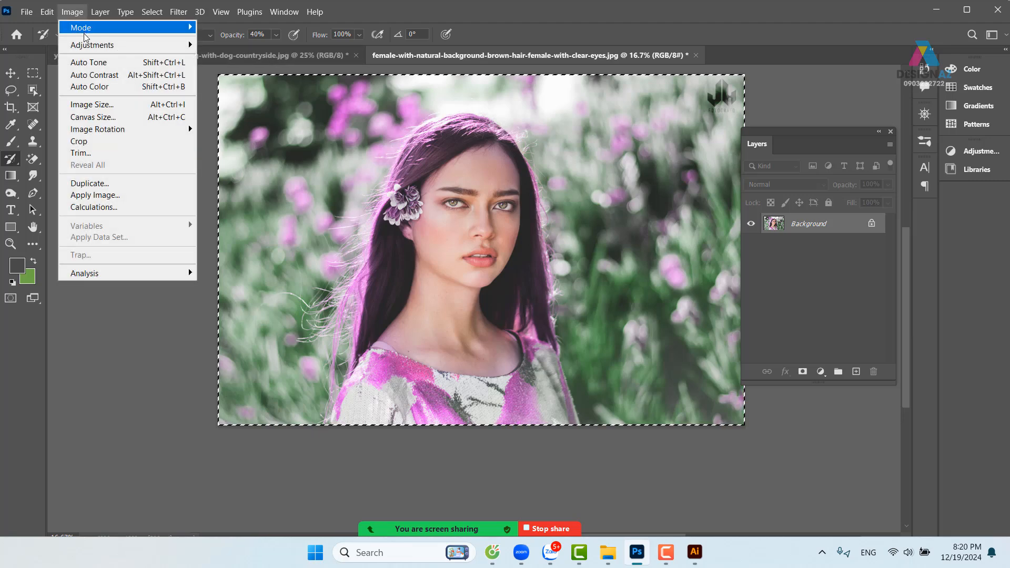
{"action": "mouse_move", "coordinate": [89, 46]}
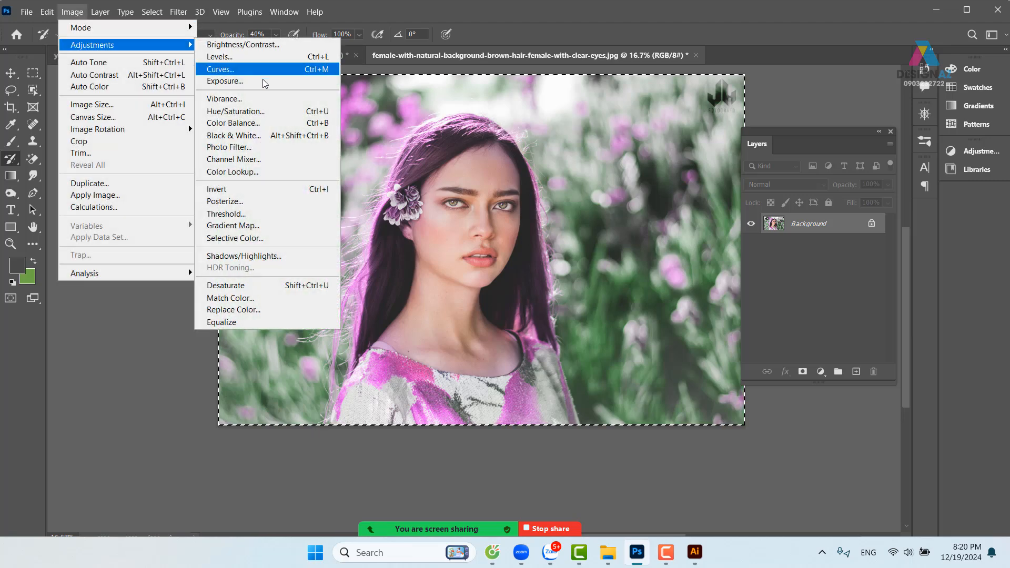
{"action": "left_click", "coordinate": [251, 126]}
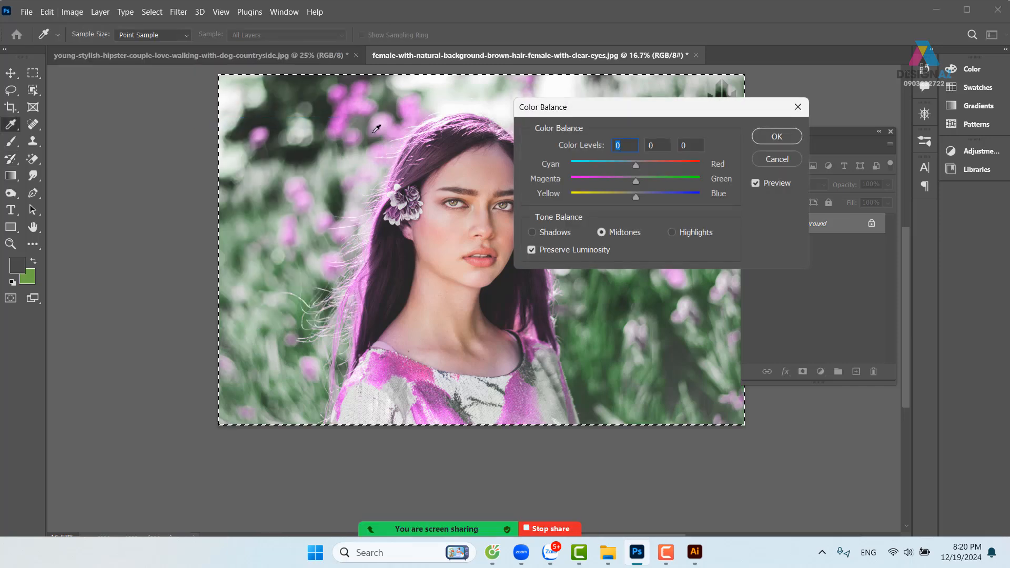
{"action": "left_click_drag", "start_coordinate": [723, 112], "coordinate": [856, 93]}
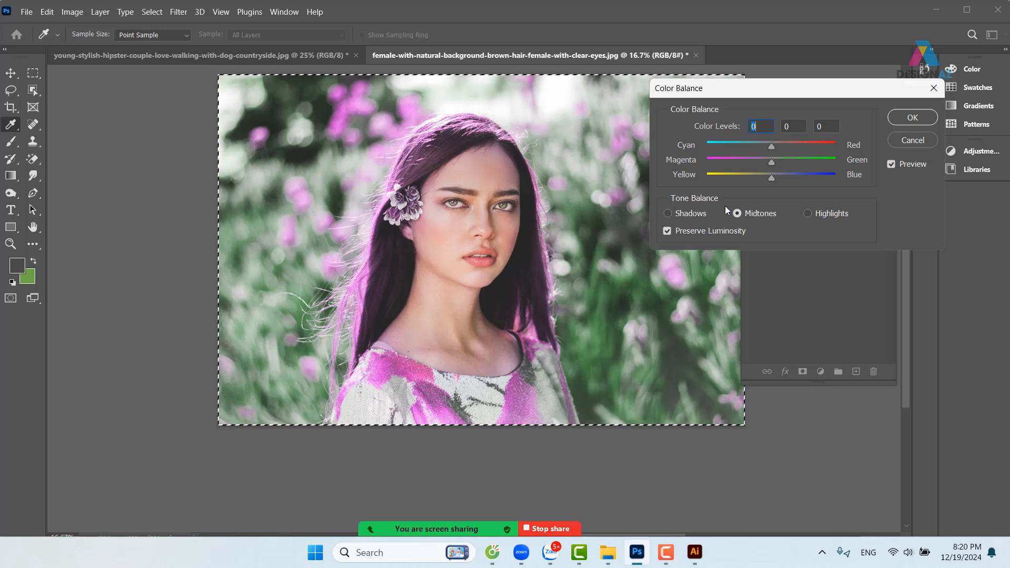
{"action": "left_click", "coordinate": [686, 213]}
{"action": "left_click", "coordinate": [762, 213]}
{"action": "left_click", "coordinate": [829, 216]}
{"action": "left_click", "coordinate": [681, 215]}
{"action": "left_click", "coordinate": [737, 215]}
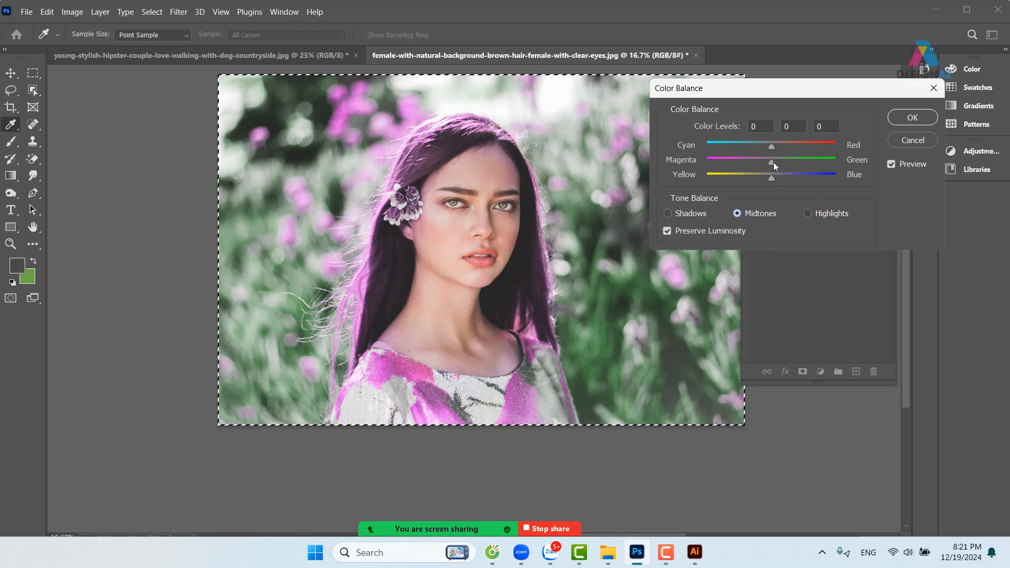
{"action": "left_click_drag", "start_coordinate": [775, 162], "coordinate": [813, 166]}
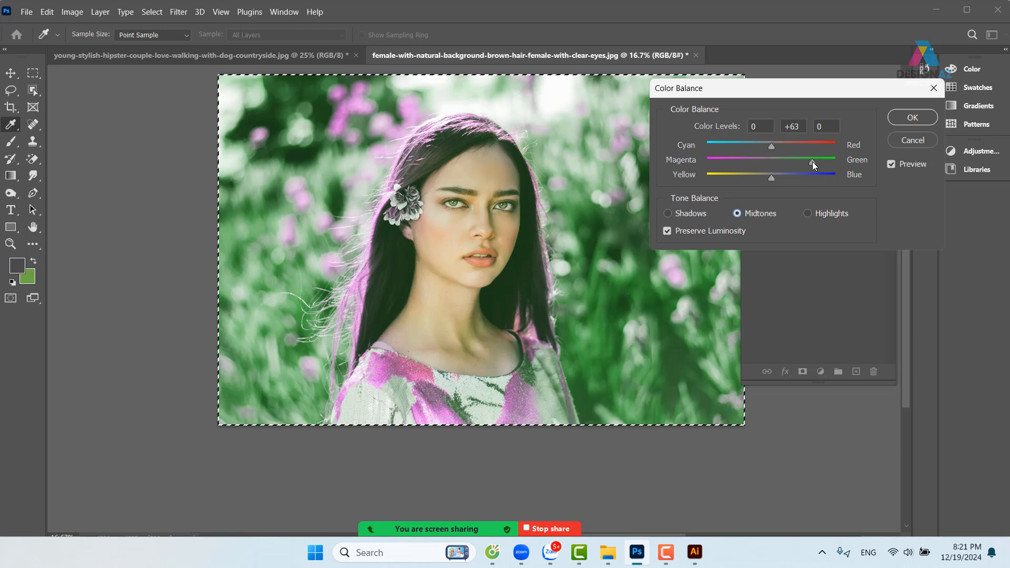
{"action": "left_click_drag", "start_coordinate": [813, 162], "coordinate": [804, 160]}
Step: Set the shadows to +29 green and +68 blue, the highlights to +7 red and -15 toward yellow, and apply the Color Balance
{"action": "left_click", "coordinate": [671, 216]}
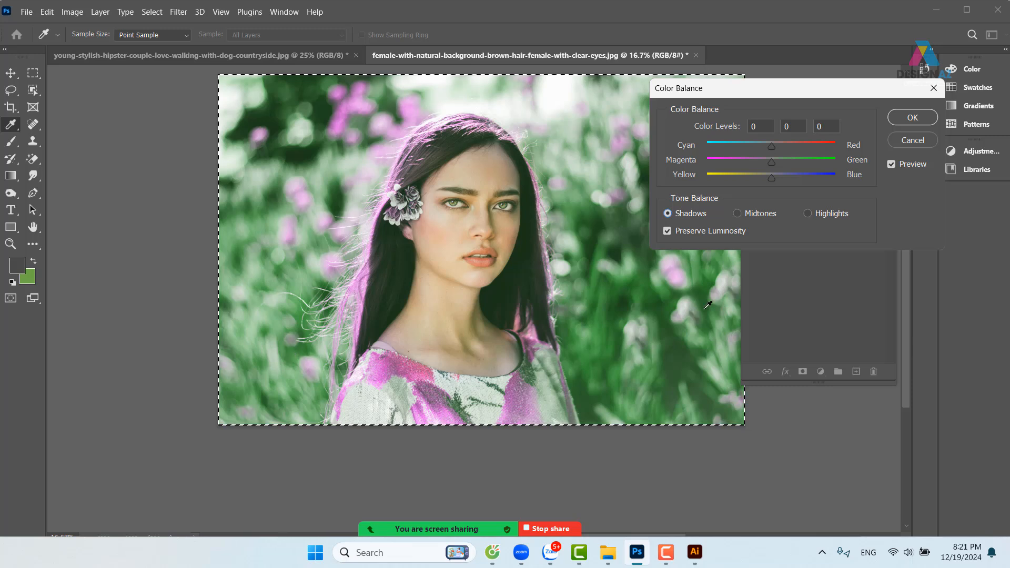
{"action": "left_click_drag", "start_coordinate": [773, 162], "coordinate": [818, 186]}
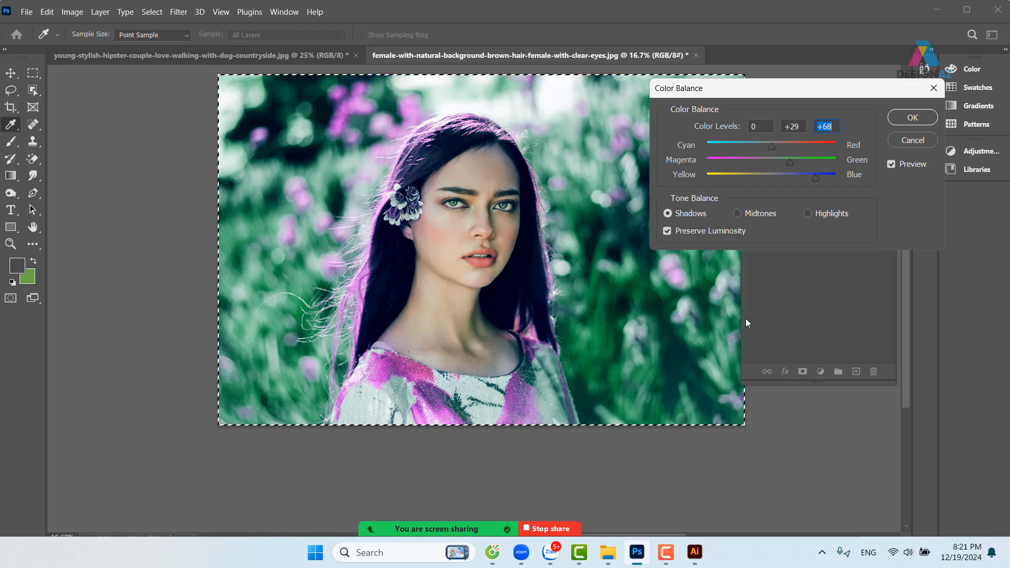
{"action": "left_click", "coordinate": [821, 213]}
{"action": "left_click_drag", "start_coordinate": [771, 178], "coordinate": [762, 178]}
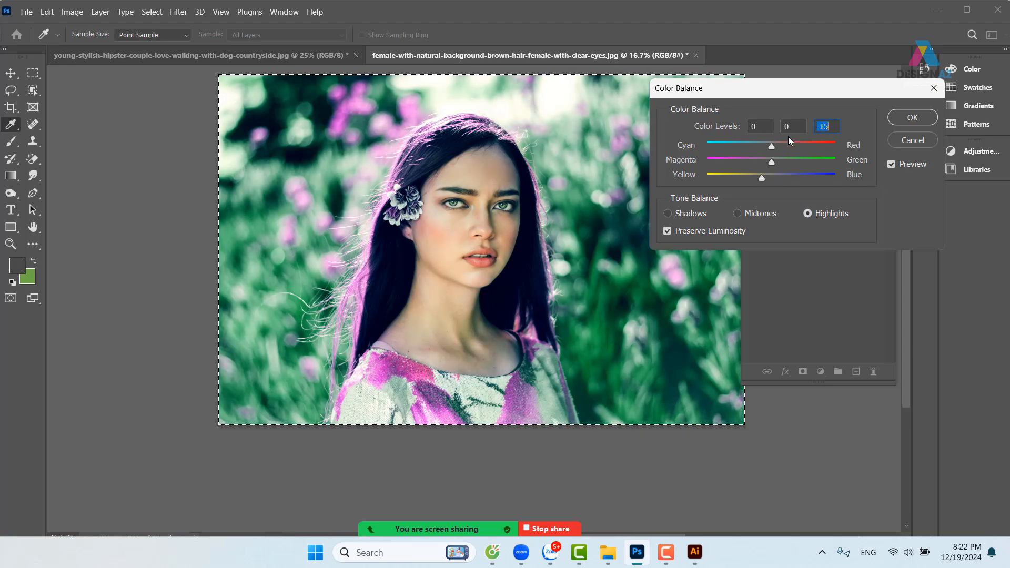
{"action": "left_click_drag", "start_coordinate": [776, 143], "coordinate": [776, 144]}
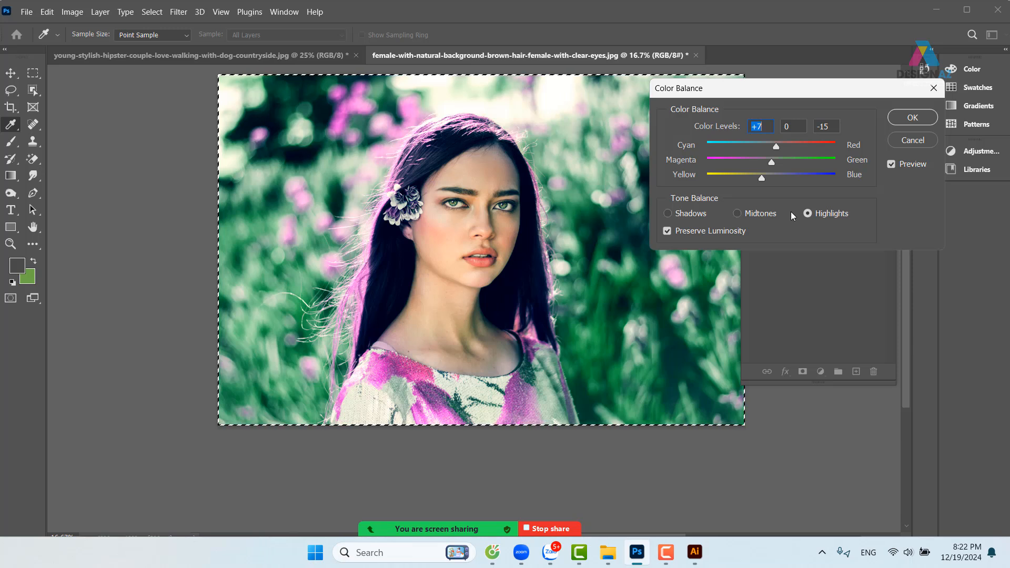
{"action": "left_click", "coordinate": [913, 117]}
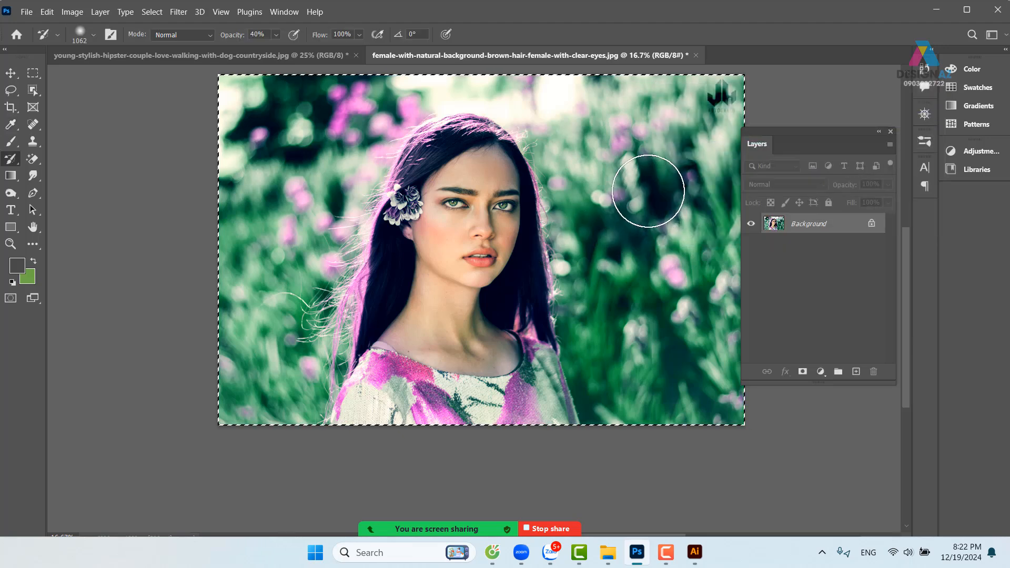
Step: Revert the portrait to its saved state and display its color channels instead of the layers
{"action": "key", "text": "F12"}
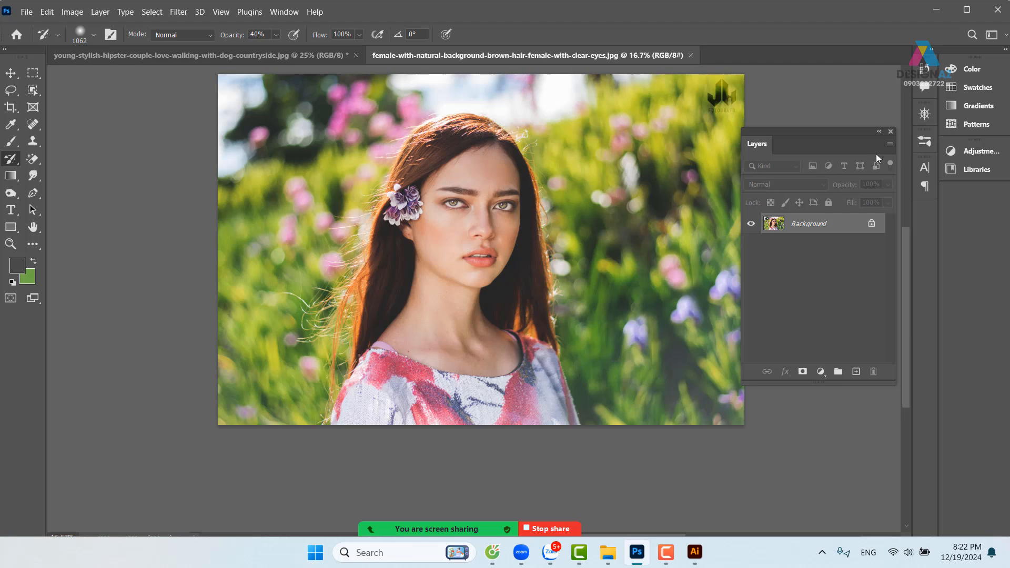
{"action": "left_click", "coordinate": [892, 133]}
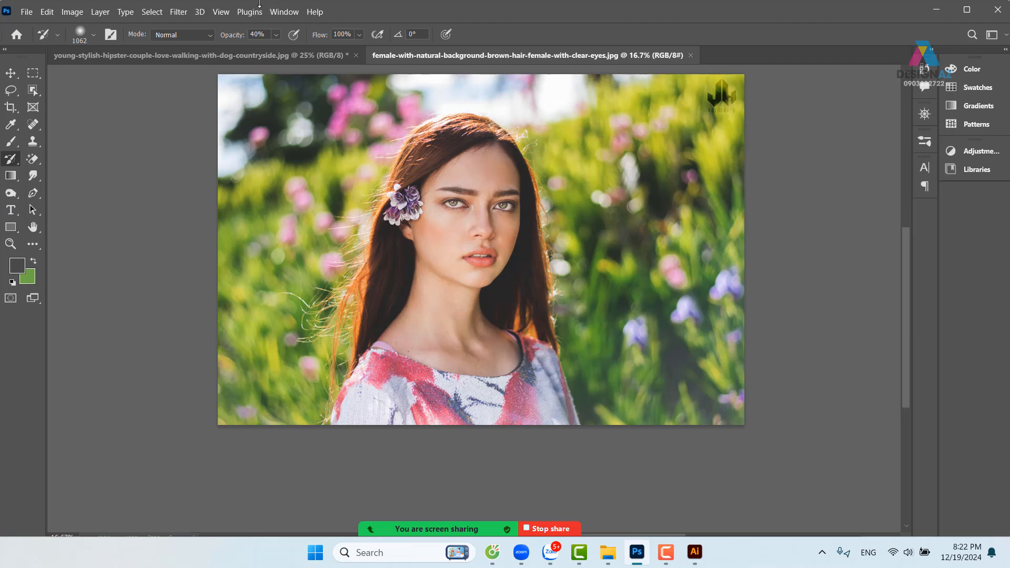
{"action": "left_click", "coordinate": [284, 11]}
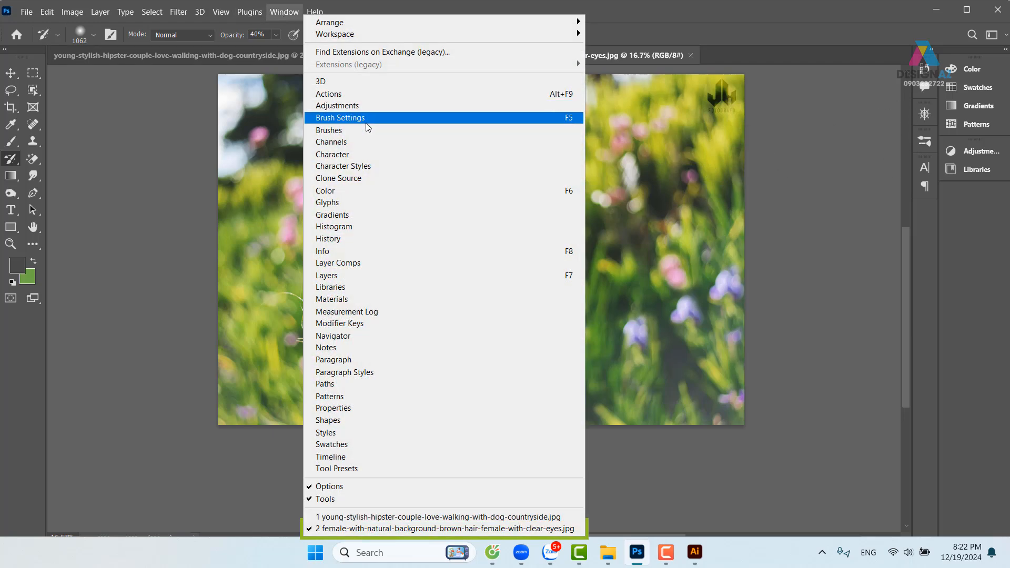
{"action": "left_click", "coordinate": [362, 159]}
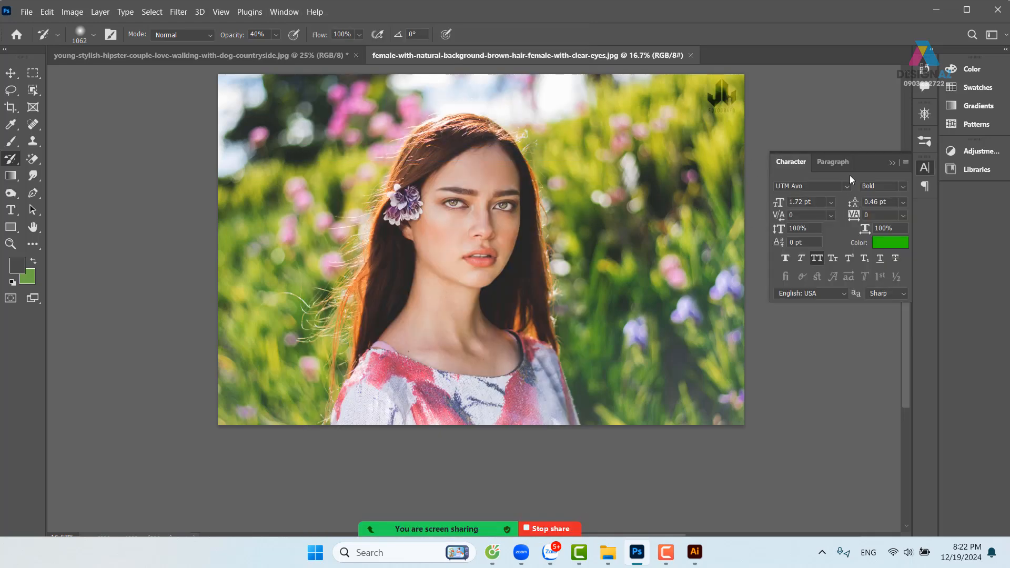
{"action": "left_click", "coordinate": [282, 12]}
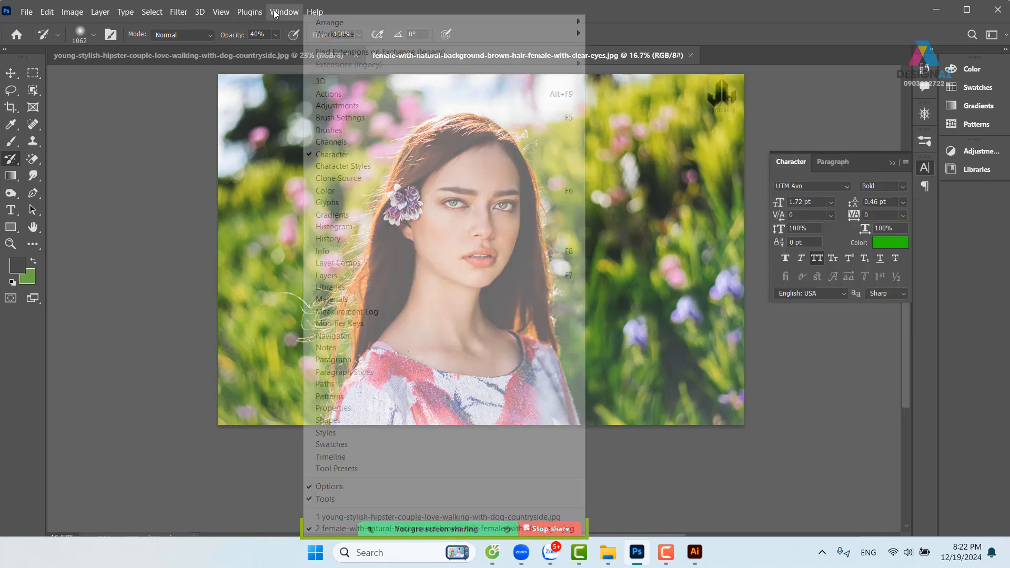
{"action": "left_click", "coordinate": [362, 141]}
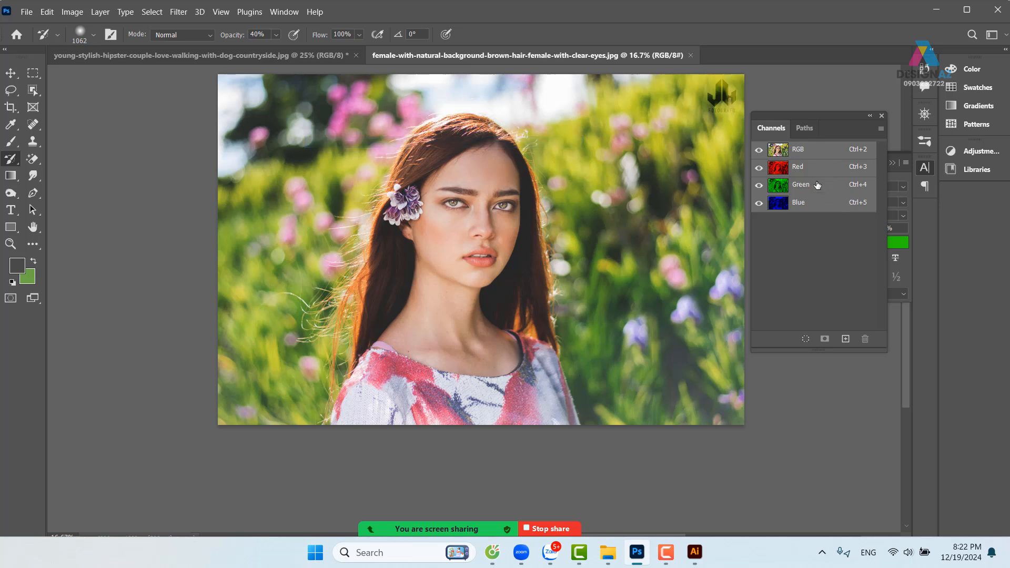
Step: Replace the Red channel's contents with a copy of the whole Blue channel and display the RGB composite
{"action": "left_click", "coordinate": [817, 205]}
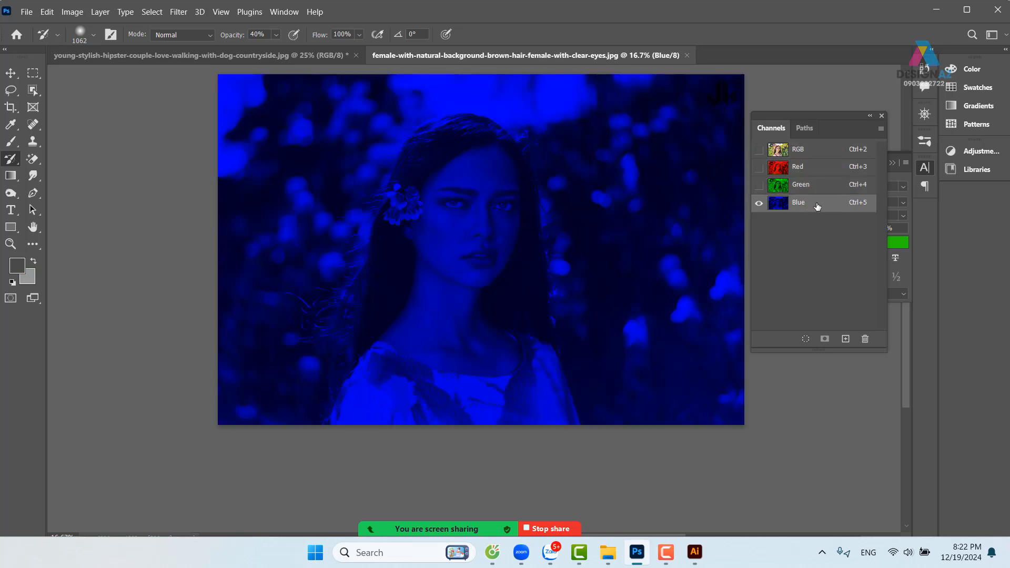
{"action": "key", "text": "ctrl+a"}
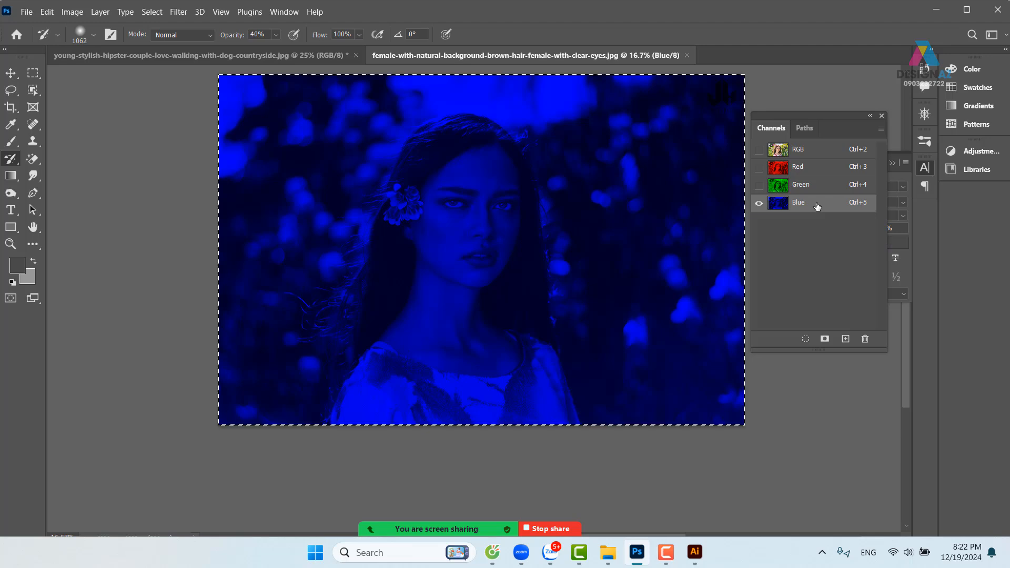
{"action": "left_click", "coordinate": [818, 167]}
{"action": "key", "text": "ctrl+v"}
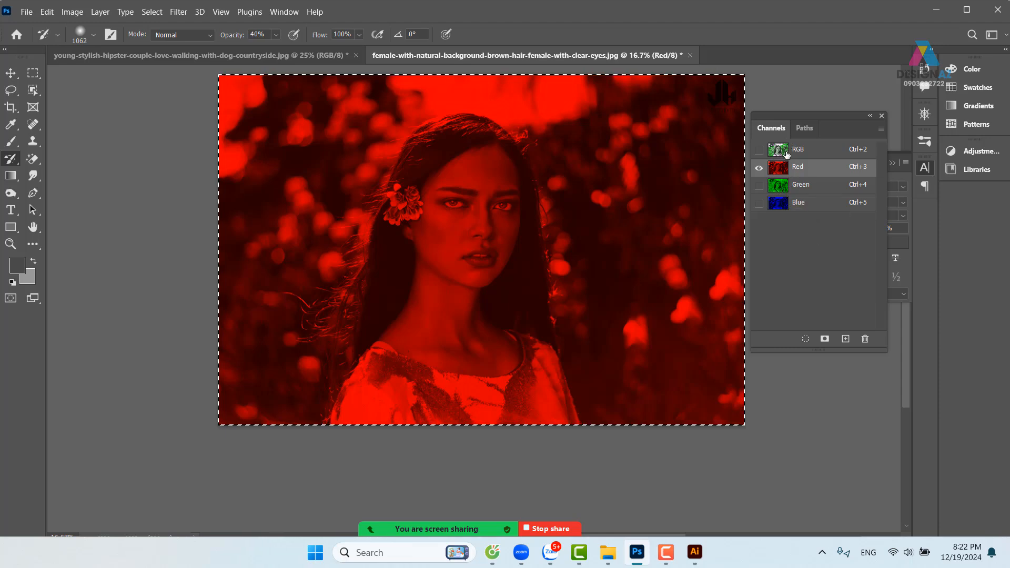
{"action": "key", "text": "ctrl+z"}
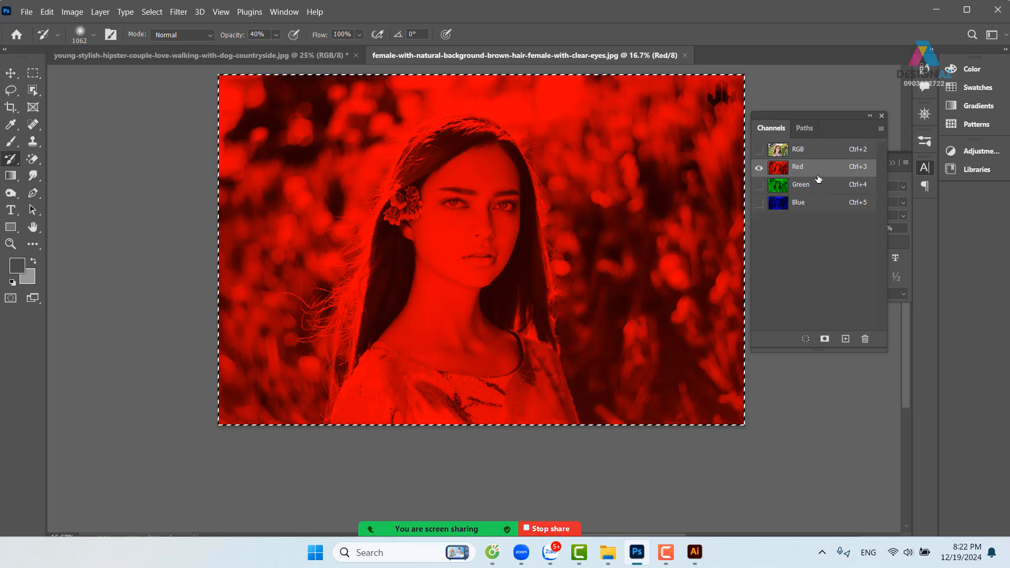
{"action": "key", "text": "ctrl+v"}
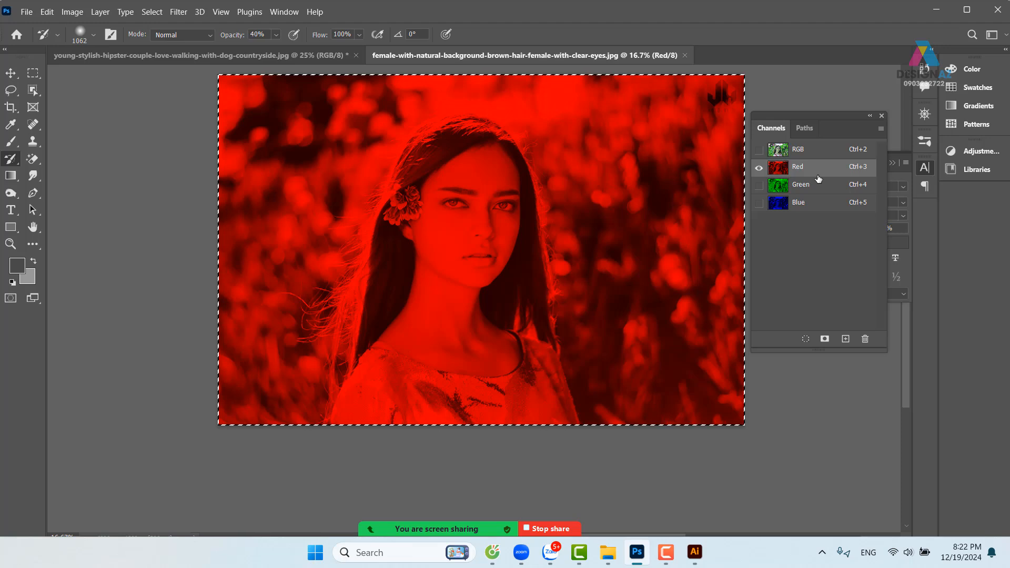
{"action": "left_click", "coordinate": [783, 151]}
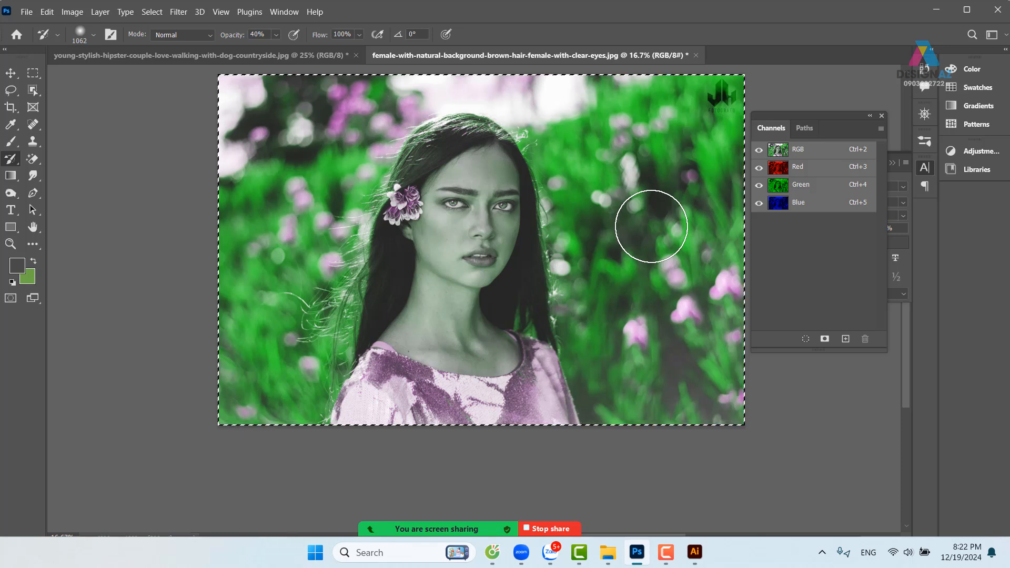
Step: Restore the original skin tones on the face, neck and upper chest with the History Brush at 40% opacity
{"action": "mouse_move", "coordinate": [422, 203]}
{"action": "left_mouse_down"}
{"action": "mouse_move", "coordinate": [460, 300]}
{"action": "mouse_move", "coordinate": [451, 233]}
{"action": "mouse_move", "coordinate": [458, 338]}
{"action": "mouse_move", "coordinate": [483, 354]}
{"action": "mouse_move", "coordinate": [437, 354]}
{"action": "mouse_move", "coordinate": [421, 325]}
{"action": "mouse_move", "coordinate": [413, 197]}
{"action": "mouse_move", "coordinate": [442, 181]}
{"action": "mouse_move", "coordinate": [463, 248]}
{"action": "mouse_move", "coordinate": [443, 258]}
{"action": "mouse_move", "coordinate": [441, 330]}
{"action": "mouse_move", "coordinate": [500, 259]}
{"action": "mouse_move", "coordinate": [410, 344]}
{"action": "mouse_move", "coordinate": [506, 376]}
{"action": "mouse_move", "coordinate": [500, 351]}
{"action": "left_mouse_up"}
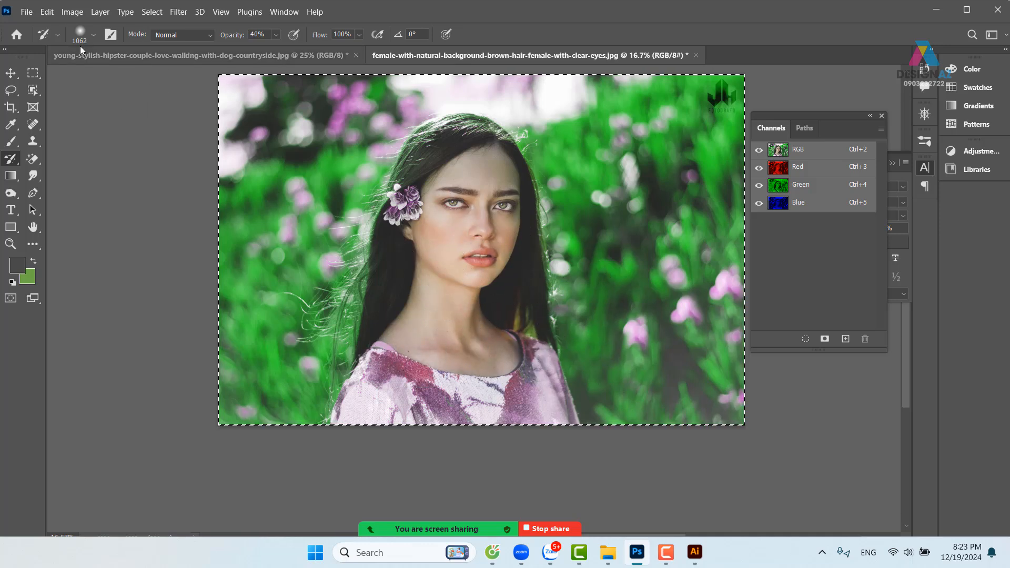
Step: Start a Color Balance adjustment on the portrait and set the midtones to +14 red and -21 toward yellow
{"action": "left_click", "coordinate": [72, 11]}
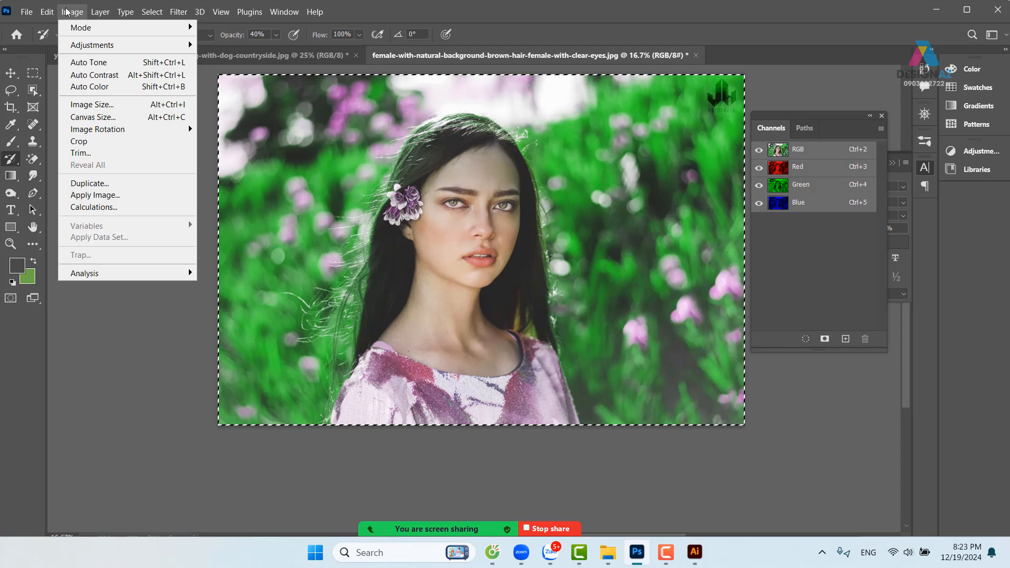
{"action": "mouse_move", "coordinate": [100, 46]}
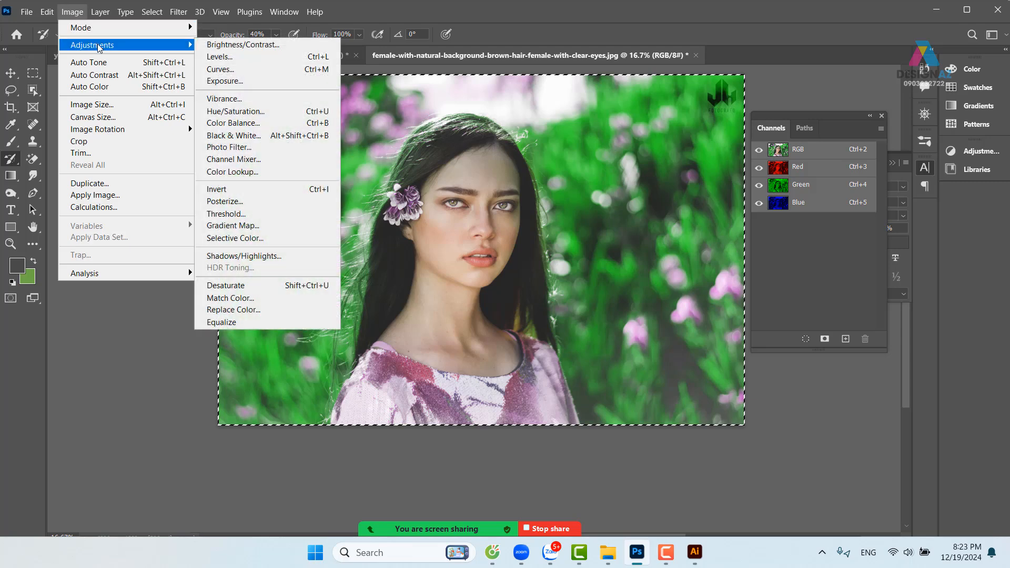
{"action": "left_click", "coordinate": [287, 122]}
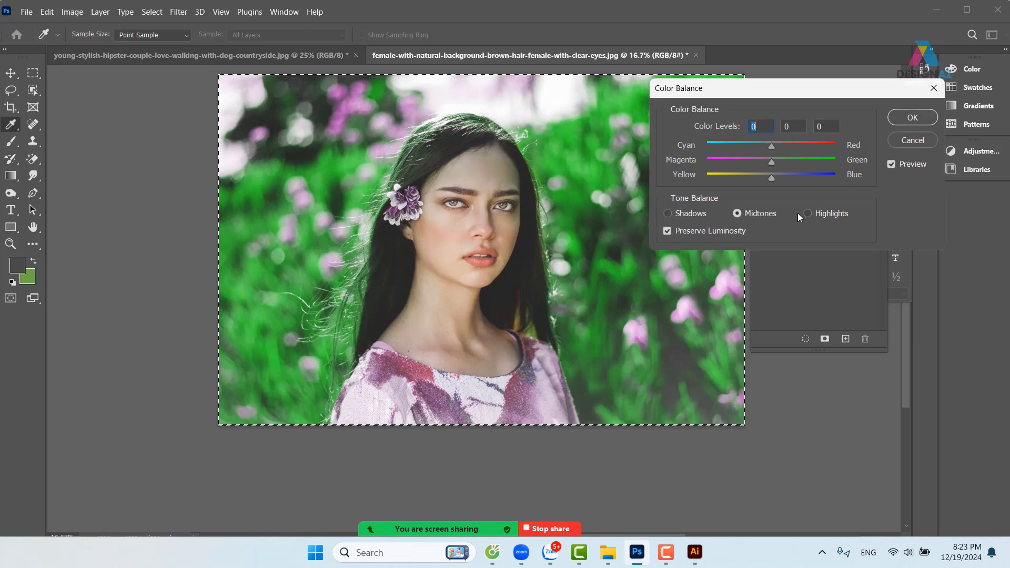
{"action": "left_click_drag", "start_coordinate": [773, 147], "coordinate": [758, 177]}
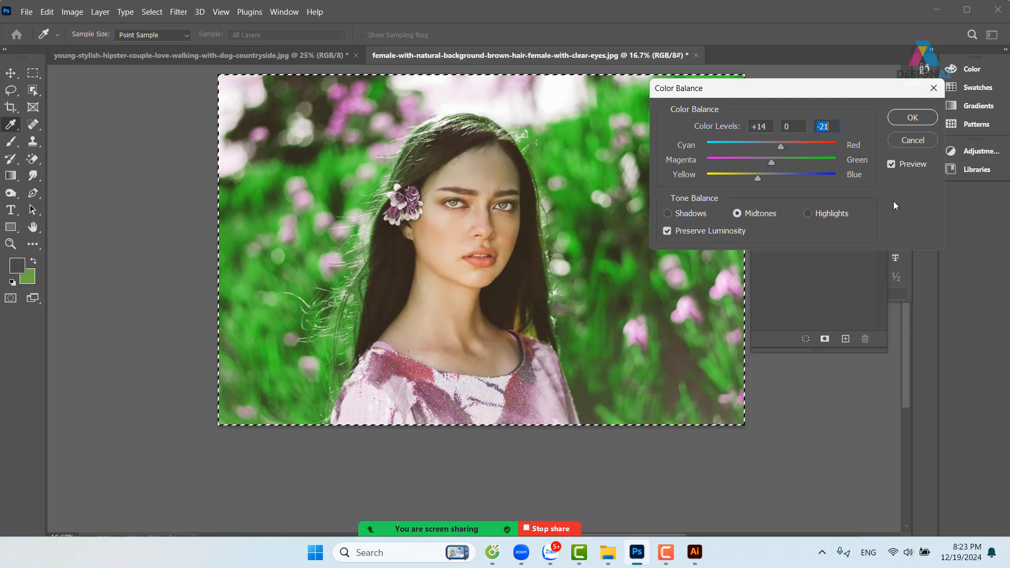
Step: Set the highlights to +11 red and -12 toward yellow, the shadows to -24 toward cyan and +19 blue, and apply the Color Balance
{"action": "left_click", "coordinate": [809, 214]}
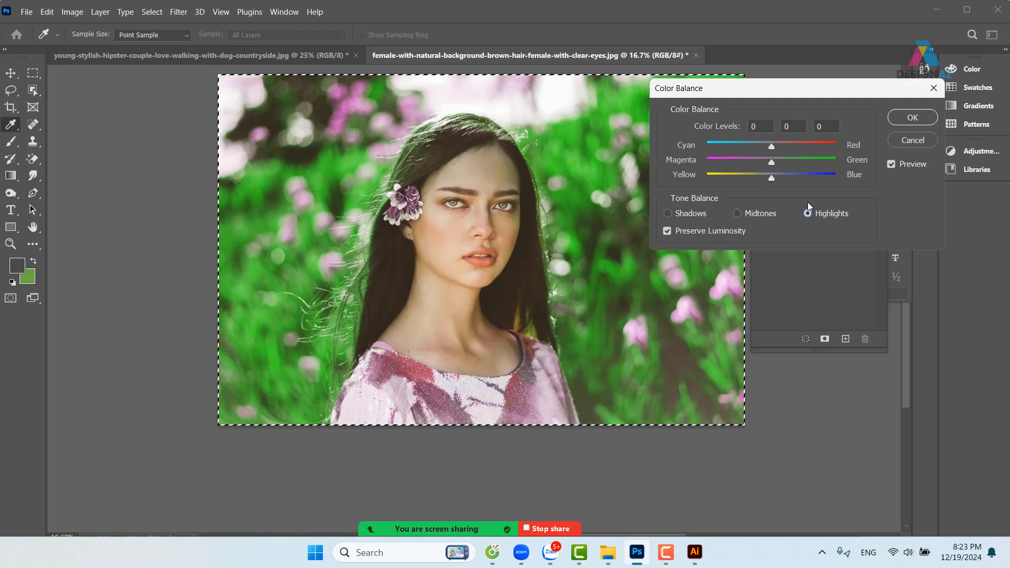
{"action": "left_click_drag", "start_coordinate": [784, 145], "coordinate": [764, 176]}
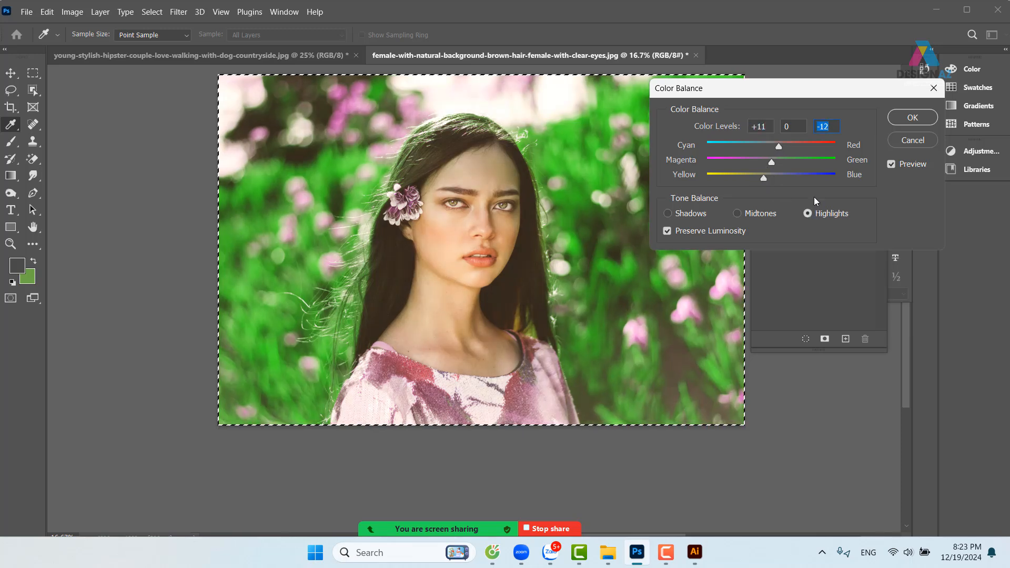
{"action": "left_click", "coordinate": [668, 213]}
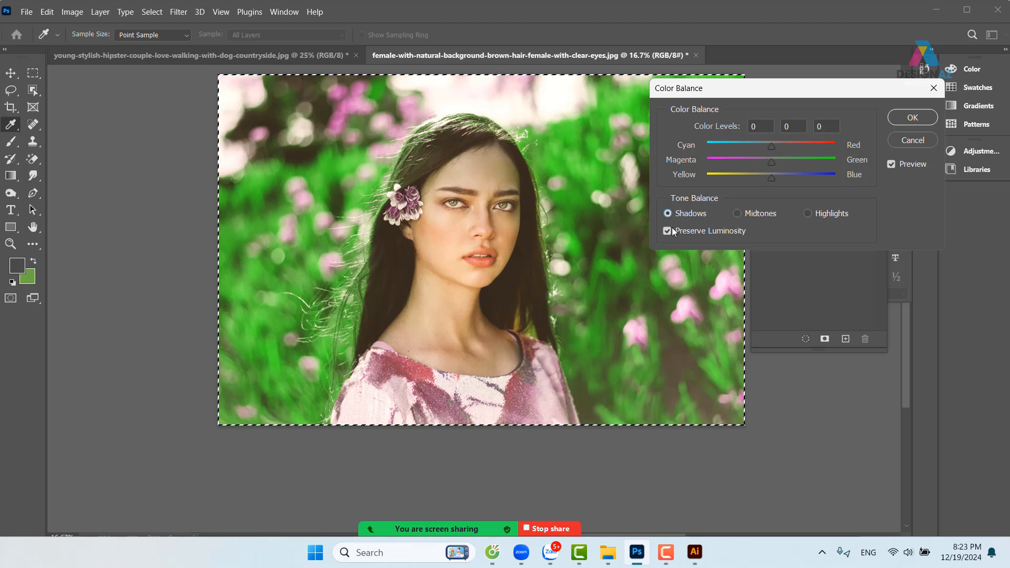
{"action": "left_click_drag", "start_coordinate": [775, 179], "coordinate": [750, 151]}
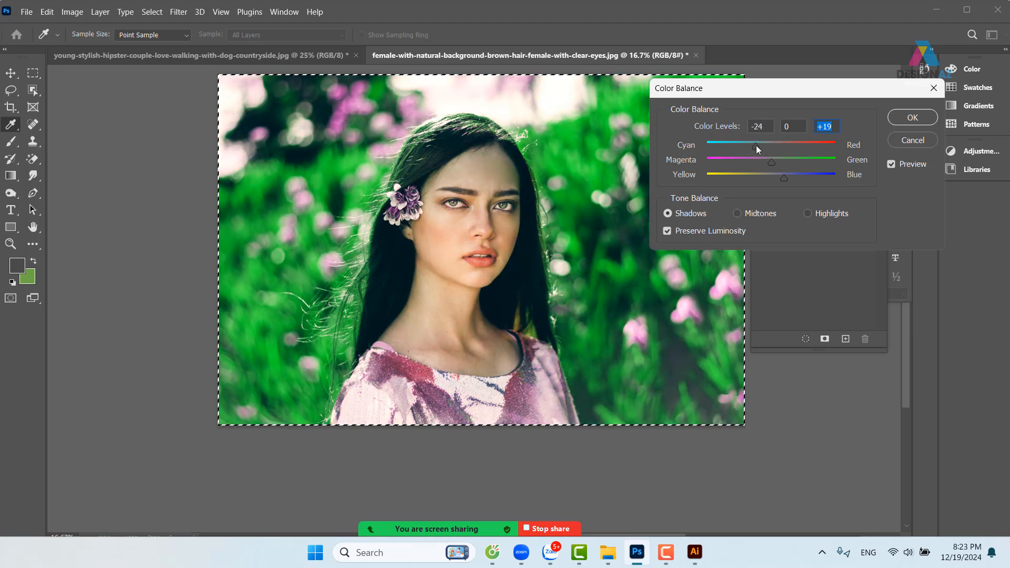
{"action": "left_click", "coordinate": [913, 118]}
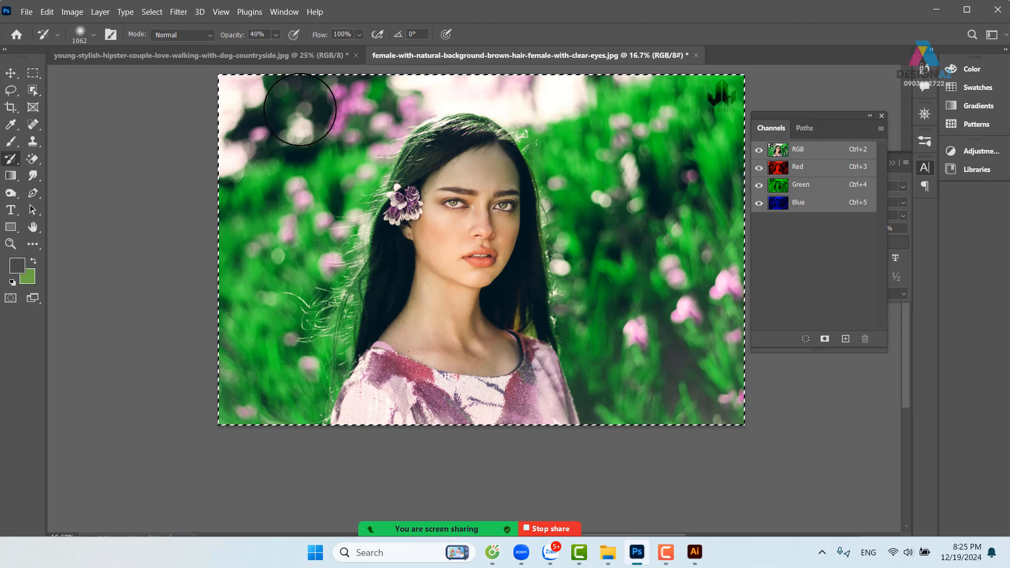
{"action": "left_click", "coordinate": [69, 13]}
{"action": "mouse_move", "coordinate": [162, 44]}
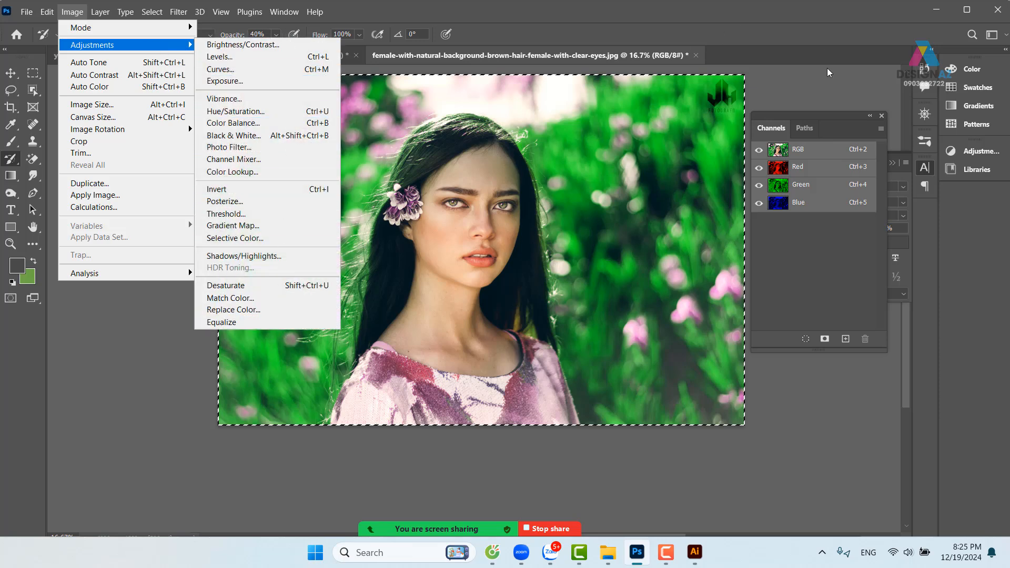
{"action": "left_click", "coordinate": [851, 74]}
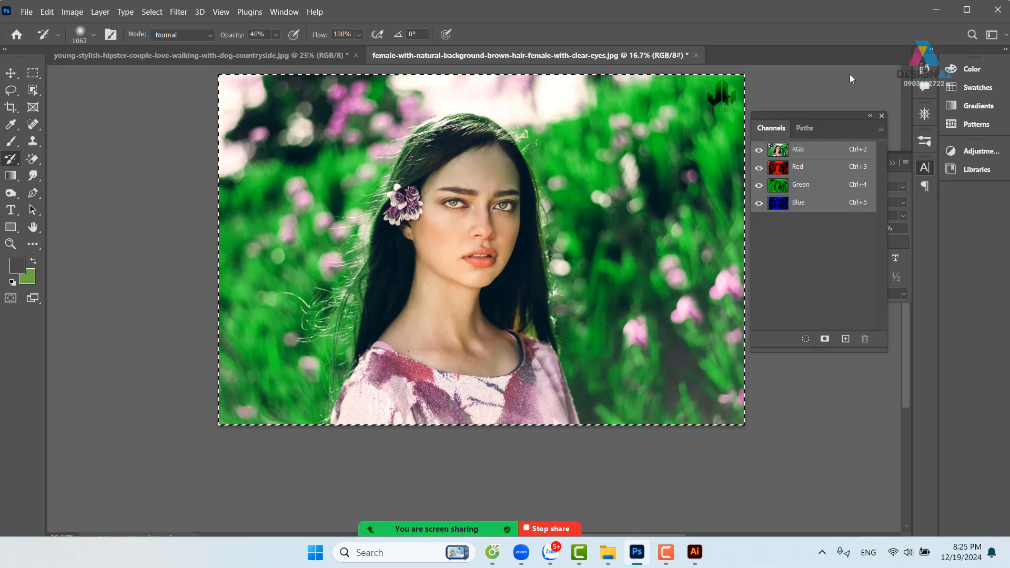
{"action": "key", "text": "ctrl+plus"}
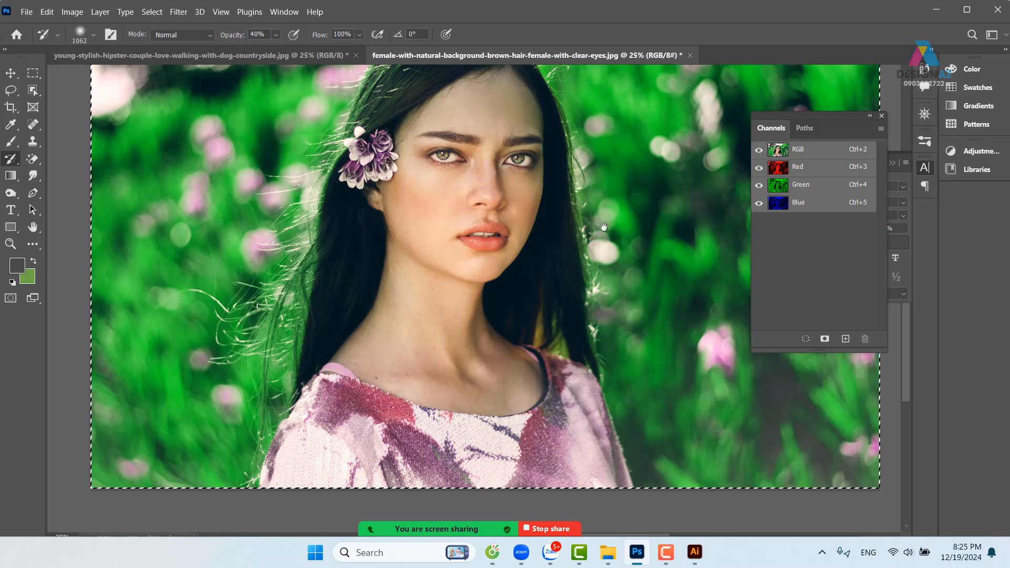
{"action": "left_click_drag", "start_coordinate": [614, 211], "coordinate": [589, 281]}
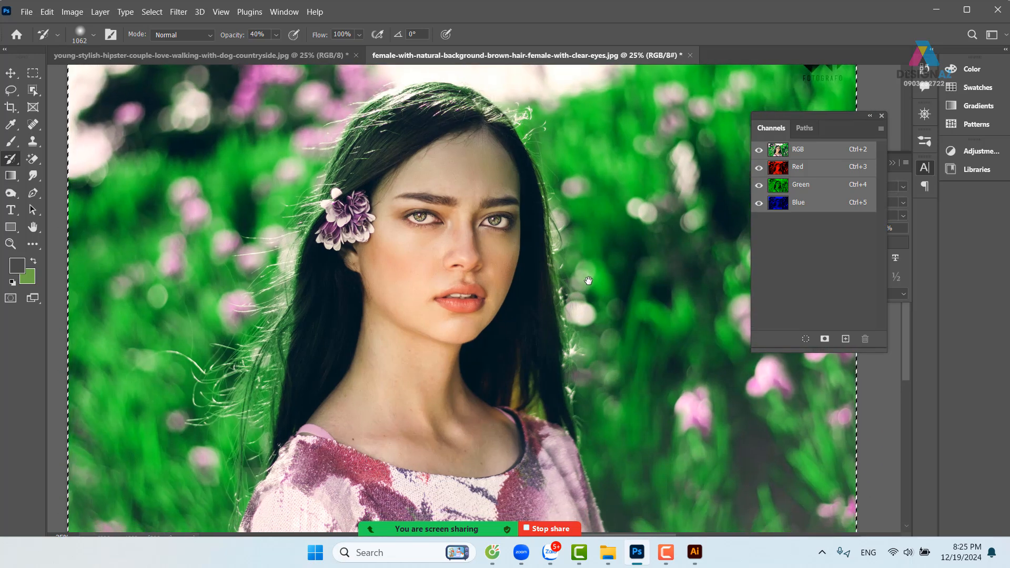